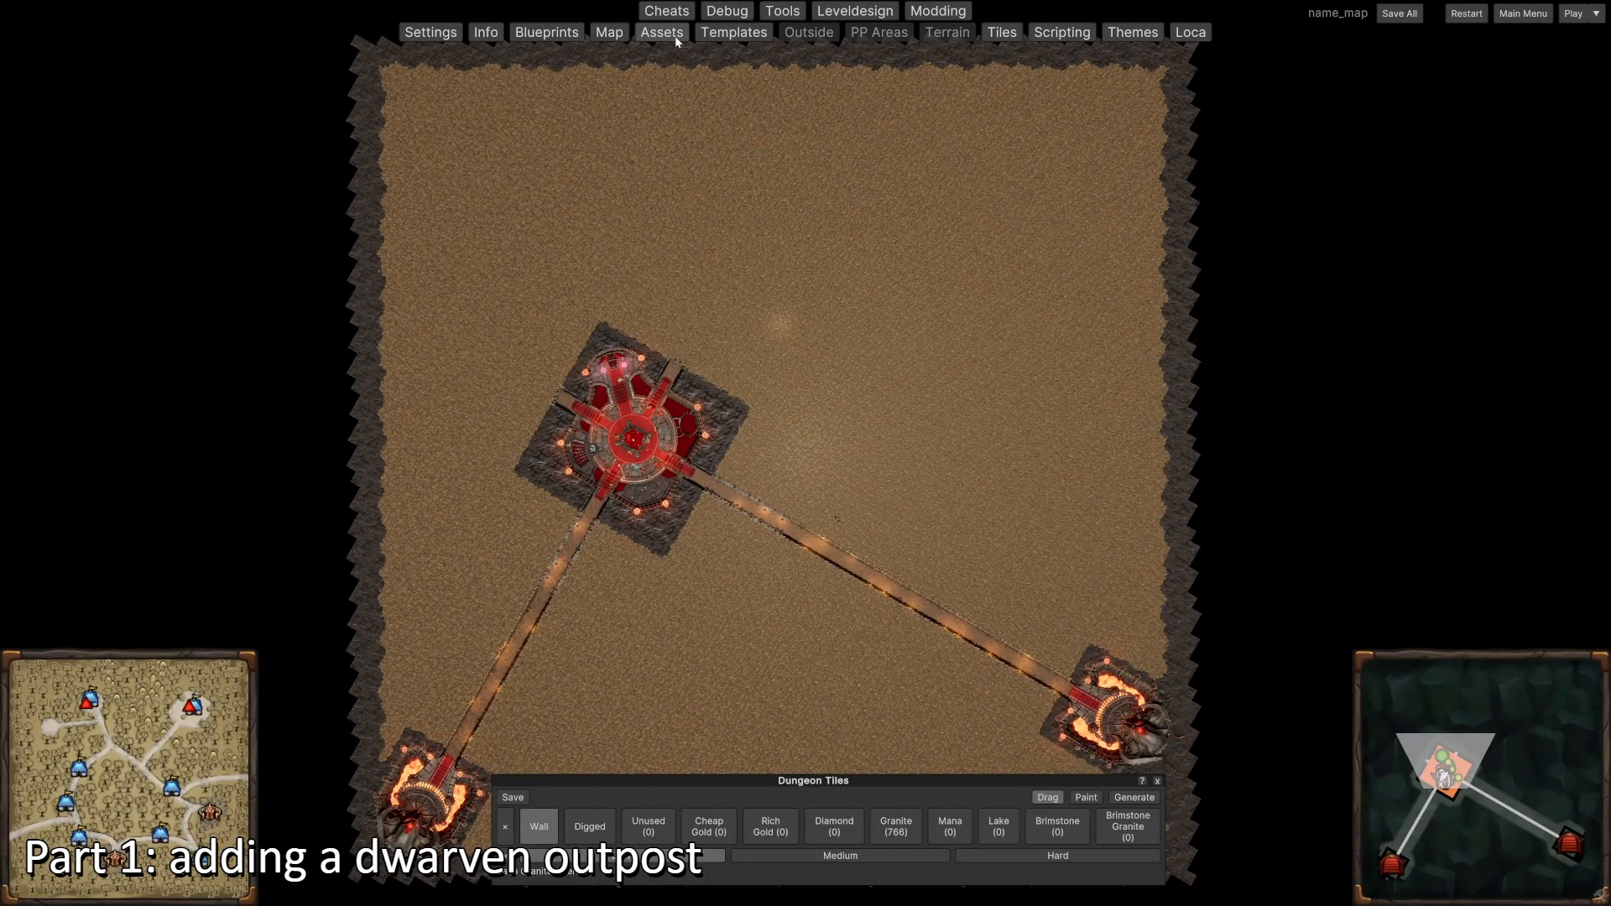
Step: Dig out a 5 by 5 tile square in the solid ground northeast of the throne room, near the map's northern edge
scroll(745, 303, "up", 5)
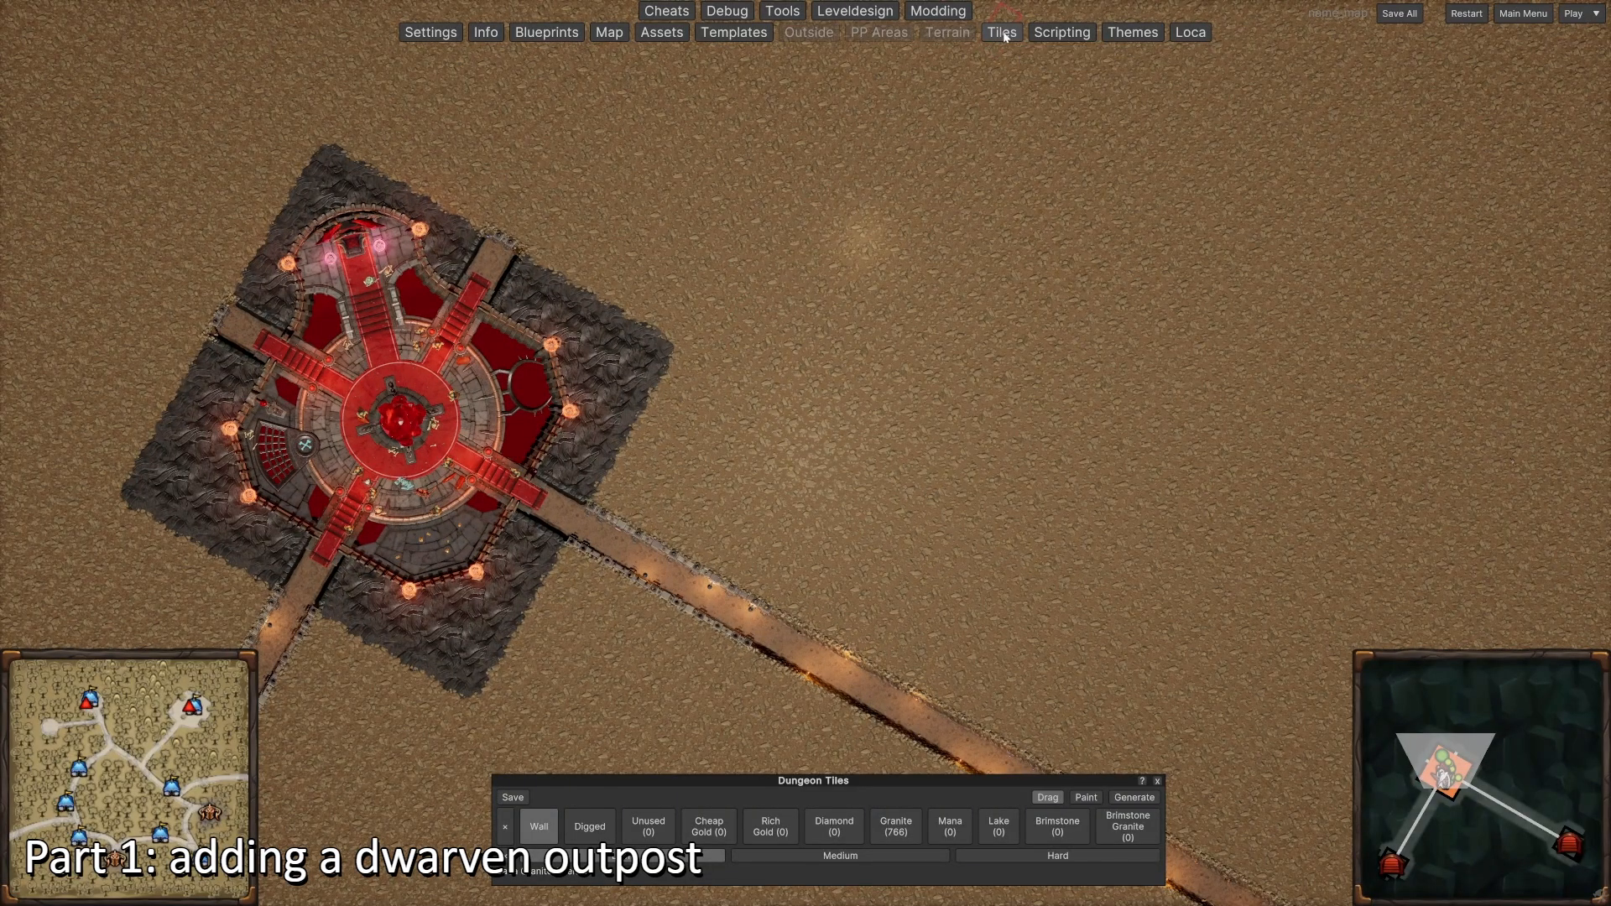
key("w")
key("d")
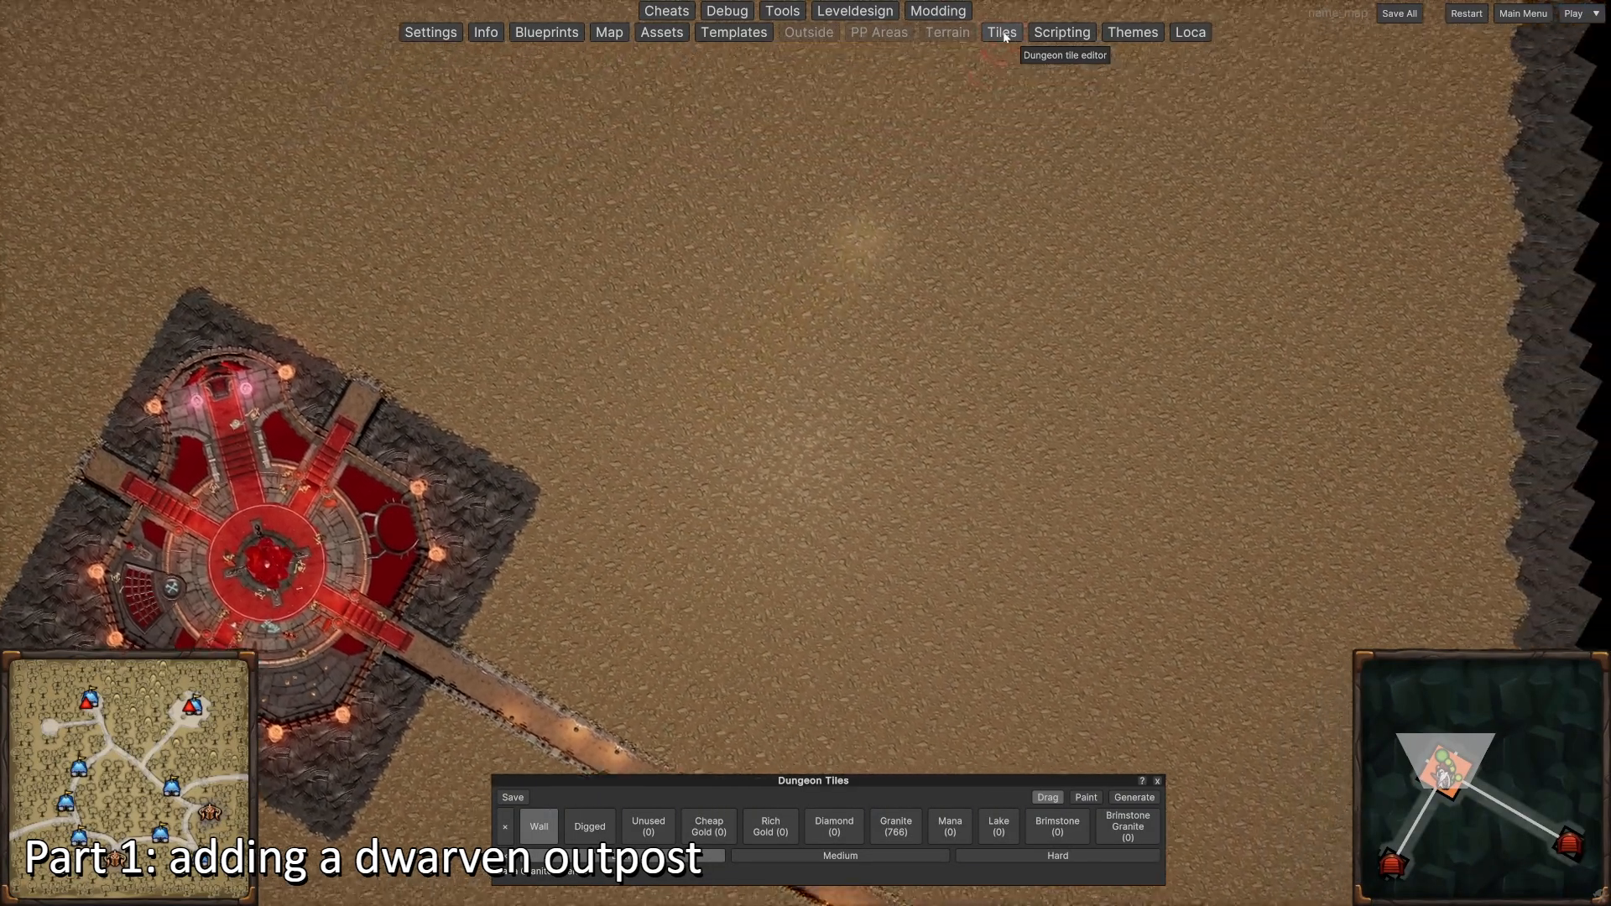
key("w")
key("d")
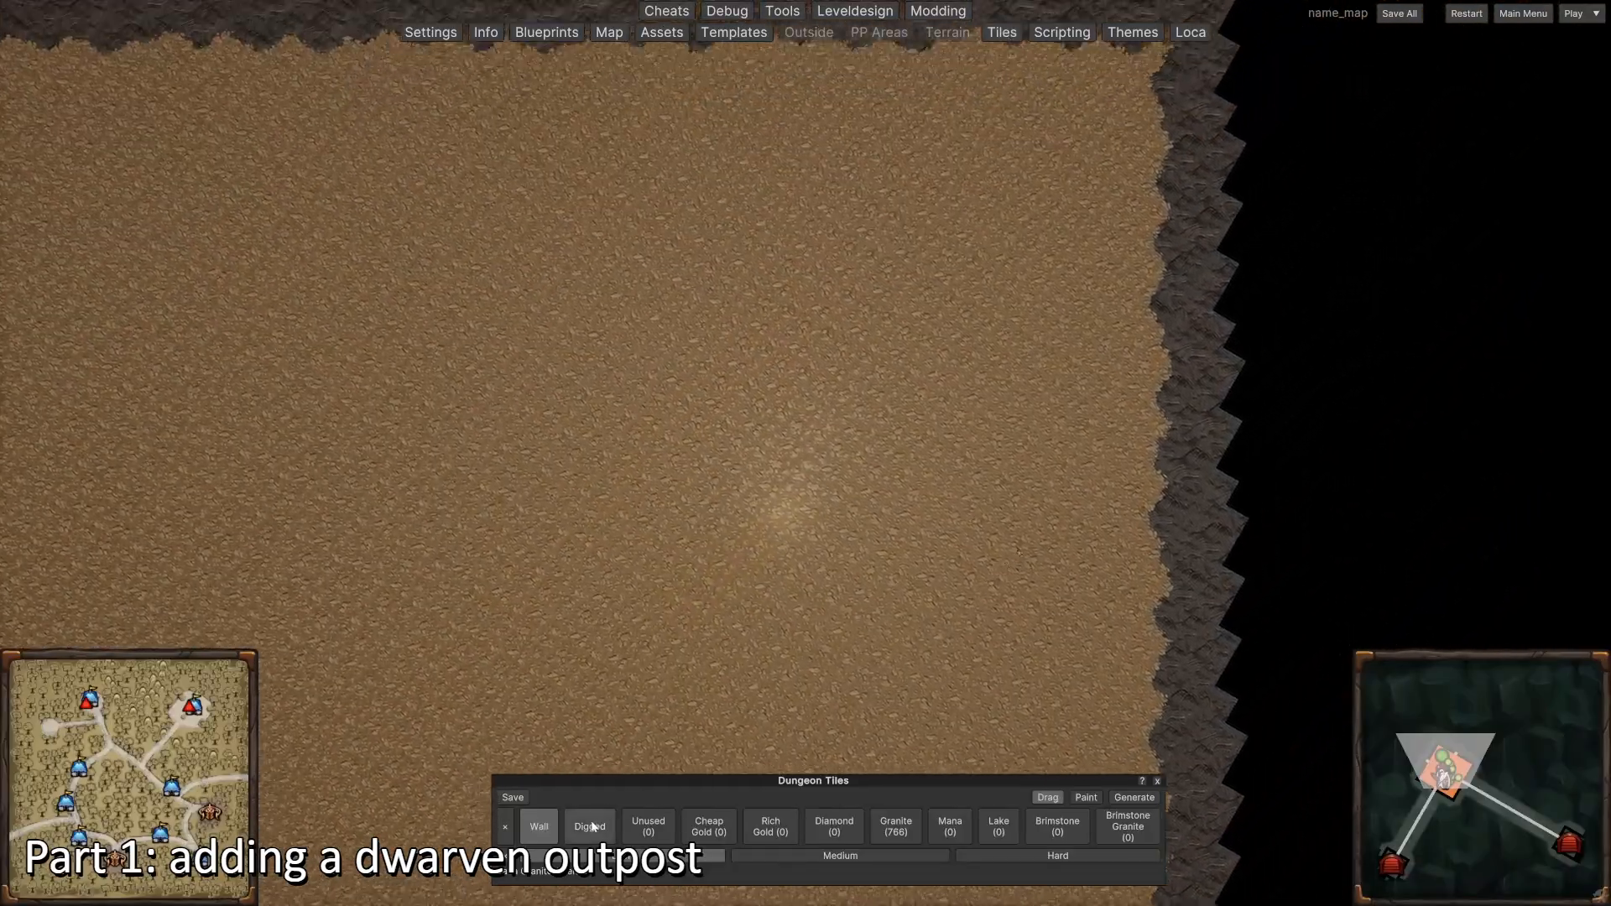
left_click(589, 827)
scroll(654, 459, "down", 2)
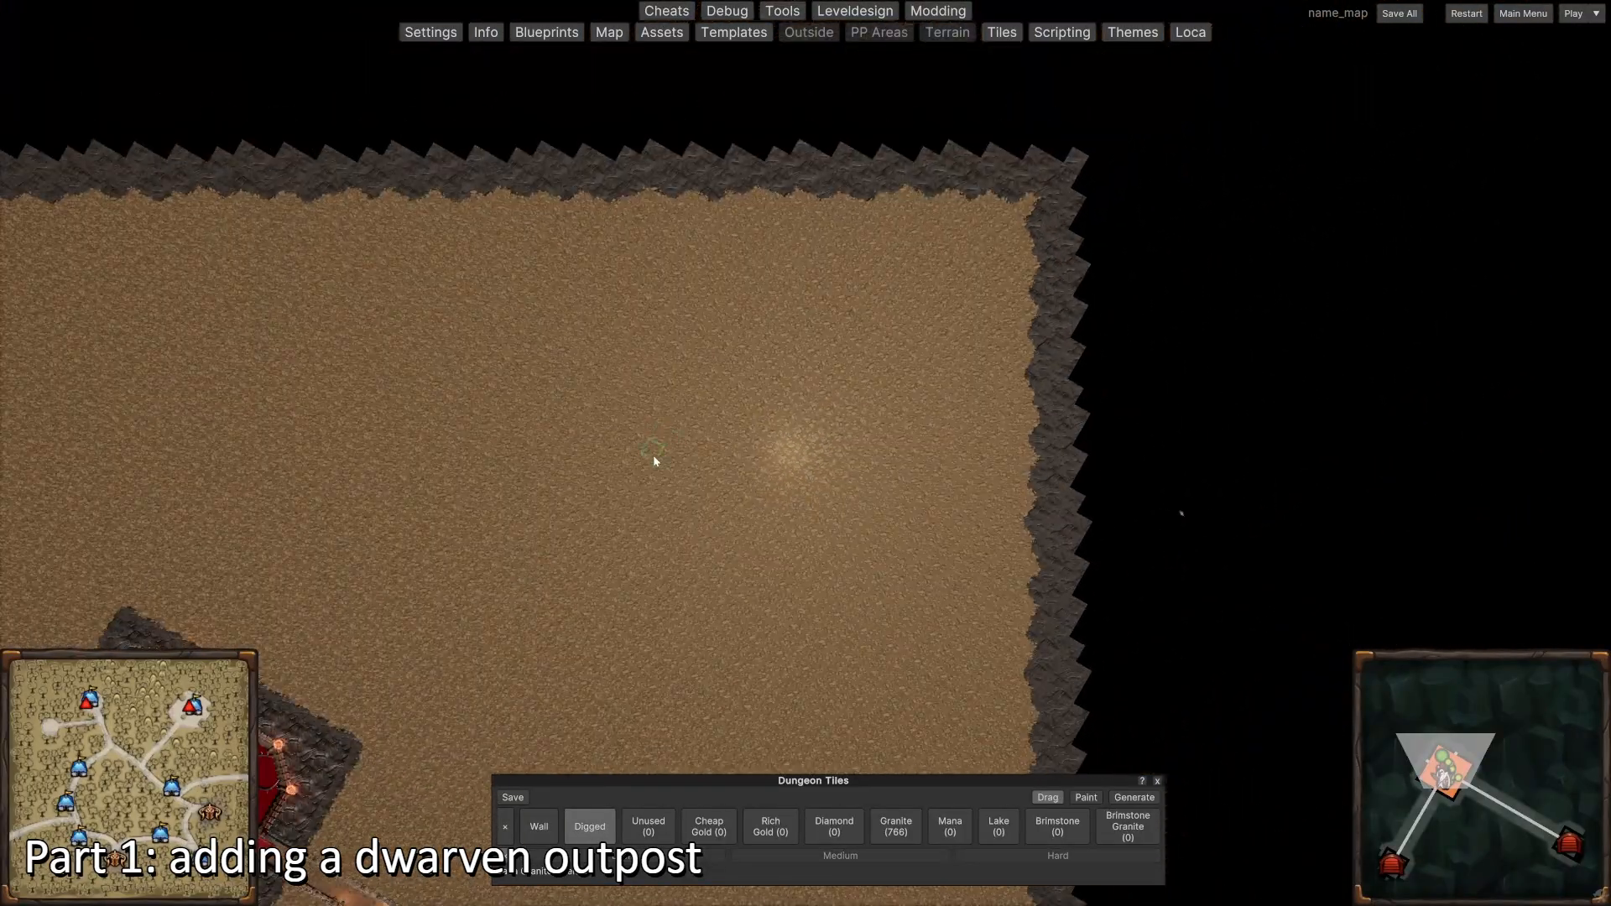
scroll(718, 444, "up", 3)
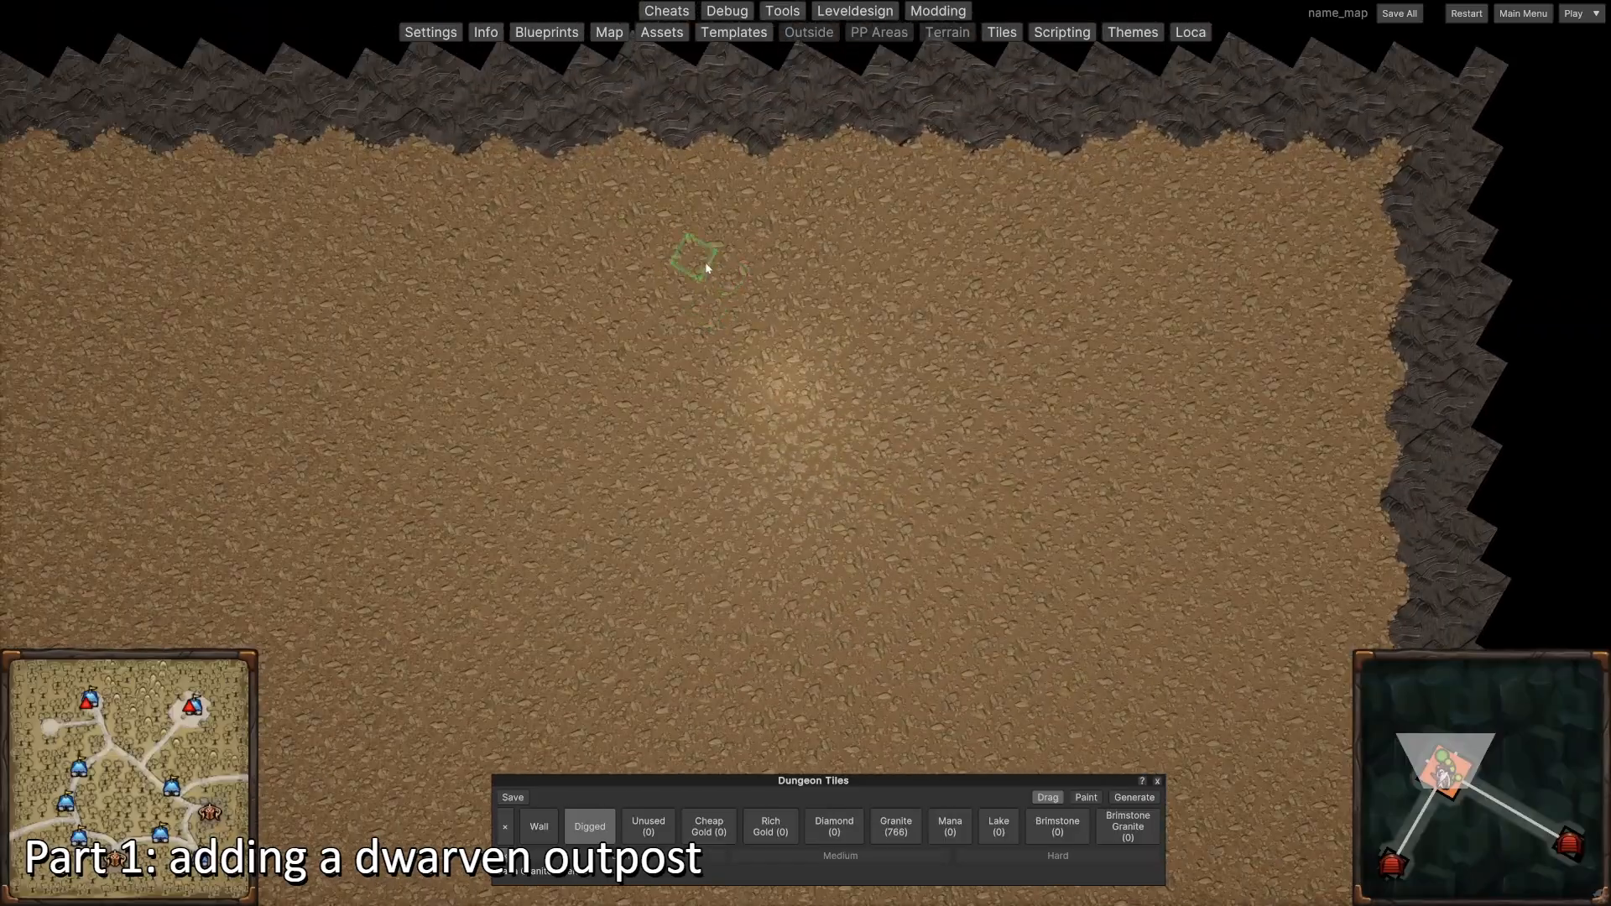
left_click_drag(689, 256, 752, 454)
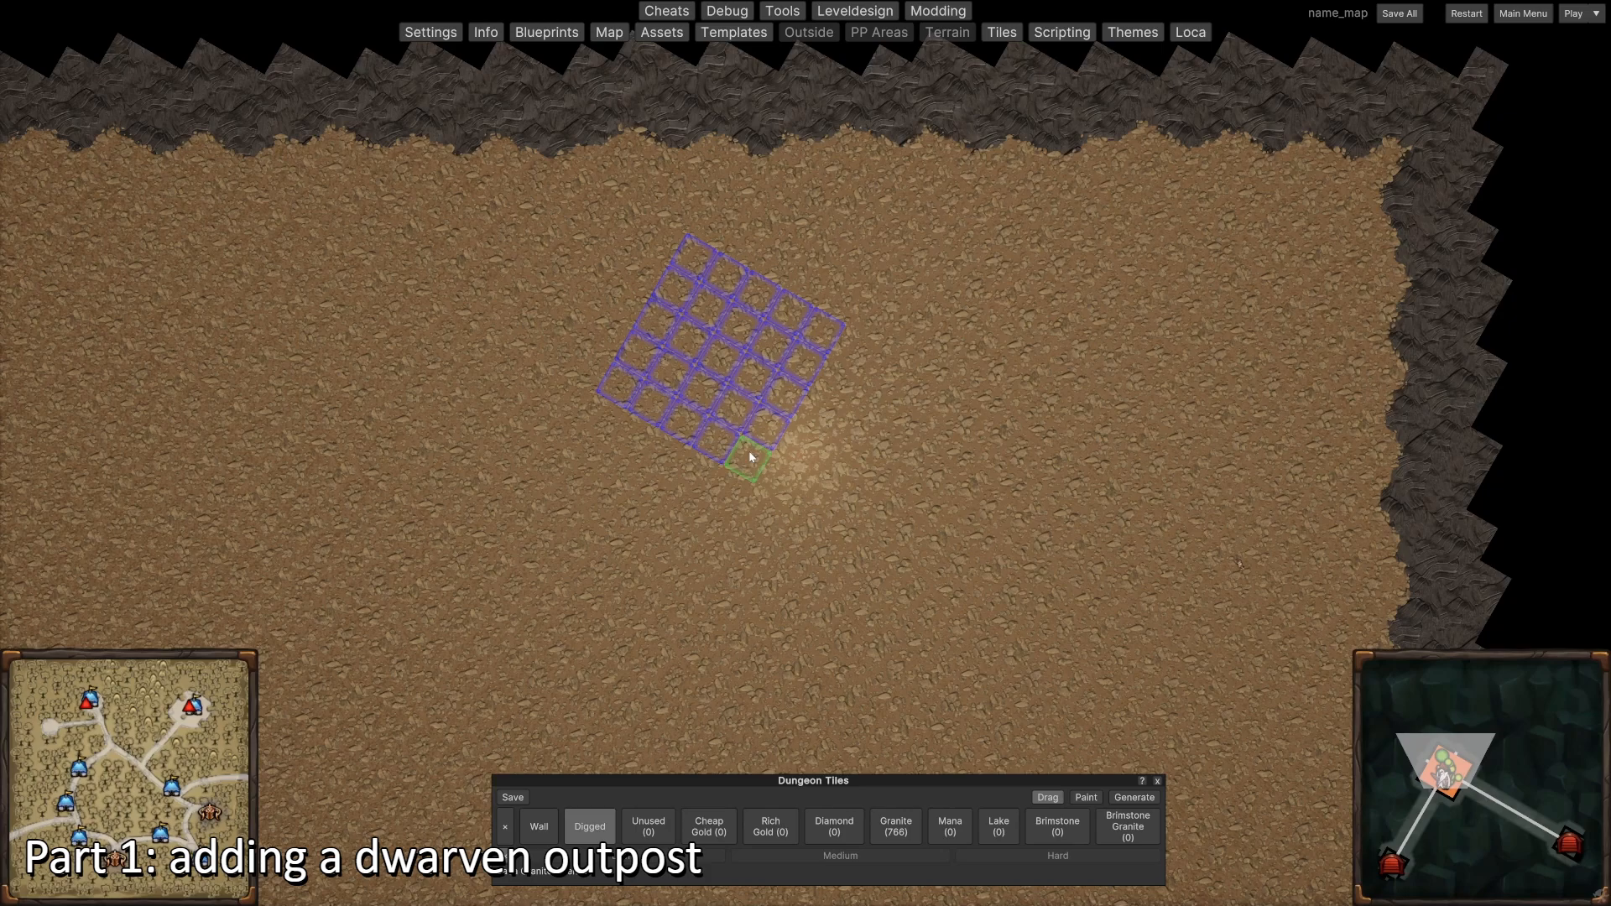
left_click_drag(750, 457, 751, 458)
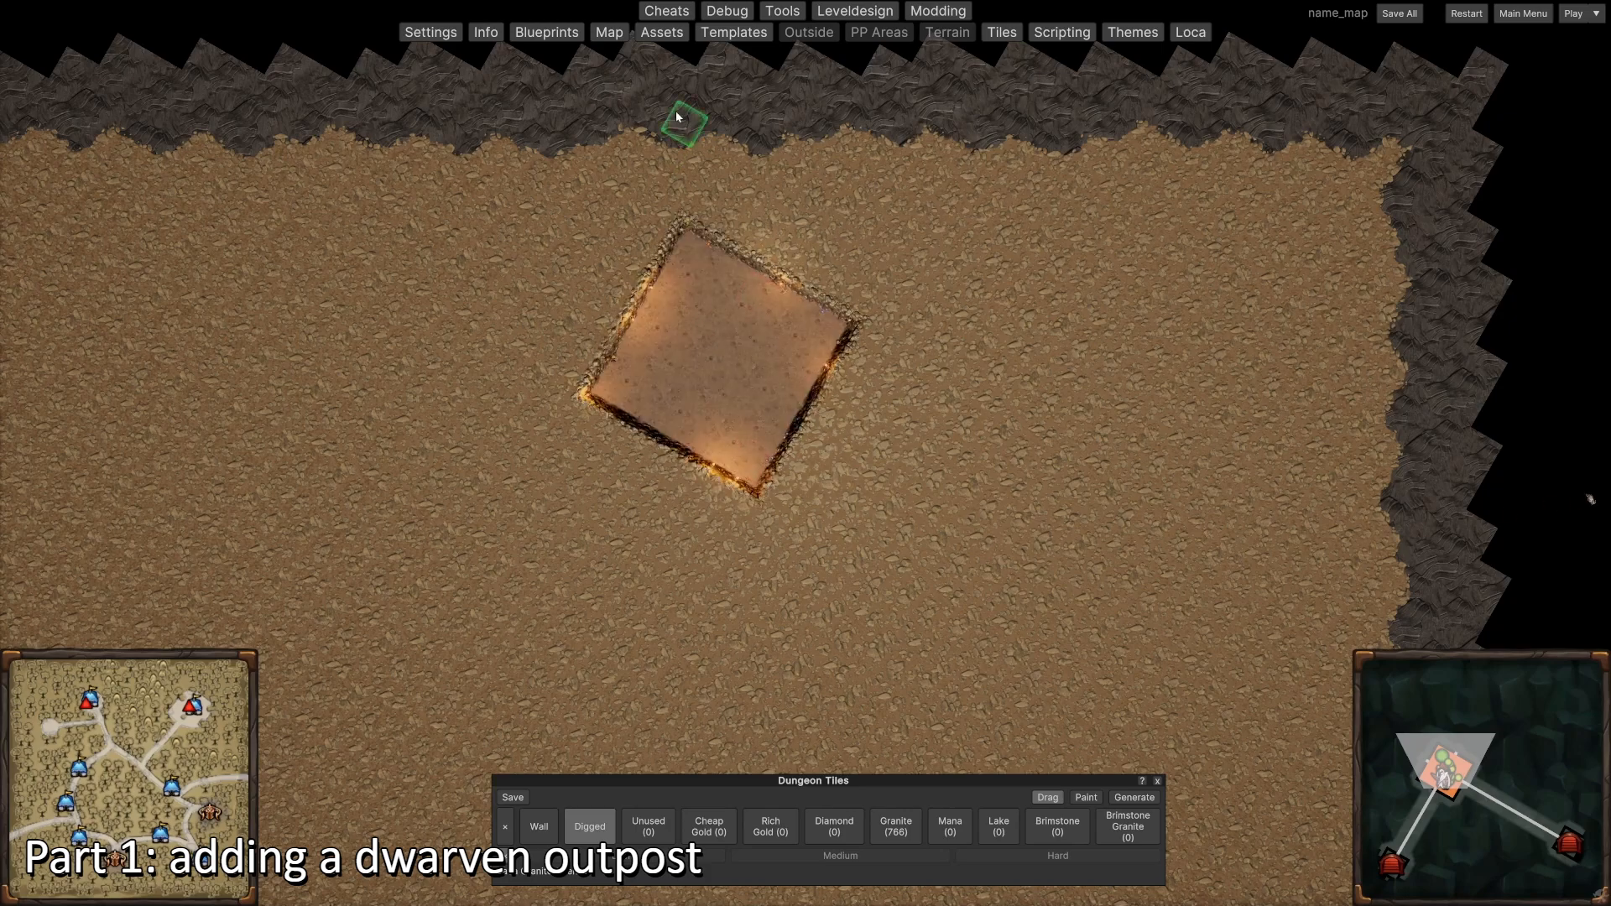
Step: Find the outpost asset and create a derived template from it named name_map_outpost
left_click(664, 36)
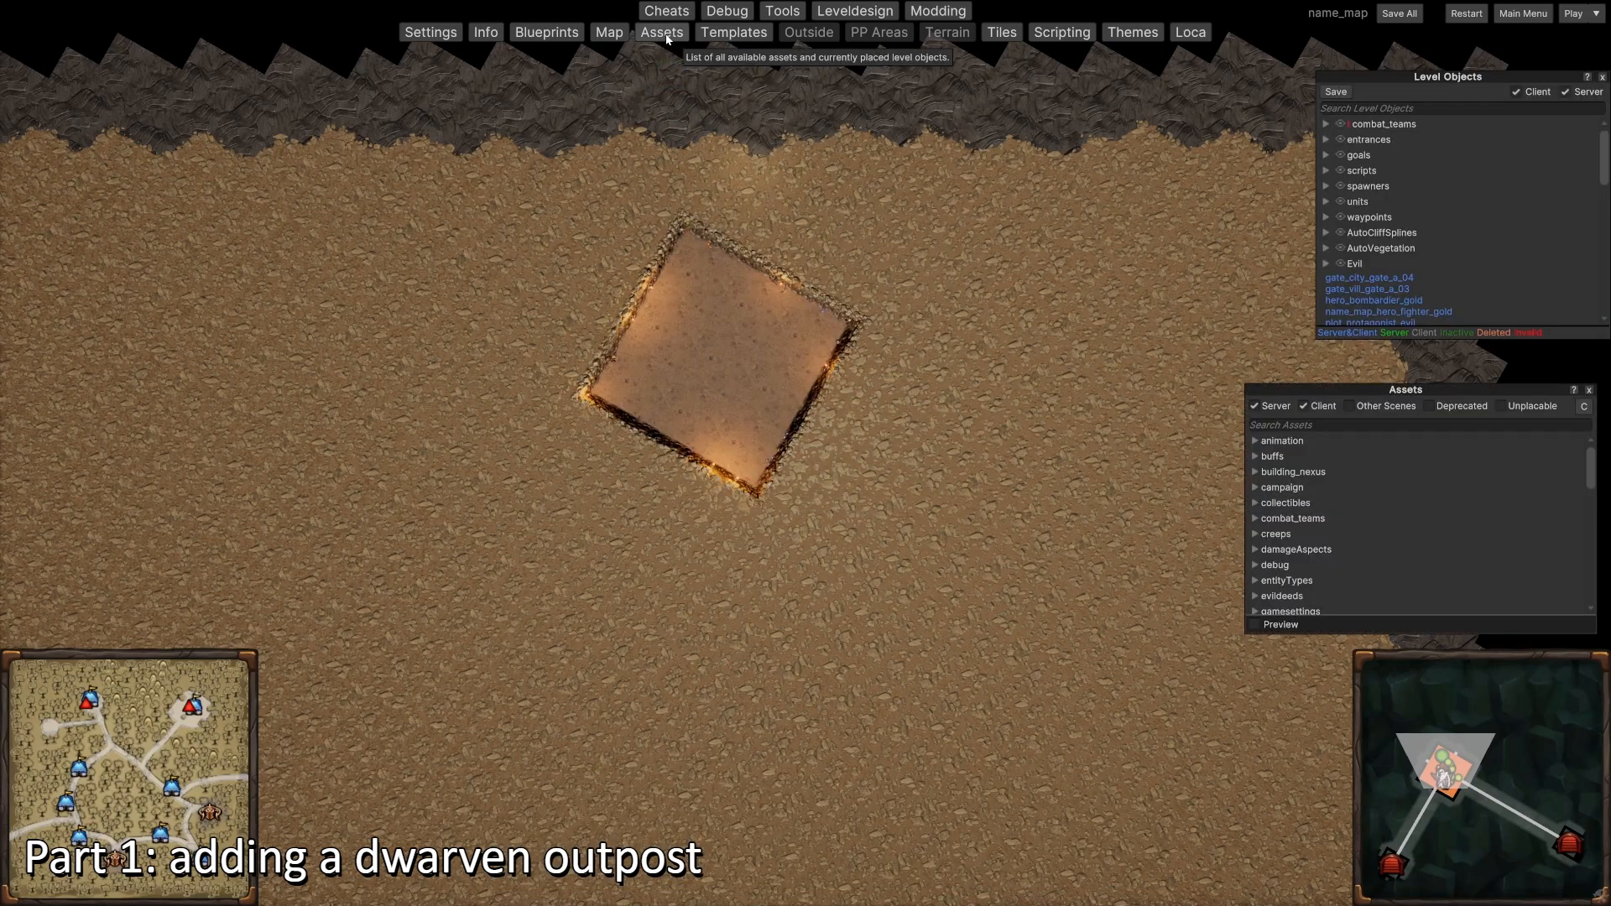
left_click(1318, 426)
type("op")
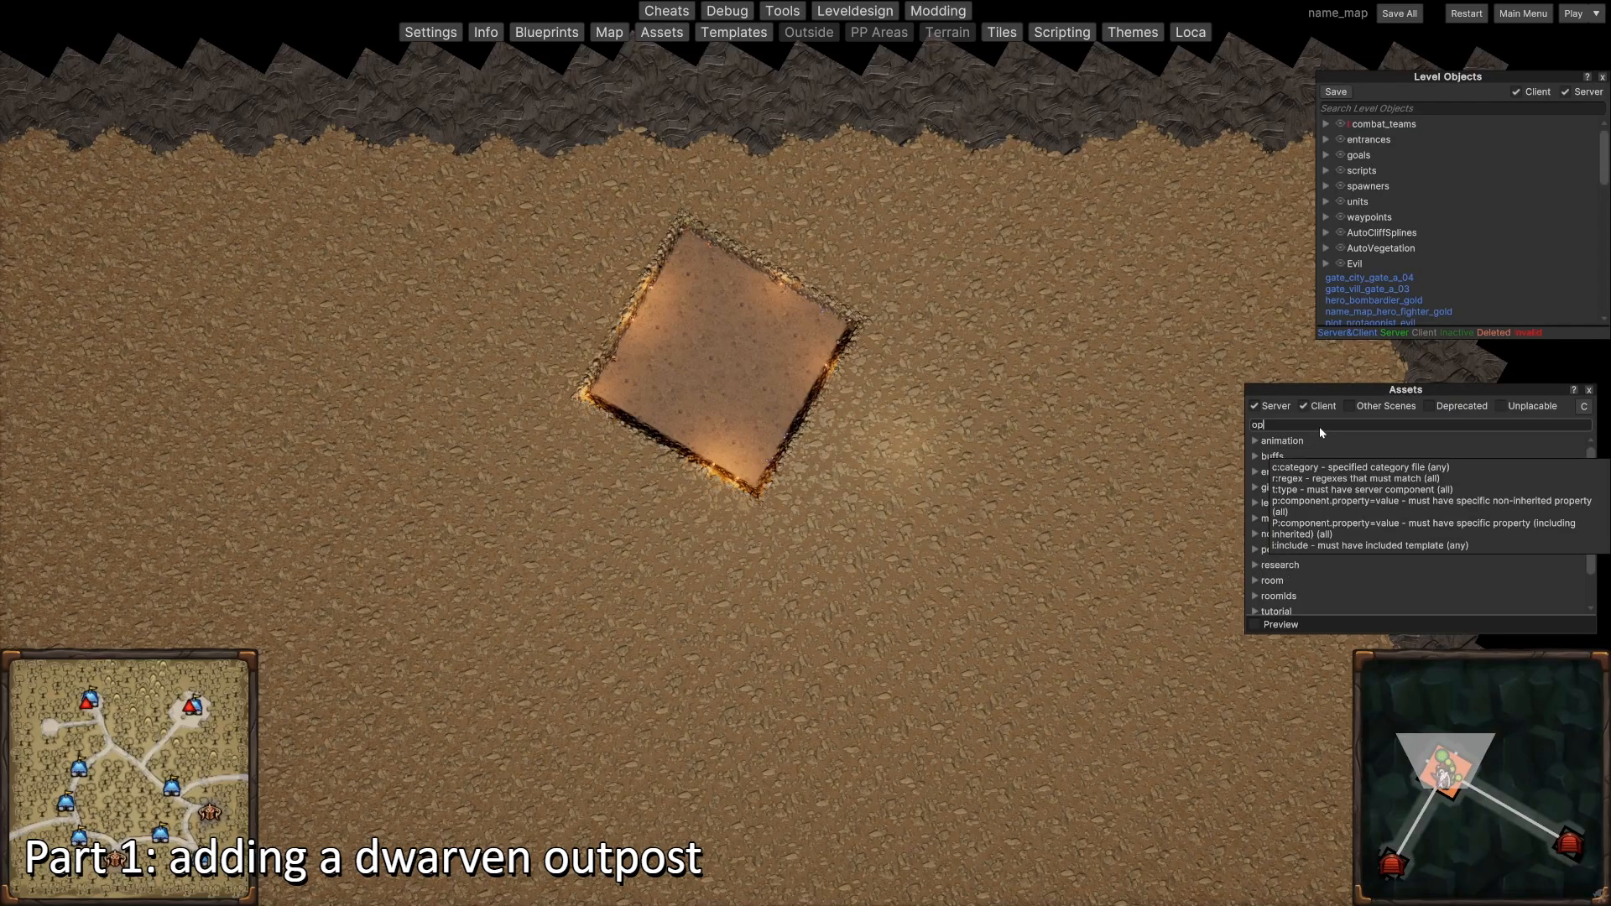
key("BackSpace")
type("utpost")
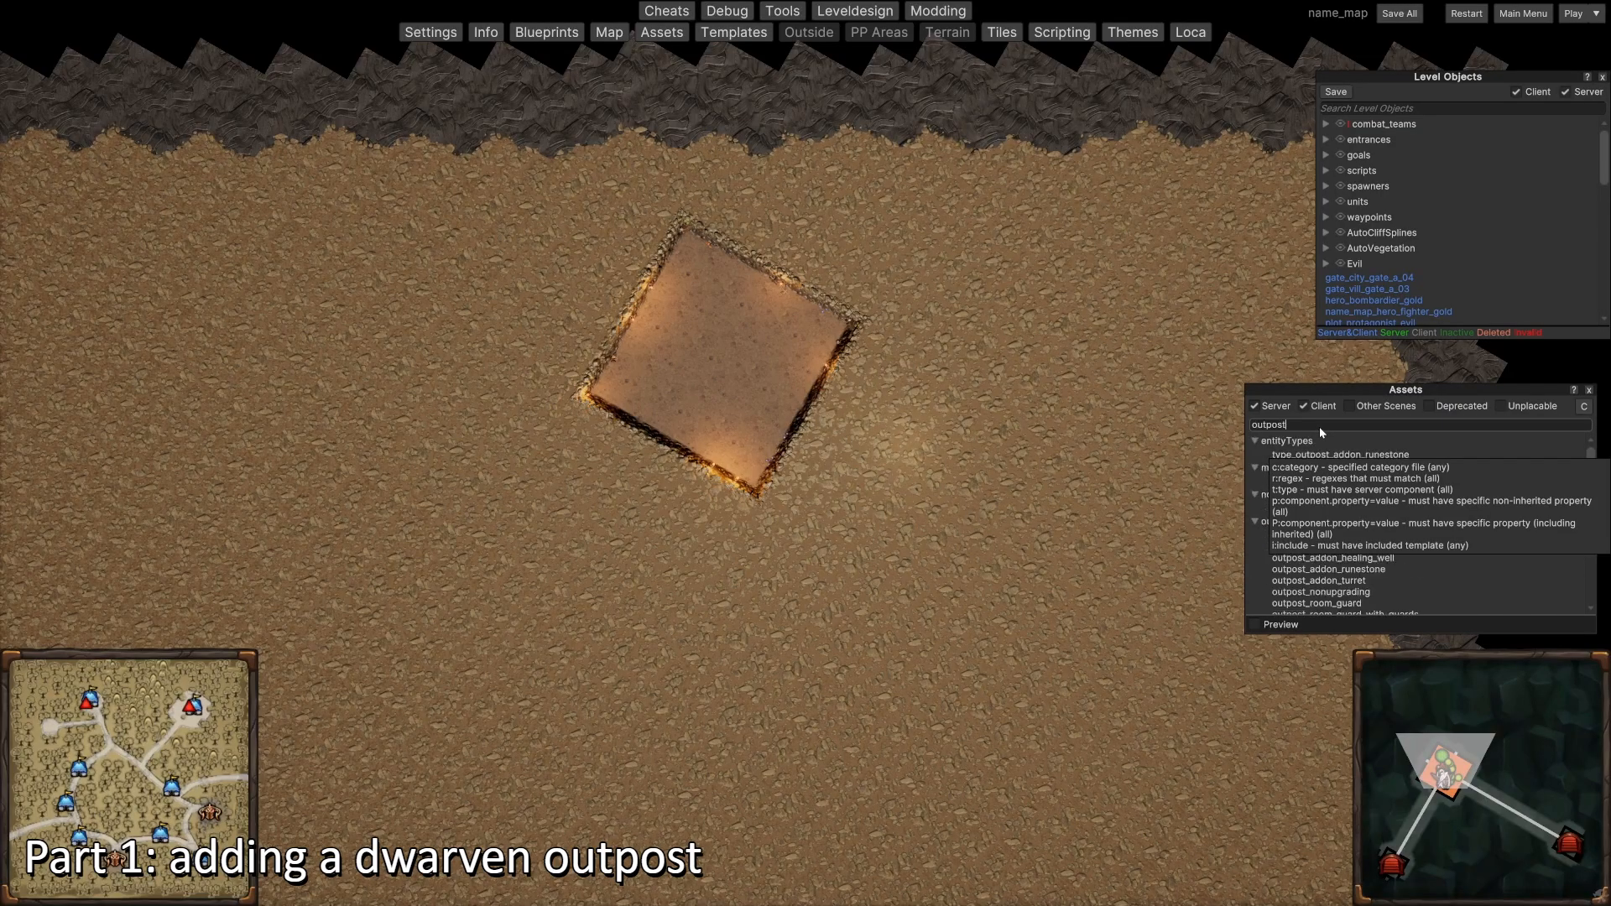
left_click(1298, 537)
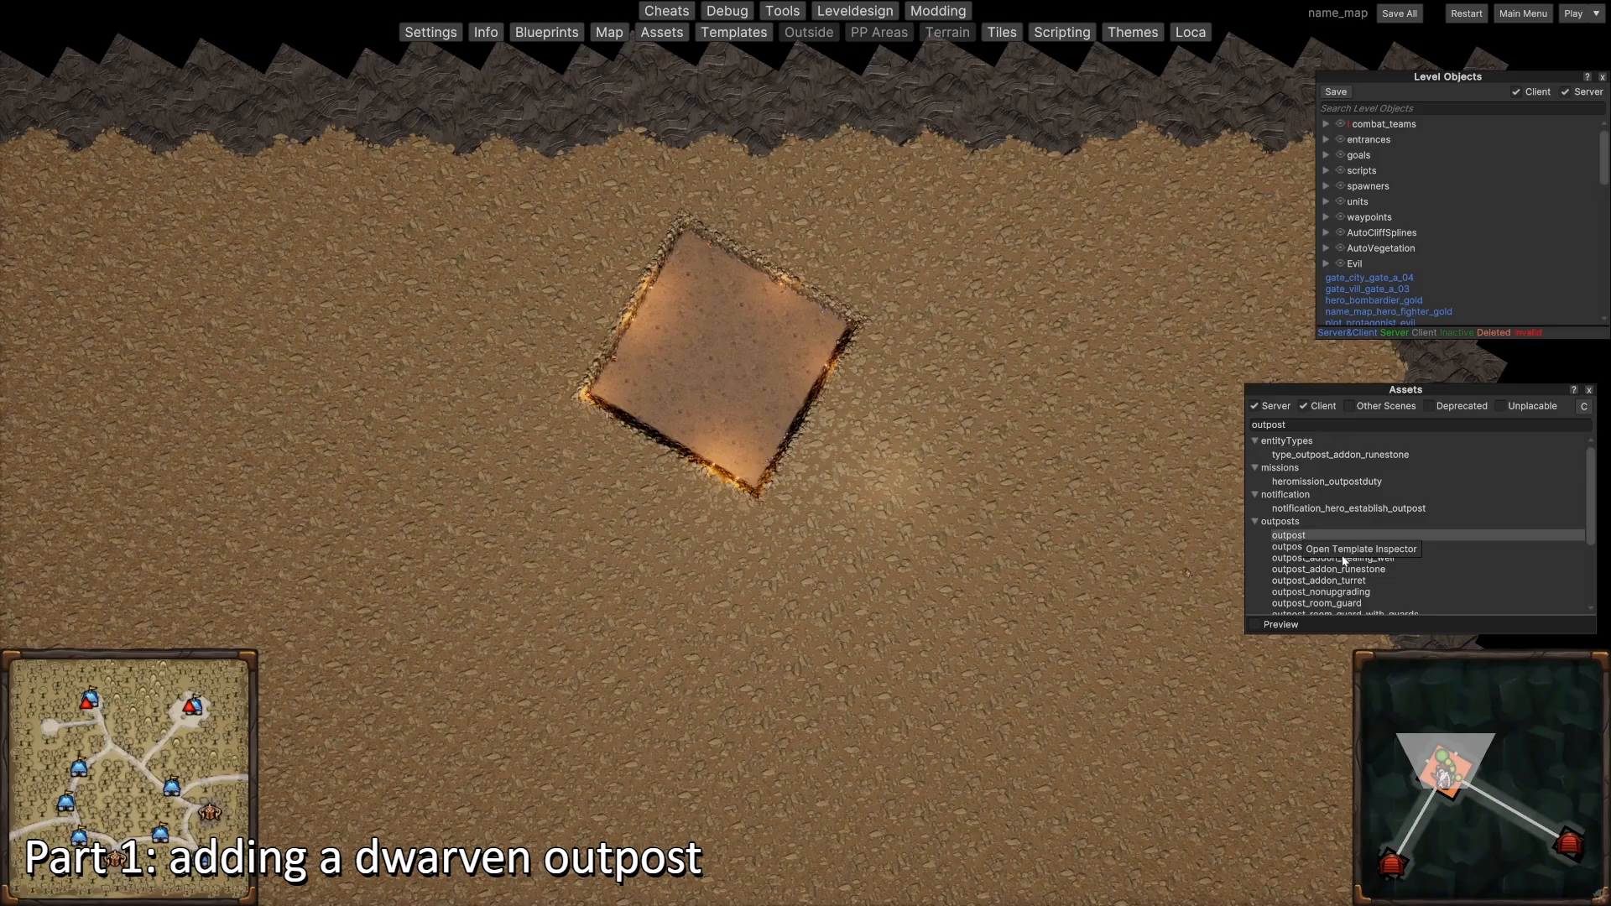
left_click(1357, 553)
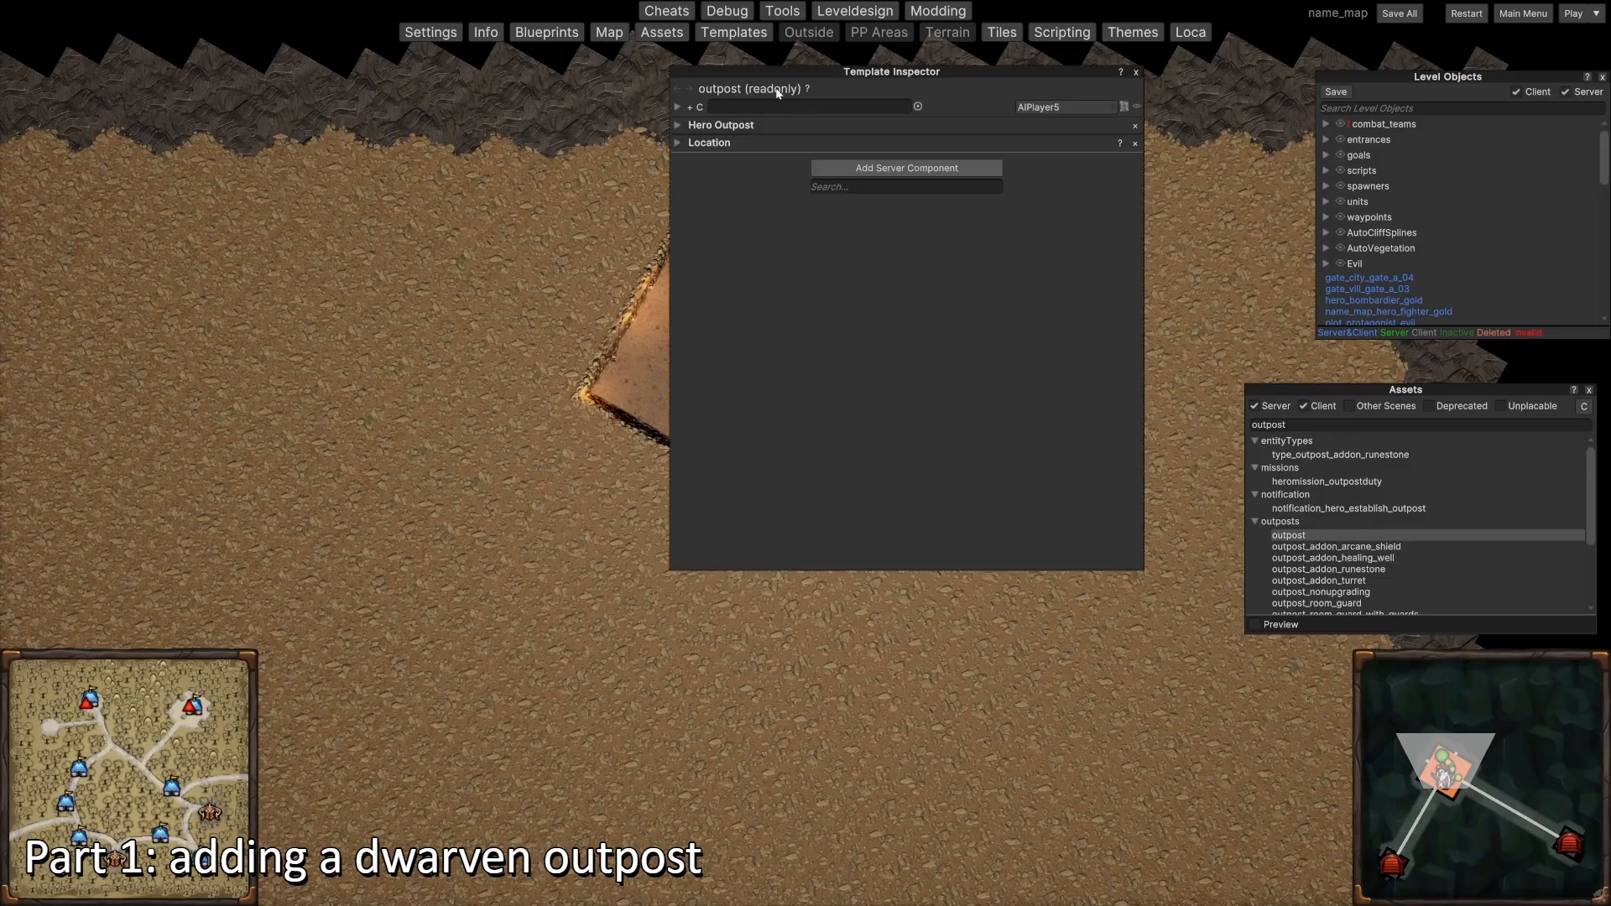
left_click(738, 93)
left_click(794, 178)
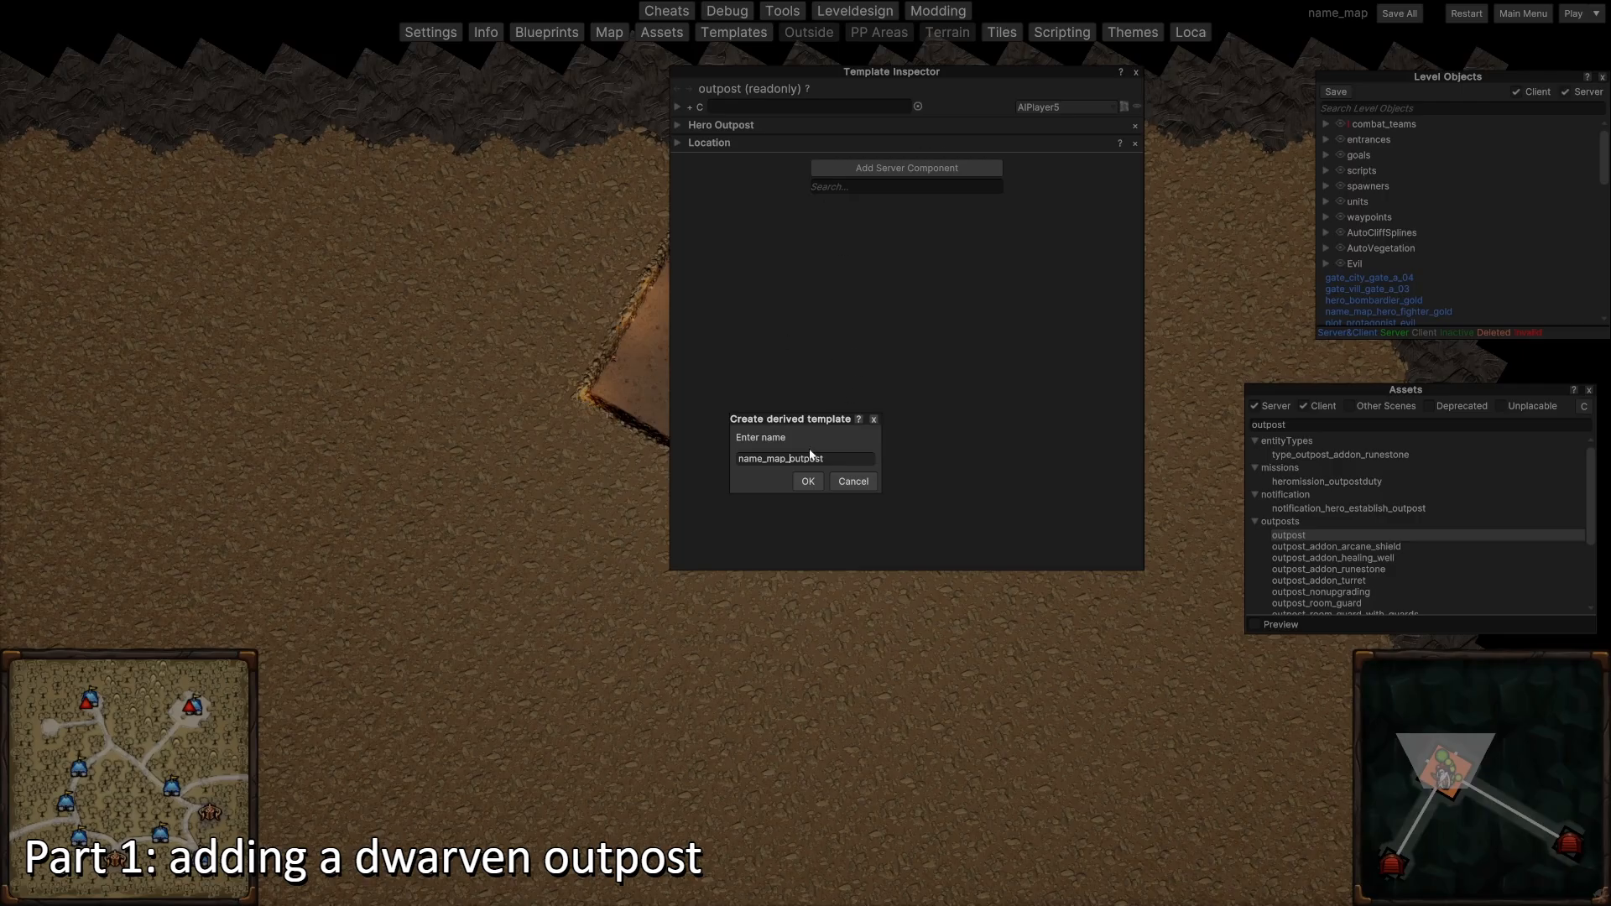
left_click(807, 482)
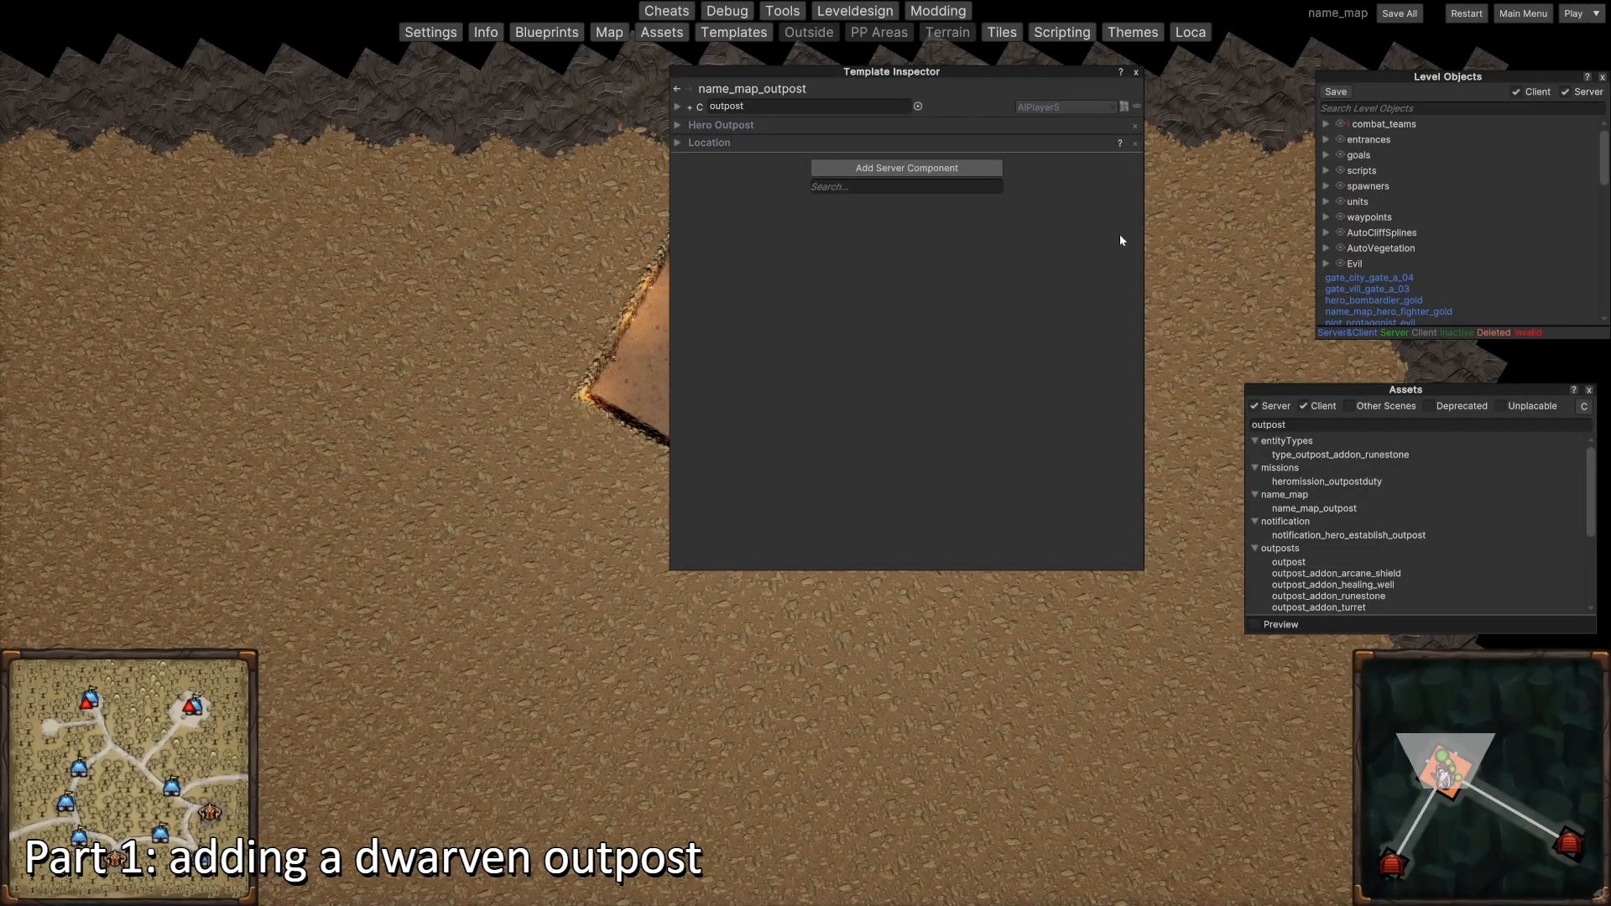
Step: Save all map changes and restart the map
left_click(1399, 20)
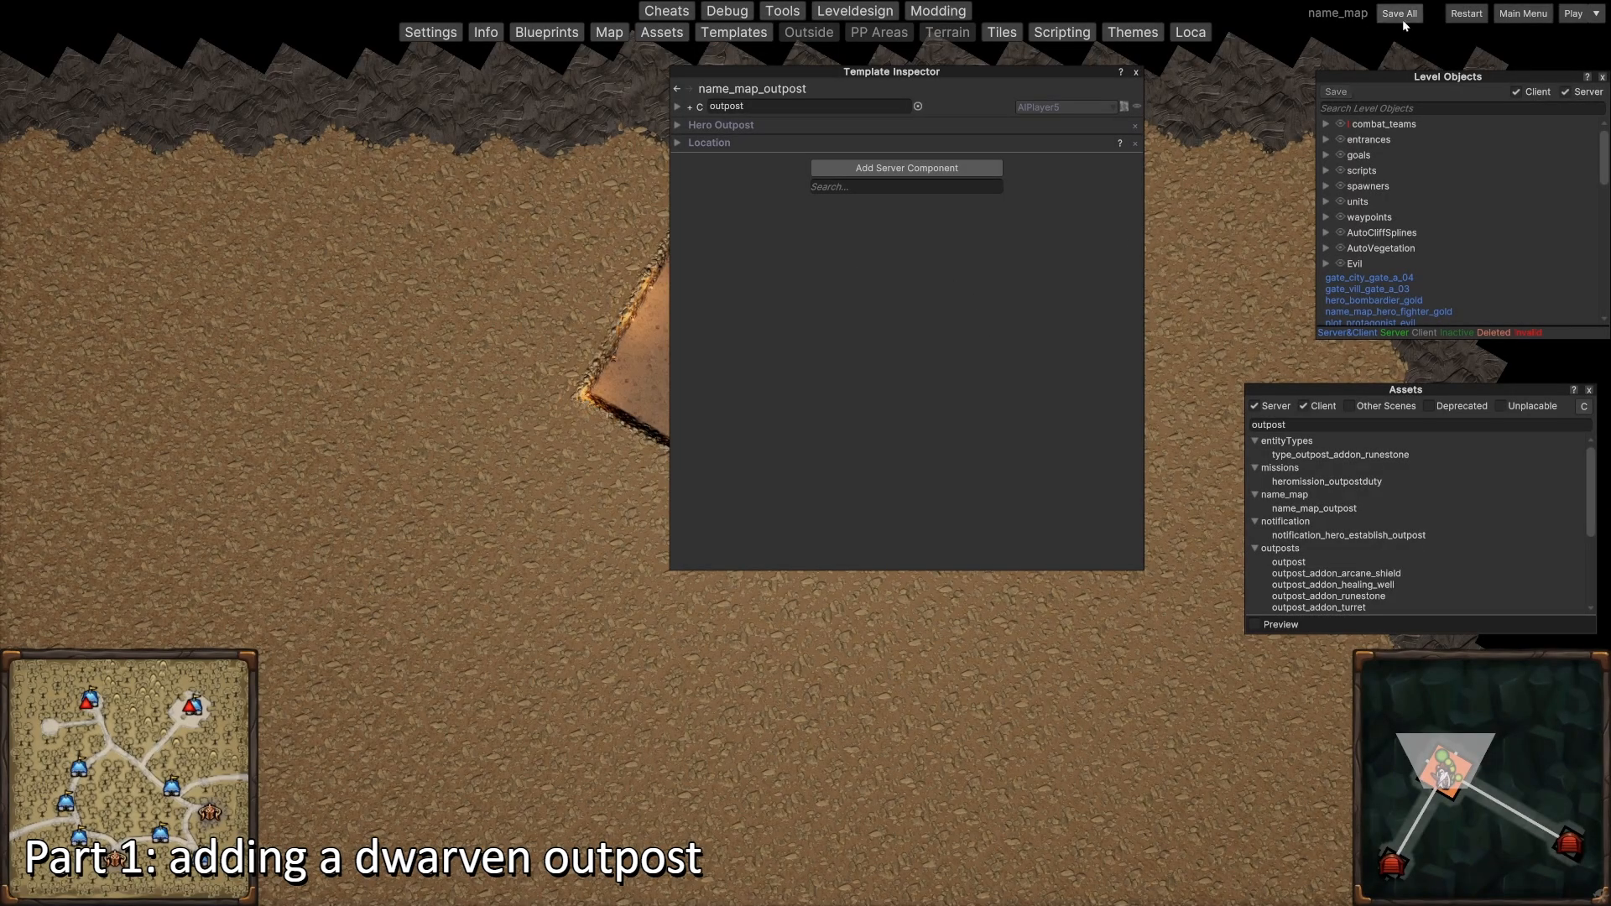
left_click(1467, 14)
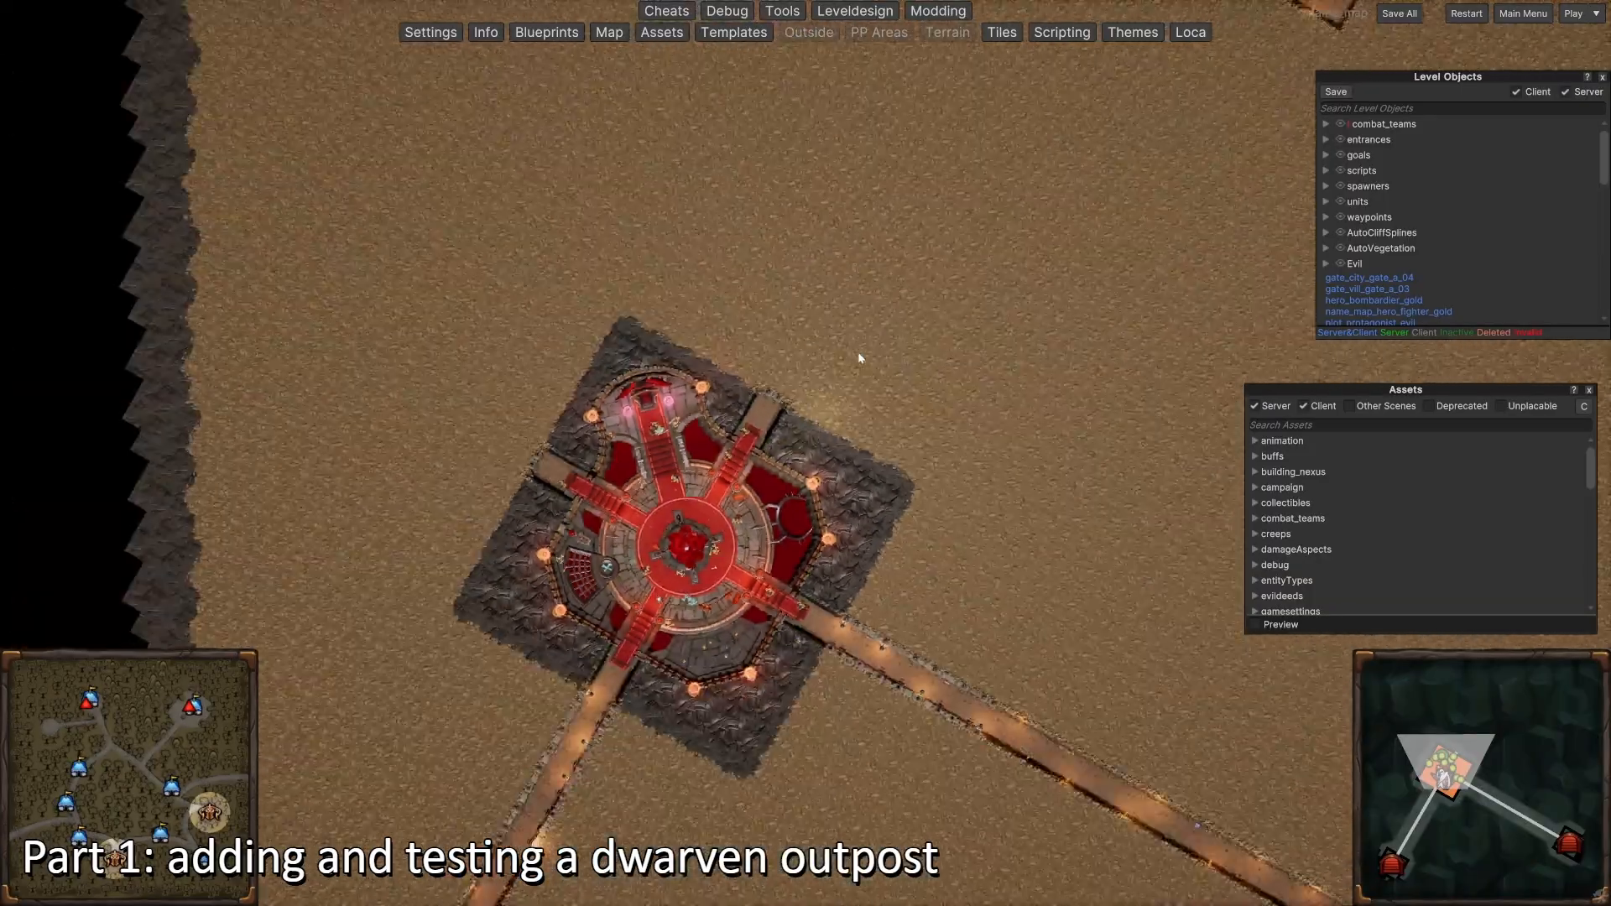
Step: Find the name_map_outpost asset and place it in the centre of the dug-out square at X 448.5, Z 547.5
left_click(1305, 425)
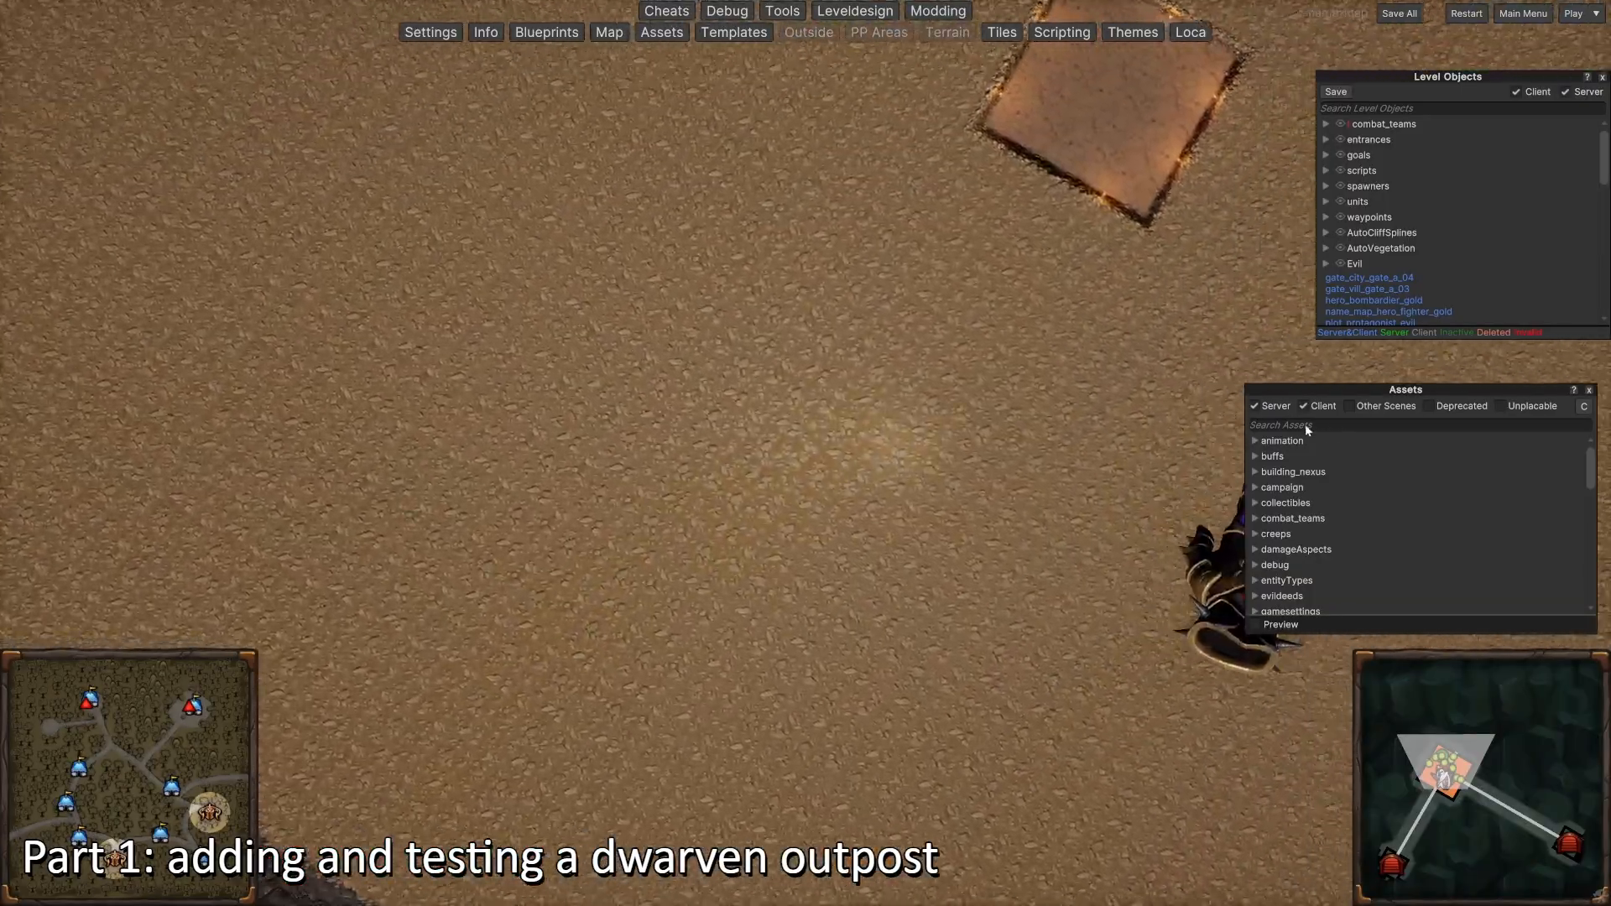
type("name")
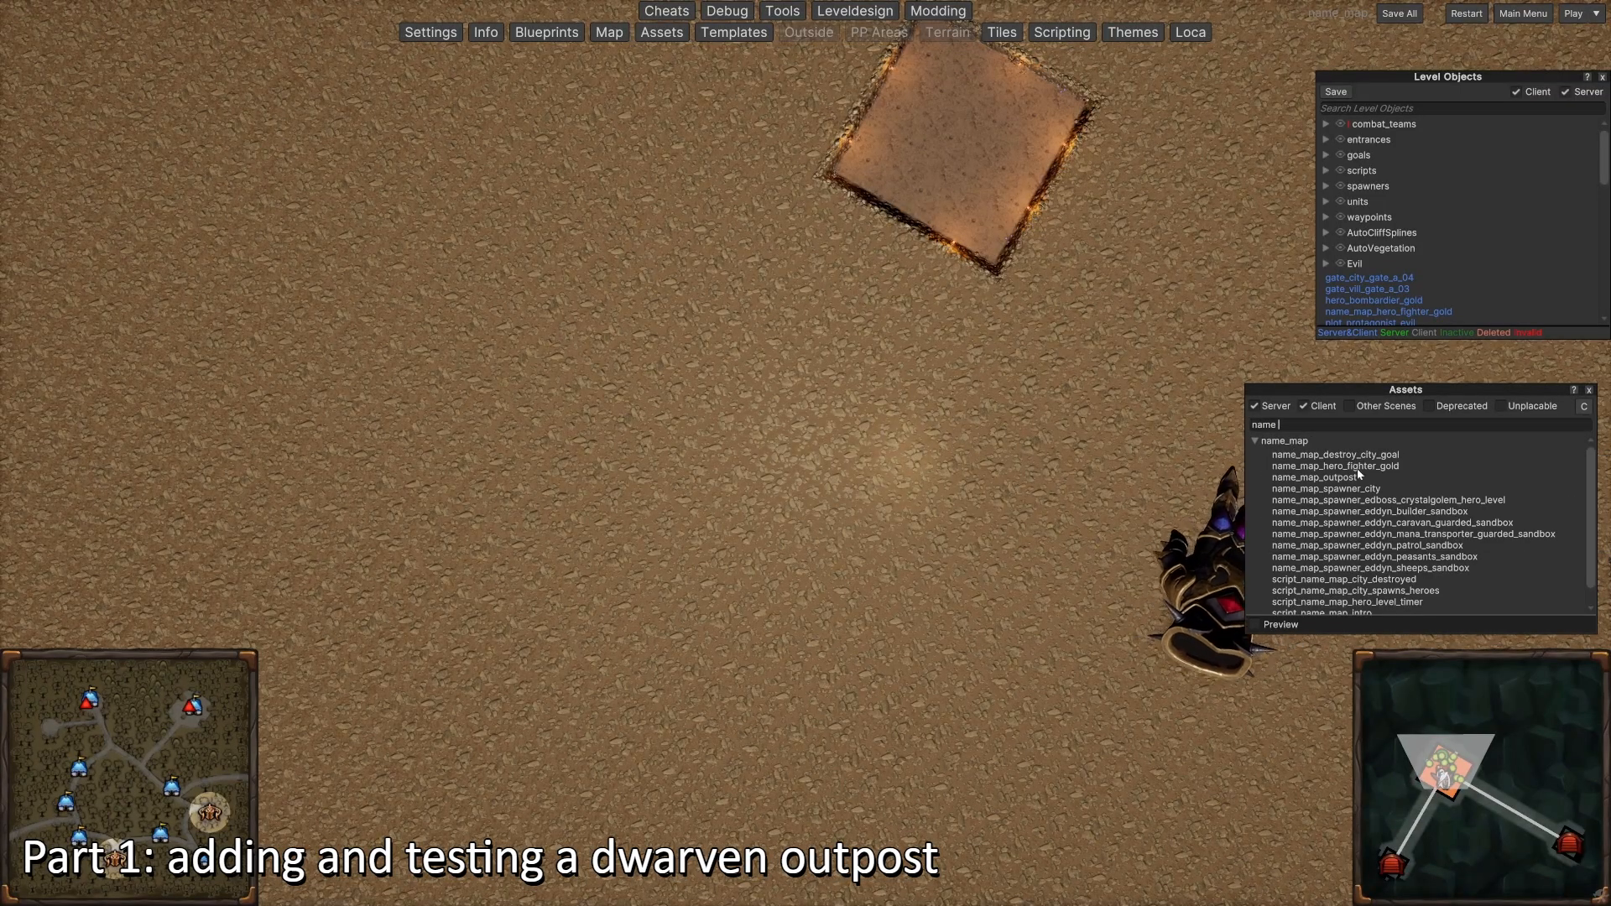
left_click(1340, 478)
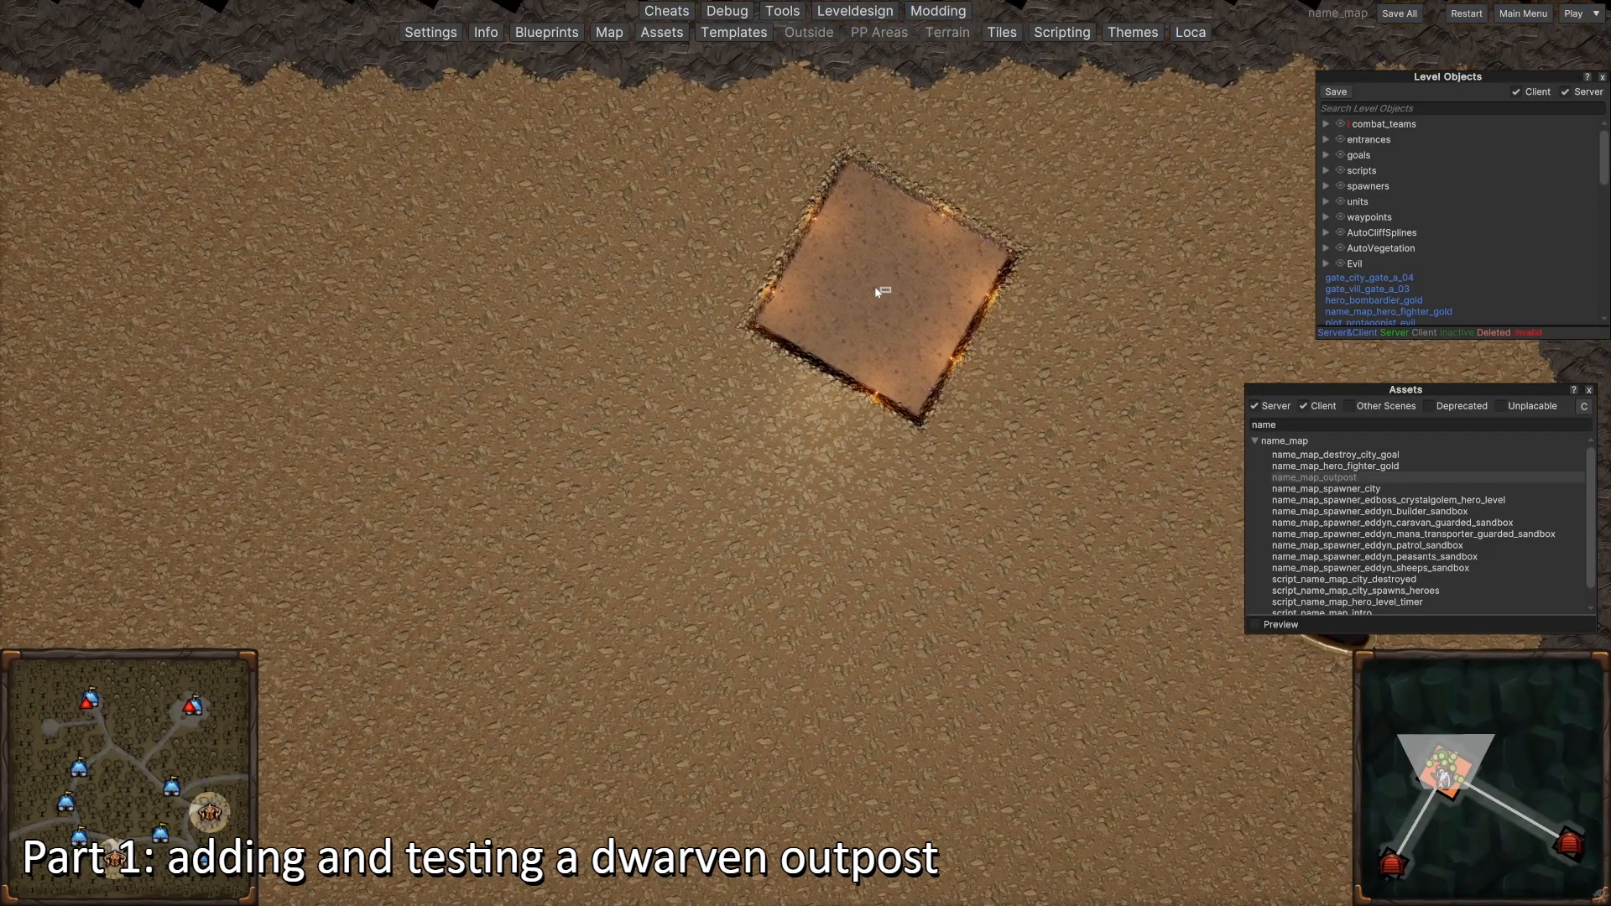
left_click(876, 287)
key("d")
scroll(765, 353, "up", 3)
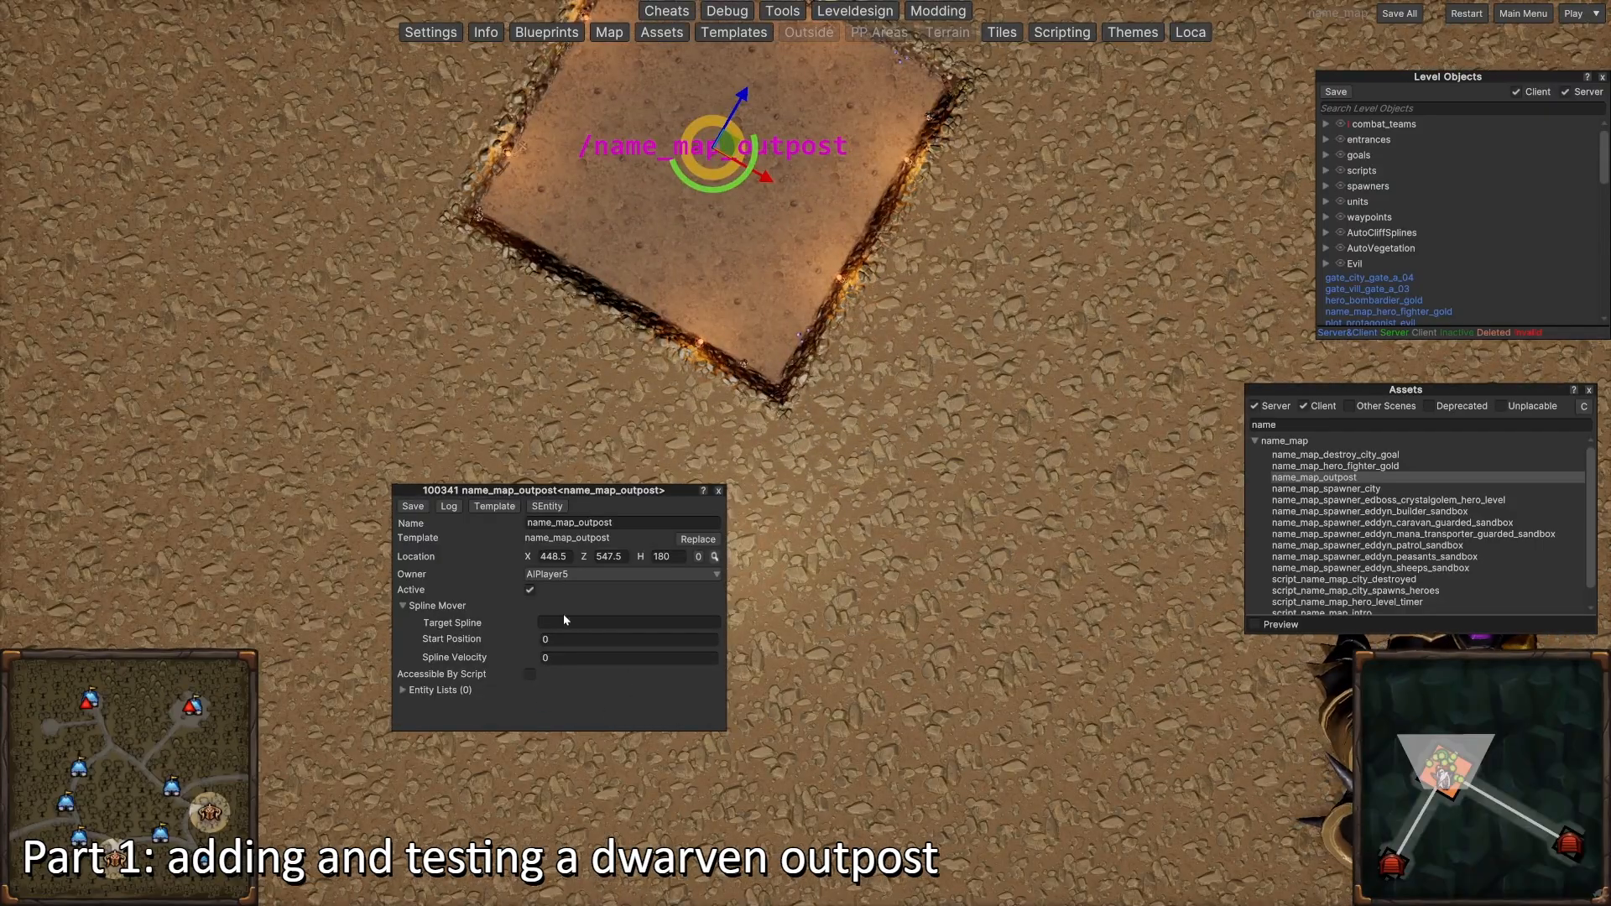
Step: Rename the placed outpost as name_map_outpost1 and make it accessible by script
double_click(618, 522)
left_click(641, 520)
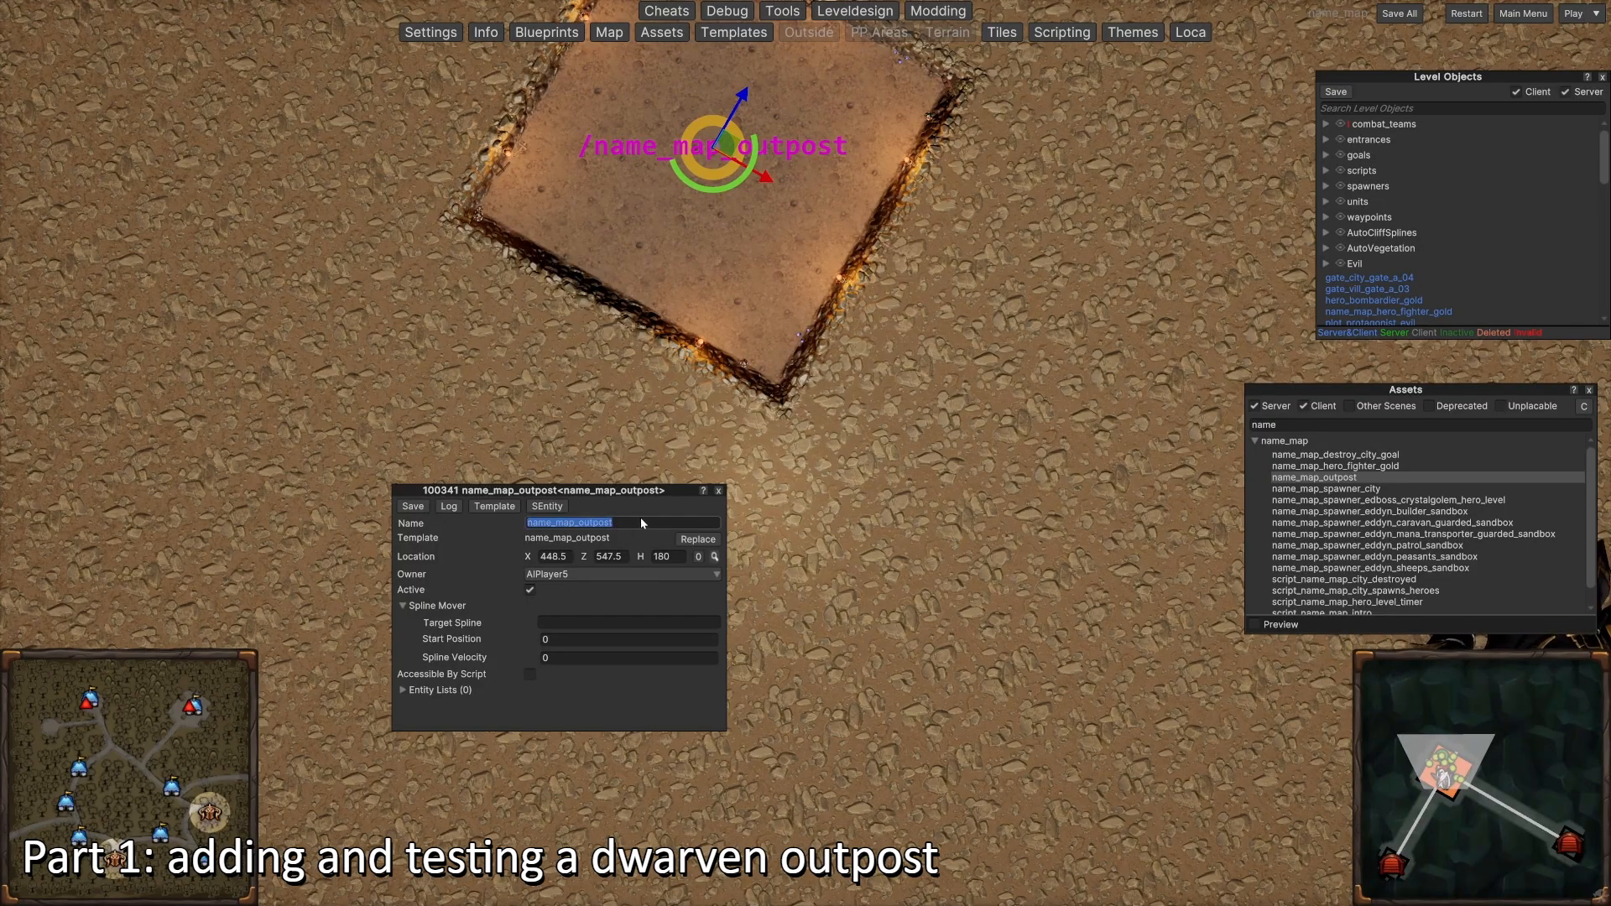
type("1")
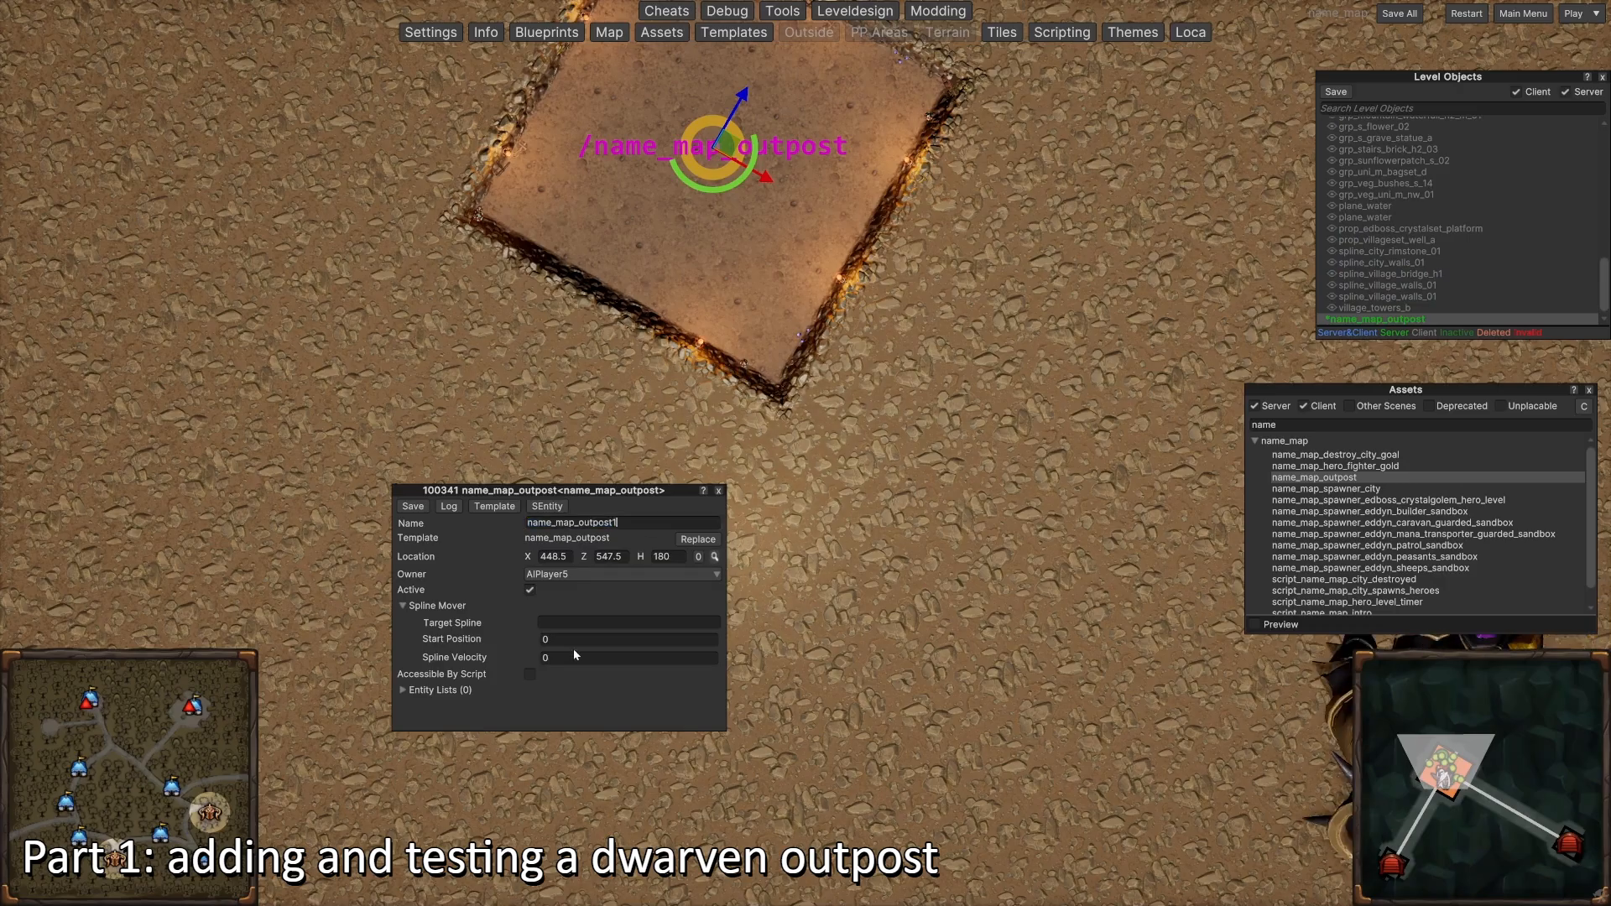
left_click(530, 674)
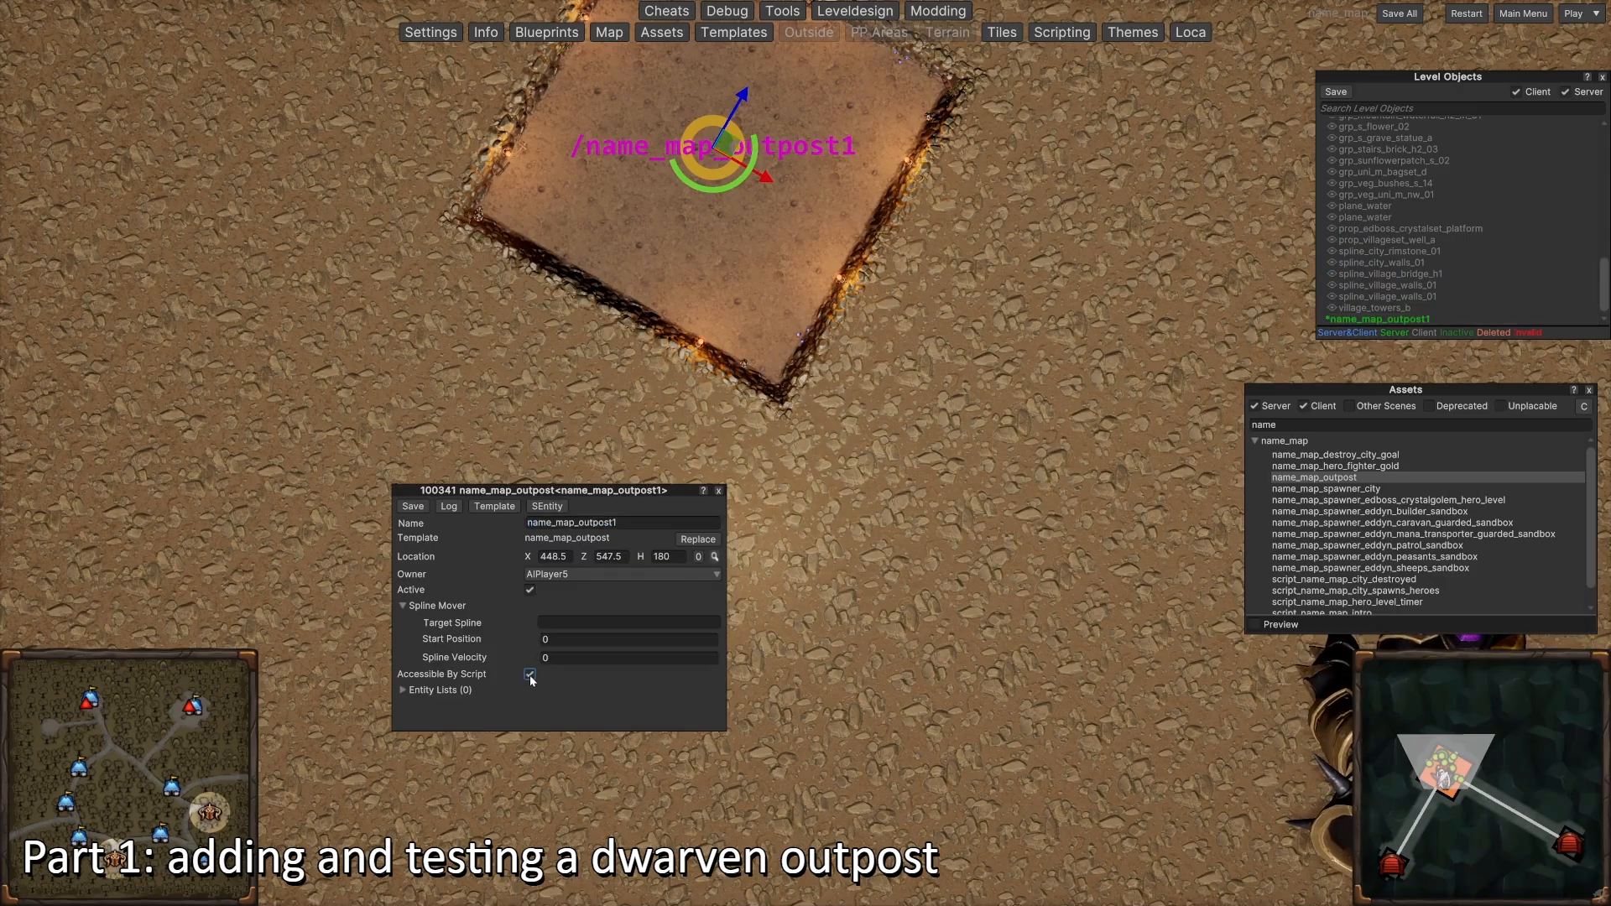
Step: Set the hero level for automatically allowing player attacks to 15 in the name_map_outpost template's Hero Outpost settings, and save all changes
left_click(495, 506)
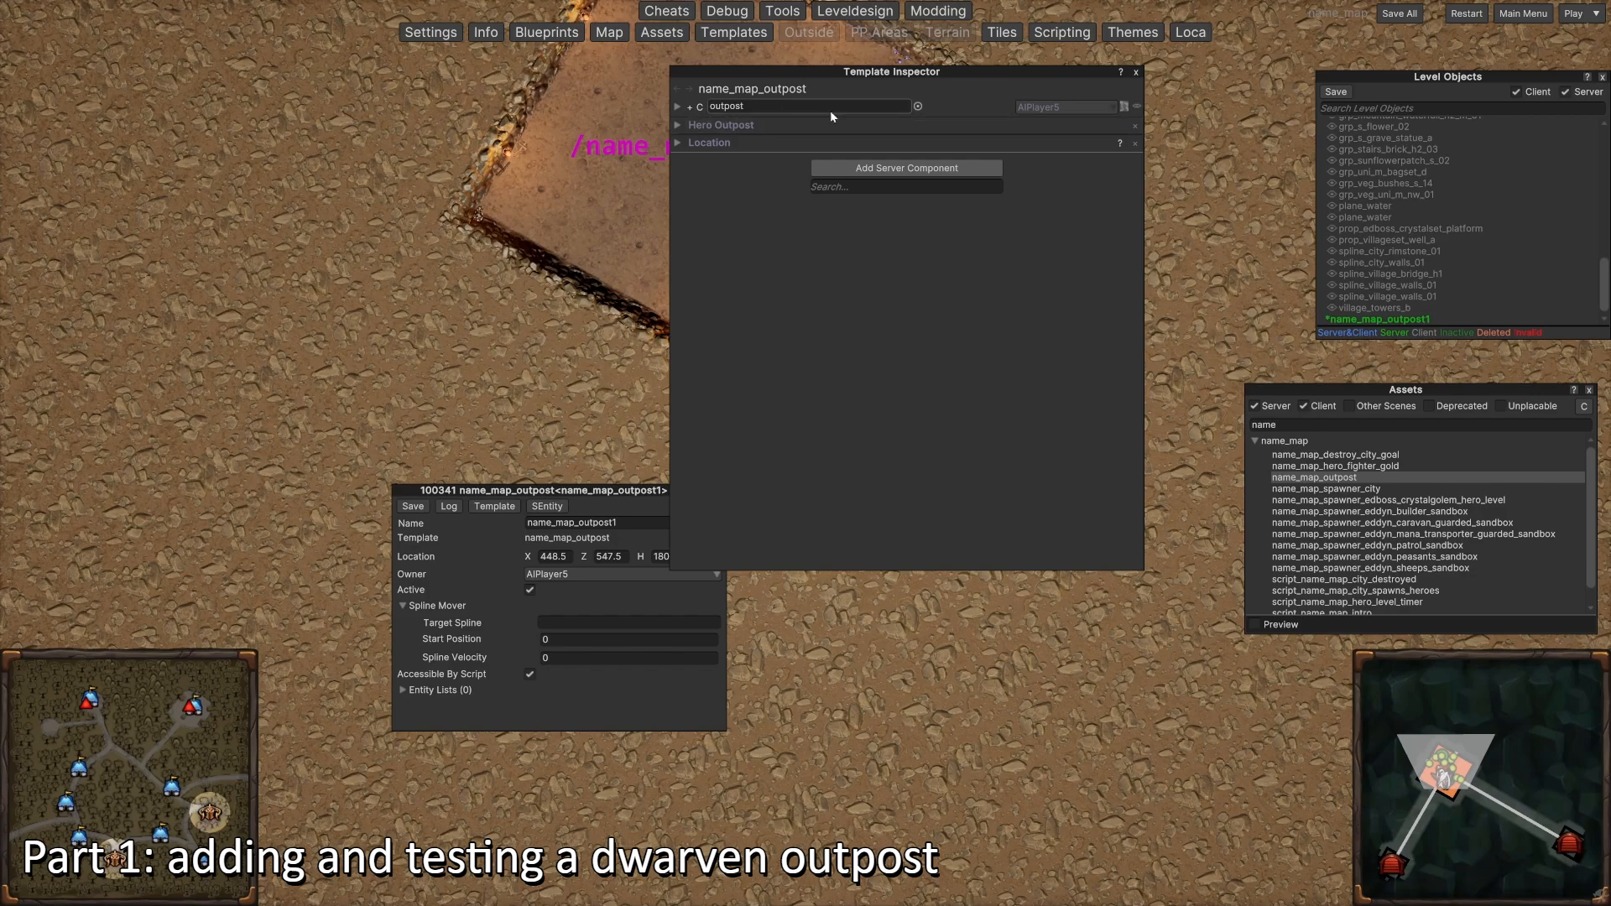
left_click(754, 127)
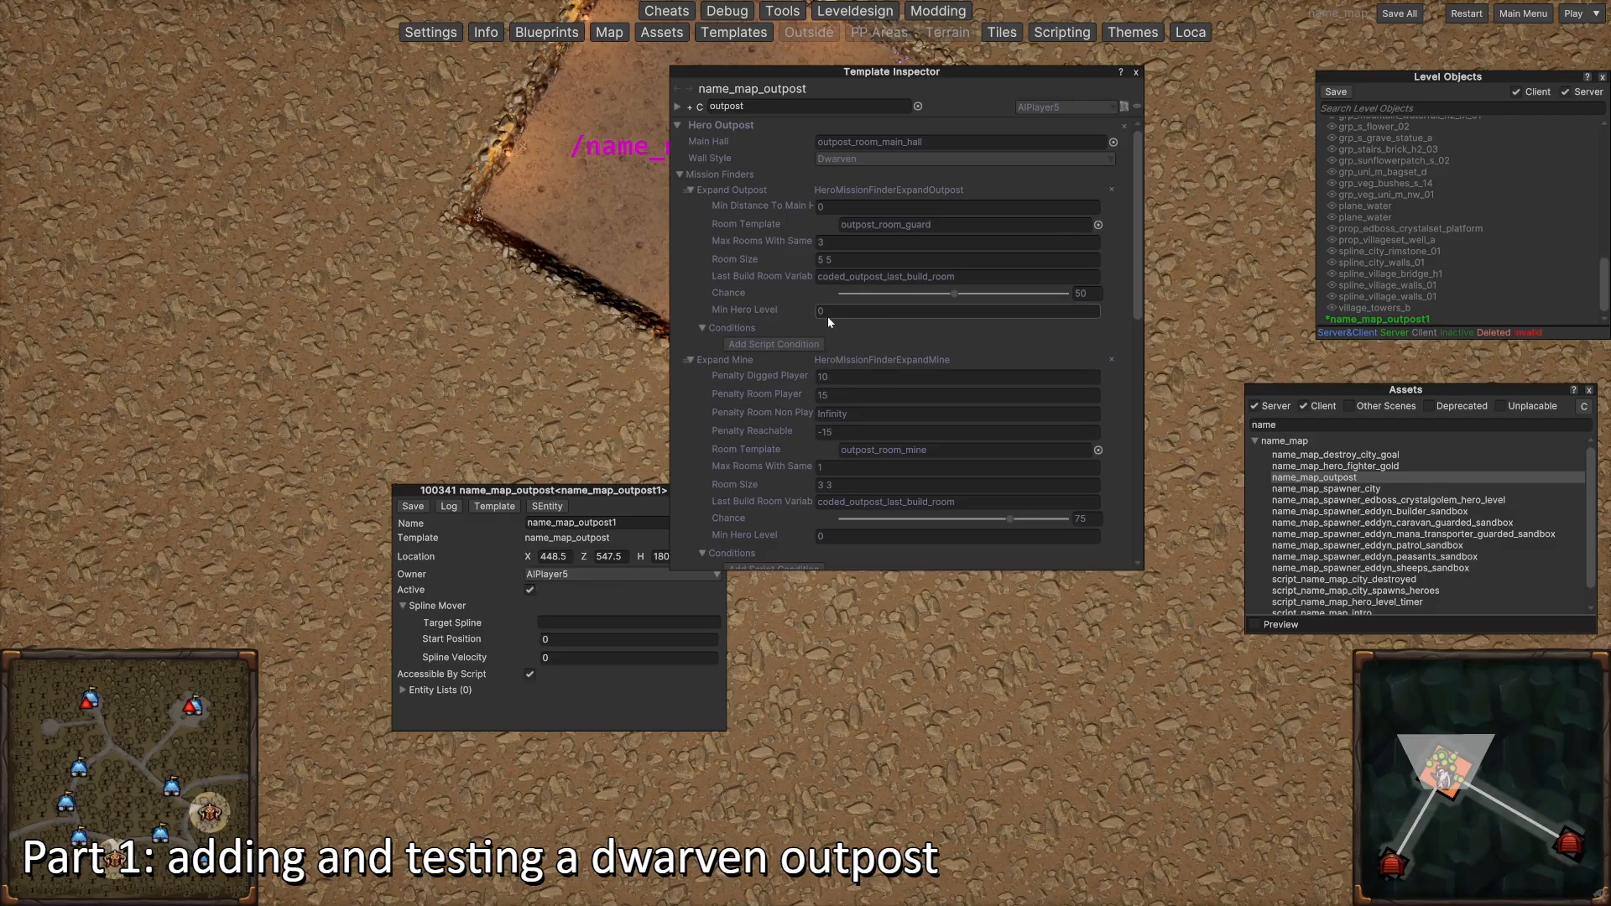
scroll(844, 284, "down", 3)
scroll(843, 283, "down", 10)
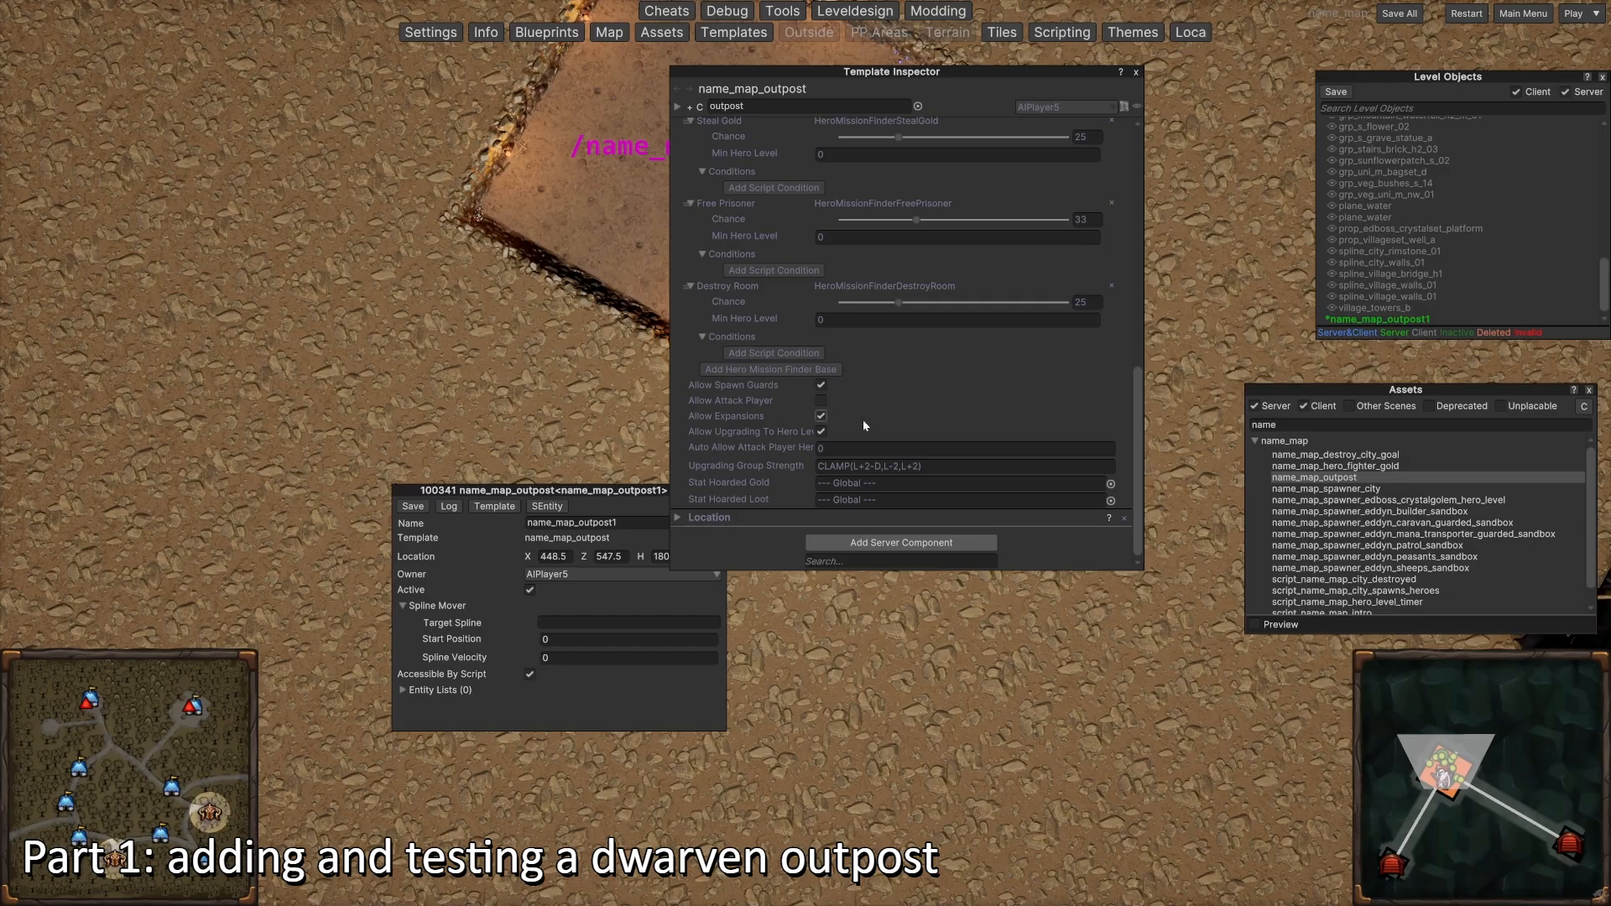
mouse_move(835, 452)
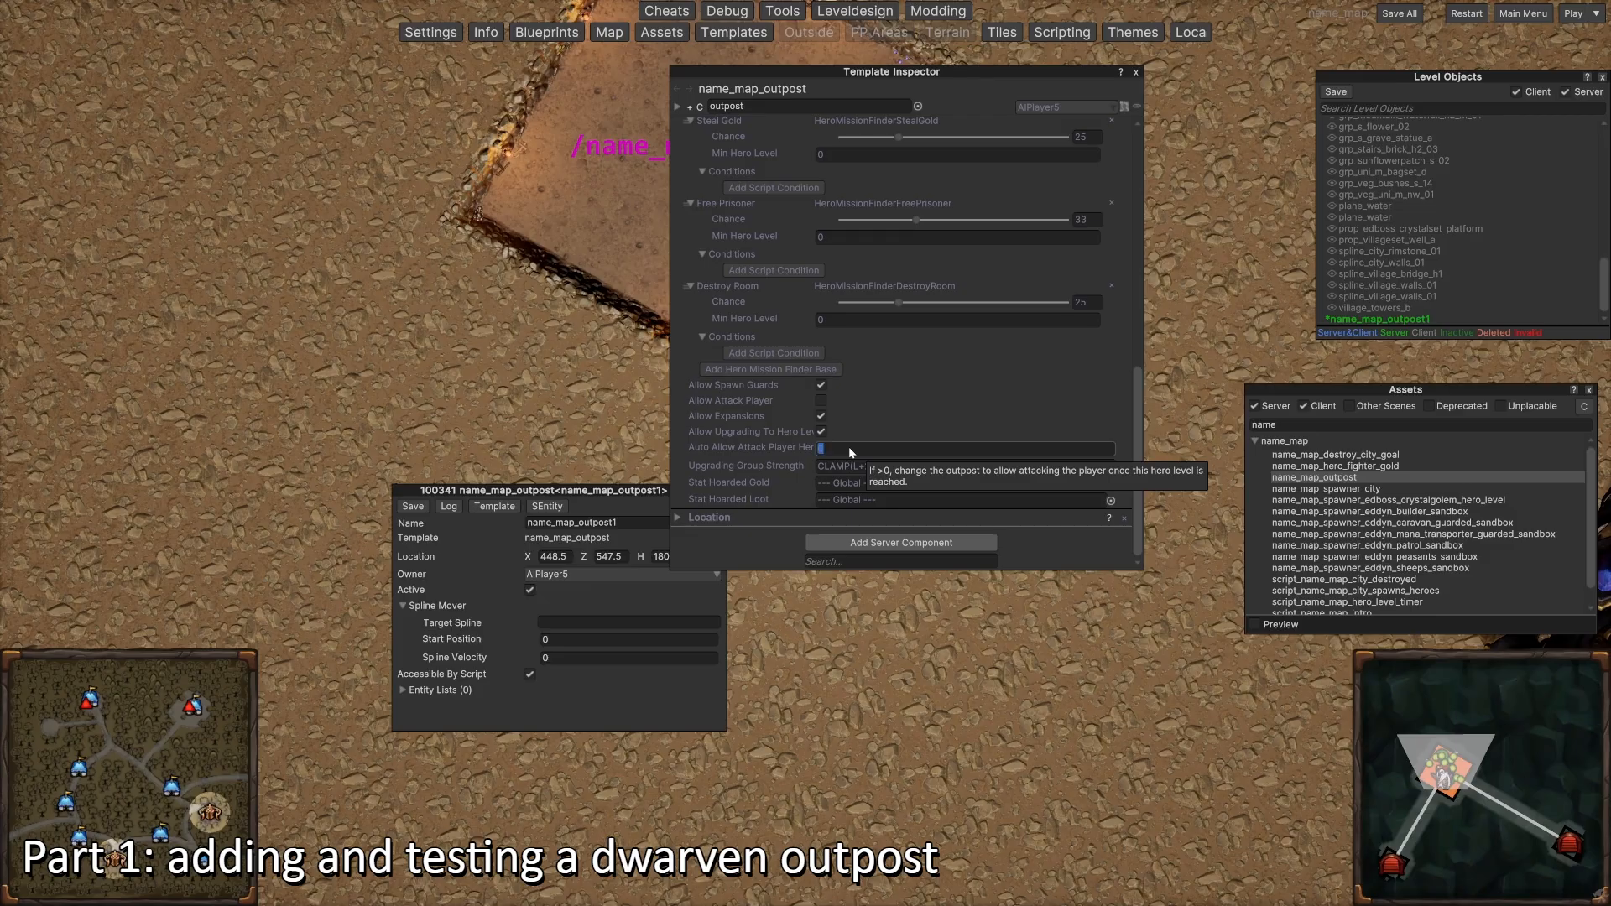
key("Return")
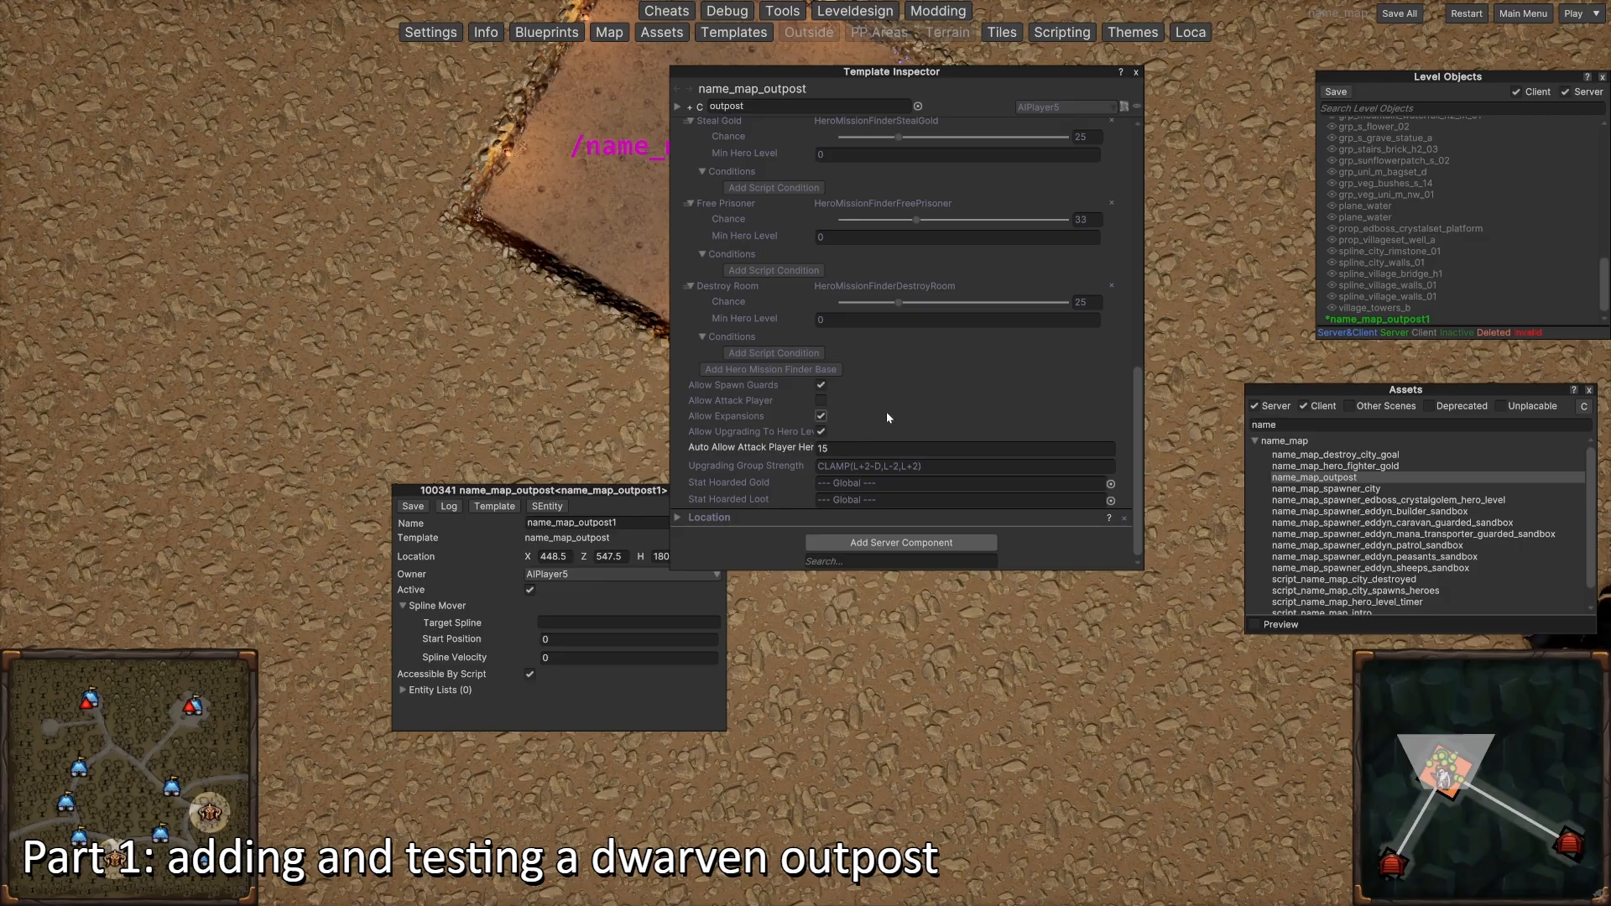
left_click(1397, 16)
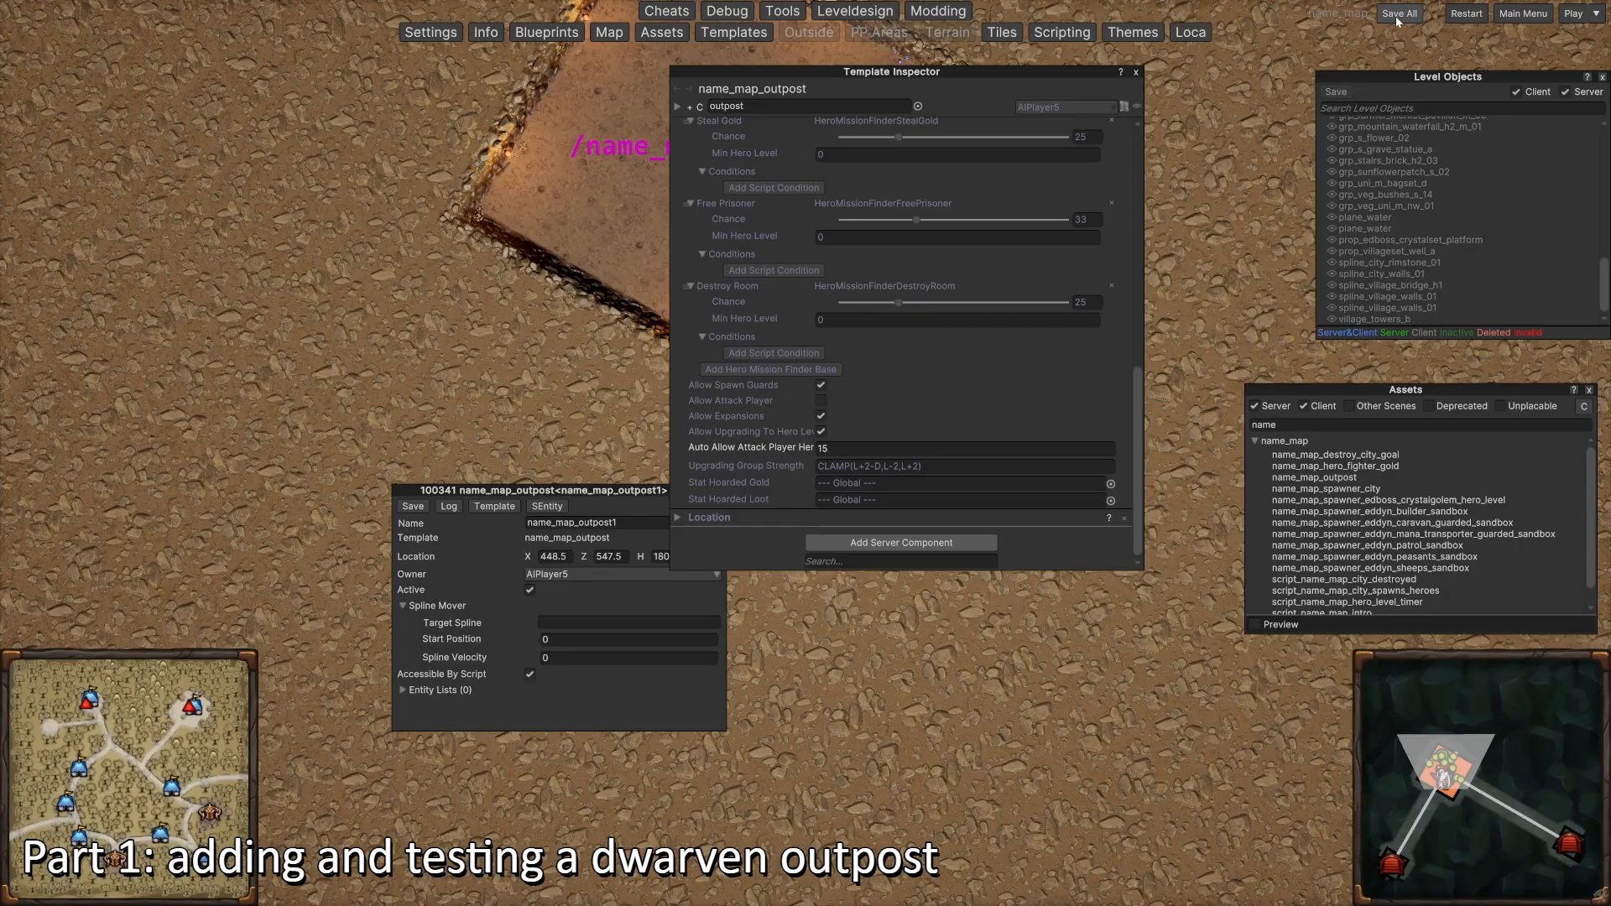
left_click(1136, 74)
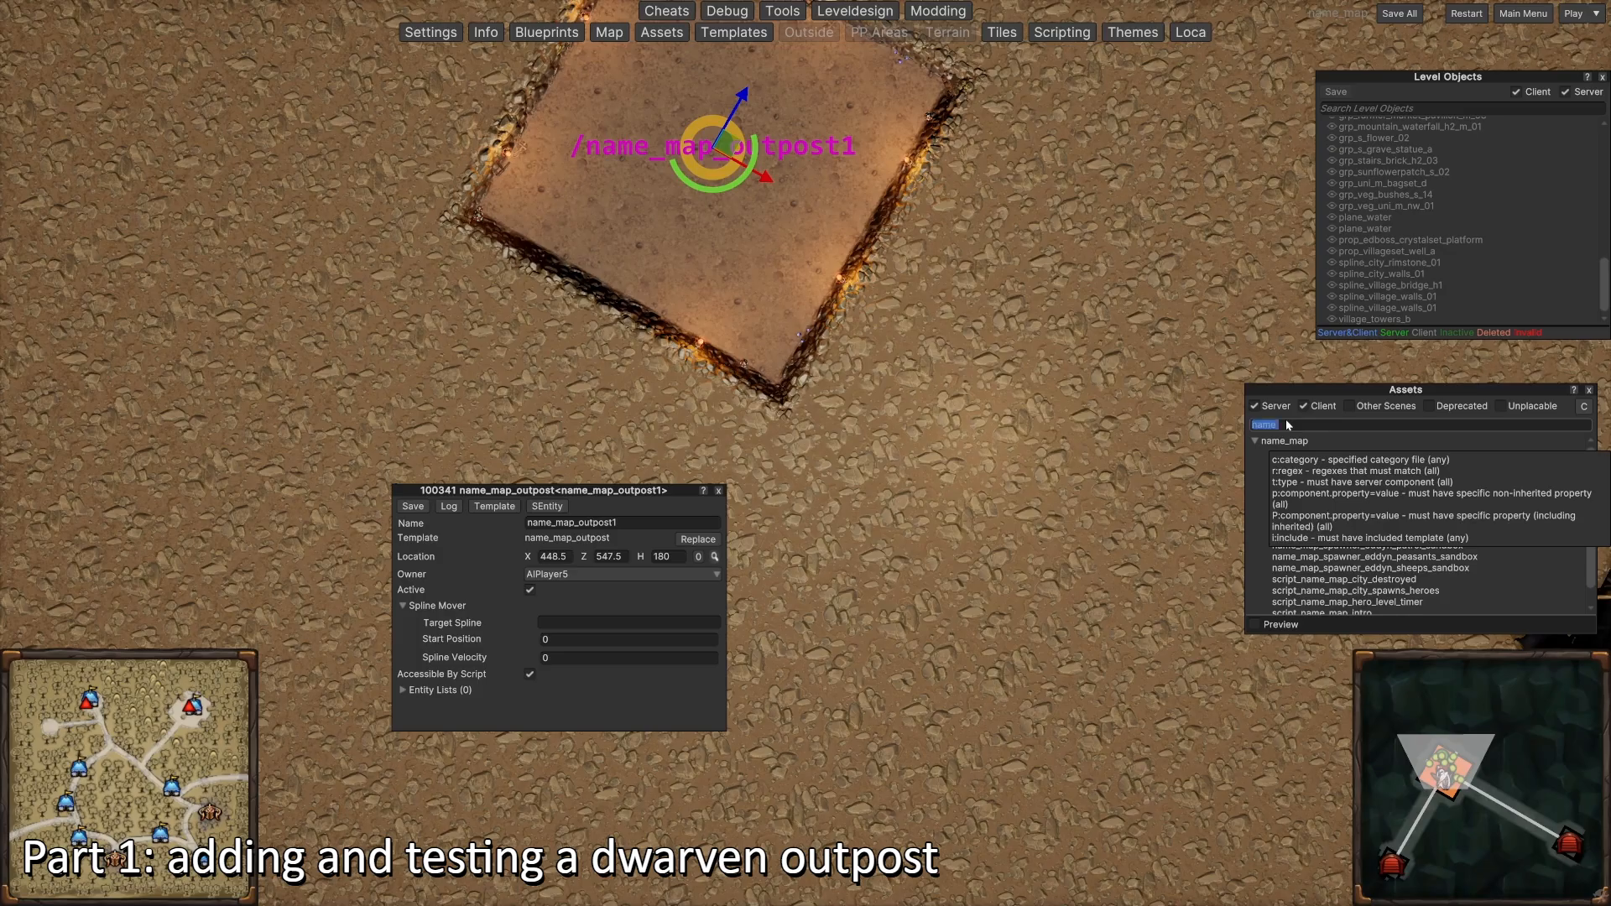
Step: Find the outpost_room_main_hall asset and place it at the outpost marker's position, X 448.5, Z 547.5
type("outpost")
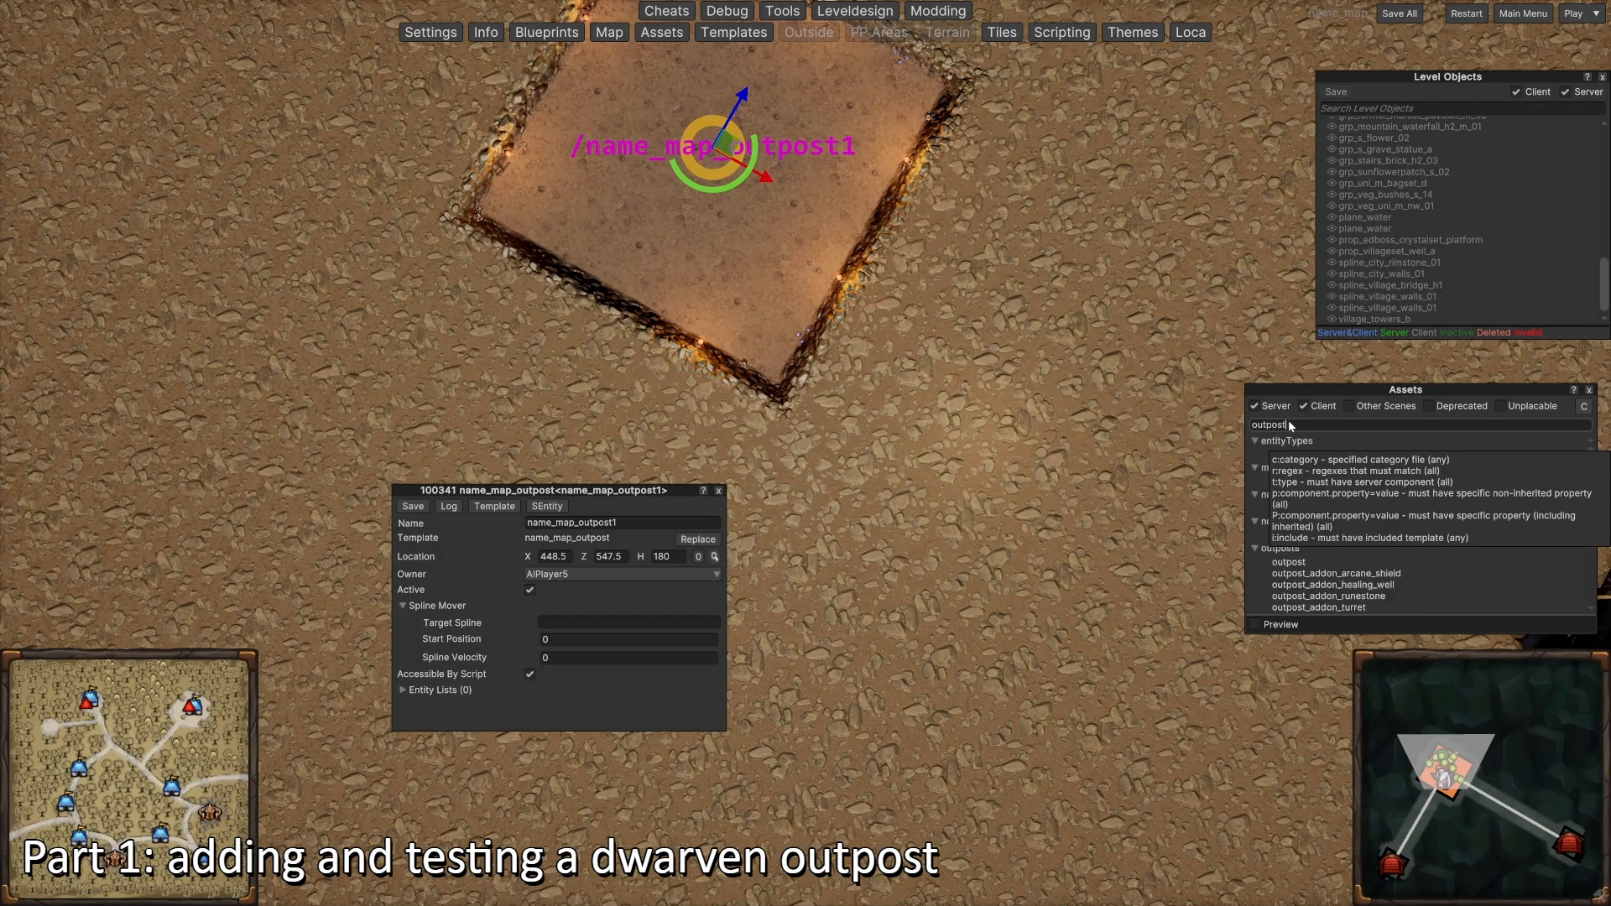
scroll(1346, 584, "down", 2)
left_click(1347, 585)
left_click(923, 333)
key("w")
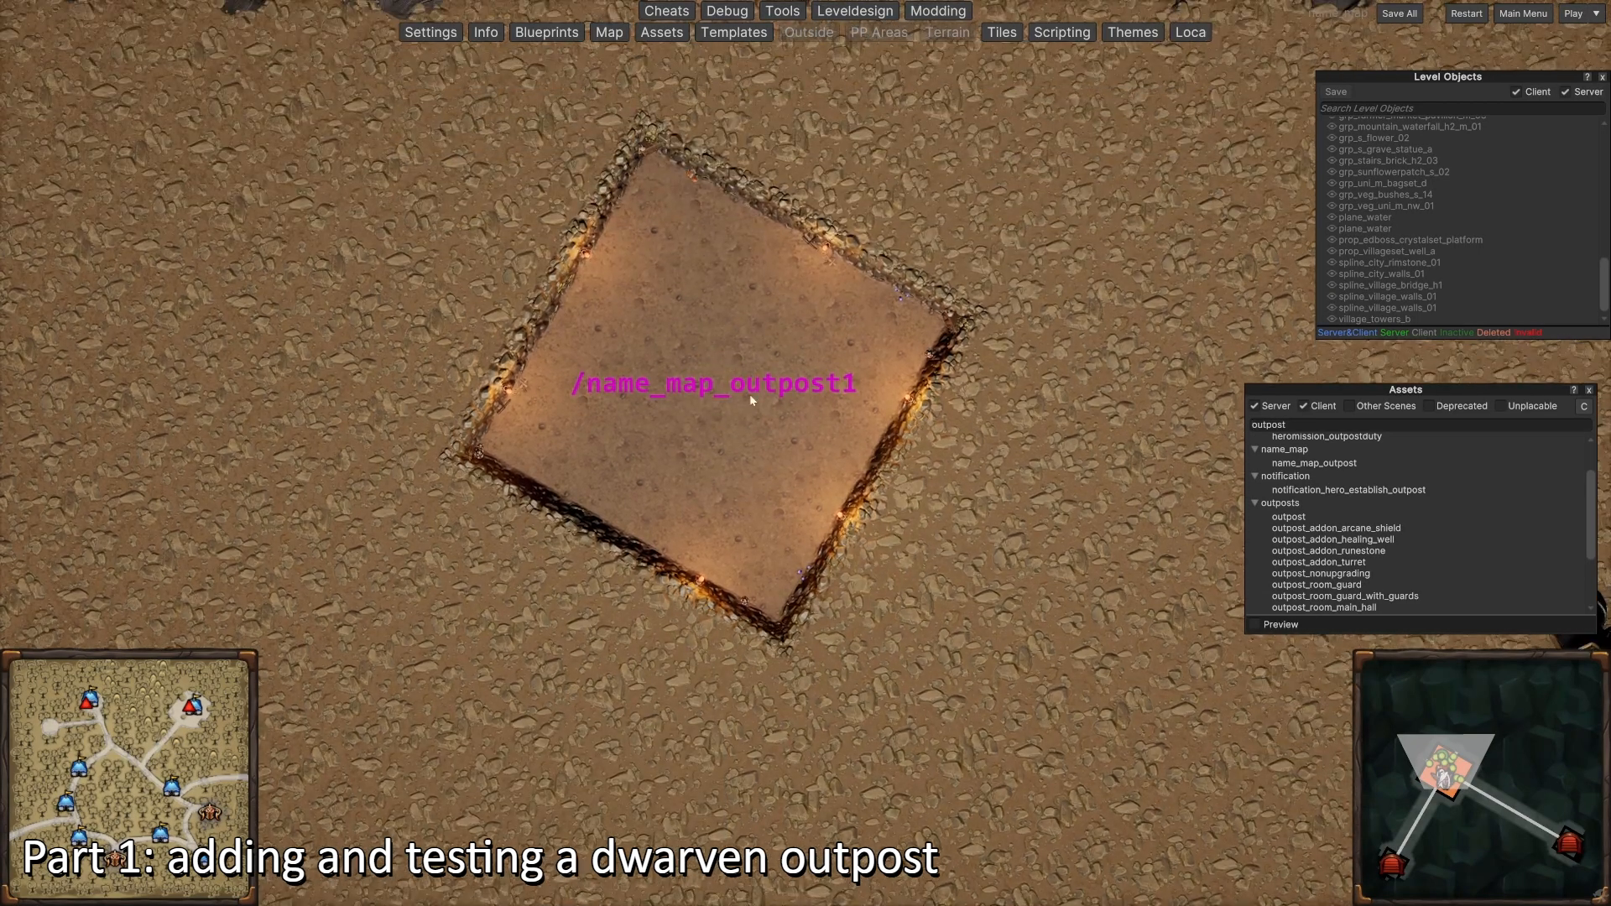
left_click(708, 384)
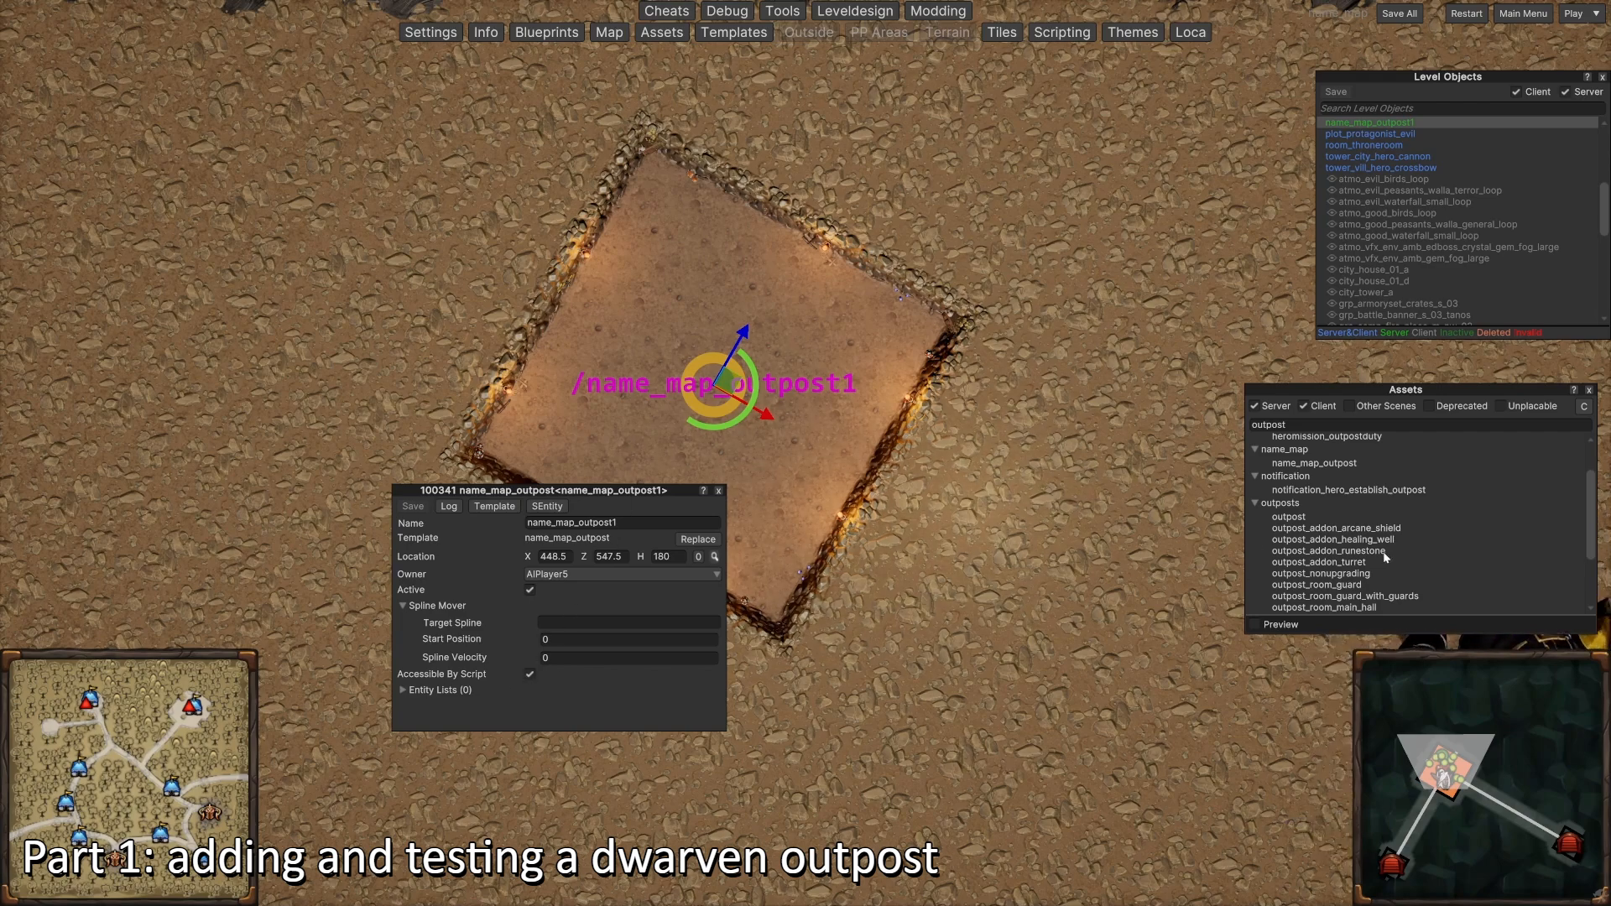
left_click_drag(1357, 605, 879, 423)
key("a")
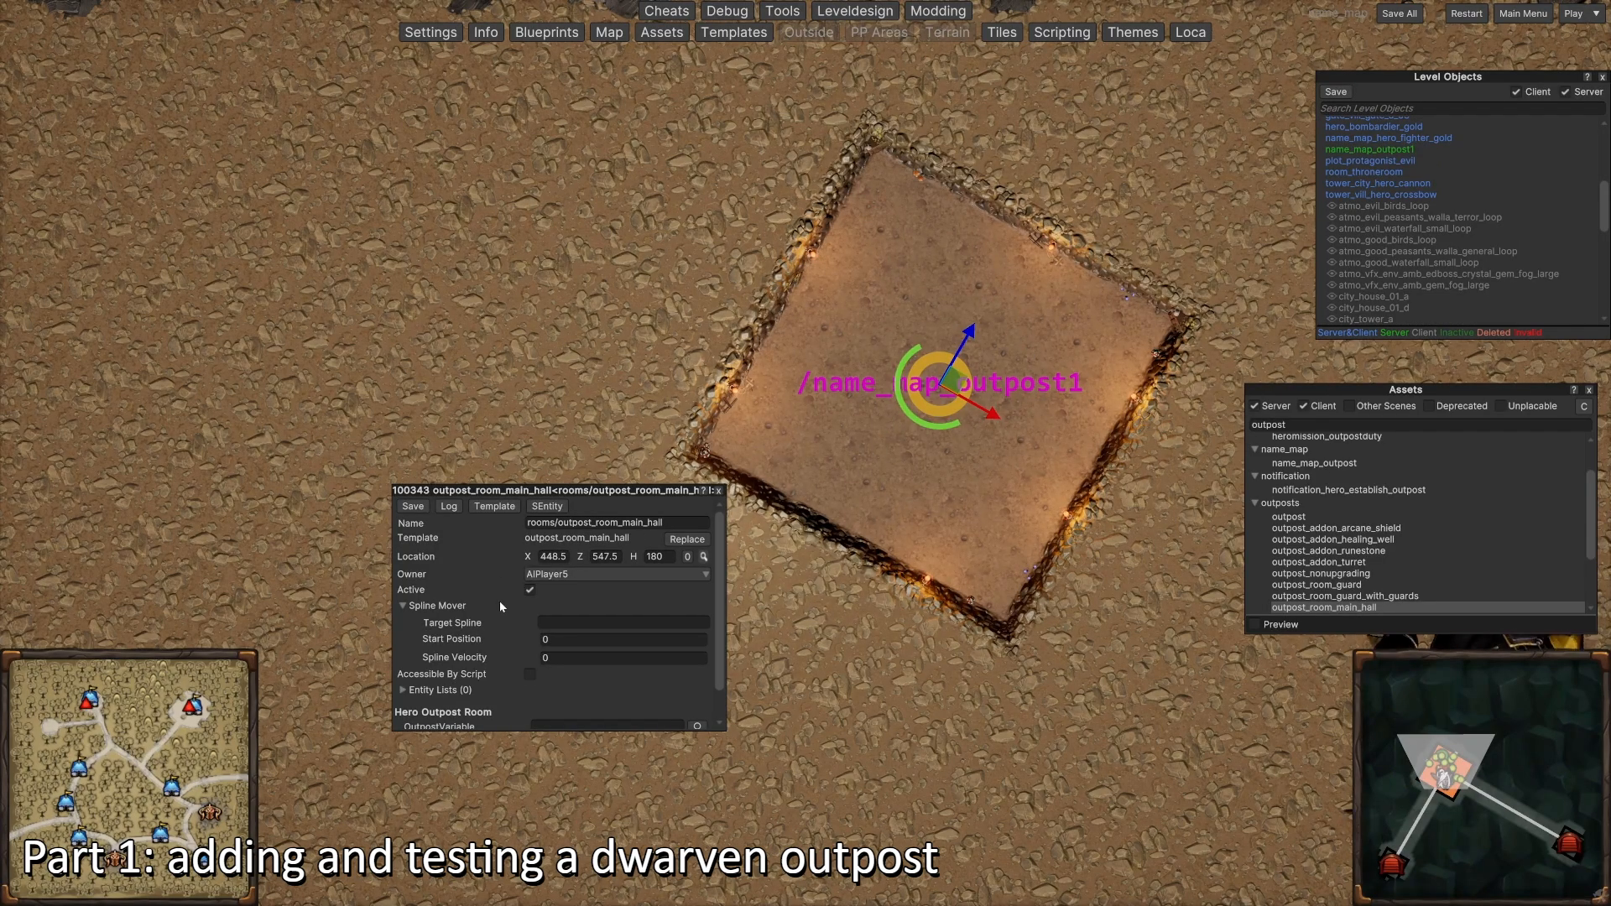
scroll(485, 587, "down", 1)
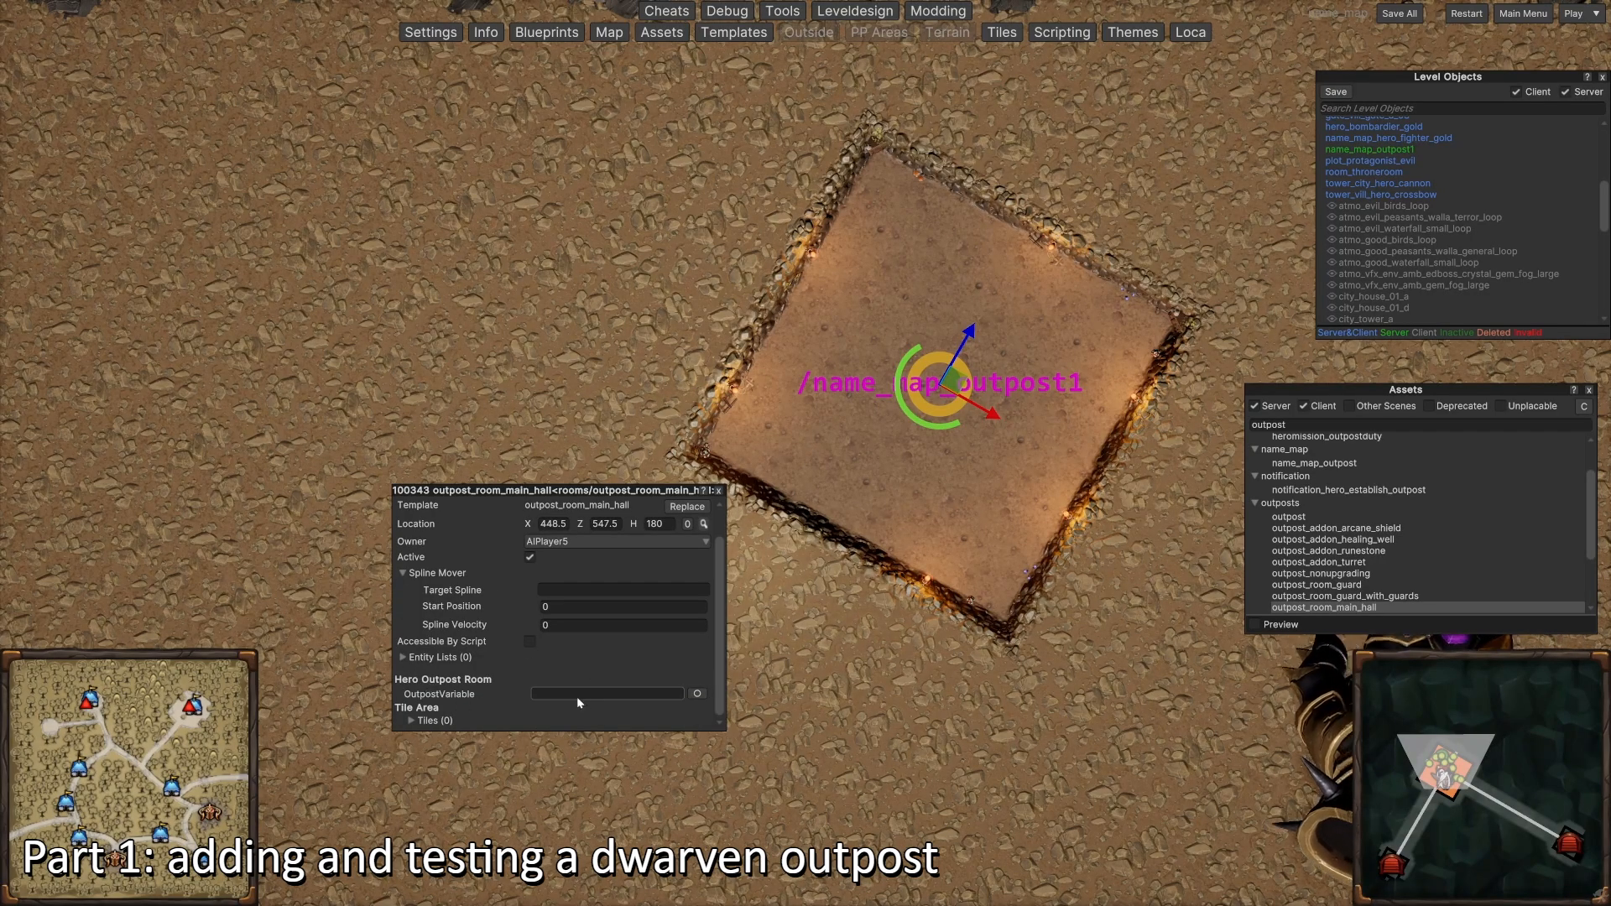
Step: Set the main hall room's OutpostVariable to name_map_outpost1 and assign the whole dug-out square to its tile area
left_click(697, 693)
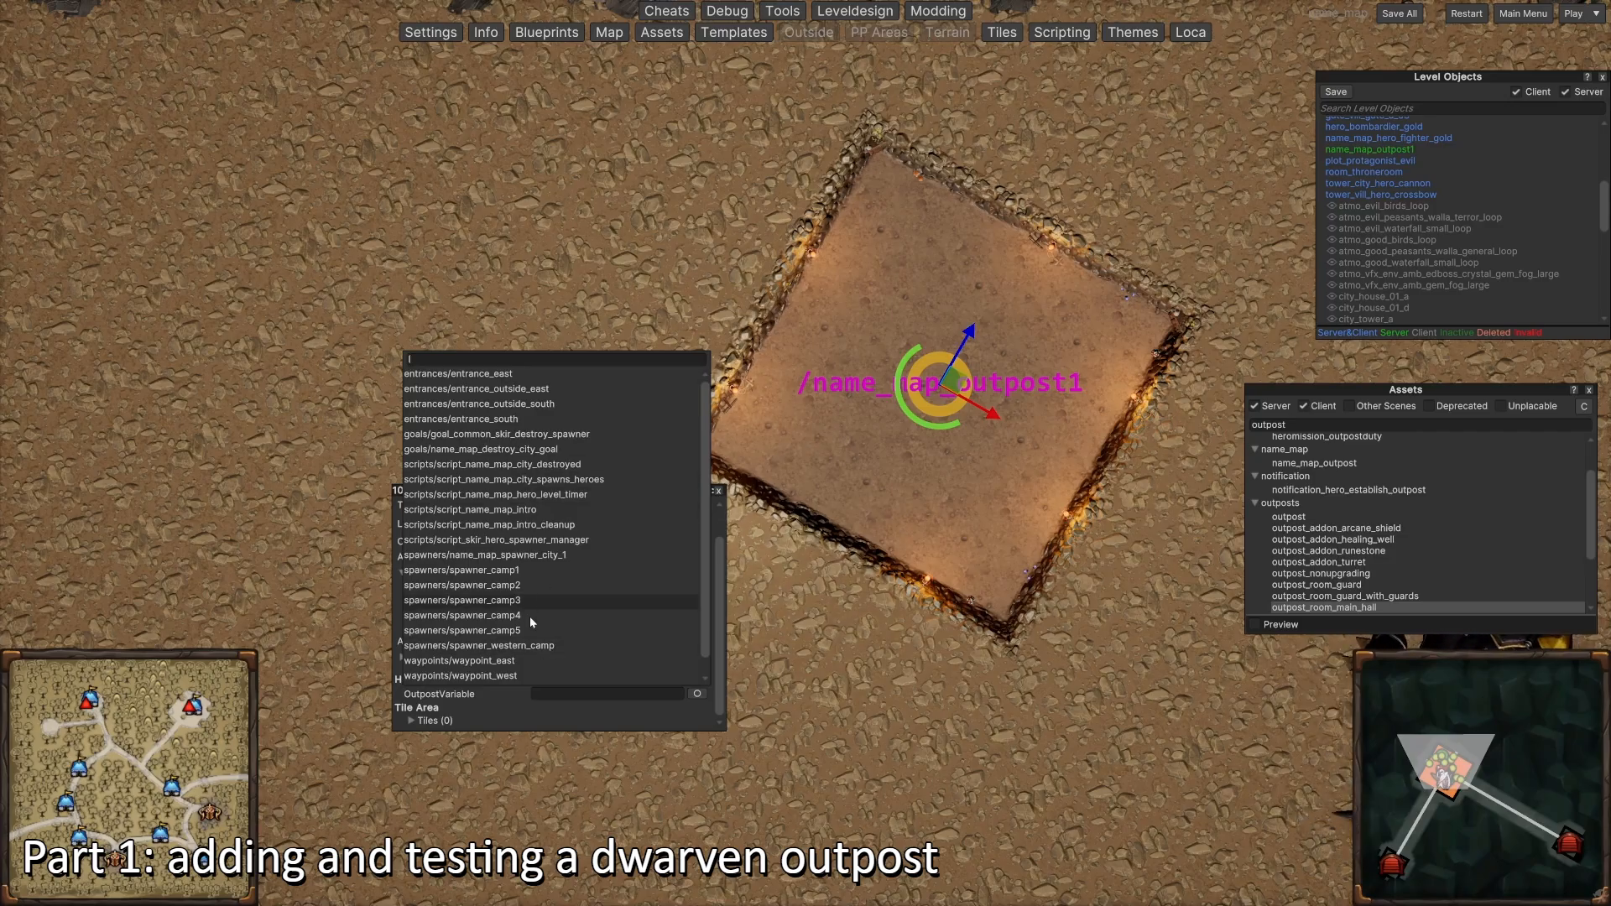
scroll(512, 646, "down", 1)
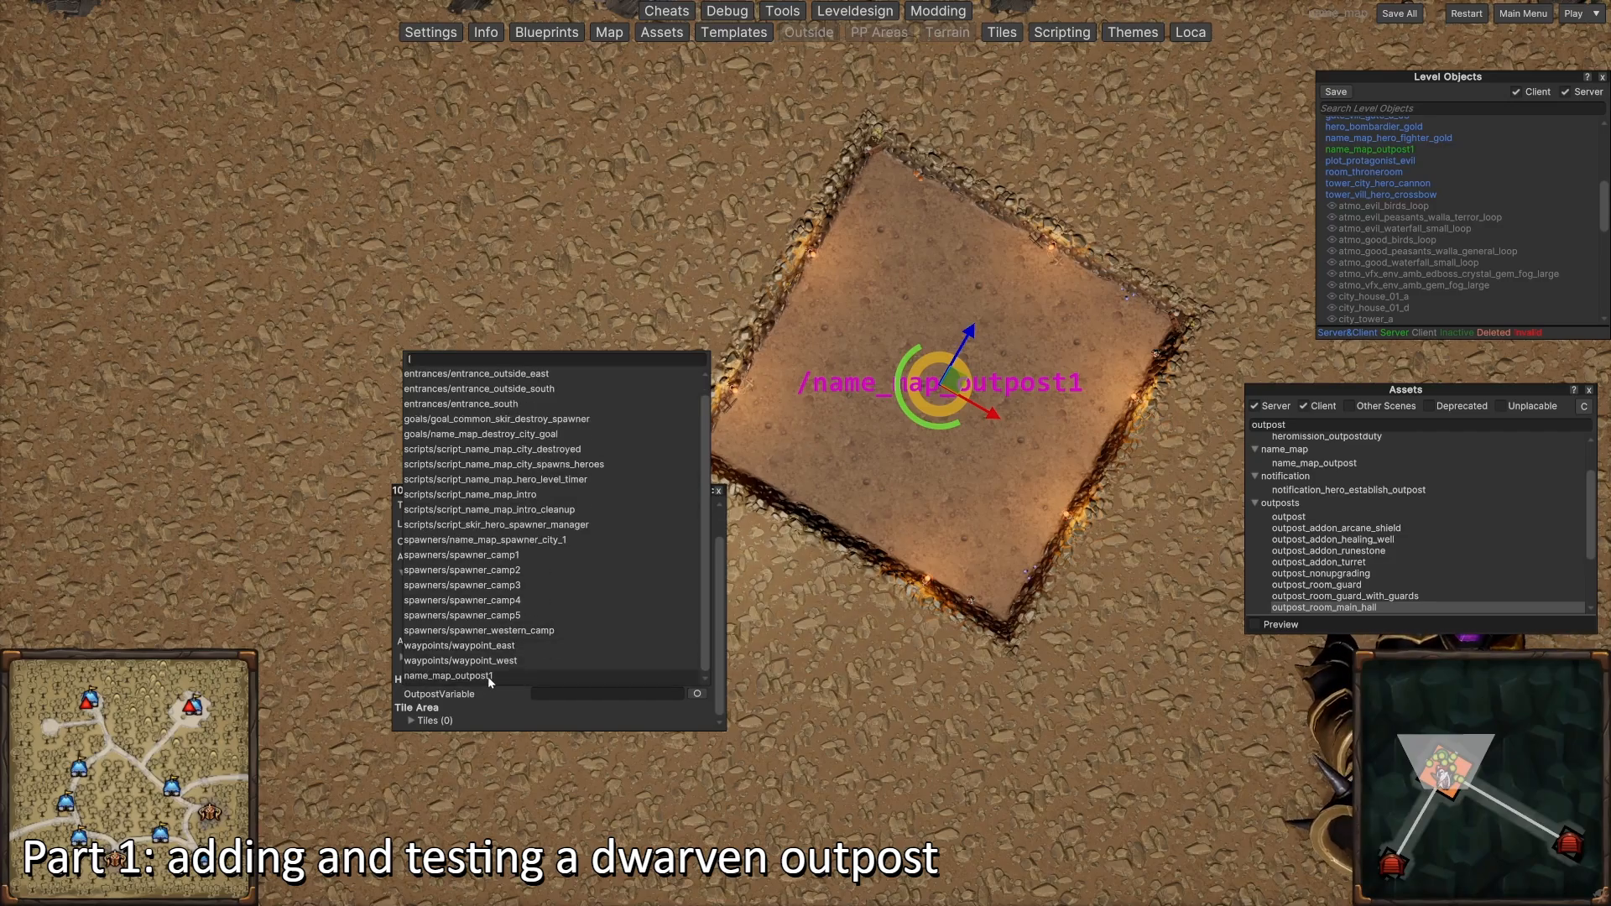
left_click(487, 676)
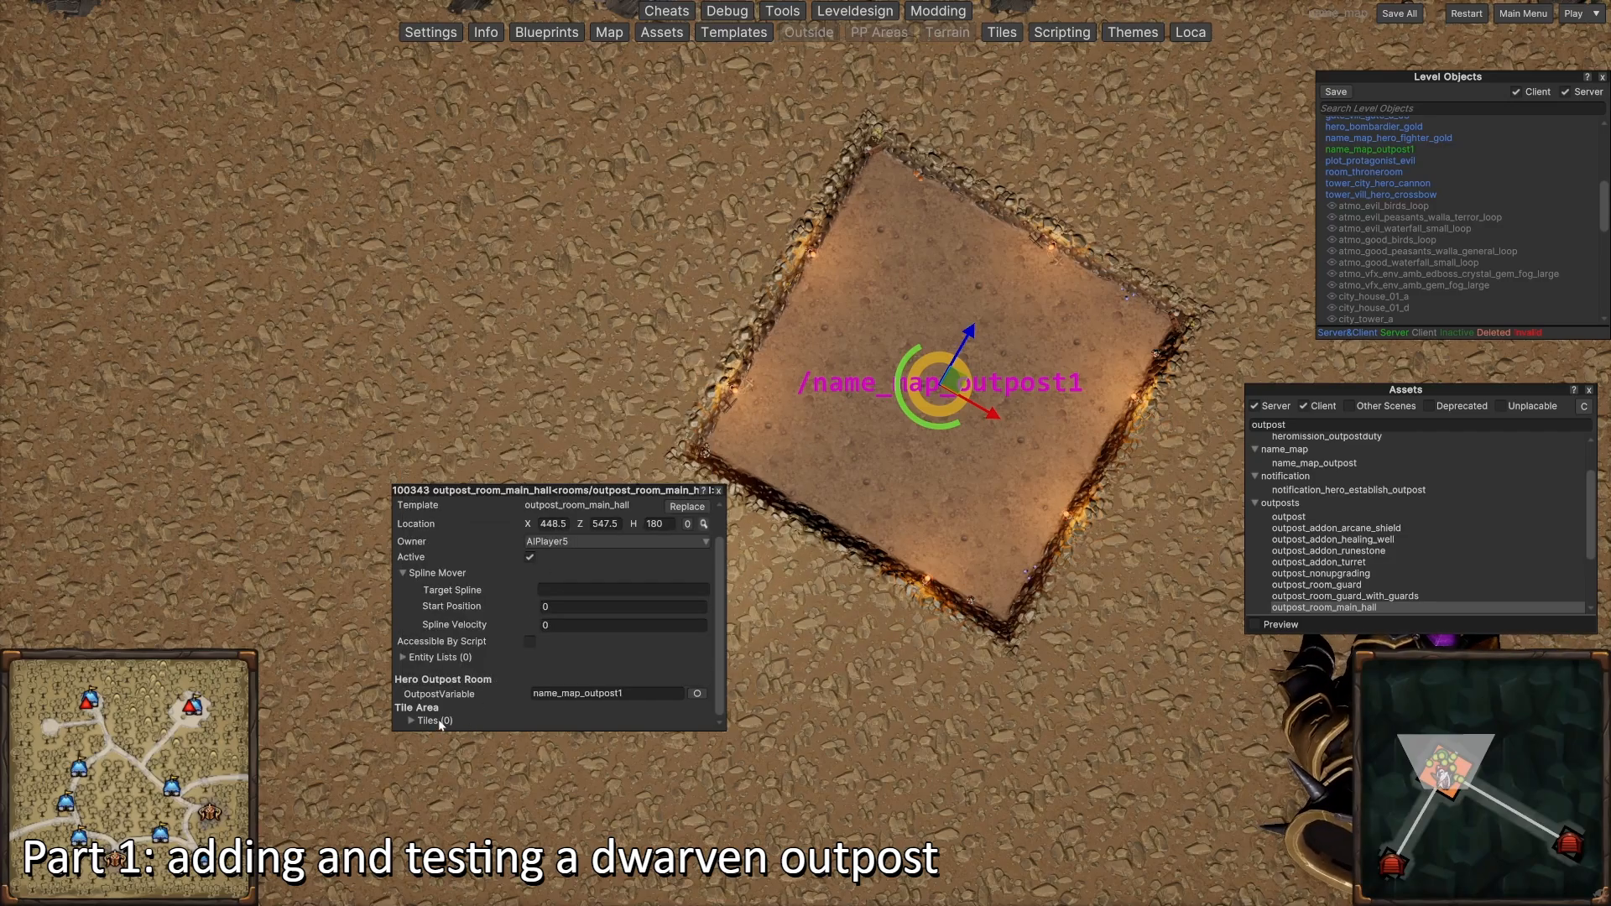
left_click(434, 719)
left_click_drag(898, 224, 898, 219)
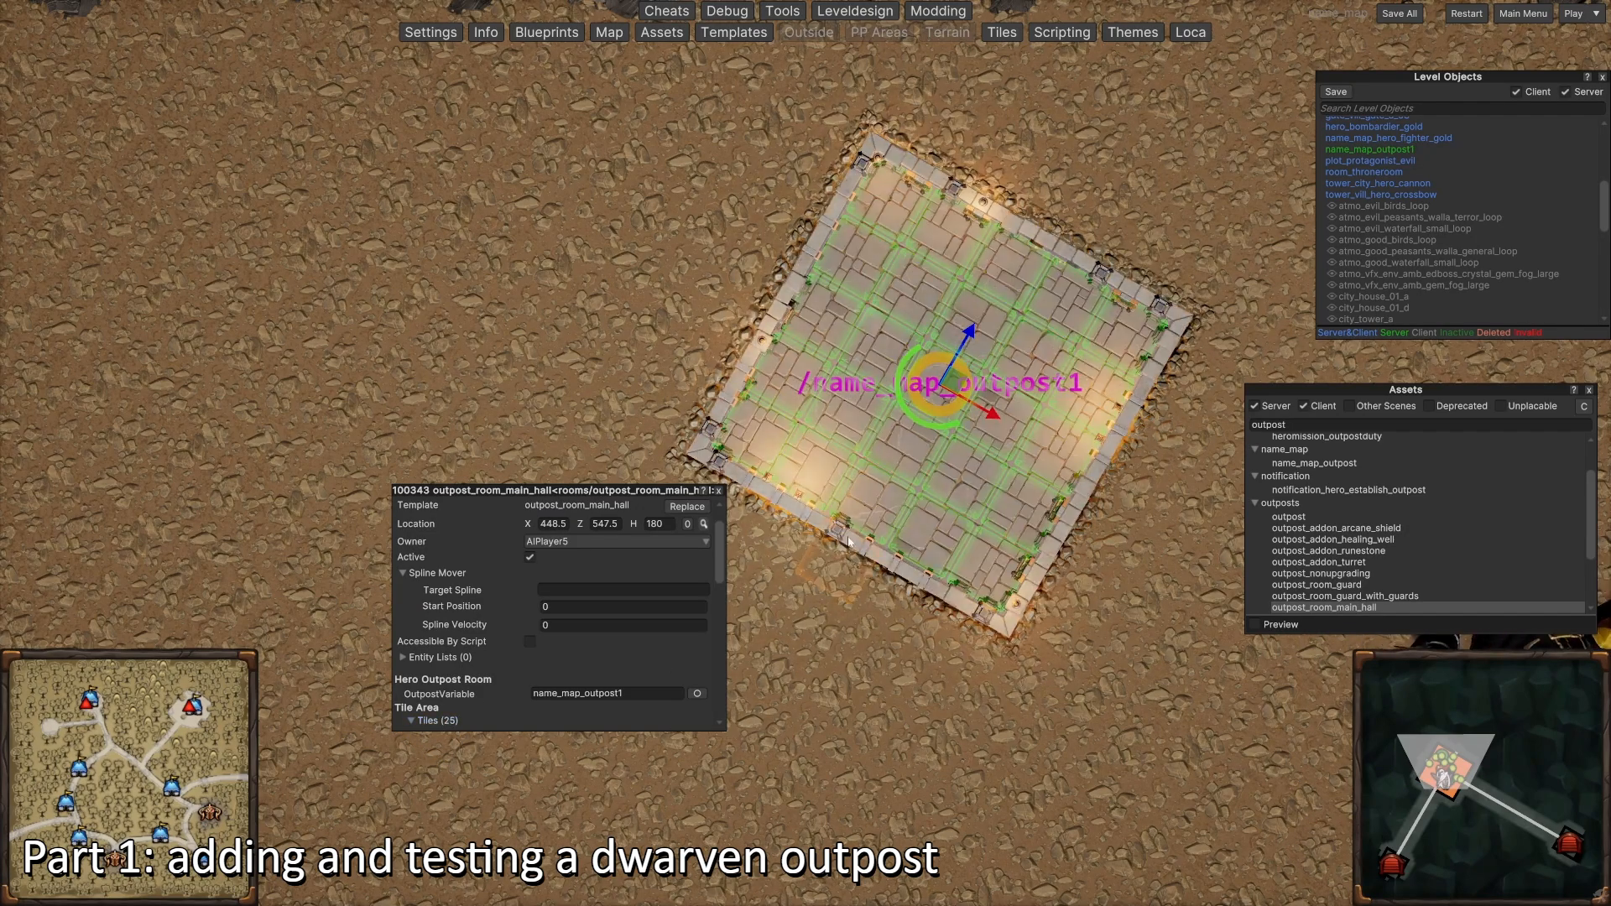
Step: Save all changes and reload the map
scroll(922, 218, "down", 3)
left_click(1401, 16)
left_click(1401, 19)
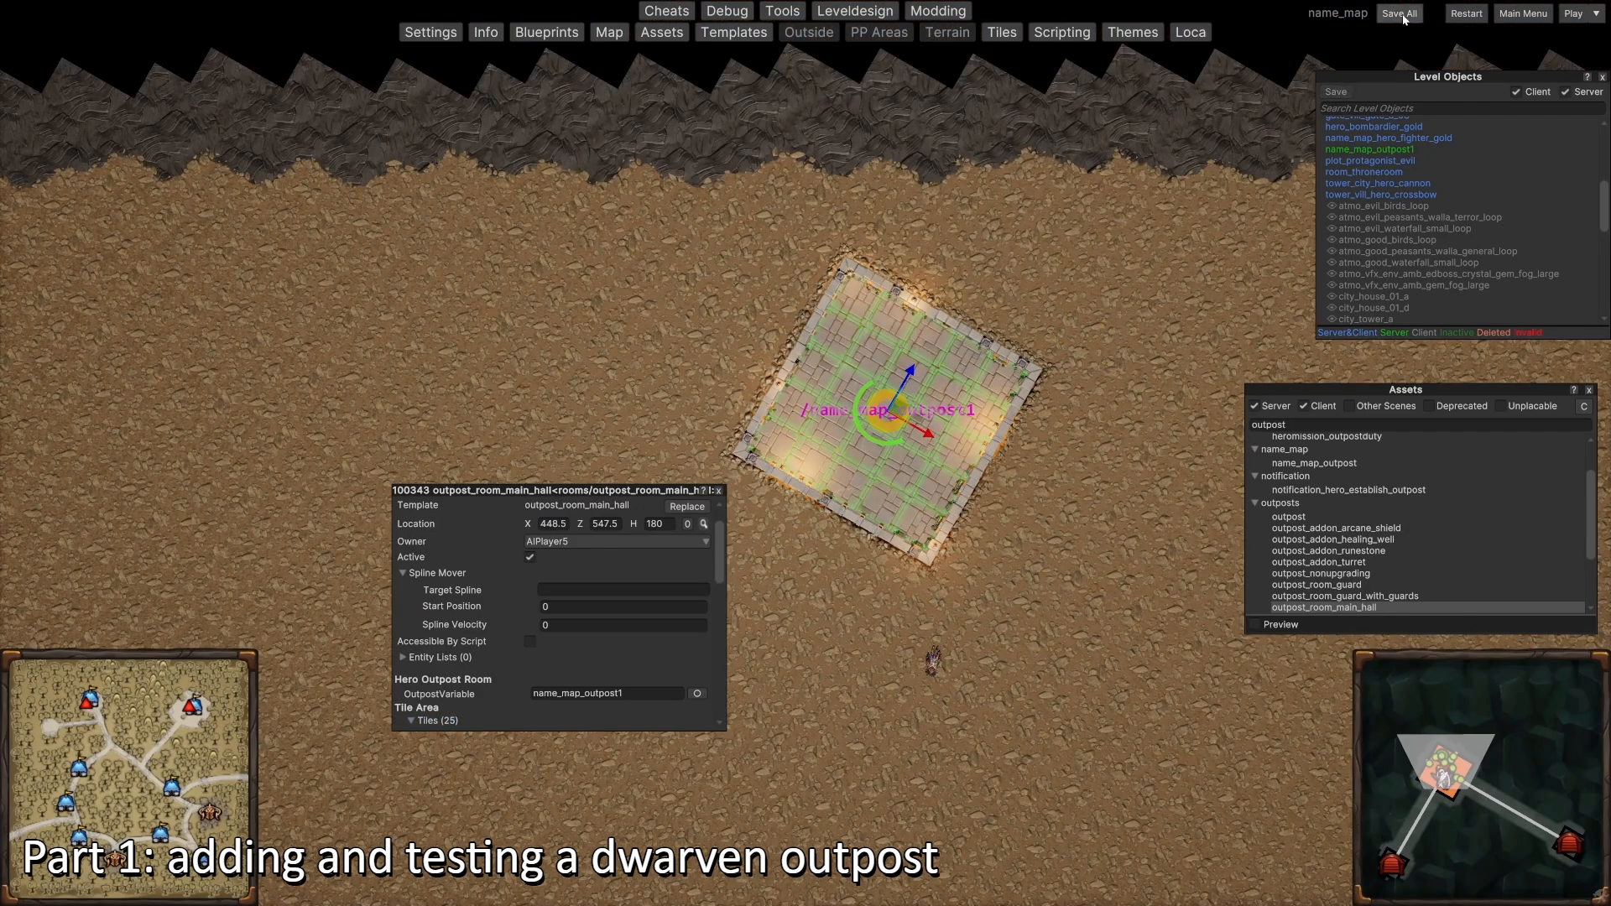
key("d")
key("s")
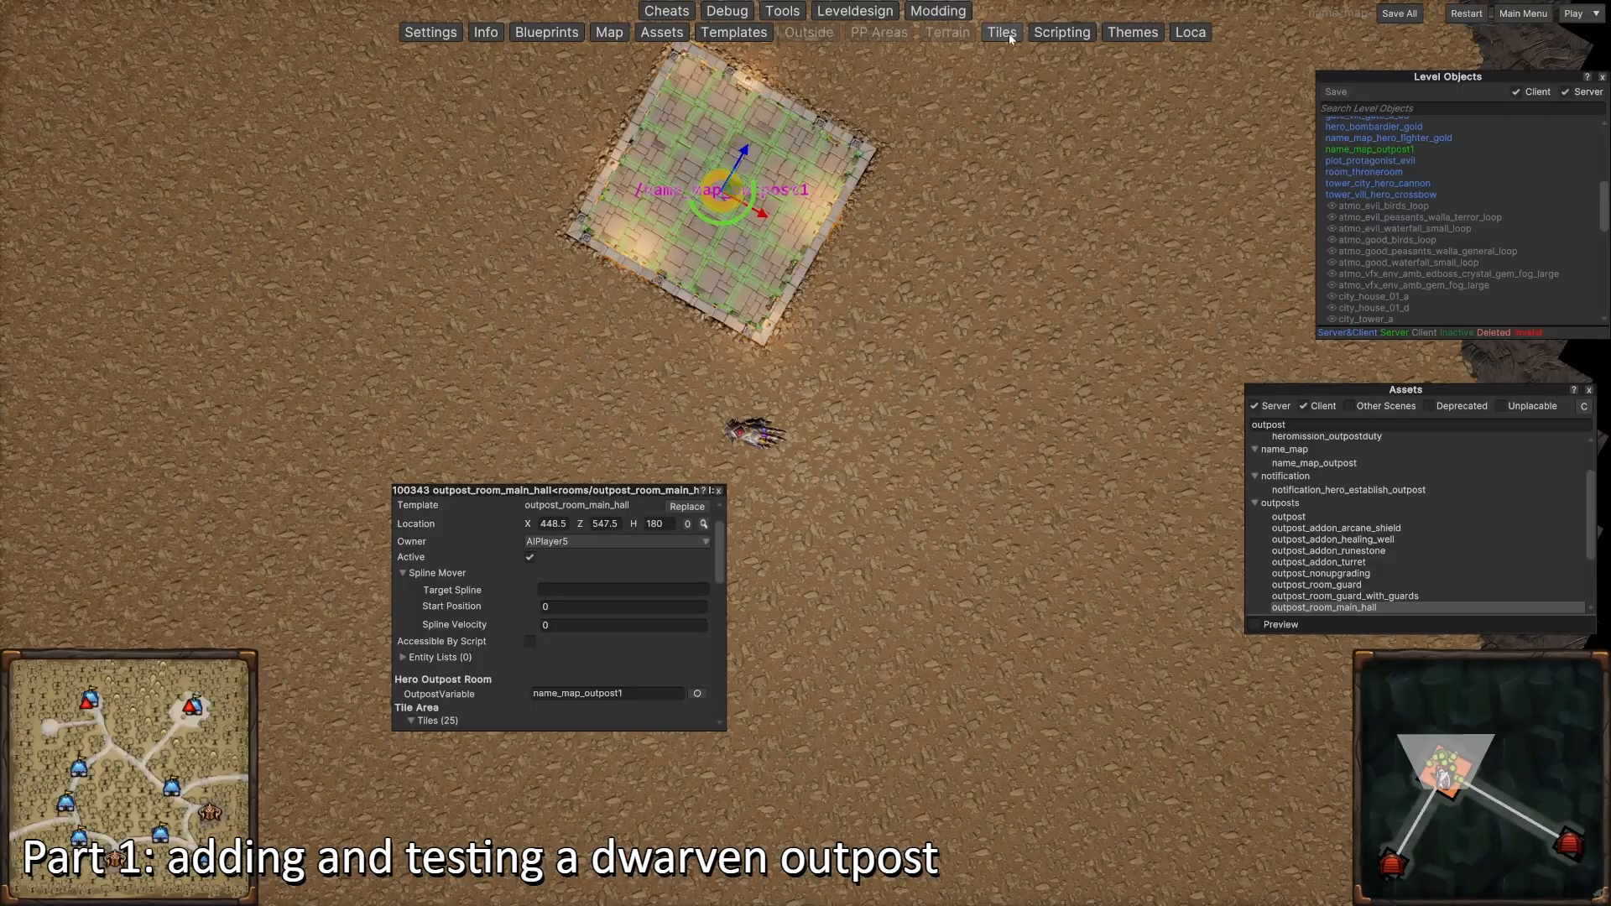
key("w")
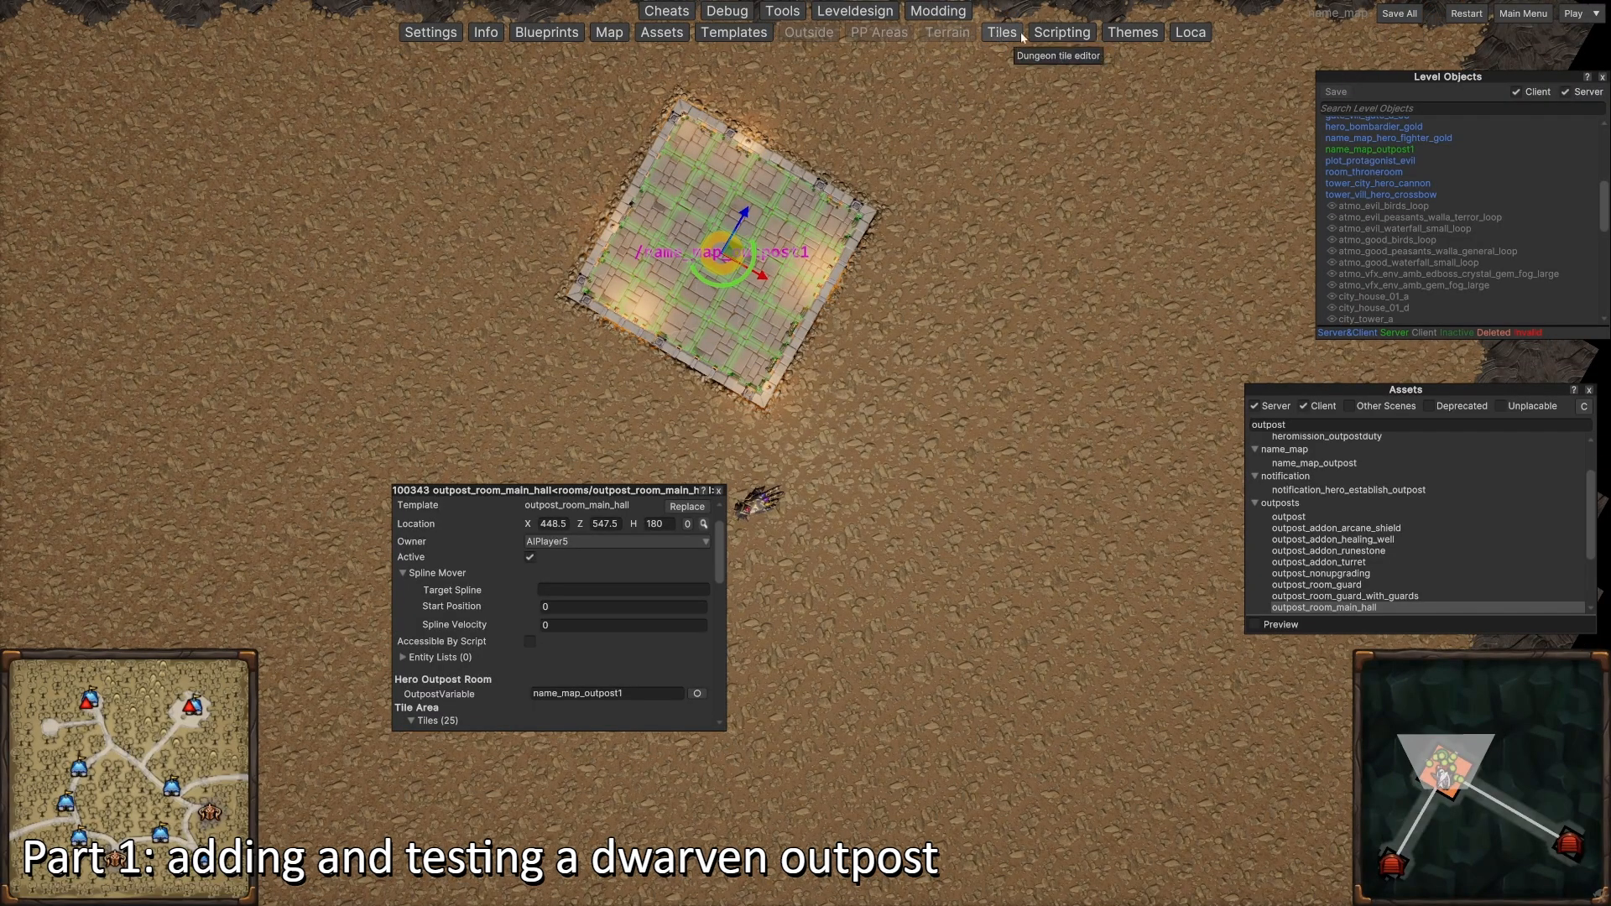
left_click(1472, 16)
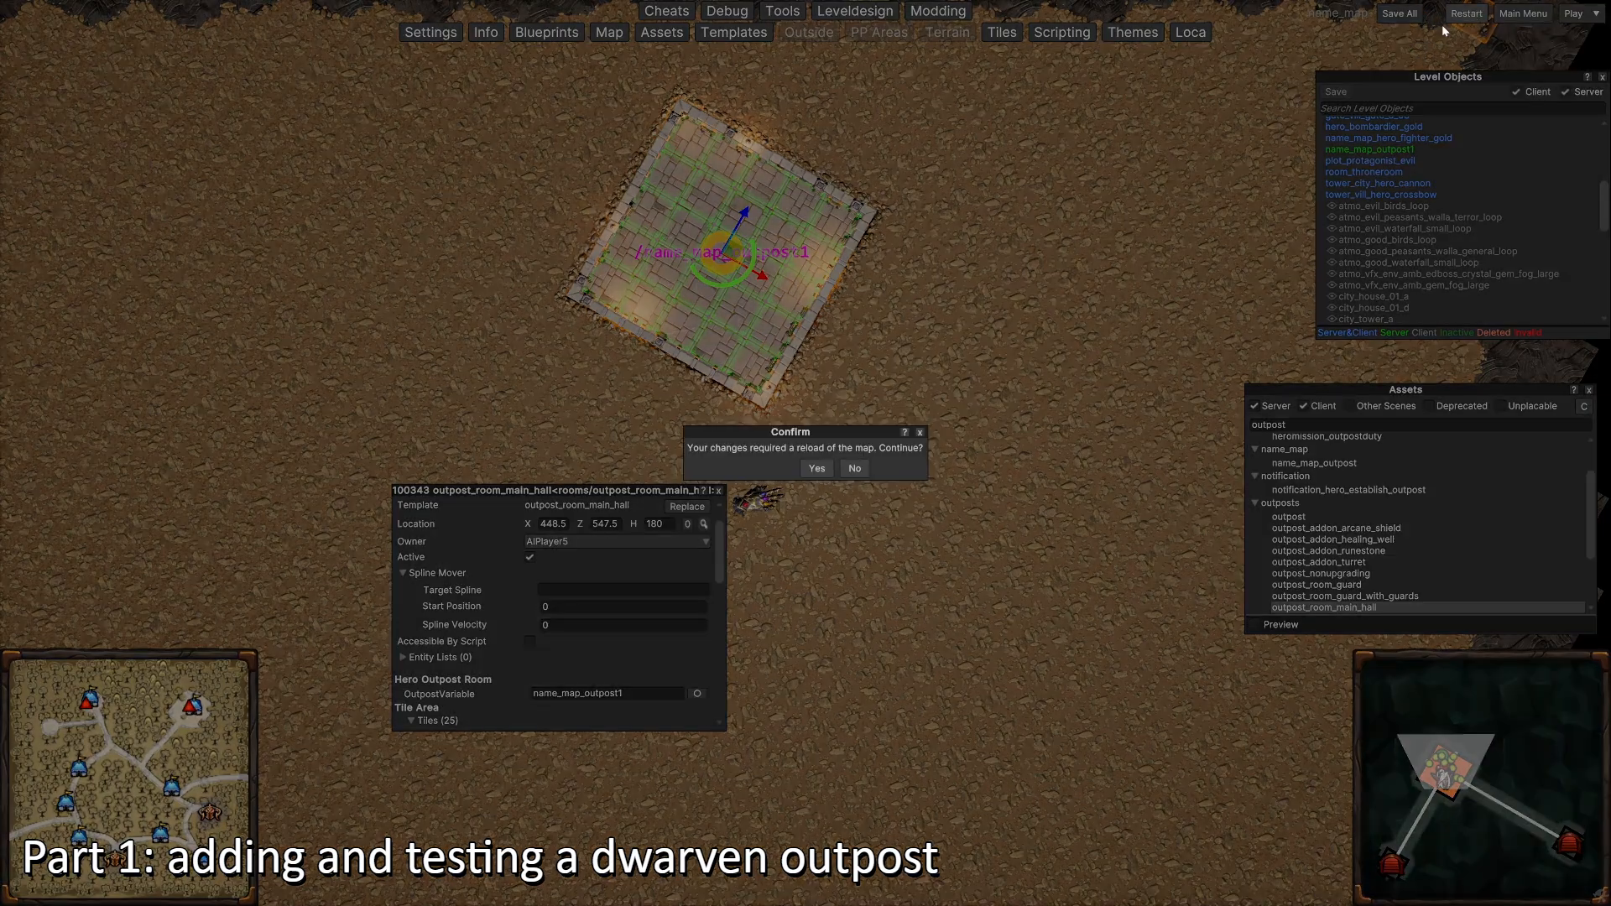
left_click(819, 467)
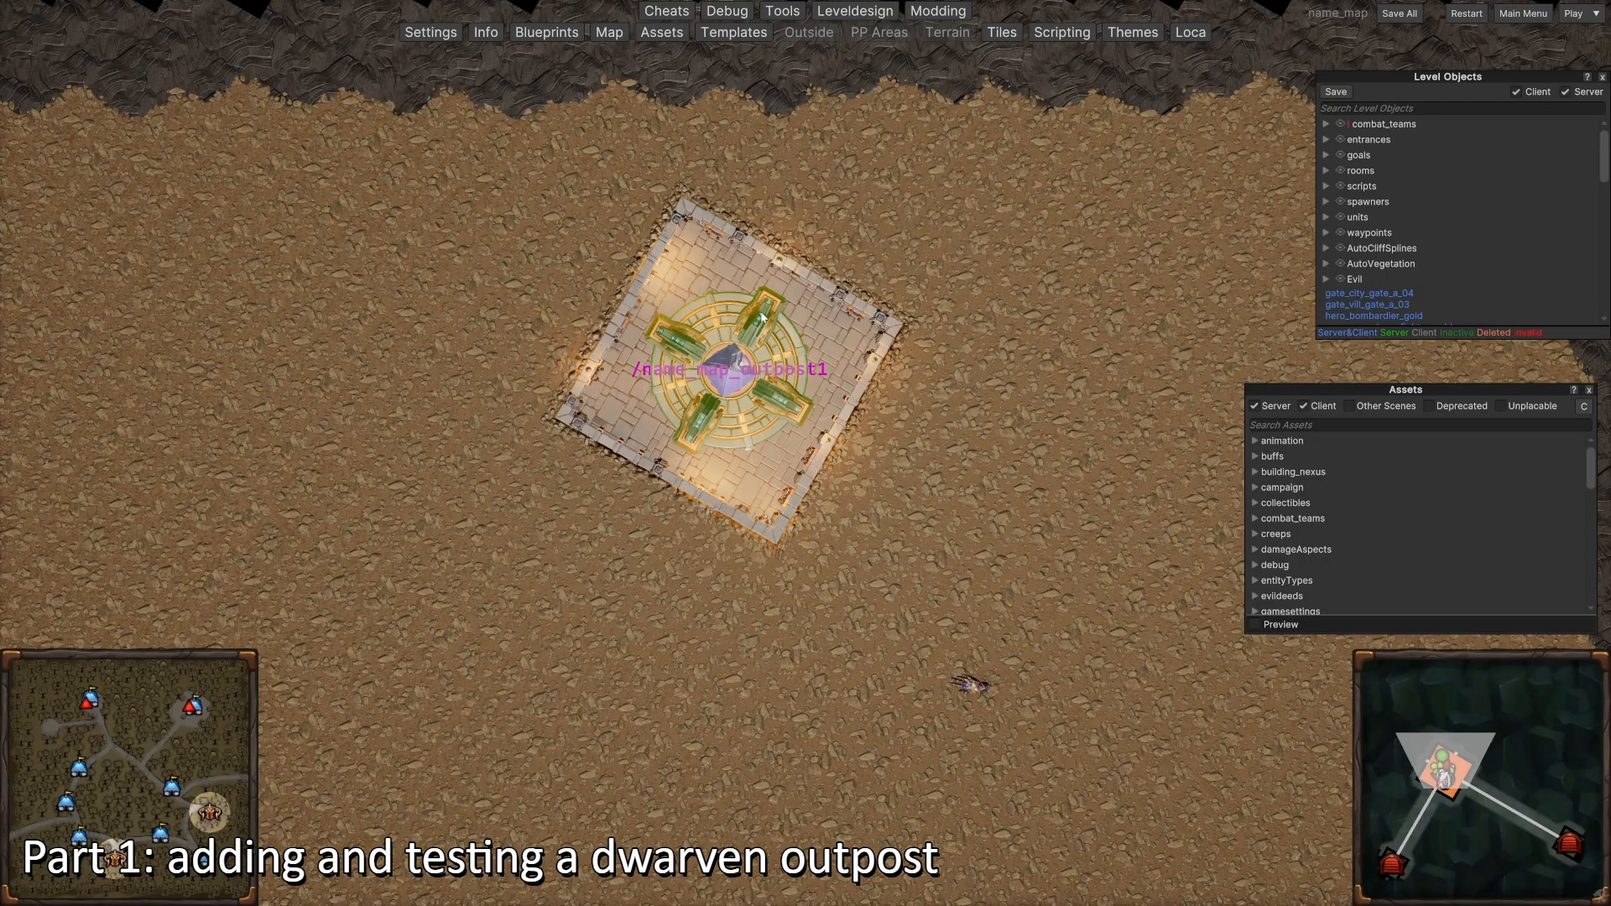
Step: Surround all sides of the outpost's main hall with a one-tile ring of hard wall tiles
scroll(697, 440, "up", 3)
scroll(697, 441, "down", 2)
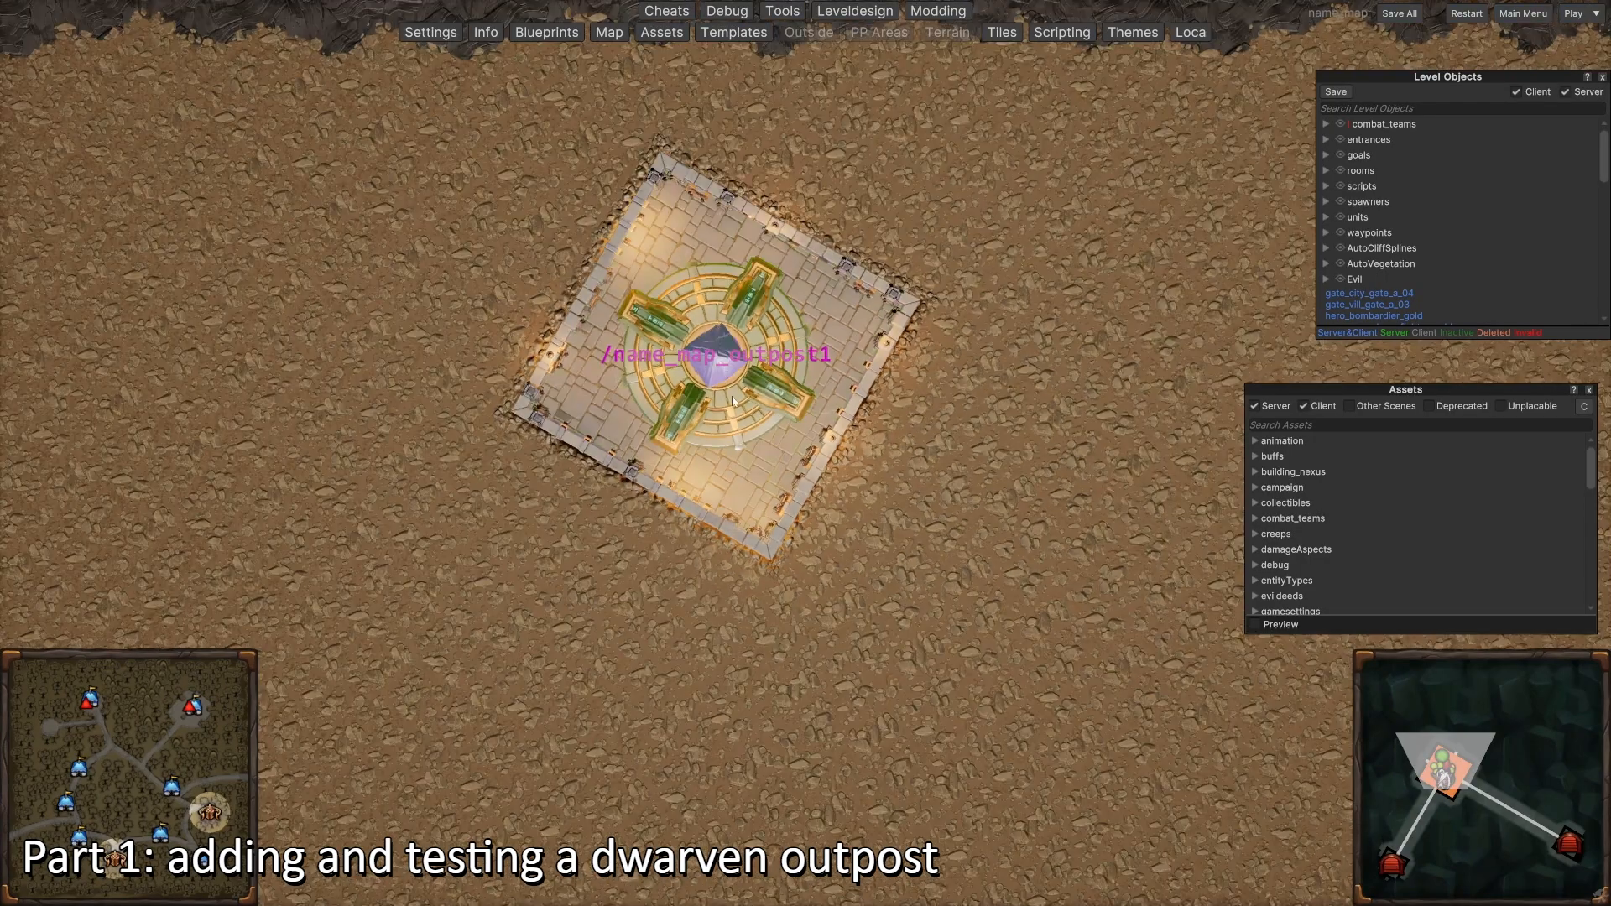
left_click(1002, 32)
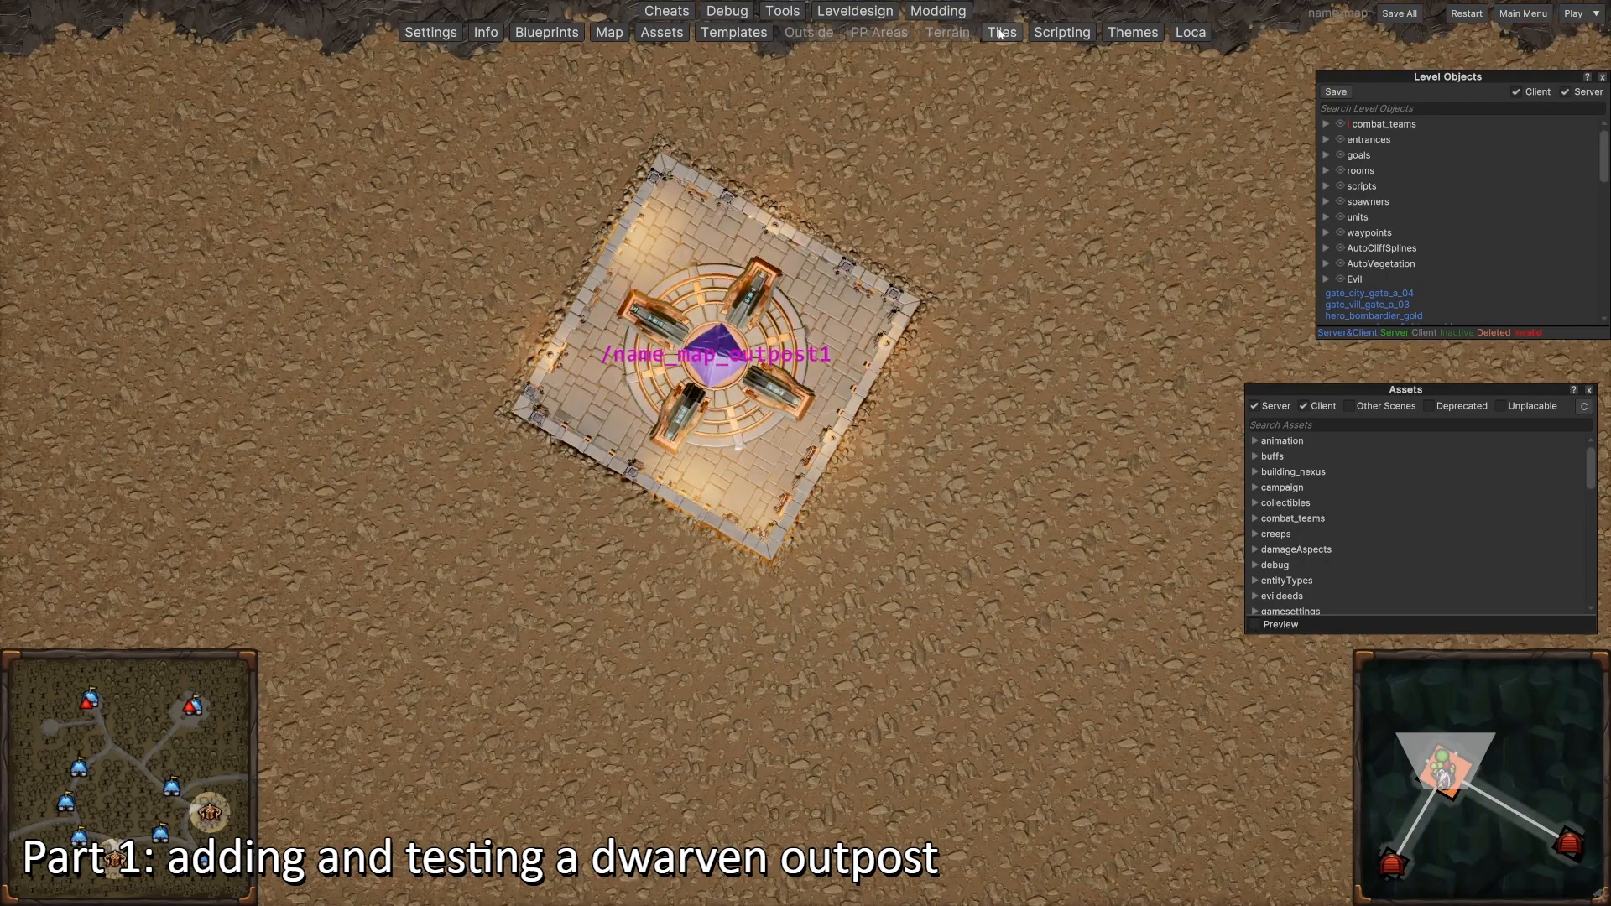
left_click(545, 833)
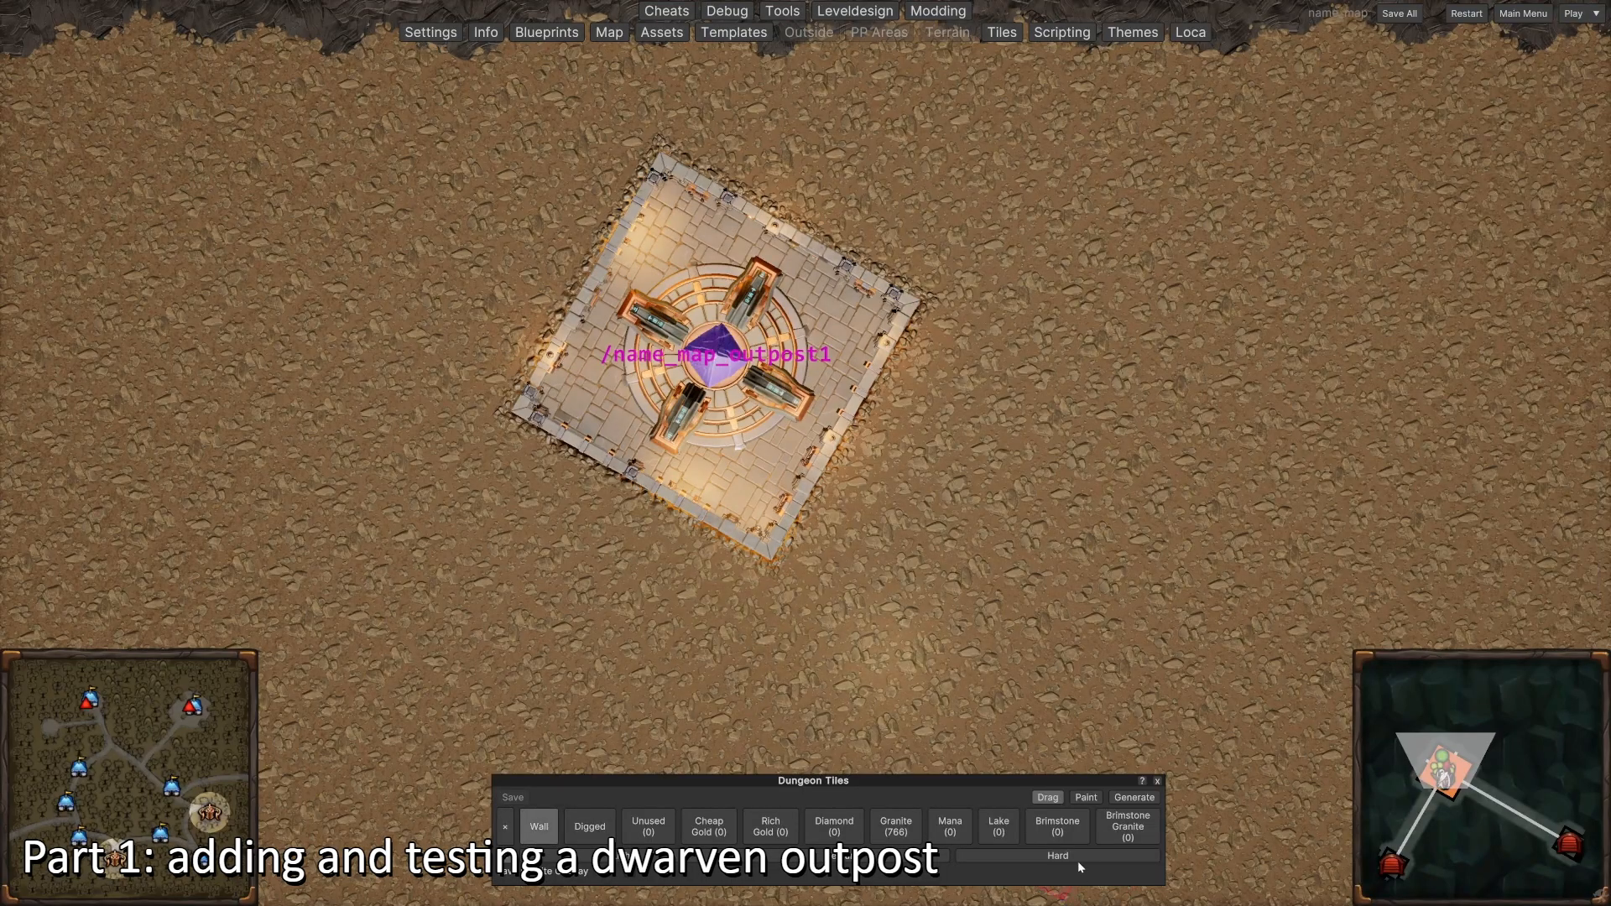
left_click(1079, 861)
left_click_drag(486, 410, 789, 574)
left_click_drag(806, 530, 654, 129)
left_click_drag(626, 174, 483, 410)
key("s")
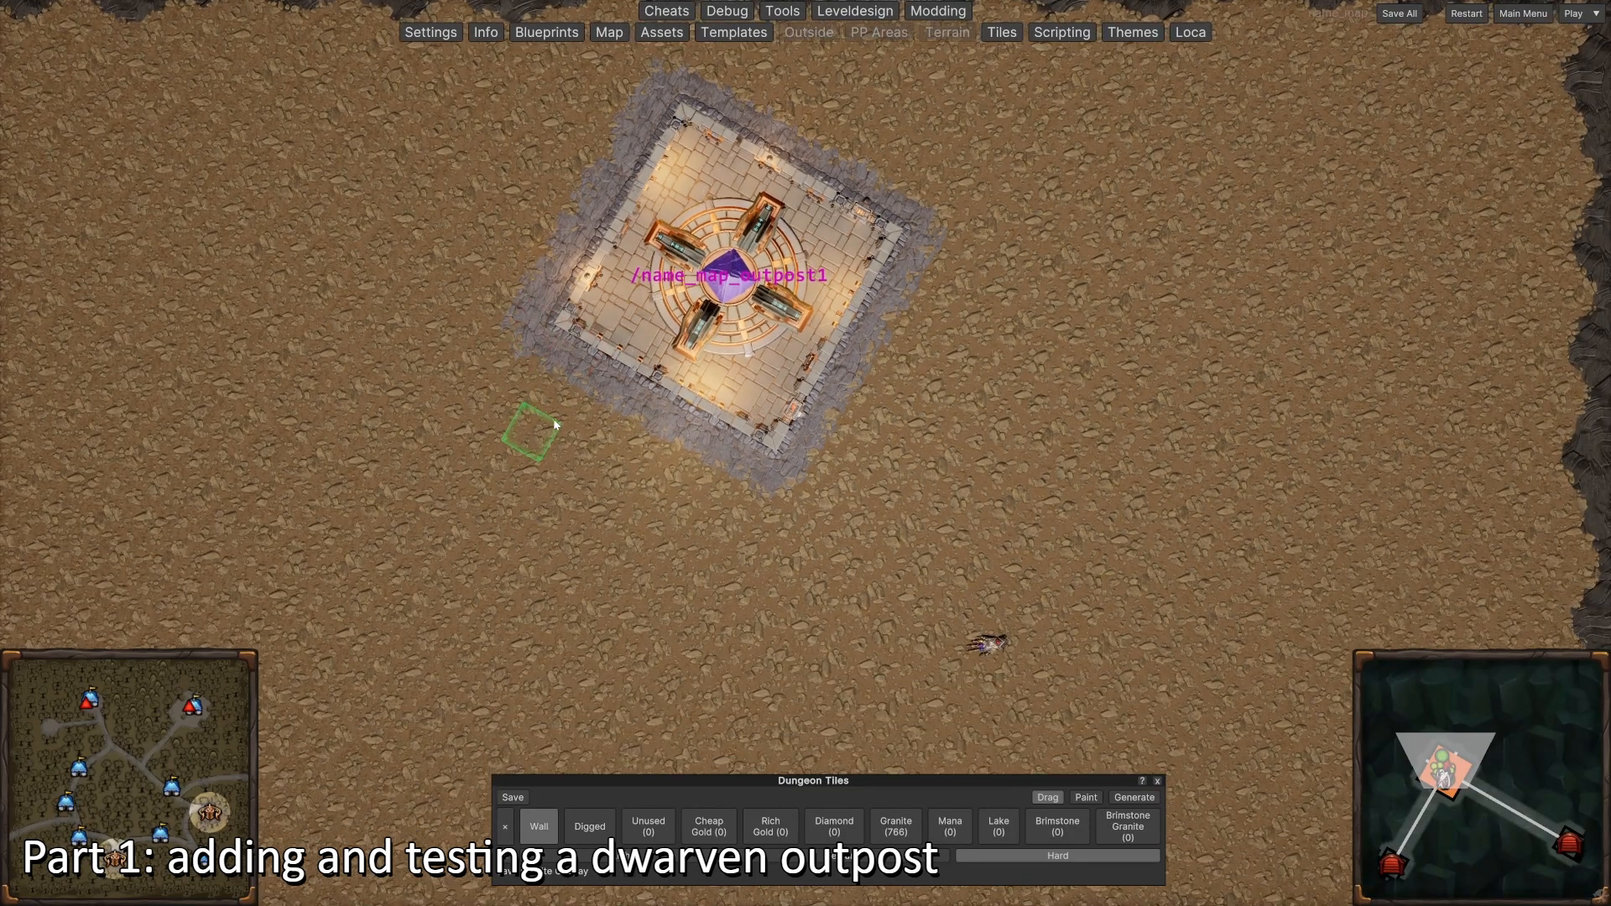
scroll(554, 420, "down", 1)
key("w")
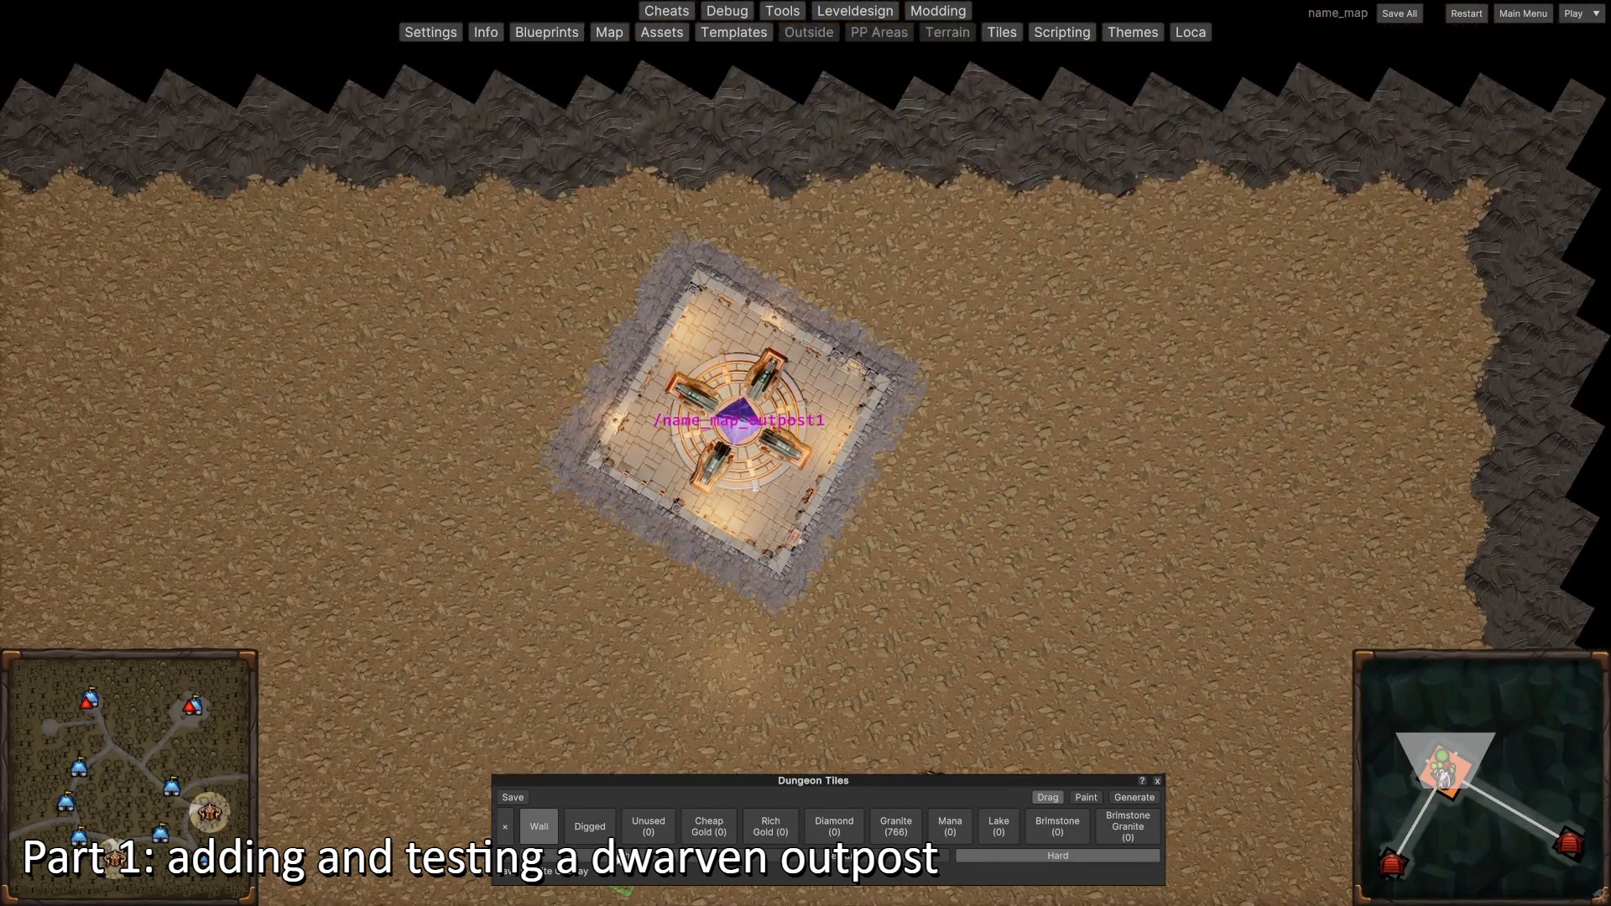
Step: Replace the hard wall ring around the outpost with ordinary wall tiles and save all changes
left_click(619, 858)
mouse_move(777, 586)
left_mouse_down()
mouse_move(563, 458)
mouse_move(688, 275)
left_mouse_up()
mouse_move(710, 263)
left_mouse_down()
mouse_move(903, 374)
mouse_move(814, 557)
left_mouse_up()
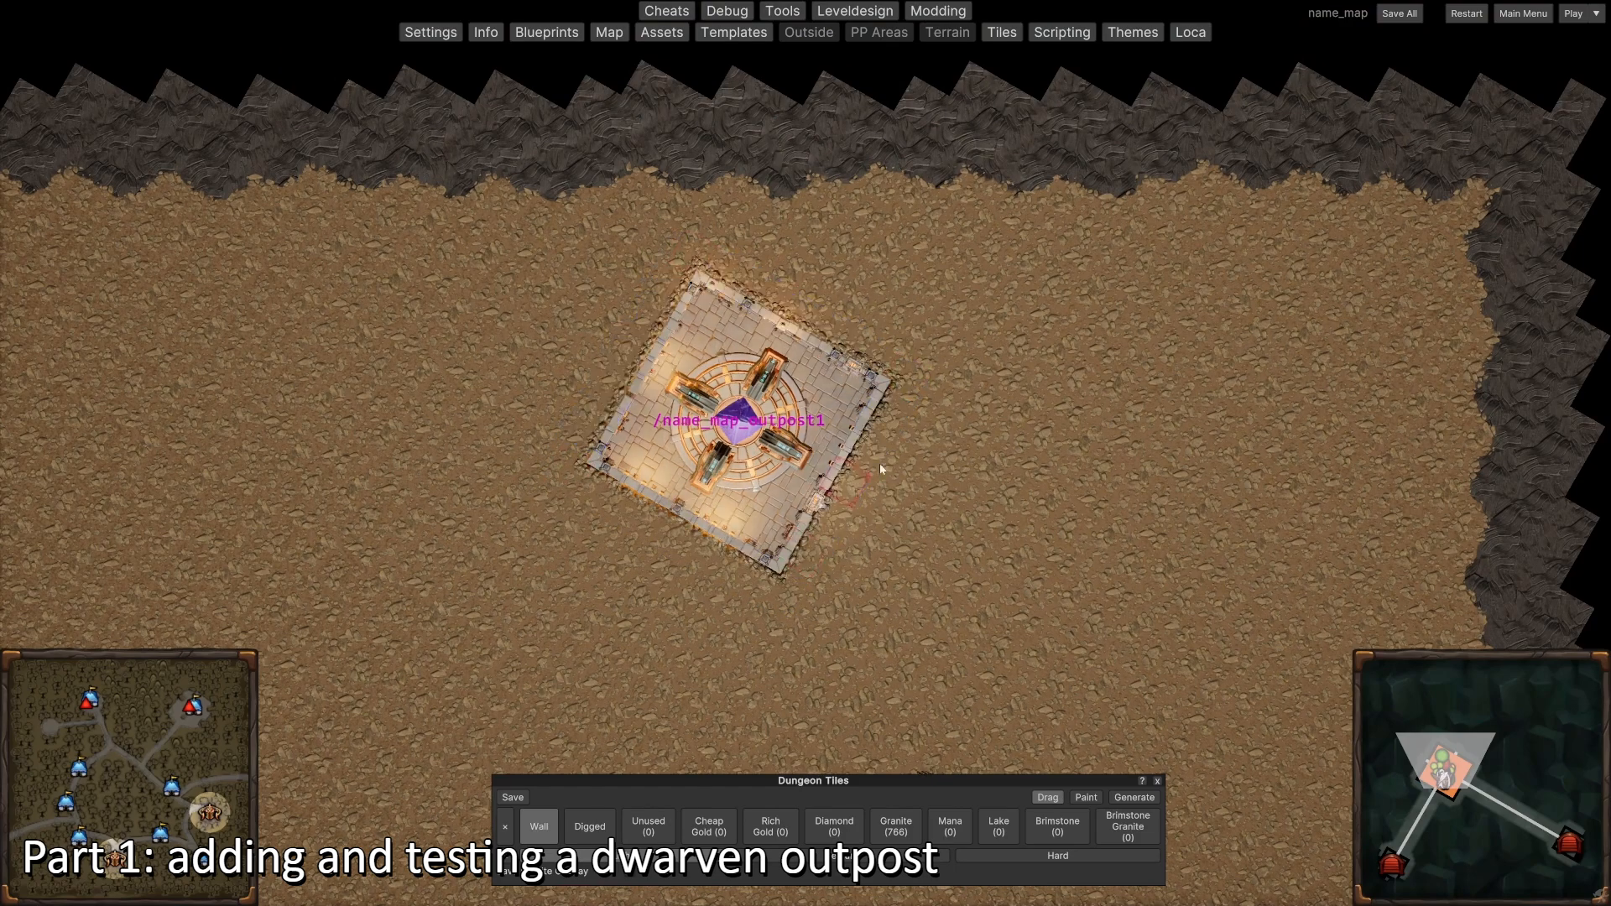
scroll(879, 463, "up", 3)
left_click(1410, 15)
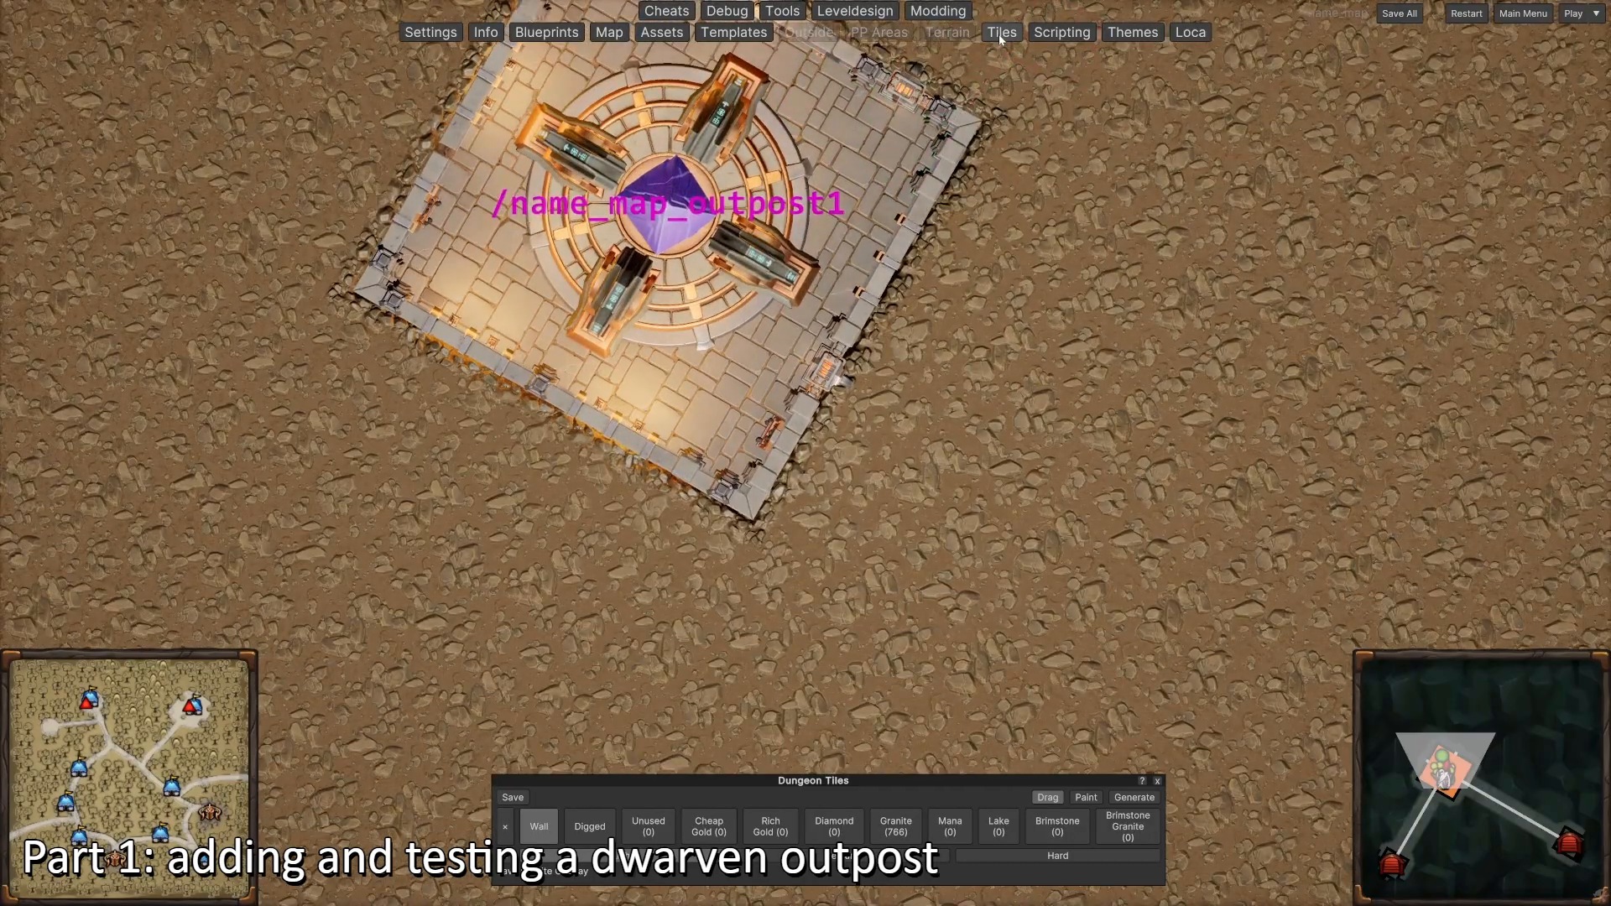
Step: Dig out one entrance tile next to the outpost's main hall and a 3 by 3 tile room adjoining it
left_click(1001, 34)
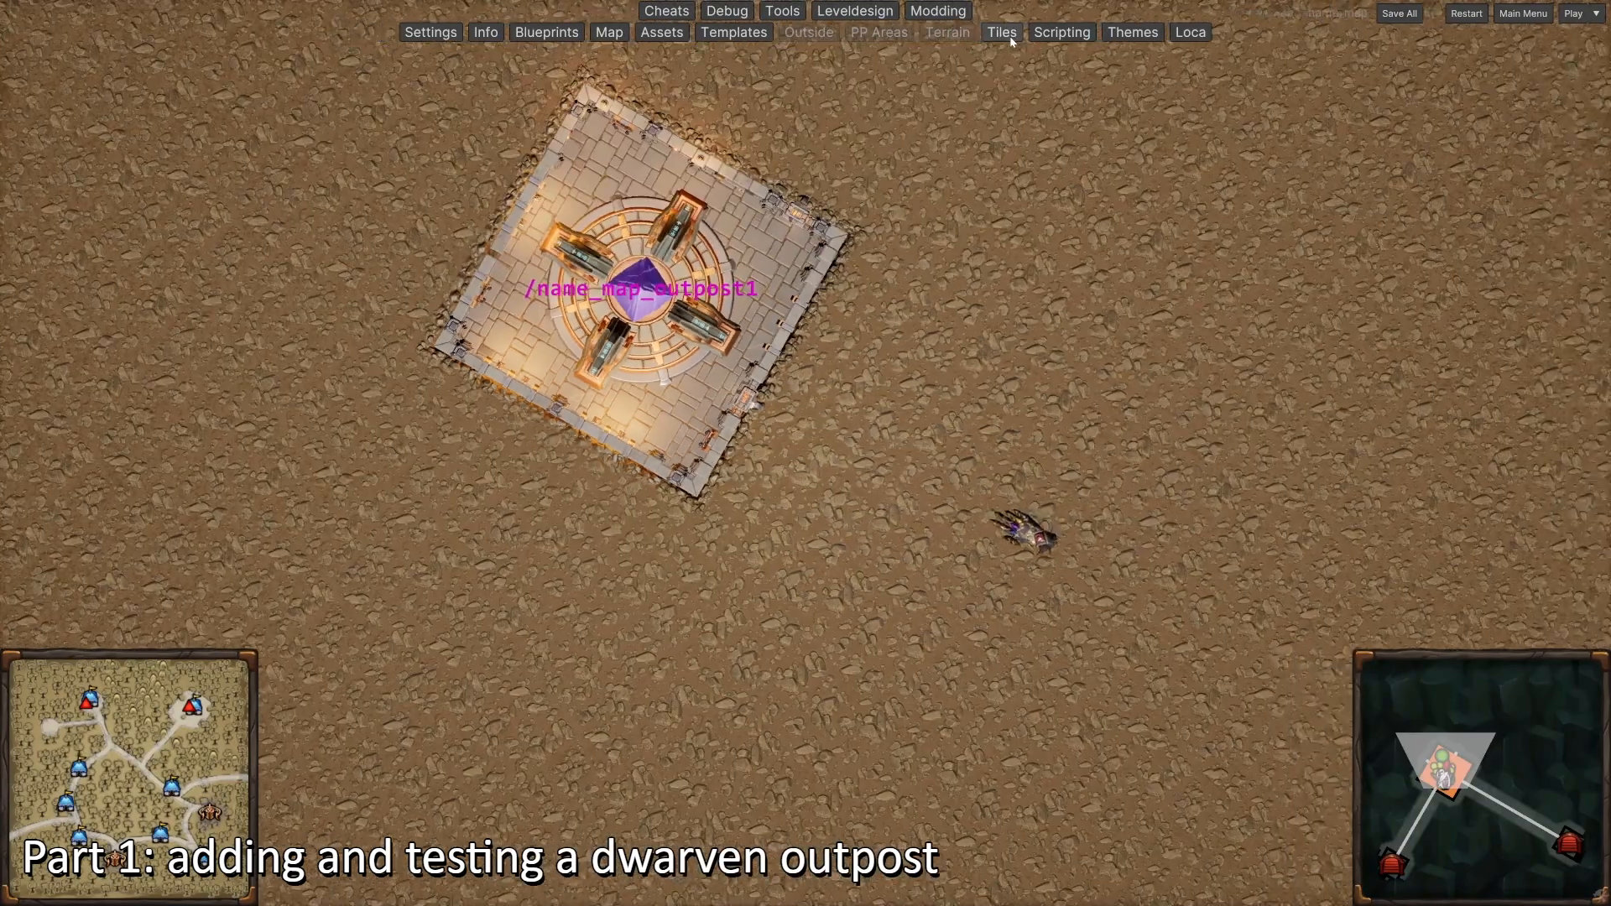
left_click(1006, 34)
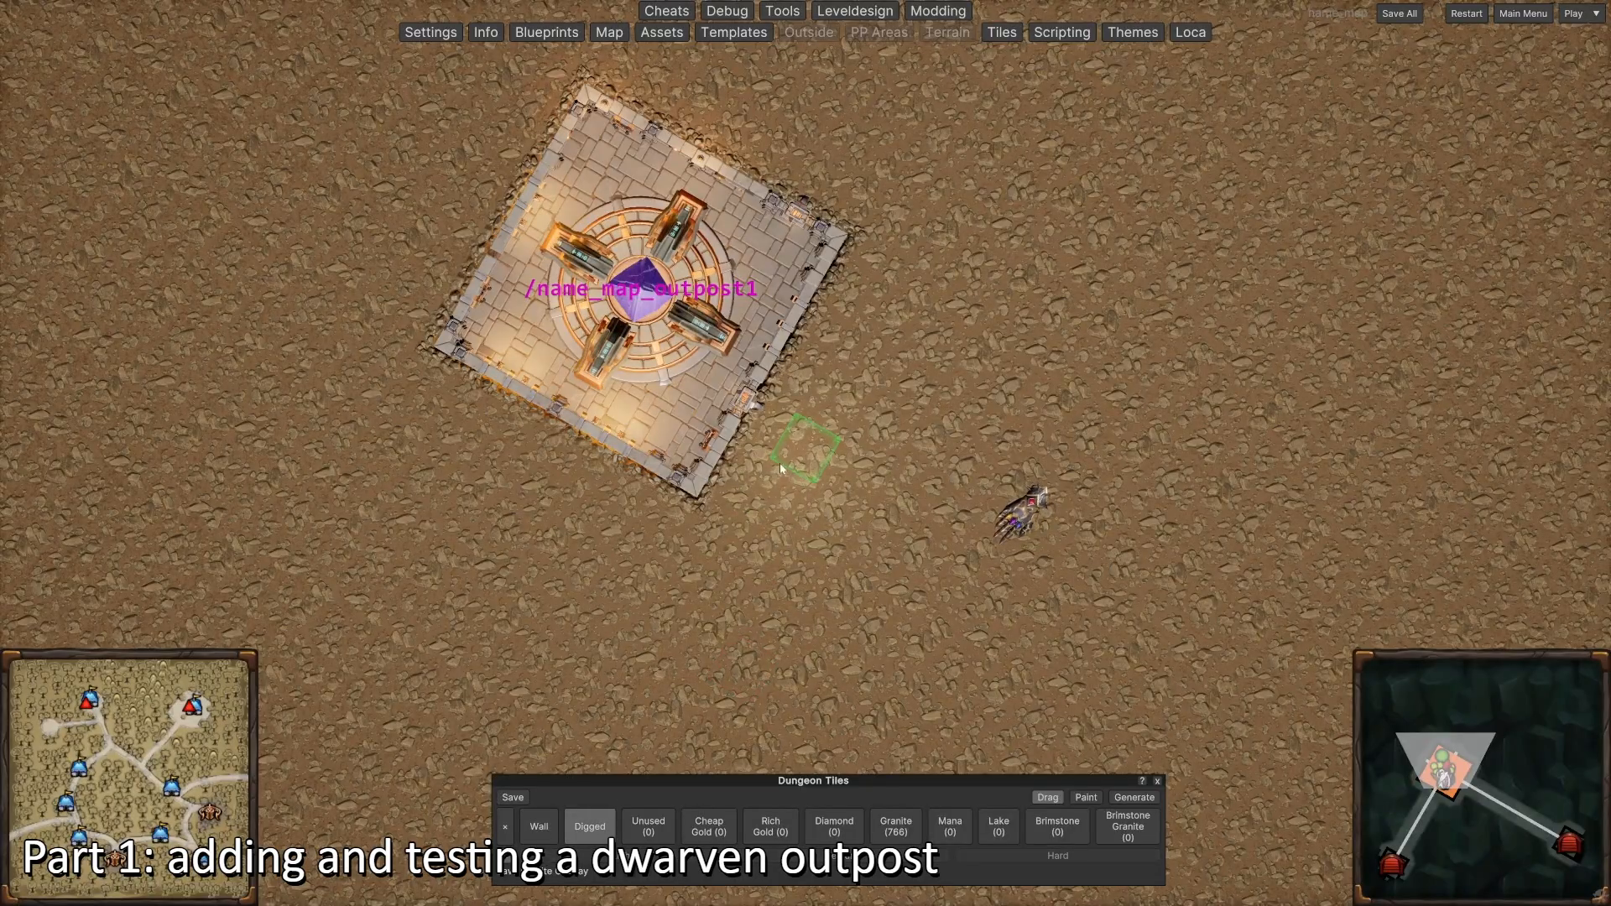
left_click(766, 432)
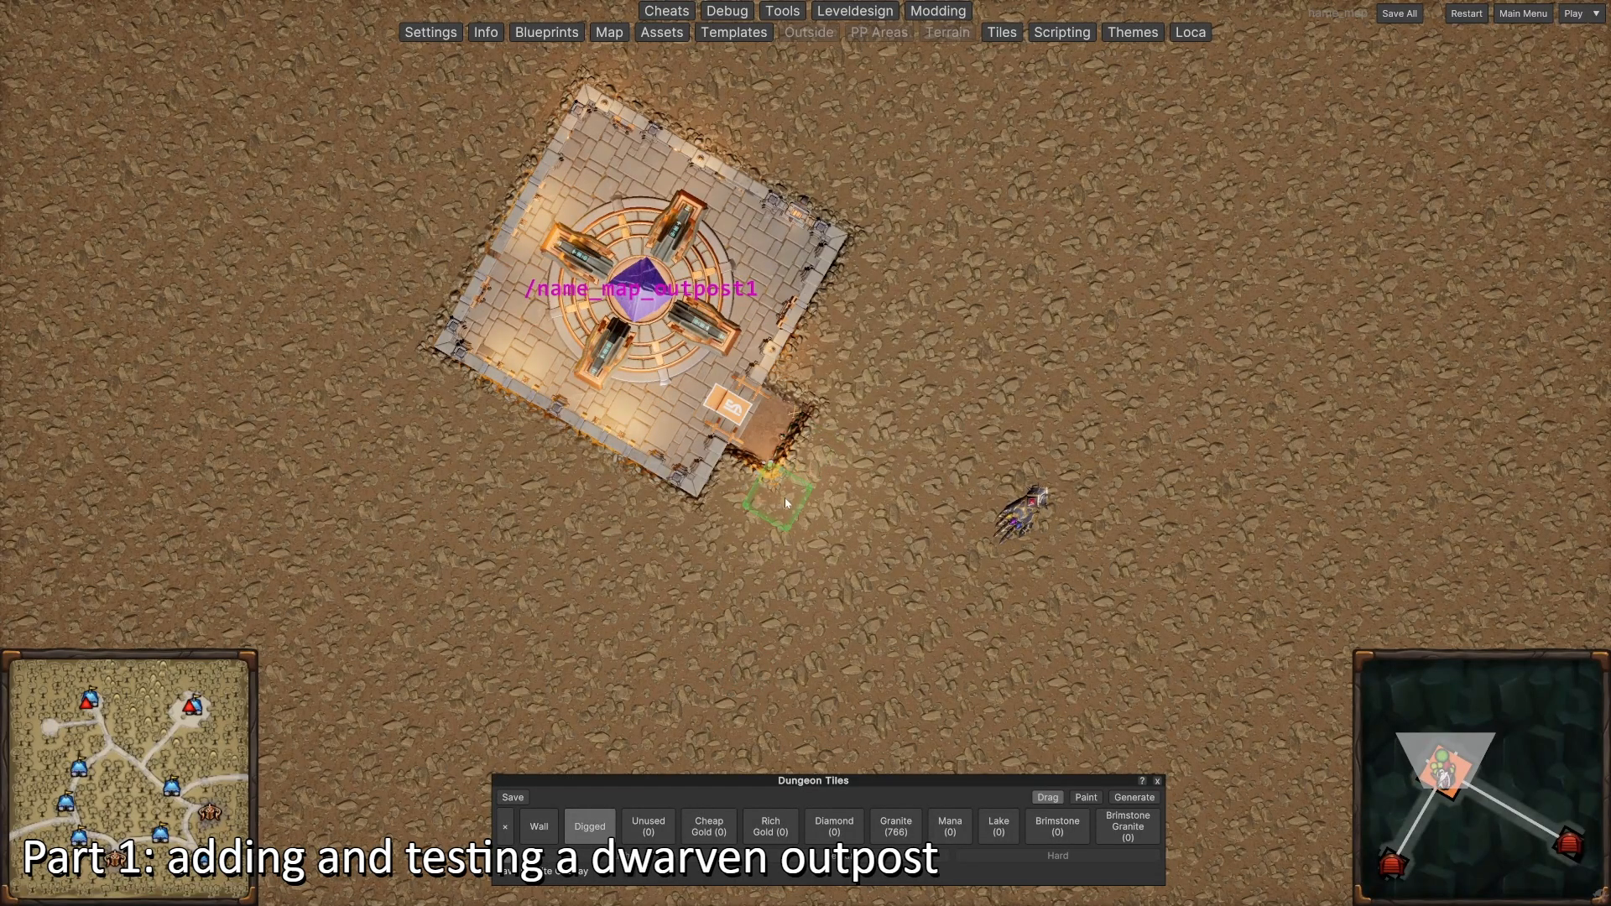
left_click_drag(791, 505, 923, 457)
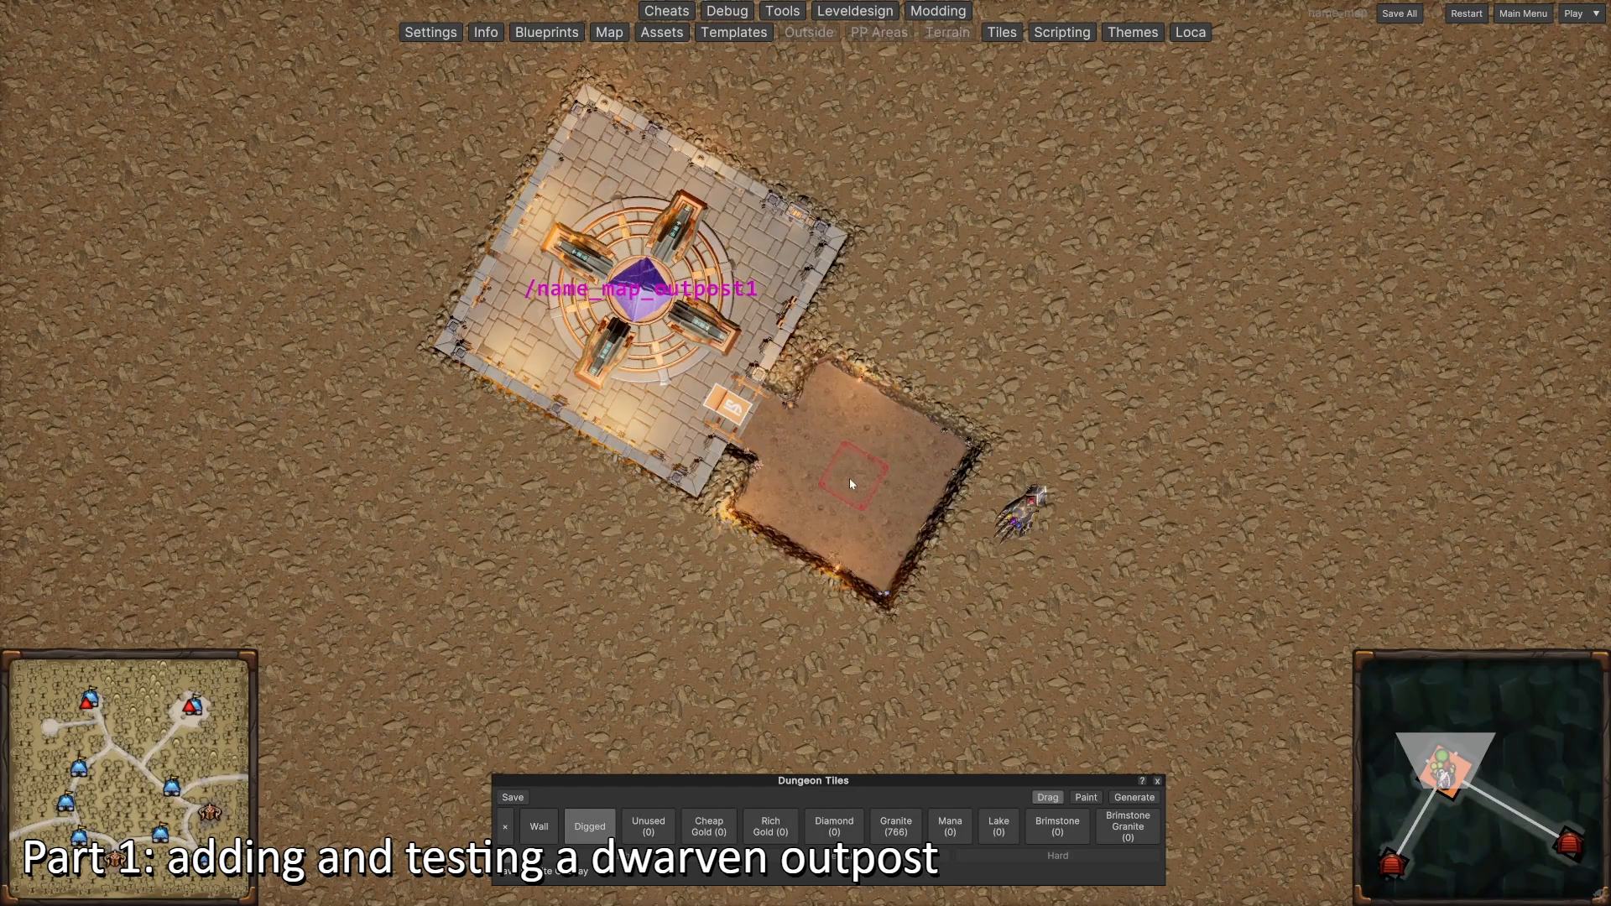
Step: Dig a connecting tile from the entrance room and a larger rectangular room beyond it alongside the outpost
key("w")
left_click(868, 447)
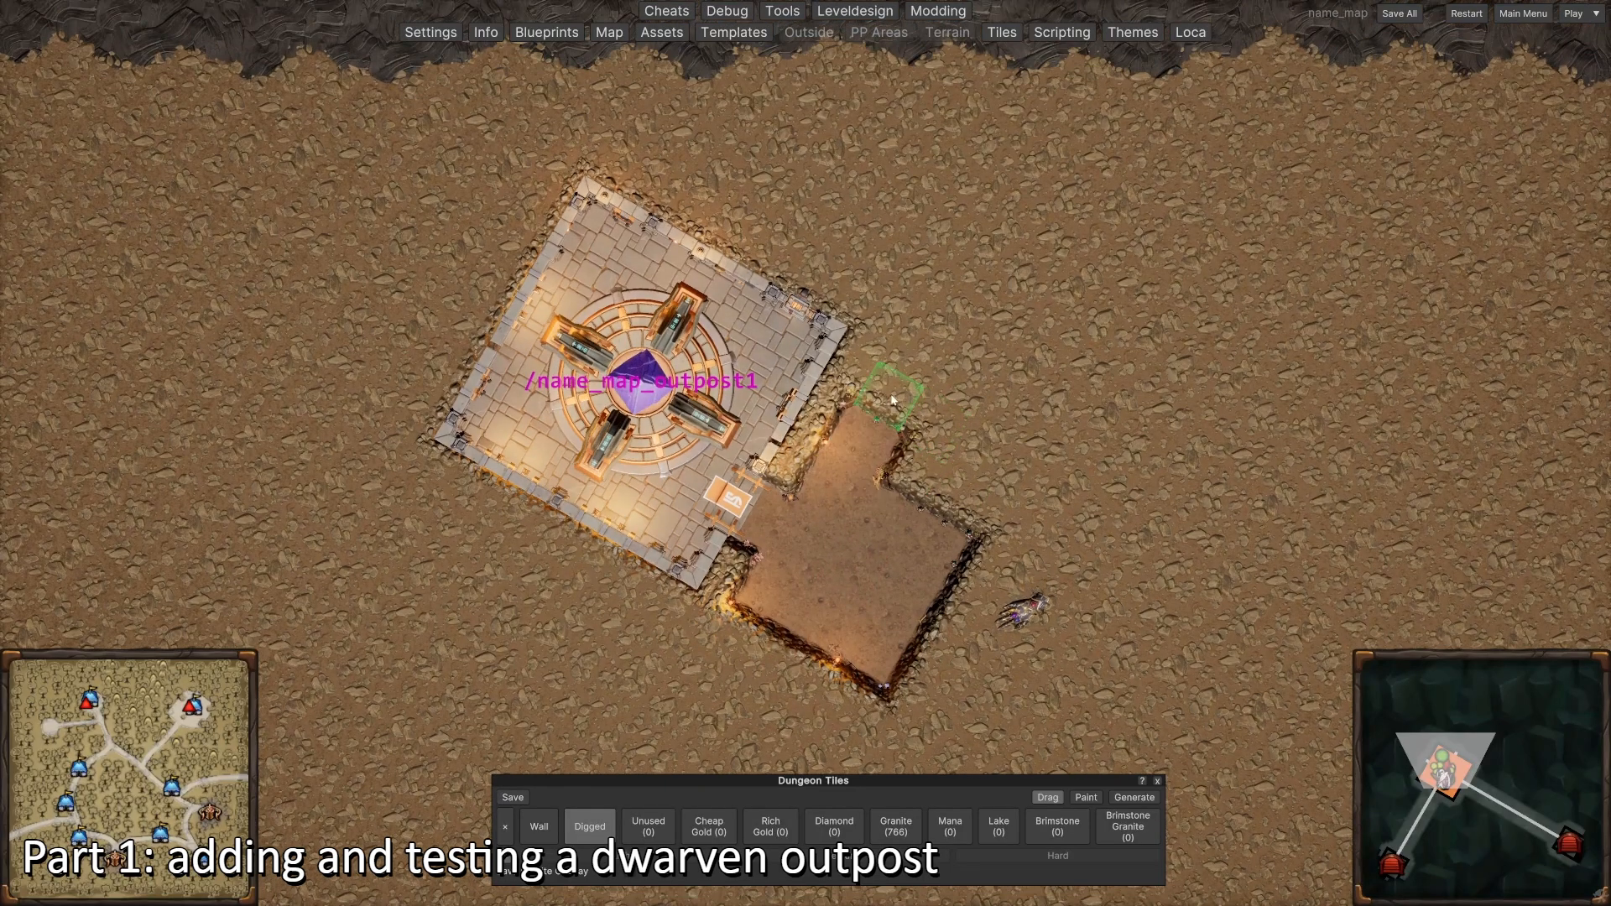
left_click_drag(896, 394, 1097, 280)
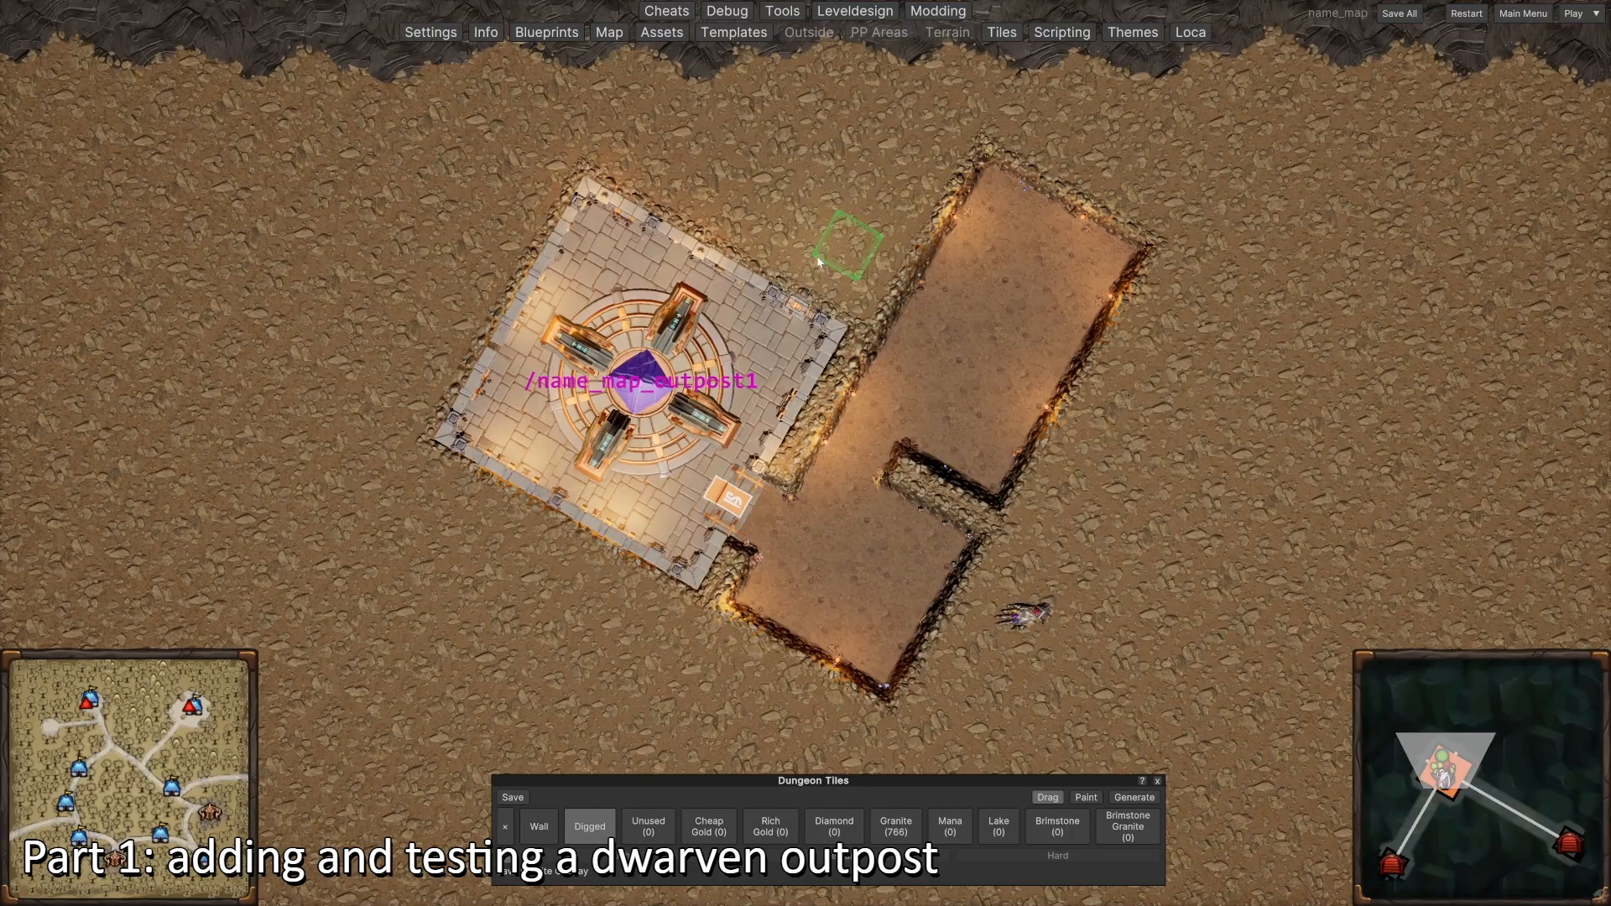
Step: Dig two more connected rooms on the other side of the entrance room, wrapping around the outpost's corner
key("s")
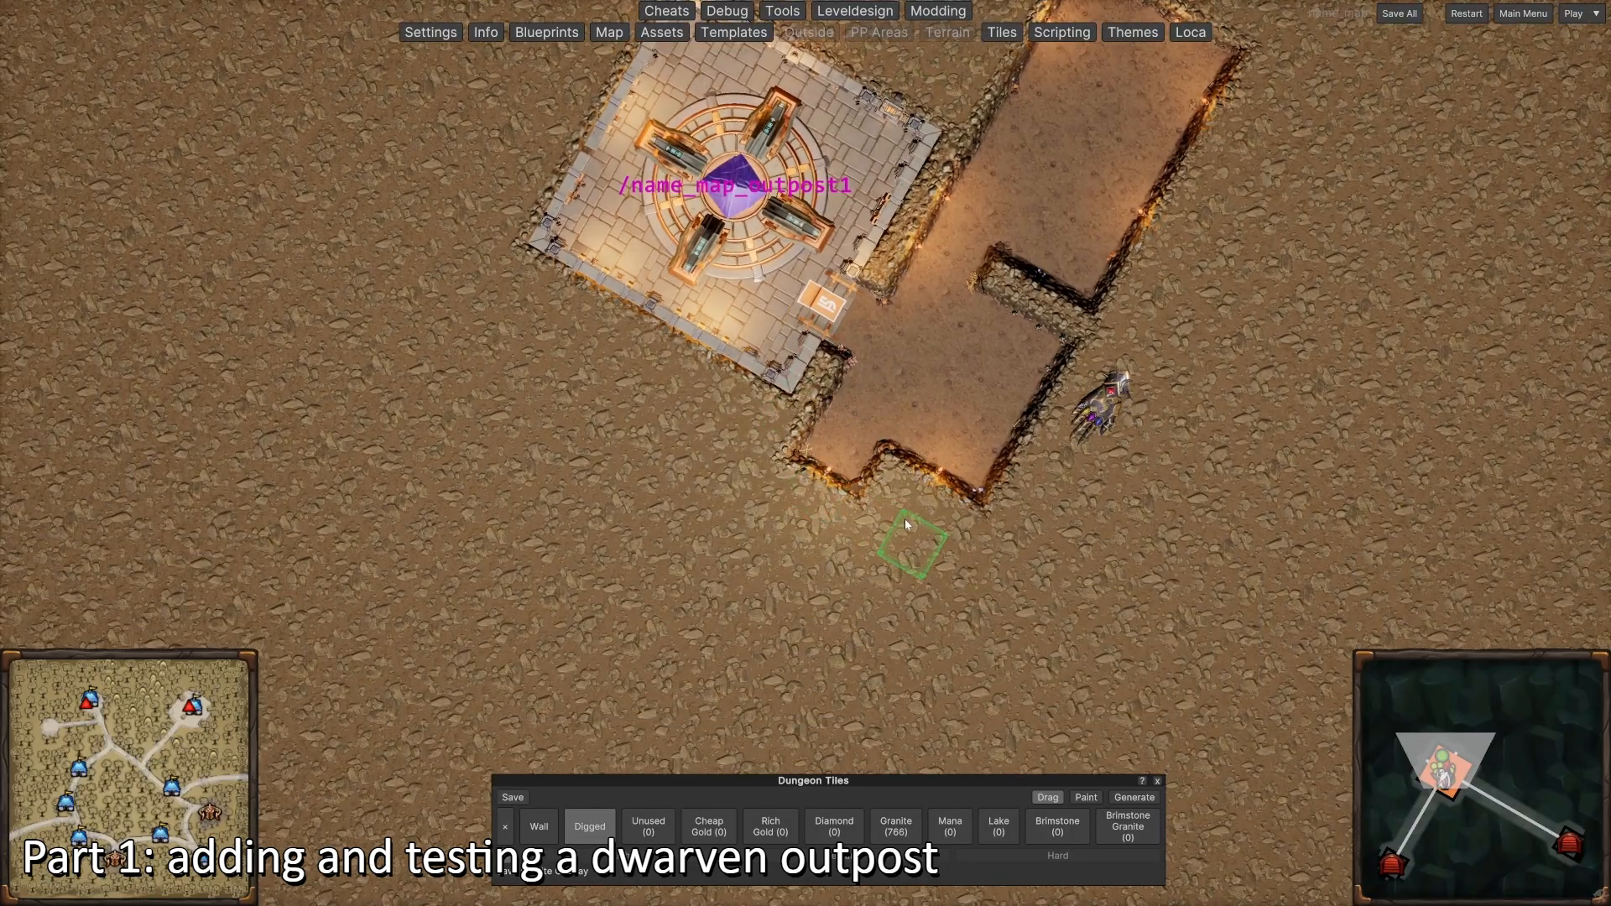
left_click_drag(913, 531, 671, 398)
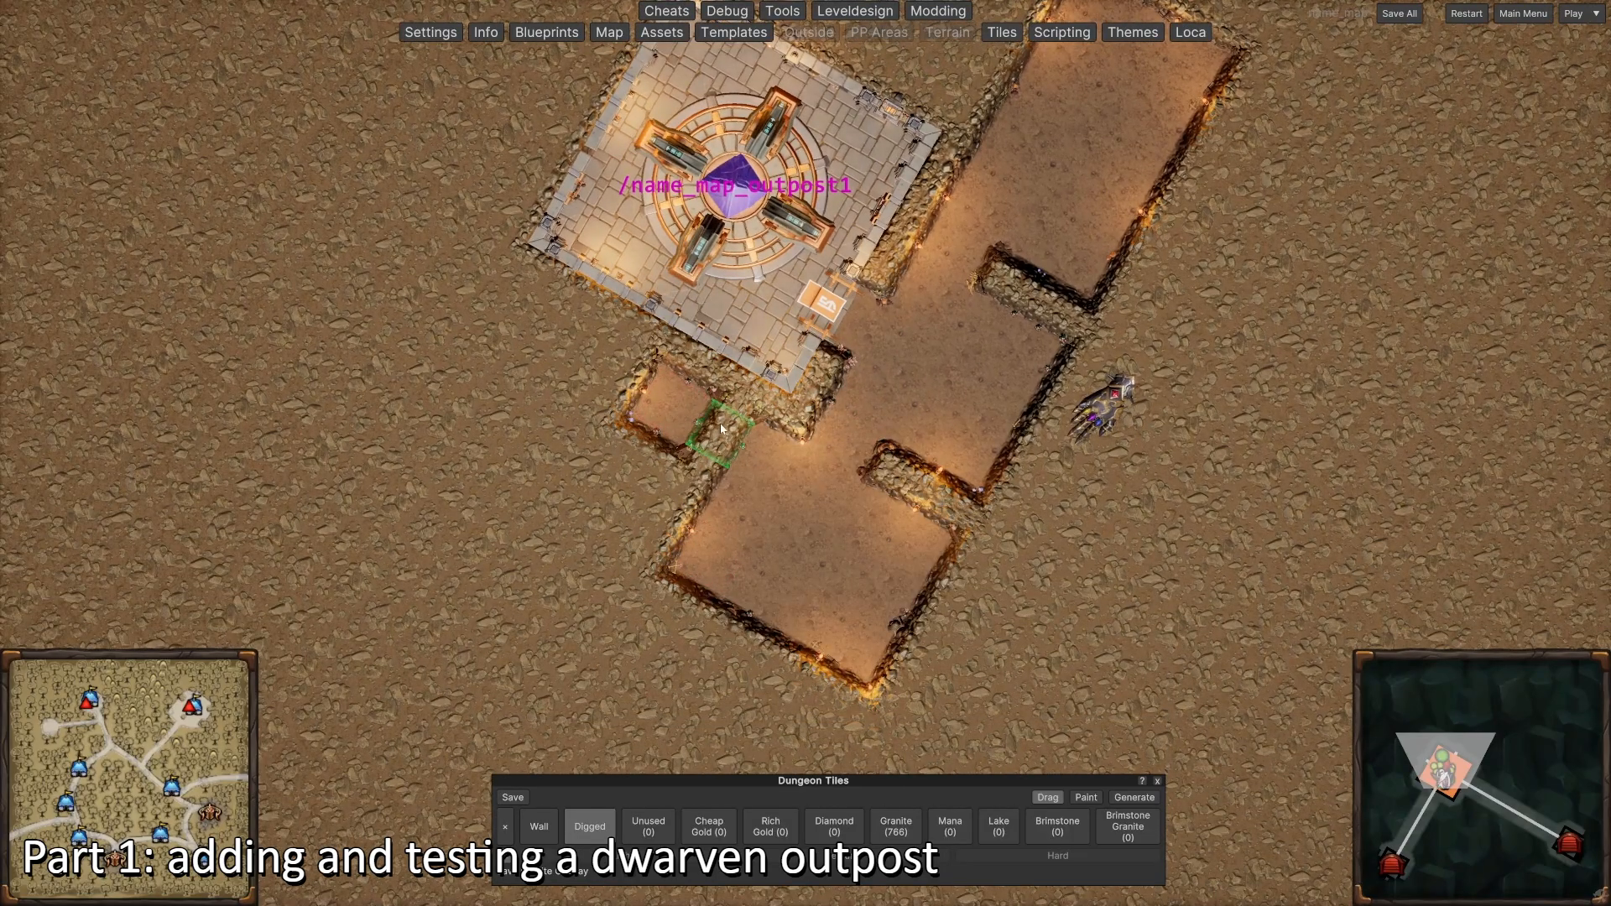
left_click_drag(546, 342, 625, 506)
Step: Dig a straight one-tile-wide corridor from the last room beside the outpost to the tunnel leading out of the throne room
scroll(643, 453, "down", 3)
key("s")
key("a")
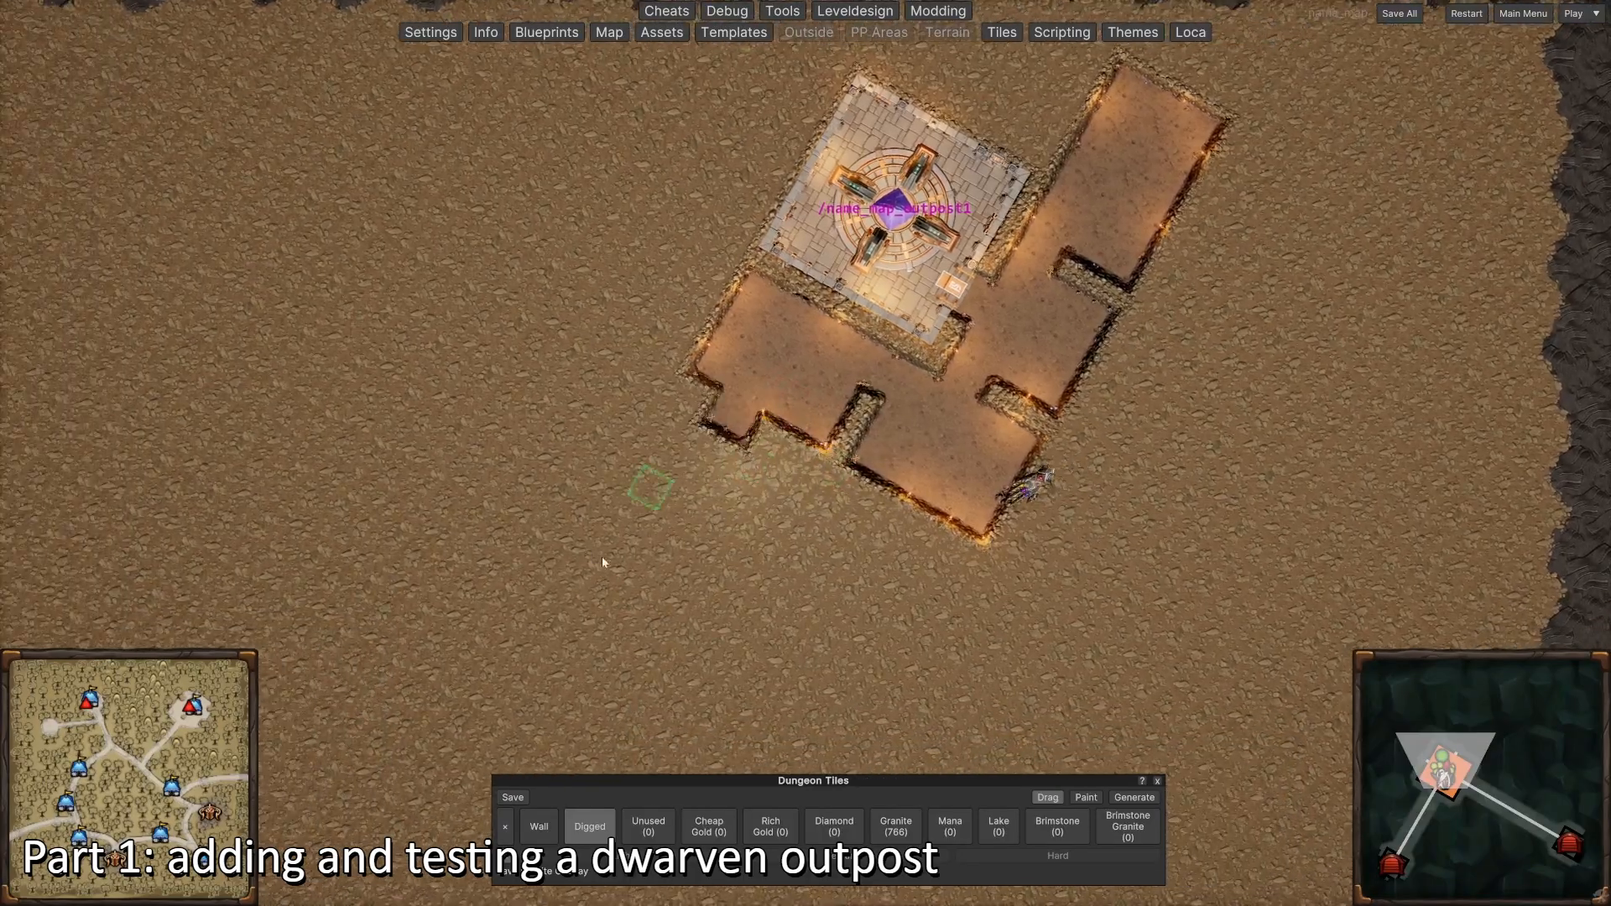
scroll(672, 520, "down", 4)
key("s")
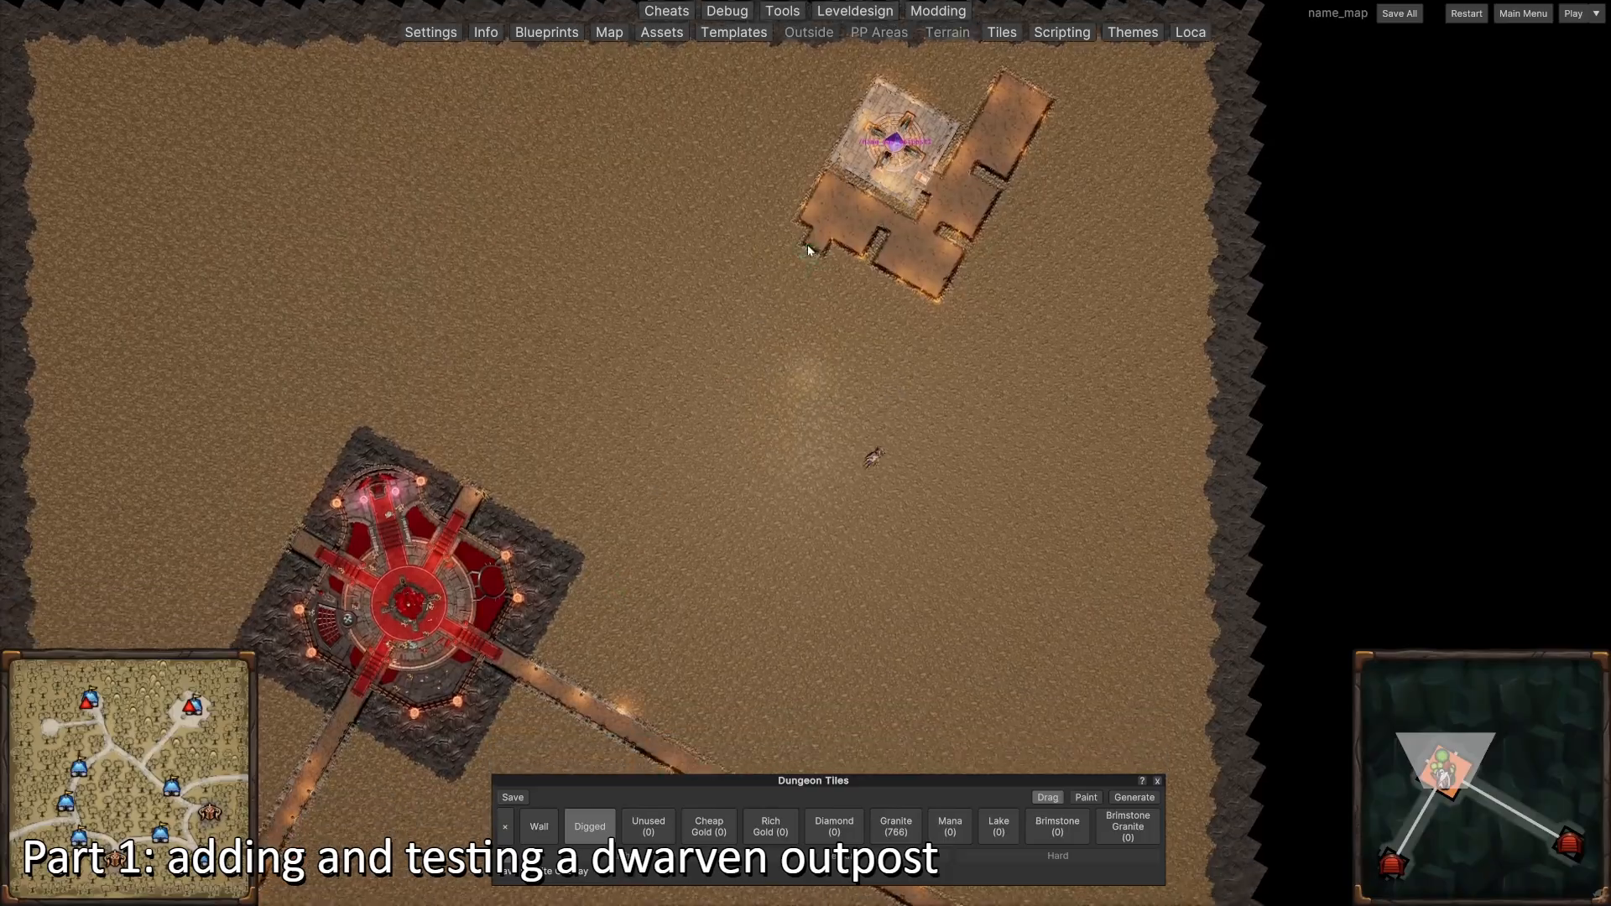
left_click_drag(808, 246, 576, 661)
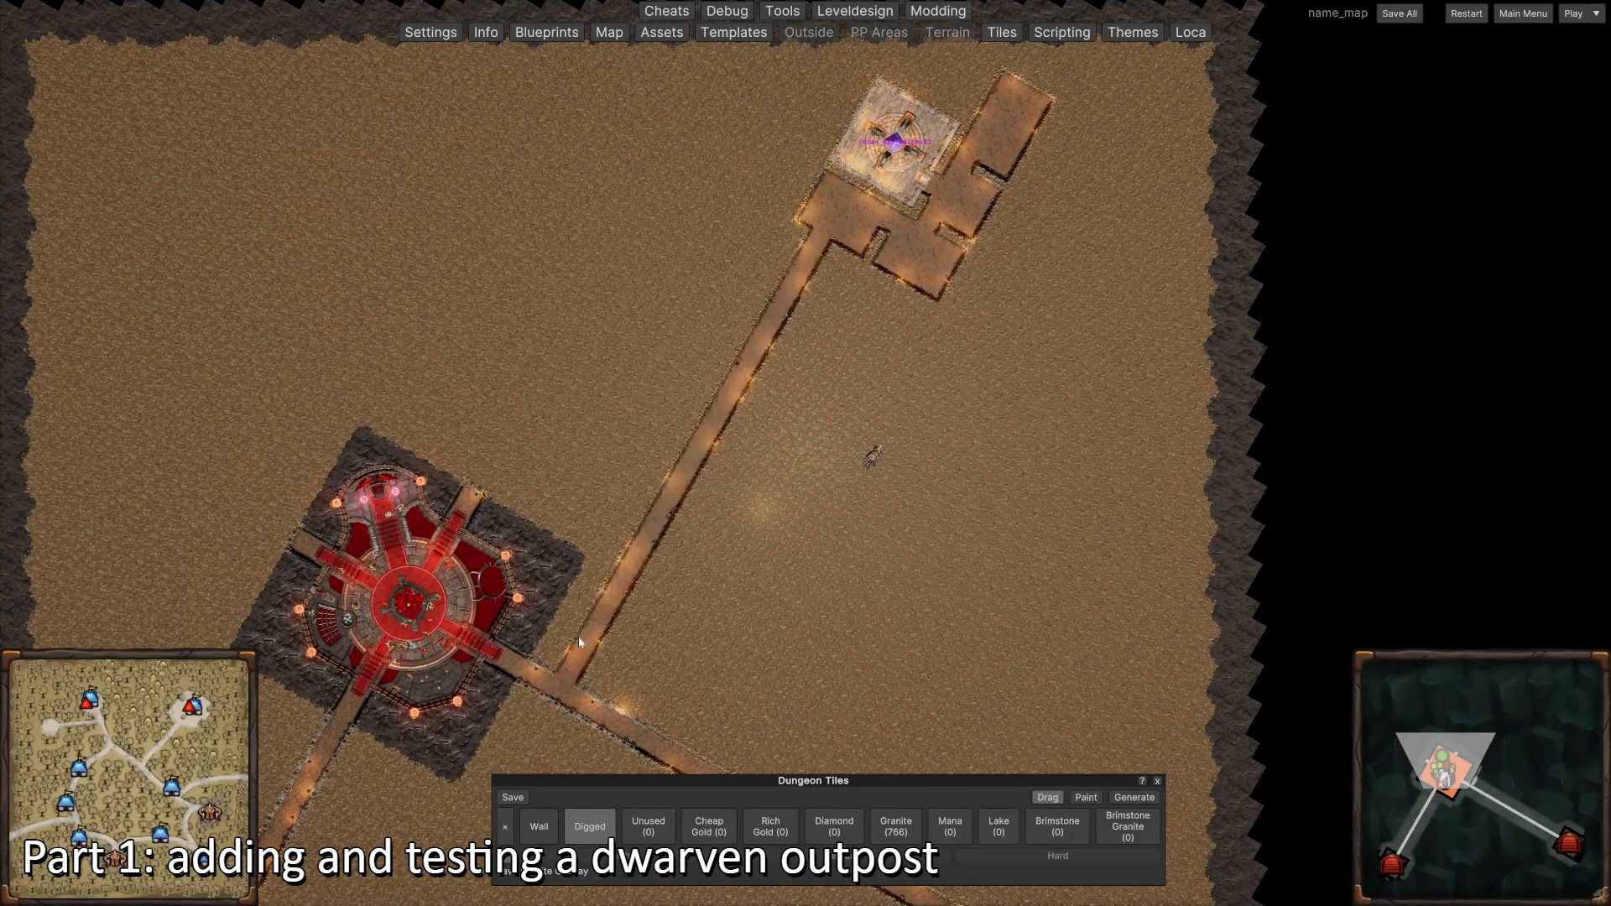
Step: Search the assets for "outpost" and look through the available outpost rooms and add-ons
scroll(747, 466, "up", 5)
key("w")
key("d")
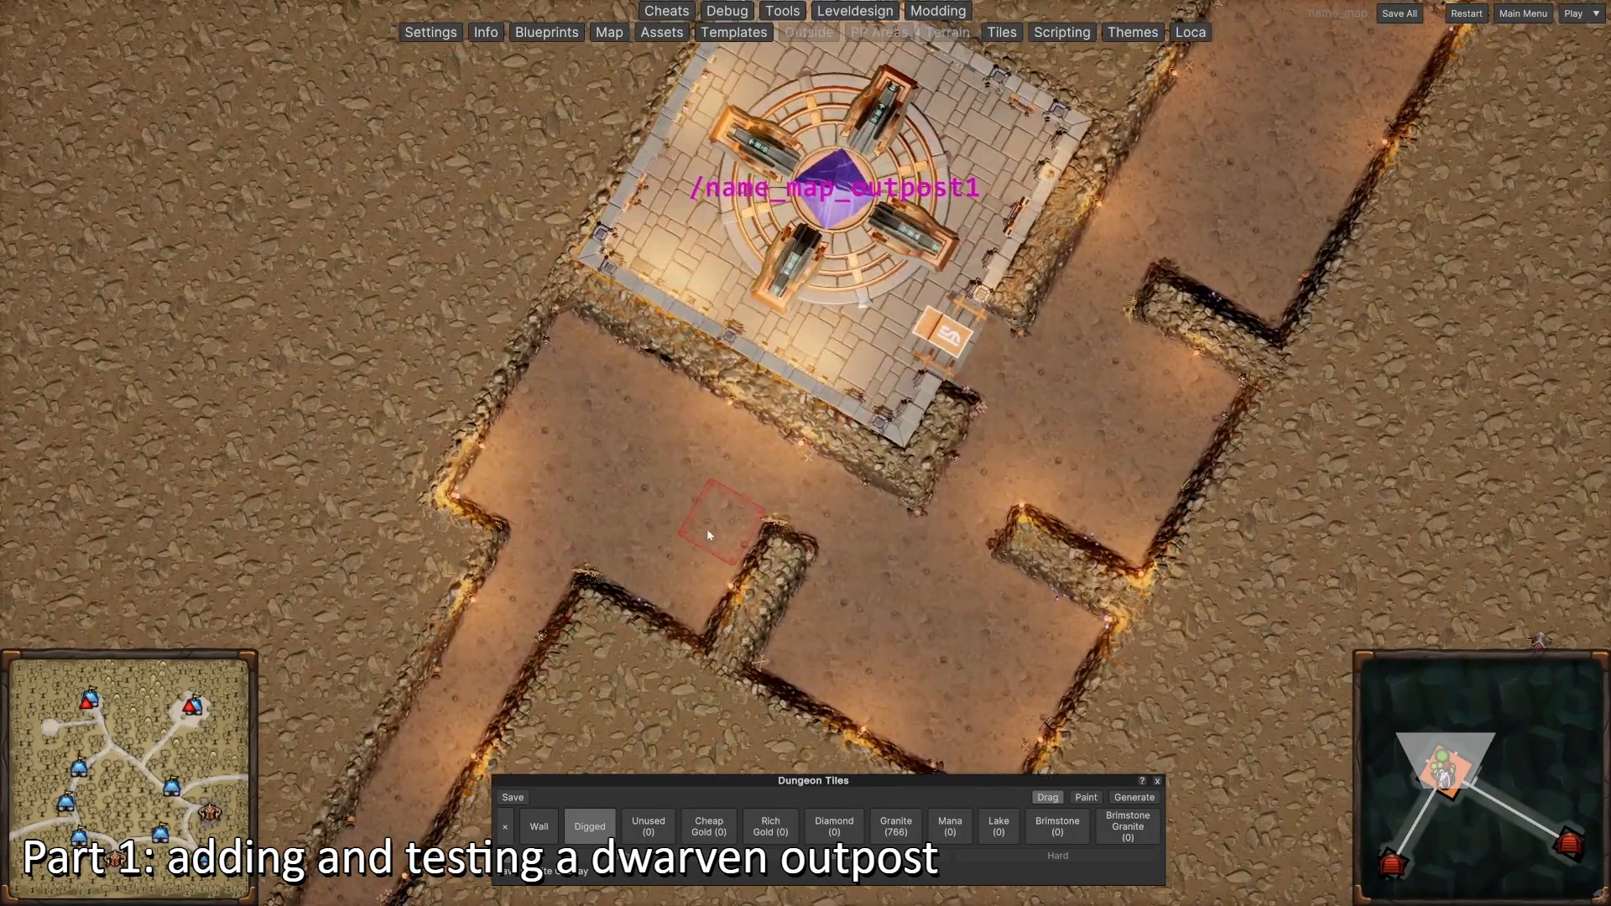
scroll(706, 529, "down", 3)
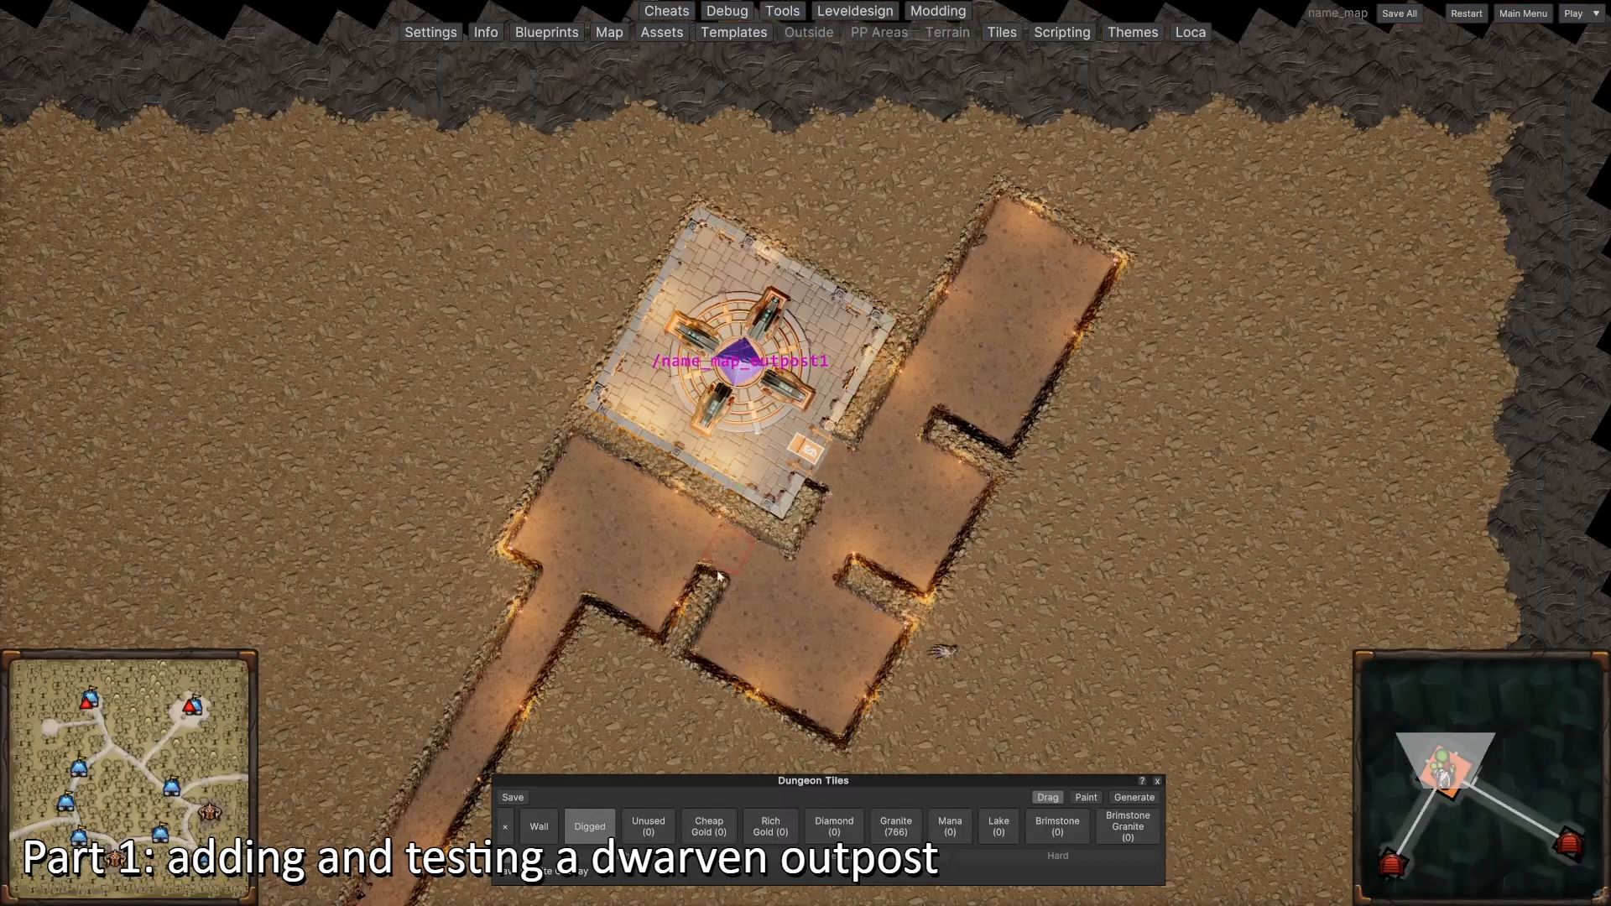
key("s")
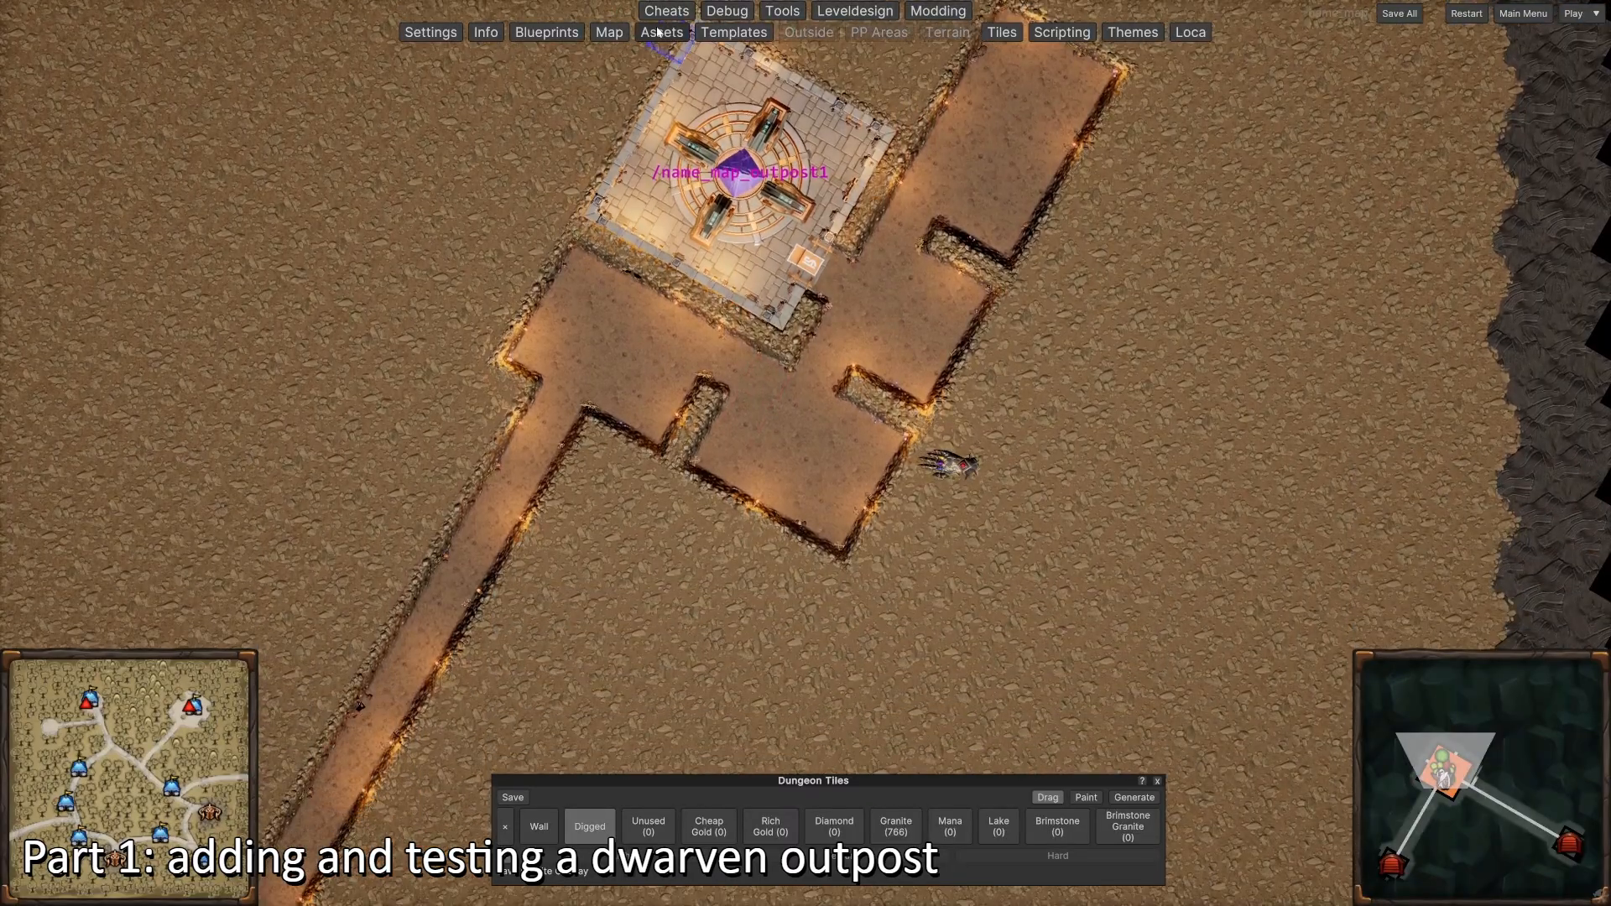
left_click(662, 31)
key("w")
left_click(1281, 427)
type("ouit")
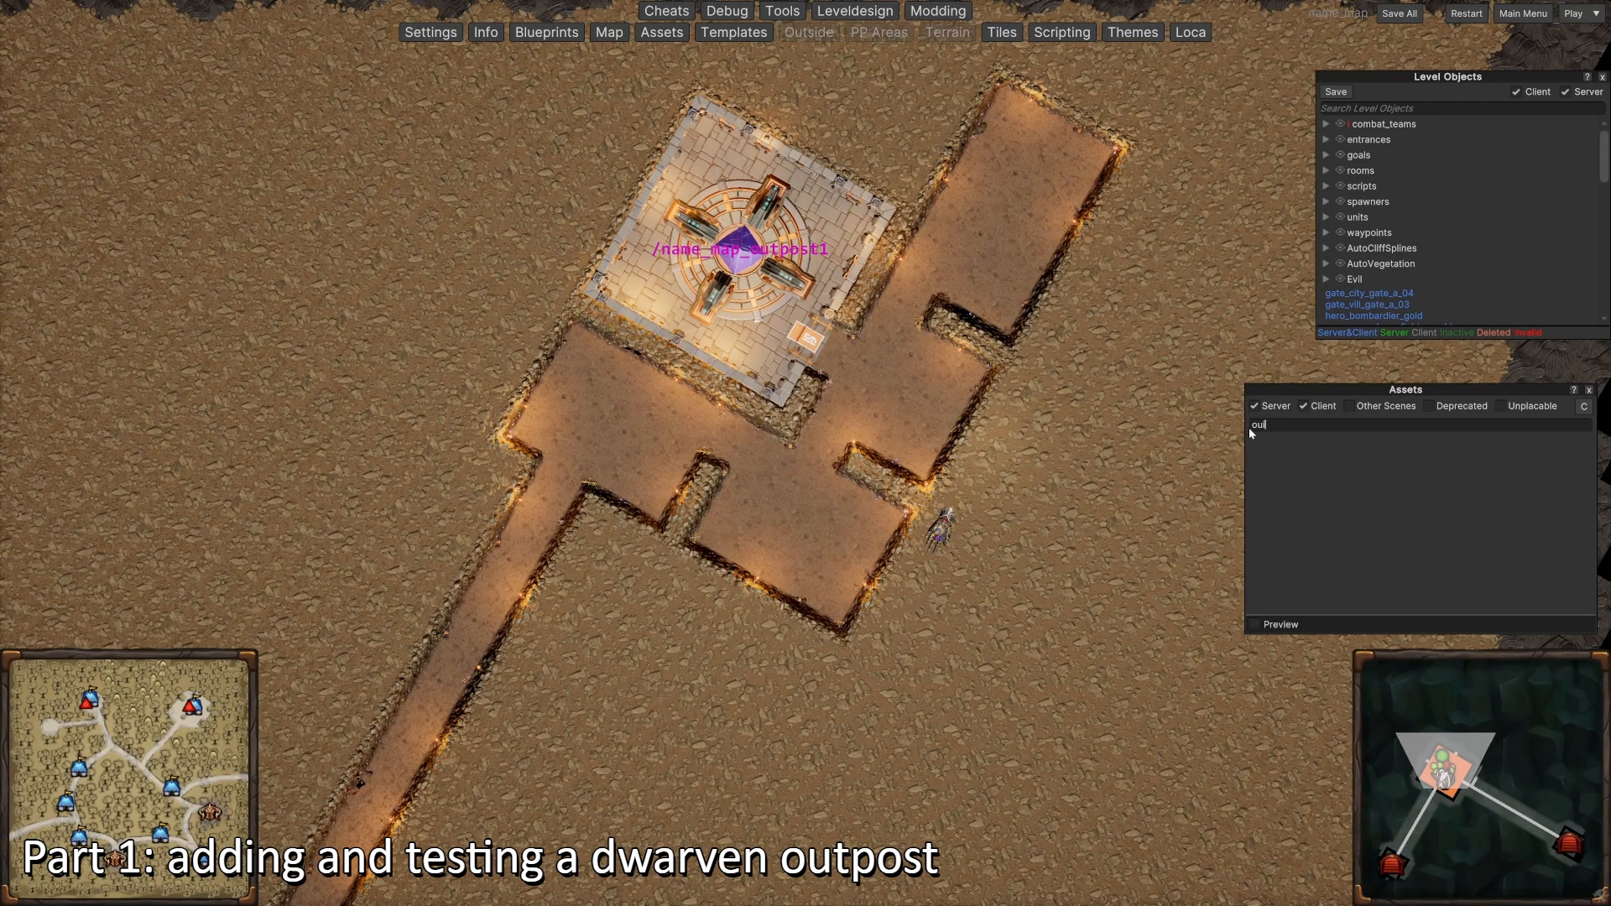
key("BackSpace")
type("tpost")
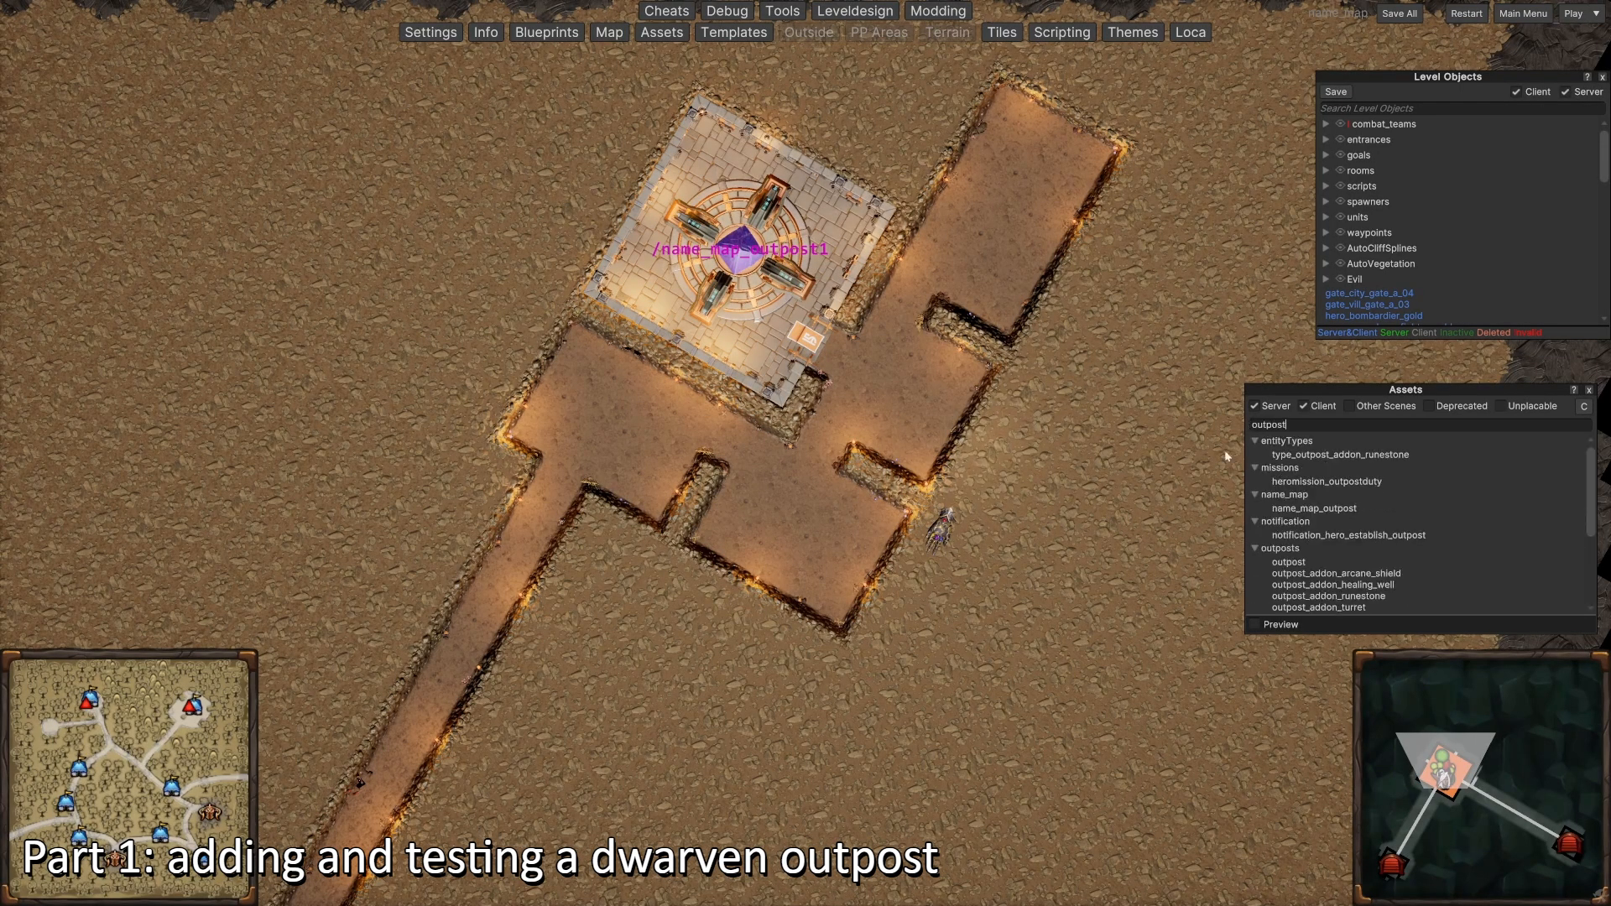
scroll(1351, 543, "down", 5)
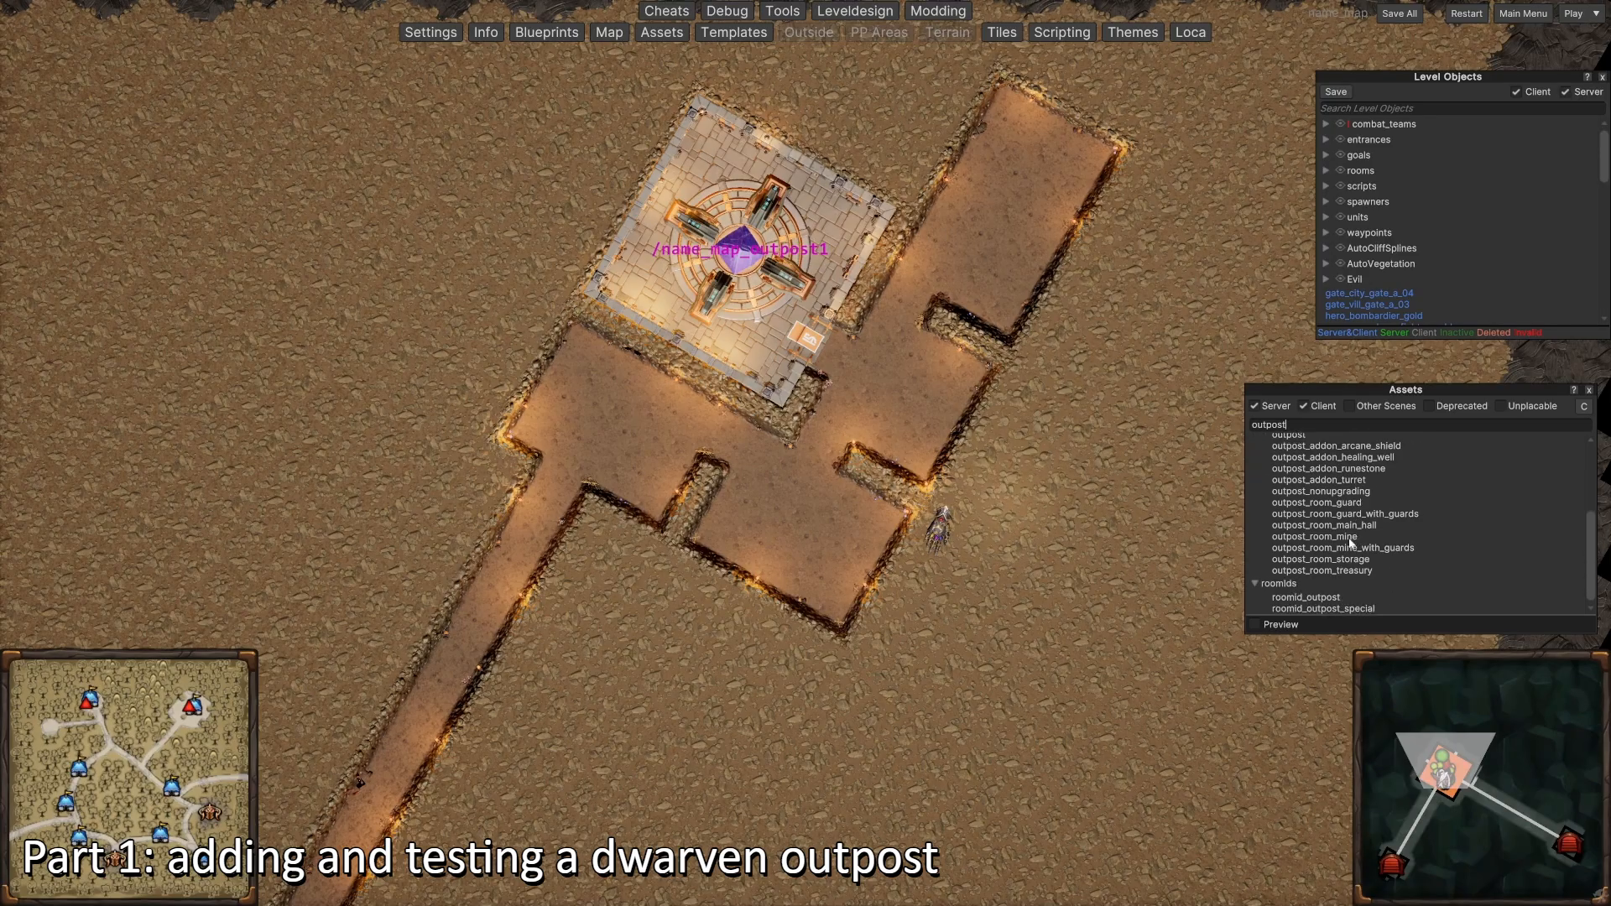
scroll(1268, 531, "up", 3)
scroll(1197, 485, "up", 3)
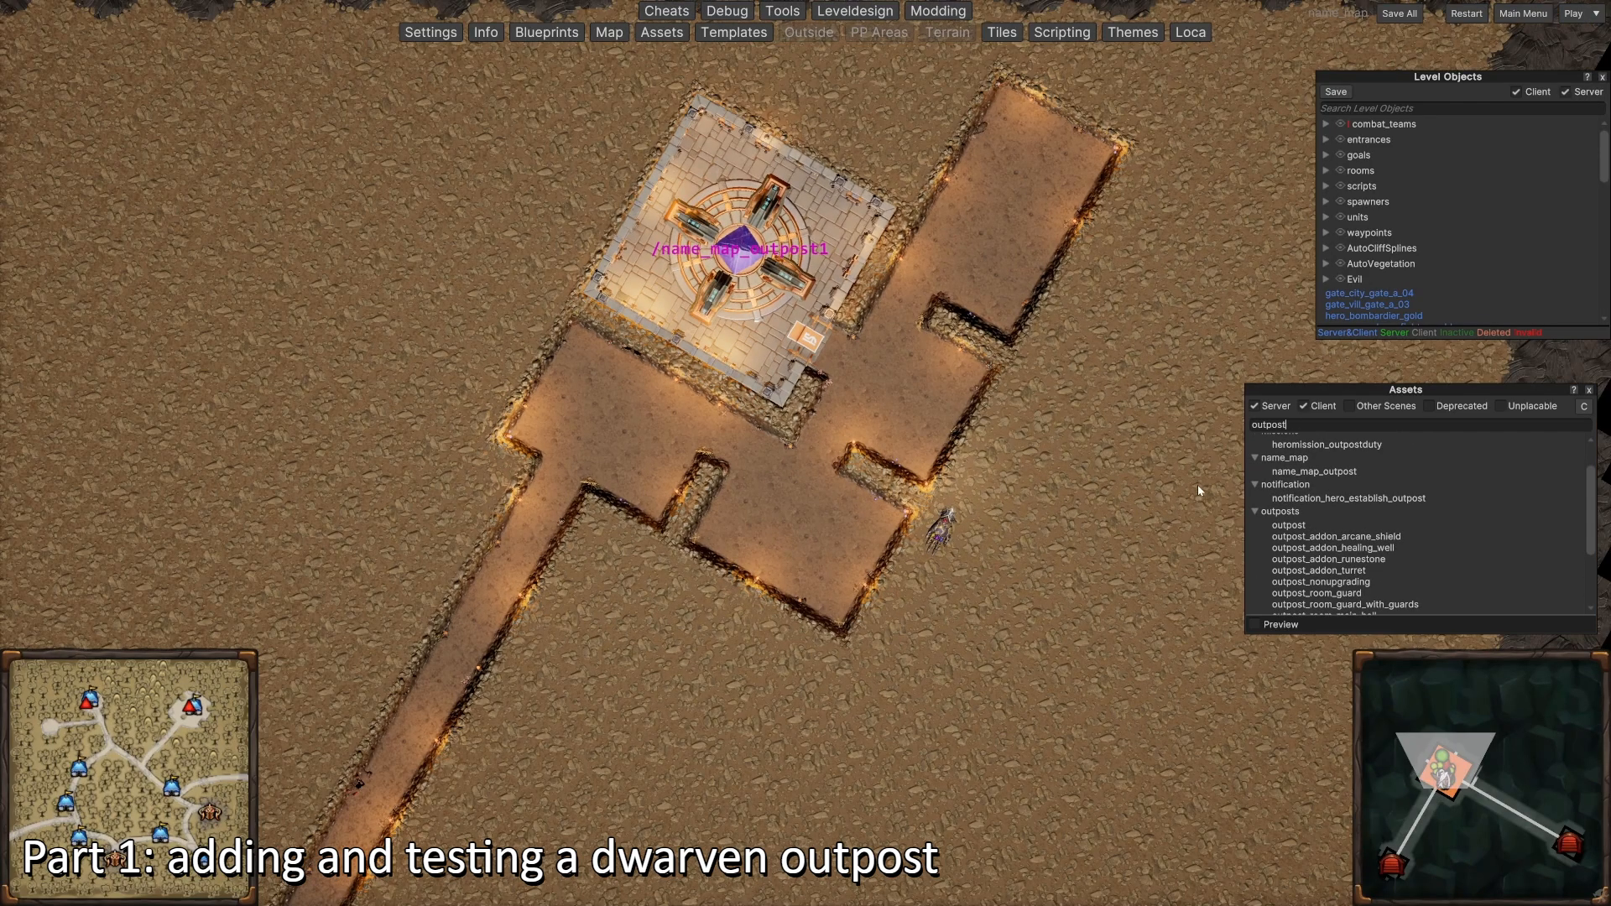
Step: Place a single Diamond tile in the middle of the entrance room beside the outpost's main hall
left_click(1001, 32)
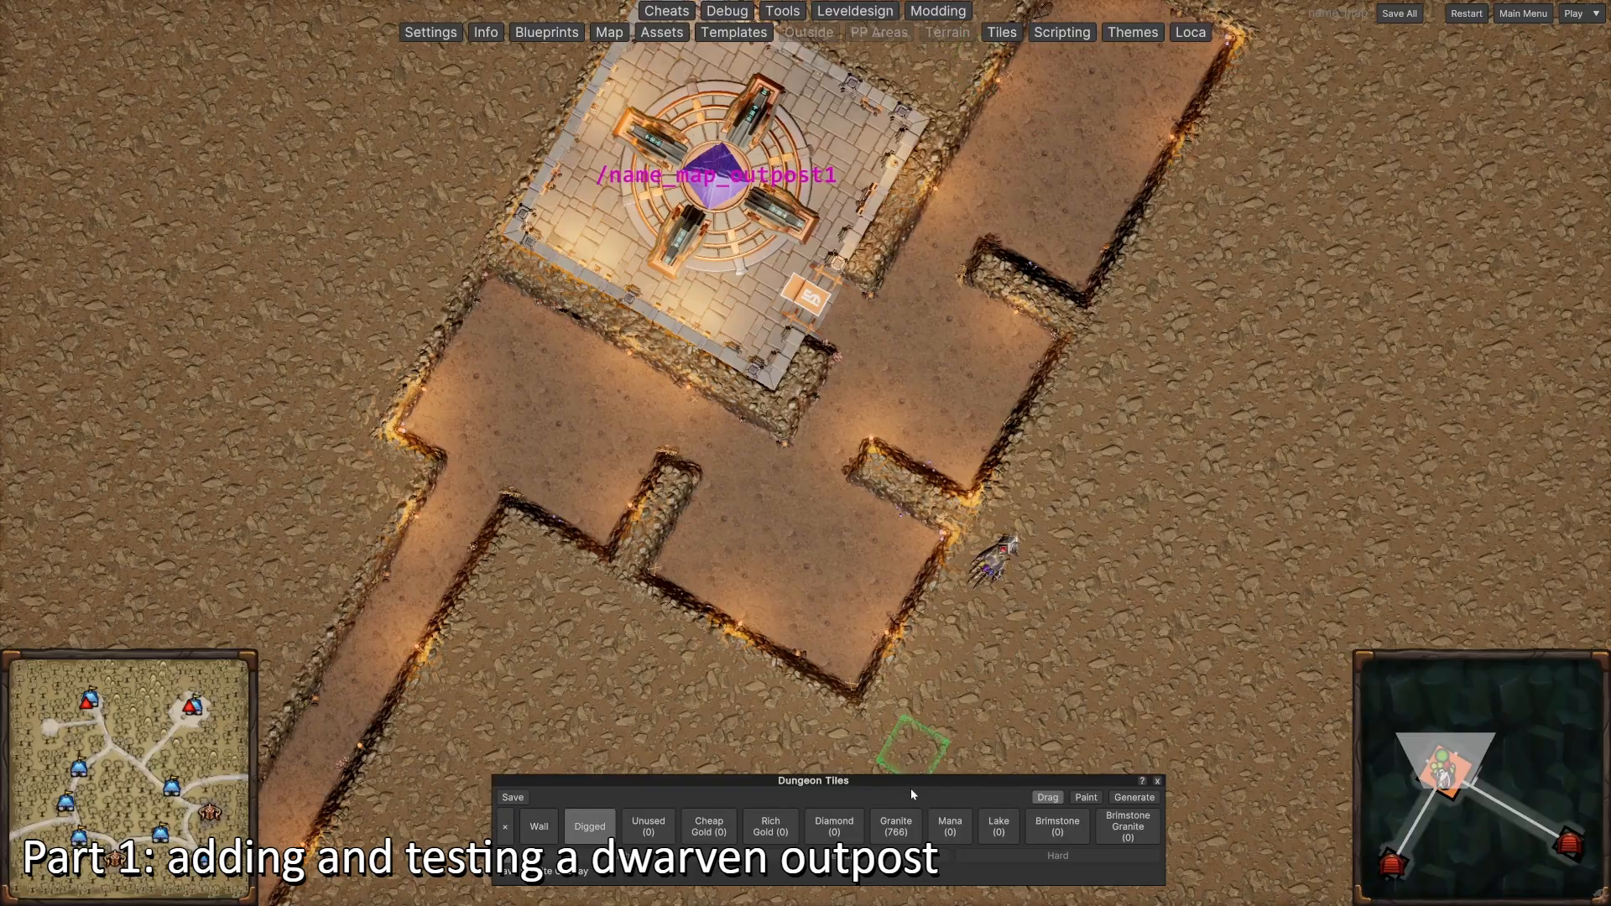
left_click(834, 826)
left_click(936, 370)
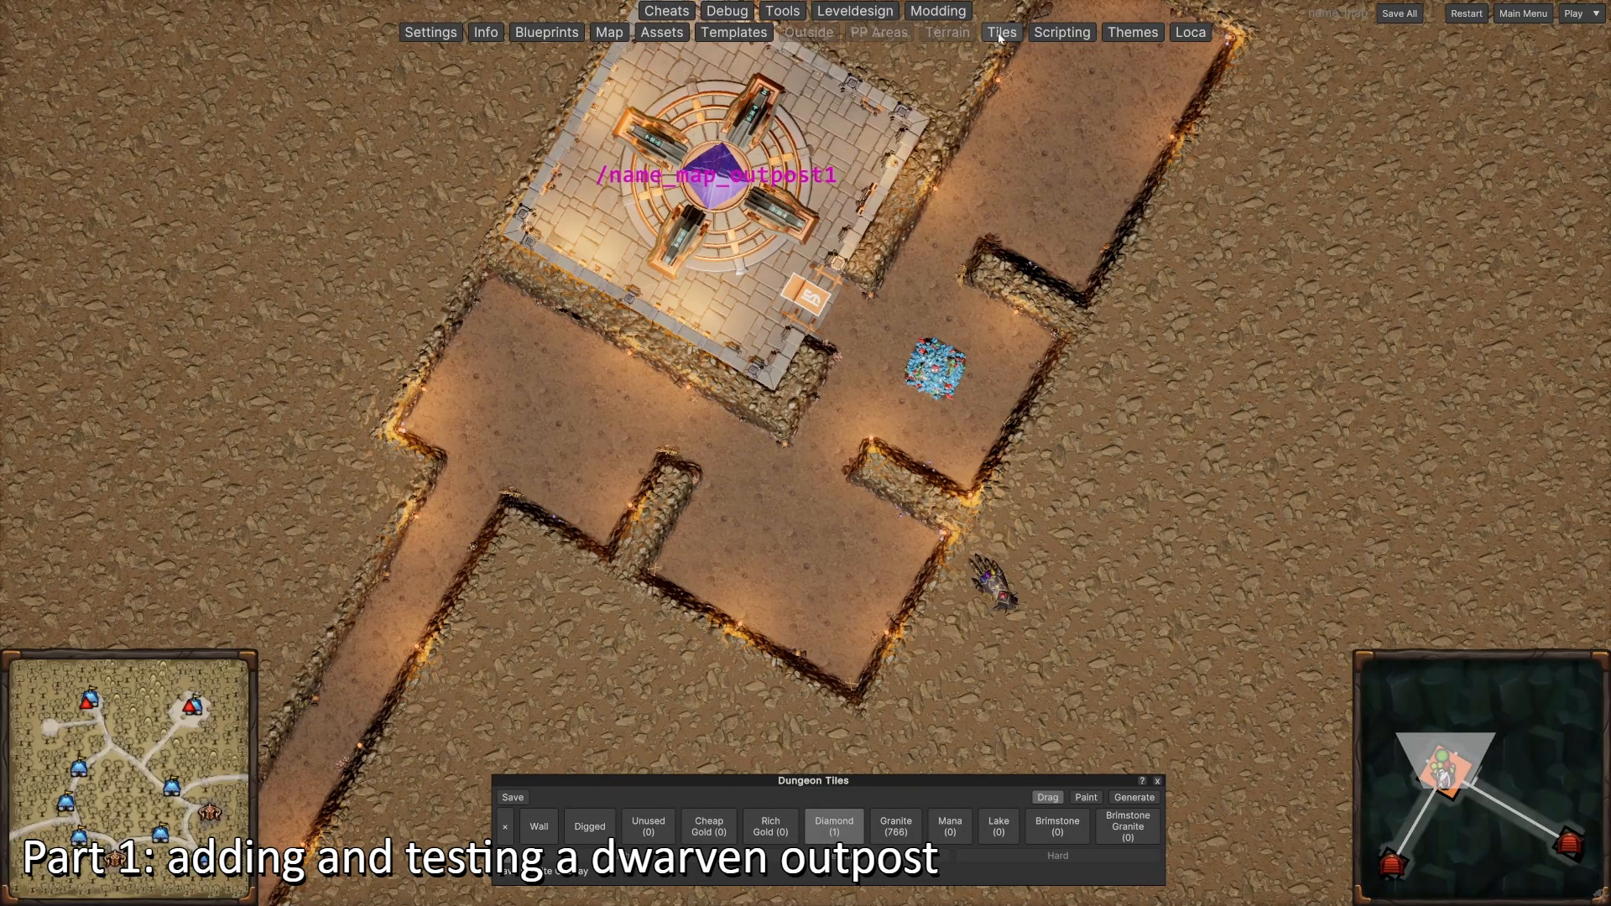
Step: Place an outpost_room_mine_with_guards object in the entrance room next to the diamond tile
left_click(654, 36)
scroll(1407, 537, "down", 1)
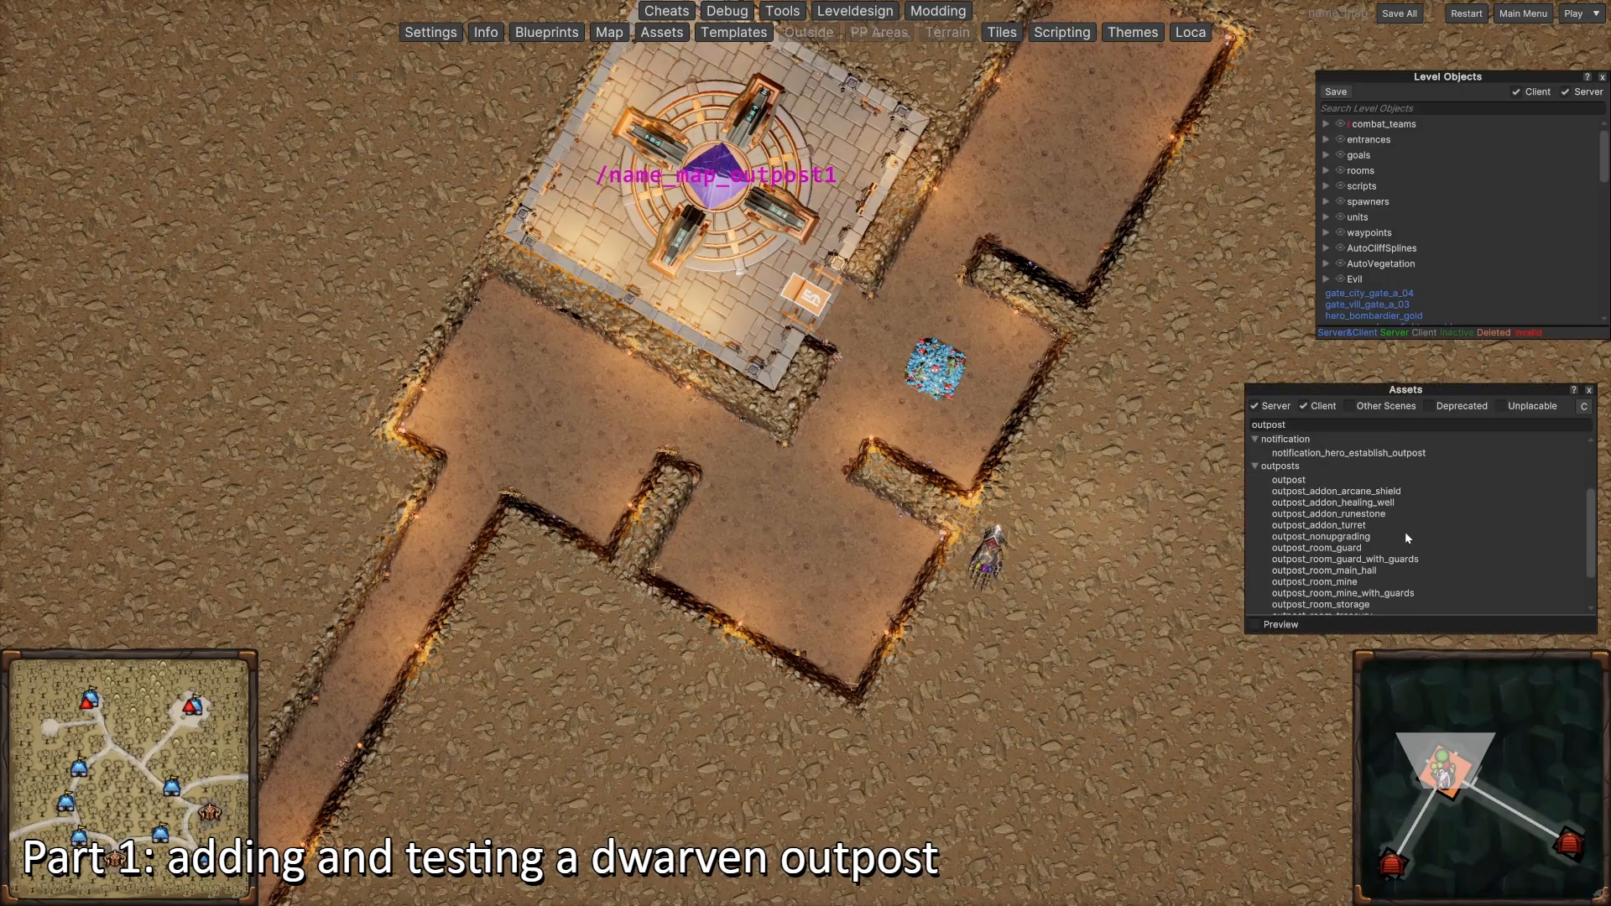
scroll(1384, 561, "down", 1)
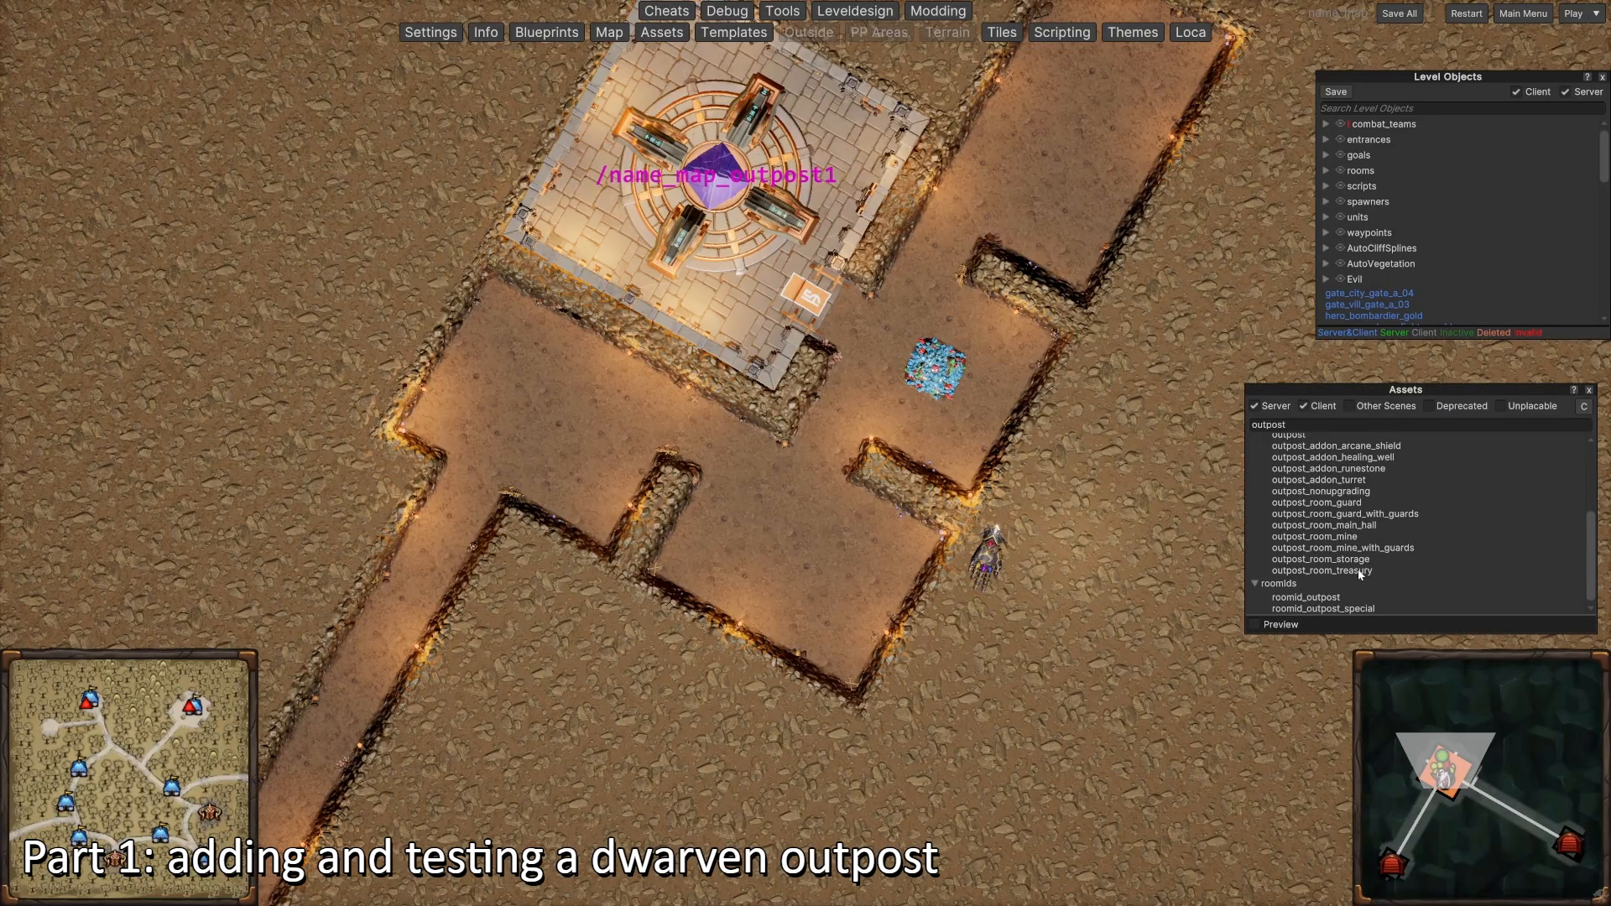
left_click(1359, 571)
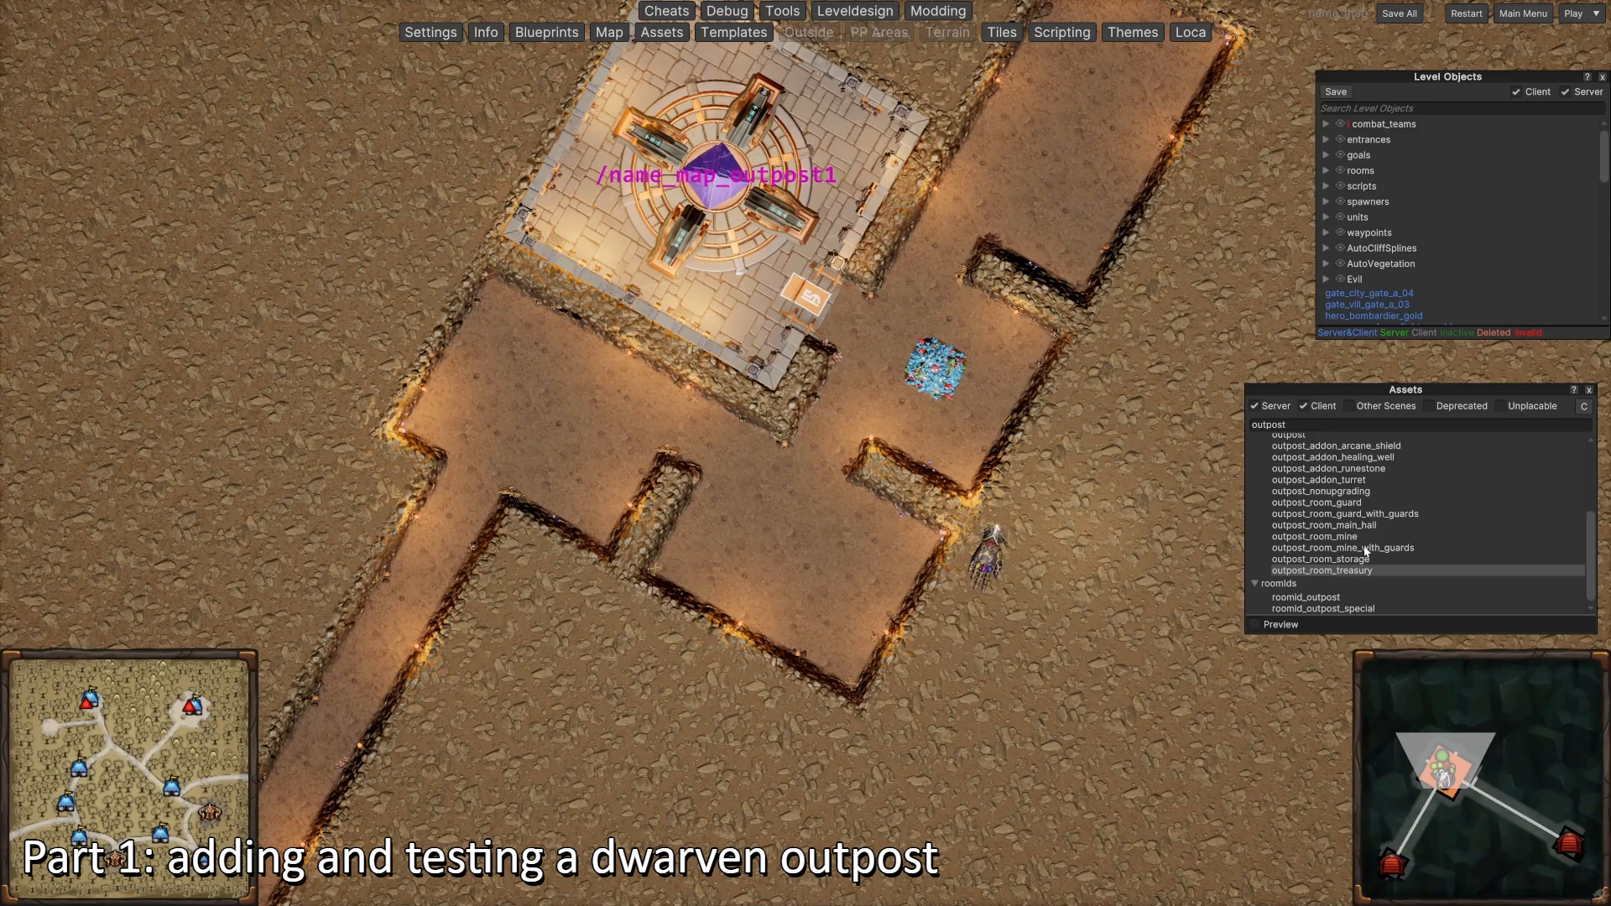
left_click(1366, 549)
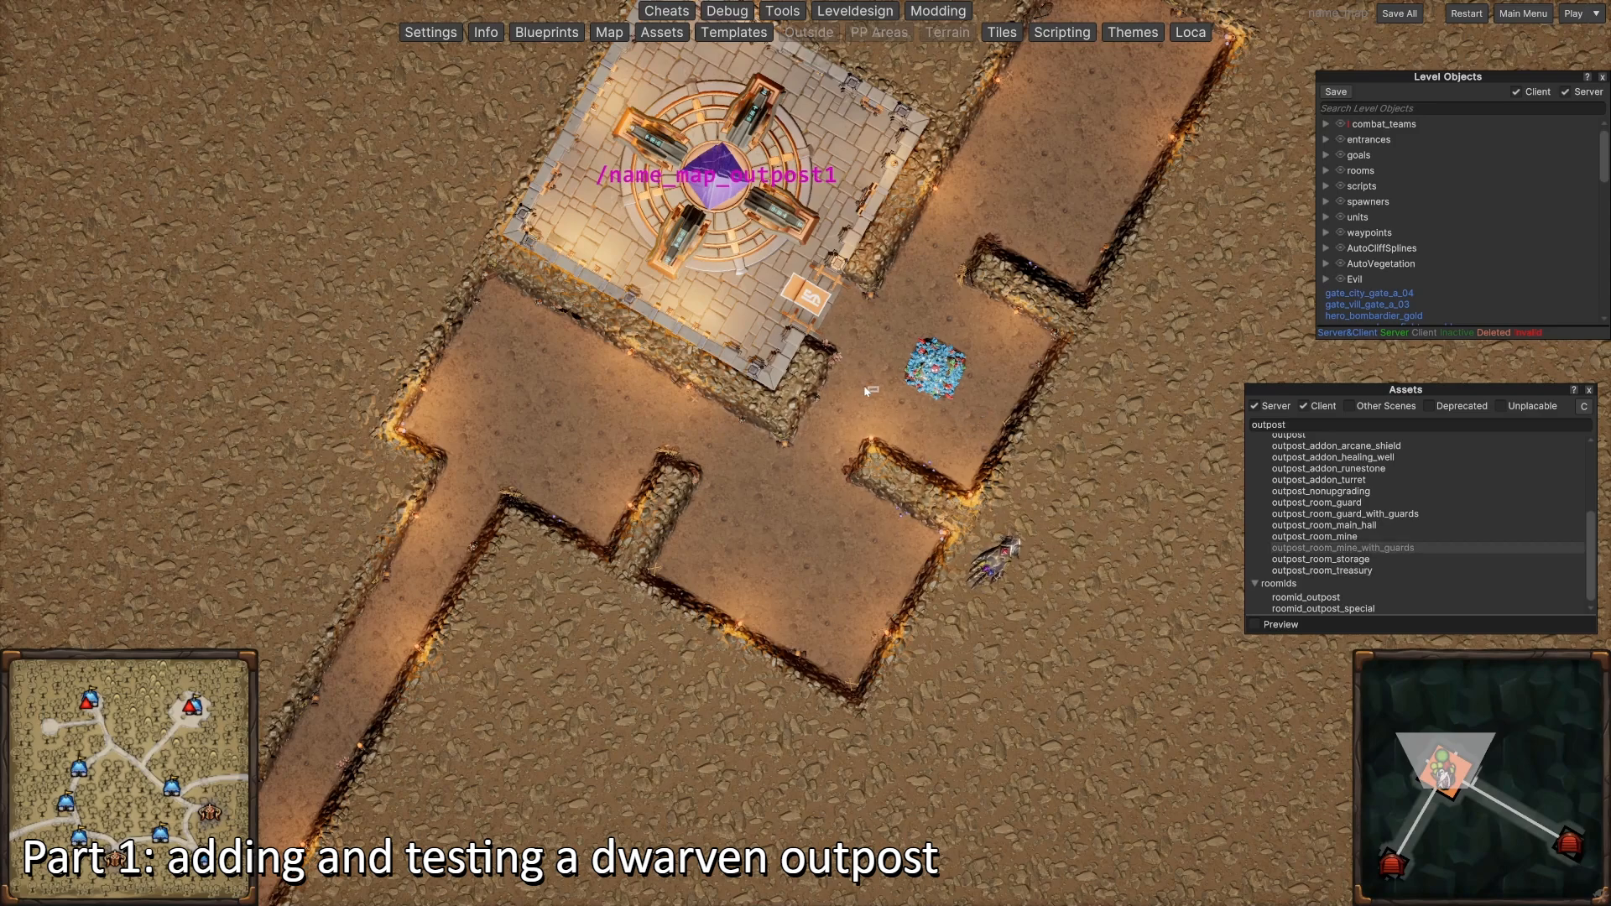
left_click(969, 411)
left_click_drag(943, 366, 874, 392)
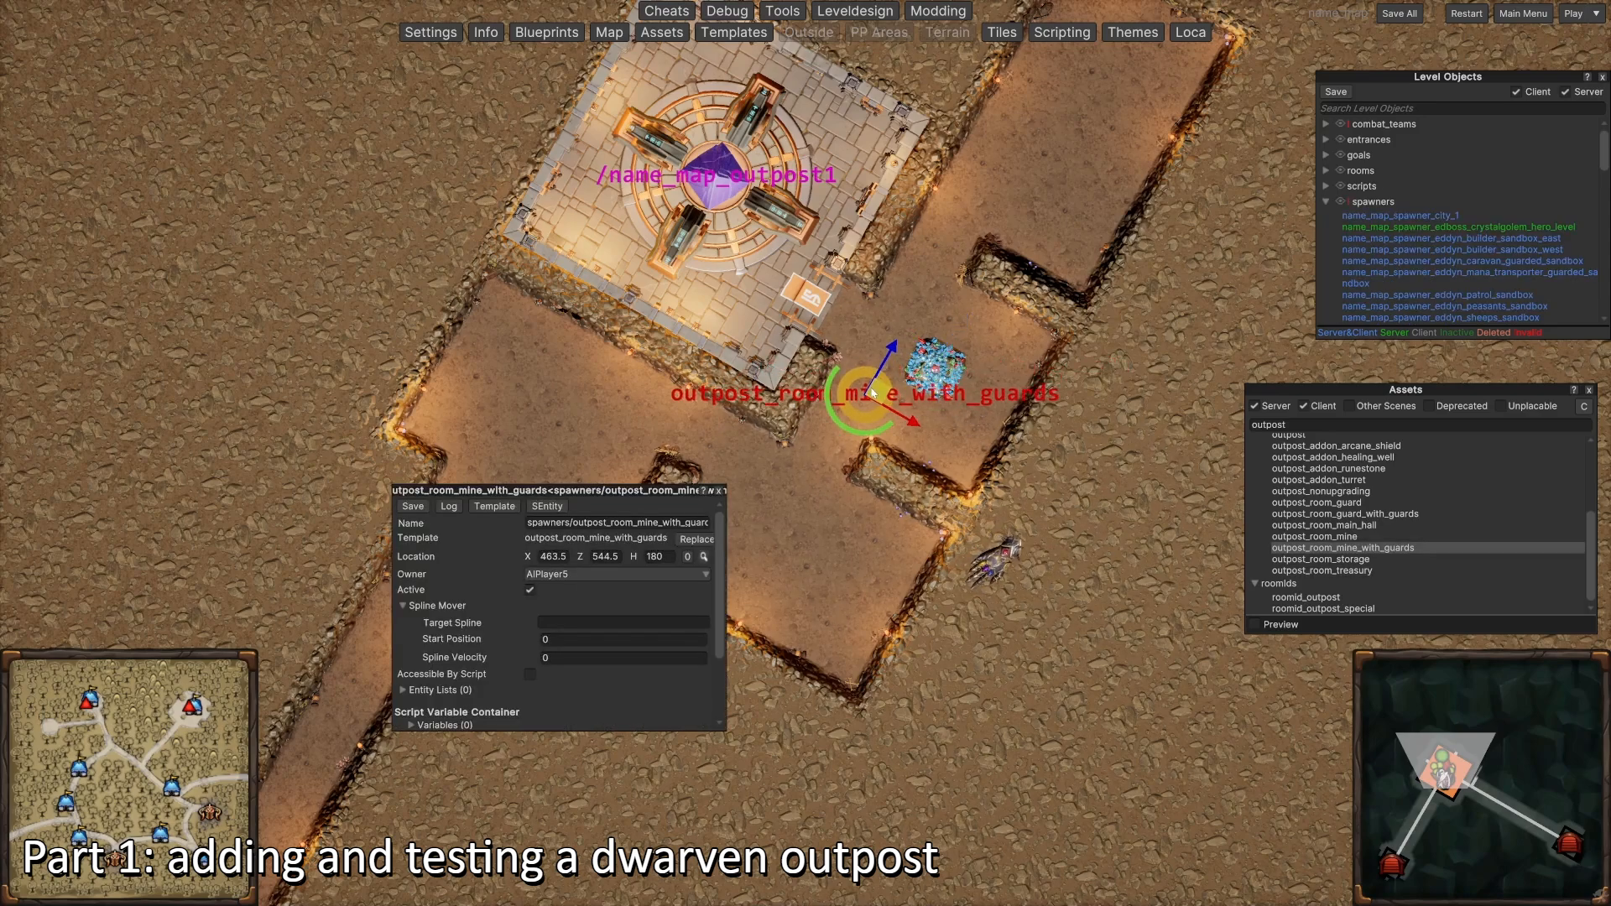
Step: Link the guarded mine to name_map_outpost1 with group strength 6, assign it the floor tiles around the diamond, and save everything
scroll(508, 655, "down", 1)
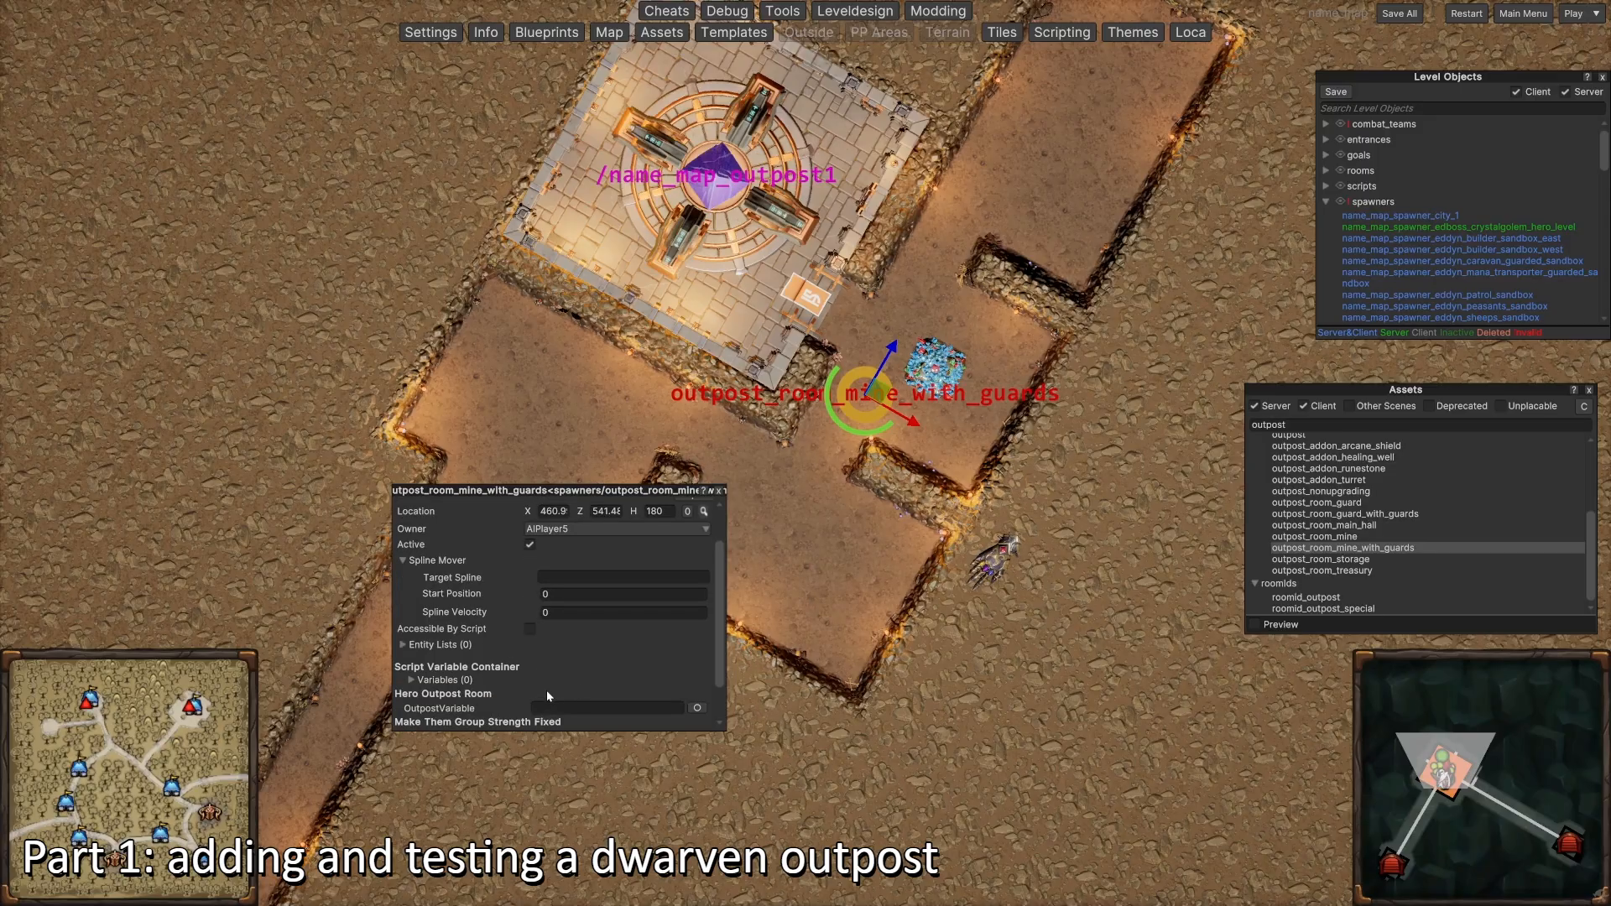
scroll(528, 654, "down", 1)
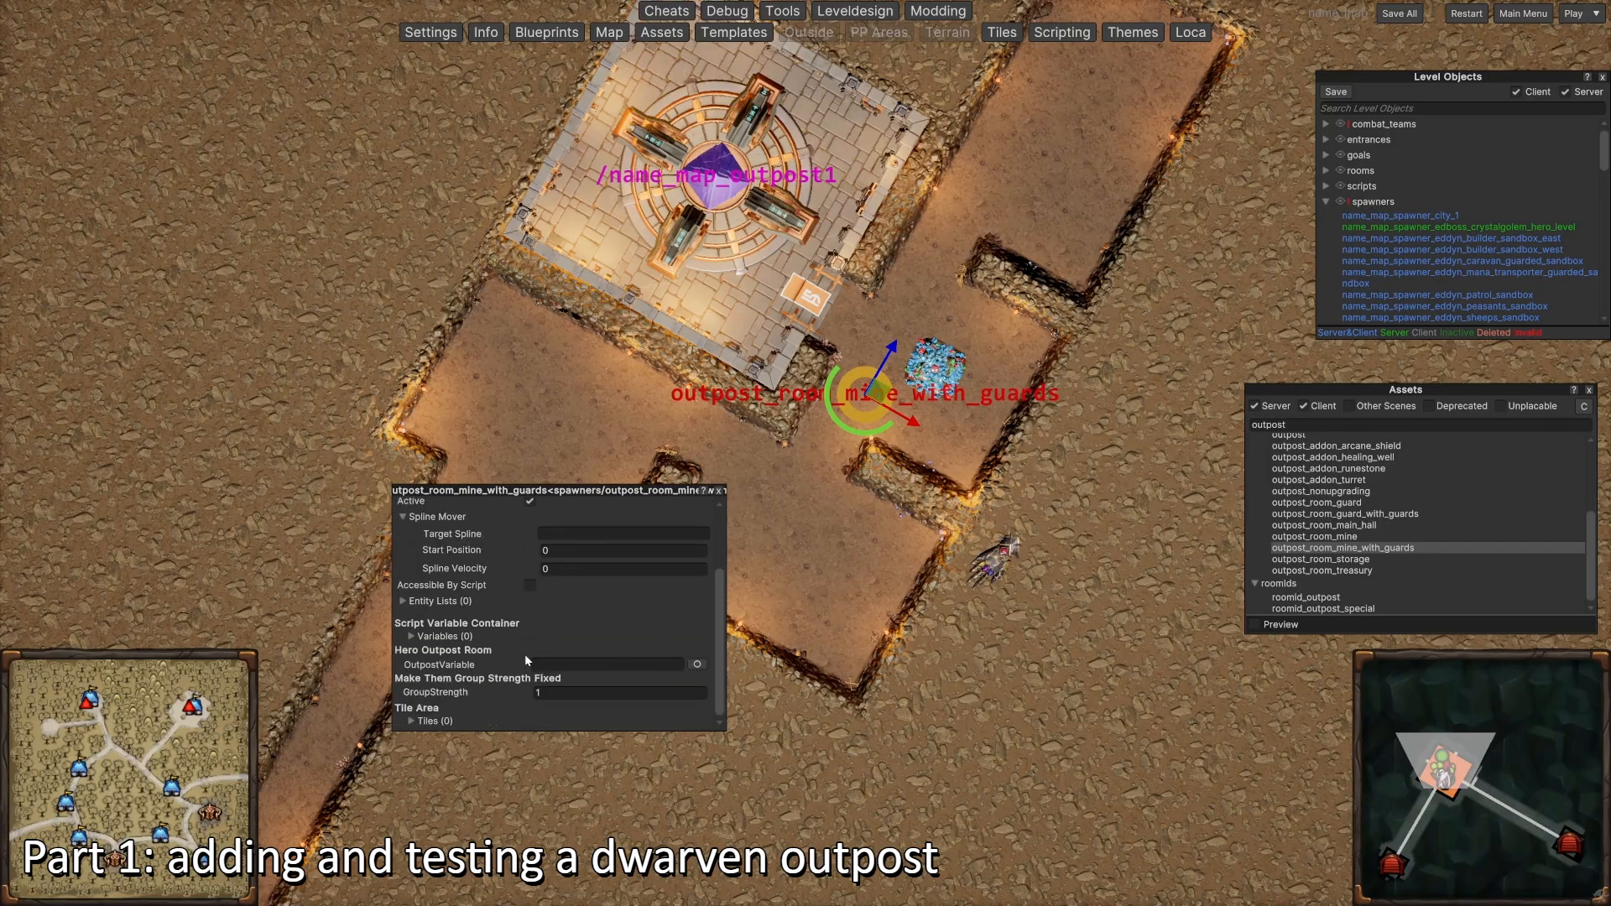
left_click(696, 664)
scroll(486, 652, "down", 1)
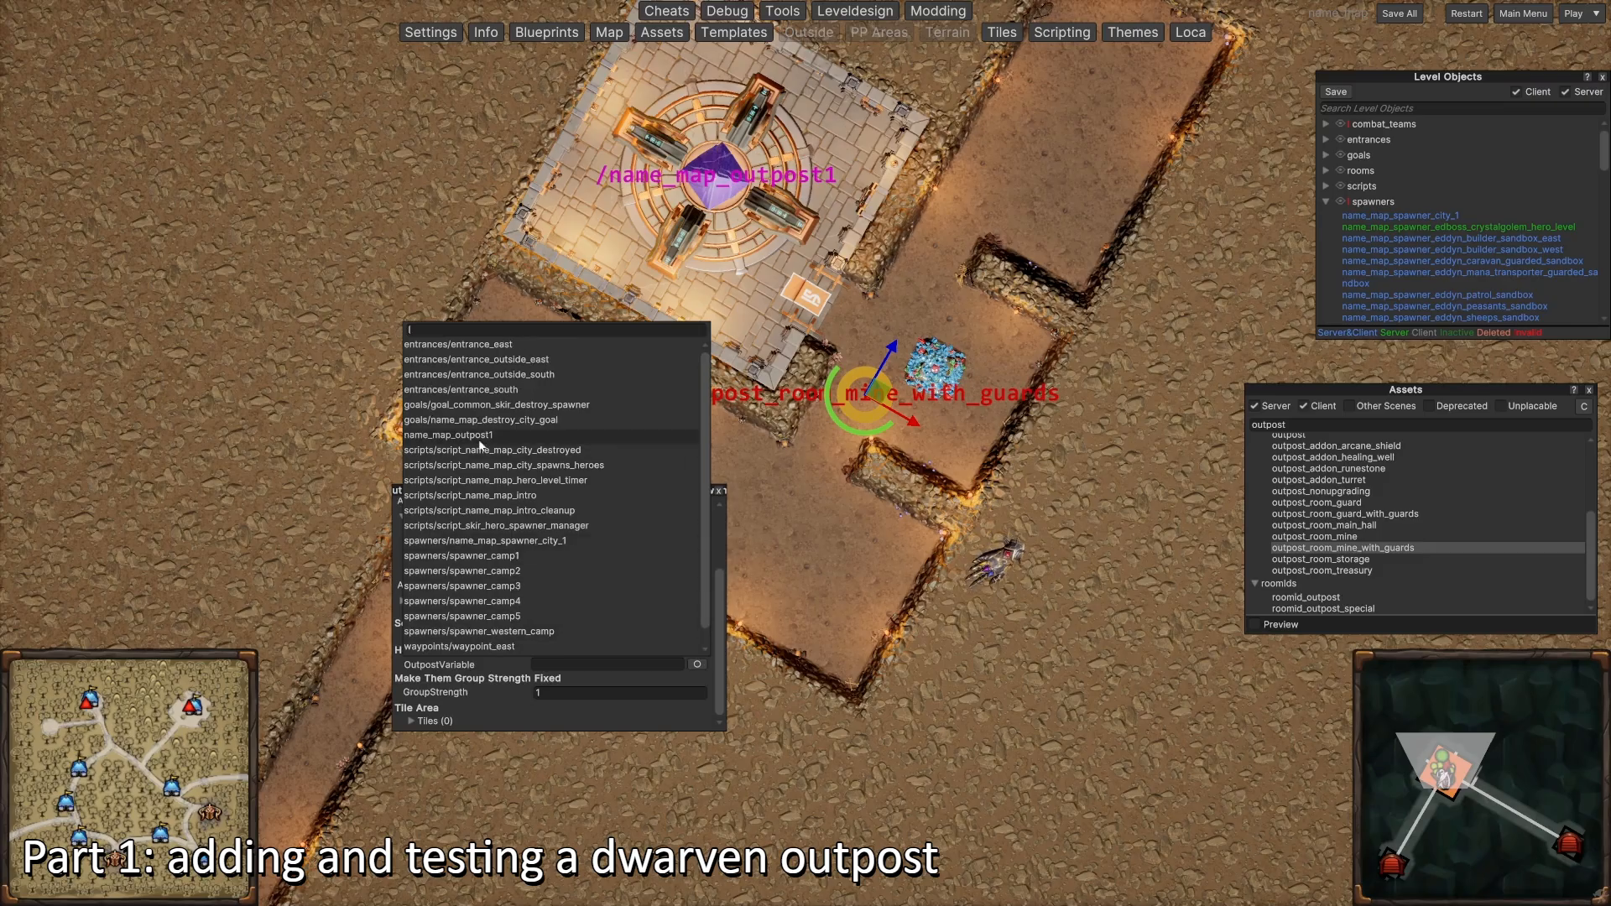
left_click(477, 419)
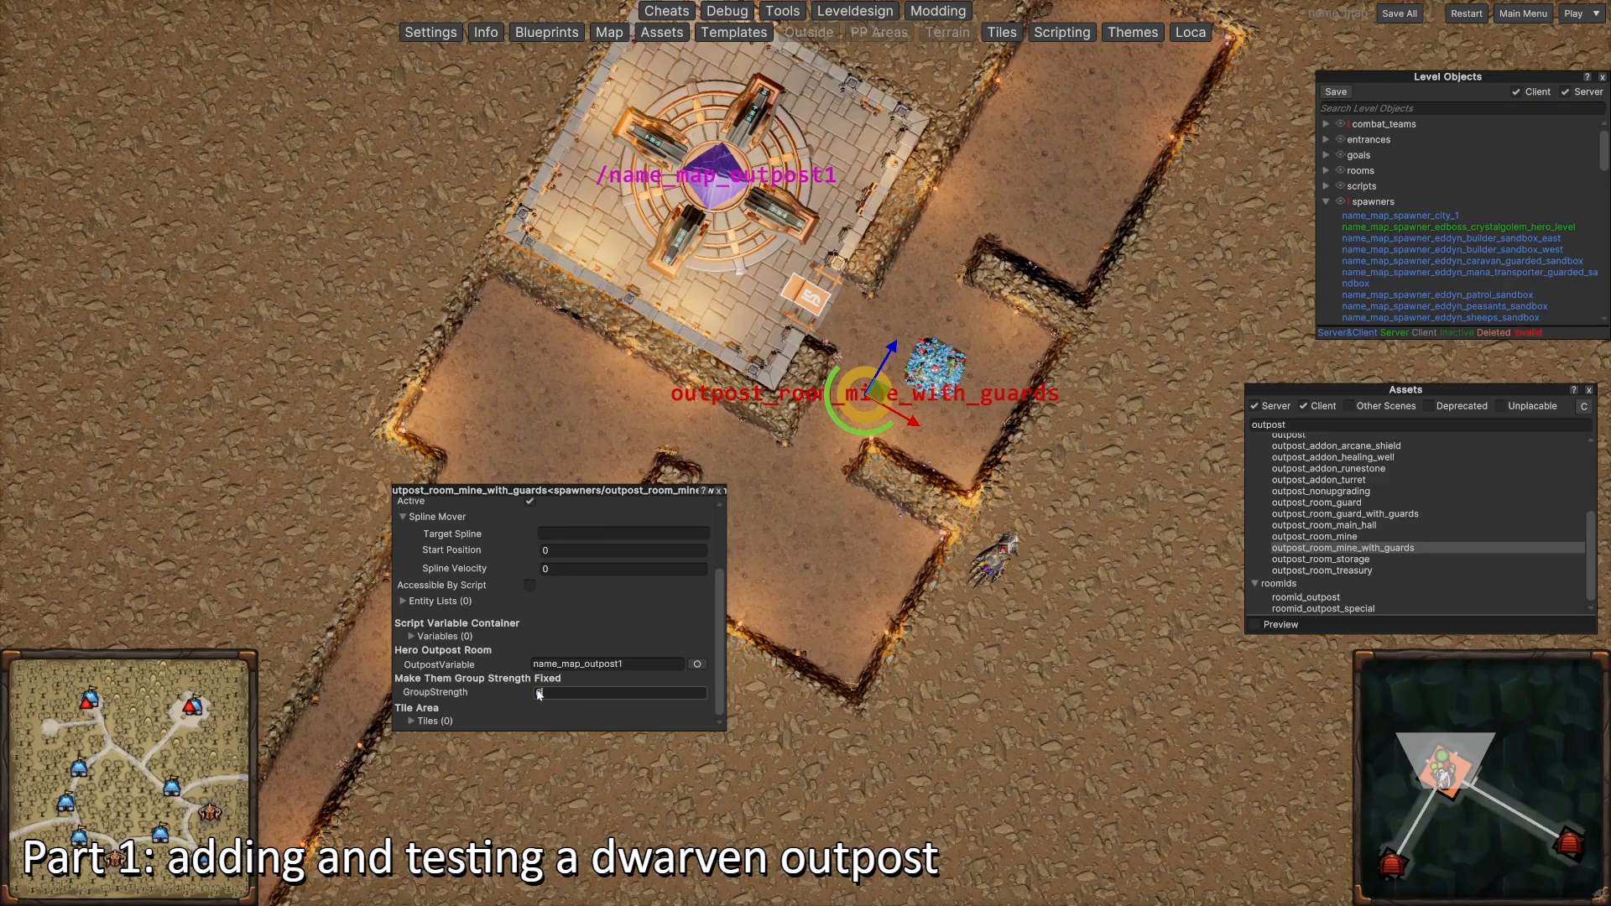
left_click(436, 721)
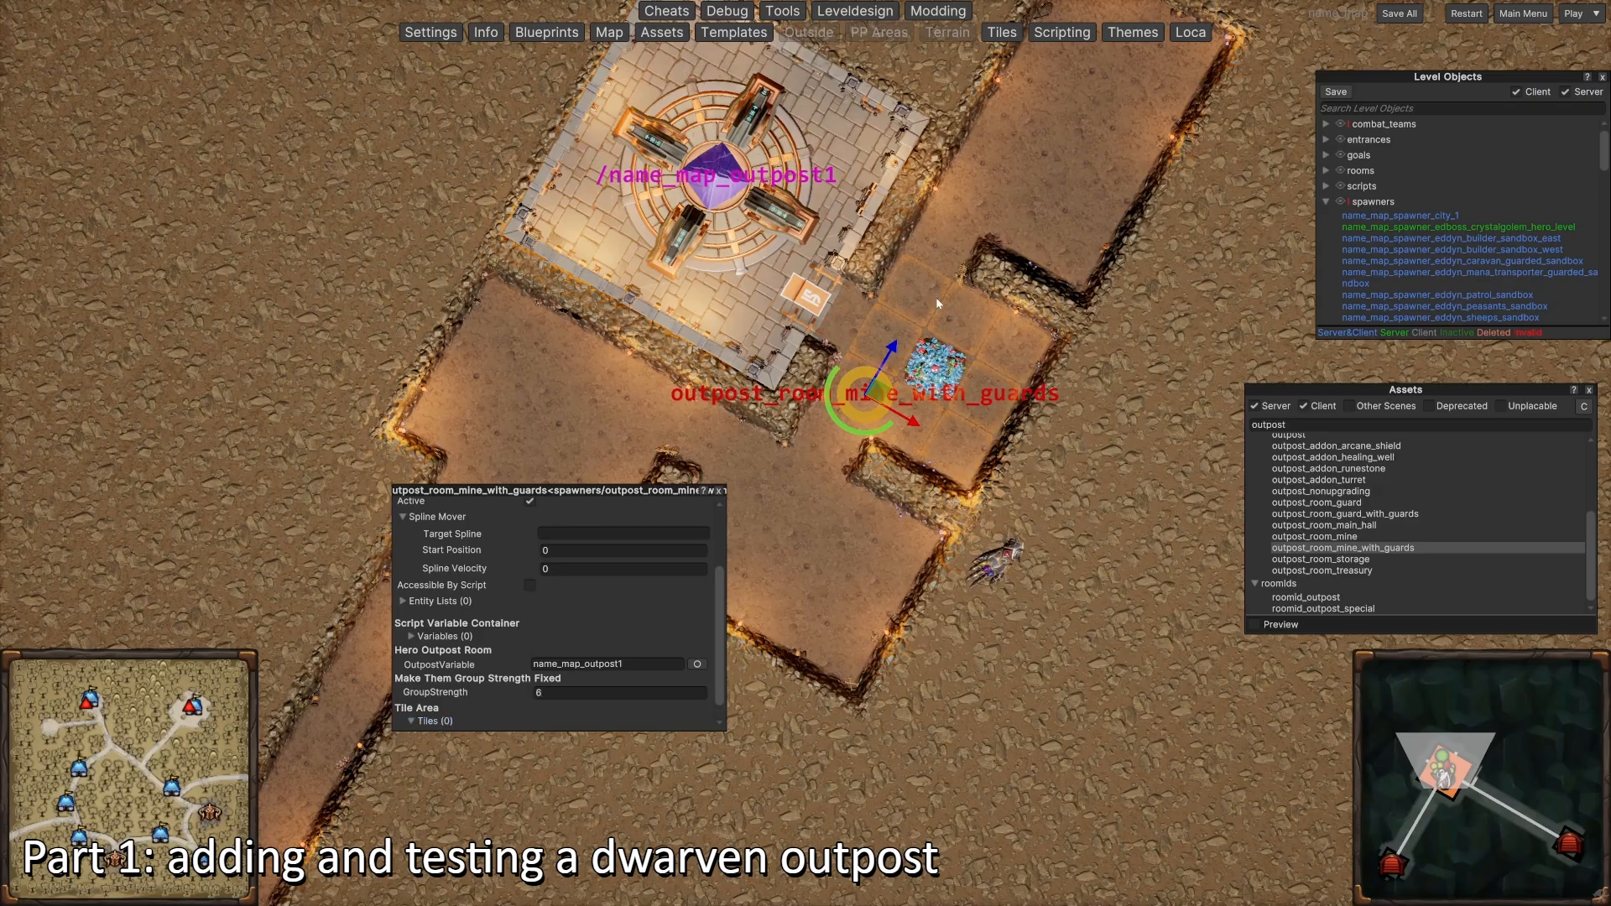
left_click(1410, 21)
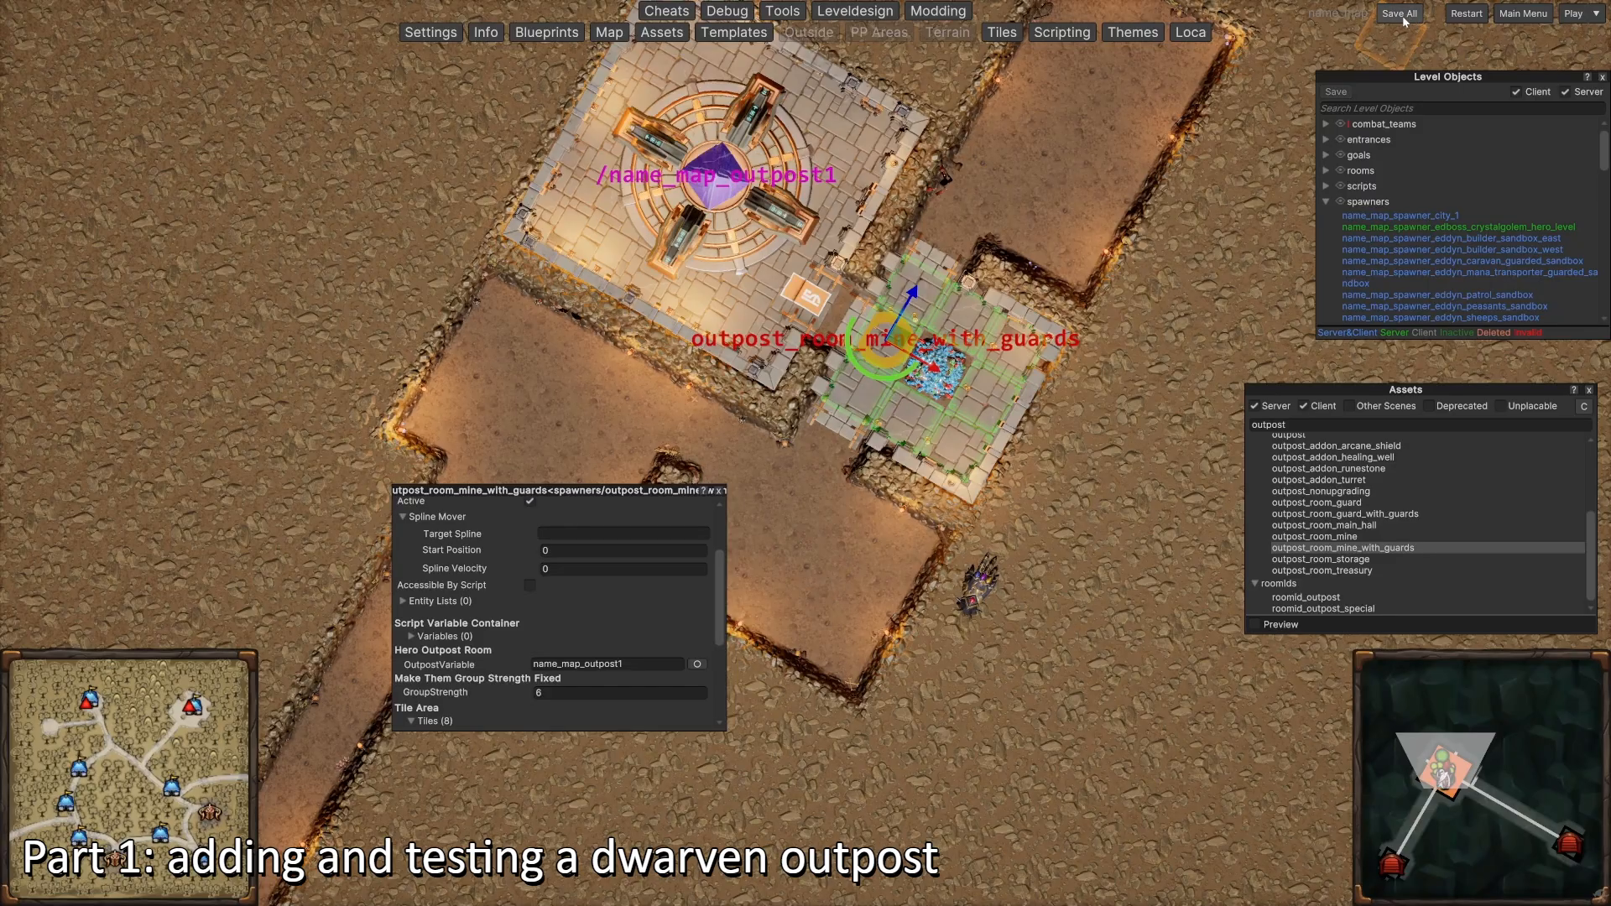
Step: Place outpost_room_treasury in the large rectangular room beyond the mine, link it to name_map_outpost1 and assign the room's tiles
key("w")
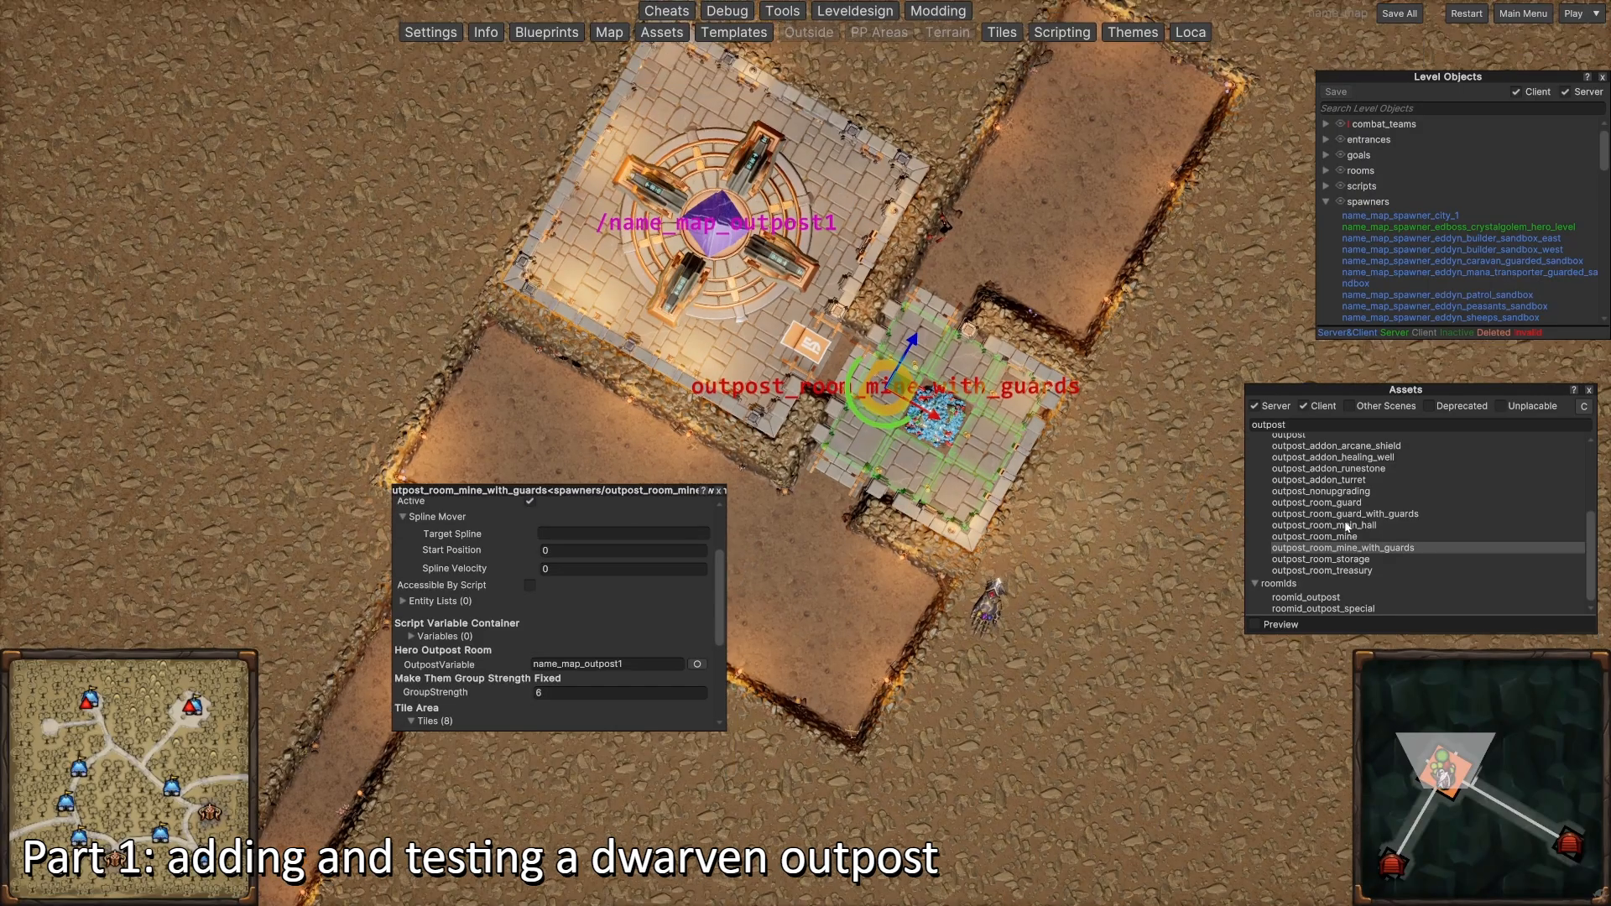
key("d")
left_click(1365, 574)
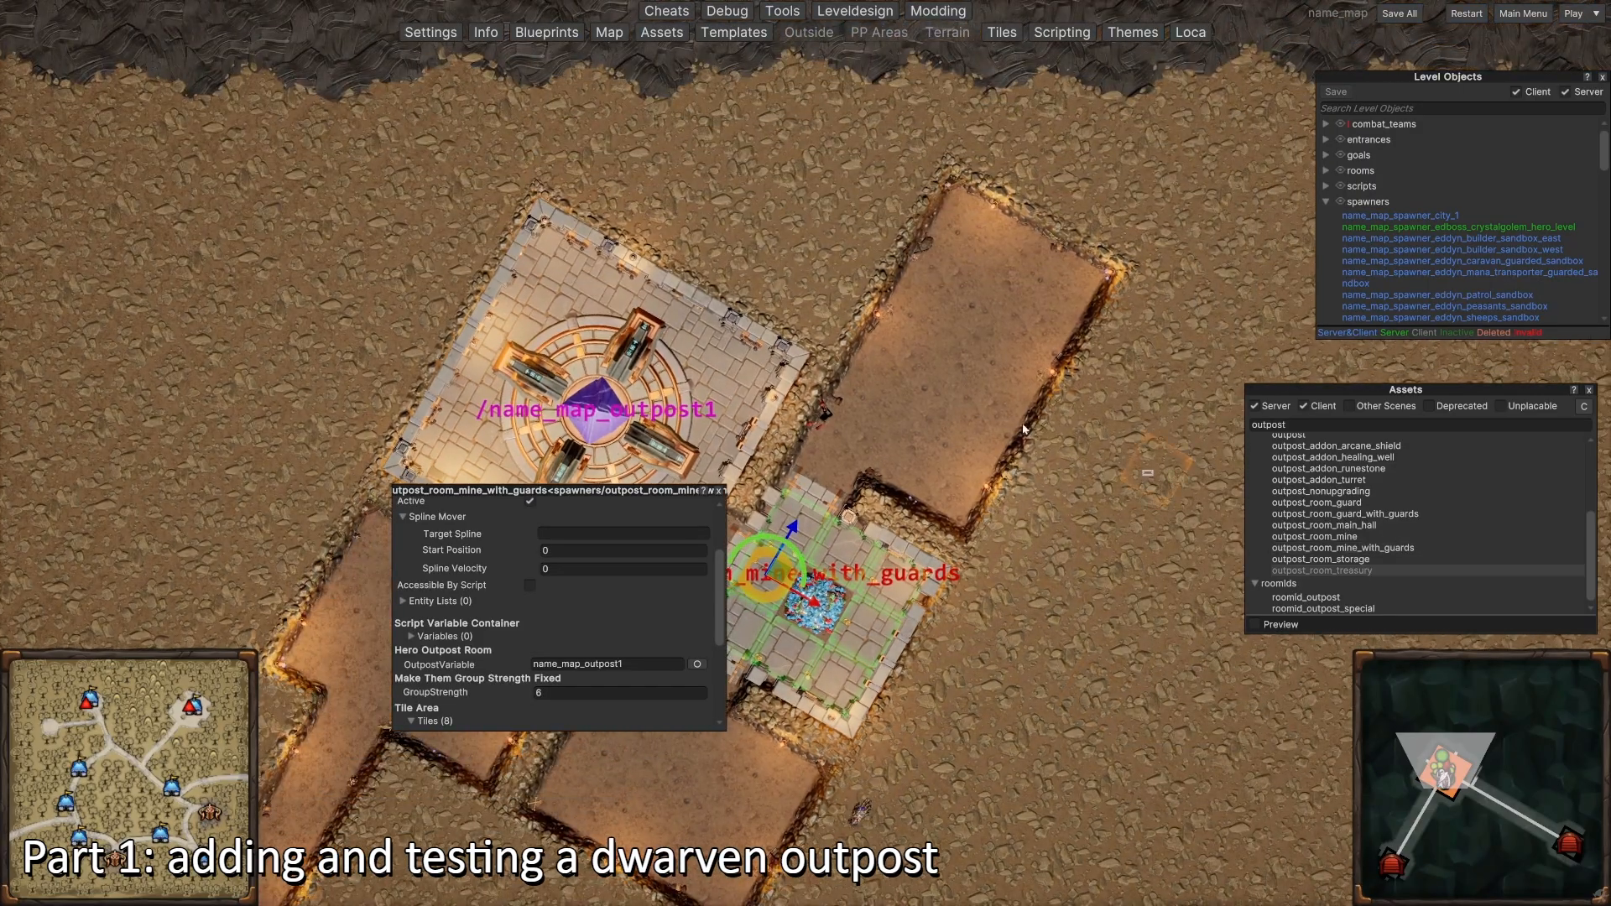
left_click(945, 366)
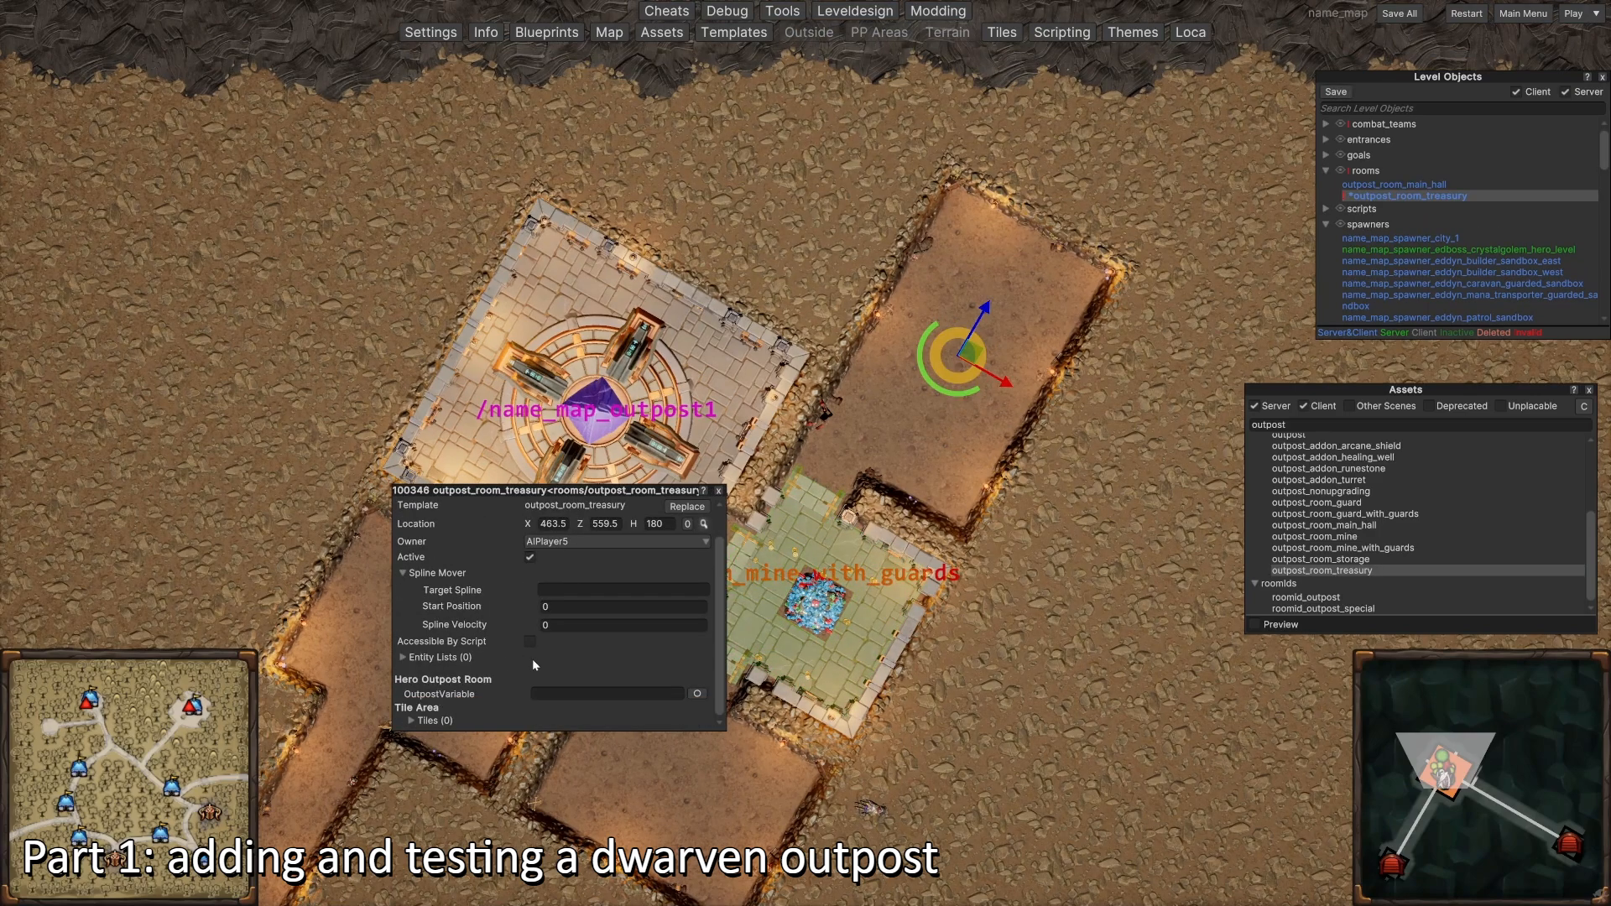
left_click(698, 695)
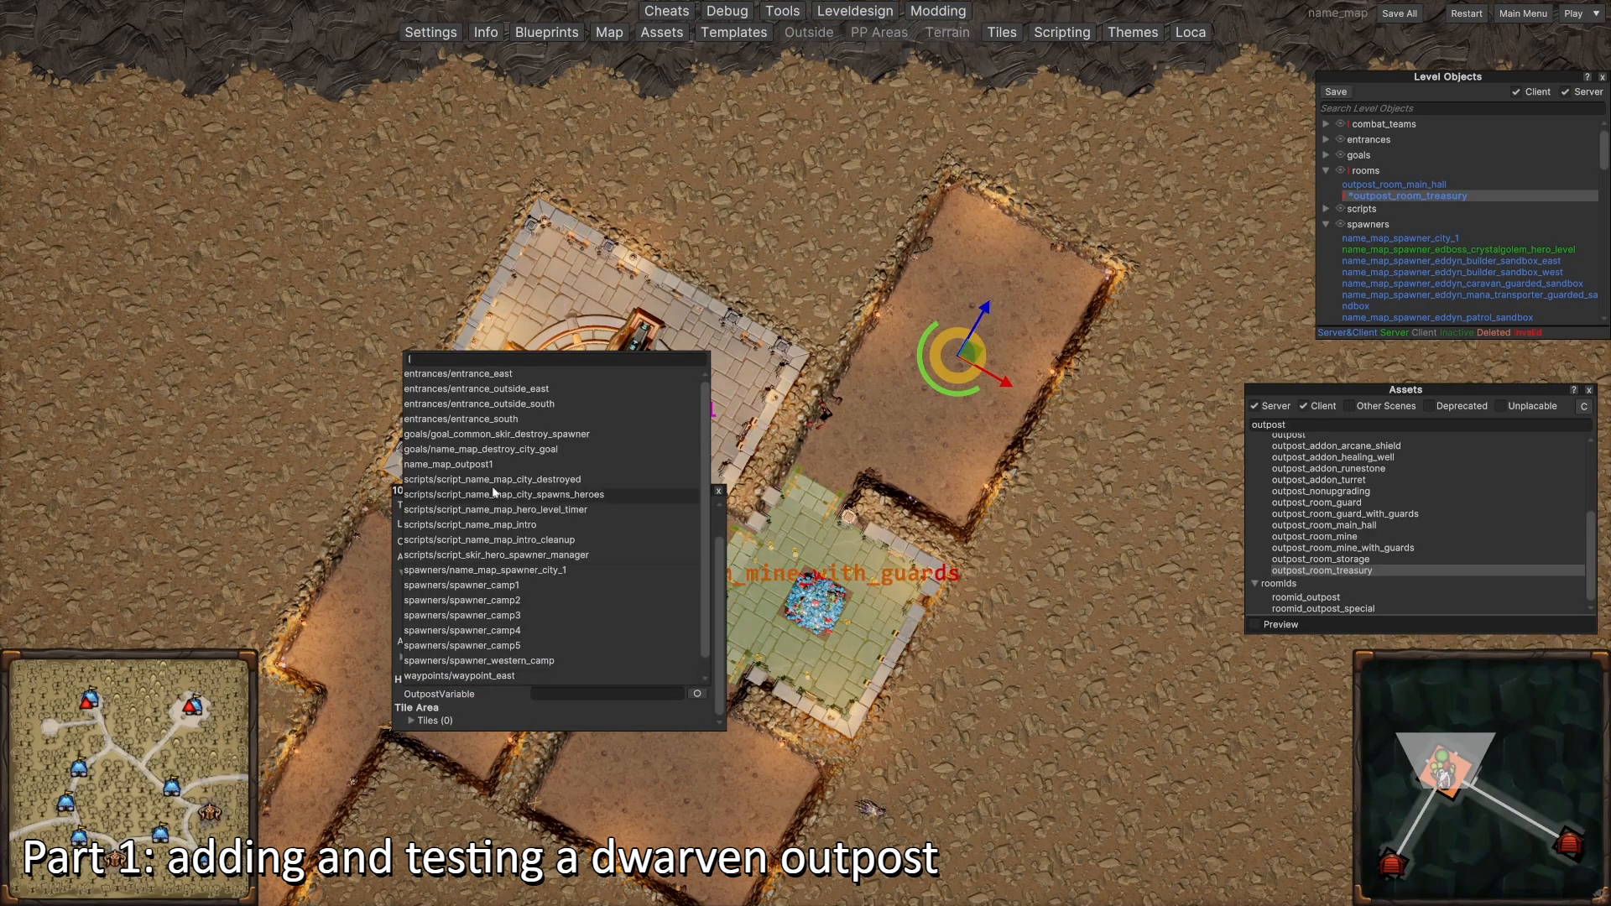
left_click(537, 465)
left_click(412, 720)
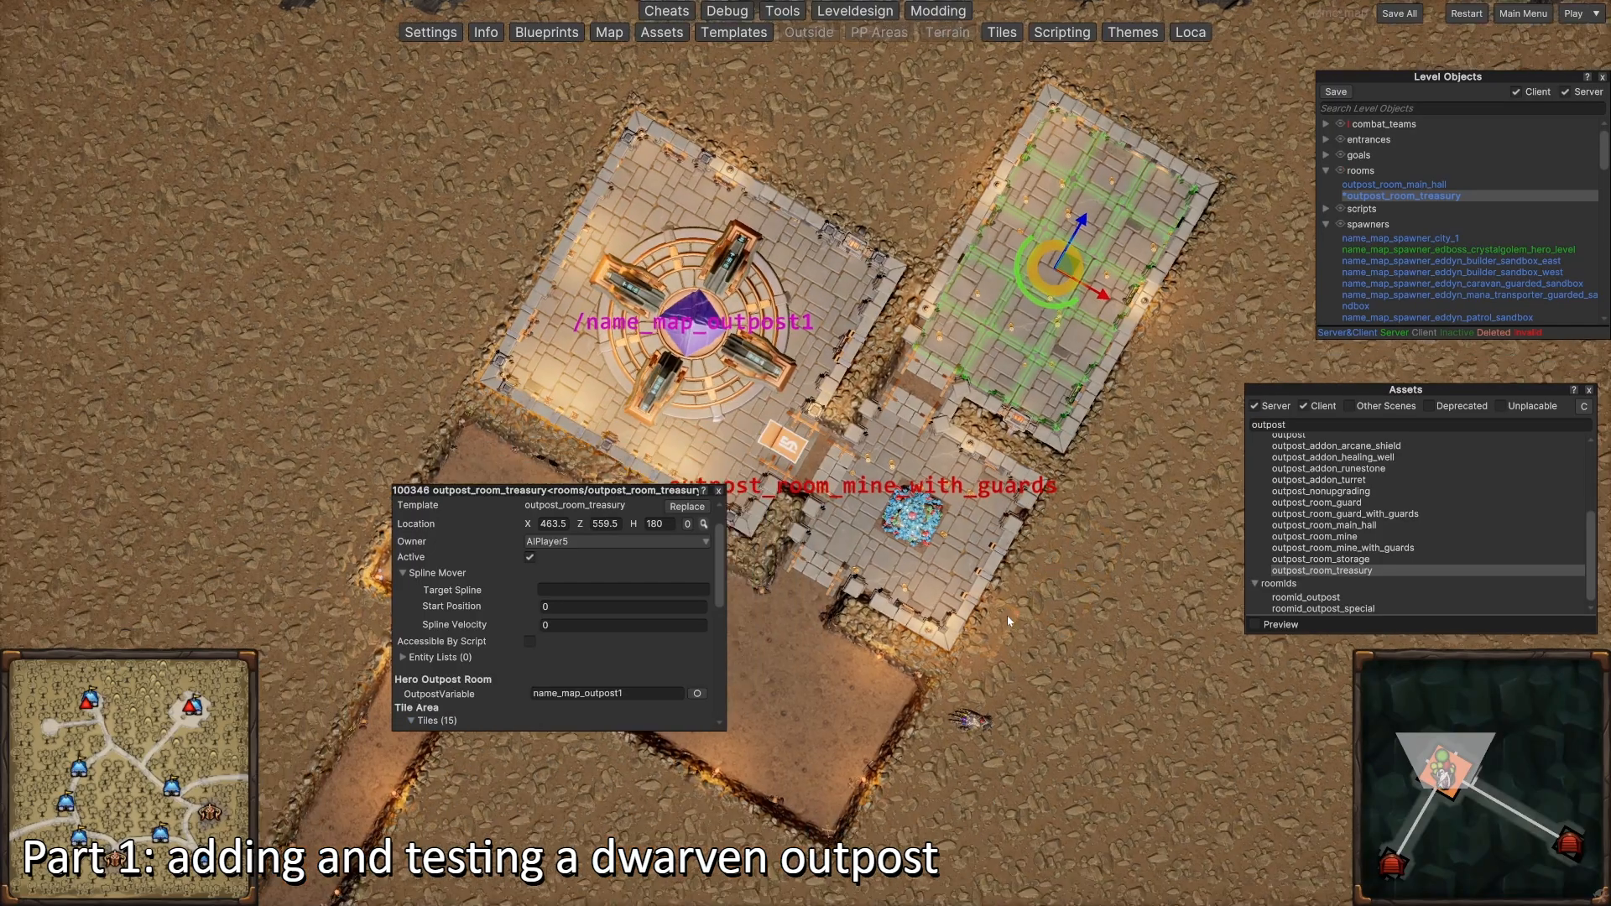
Step: Look over the two remaining dug-out rooms and compare the outpost_room_guard and outpost_room_guard_with_guards assets
key("s")
key("a")
key("d")
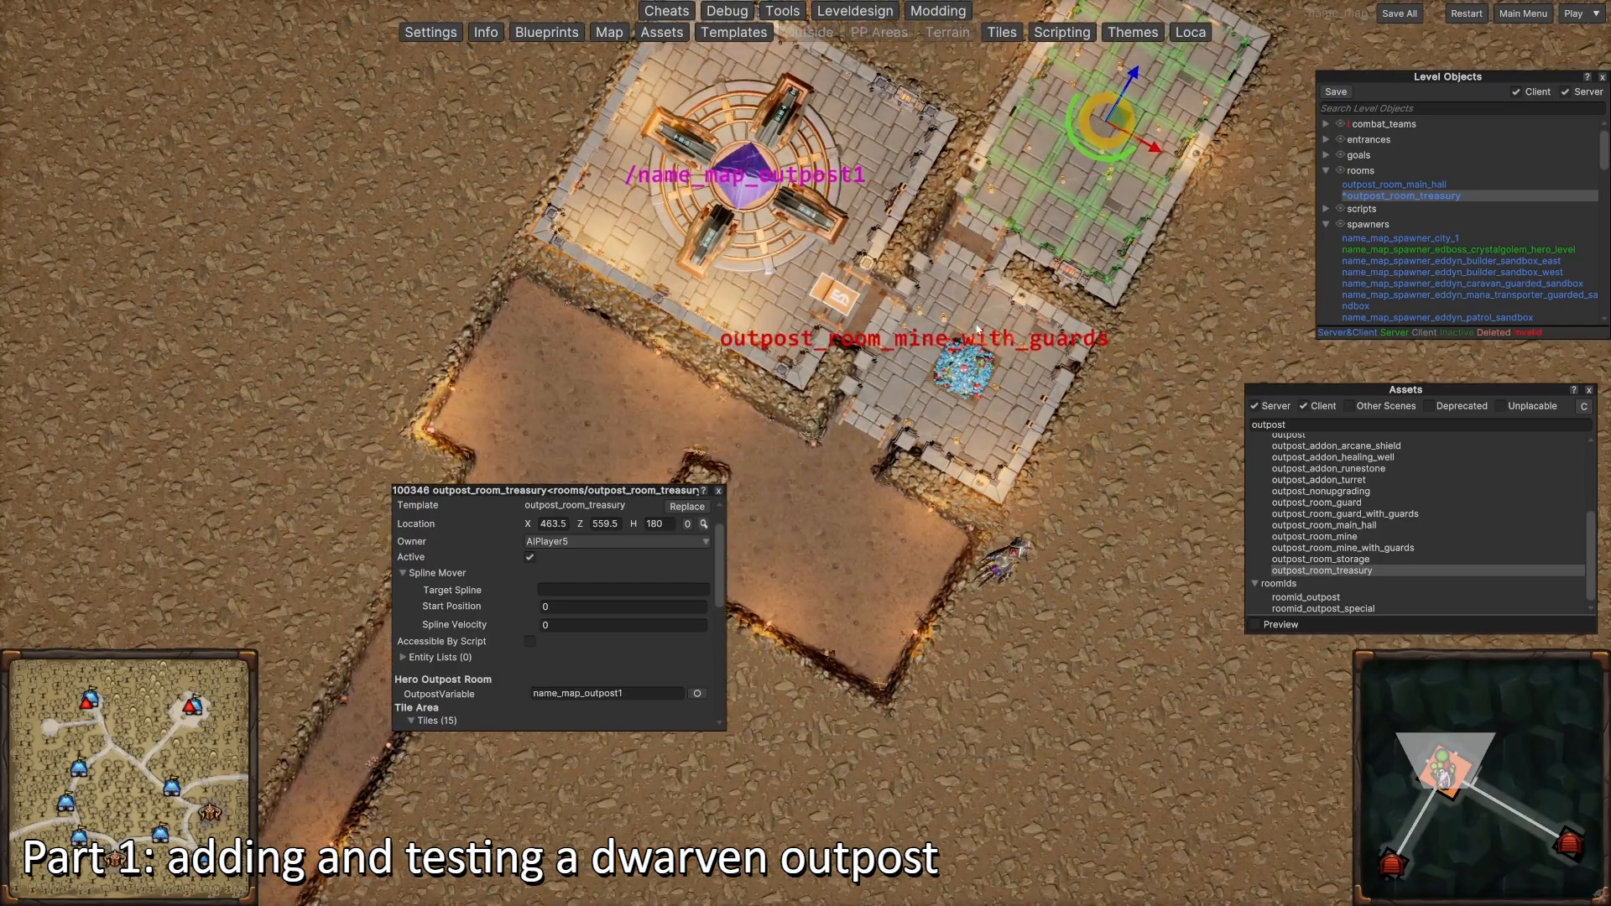
key("w")
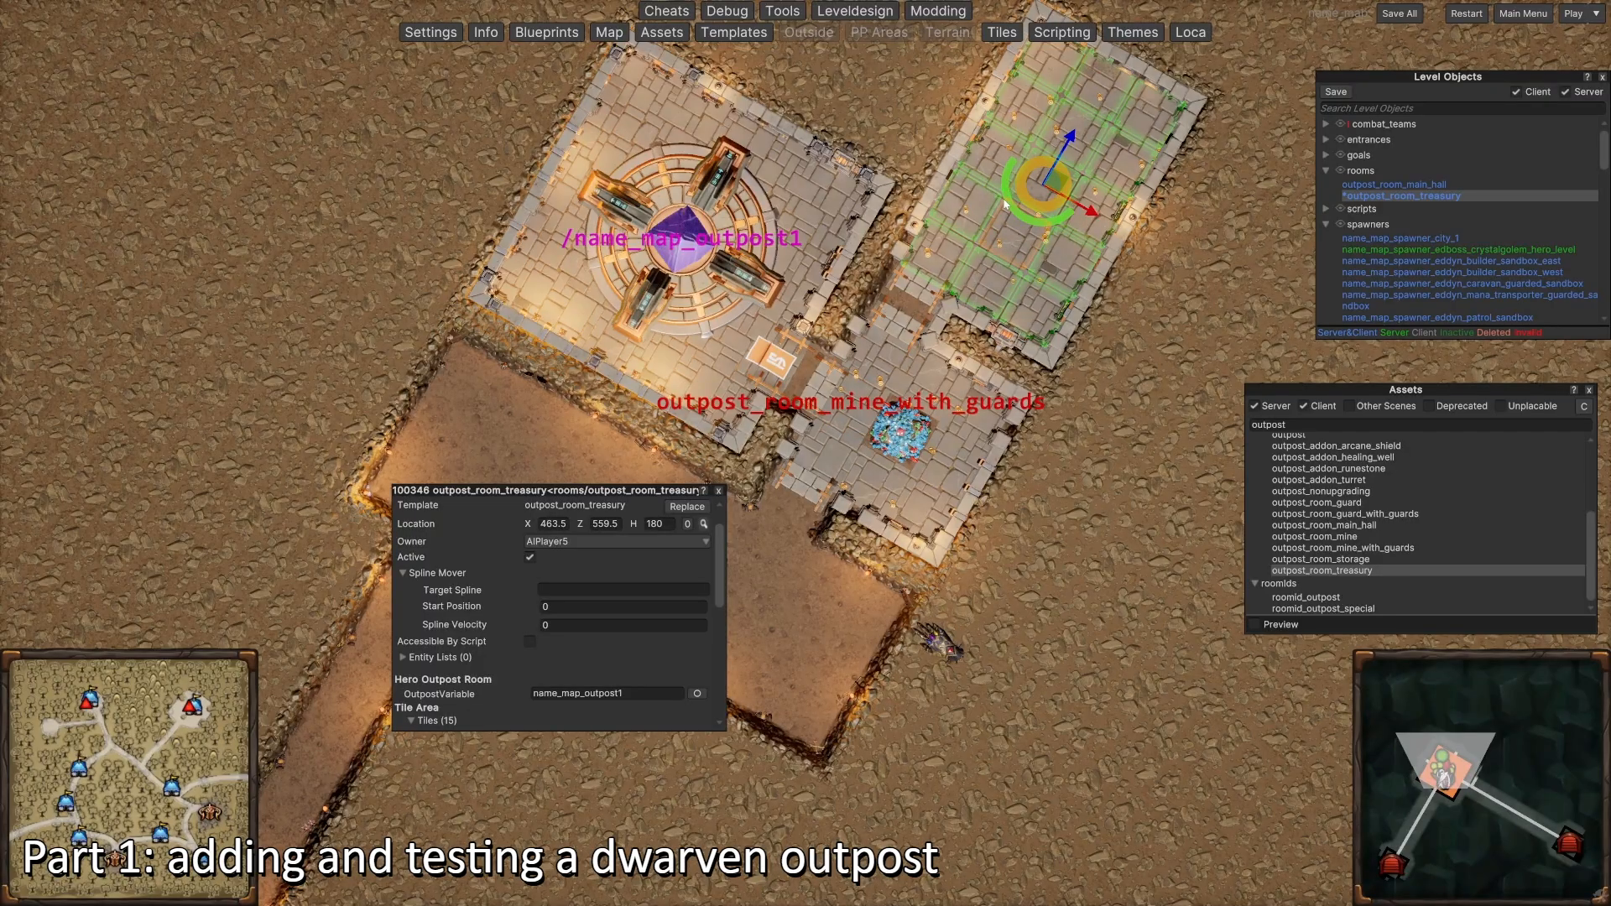
key("s")
key("a")
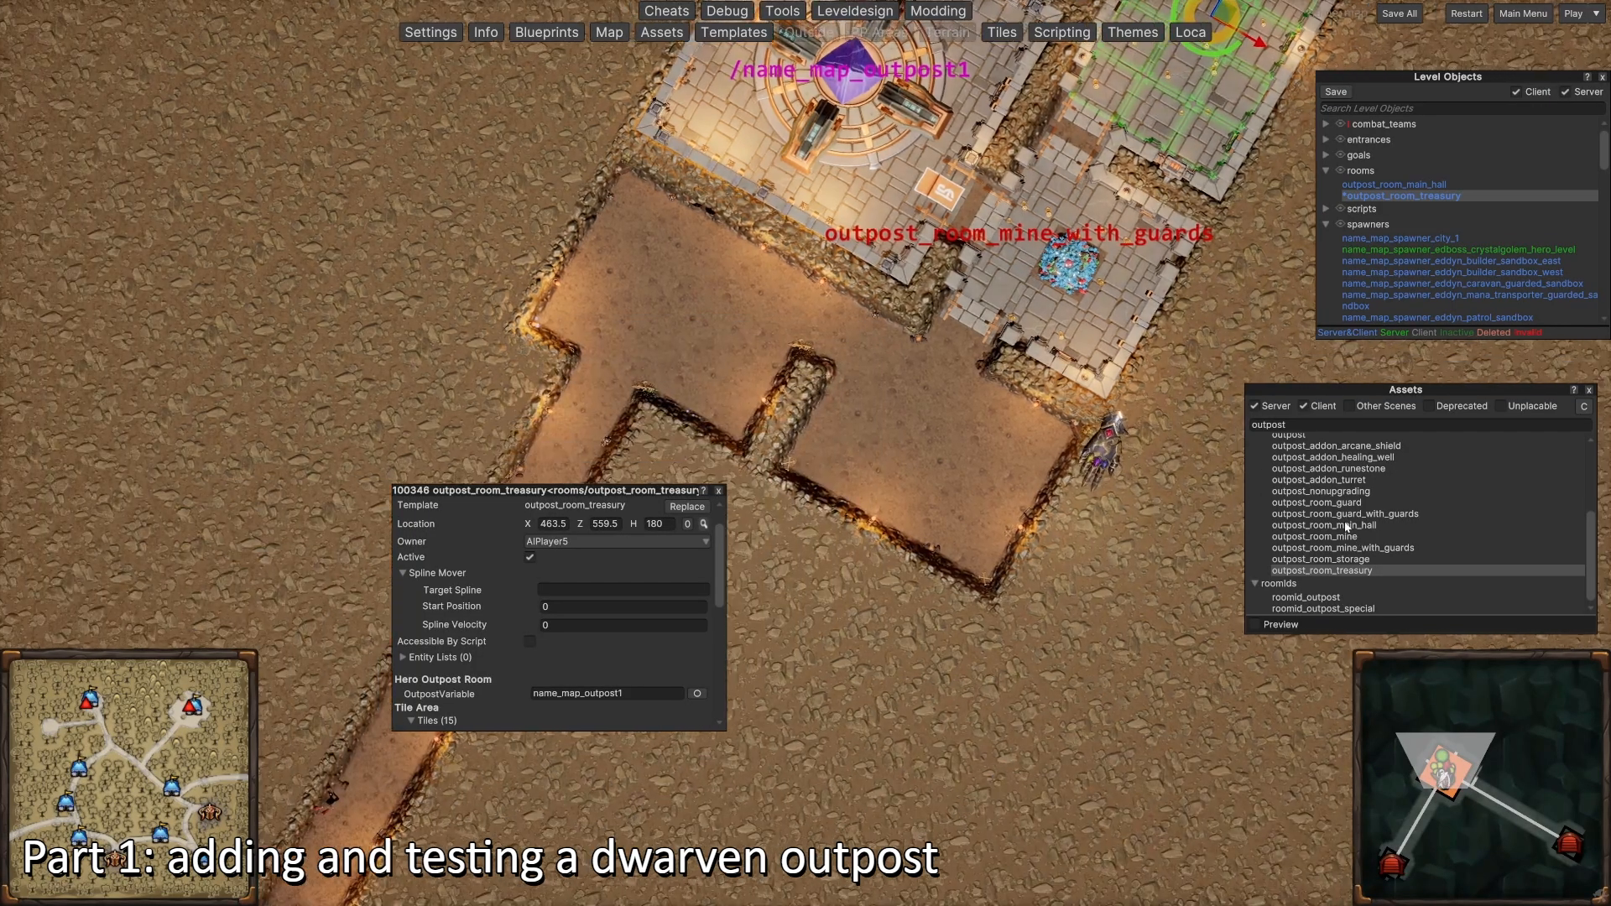
key("w")
key("d")
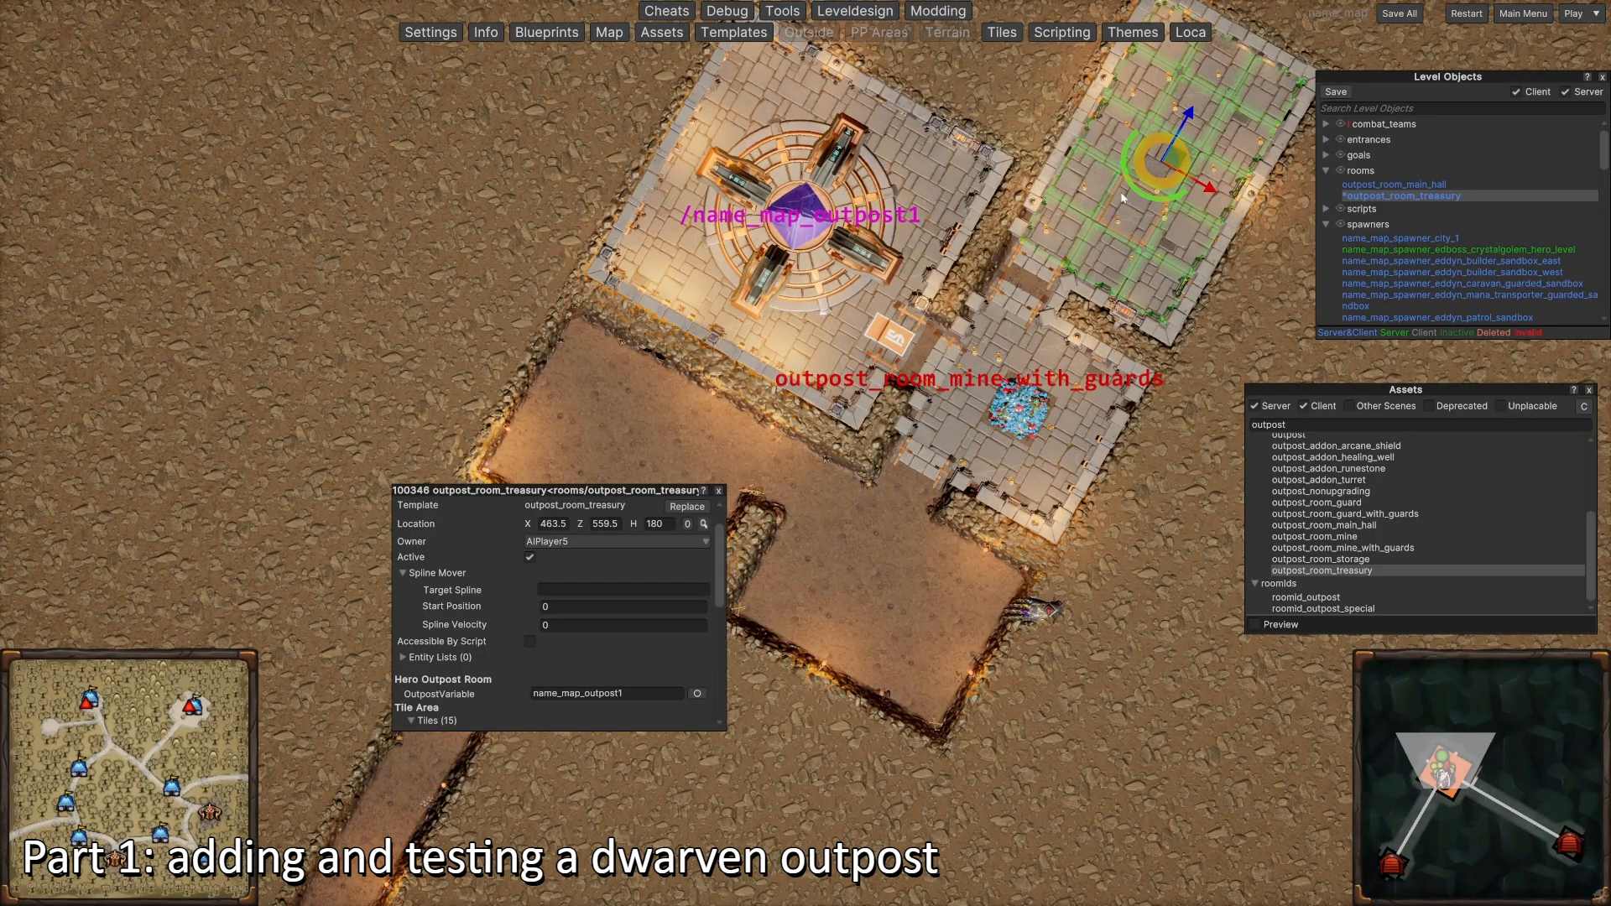
key("s")
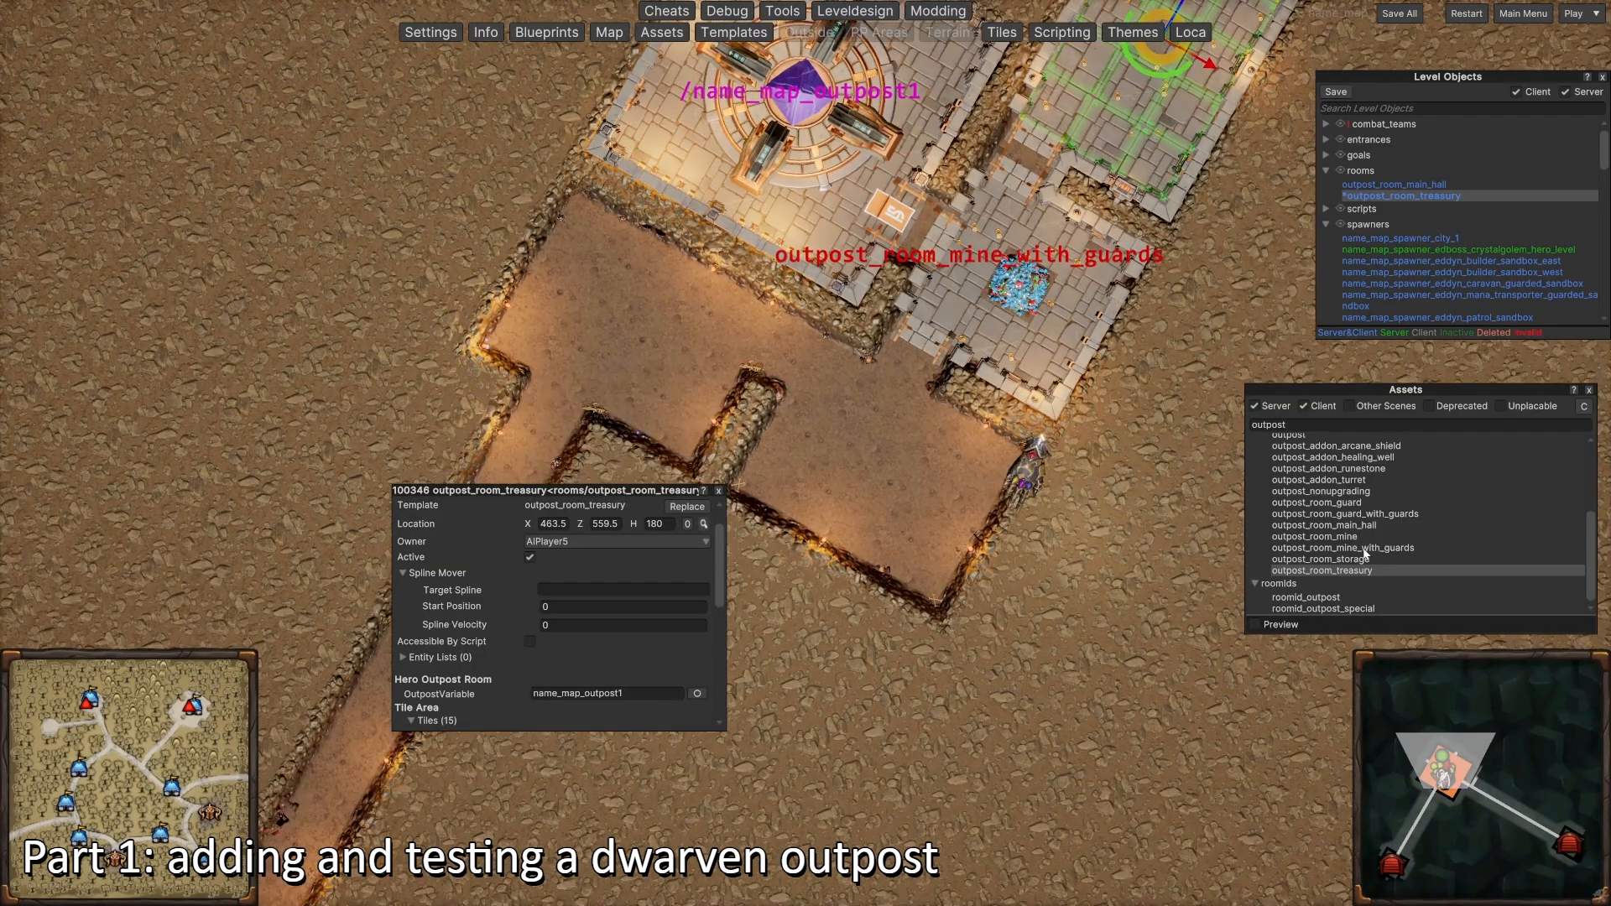
left_click(1342, 509)
key("w")
key("a")
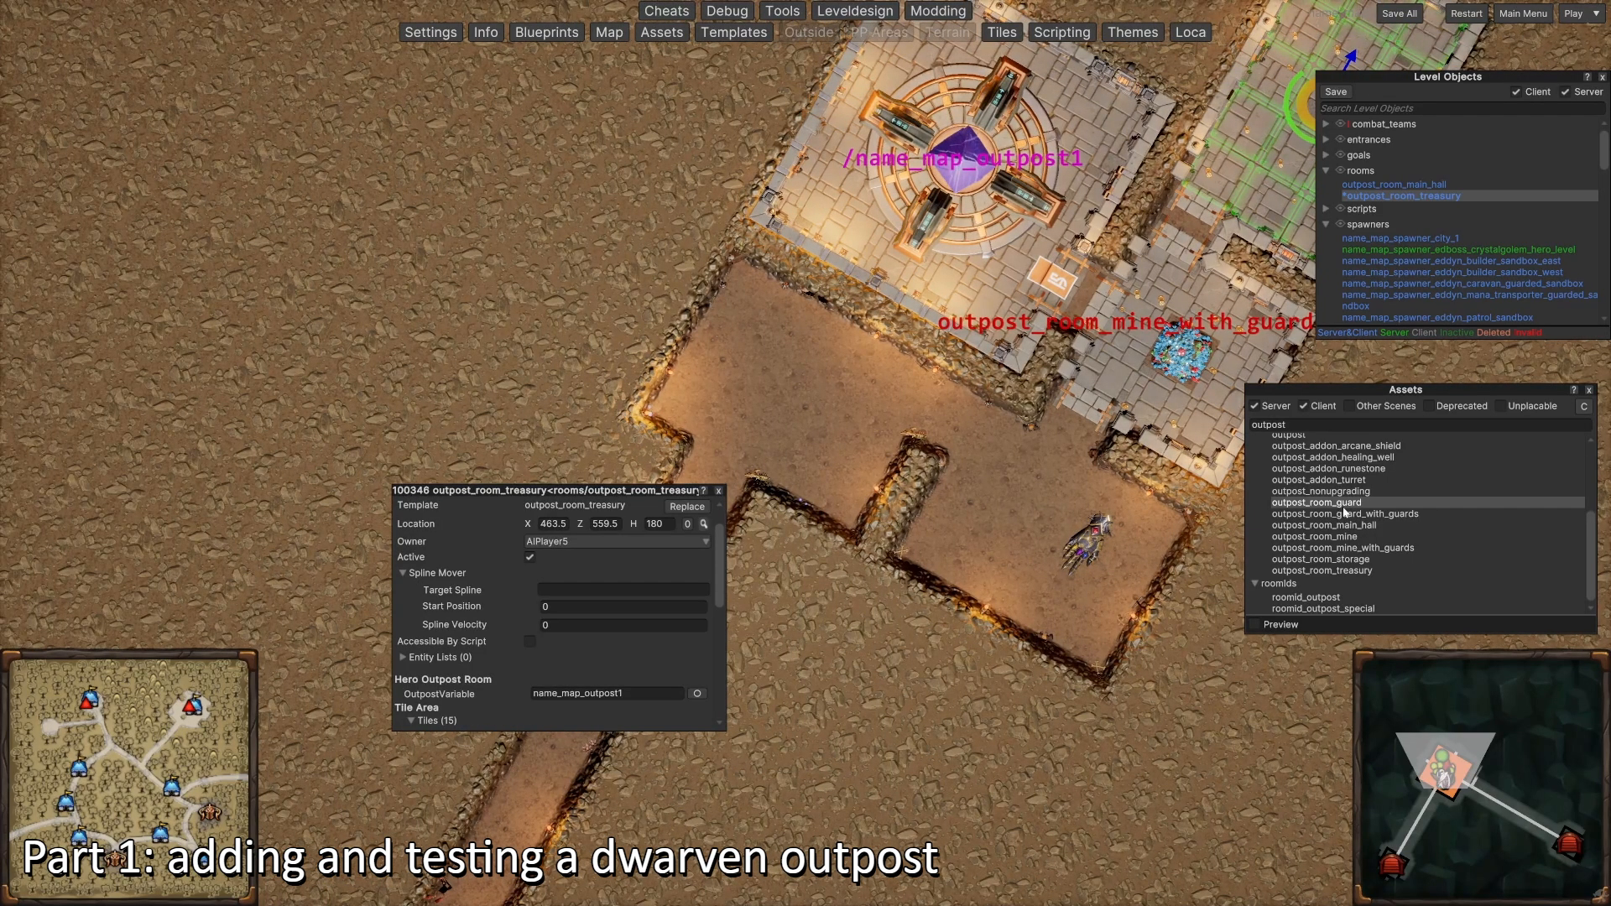
left_click(1345, 514)
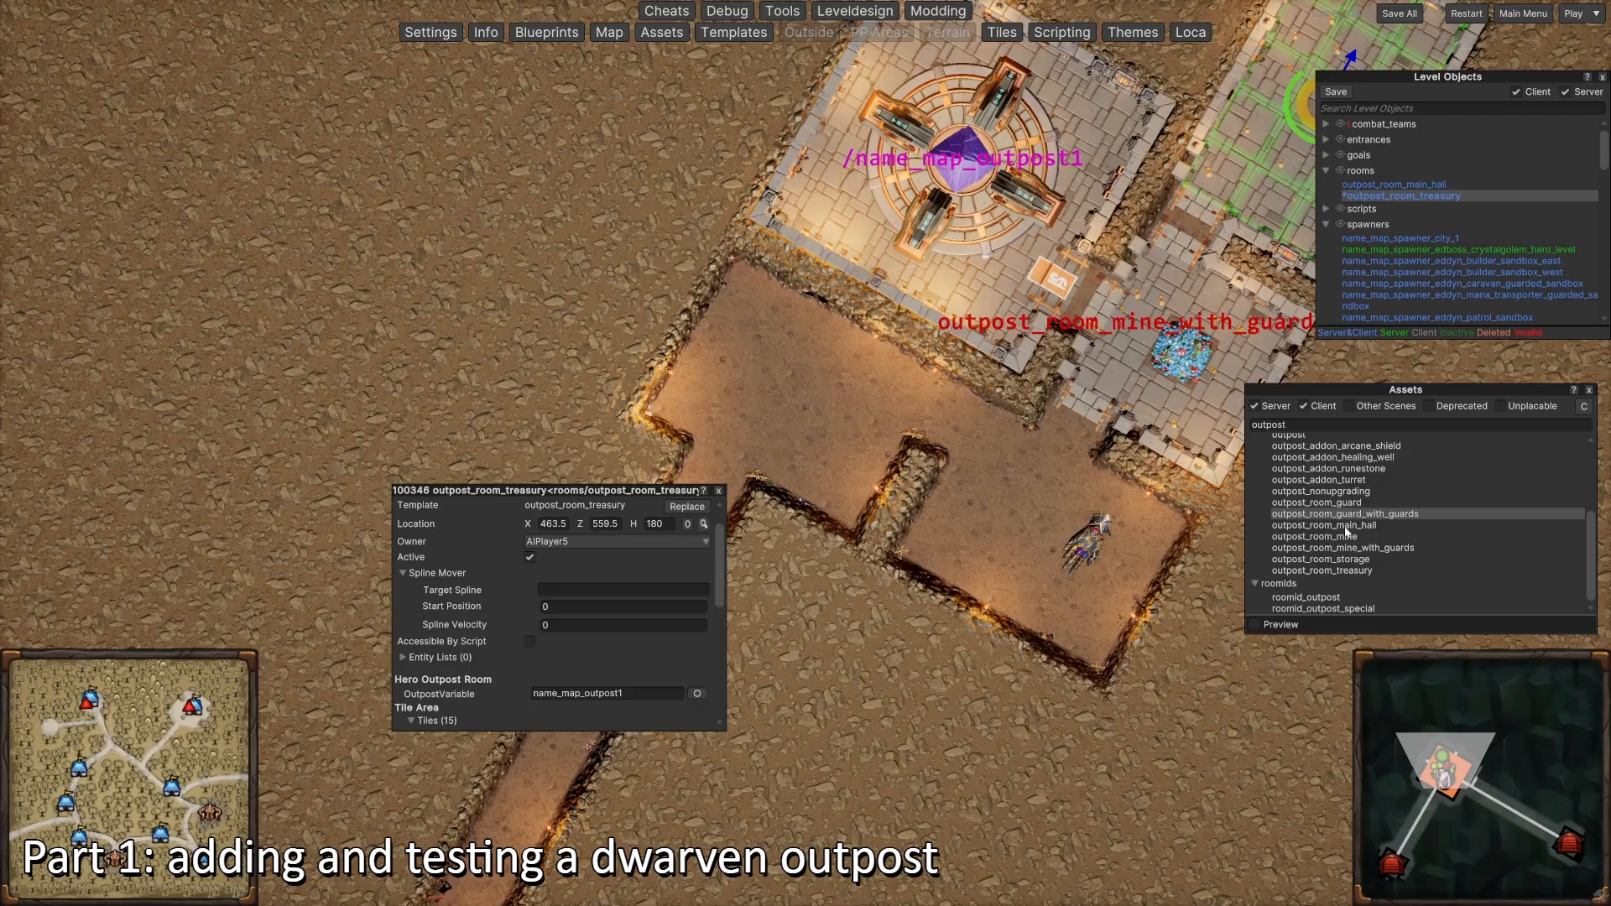
Step: Place outpost_room_guard in the room at the corridor's end, link it to name_map_outpost1 and assign the room's tiles
left_click_drag(1331, 504, 786, 405)
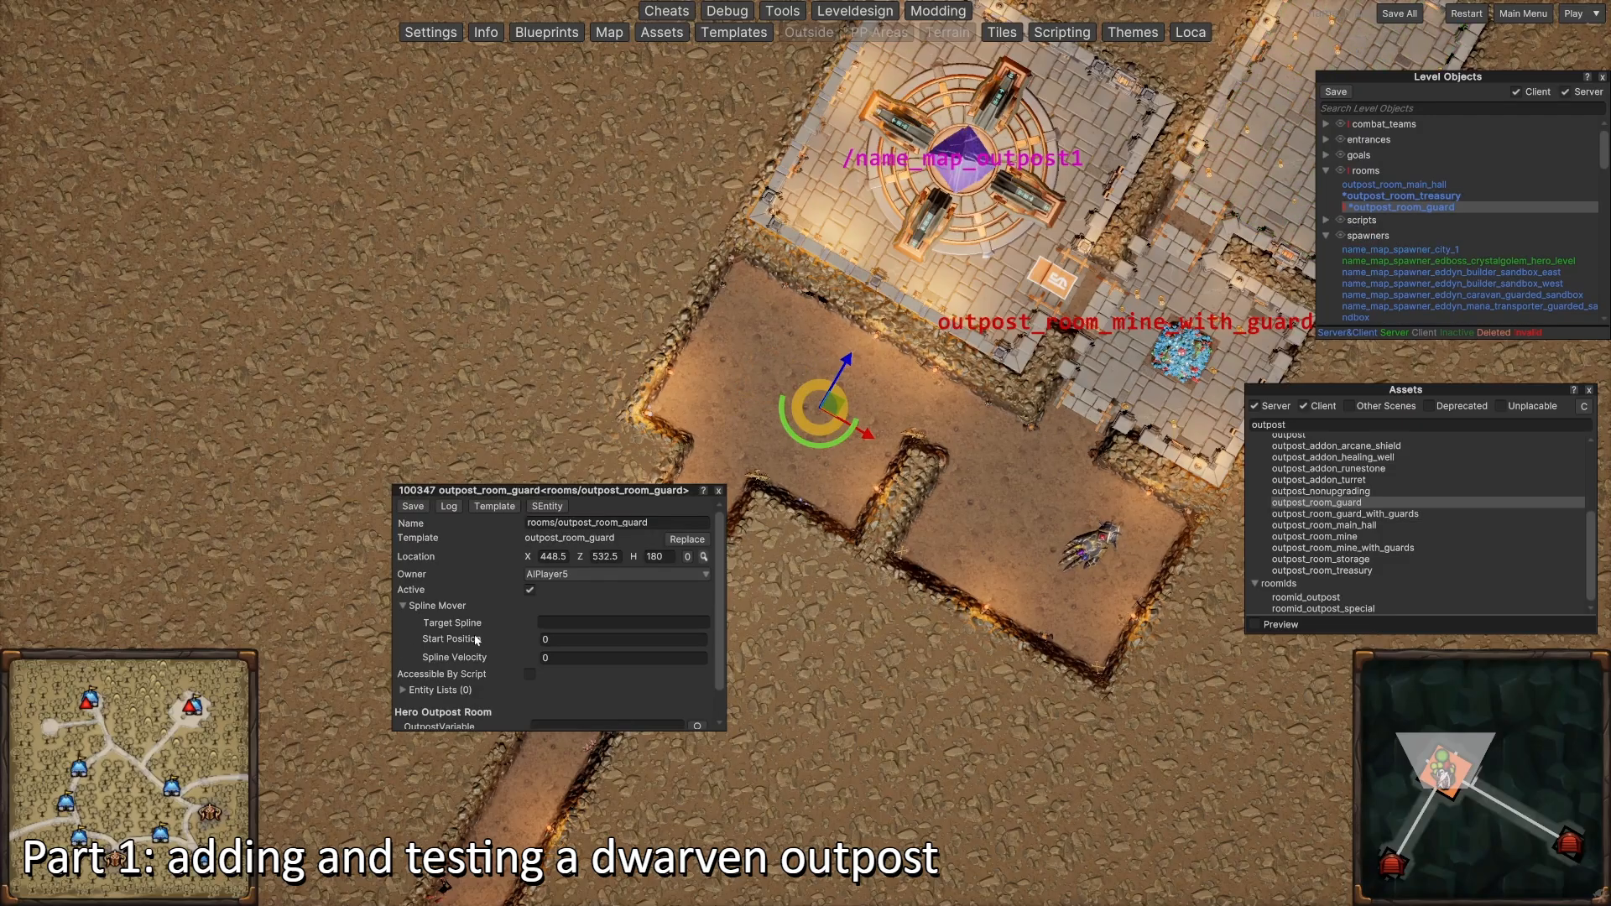
scroll(476, 640, "down", 2)
left_click(587, 693)
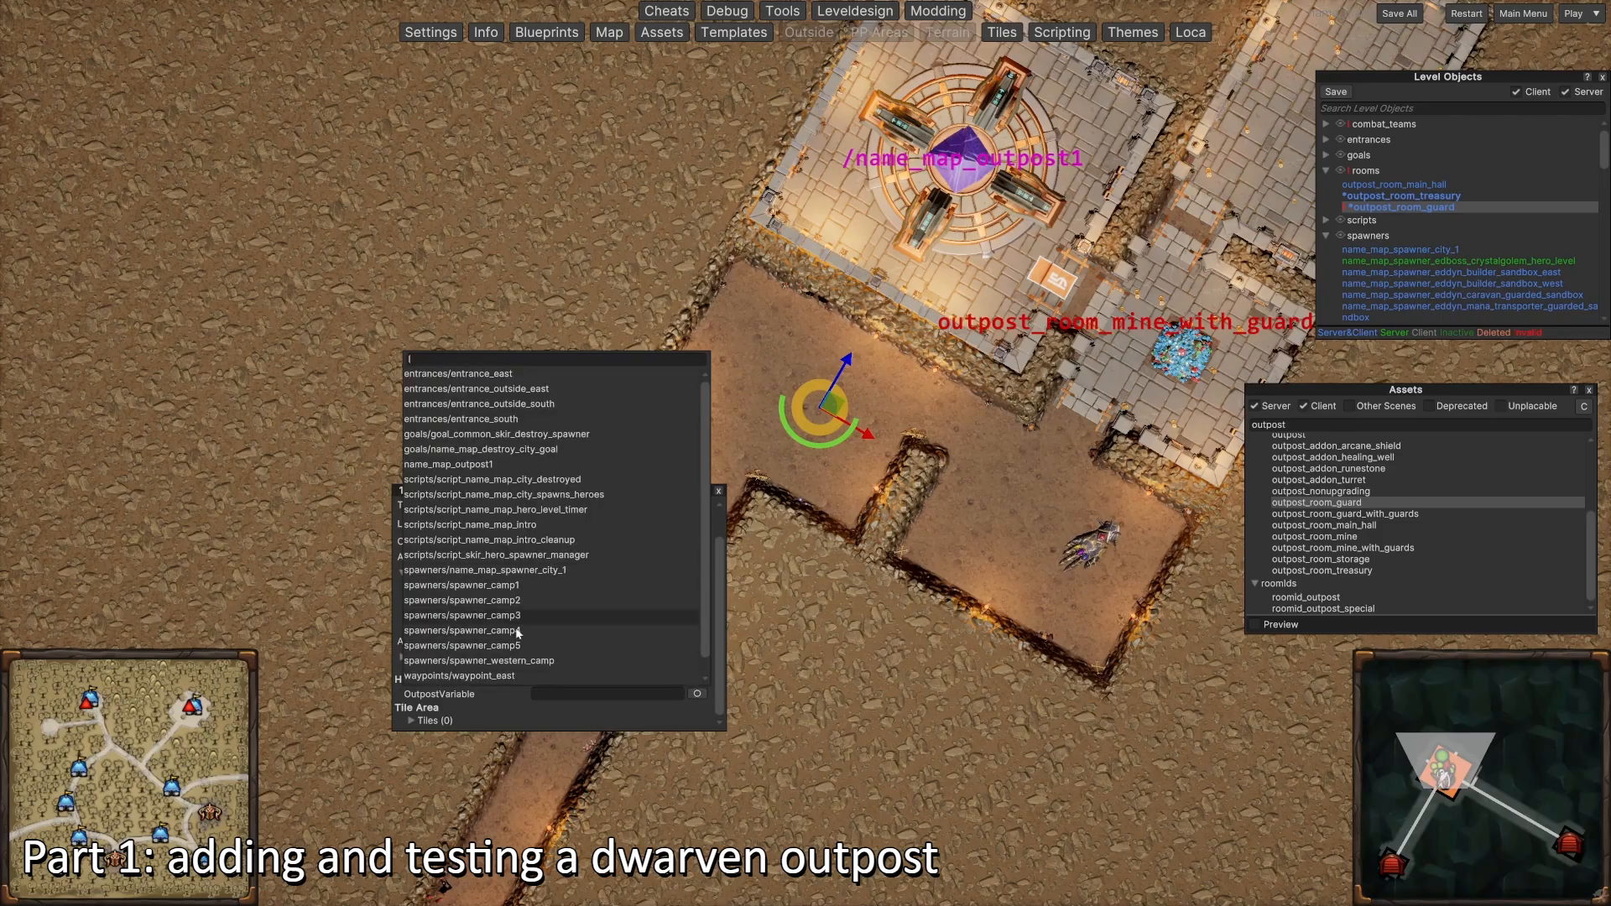
scroll(510, 675, "down", 1)
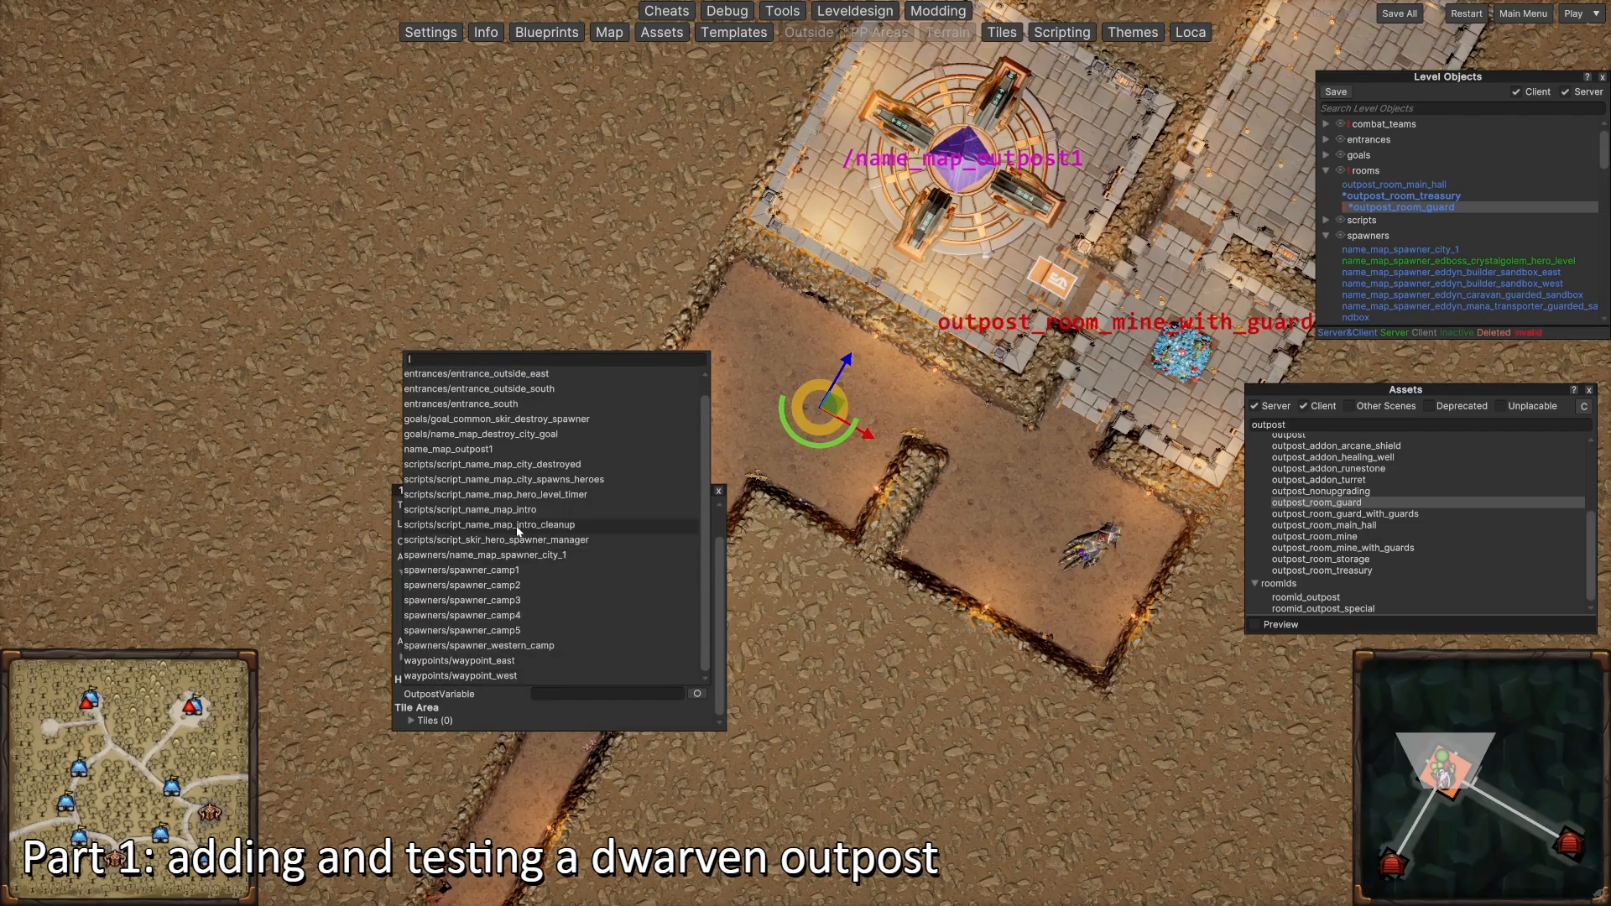
left_click(506, 448)
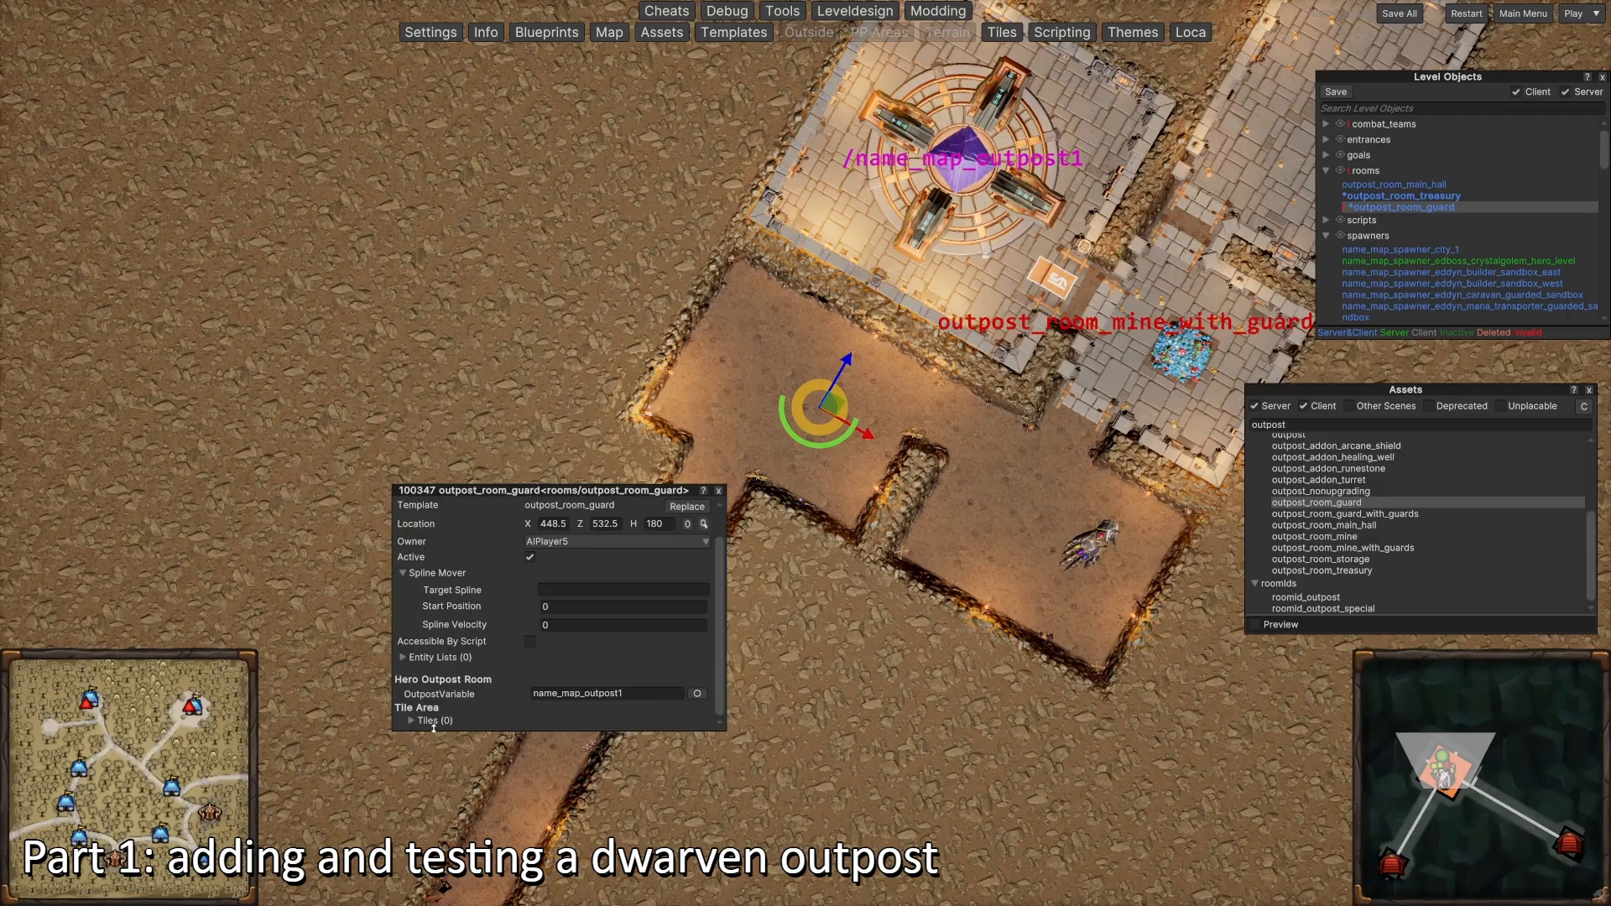
key("d")
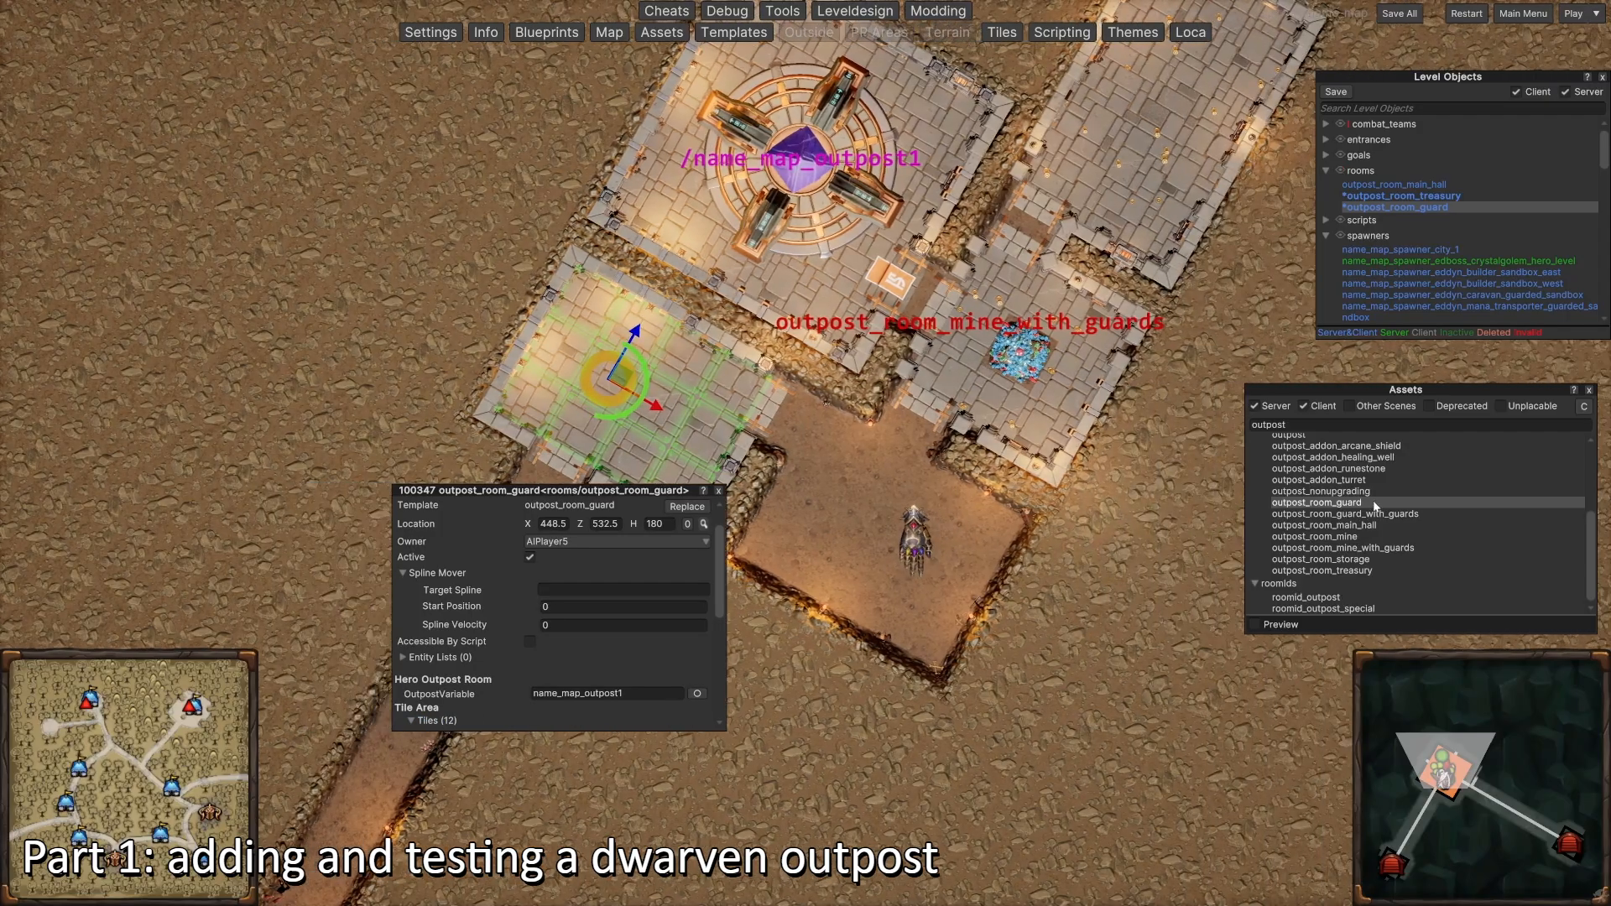
Step: Place a second outpost_room_guard in the remaining dug-out room, link it to name_map_outpost1 and assign the room's tiles
left_click_drag(1373, 504, 906, 550)
scroll(587, 679, "down", 2)
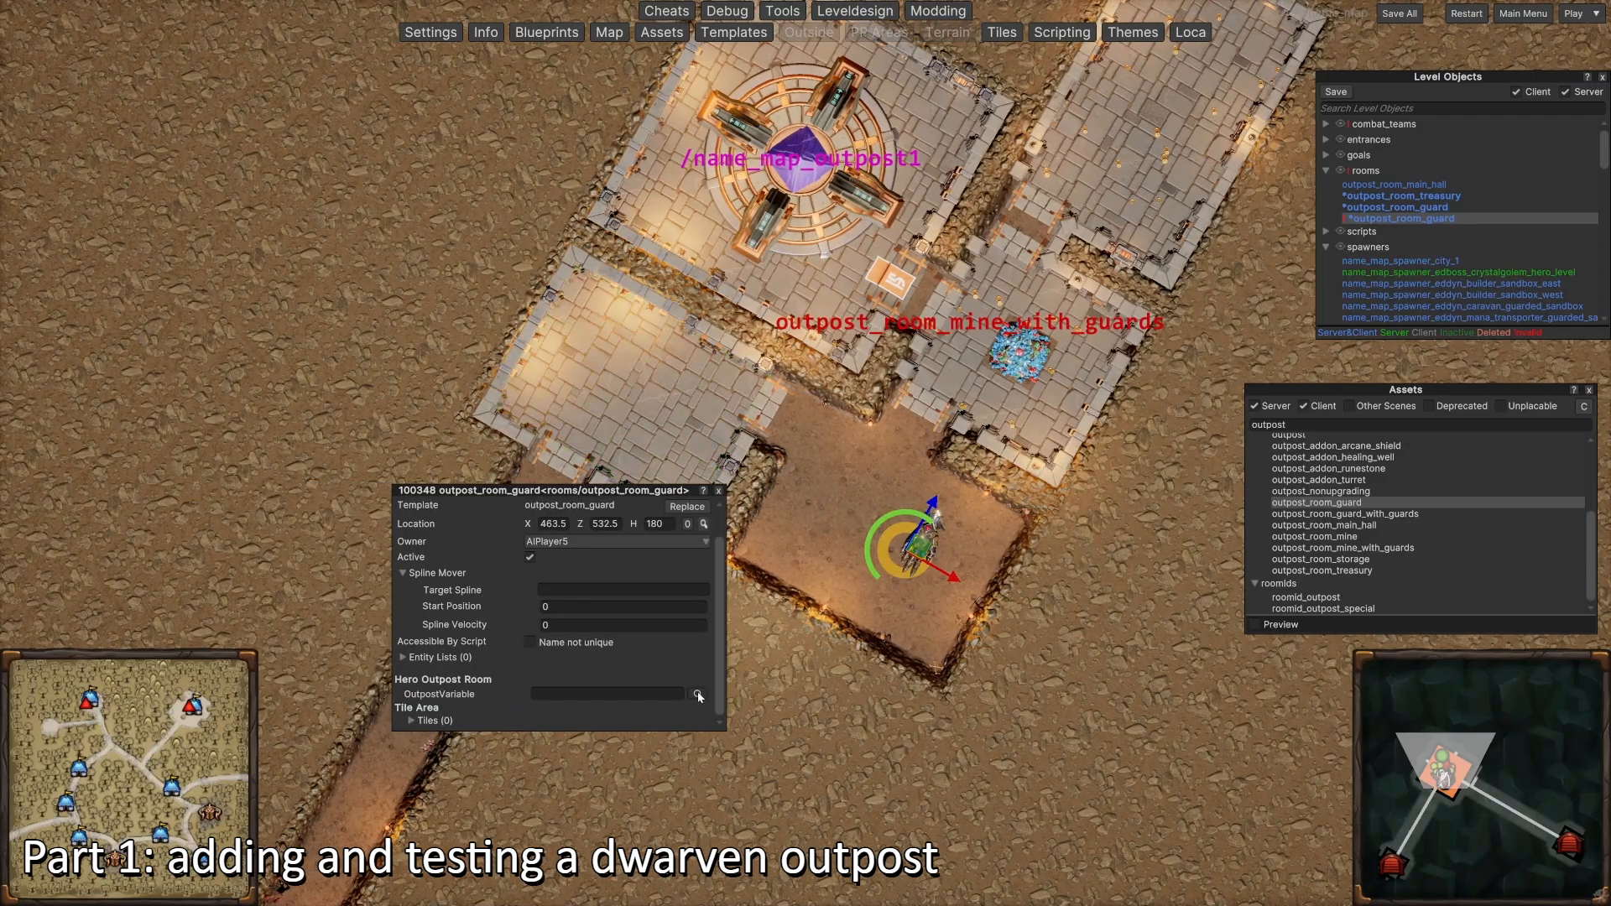
left_click(649, 694)
left_click(513, 465)
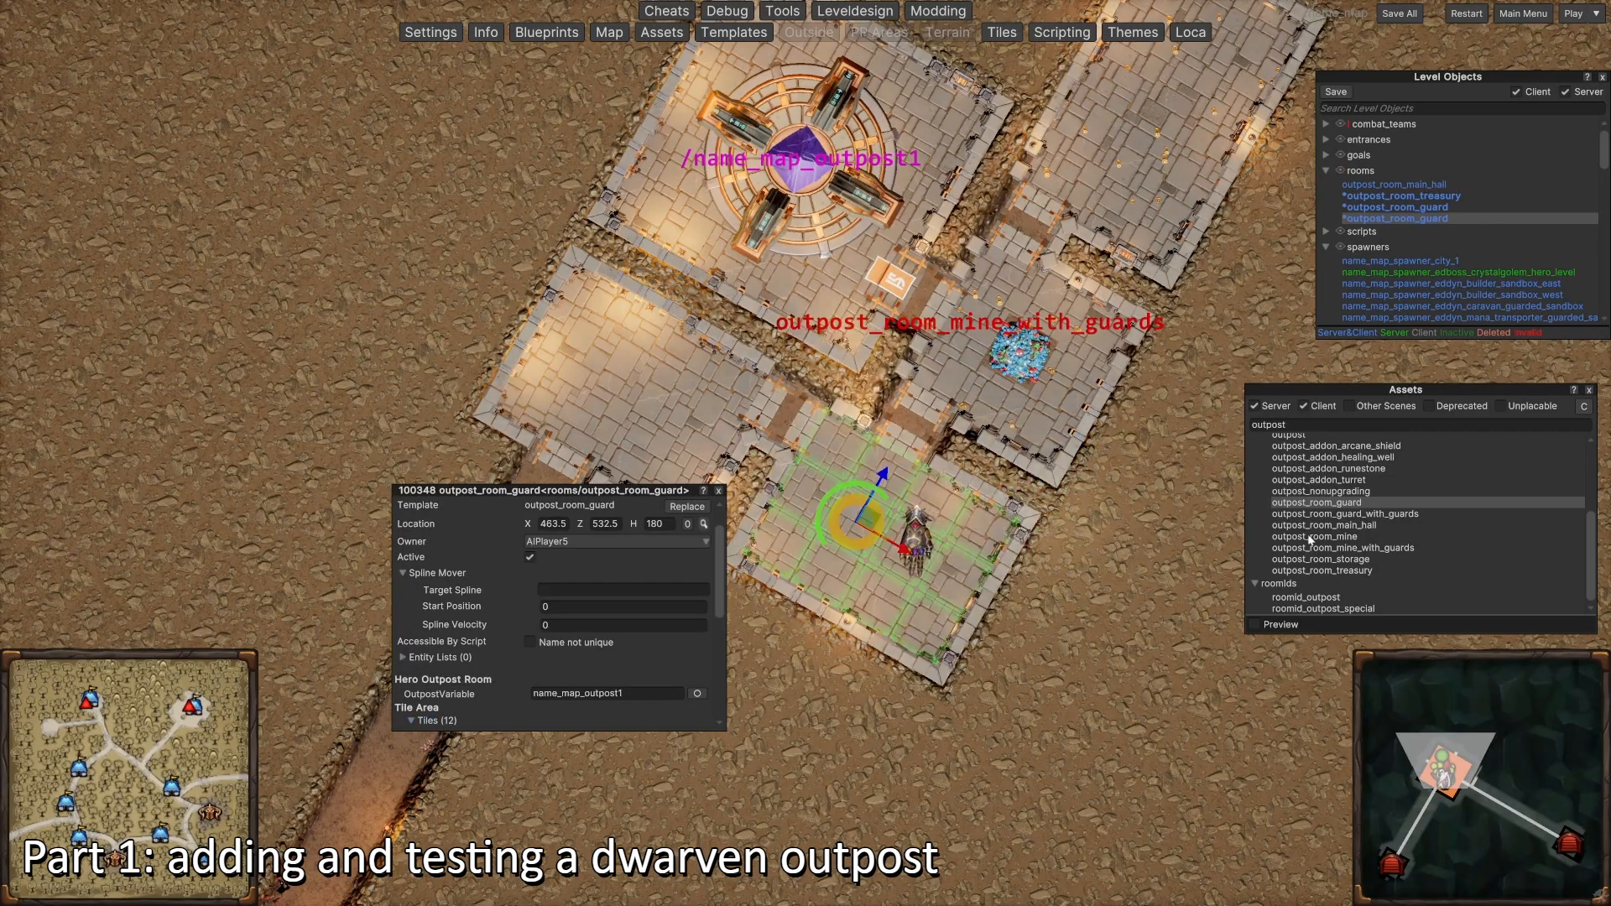
Step: Place outpost_room_guard_with_guards in the guard room at the corridor's end, set its GroupStrength to 10 and link it to name_map_outpost1
key("a")
left_click(941, 391)
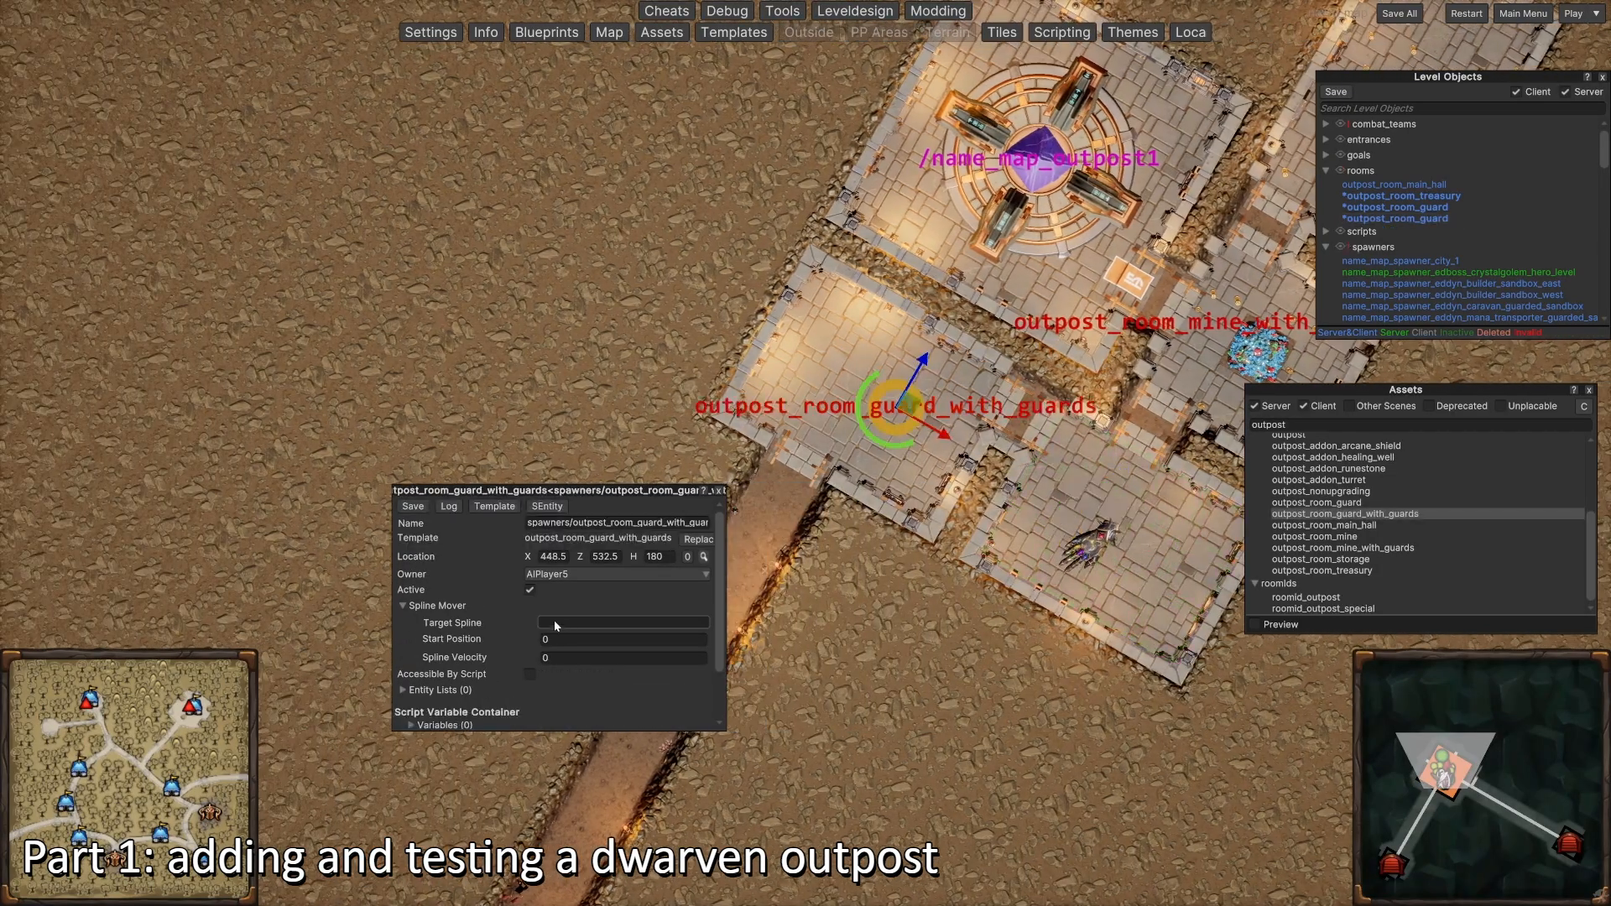
key("d")
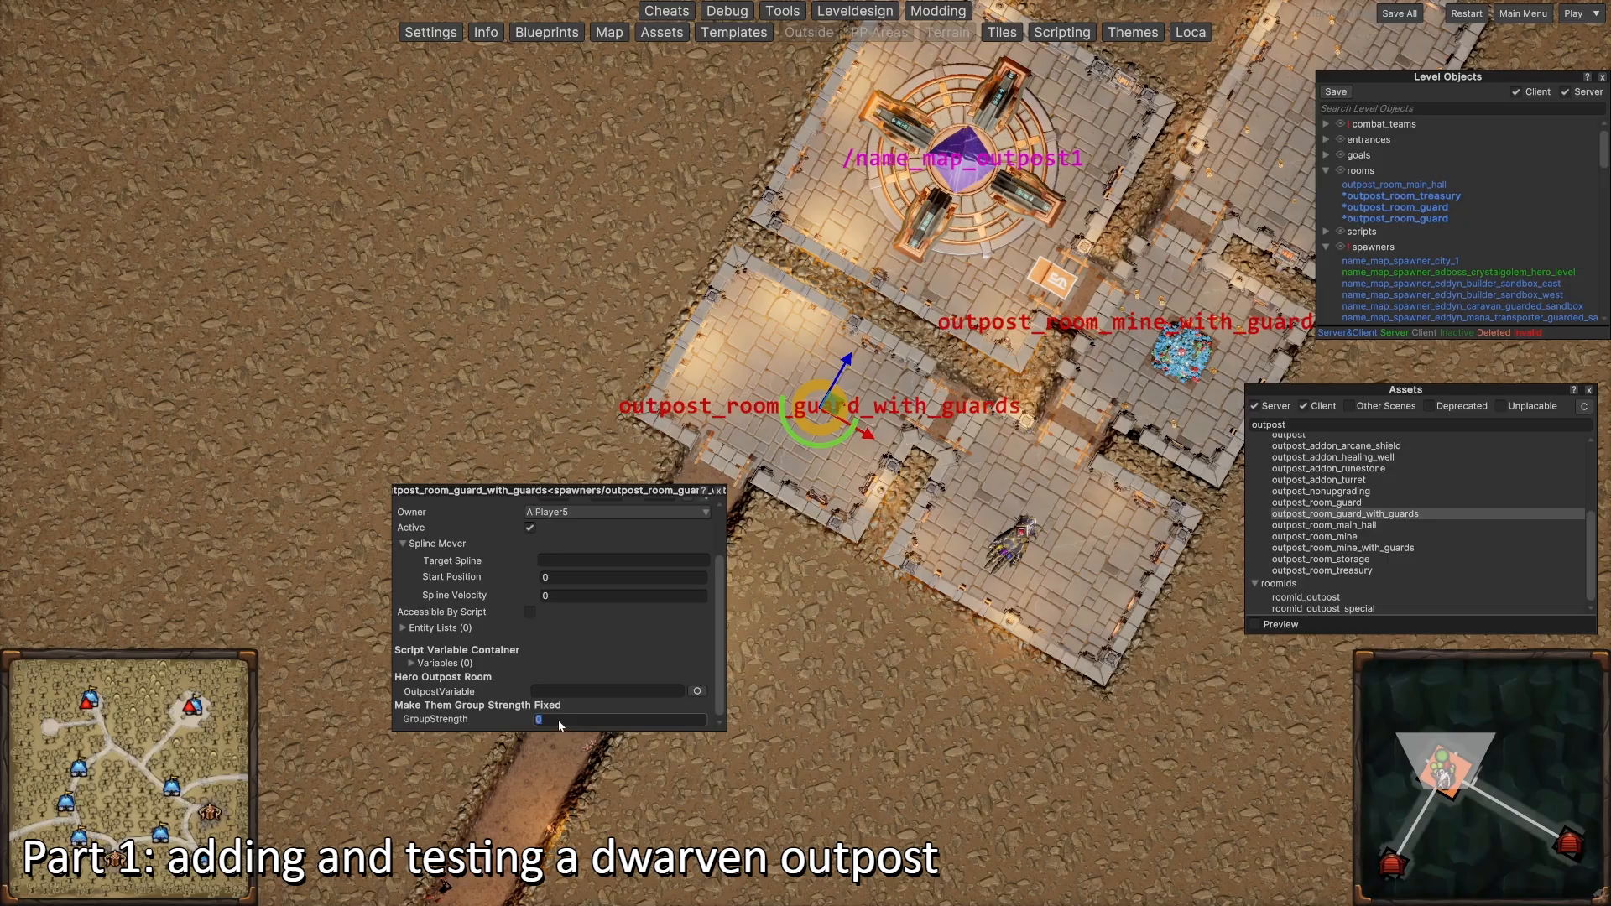
type("10")
left_click(688, 695)
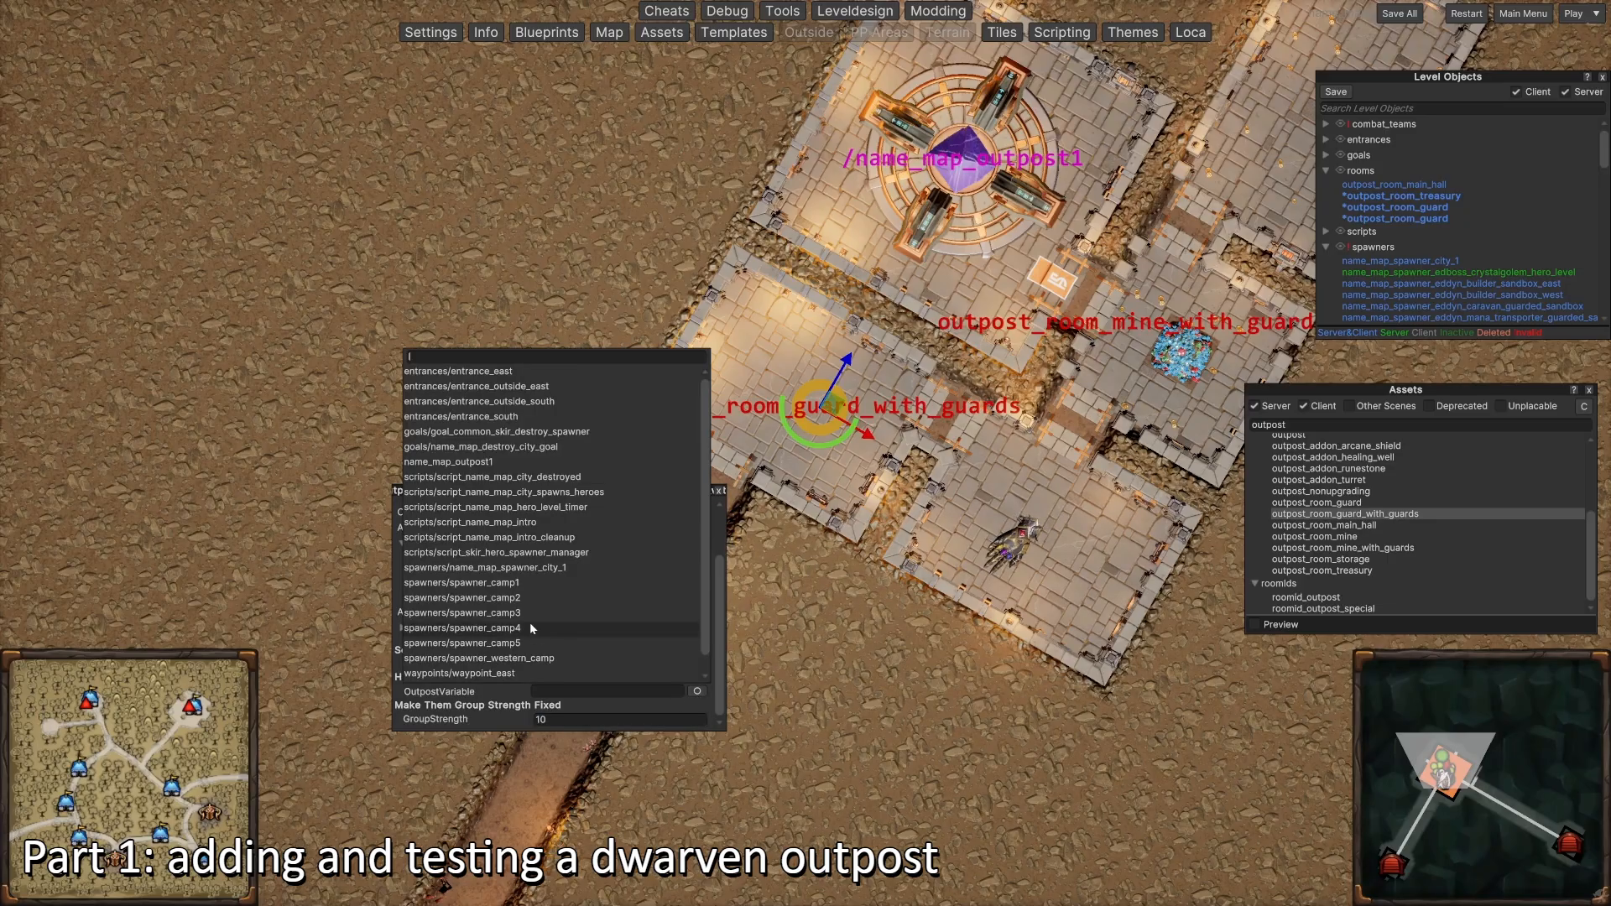
left_click(493, 462)
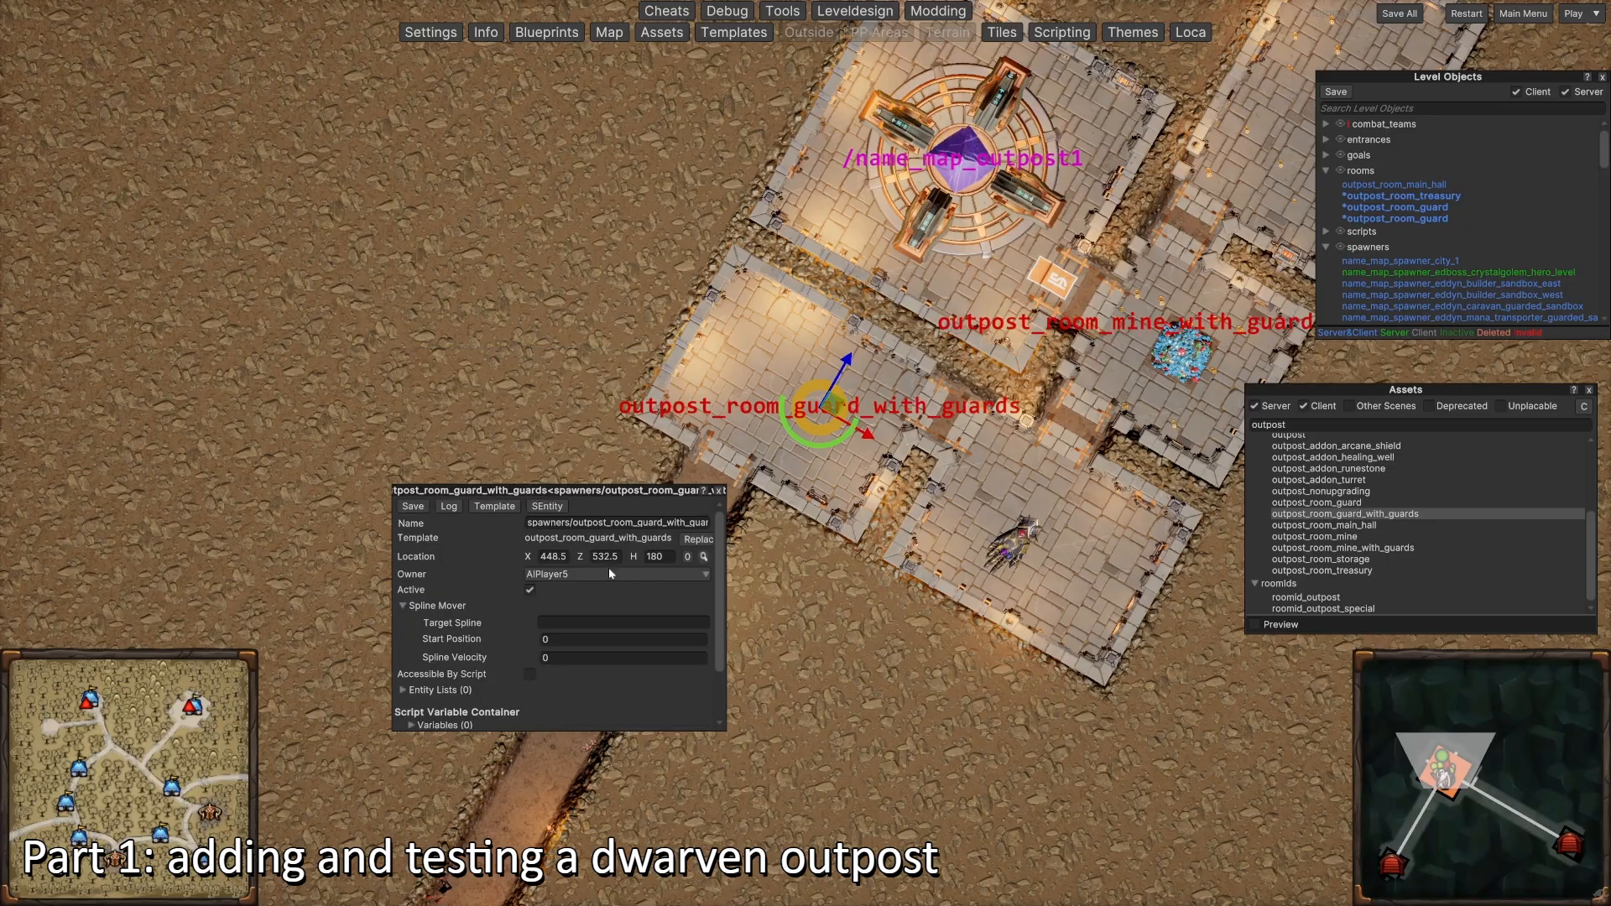
key("d")
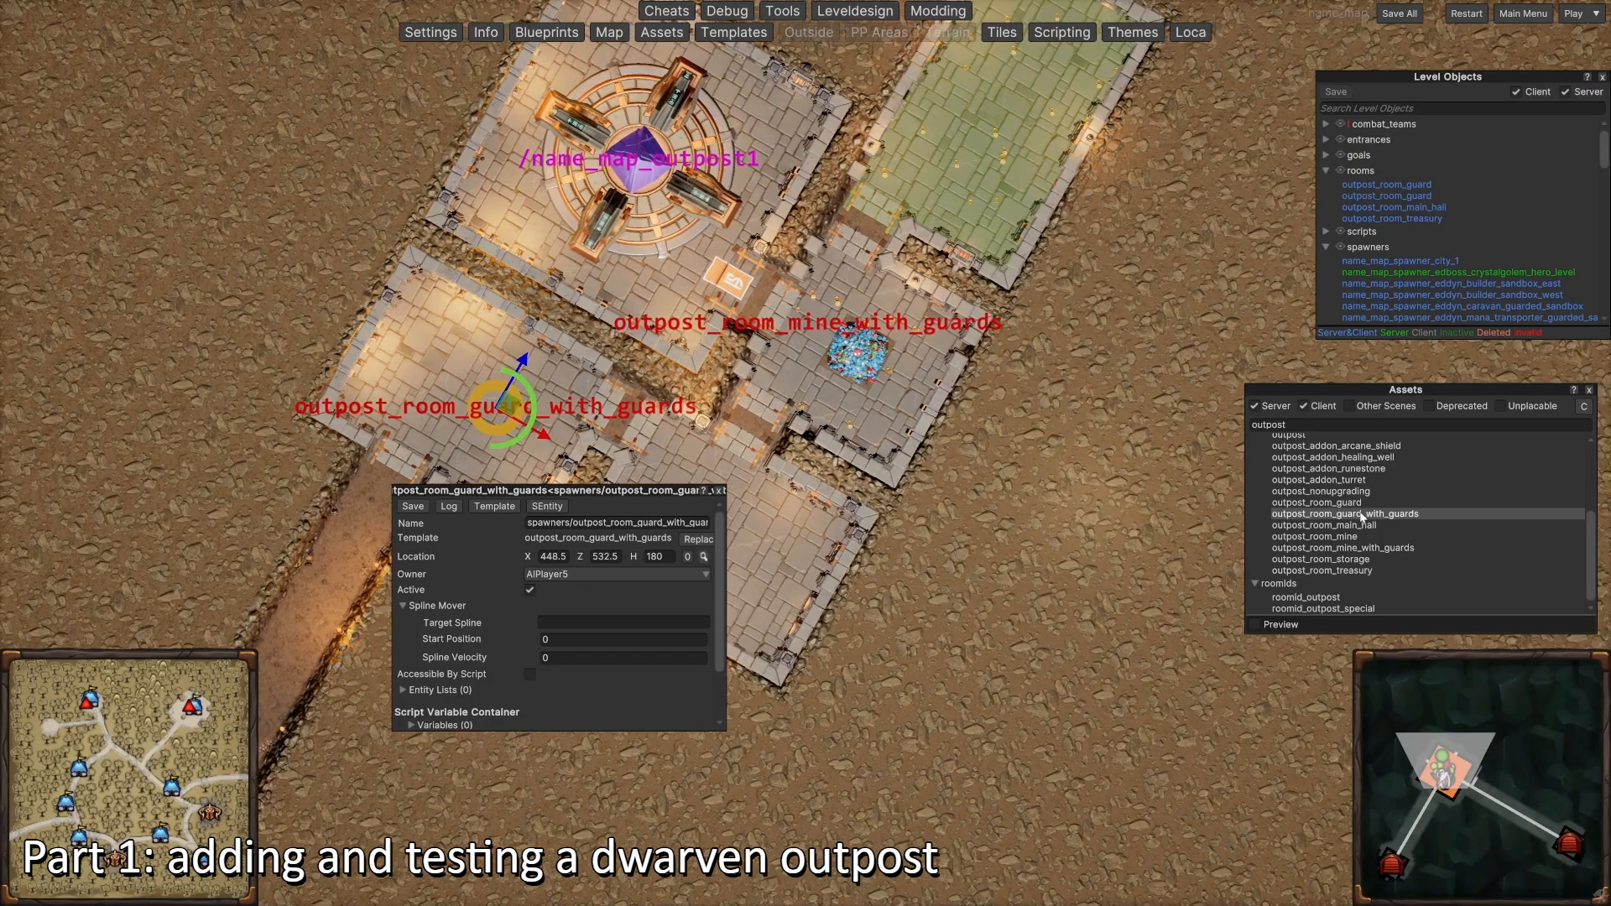
Step: Place another outpost_room_guard_with_guards in the second guard room, link it to name_map_outpost1 and set its GroupStrength to 10
key("a")
left_click_drag(1359, 514, 905, 549)
scroll(565, 627, "down", 3)
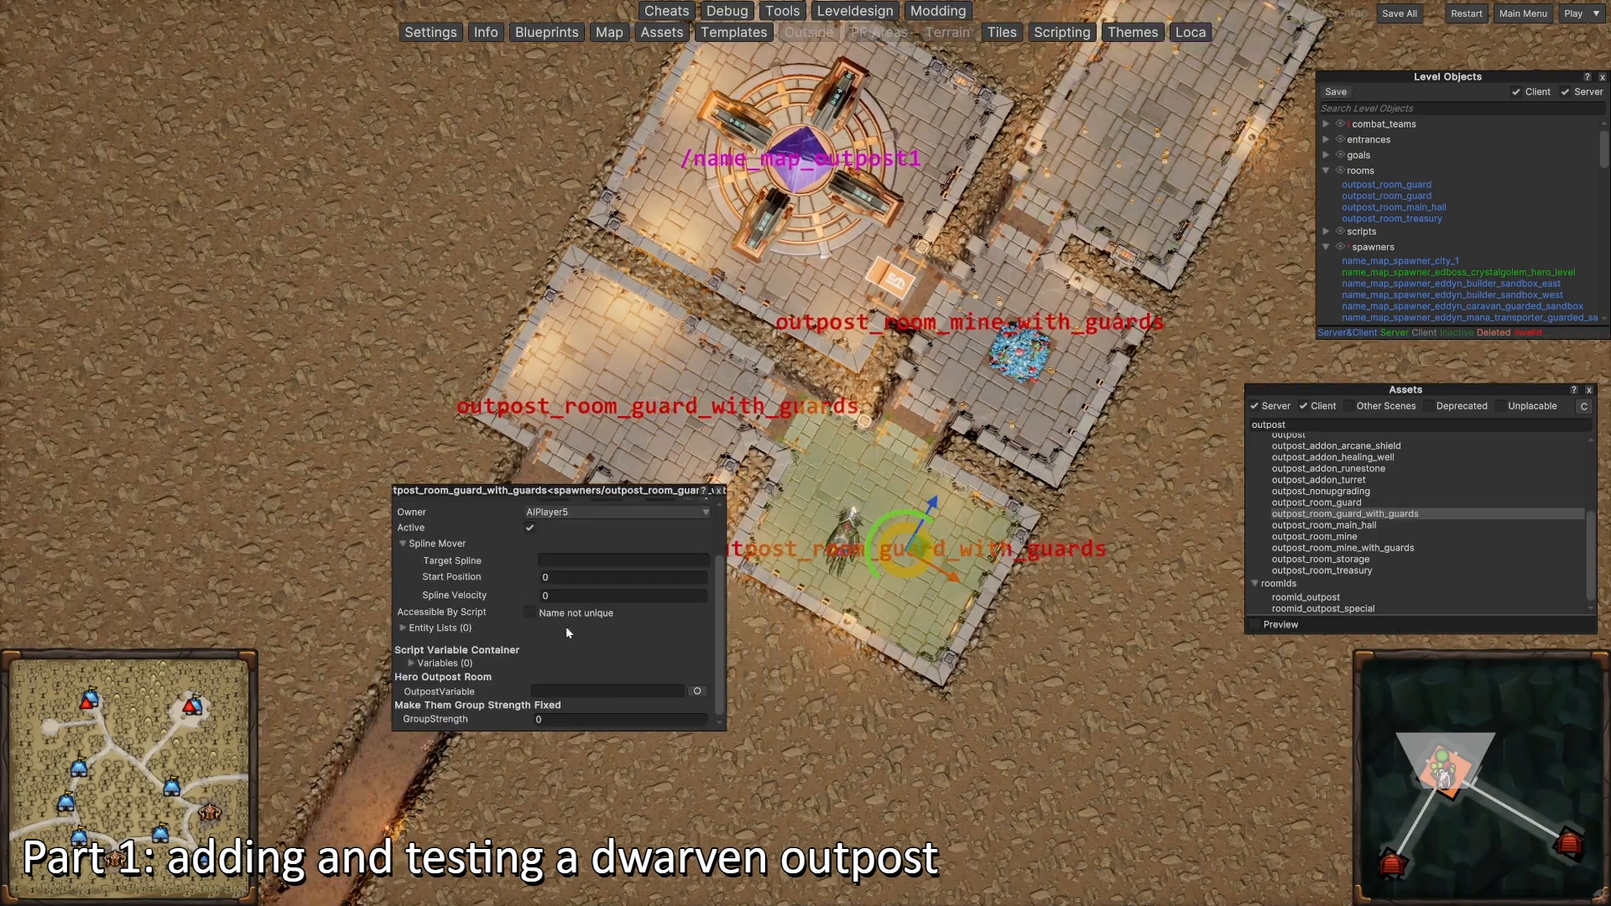
left_click(696, 691)
left_click(499, 463)
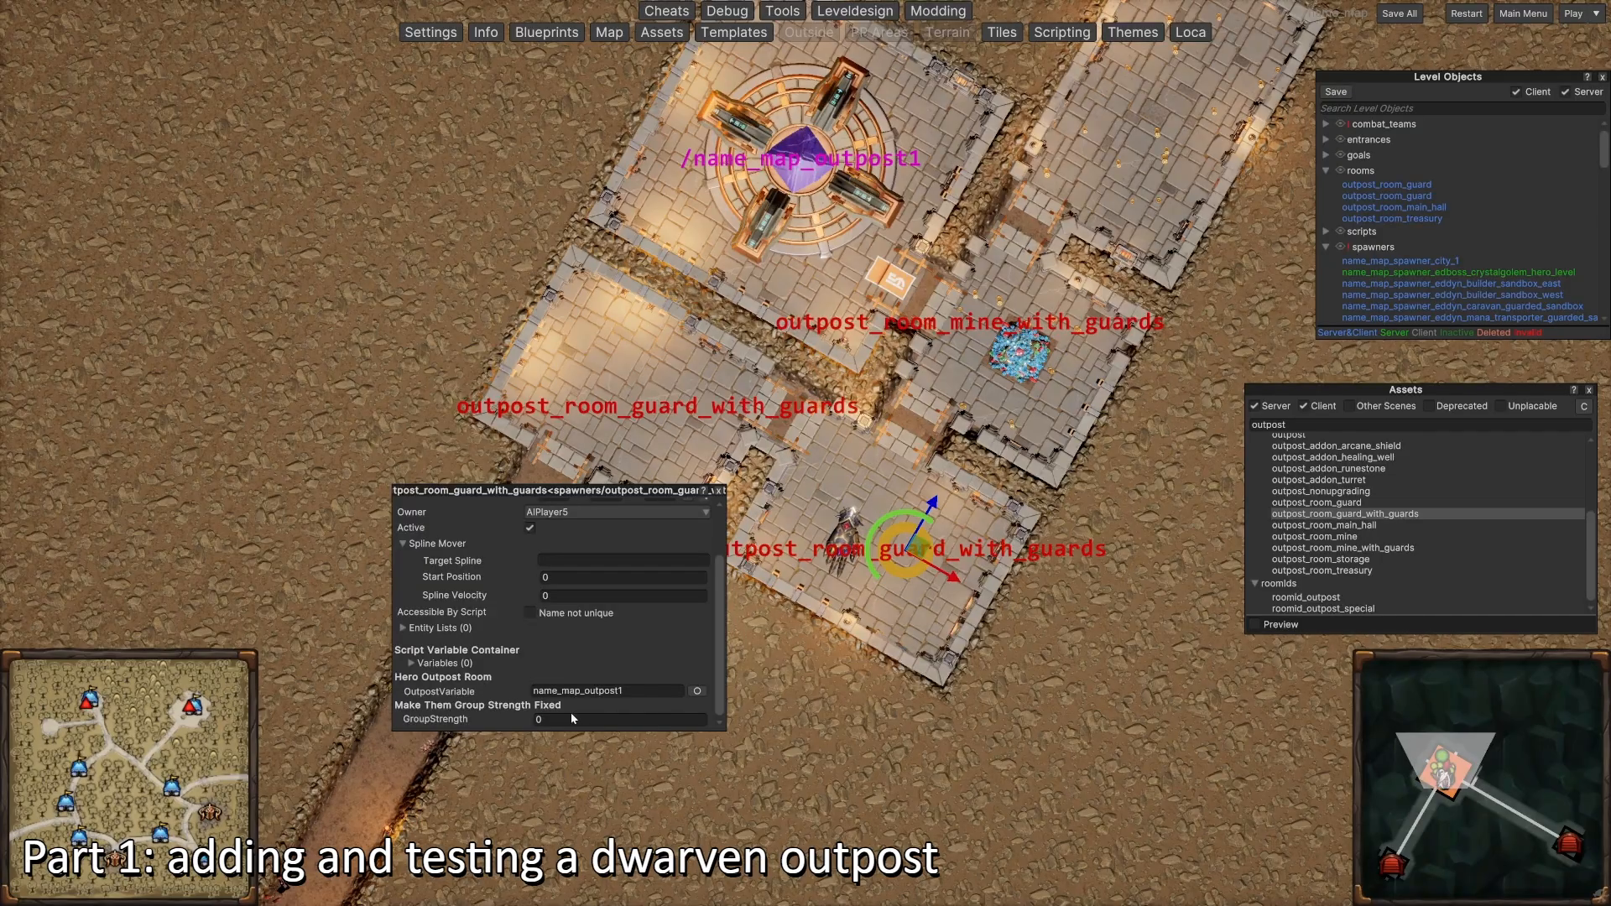
left_click(587, 719)
type("10")
Step: Save all changes to the map and restart the level
left_click(1399, 14)
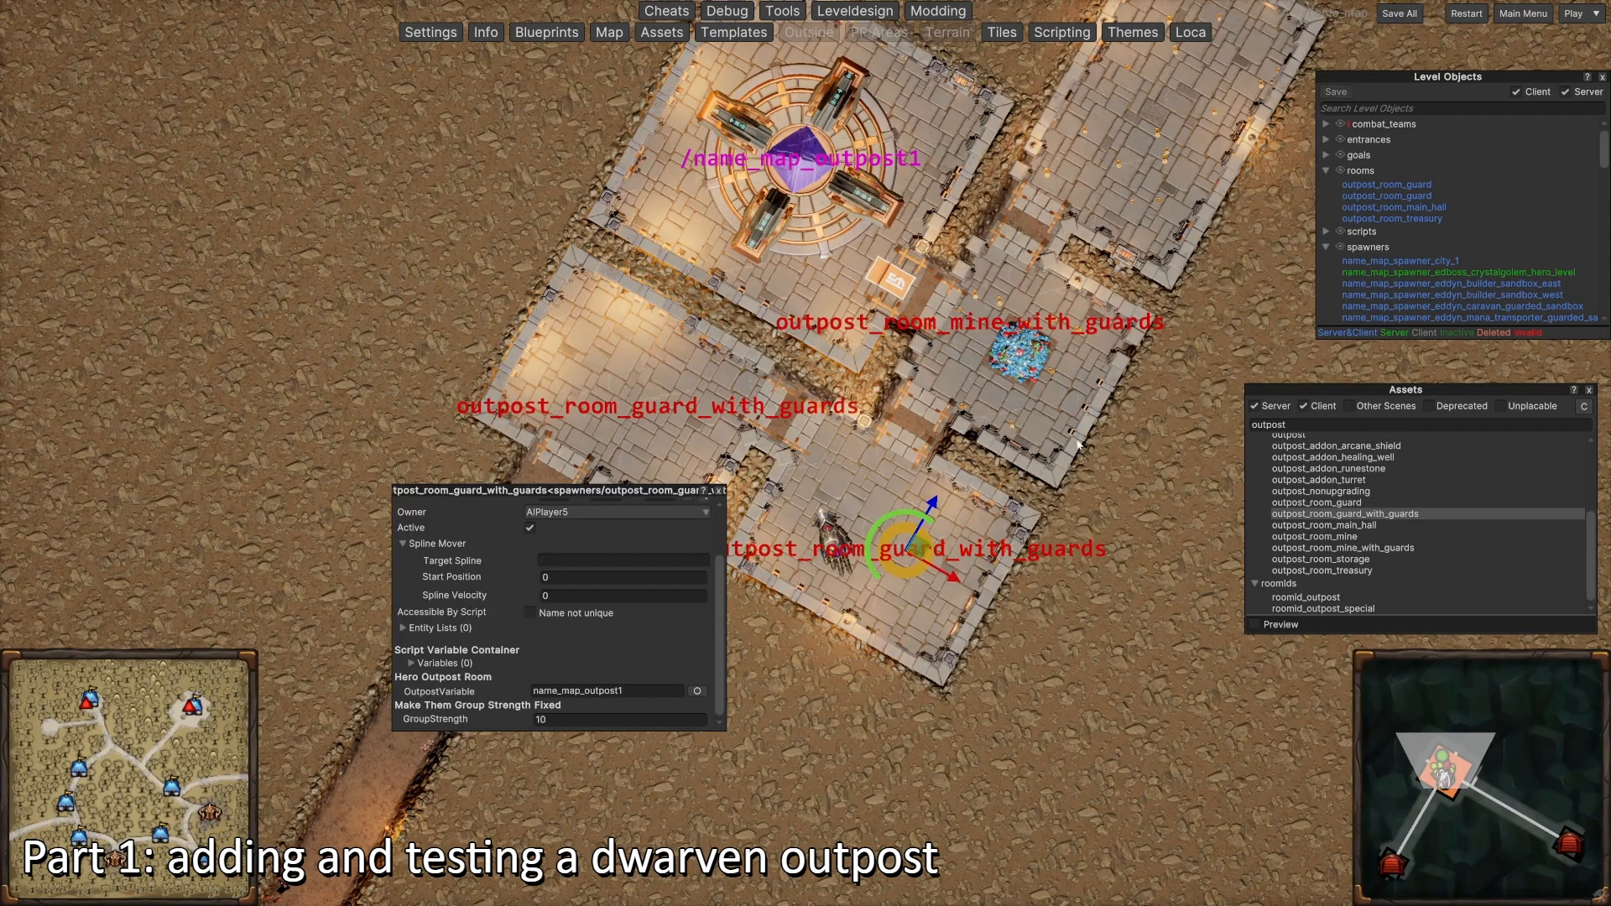
key("a")
key("w")
key("d")
left_click(638, 242)
key("s")
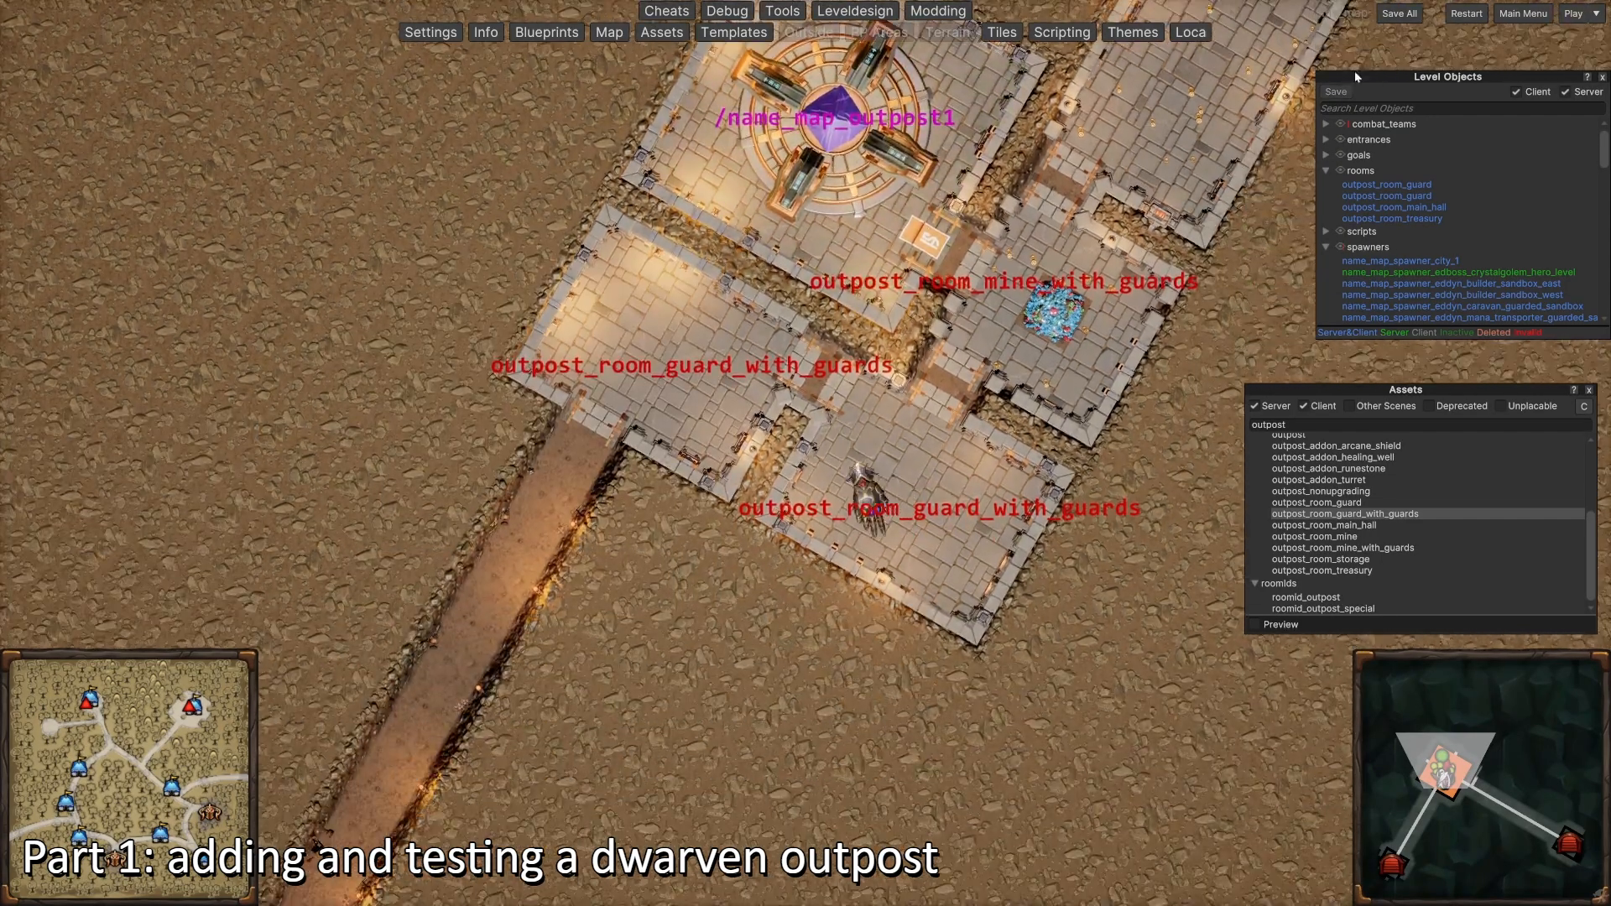
left_click(1399, 13)
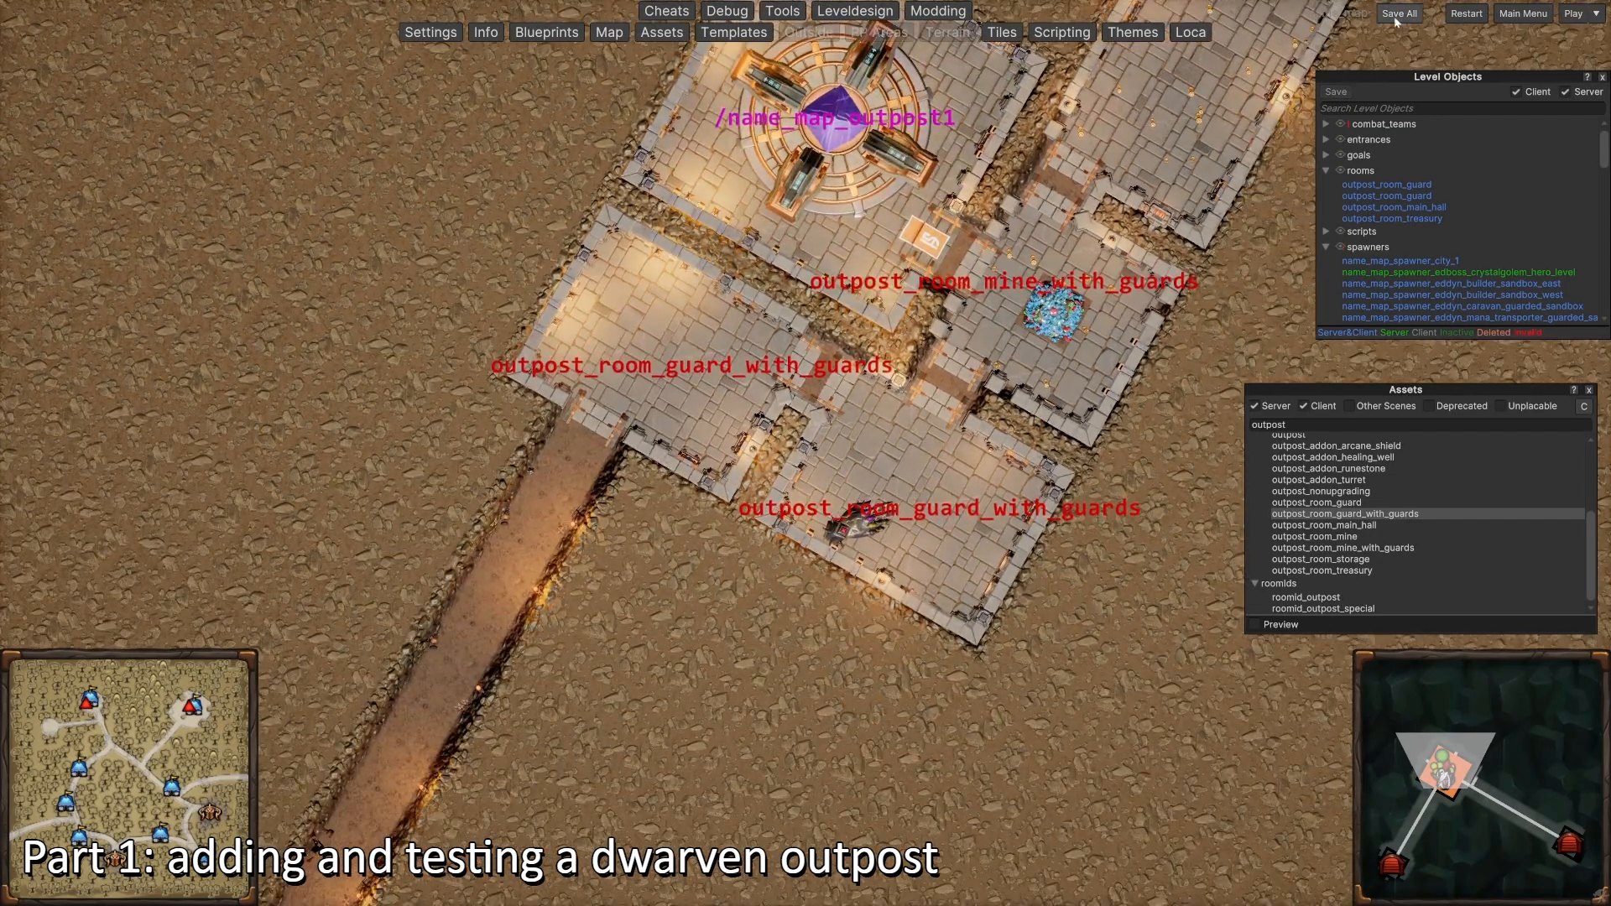
left_click(1465, 13)
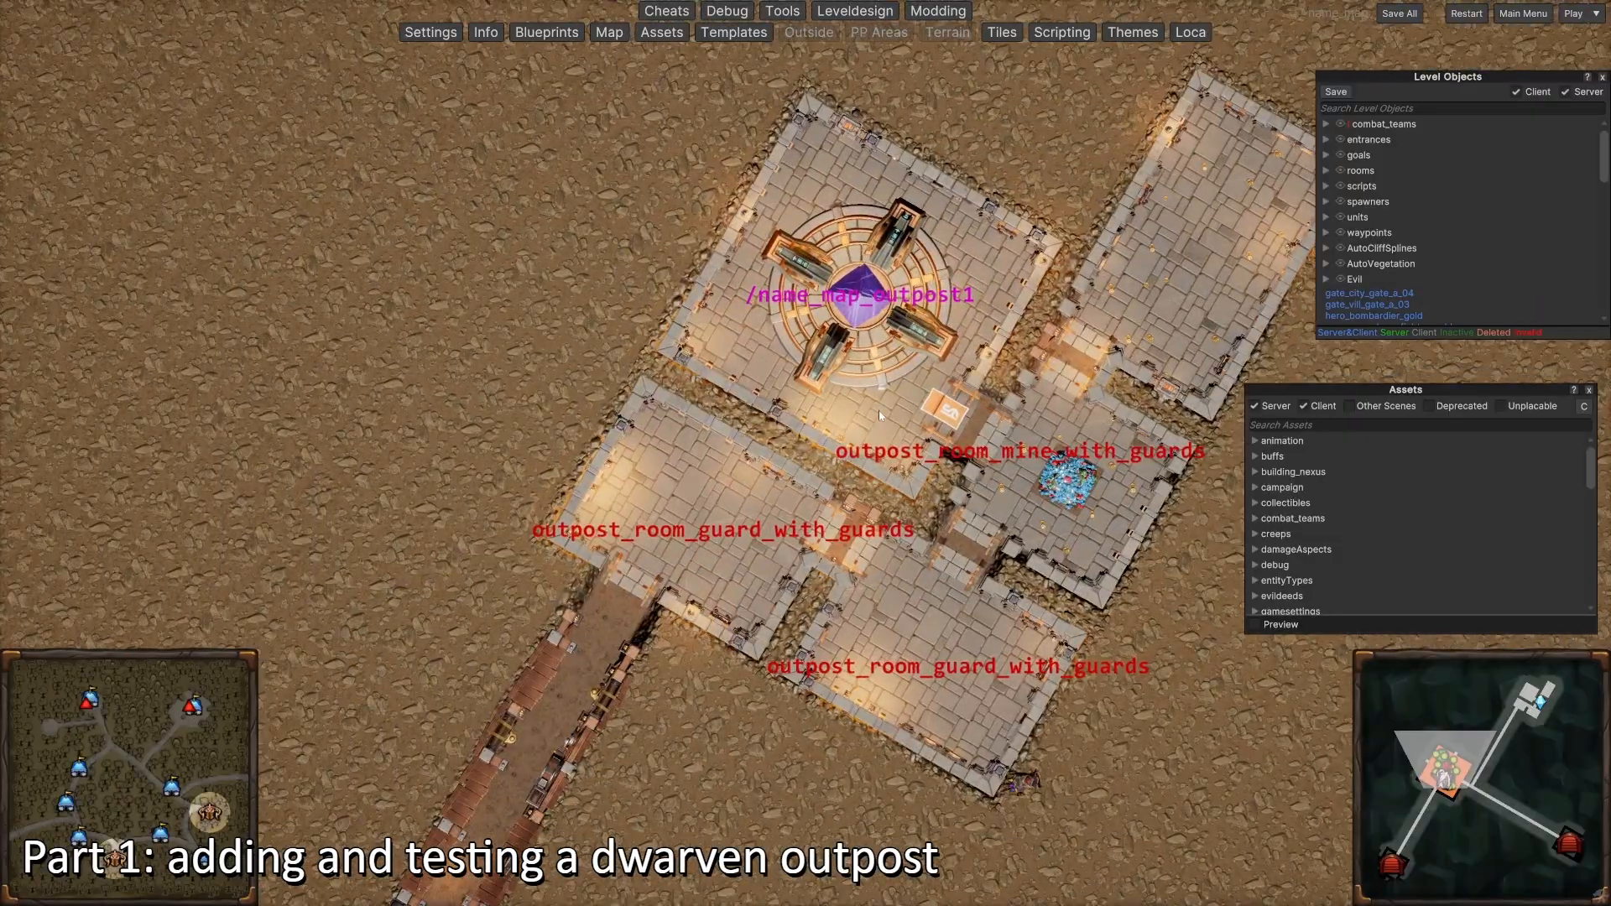
Step: Start the game on the restarted map to test the outpost
key("s")
key("d")
key("a")
key("s")
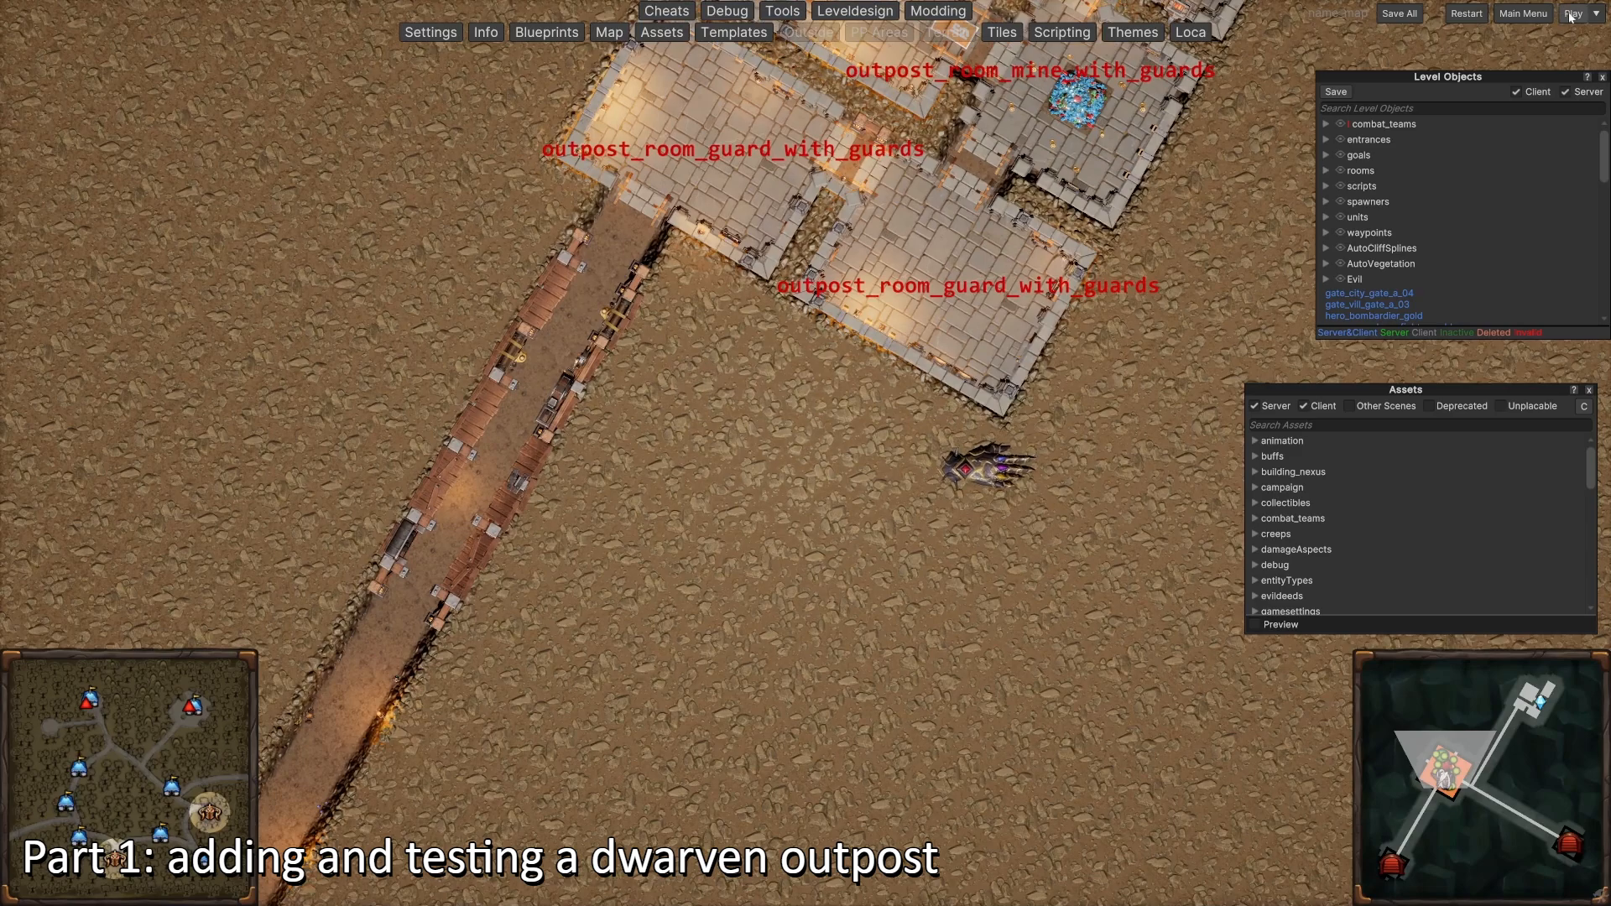
left_click(1572, 15)
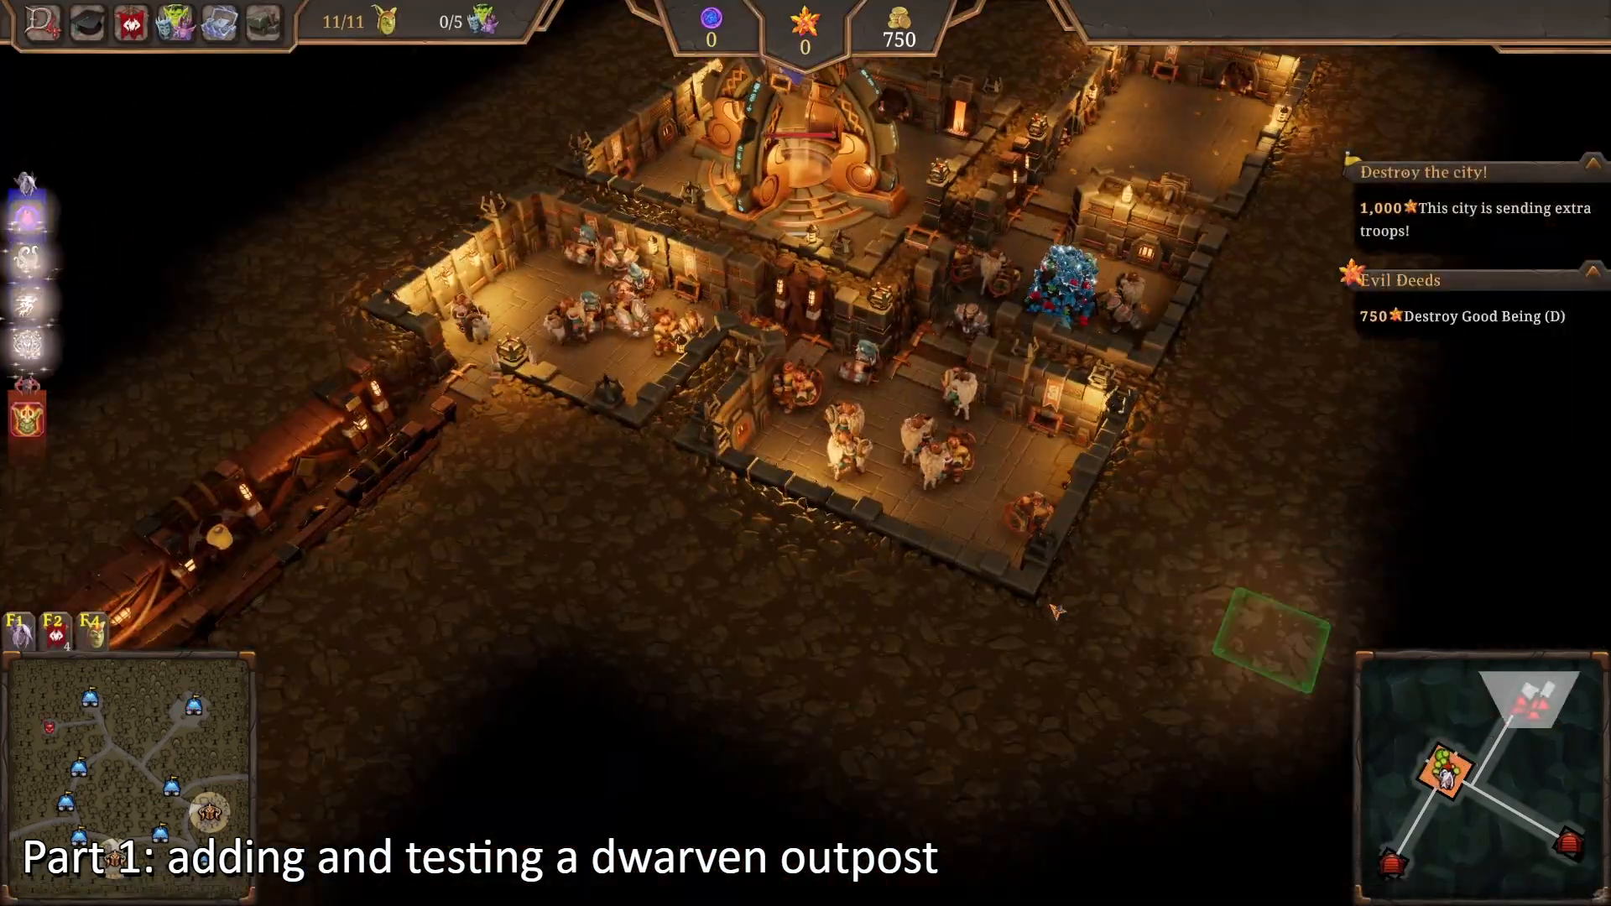
Step: Examine the running outpost's main hall, mine, treasury, doors and both guard rooms with their dwarven guards
key("s")
key("a")
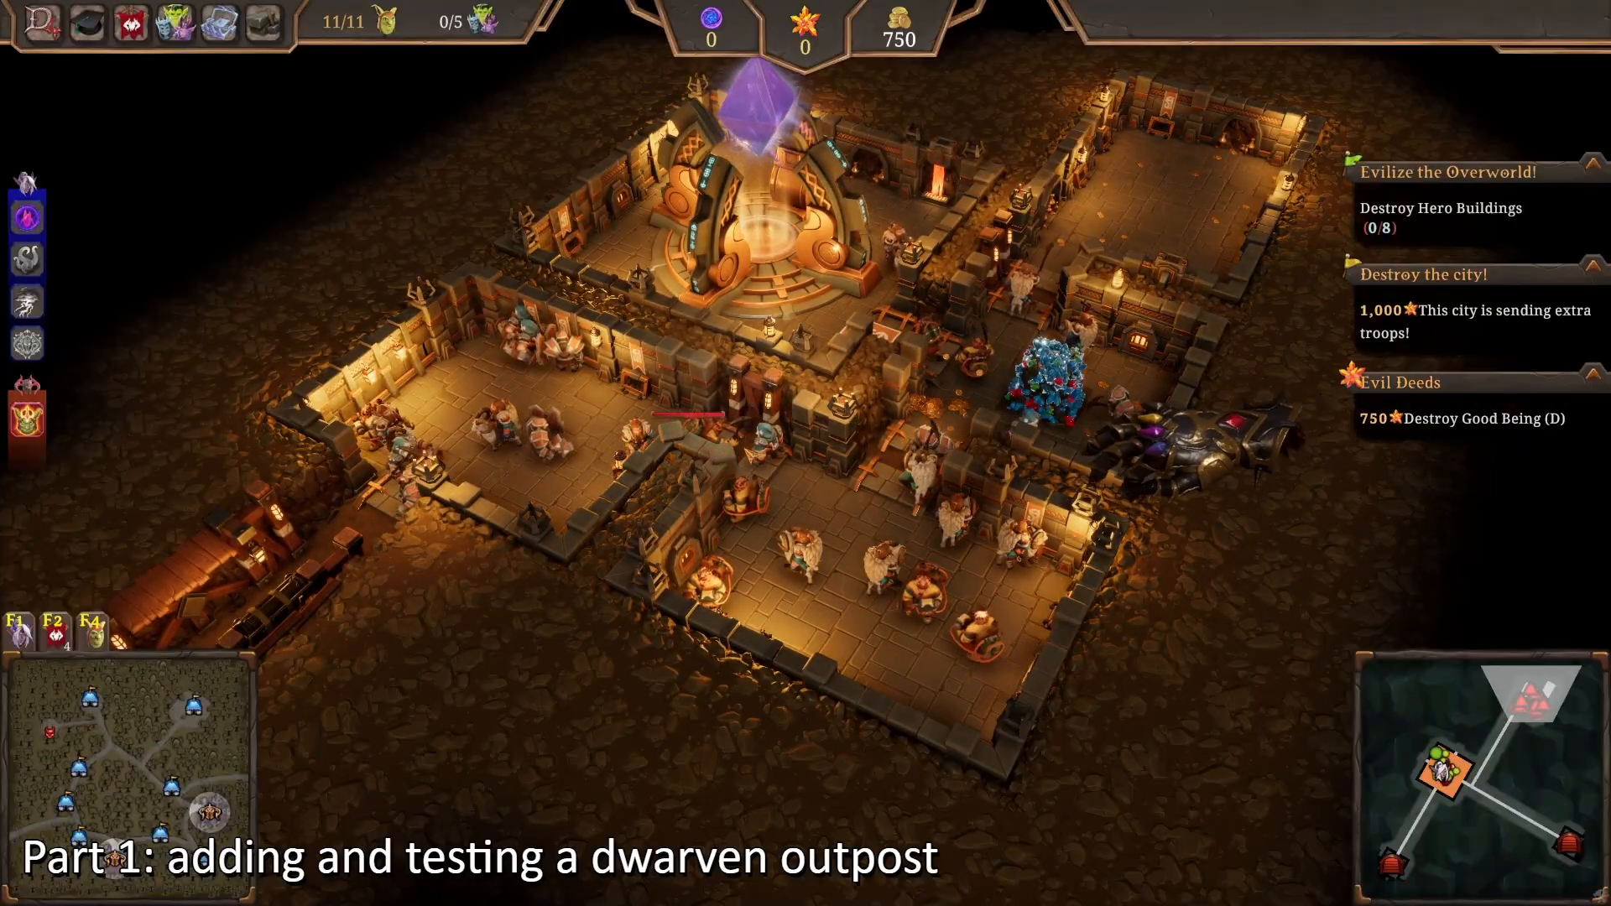
key("a")
key("w")
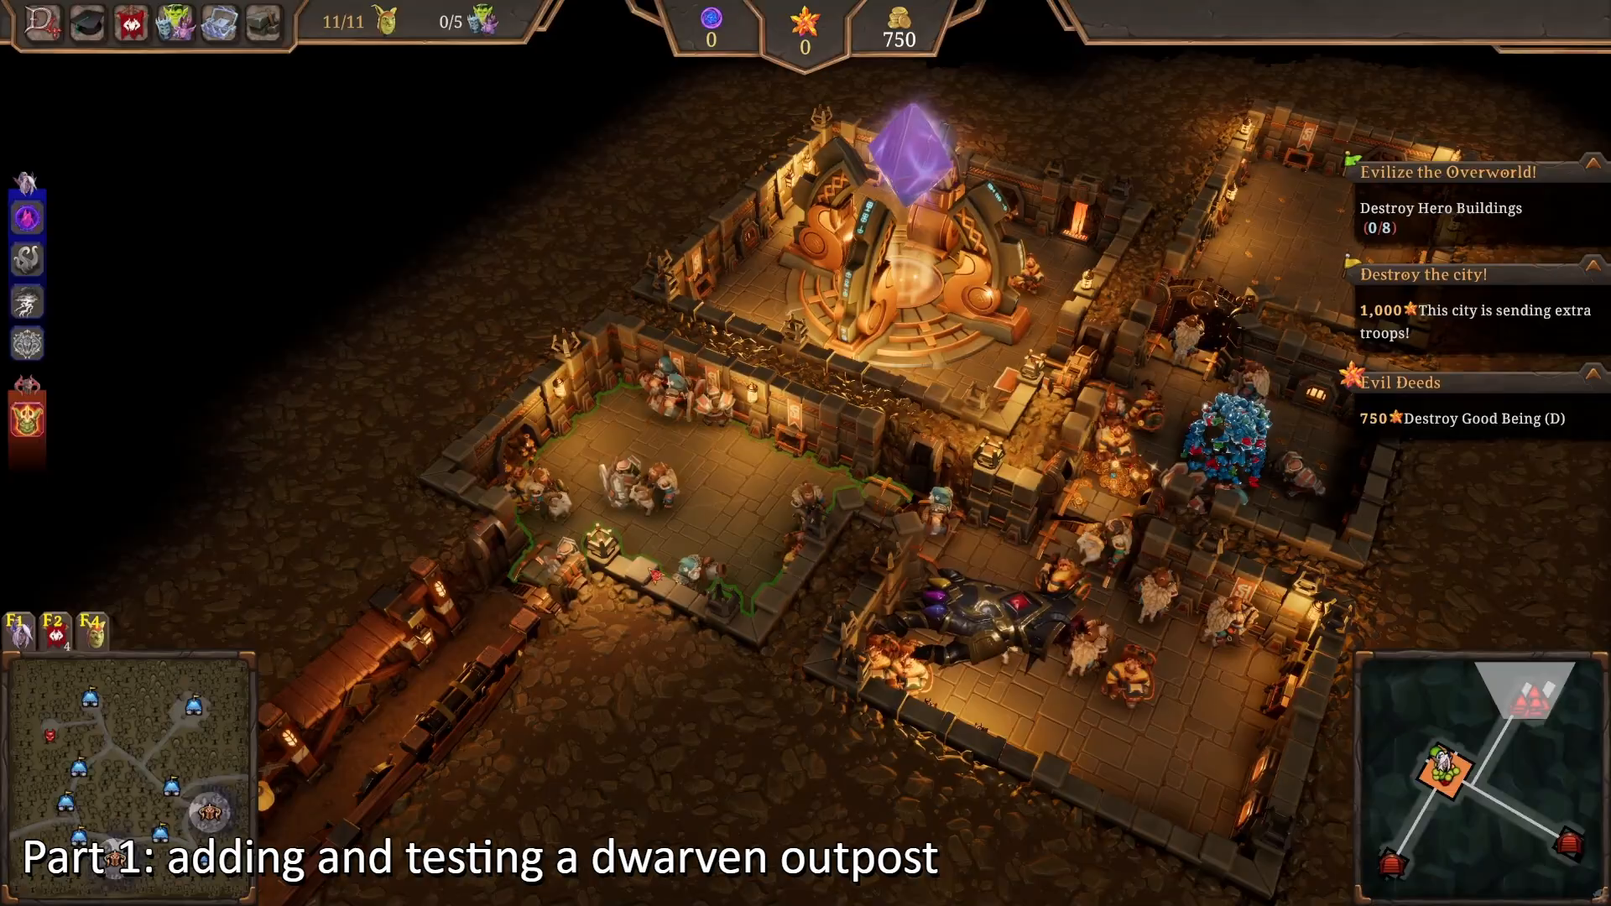
key("d")
key("w")
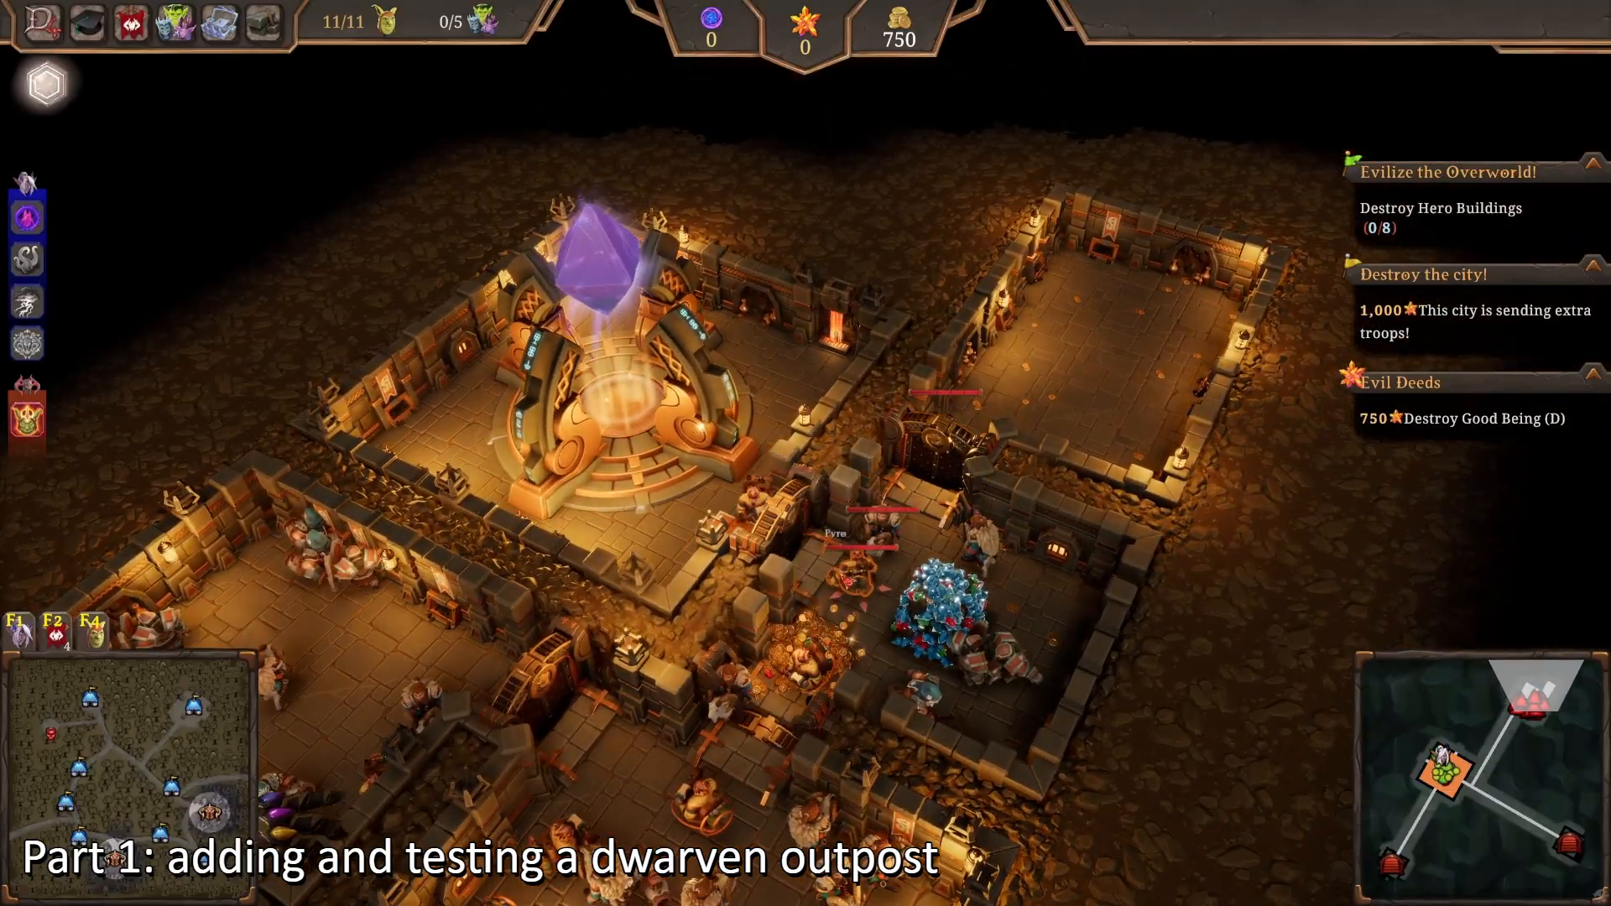
key("a")
key("s")
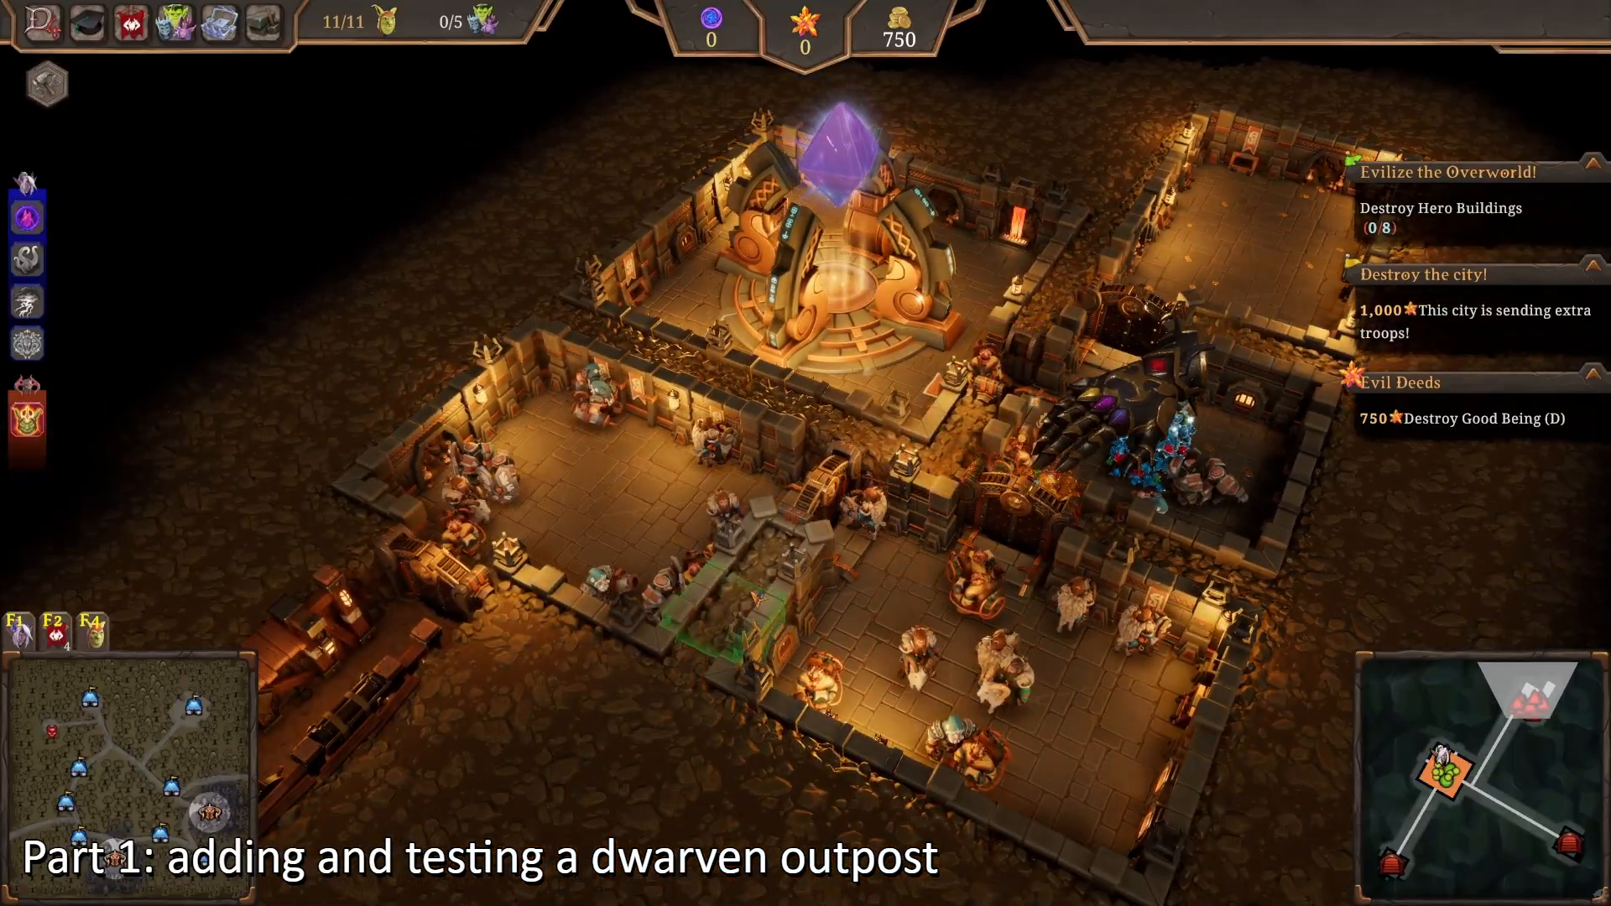
scroll(1064, 334, "up", 2)
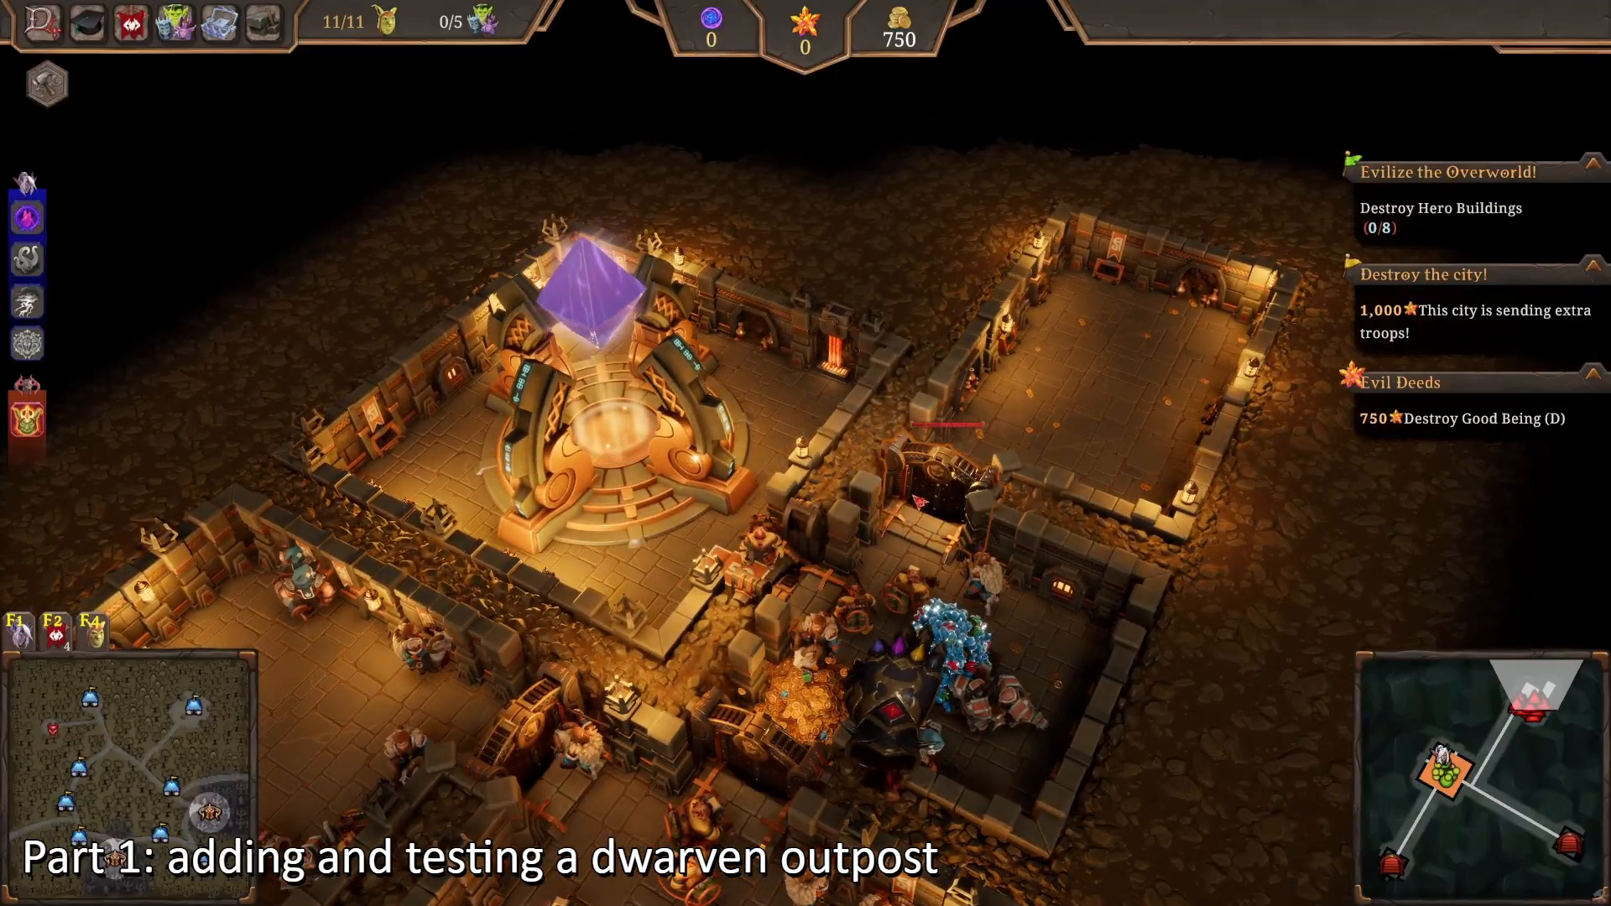
scroll(1064, 334, "down", 2)
scroll(1110, 541, "down", 2)
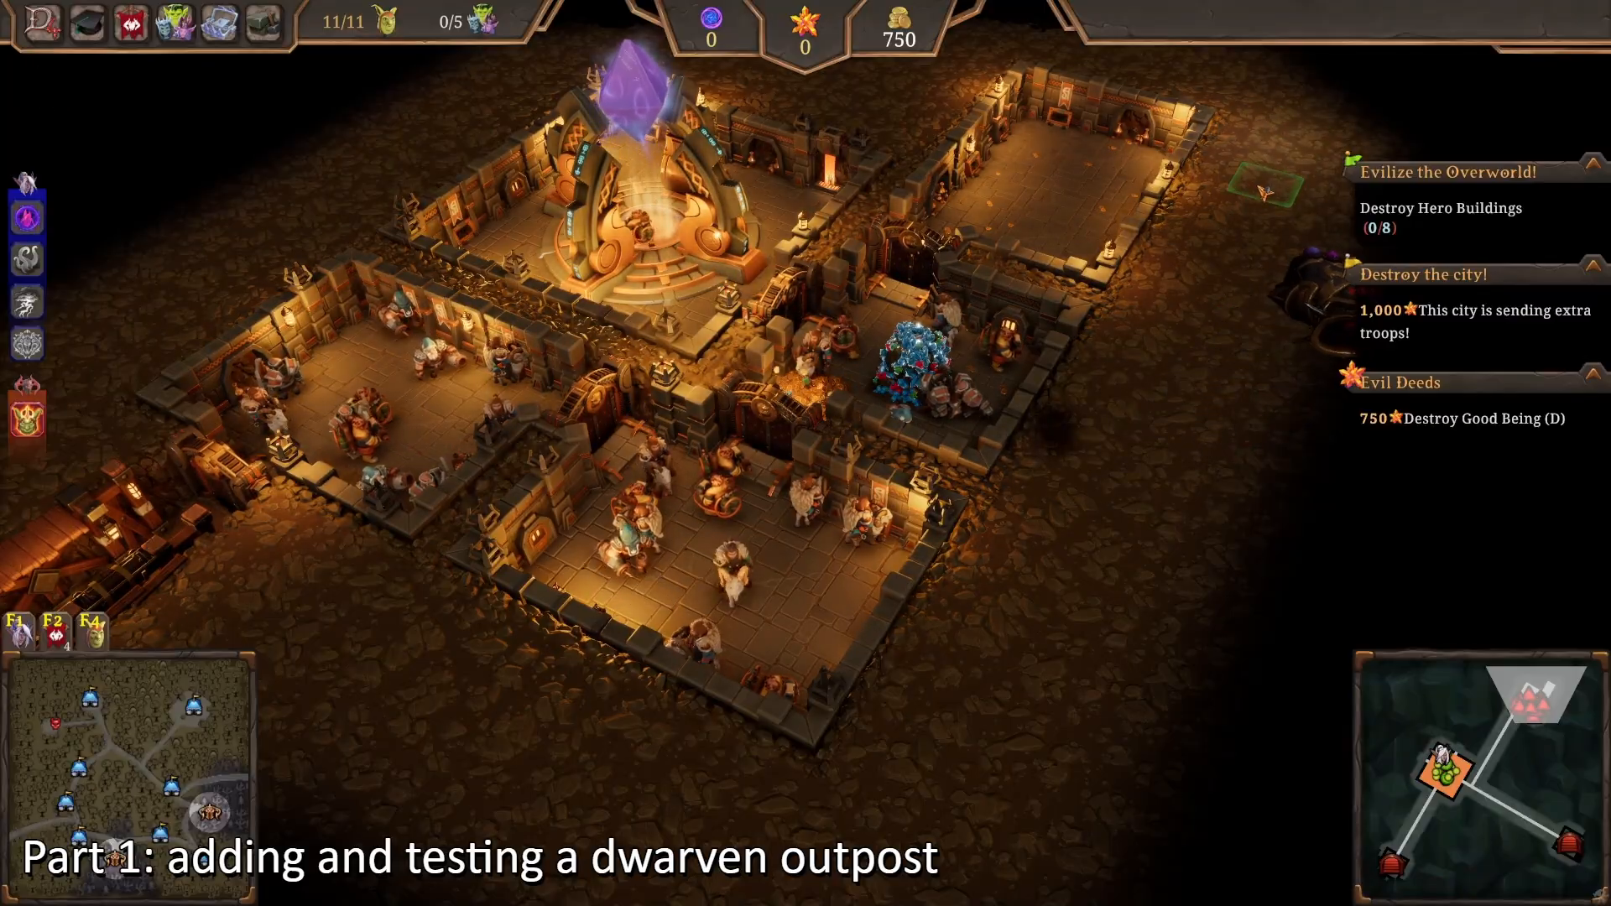
key("a")
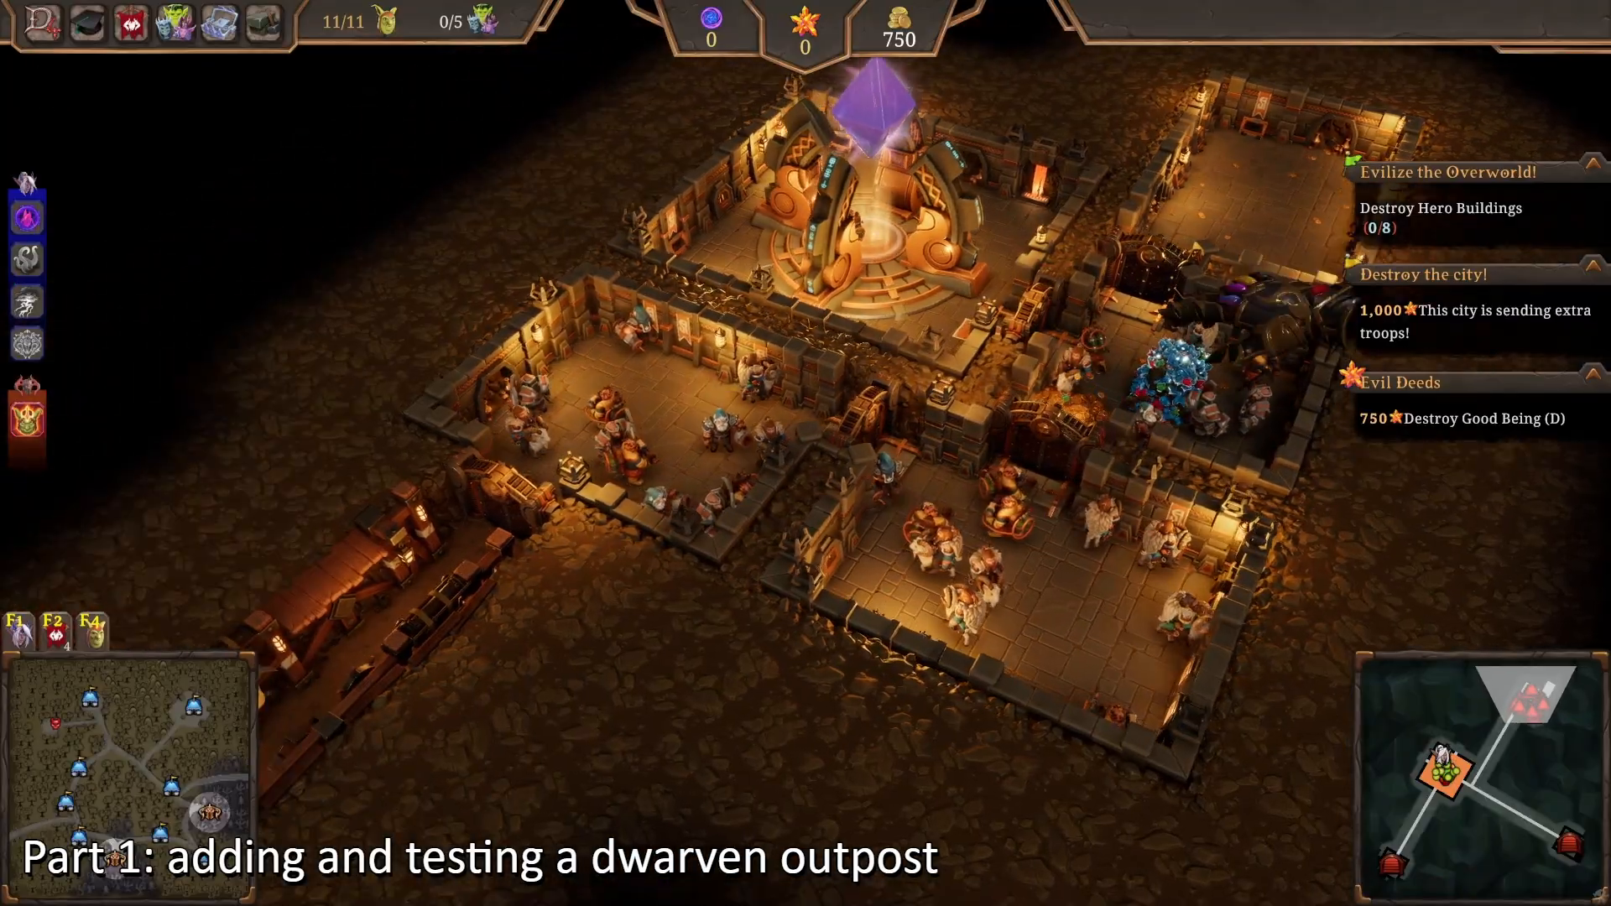
key("d")
key("w")
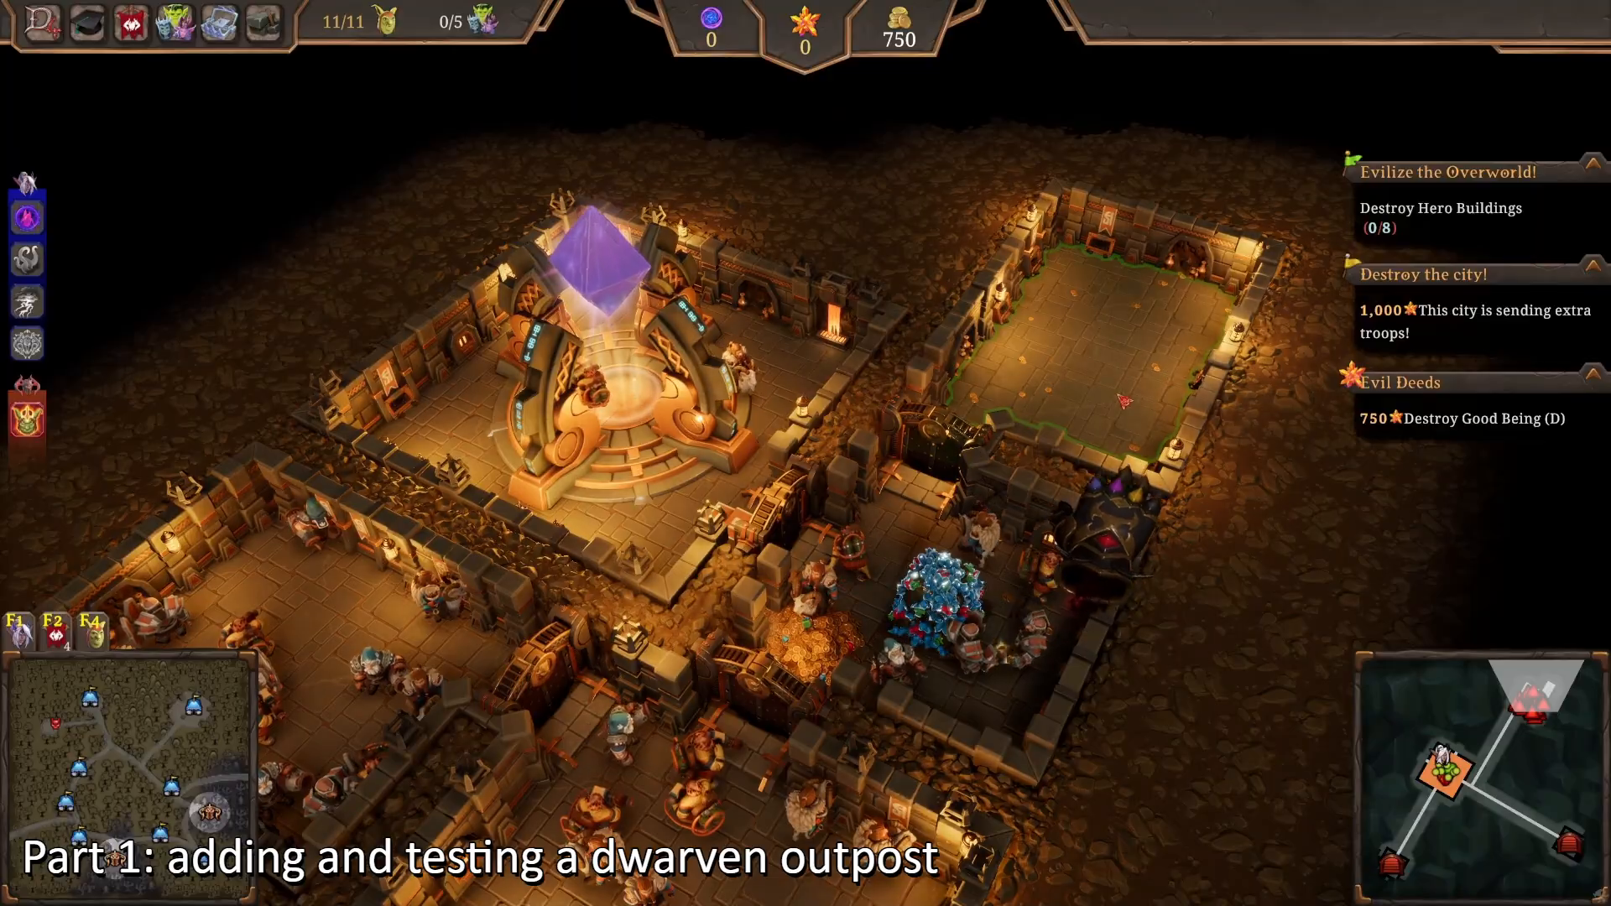
key("a")
key("s")
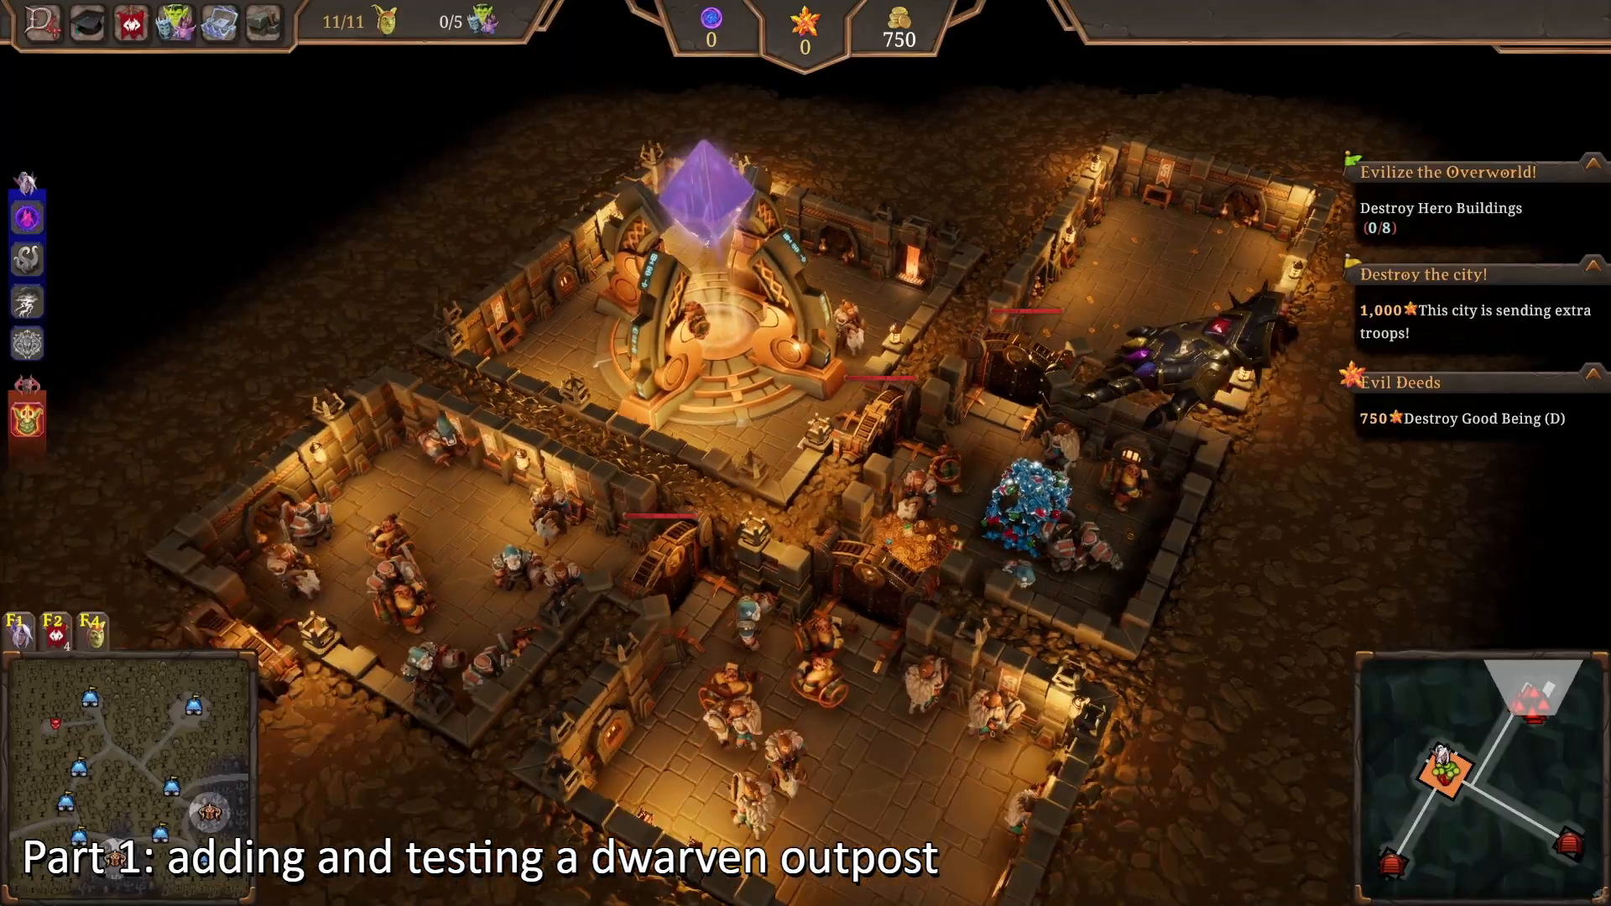
key("d")
key("w")
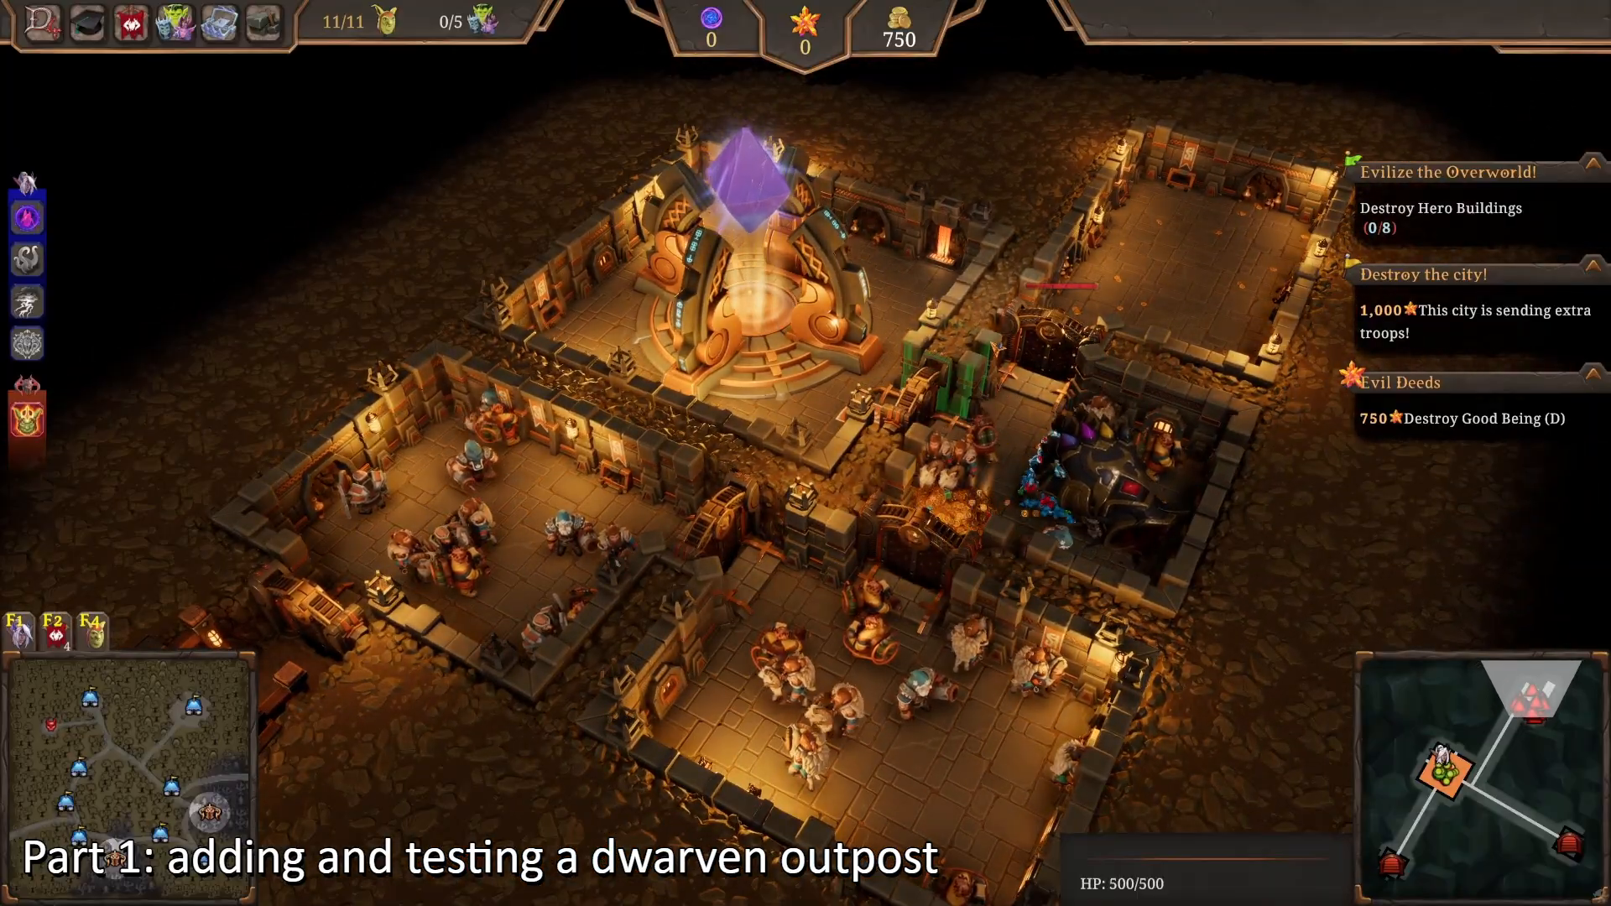
Step: Return from the test game to the editor and restart the level
key("F10")
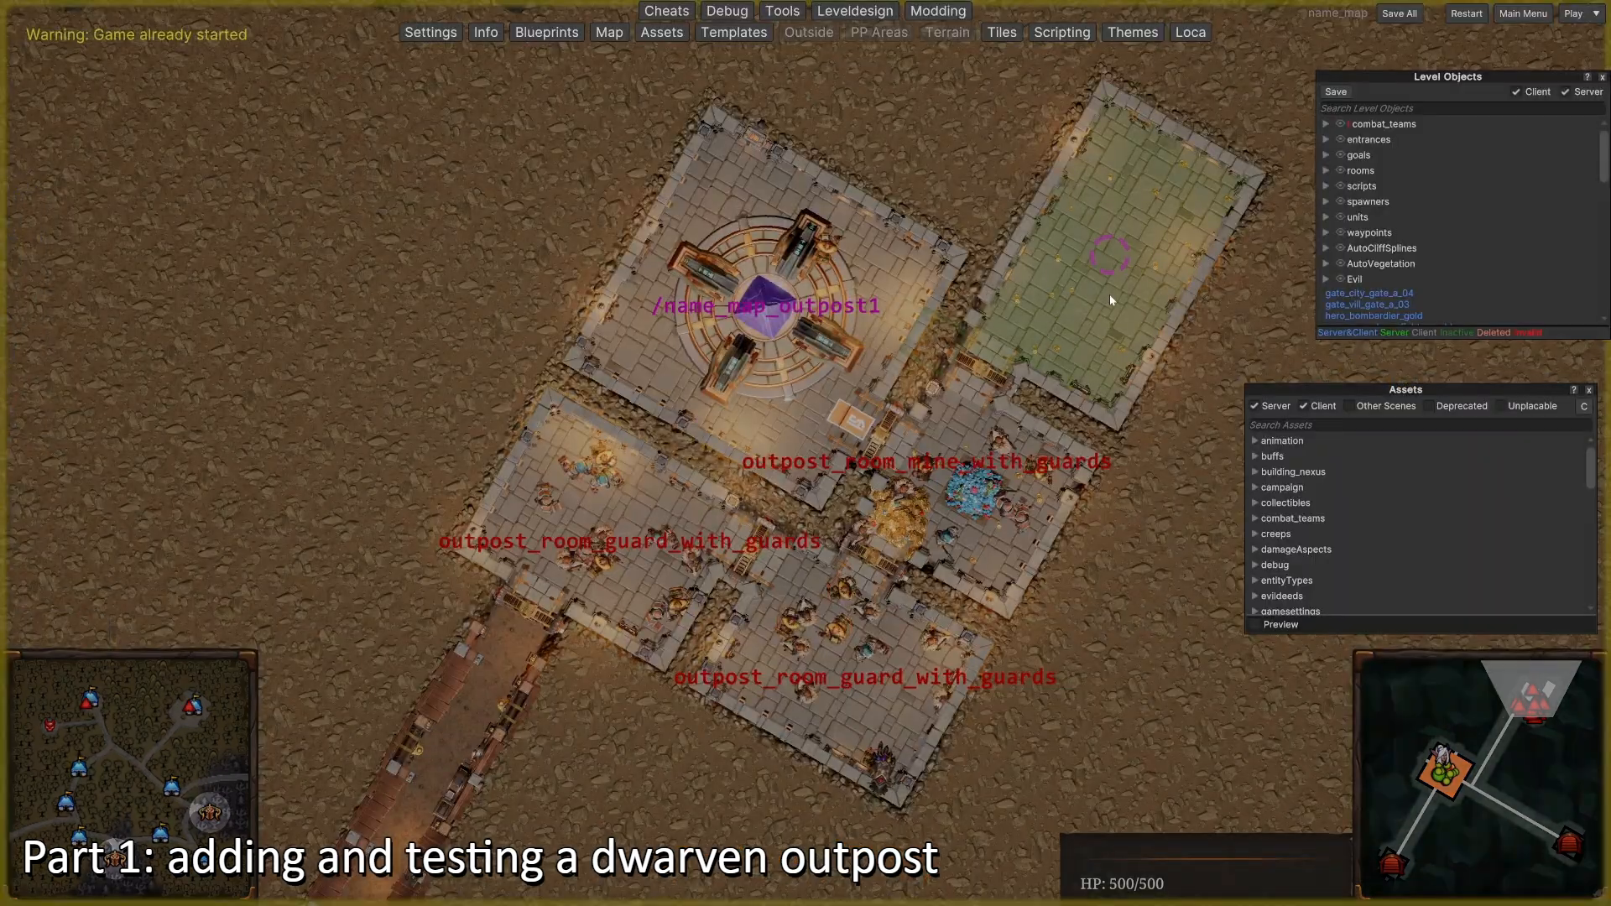
left_click(1466, 13)
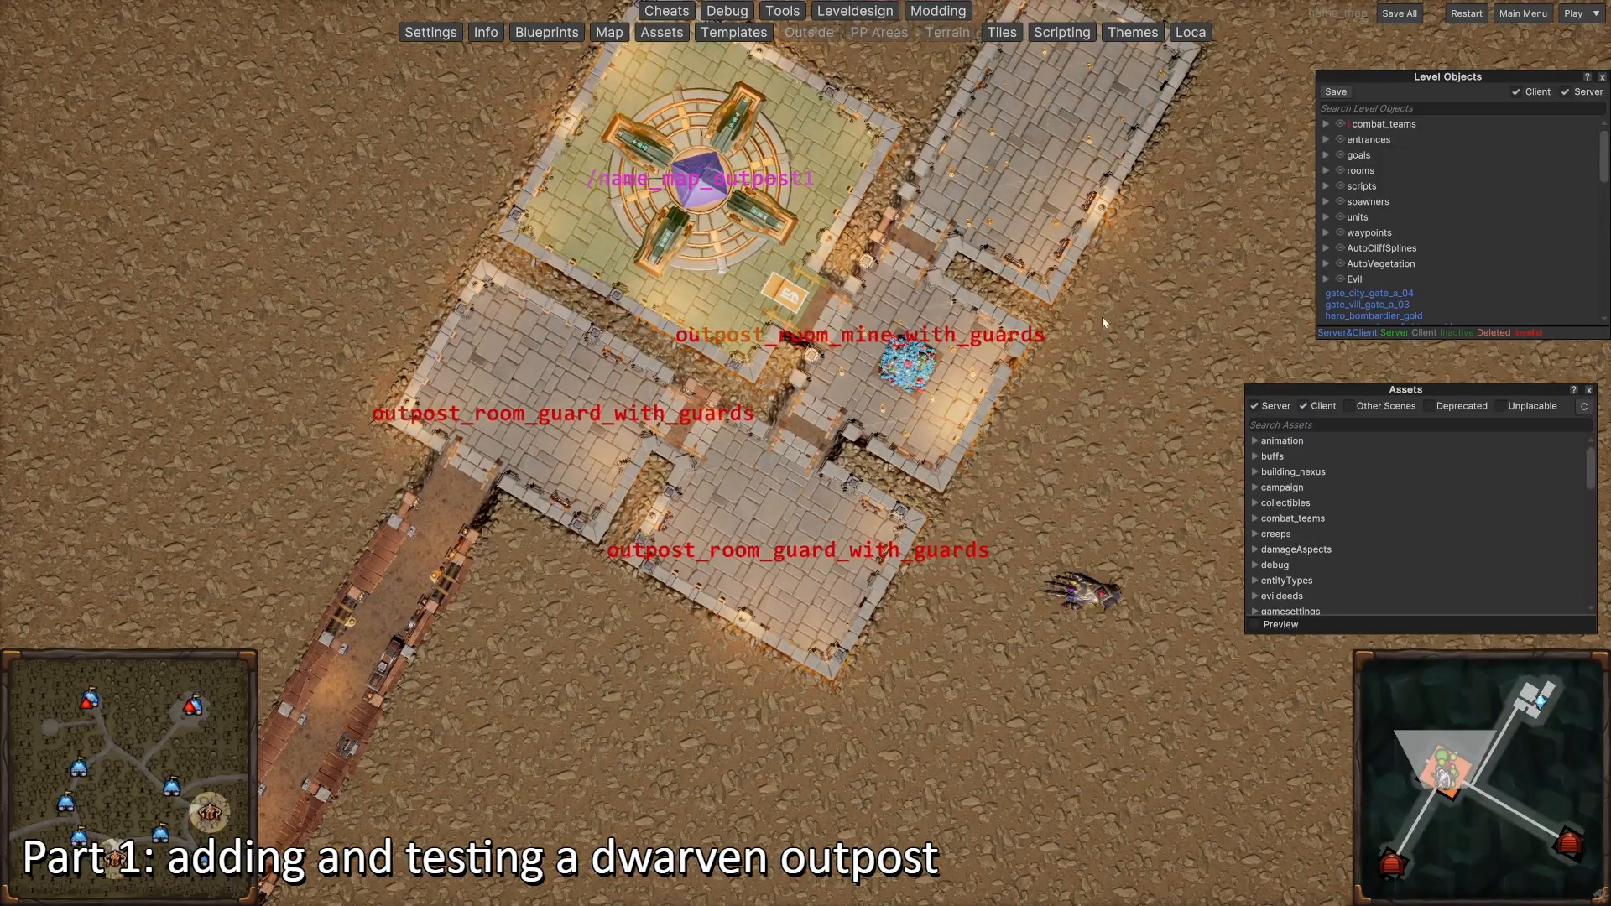
Step: Find door_dwarves_t2 with an asset search for door and place it where the corridor enters the first guard room, at X 445.5, Z 526.5
left_click(1303, 425)
type("d")
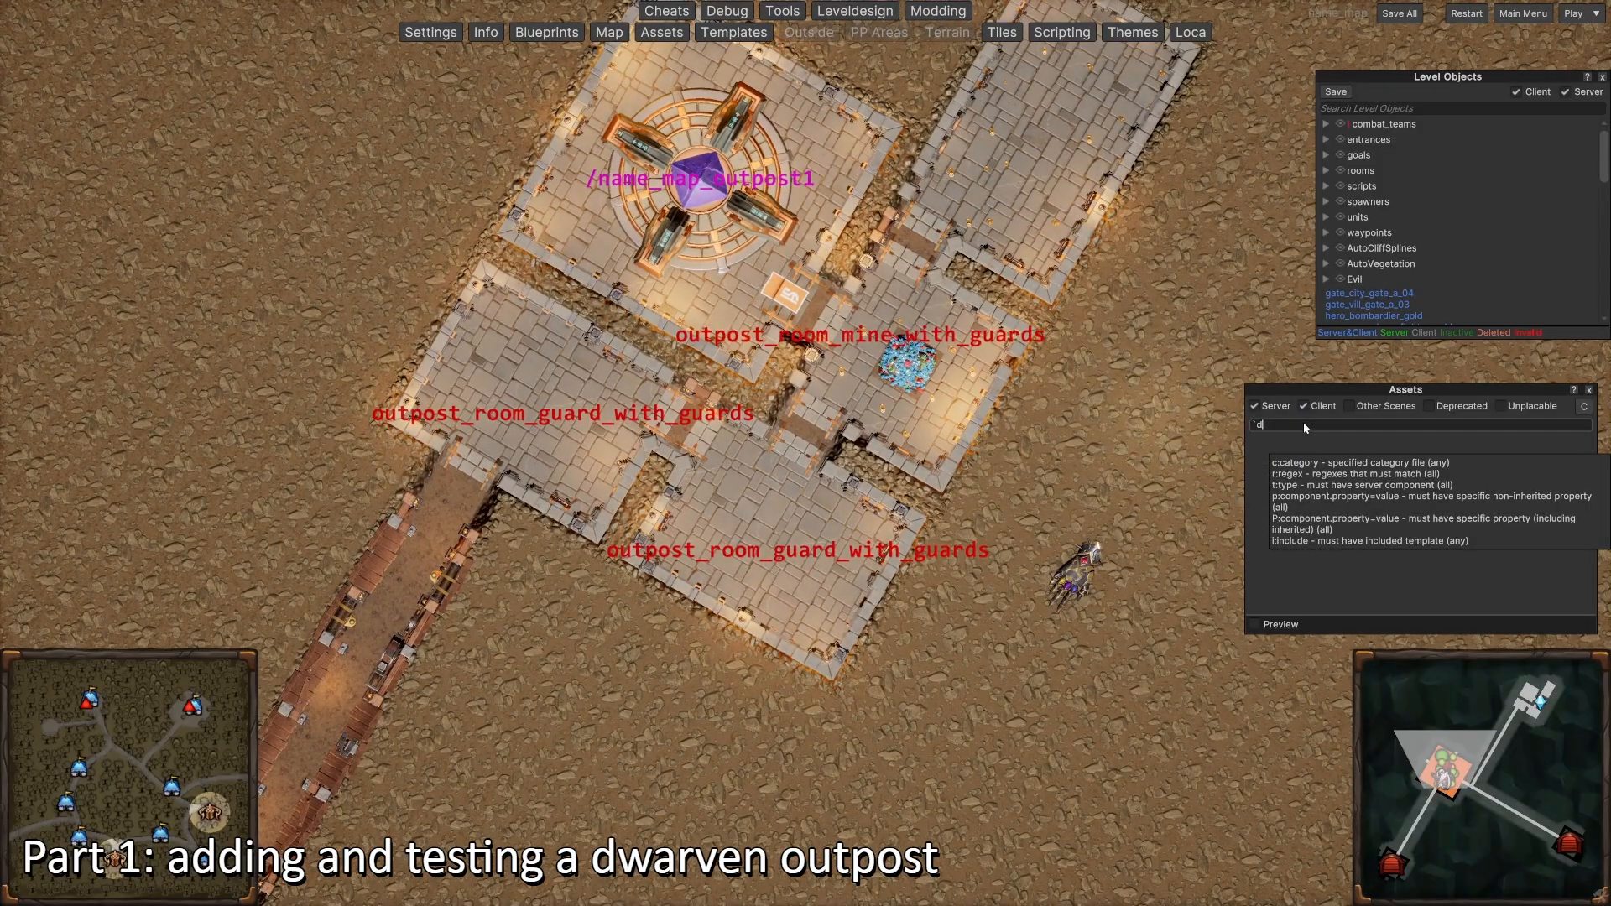
type("oor")
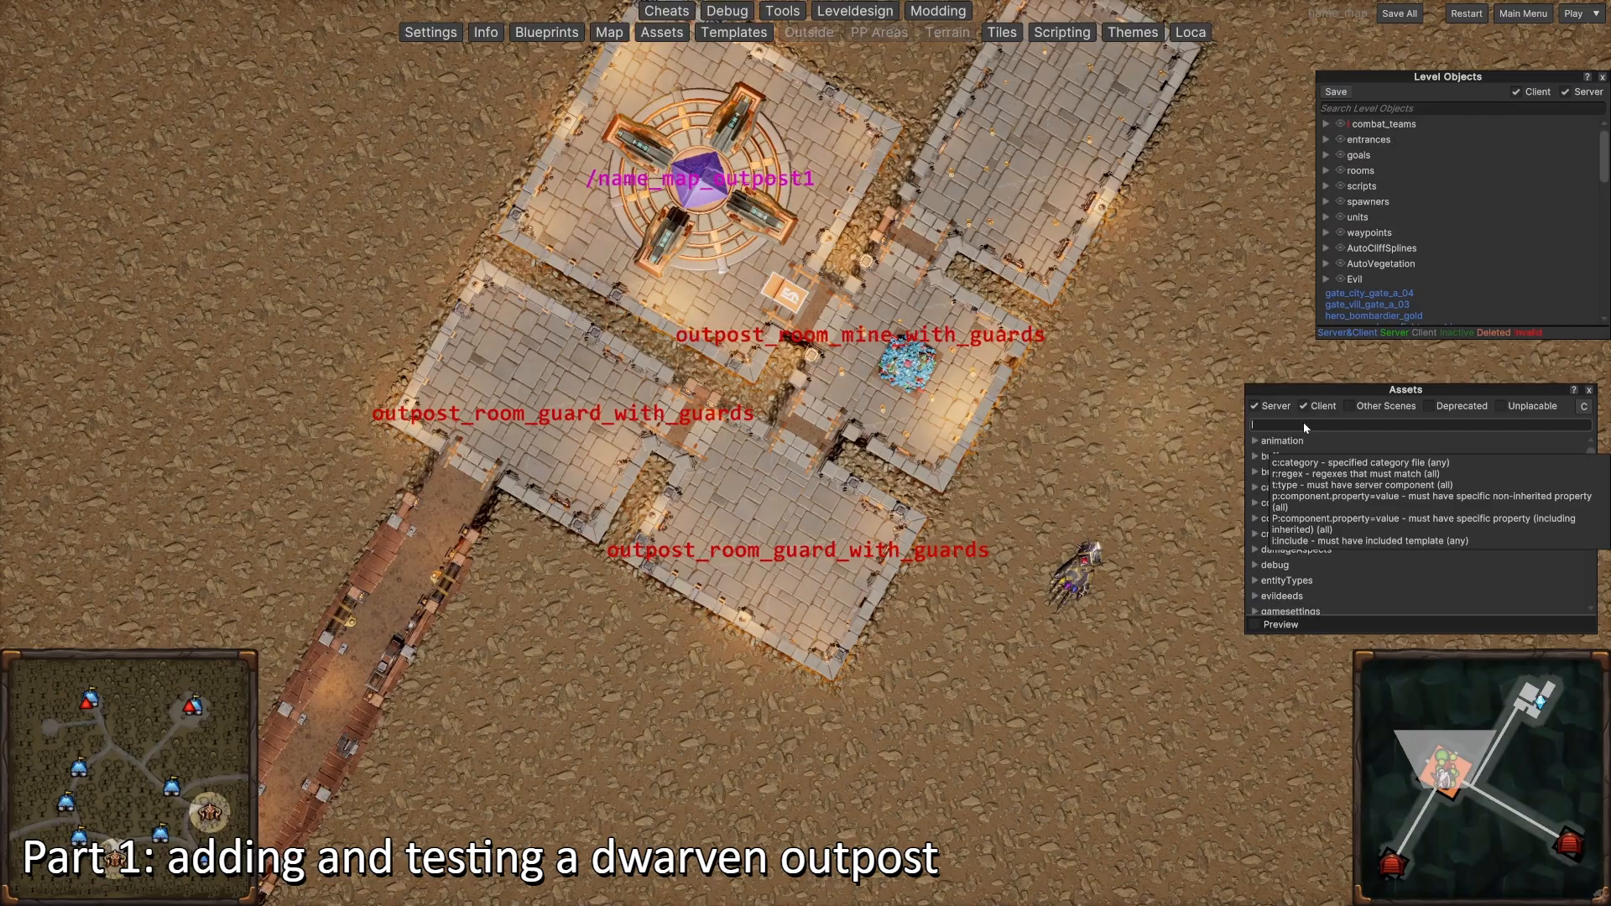
scroll(1364, 495, "down", 2)
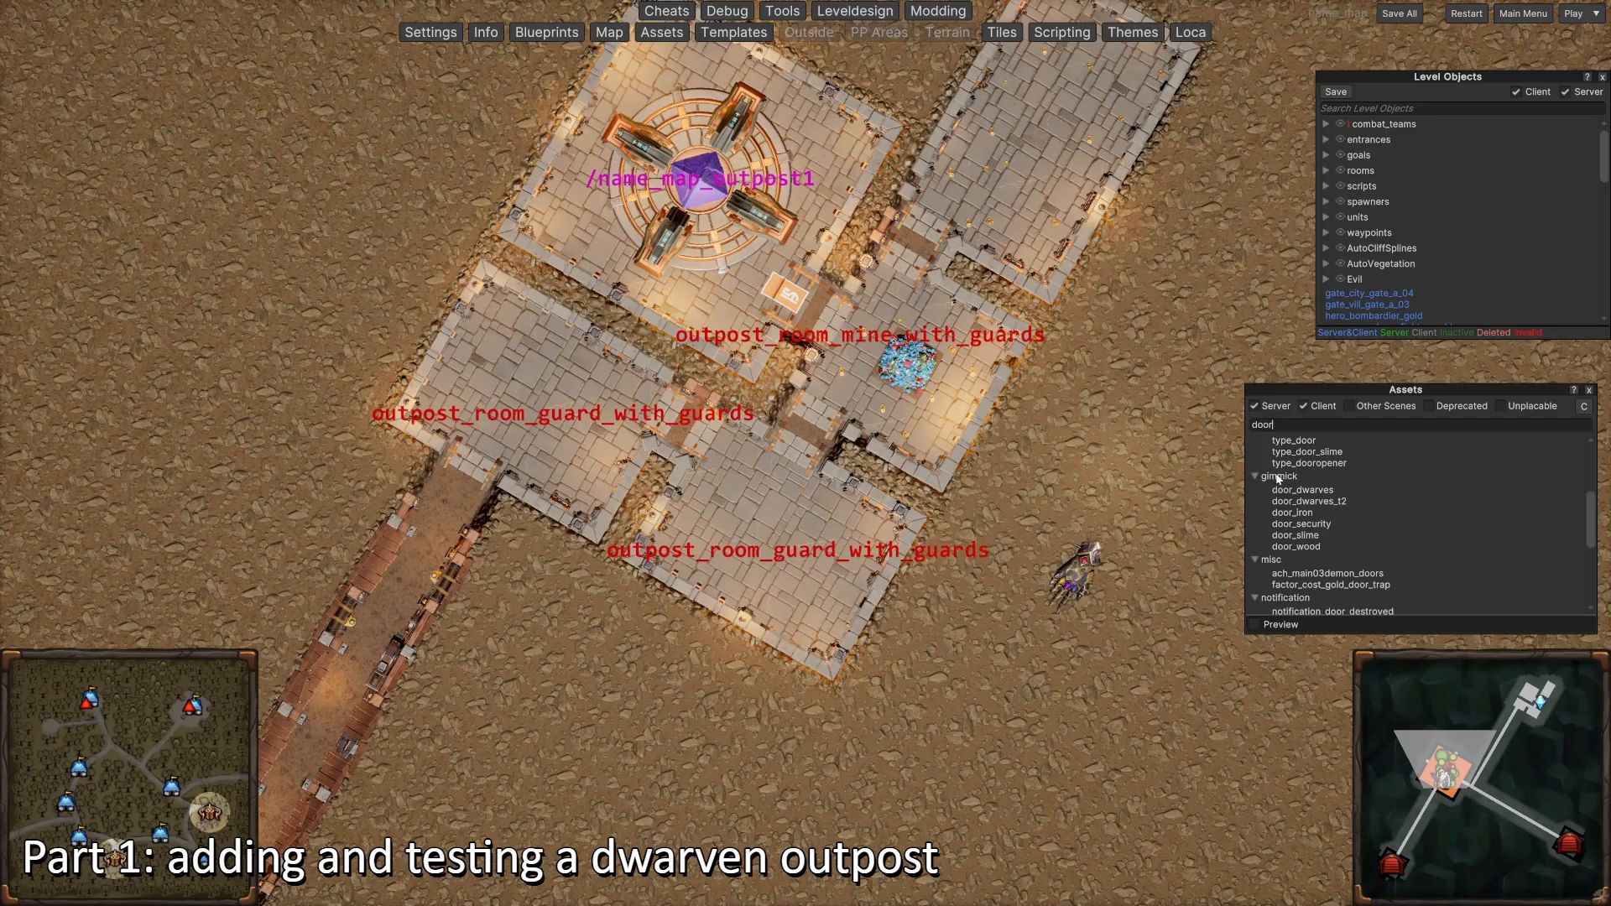
left_click(1307, 503)
key("a")
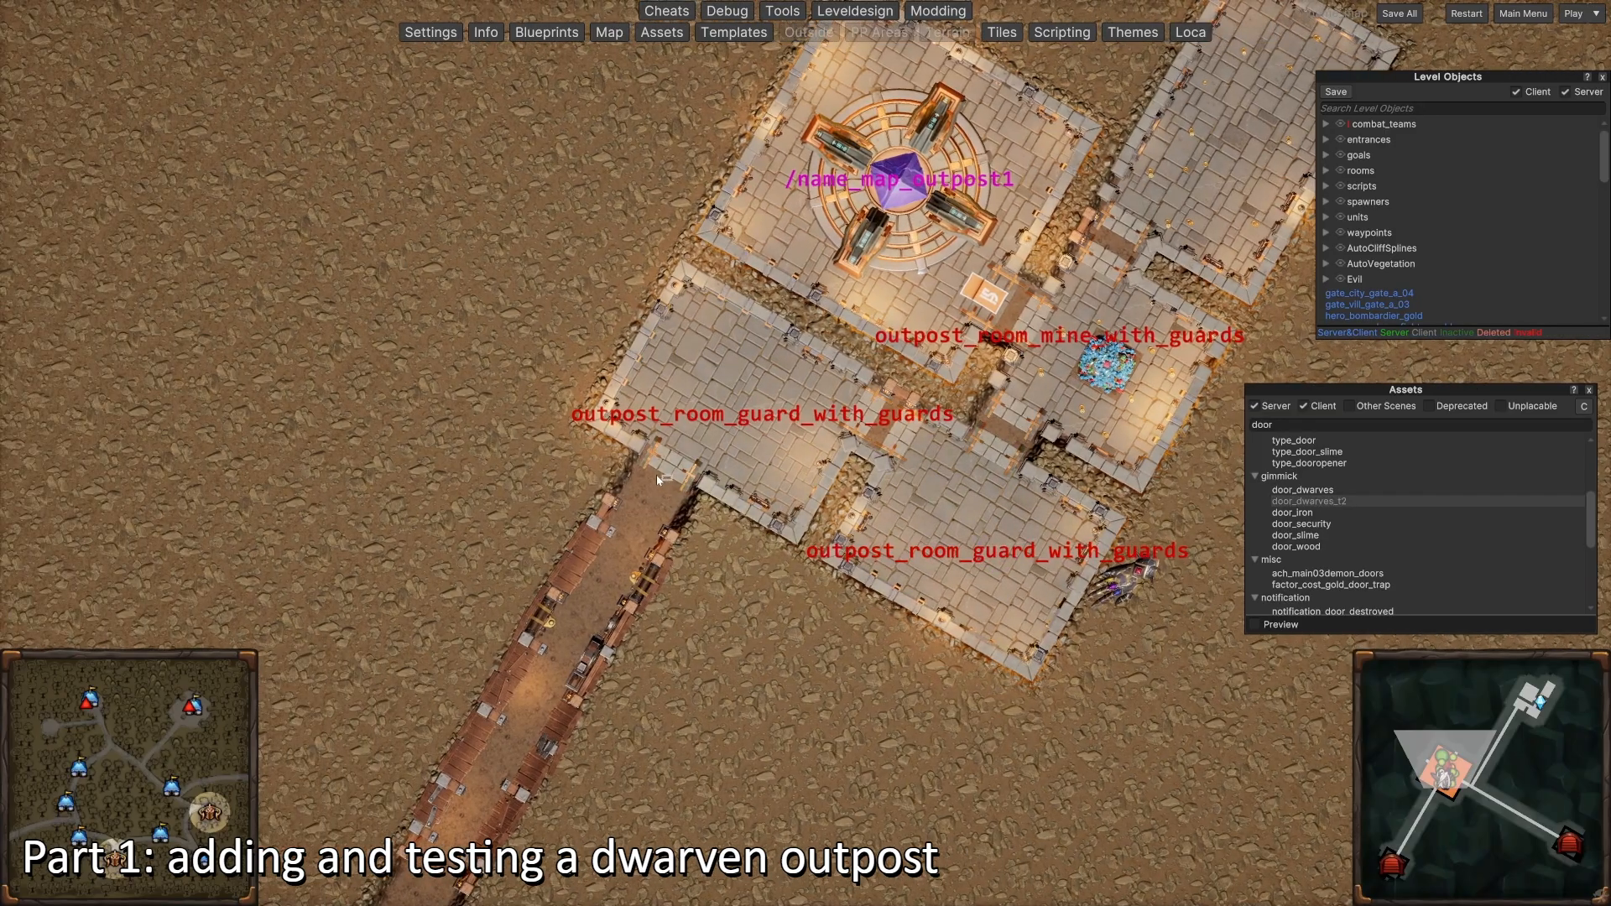
left_click(657, 469)
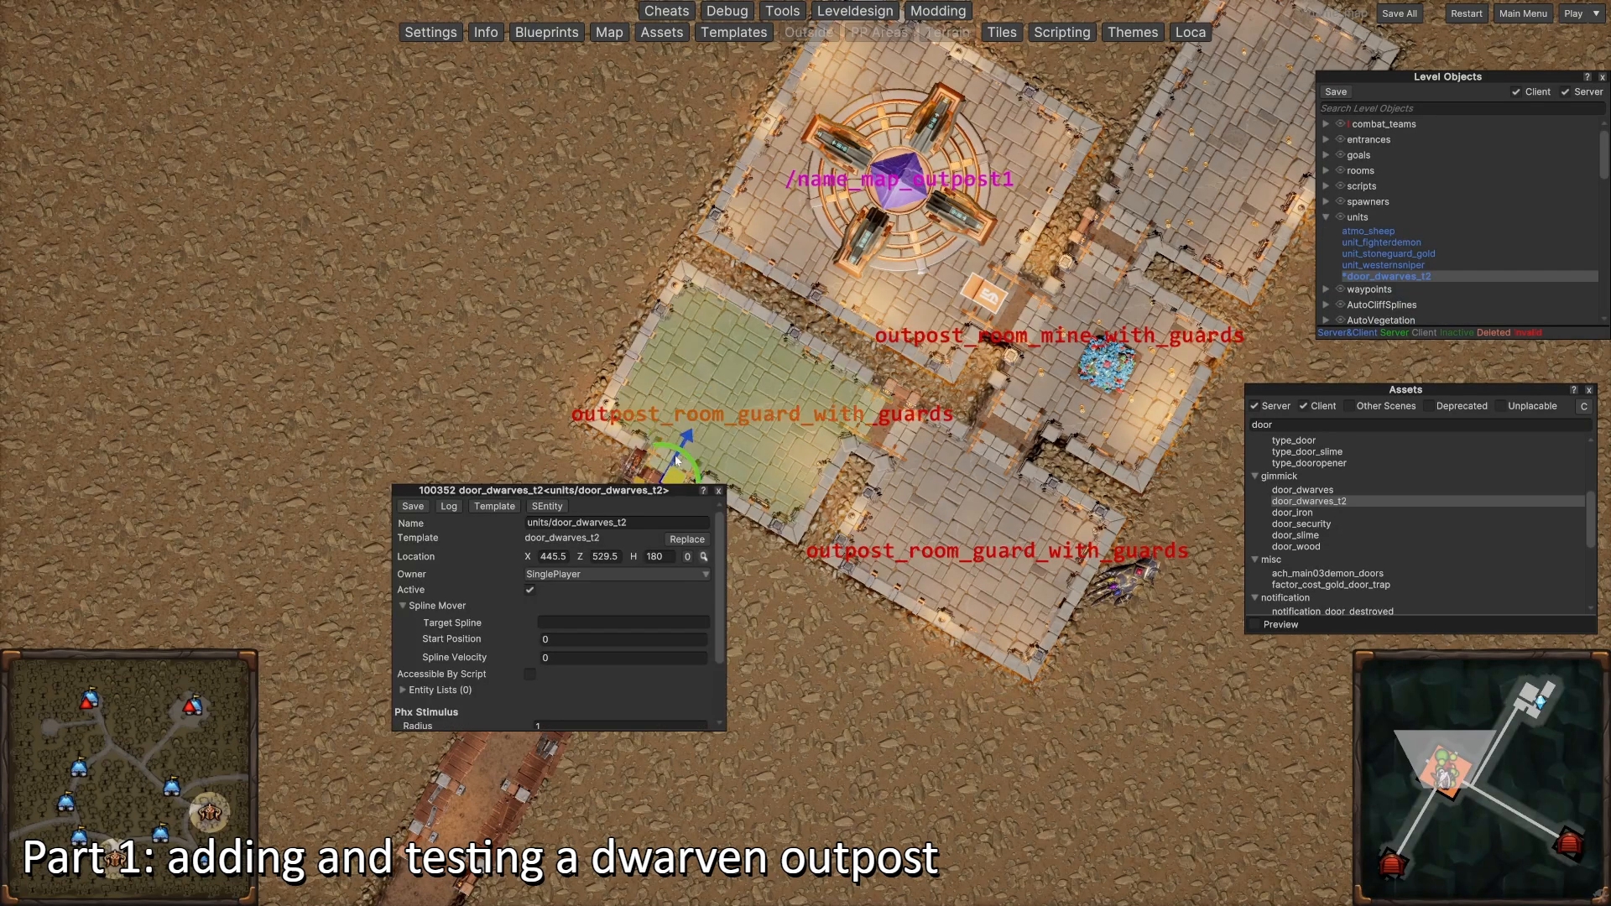
left_click_drag(675, 460, 673, 463)
key("s")
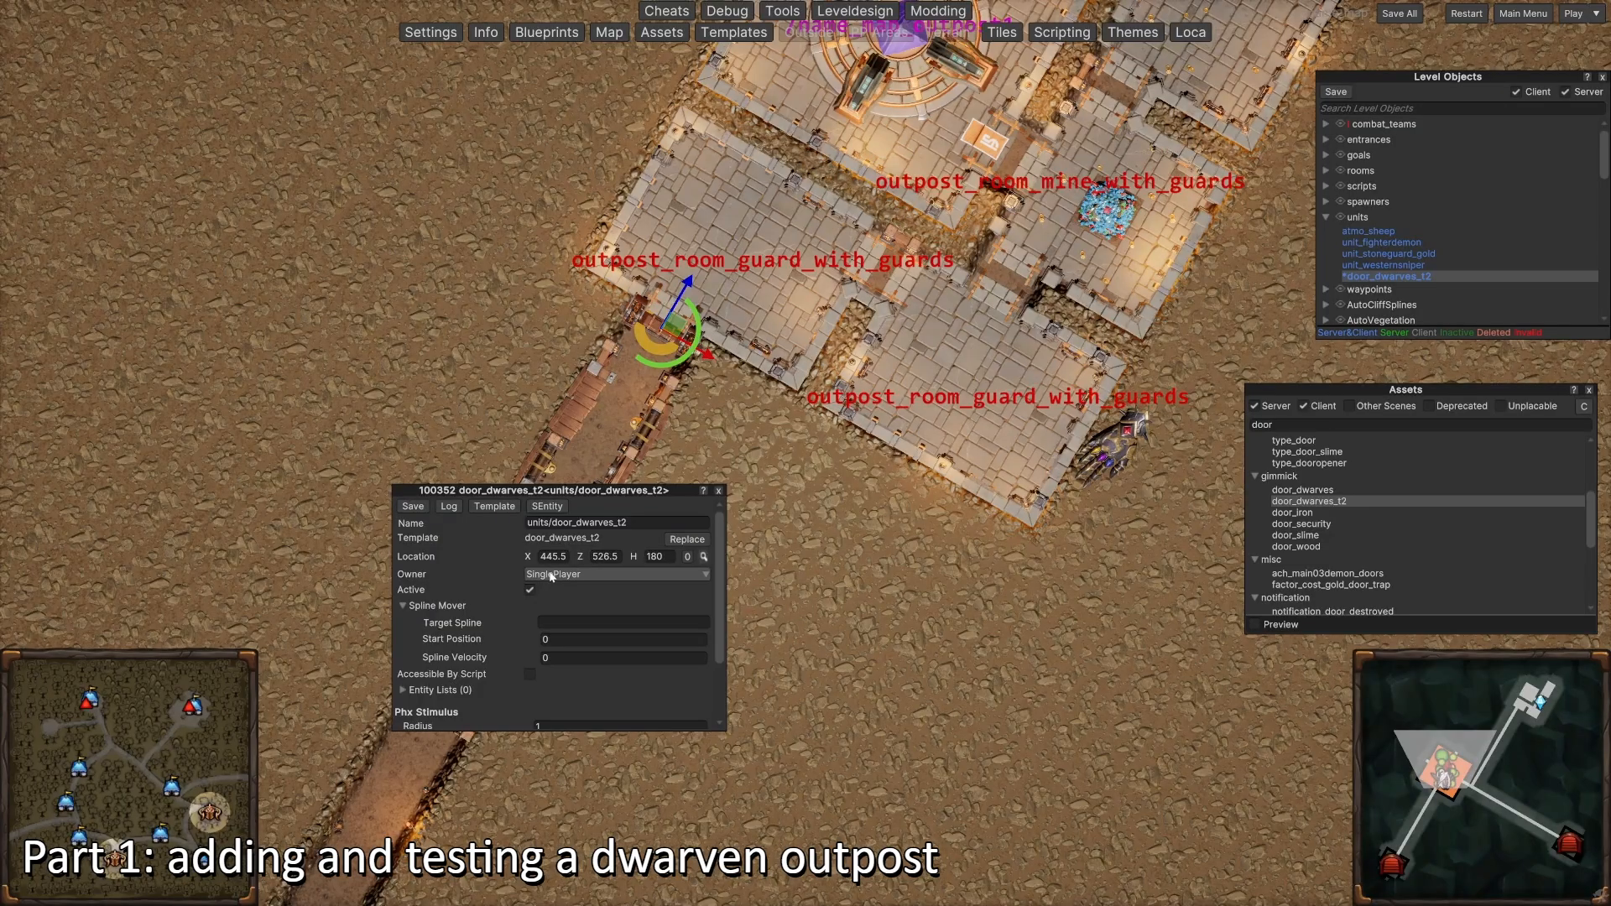
Step: Set the owner of the door_dwarves_t2 at the guard room entrance to AiPlayer5
key("w")
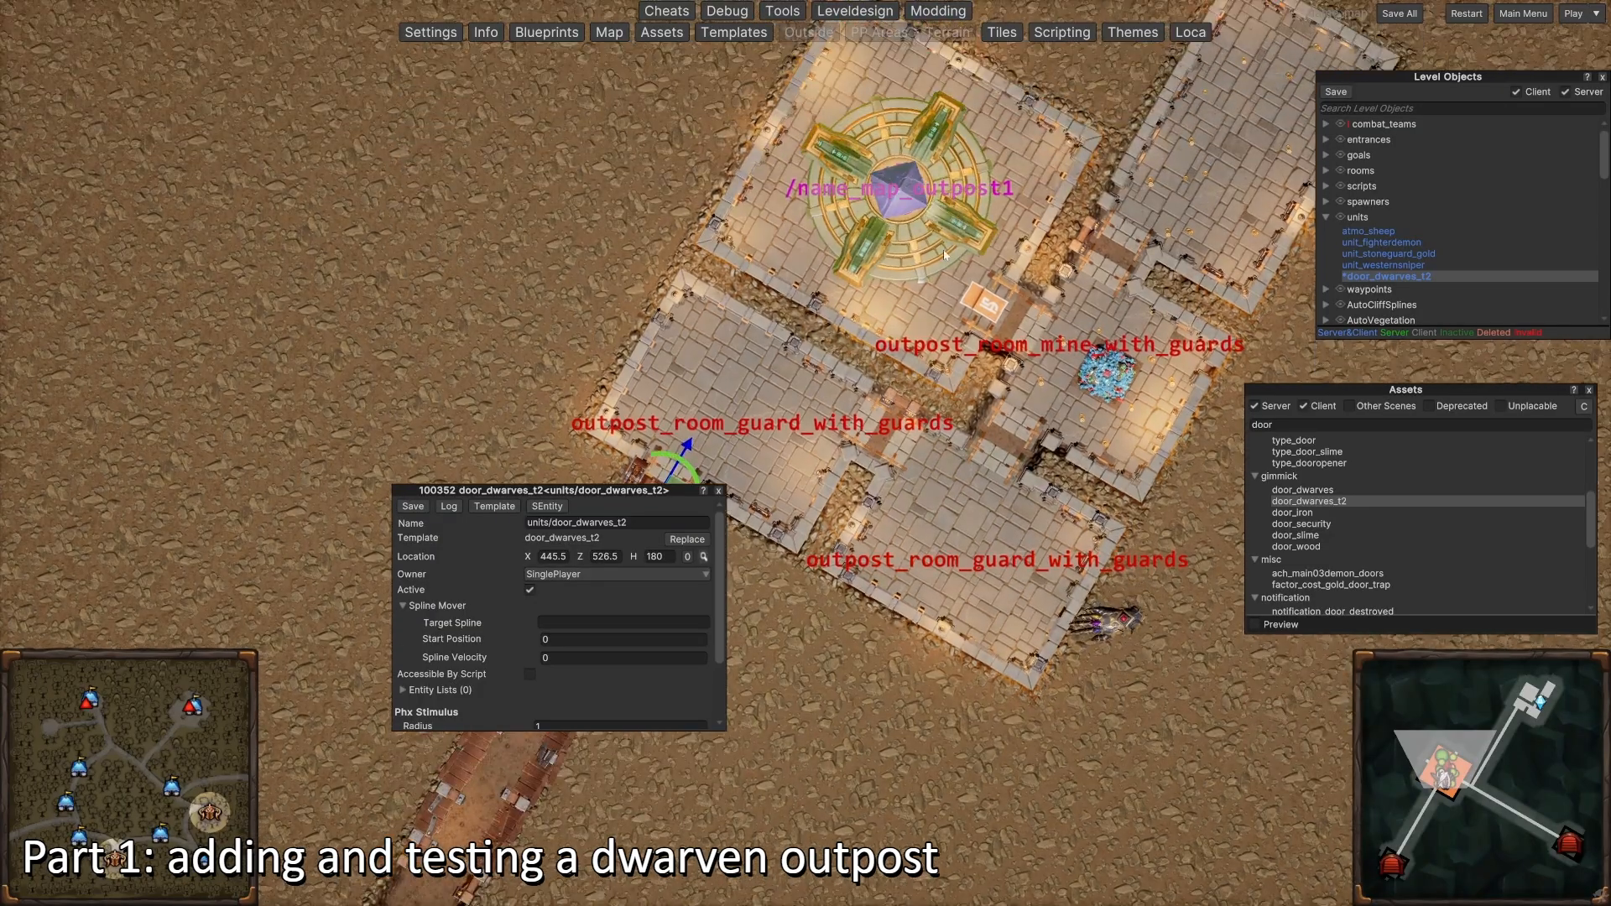
key("s")
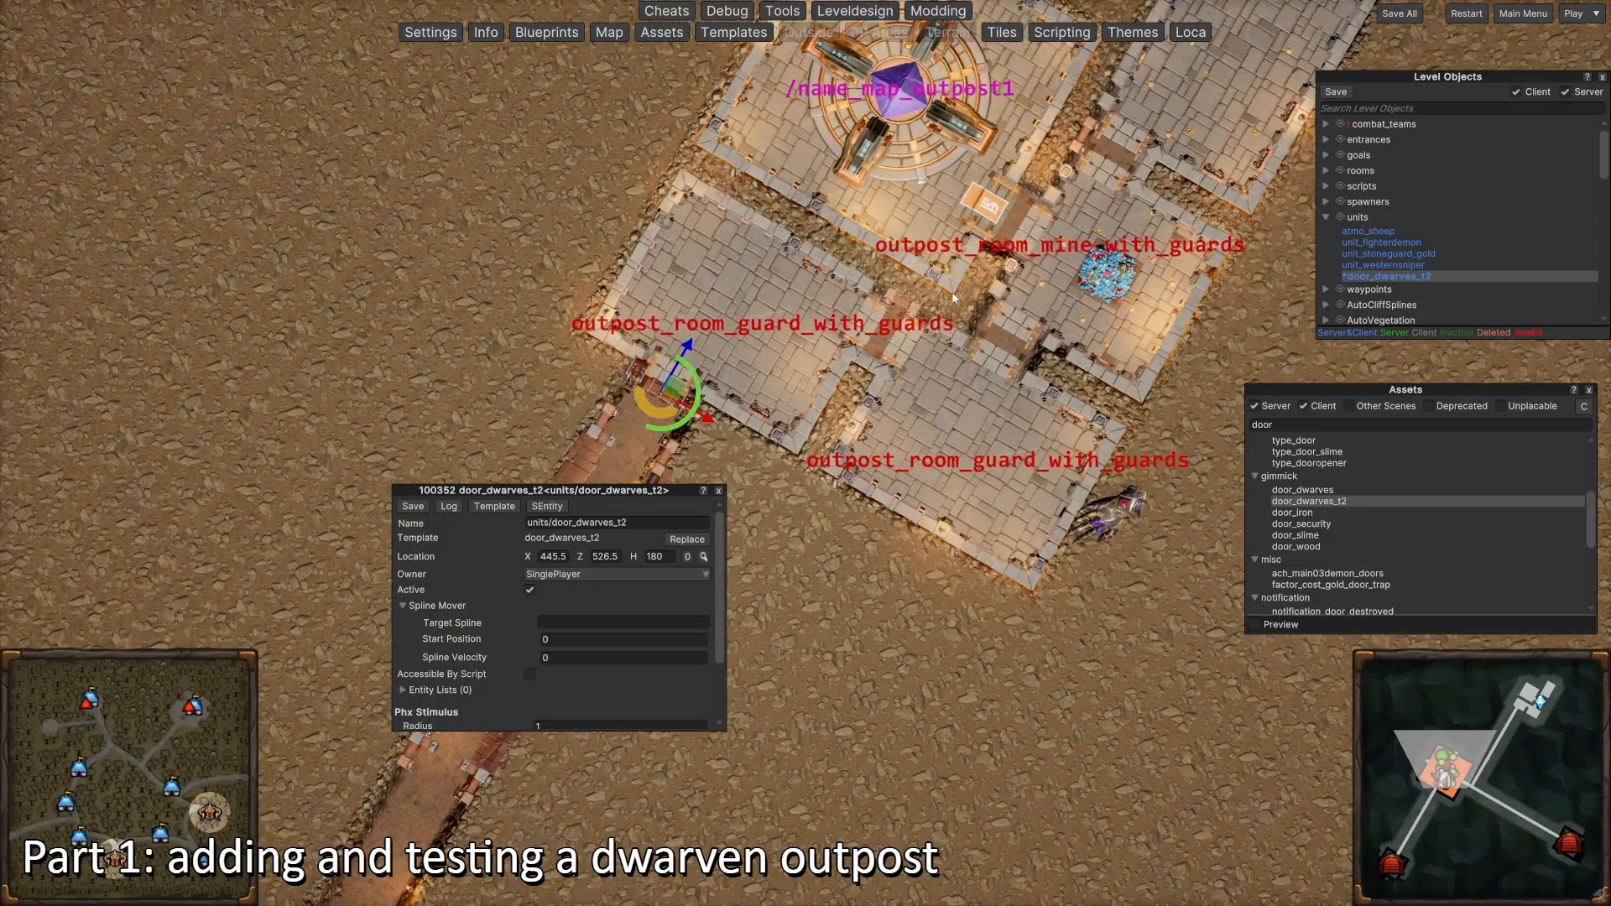
left_click(590, 573)
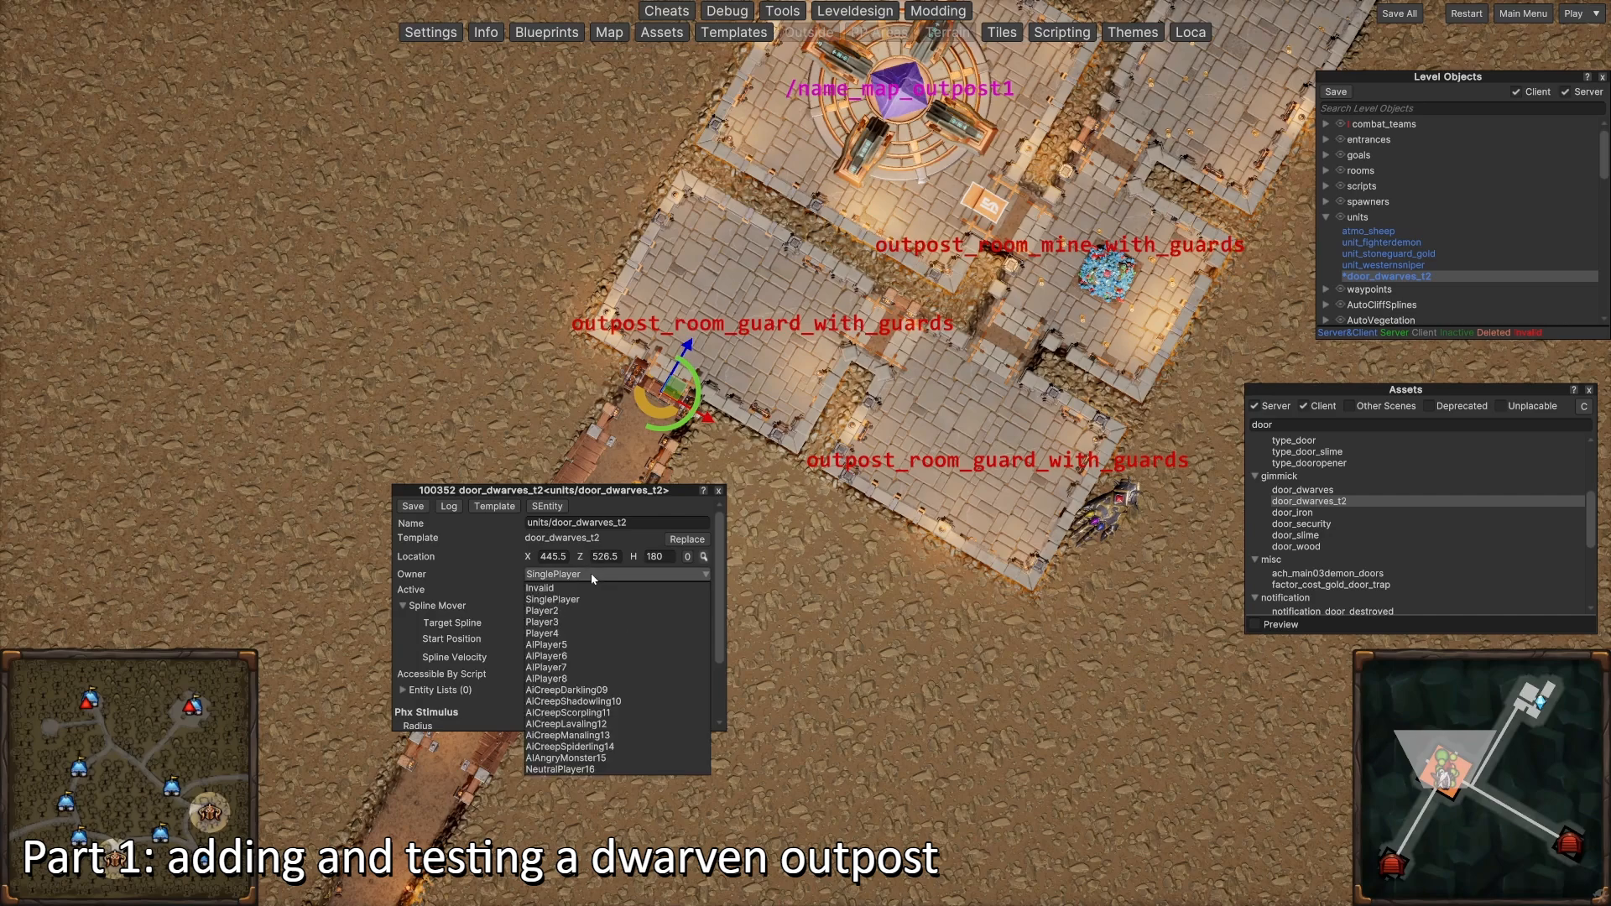
left_click(581, 640)
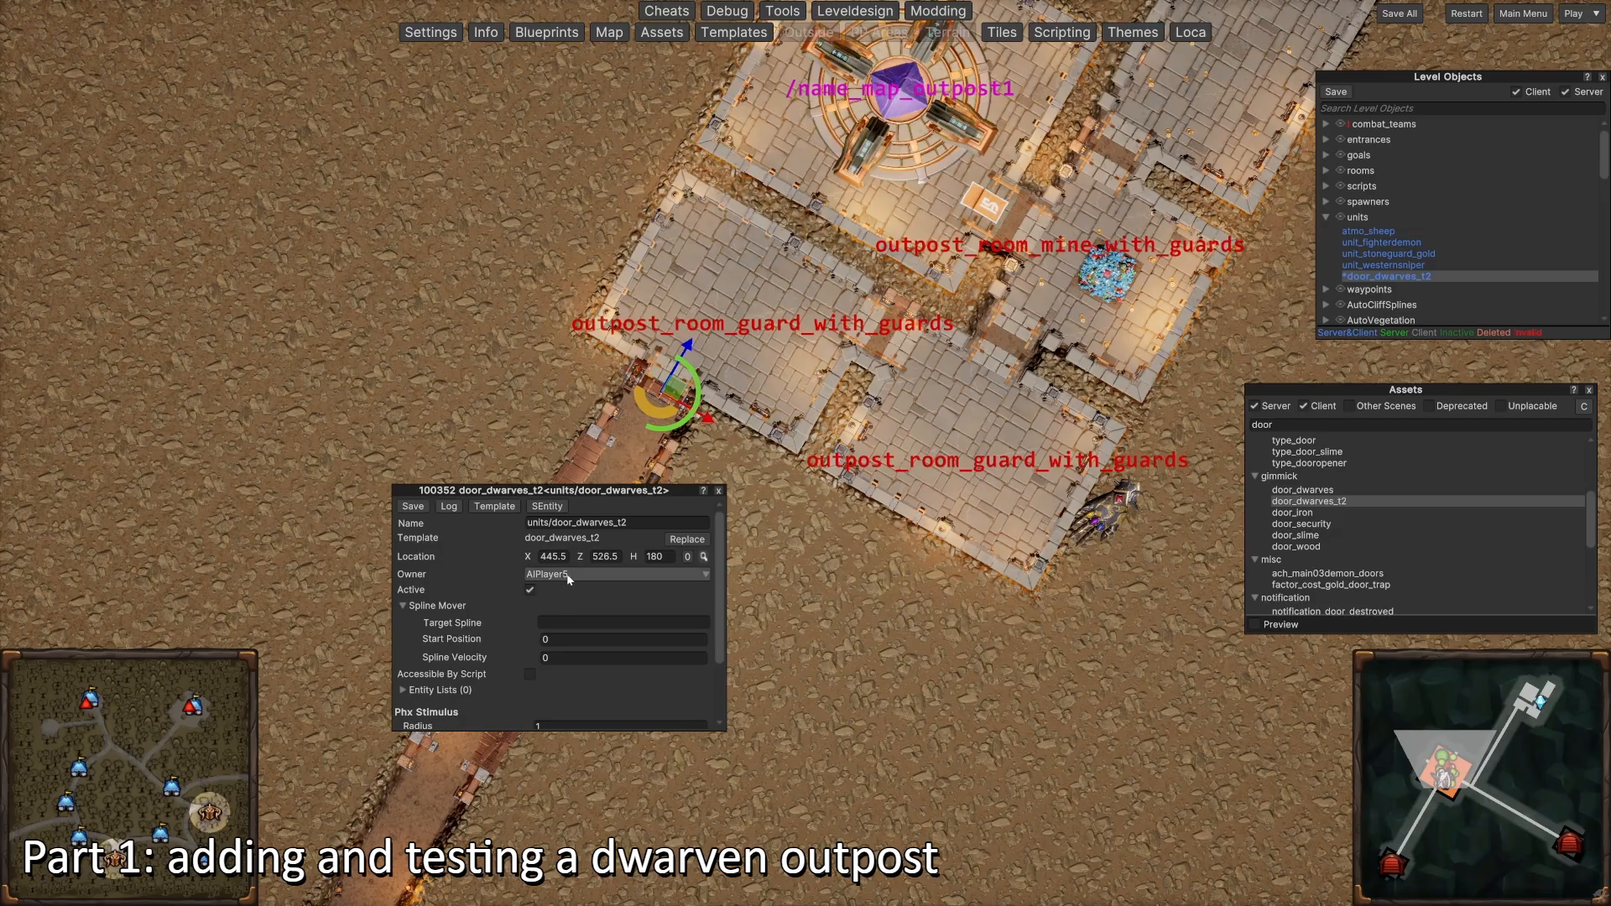
Step: Save all changes, place a door_dwarves between the second guard room and the mine at X 460.5, Z 538.5, and set its owner to AiPlayer5
left_click(1400, 14)
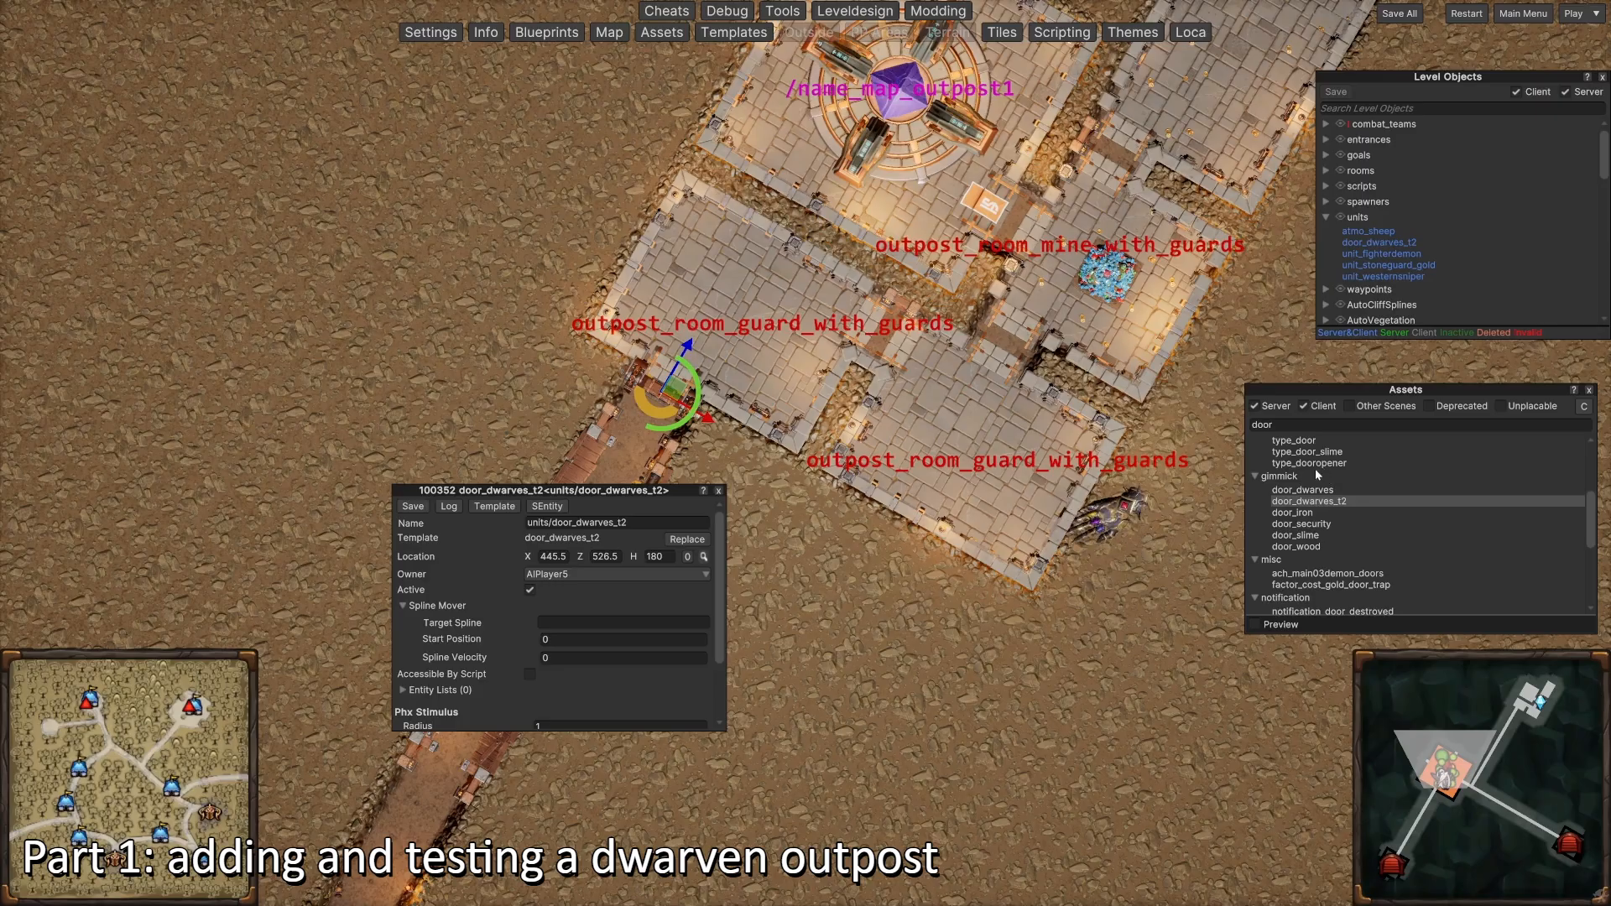
key("w")
key("d")
left_click_drag(1305, 489, 935, 420)
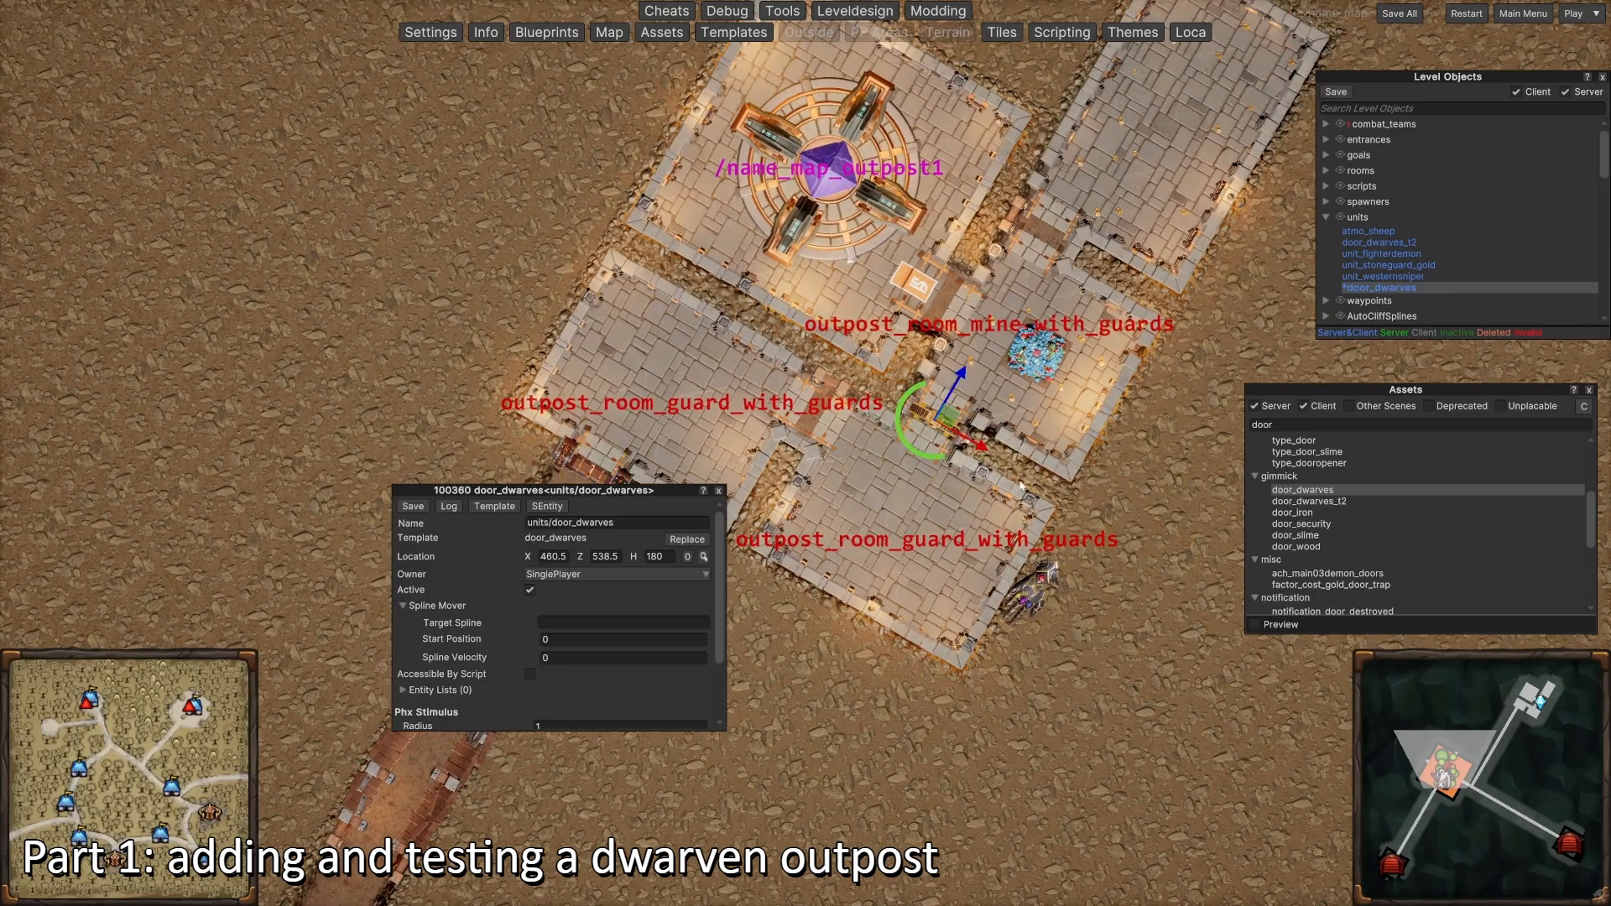
left_click(590, 574)
left_click(571, 641)
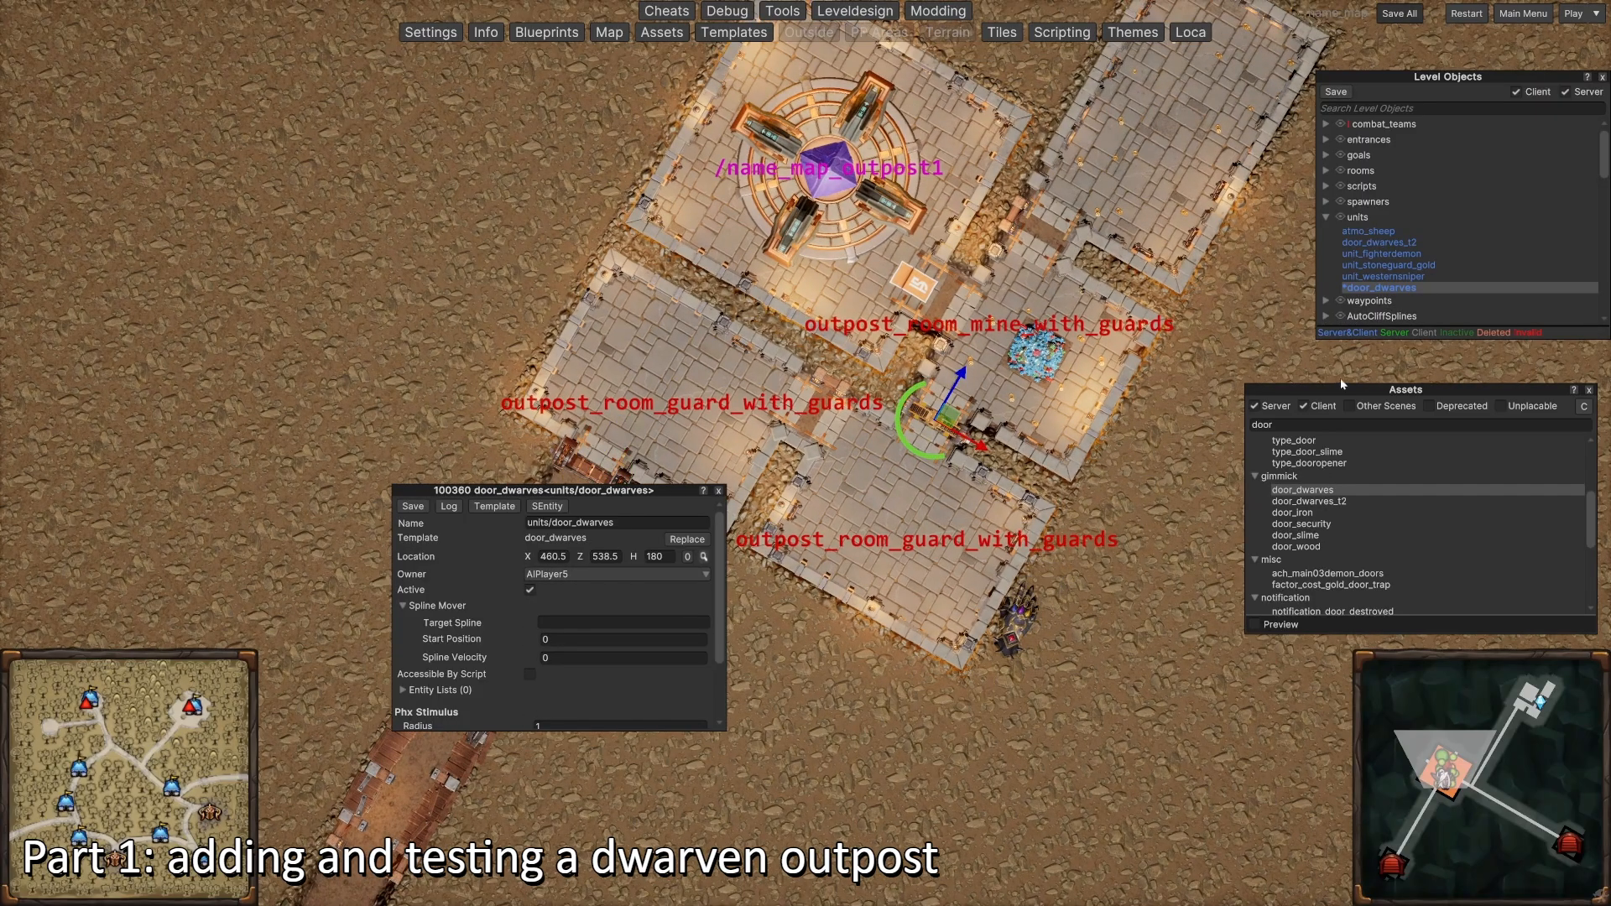
Step: Place a door_dwarves between the two guard rooms at X 454.5, Z 535.5 and set its owner to AiPlayer5
left_click_drag(1314, 490, 849, 392)
key("w")
key("d")
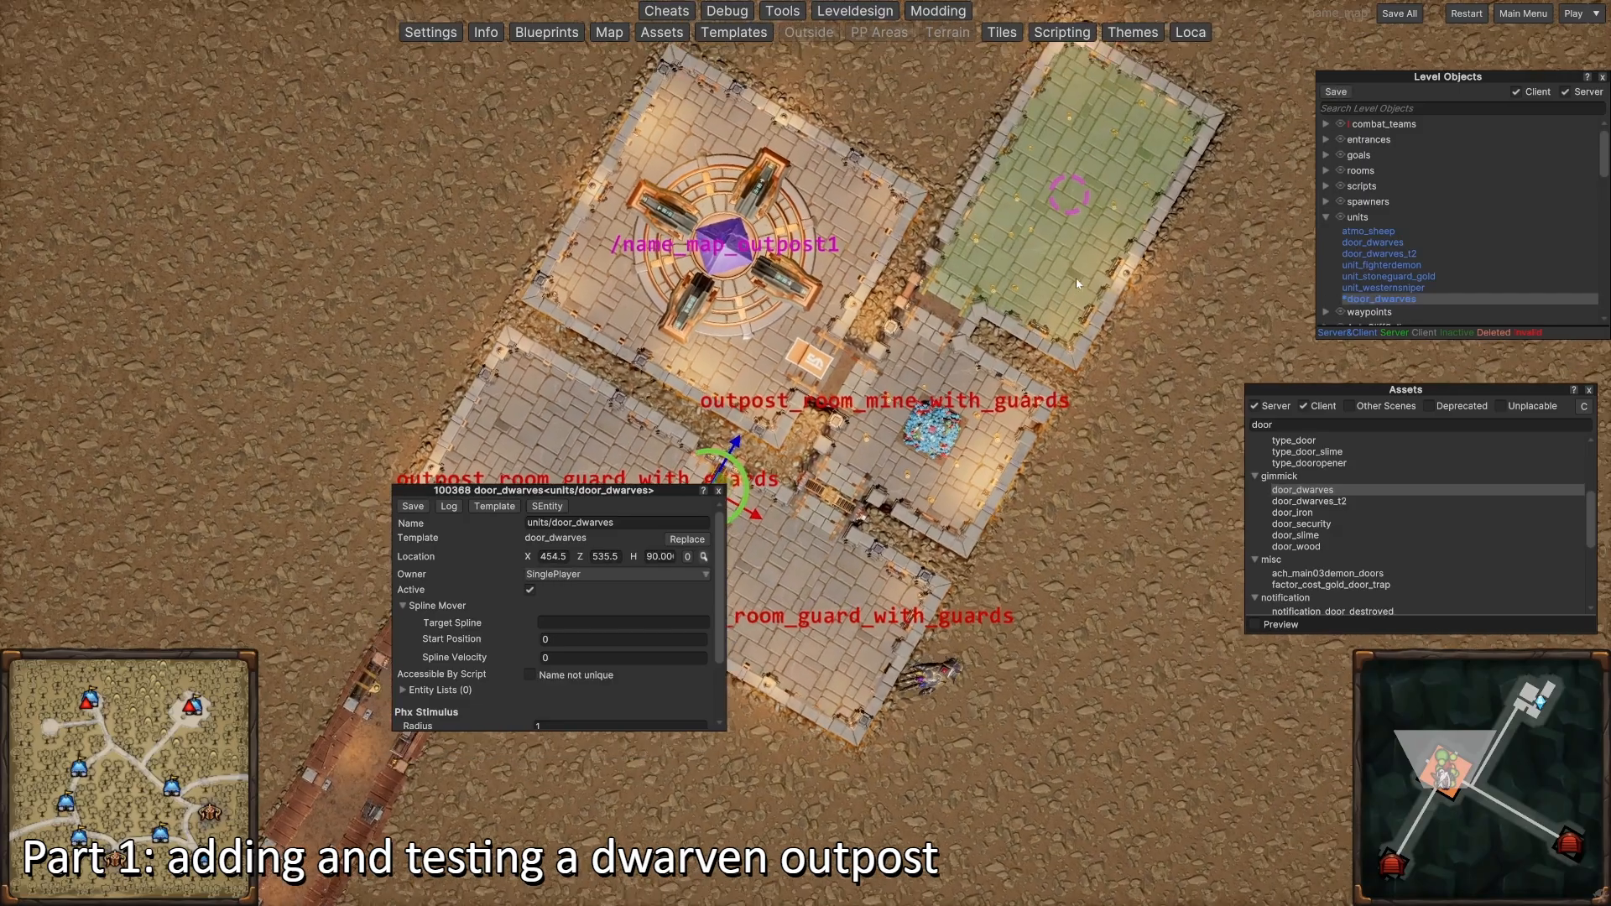
key("s")
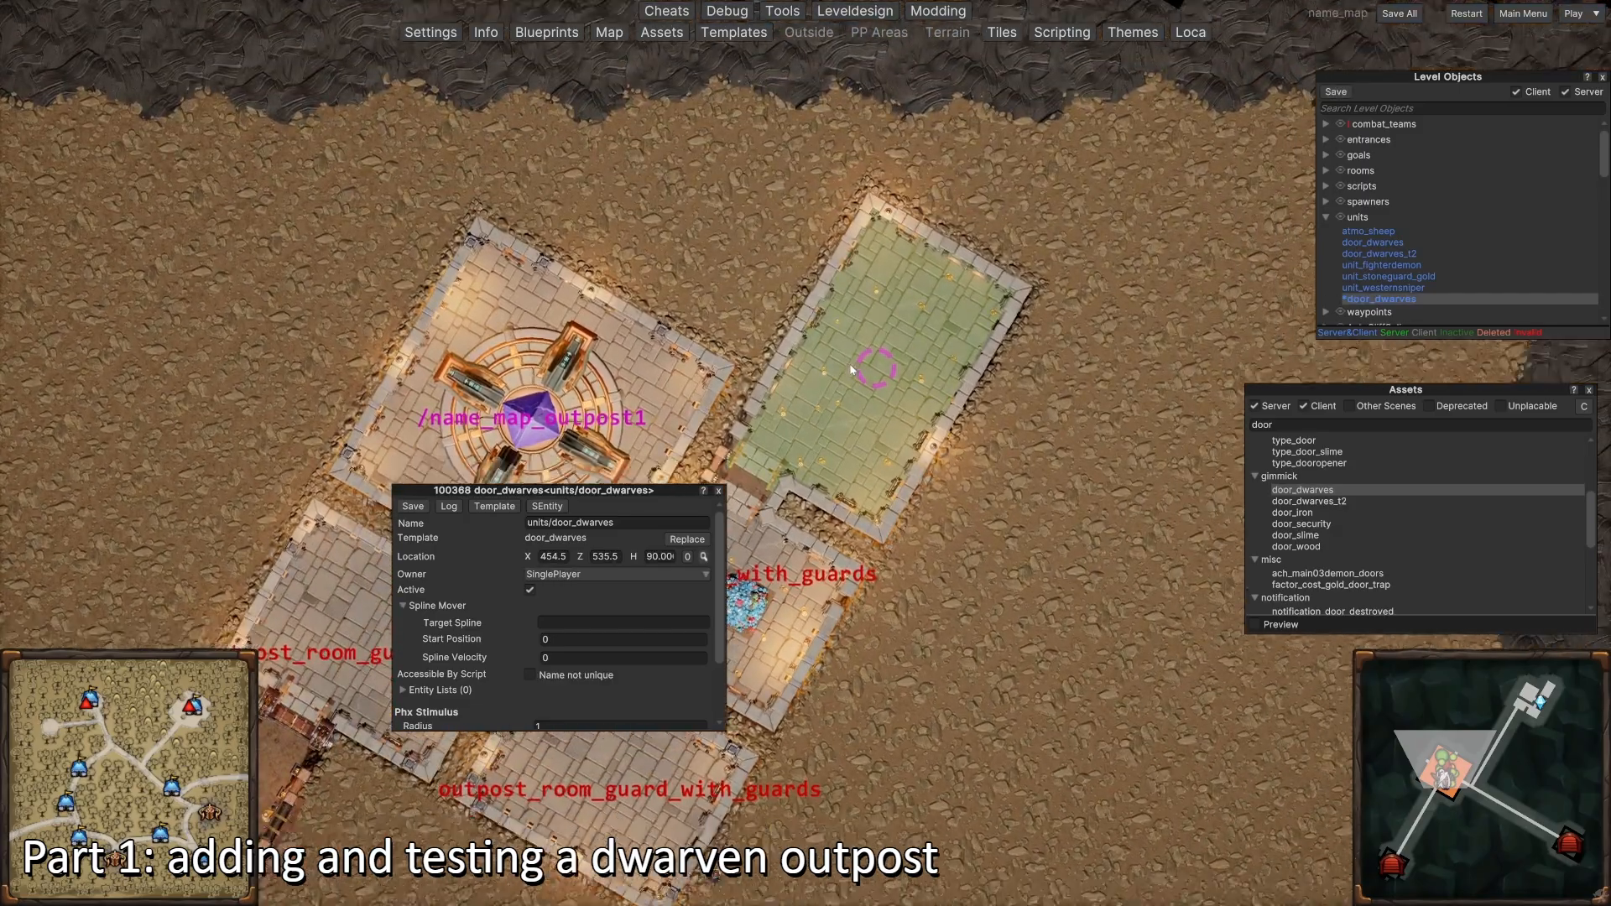
key("a")
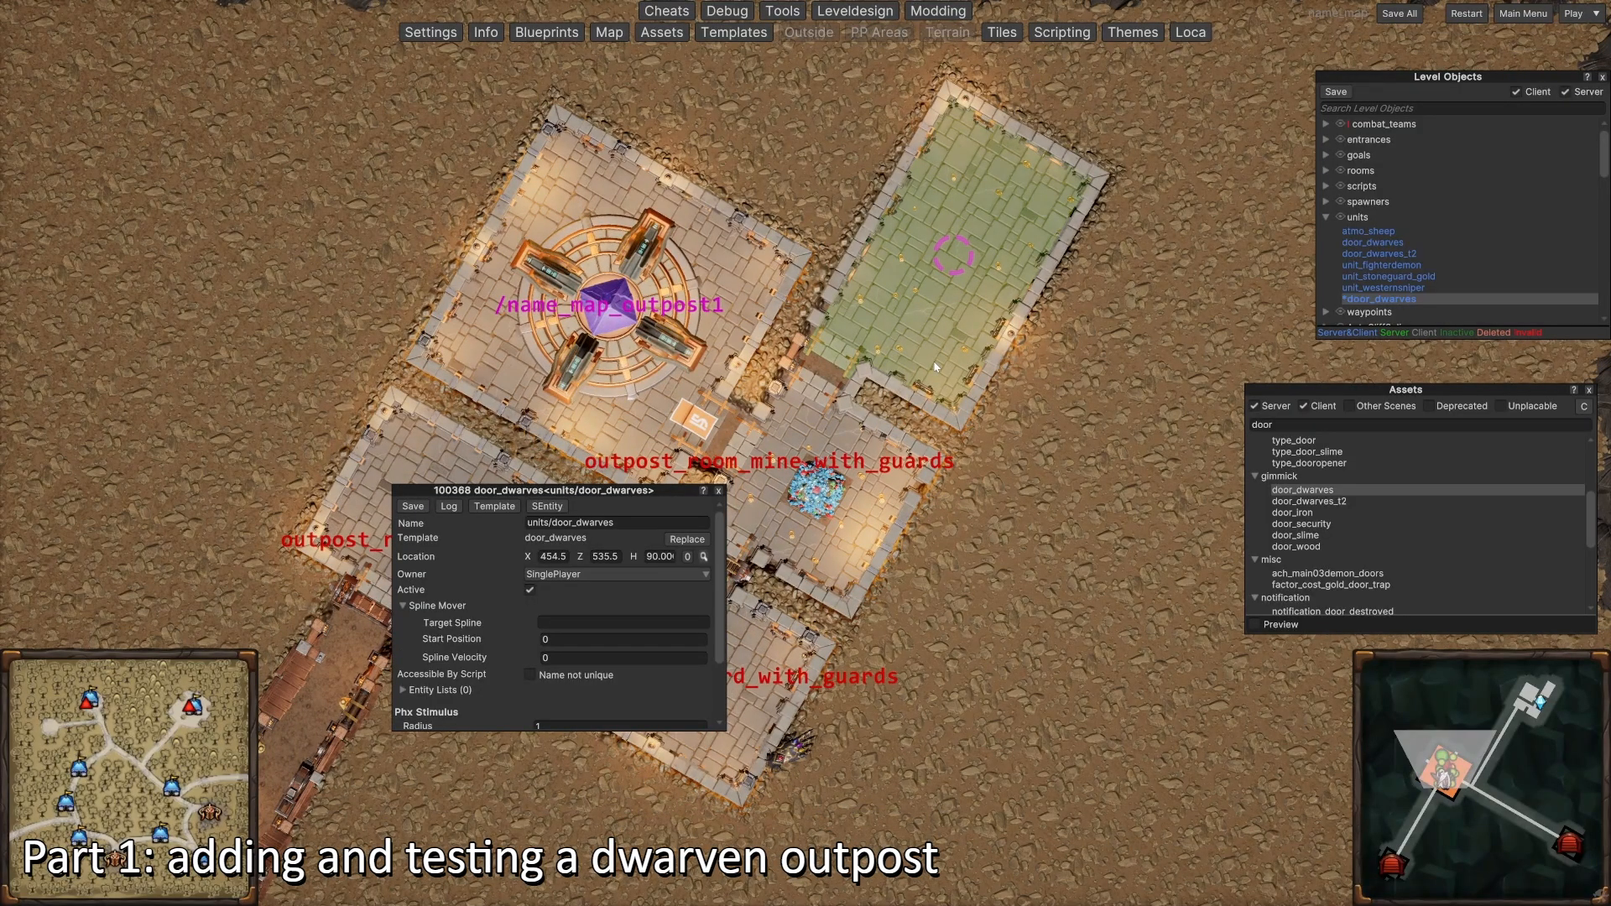
key("a")
key("s")
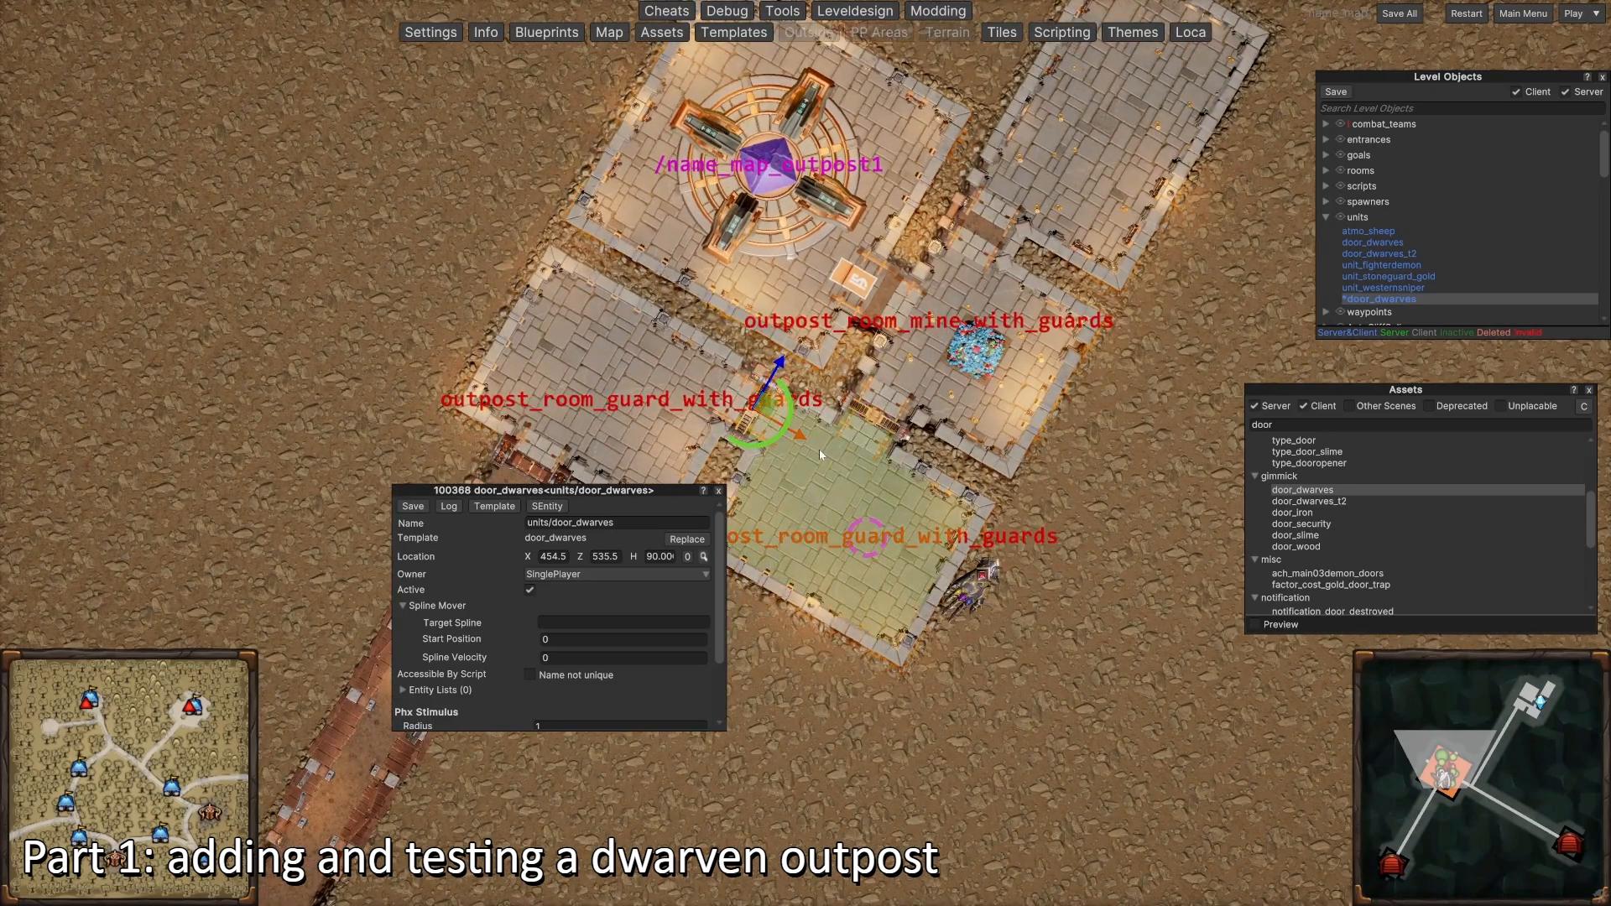
key("d")
key("w")
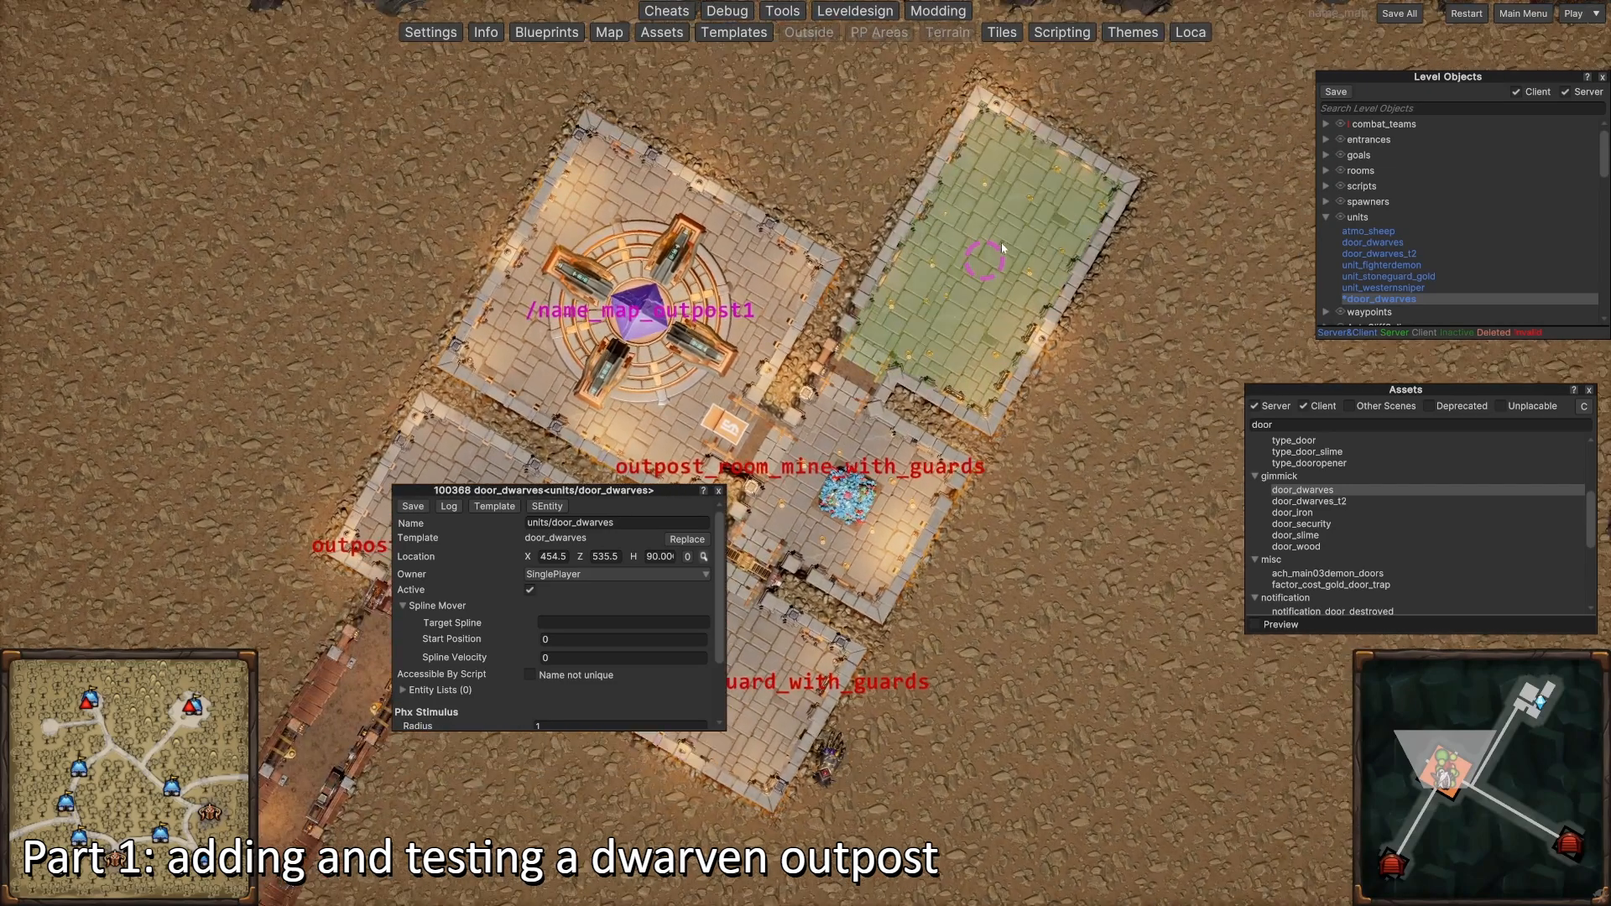
key("s")
key("a")
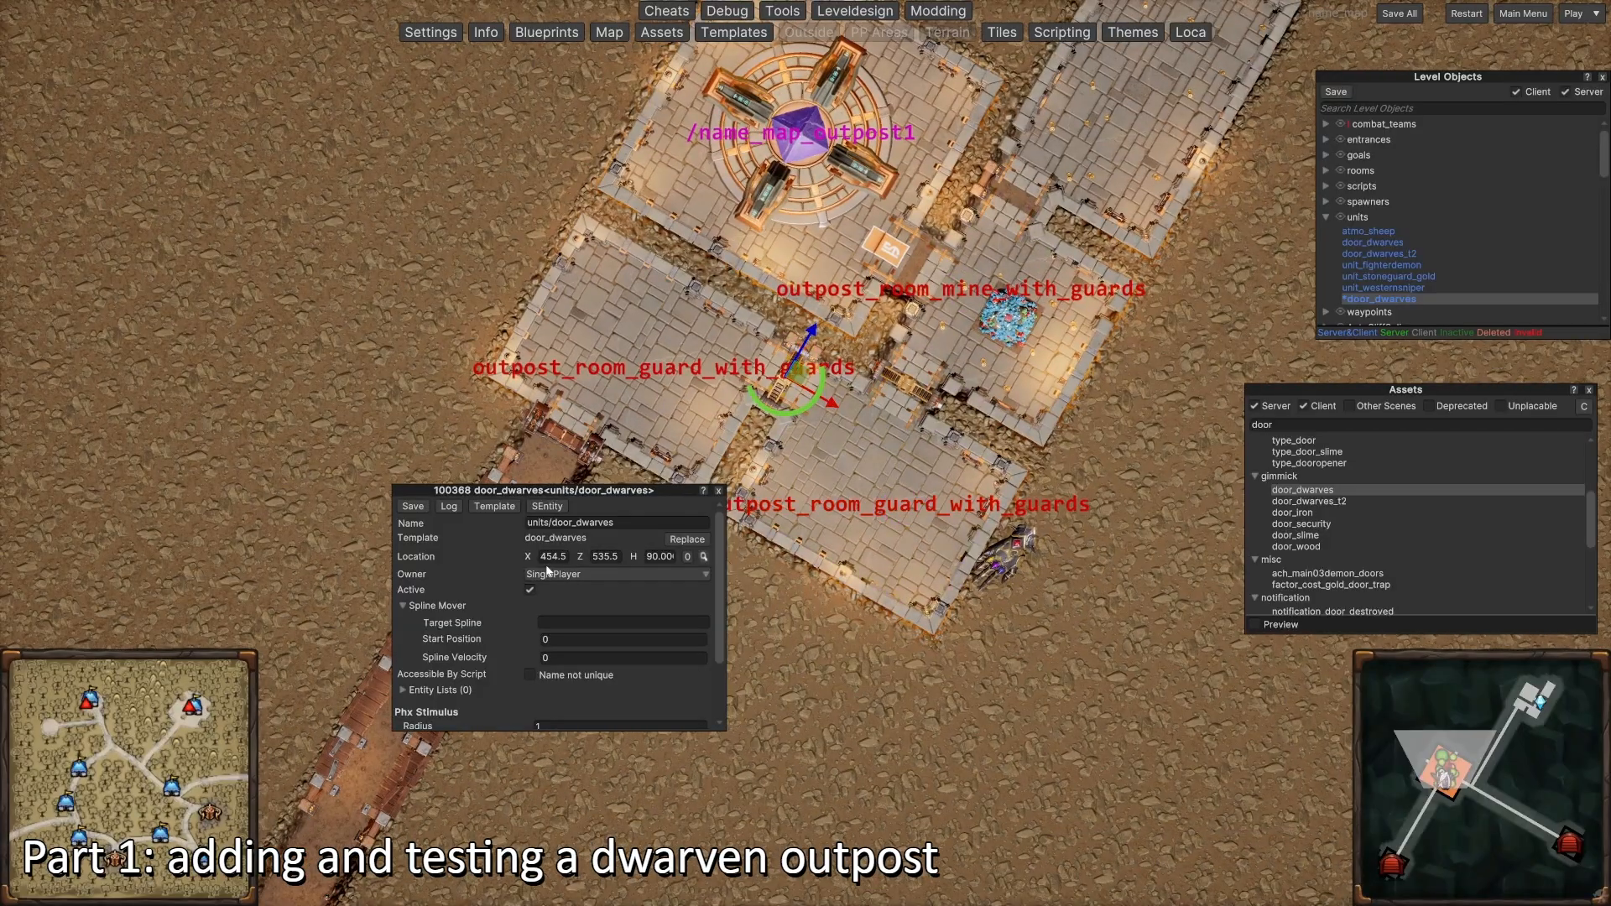
left_click(553, 576)
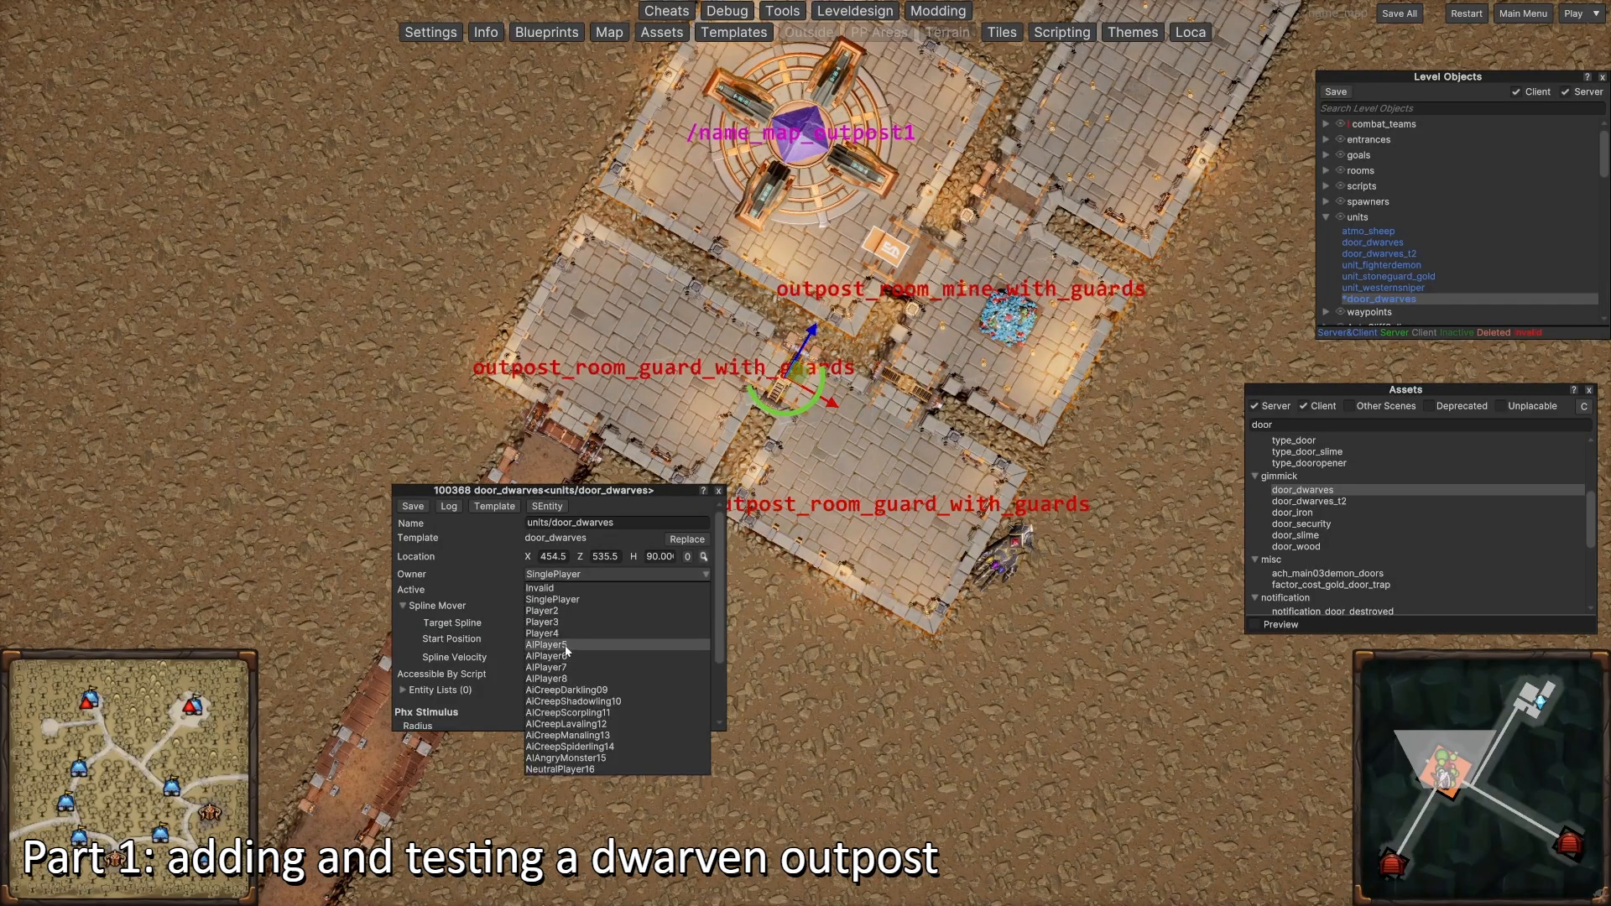
left_click(566, 648)
Step: Place a door_dwarves between the mine and the treasury at X 460.5, Z 550.5 and set its owner to AiPlayer5
key("d")
key("w")
left_click_drag(1363, 487, 928, 282)
left_click(587, 574)
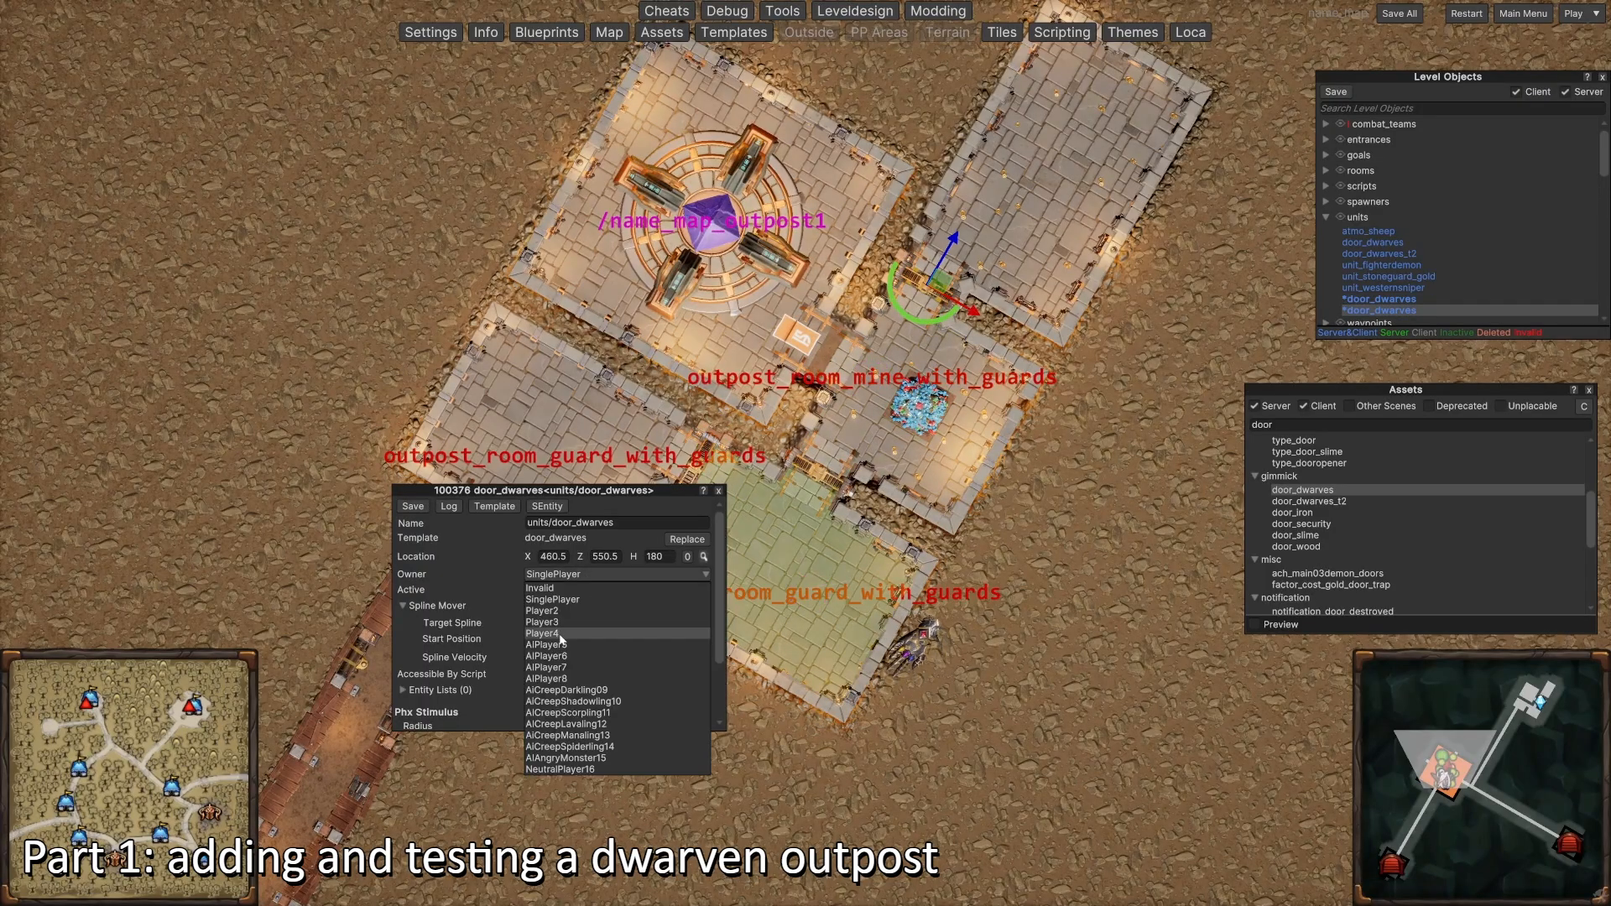
left_click(562, 640)
Step: Place a door_dwarves between the main hall and the mine at X 457.5, Z 544.5, set its owner to AiPlayer5 and save all changes
left_click_drag(1303, 492, 862, 373)
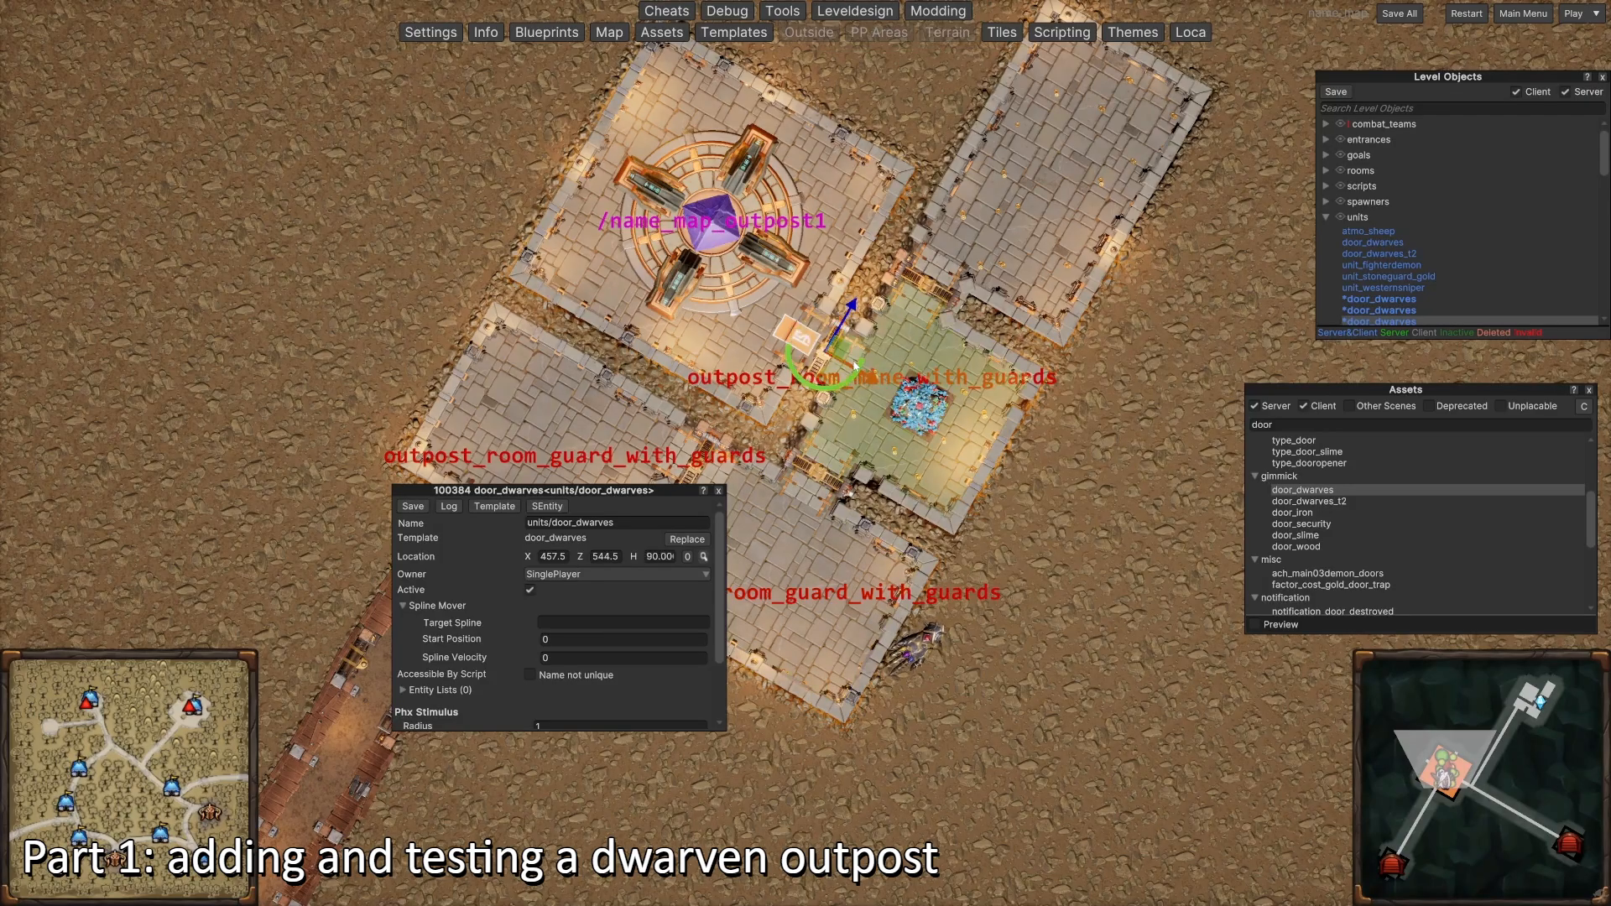
left_click(586, 574)
left_click(568, 645)
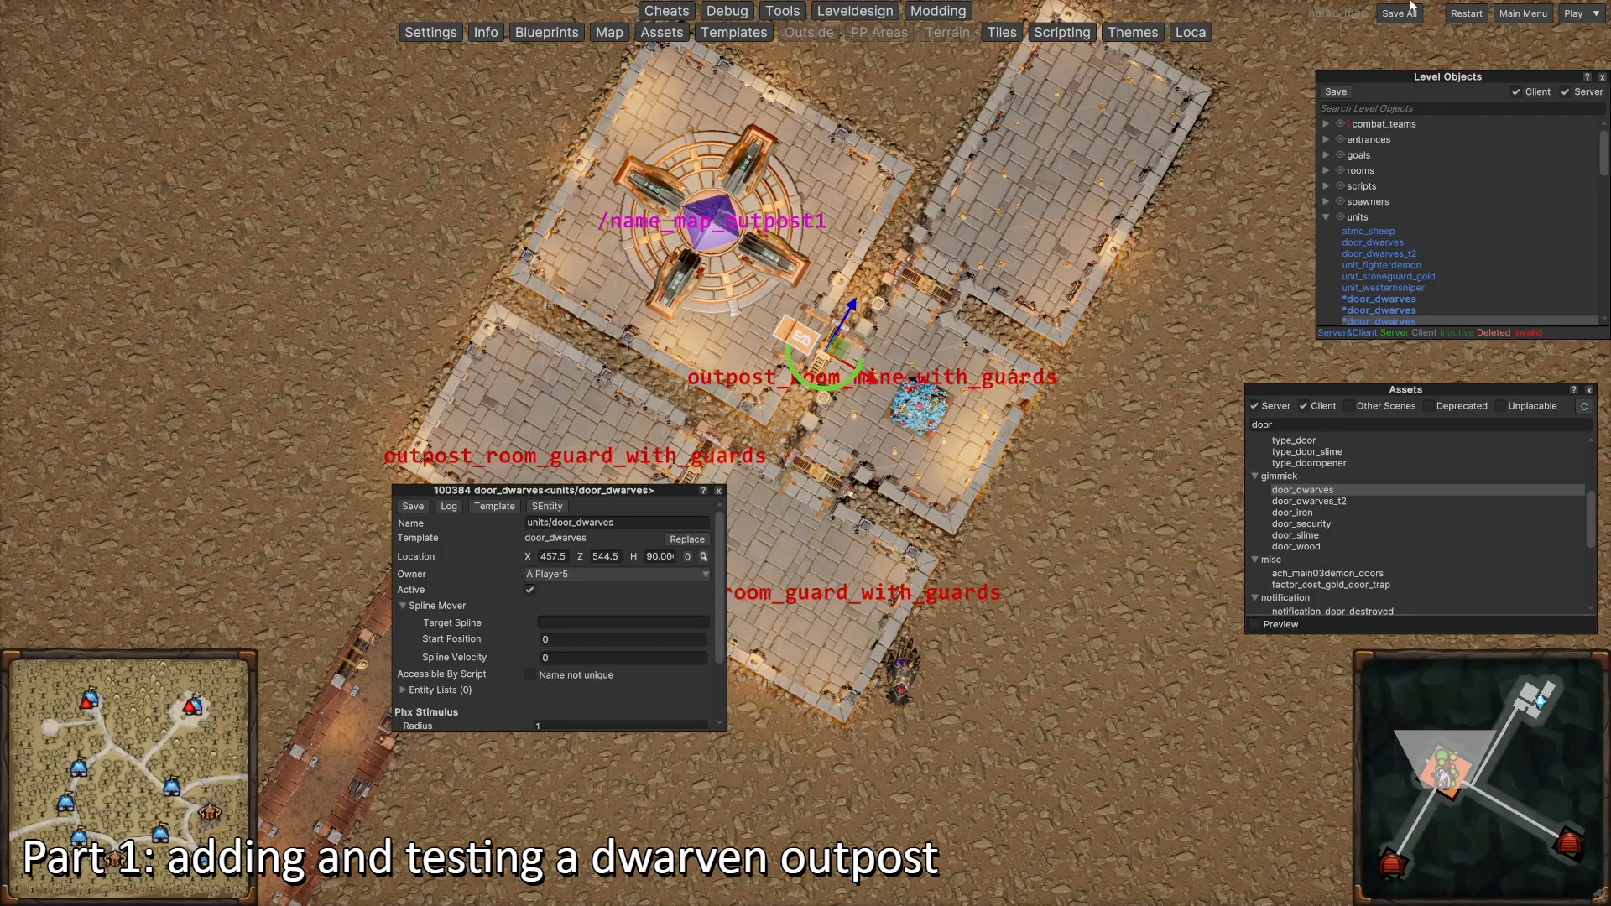
left_click(1400, 14)
Step: Check the owner setting of the outpost's doors one after another, ending with the door_dwarves_t2 at the entrance
left_click(927, 283)
key("s")
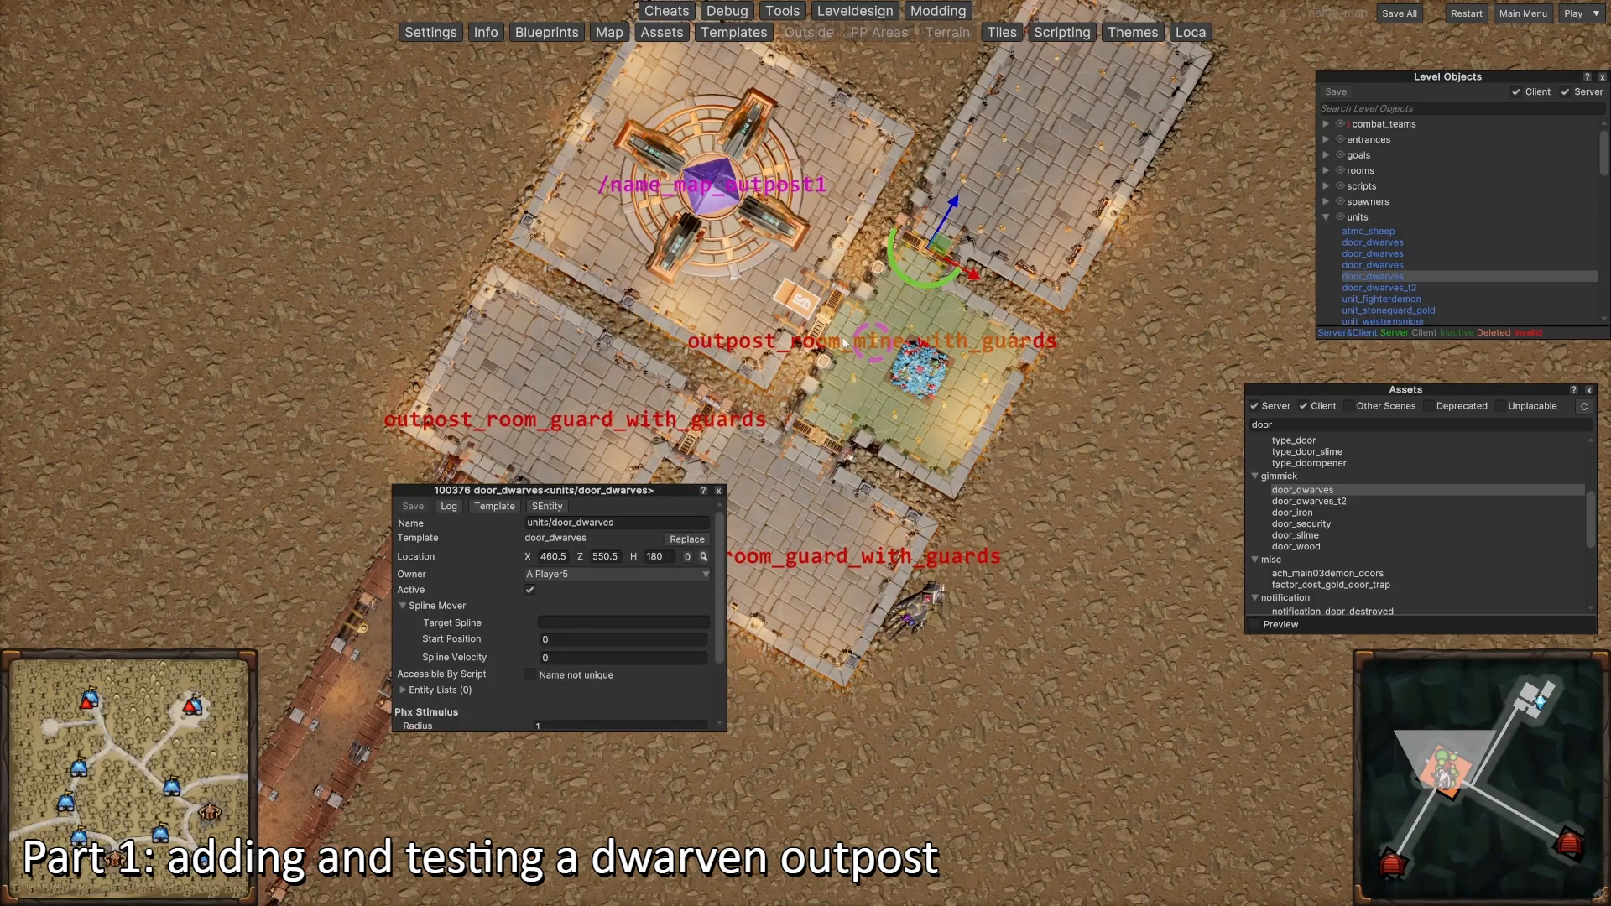
left_click(824, 265)
key("s")
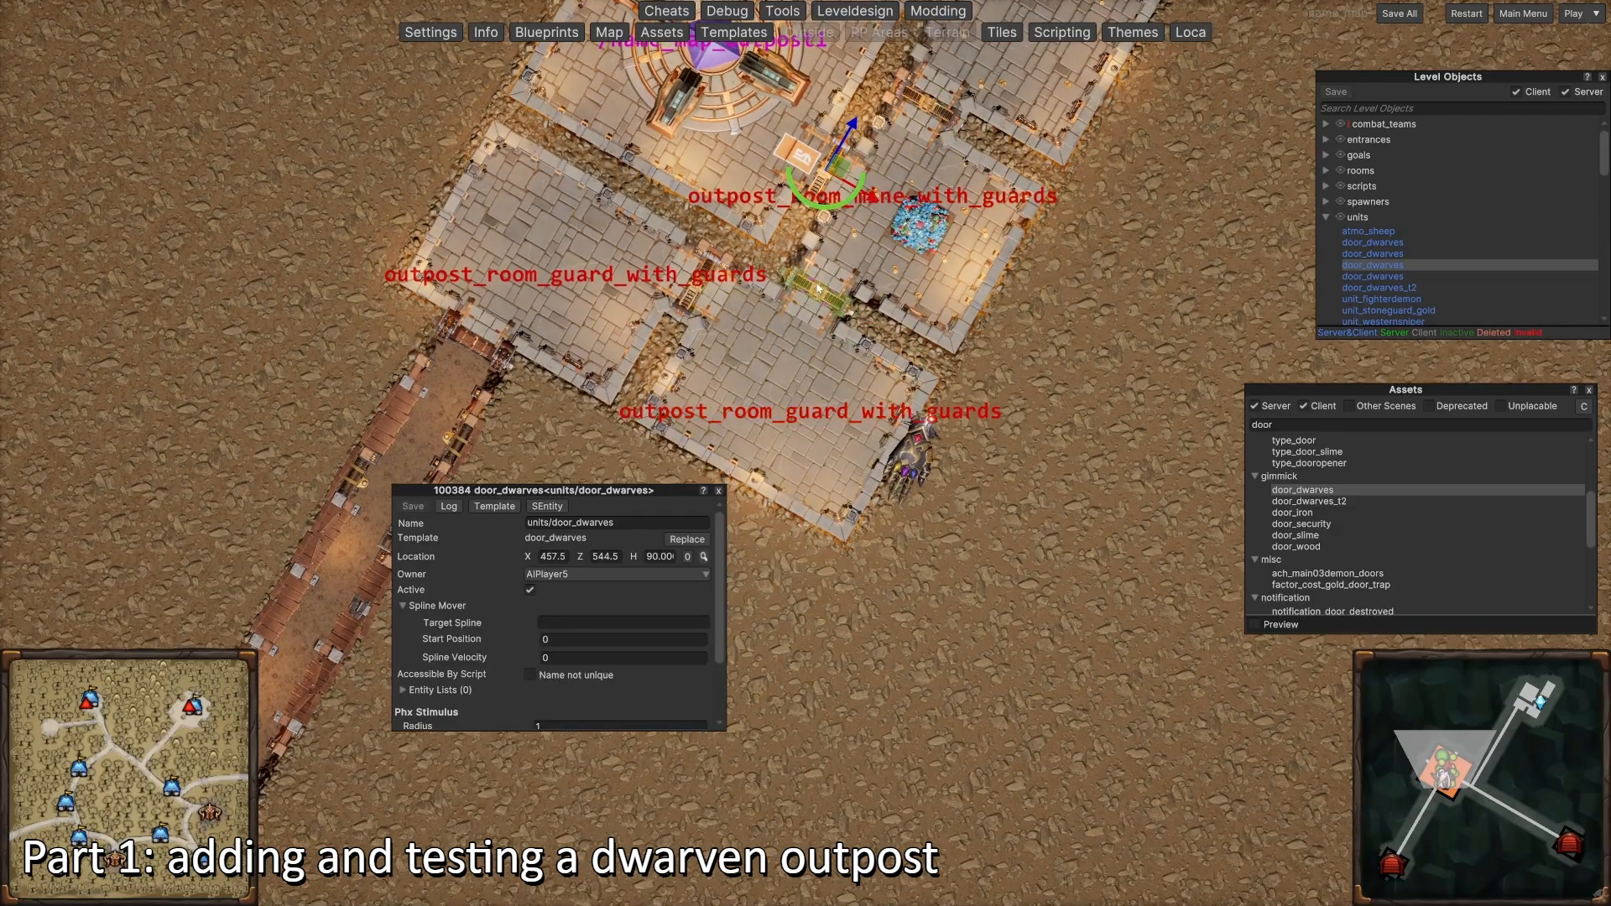
left_click(703, 302)
left_click(480, 337)
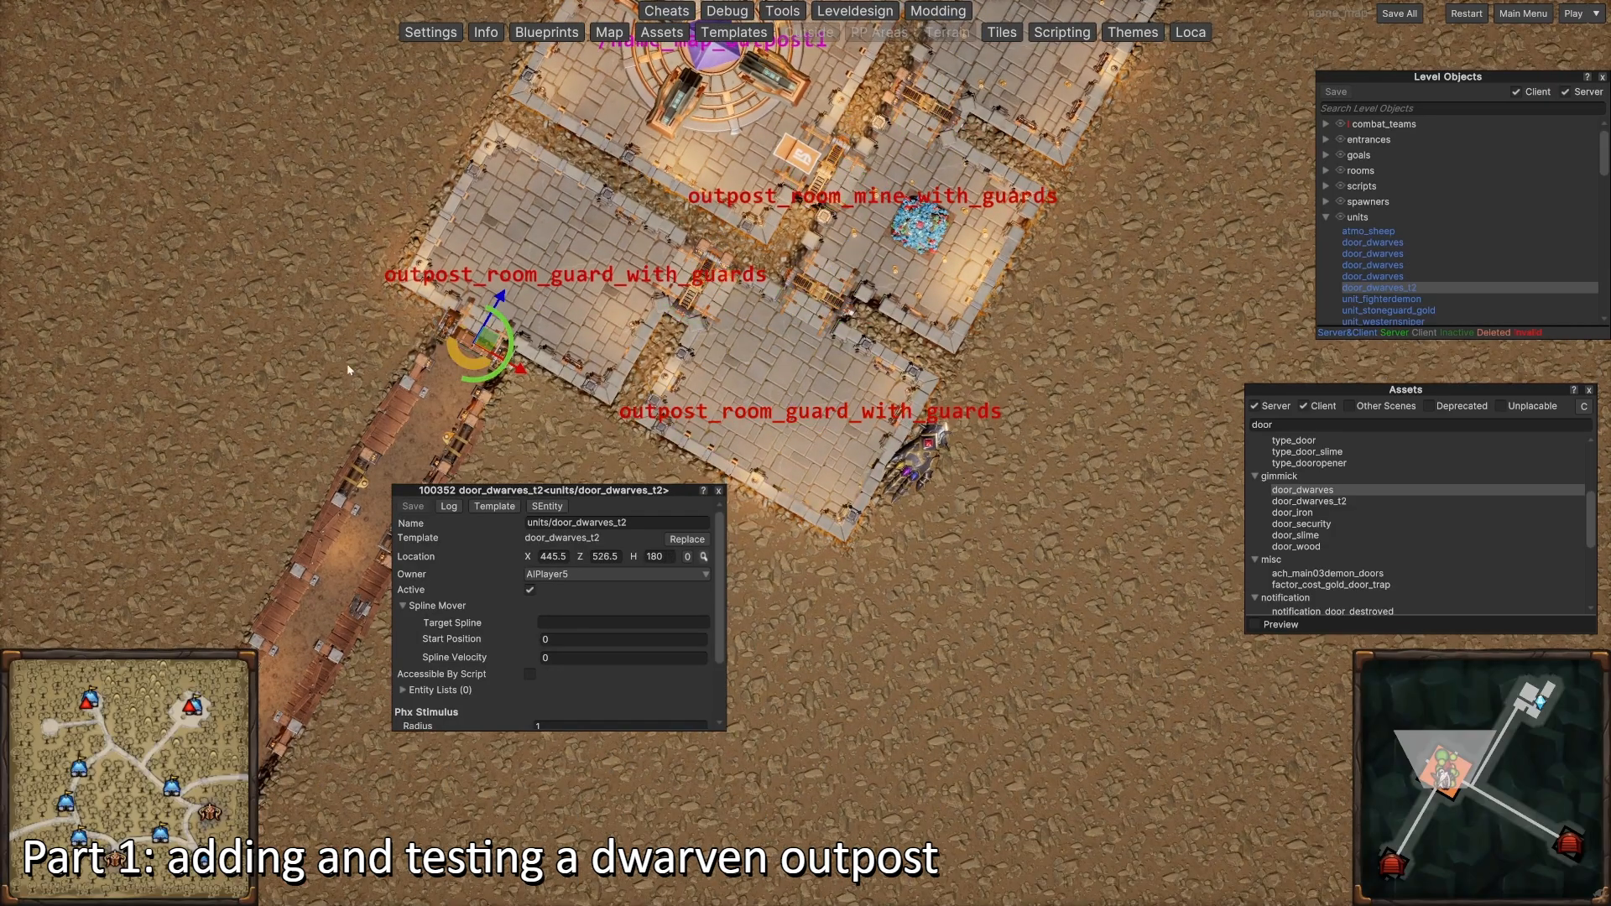
left_click(378, 240)
Step: Search the assets for creep and find the entries of the creeps category
key("w")
key("d")
scroll(978, 391, "down", 3)
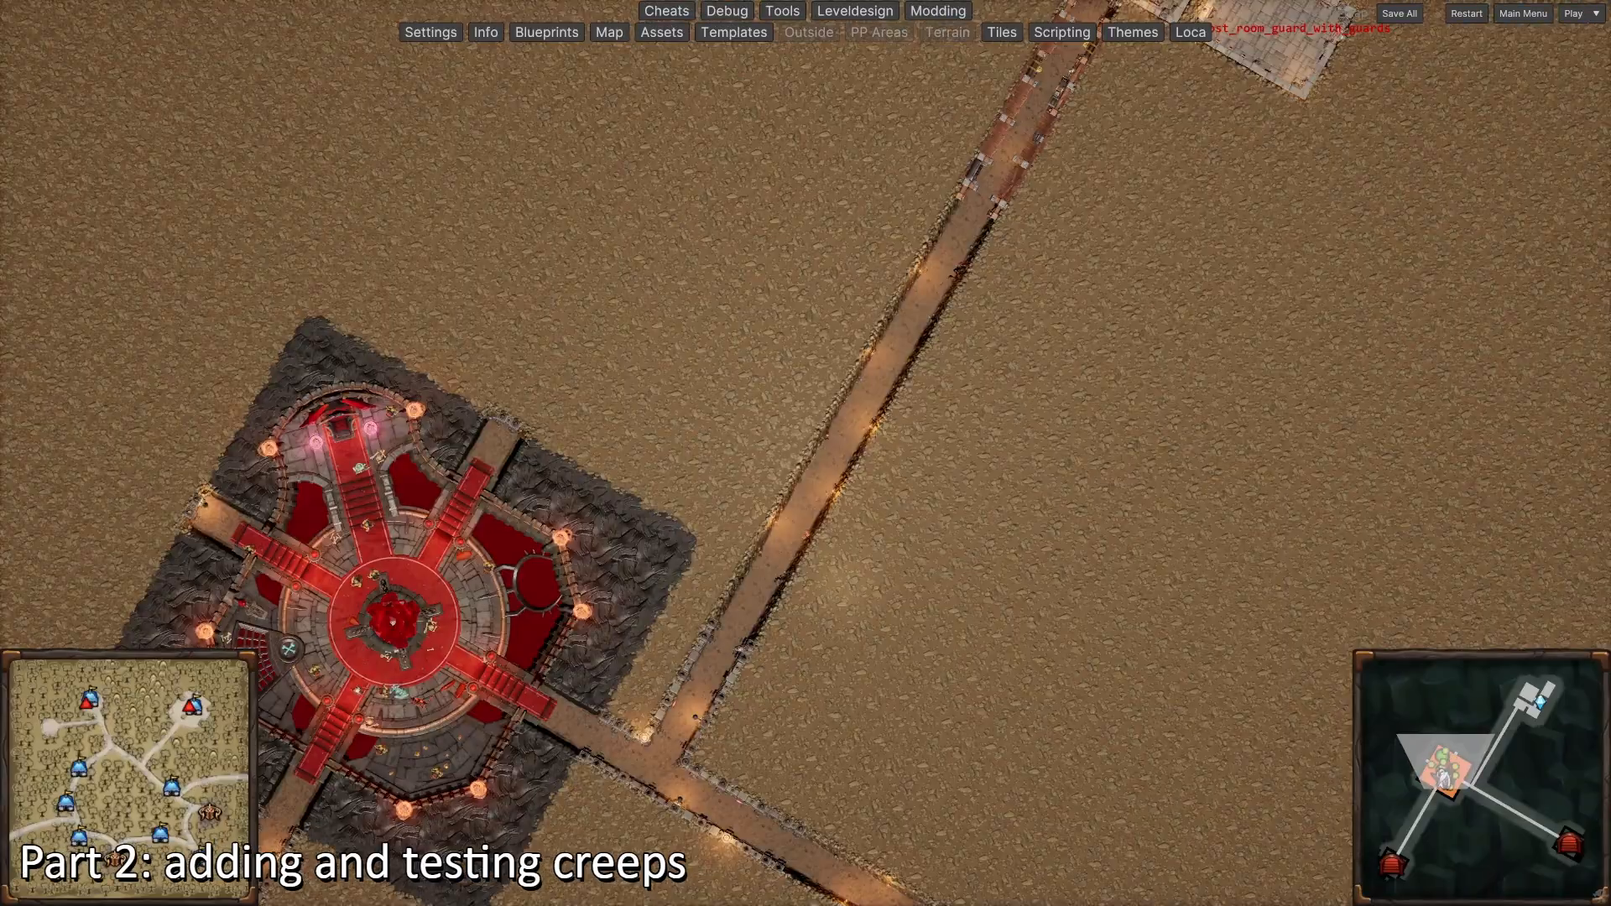
scroll(881, 424, "down", 3)
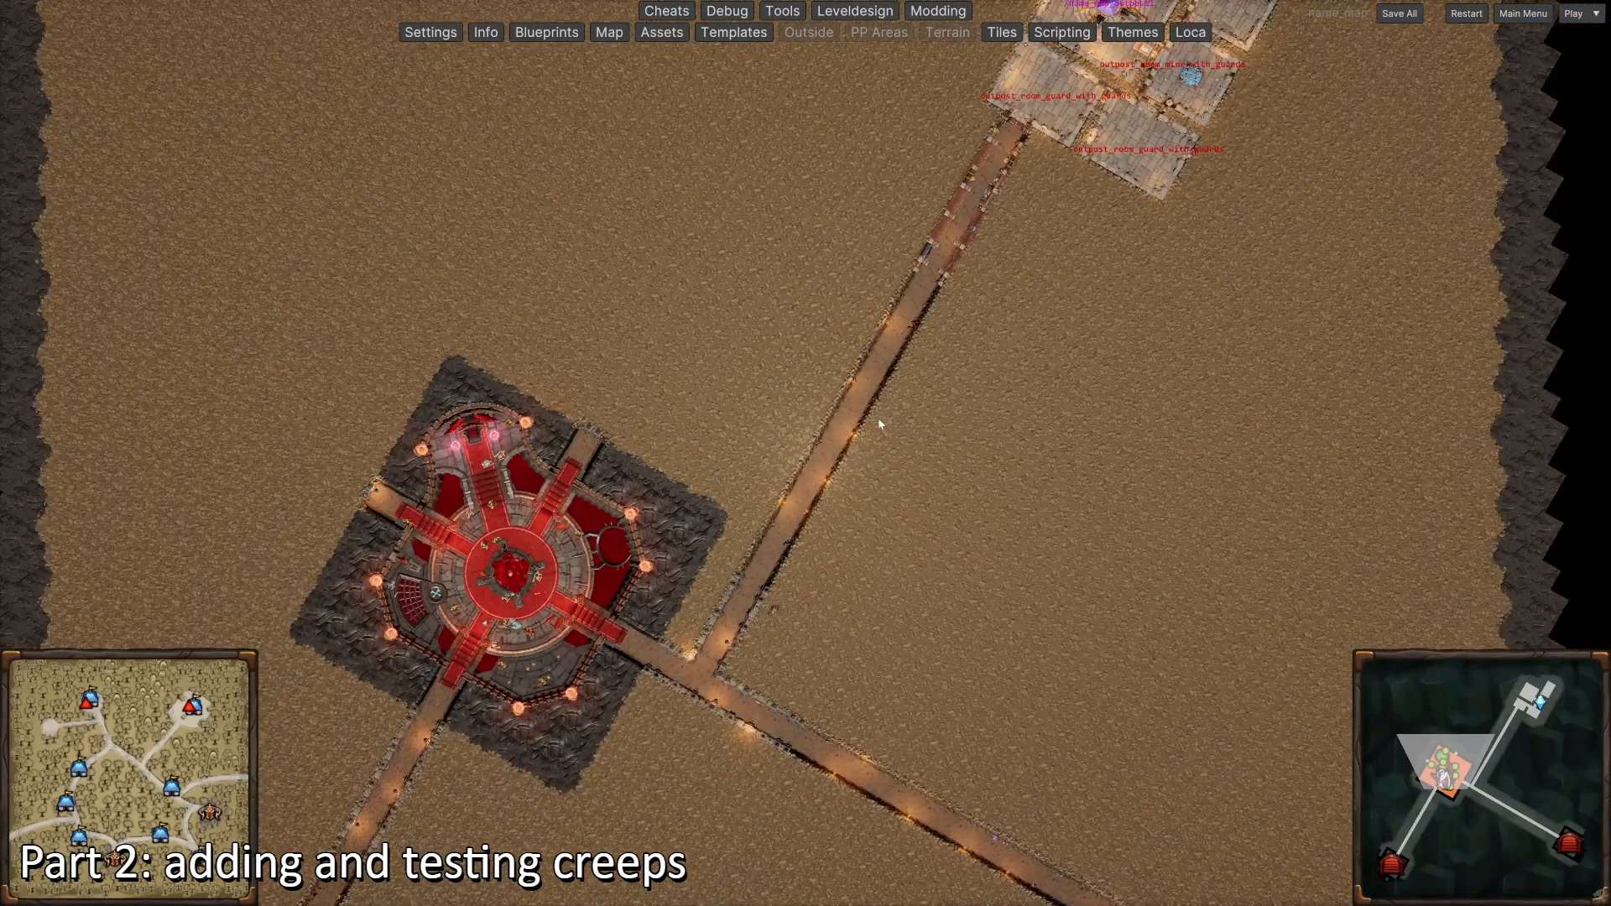
key("w")
key("d")
key("s")
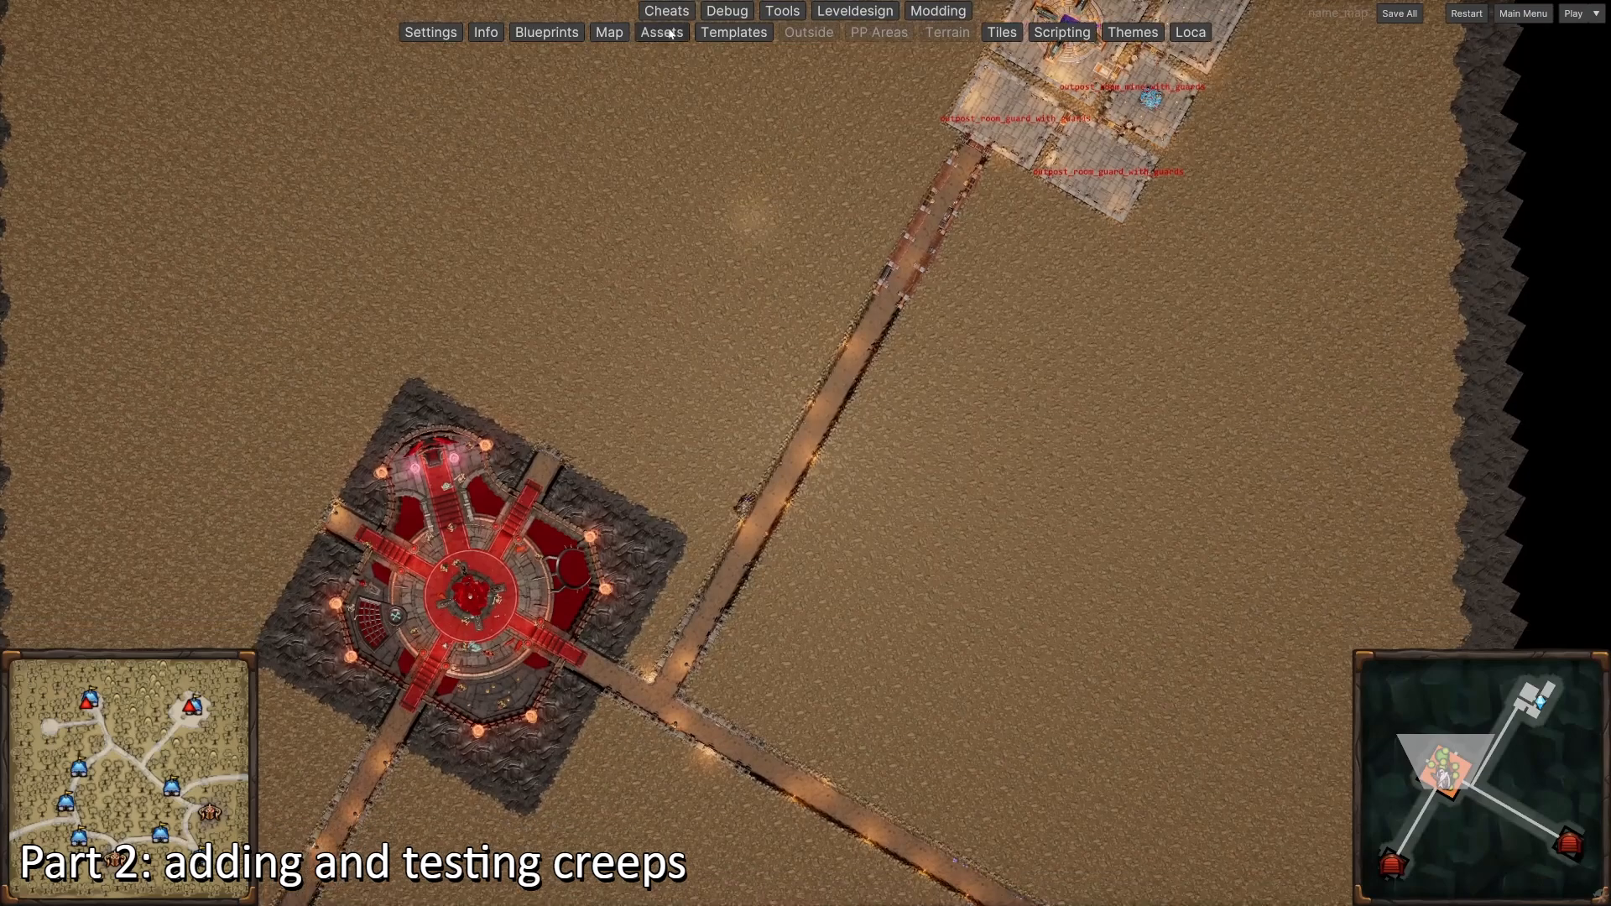
left_click(662, 32)
left_click(1347, 425)
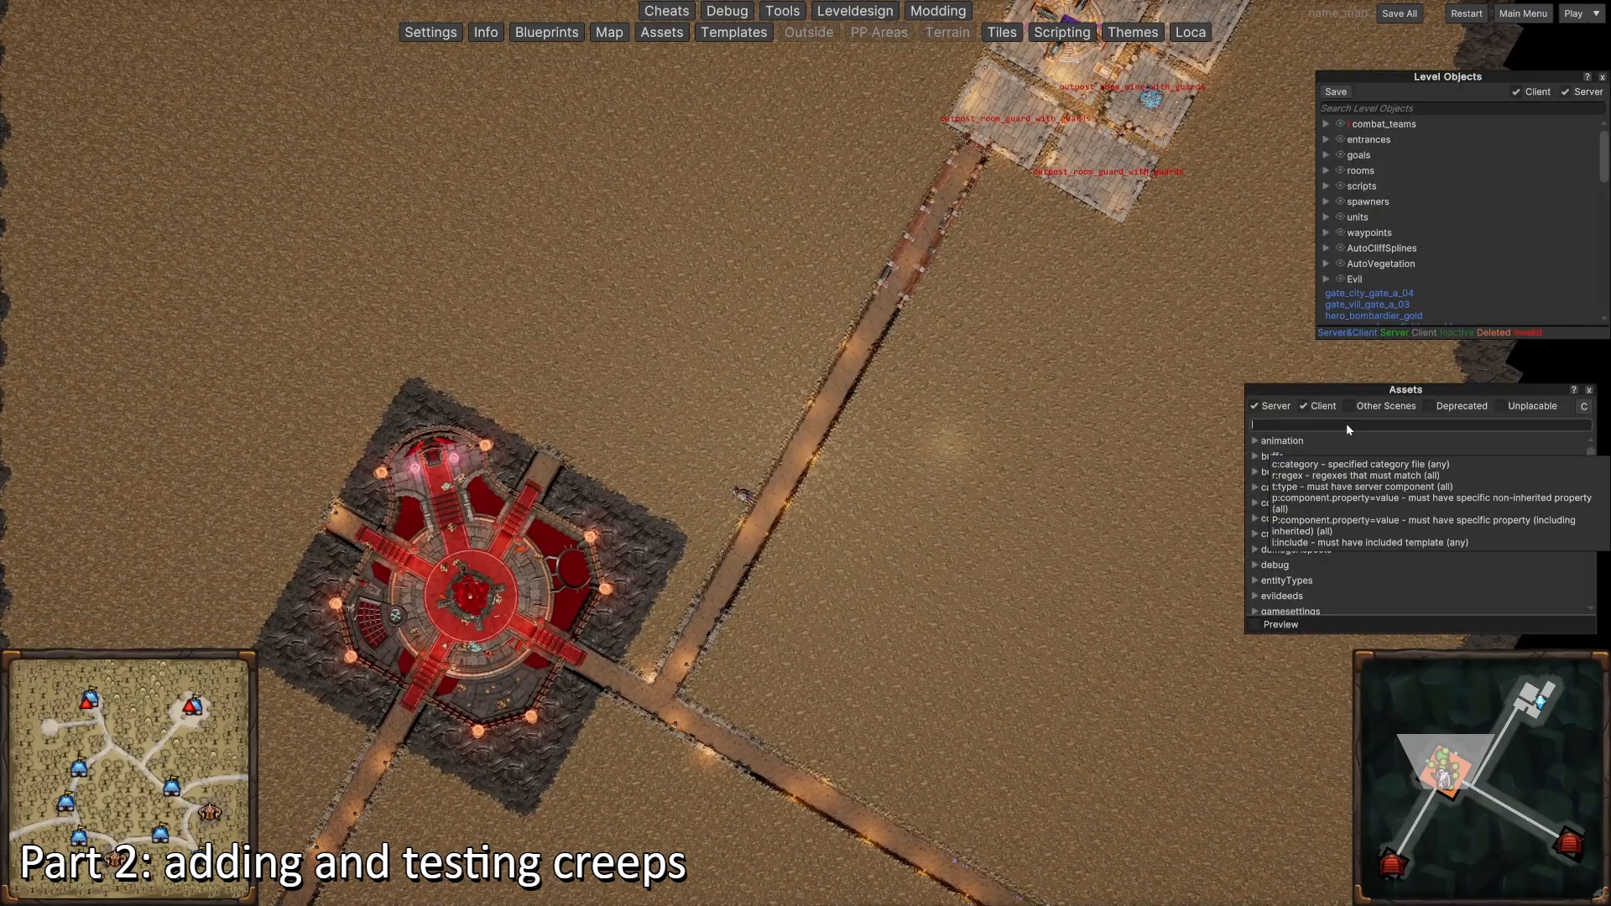
type("creep")
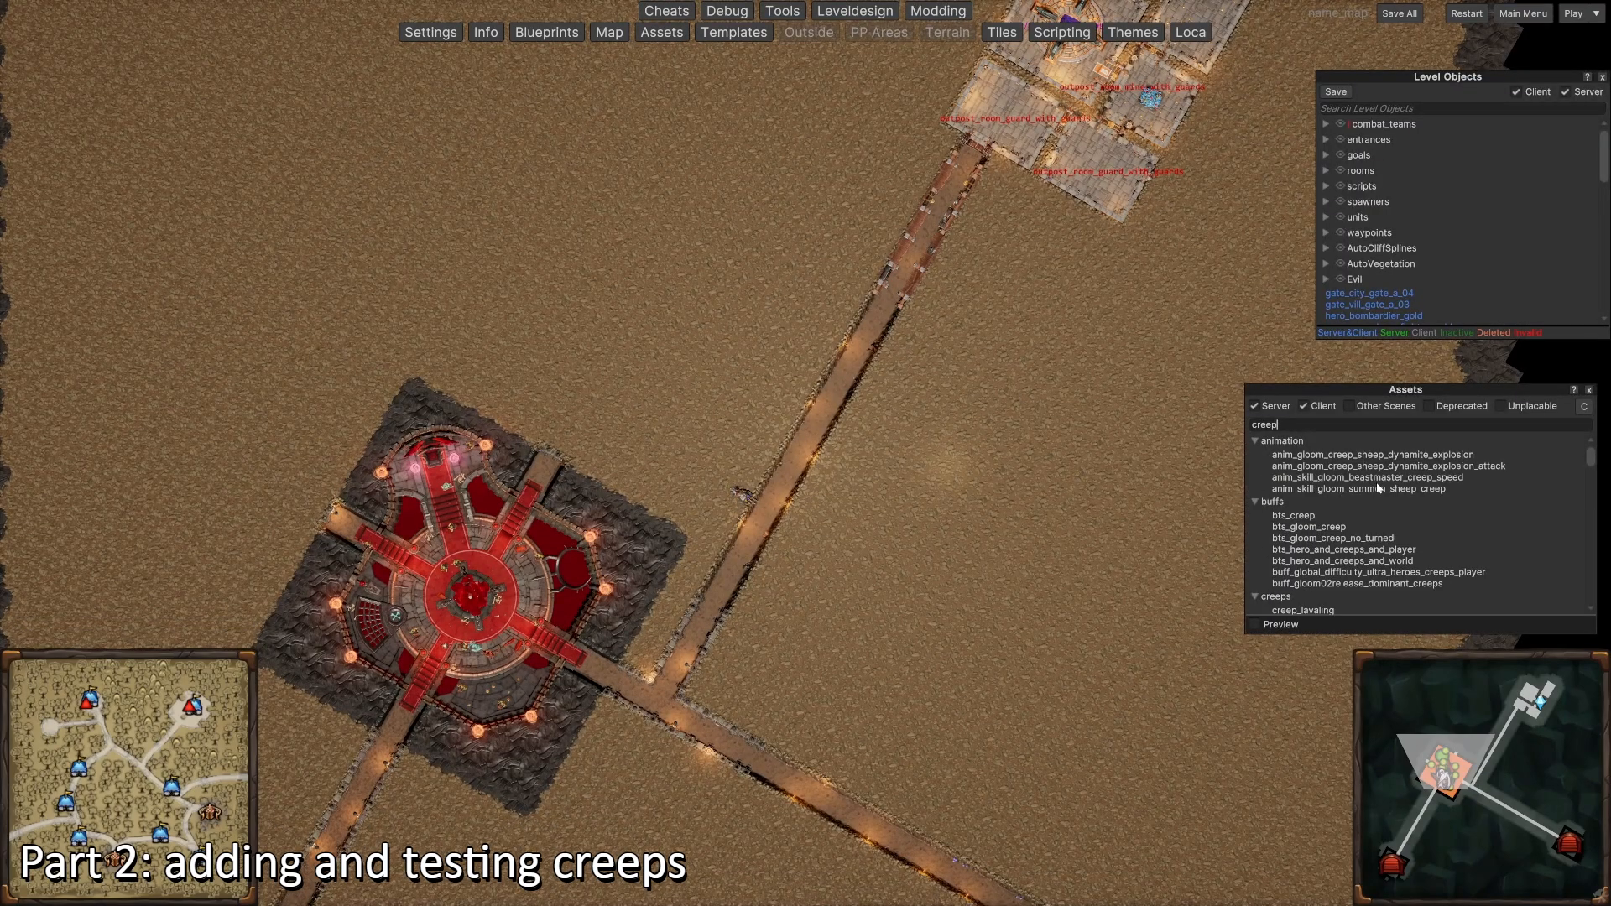
scroll(1315, 509, "down", 3)
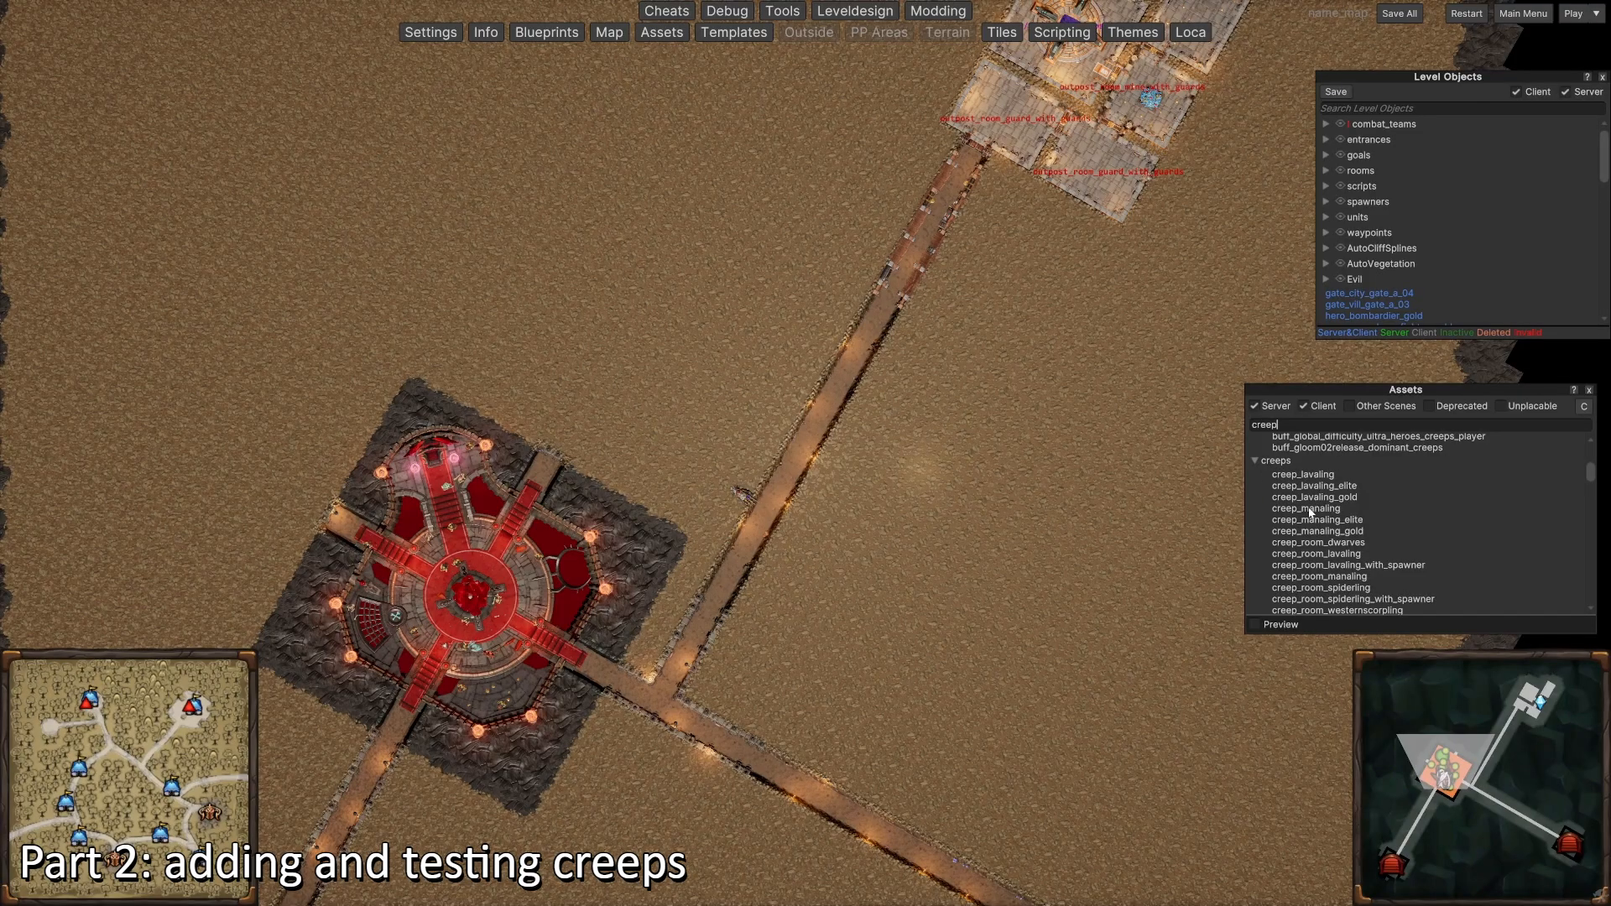
Step: Try out a creep_lavaling_gold in the corridor to the outpost at X 445.5, Z 481.5 and delete it
scroll(1094, 467, "up", 8)
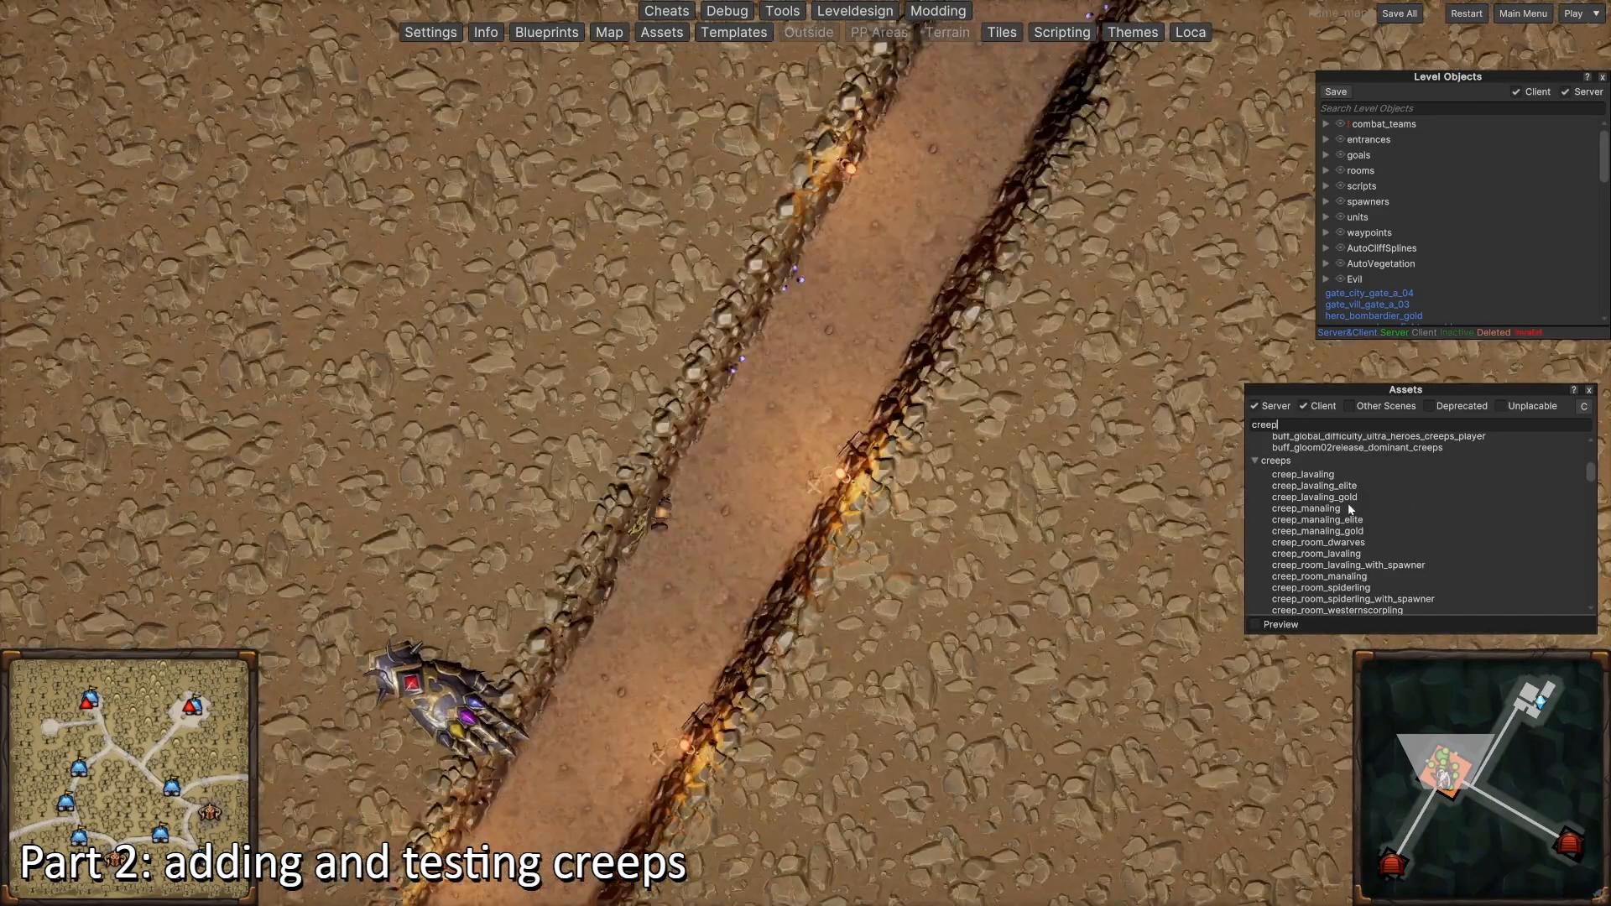
left_click_drag(1346, 498, 863, 295)
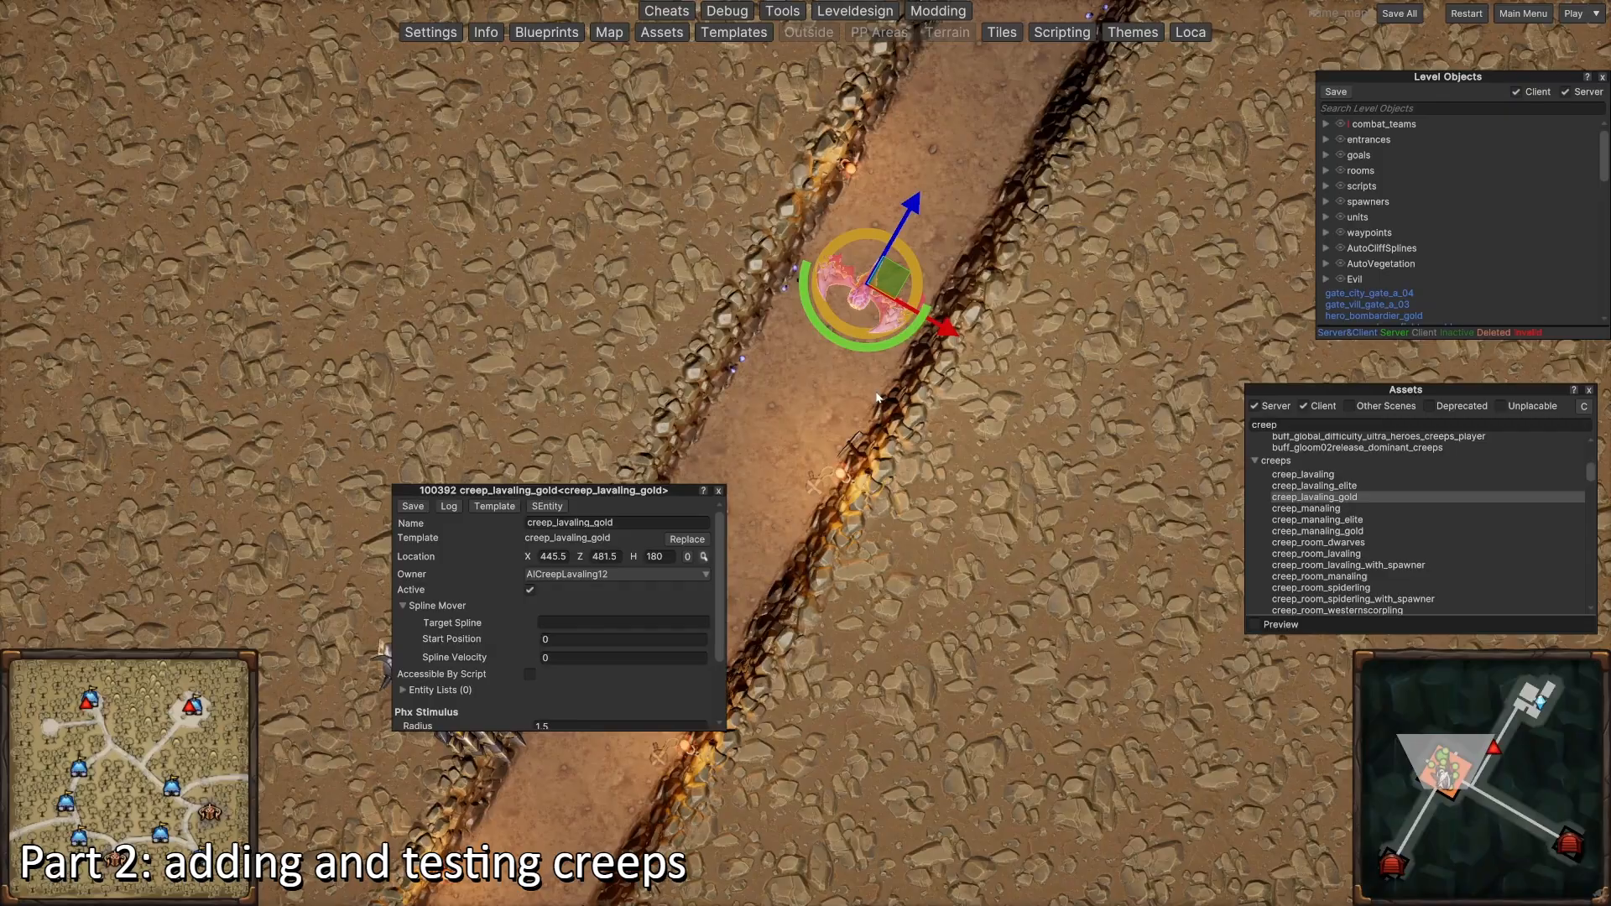
key("Delete")
Step: Place a creep_room_spiderling_with_spawner in the undug earth beside the outpost corridor, at X 418.5, Z 493.5
scroll(1289, 517, "down", 1)
scroll(1077, 428, "down", 6)
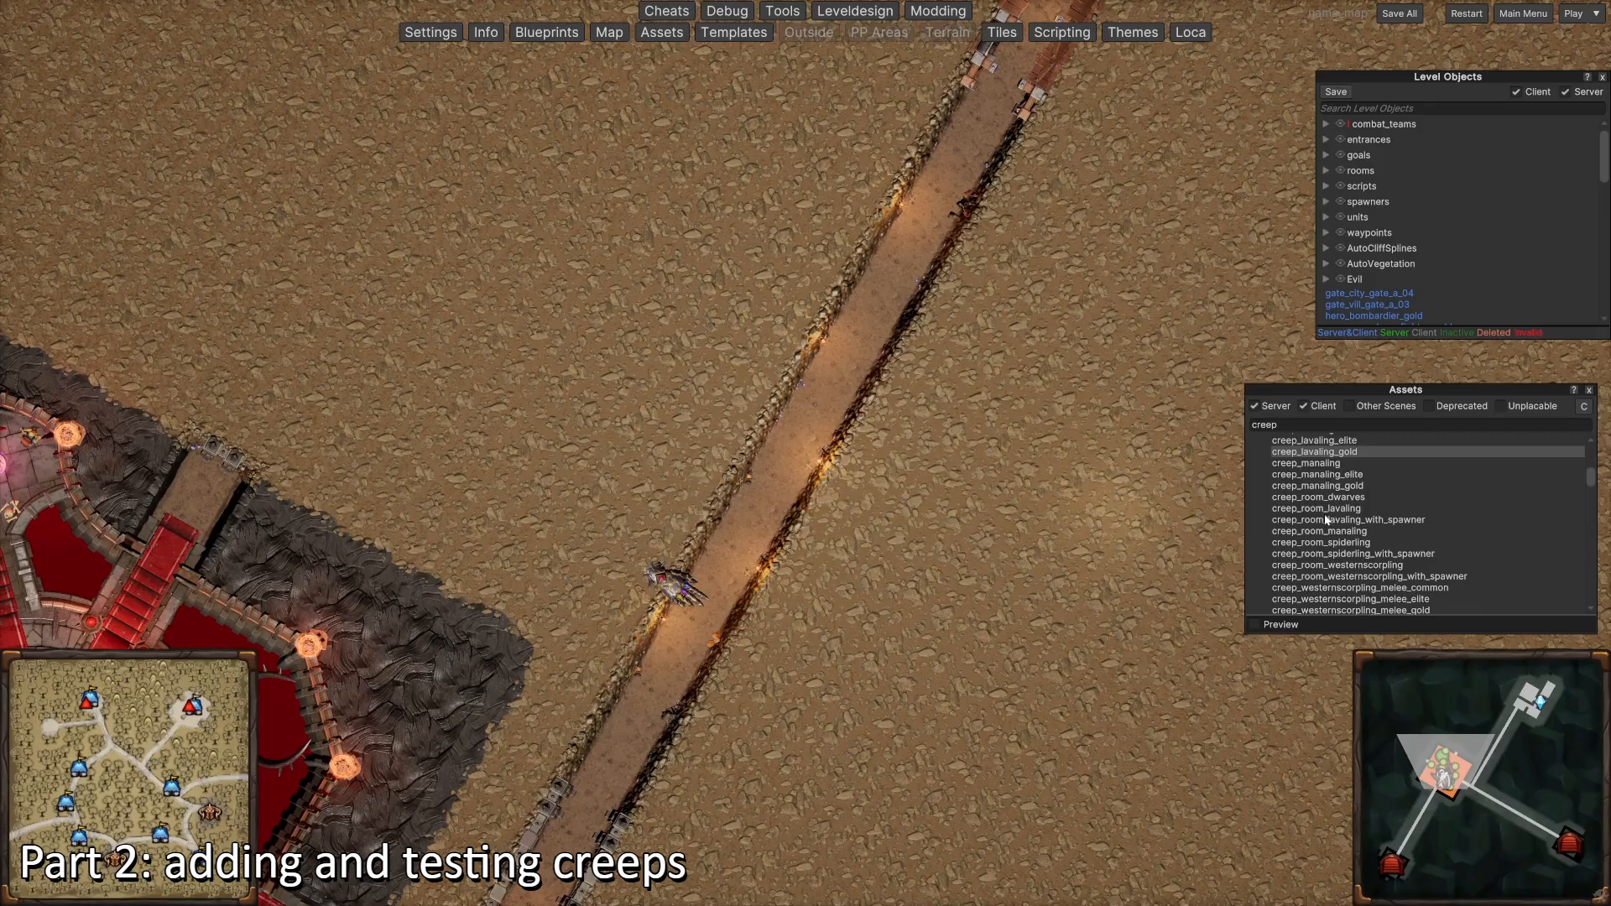
scroll(1210, 494, "down", 1)
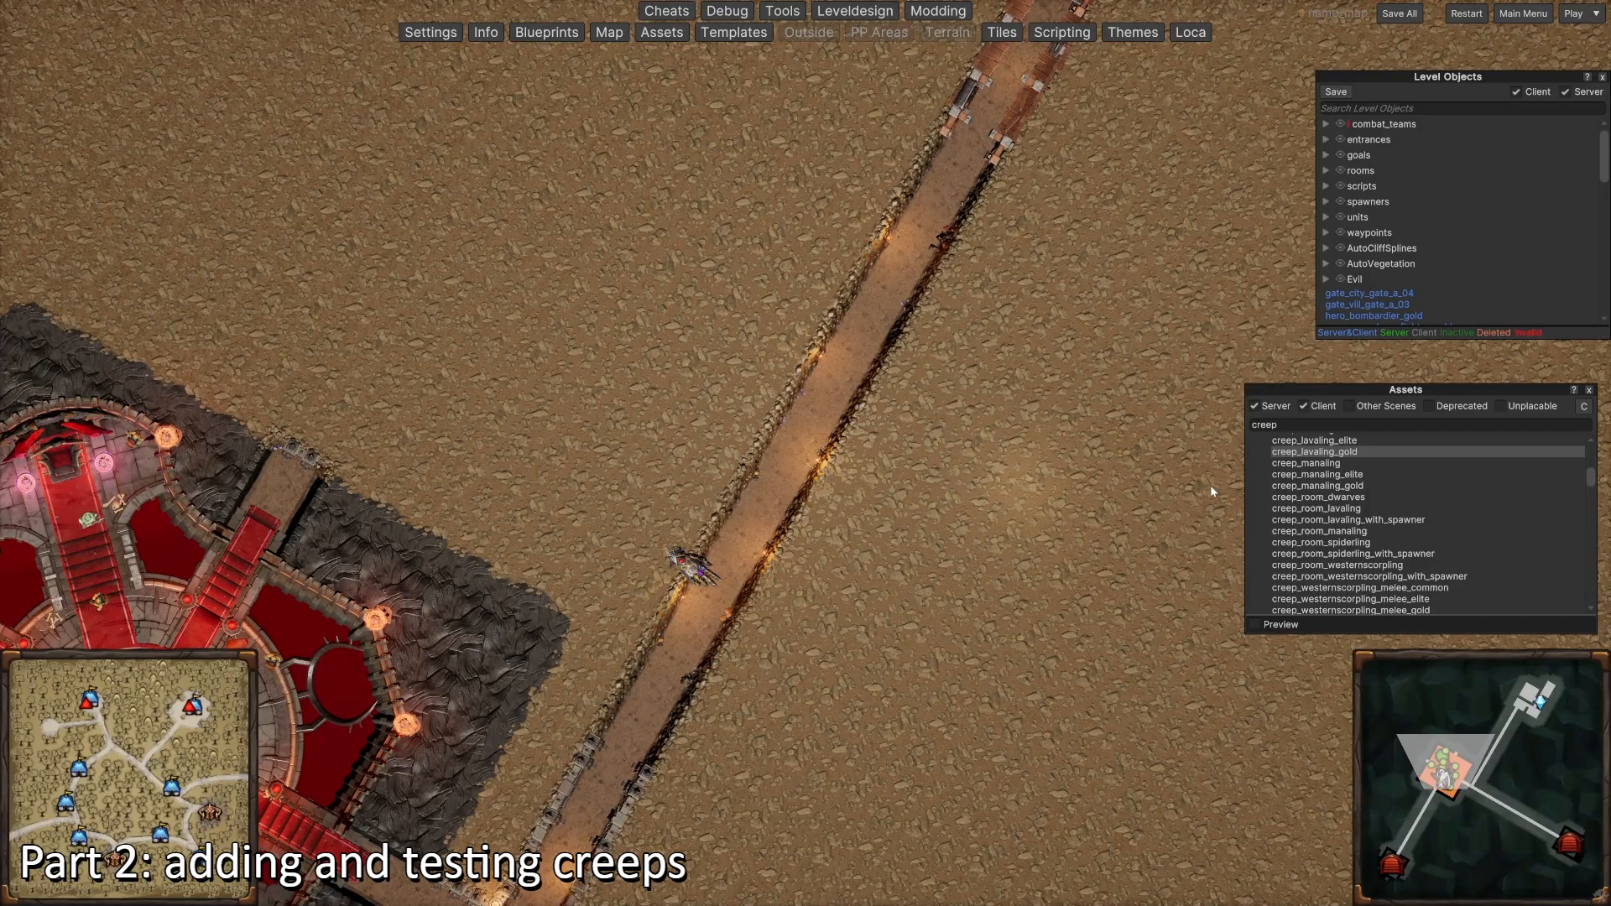
scroll(1211, 491, "down", 1)
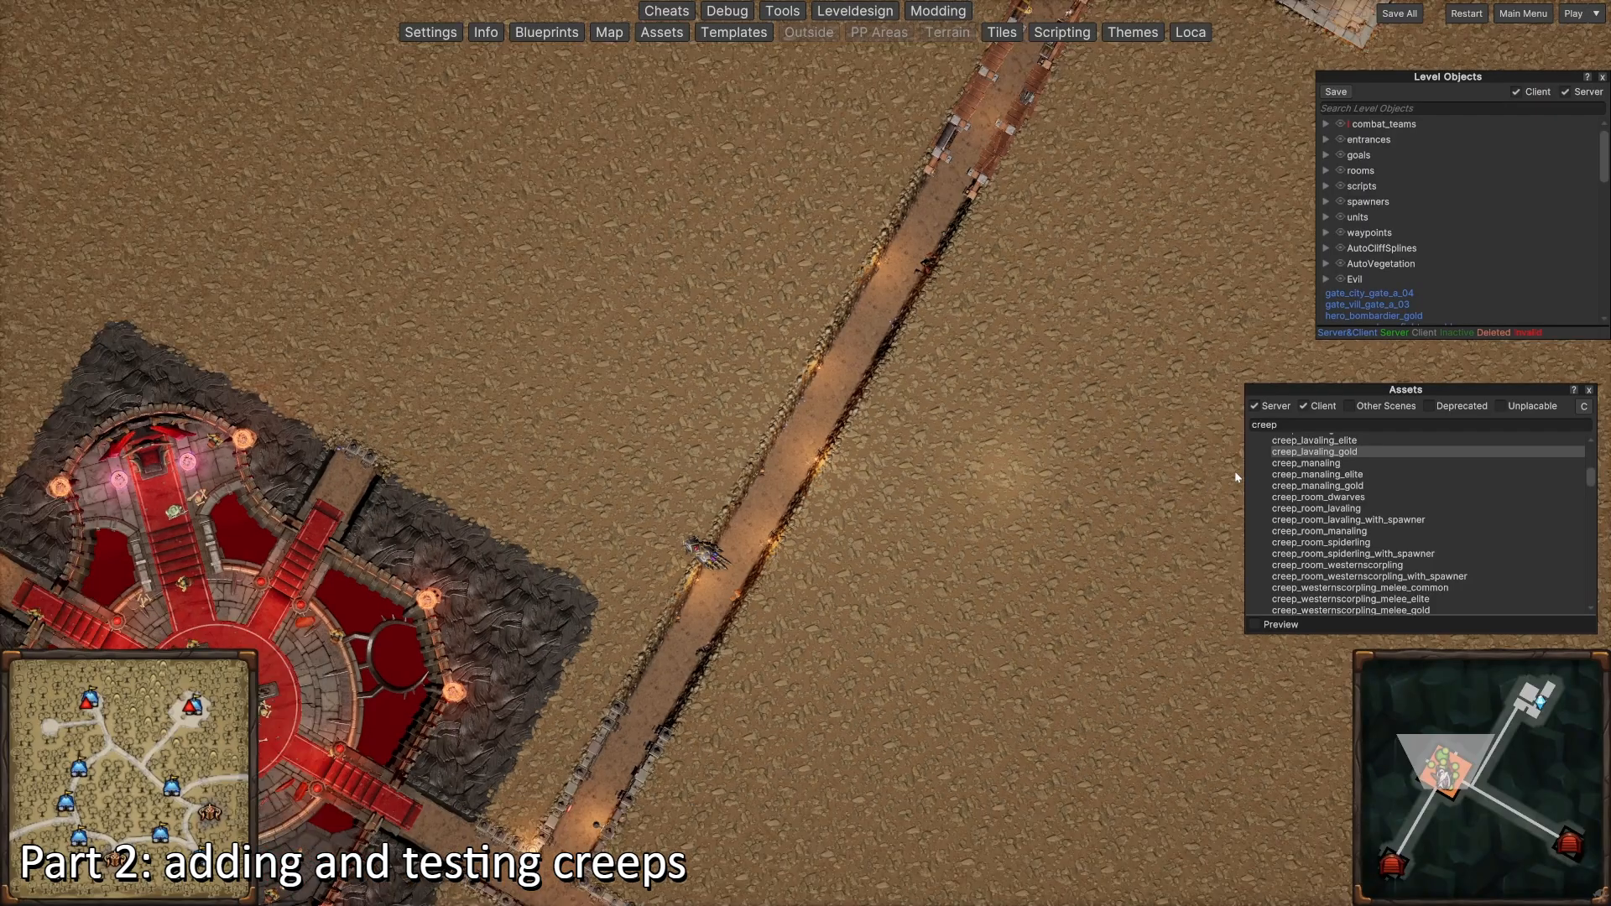
scroll(1342, 515, "down", 1)
scroll(1225, 502, "up", 1)
scroll(1200, 497, "down", 2)
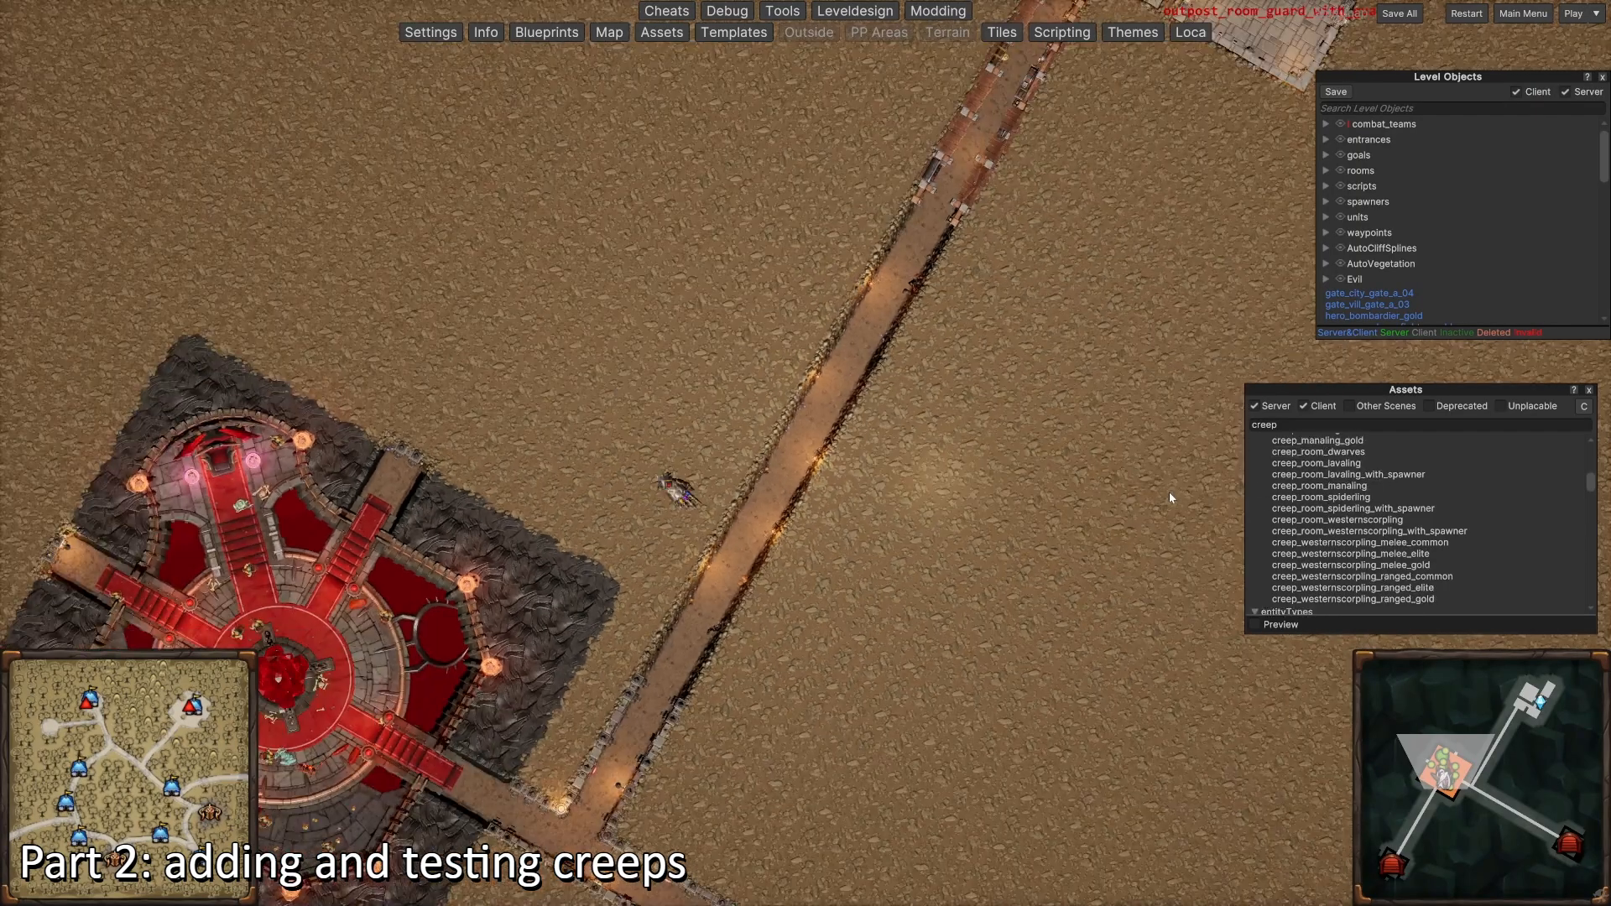
scroll(1169, 495, "down", 1)
scroll(1294, 499, "up", 4)
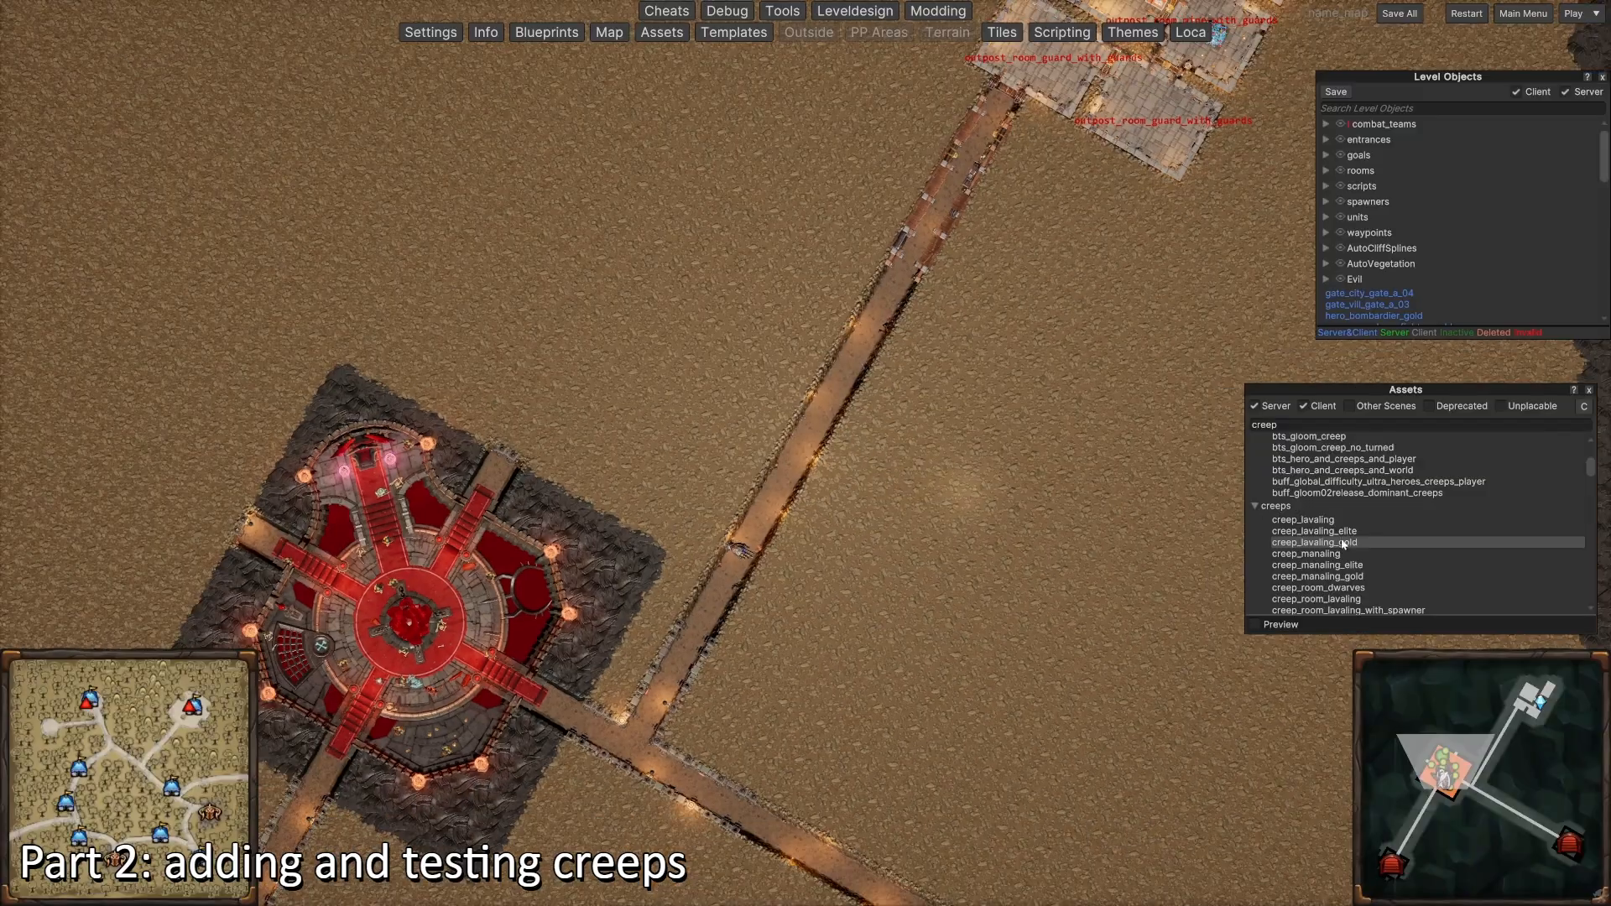
scroll(1341, 545, "down", 2)
key("w")
key("a")
left_click_drag(1334, 553, 732, 361)
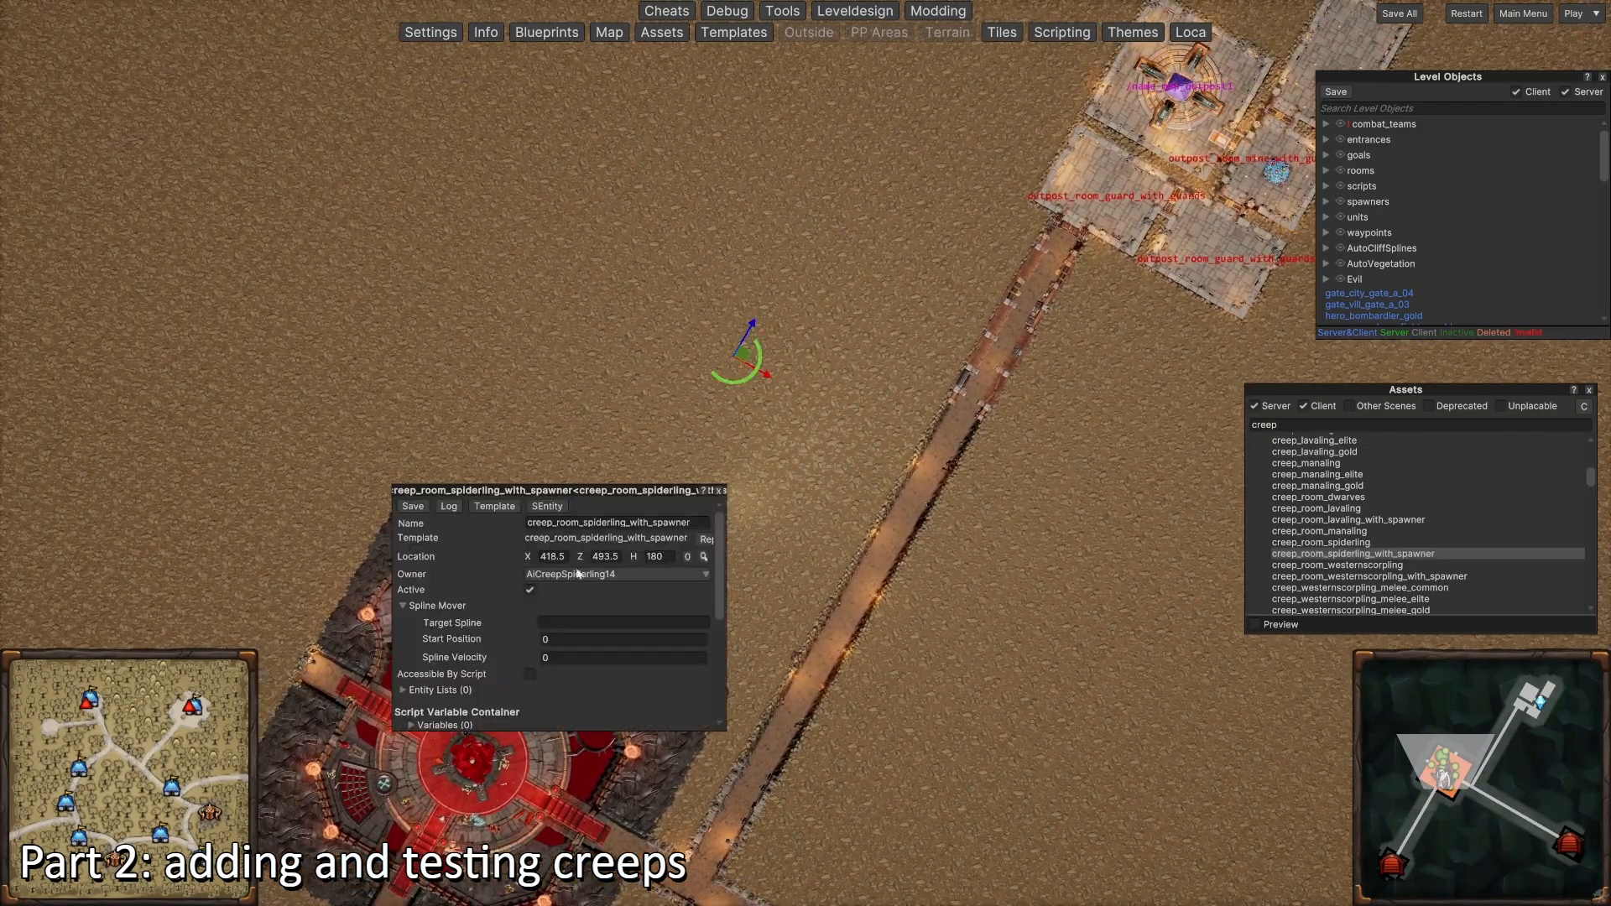
Step: Set the spiderling room's MinimumGuardGroupStrength under Creep Hive to 12
scroll(495, 587, "down", 3)
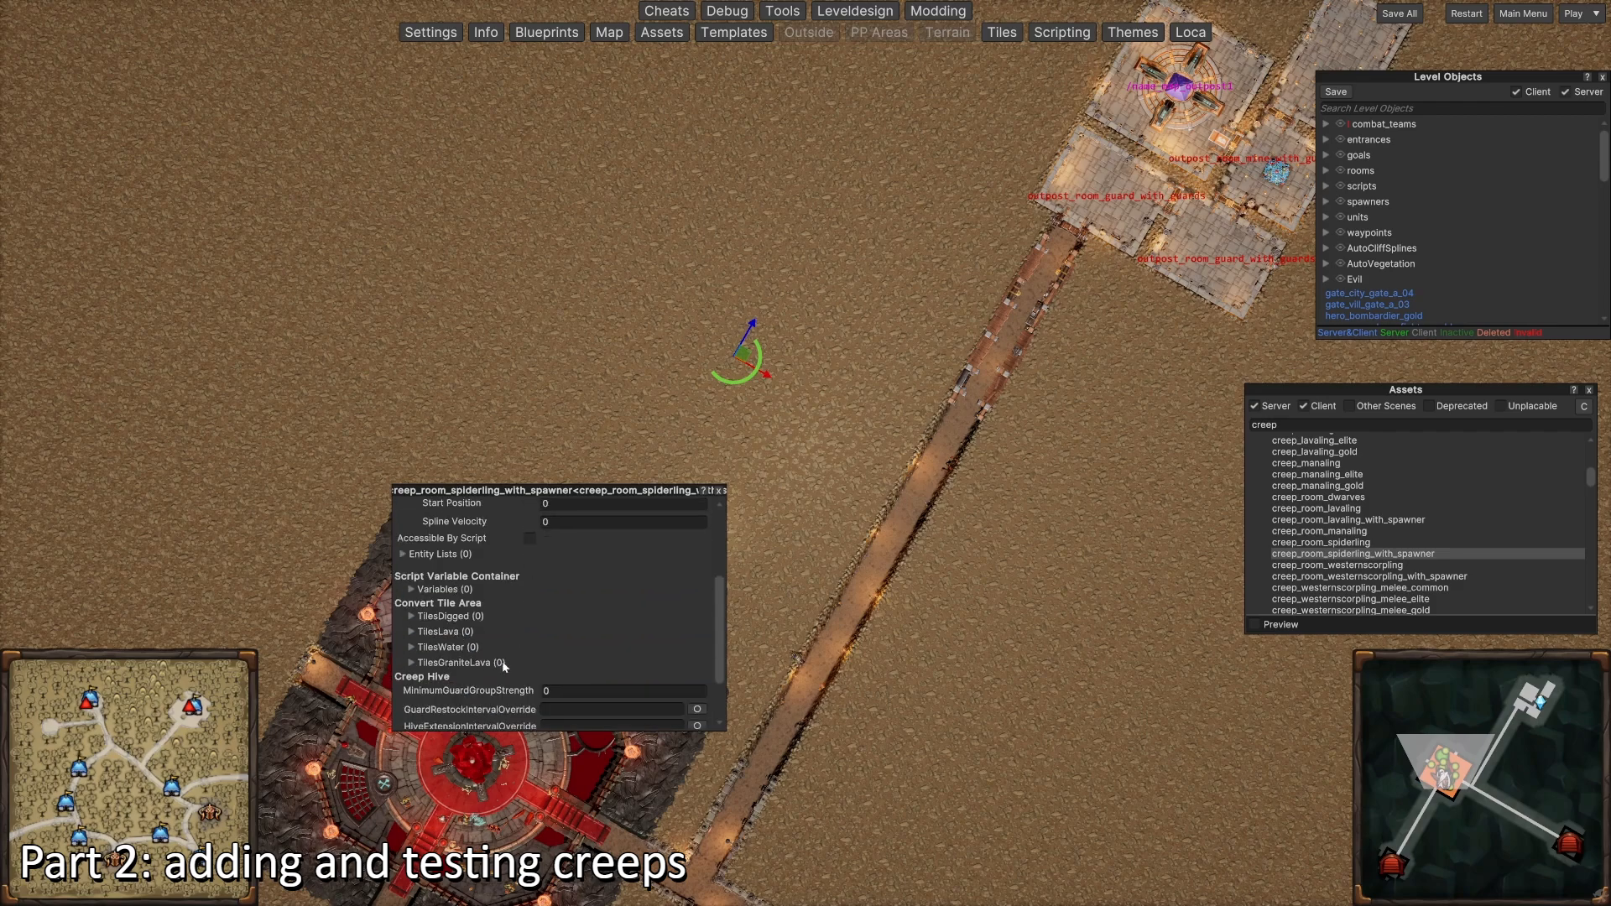
scroll(613, 643, "down", 1)
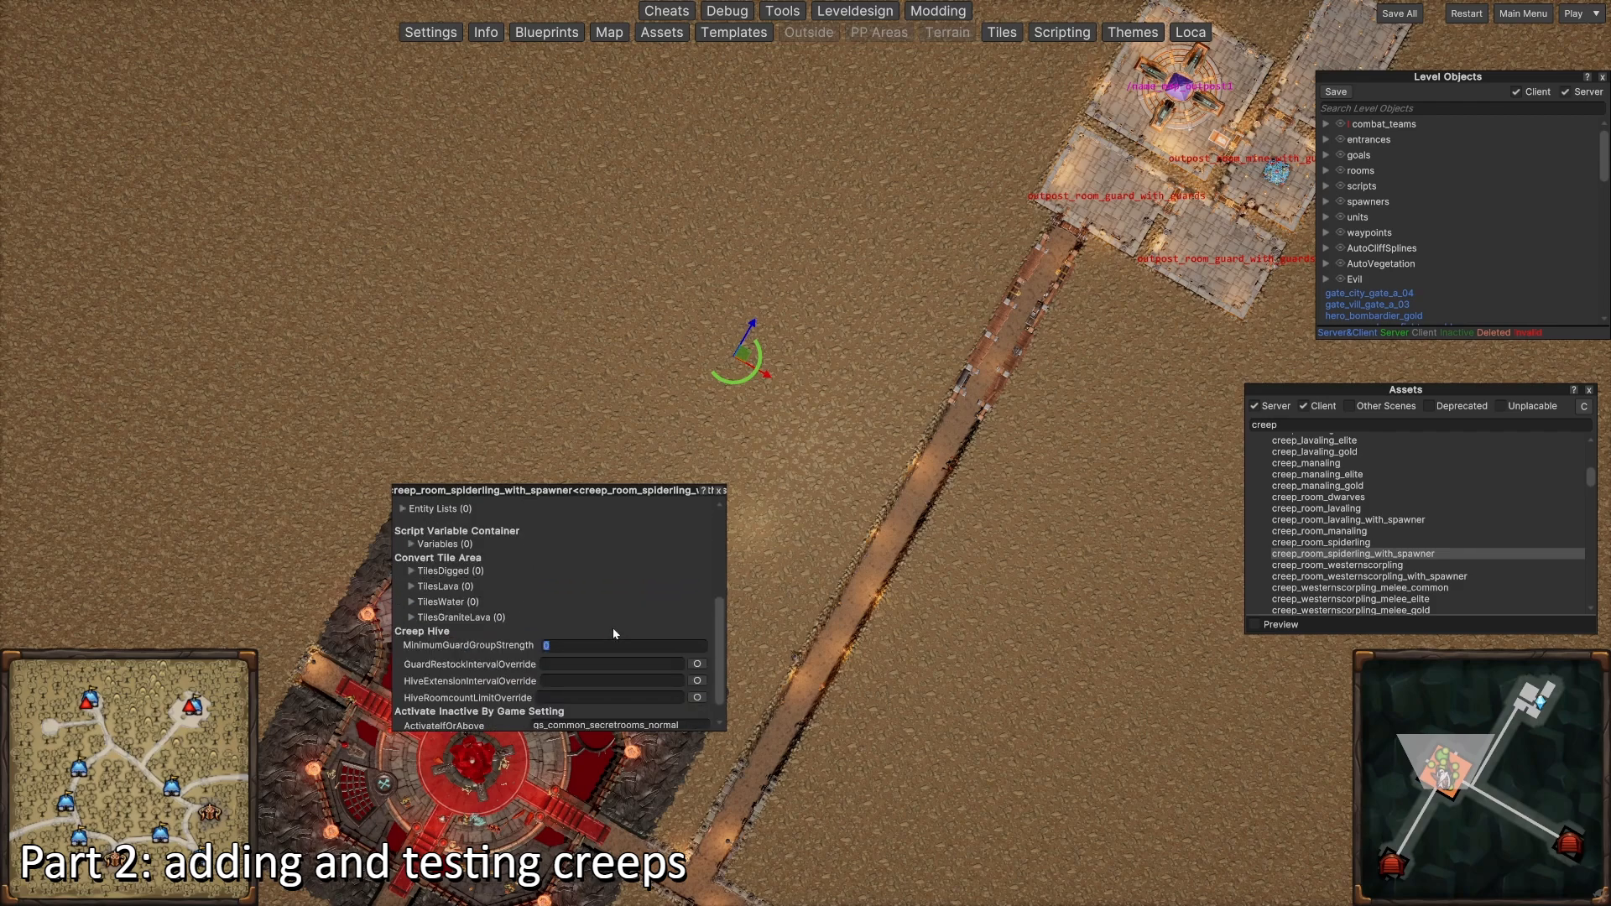
type("12")
Step: Mark an irregular TilesDigged area of about 45 tiles around the spiderling creep room
left_click(591, 570)
left_click_drag(720, 325, 719, 403)
scroll(742, 421, "up", 2)
mouse_move(540, 414)
left_mouse_down()
mouse_move(658, 361)
mouse_move(753, 344)
mouse_move(681, 280)
left_mouse_up()
mouse_move(785, 259)
left_mouse_down()
mouse_move(648, 293)
mouse_move(635, 470)
left_mouse_up()
key("s")
left_click_drag(649, 363, 693, 372)
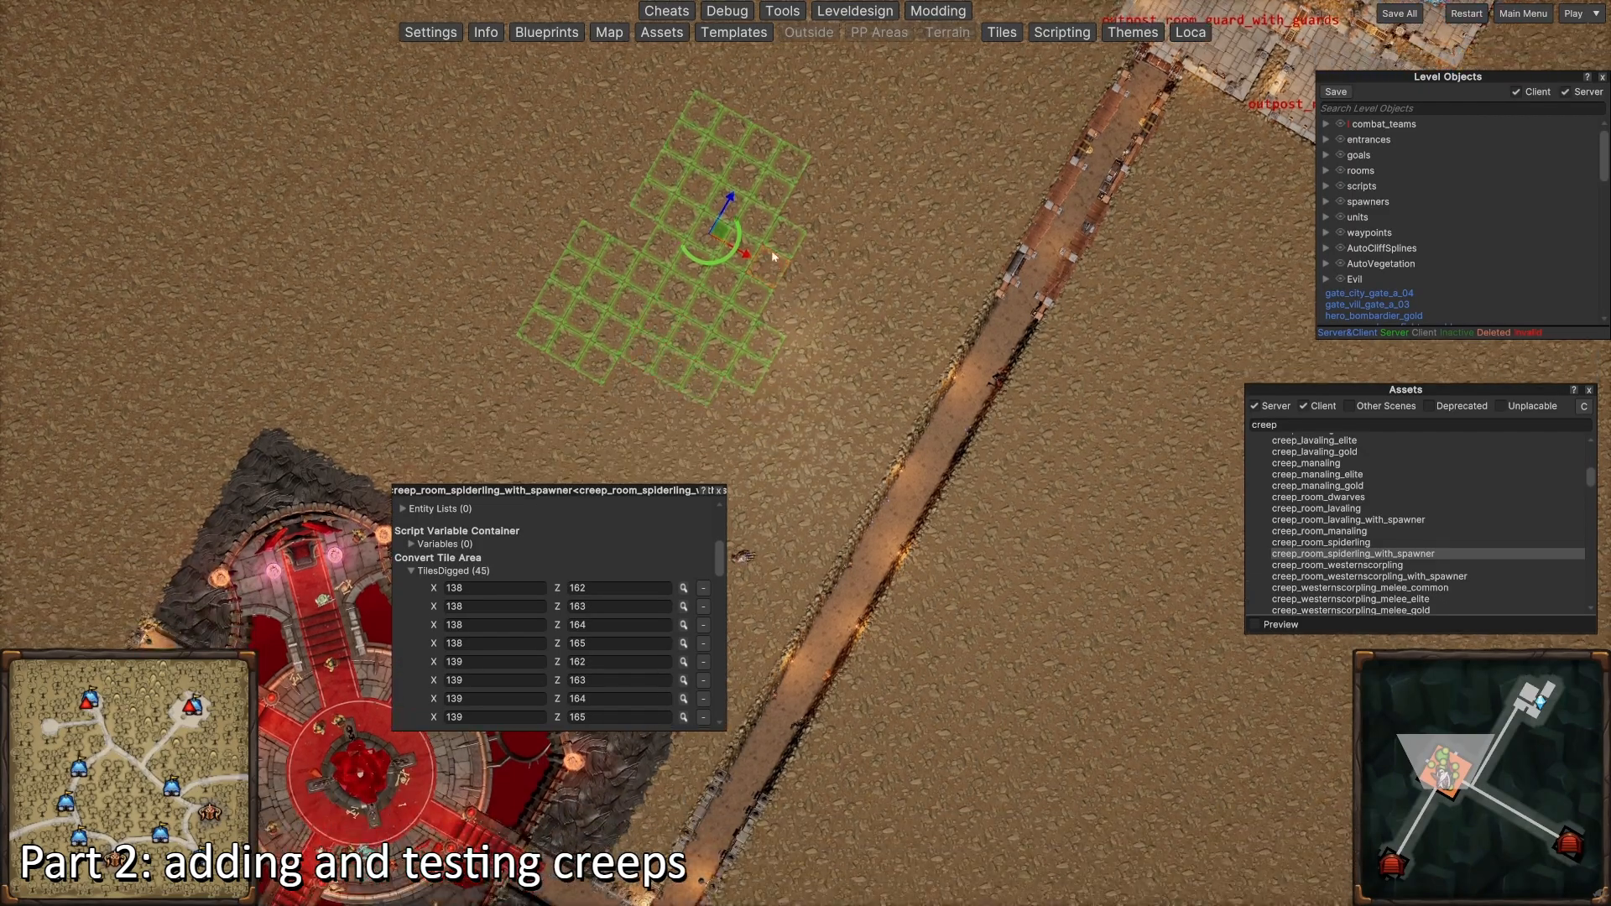
Step: Extend the spiderling room's TilesDigged area on the outpost corridor side to 51 tiles, undoing the excess tiles
left_click_drag(837, 213, 809, 274)
left_click(810, 319)
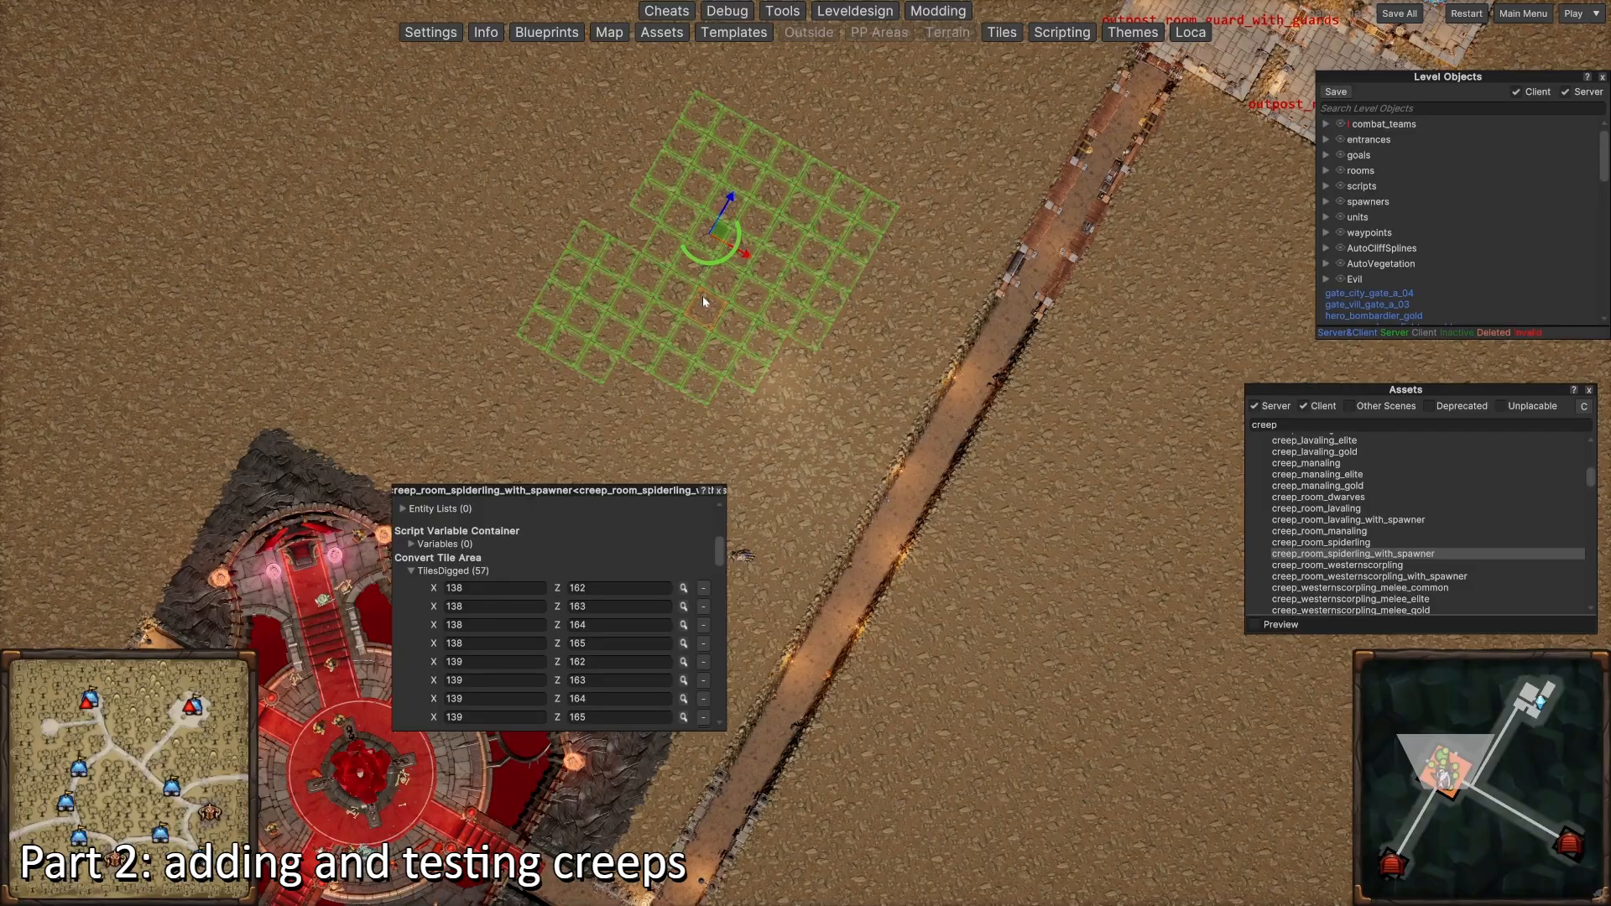
key("ctrl+z")
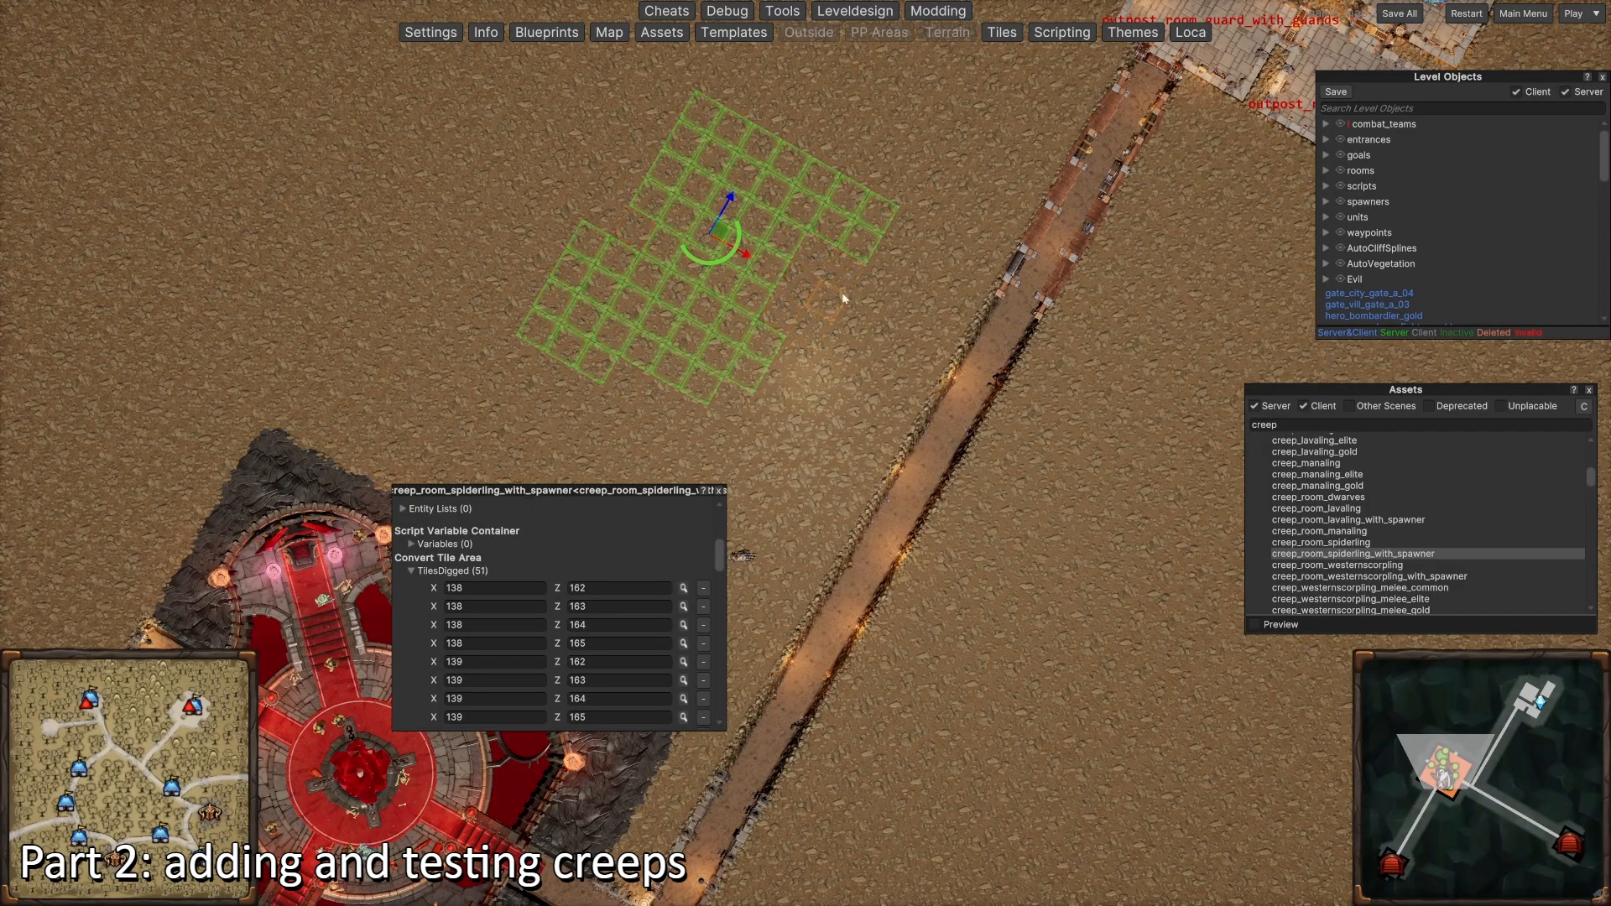
Step: Place a creep_room_westernscorpling_with_spawner in the undug earth across the outpost corridor from the spiderling room, at X 475.5, Z 484.5
scroll(823, 313, "down", 3)
scroll(803, 386, "down", 3)
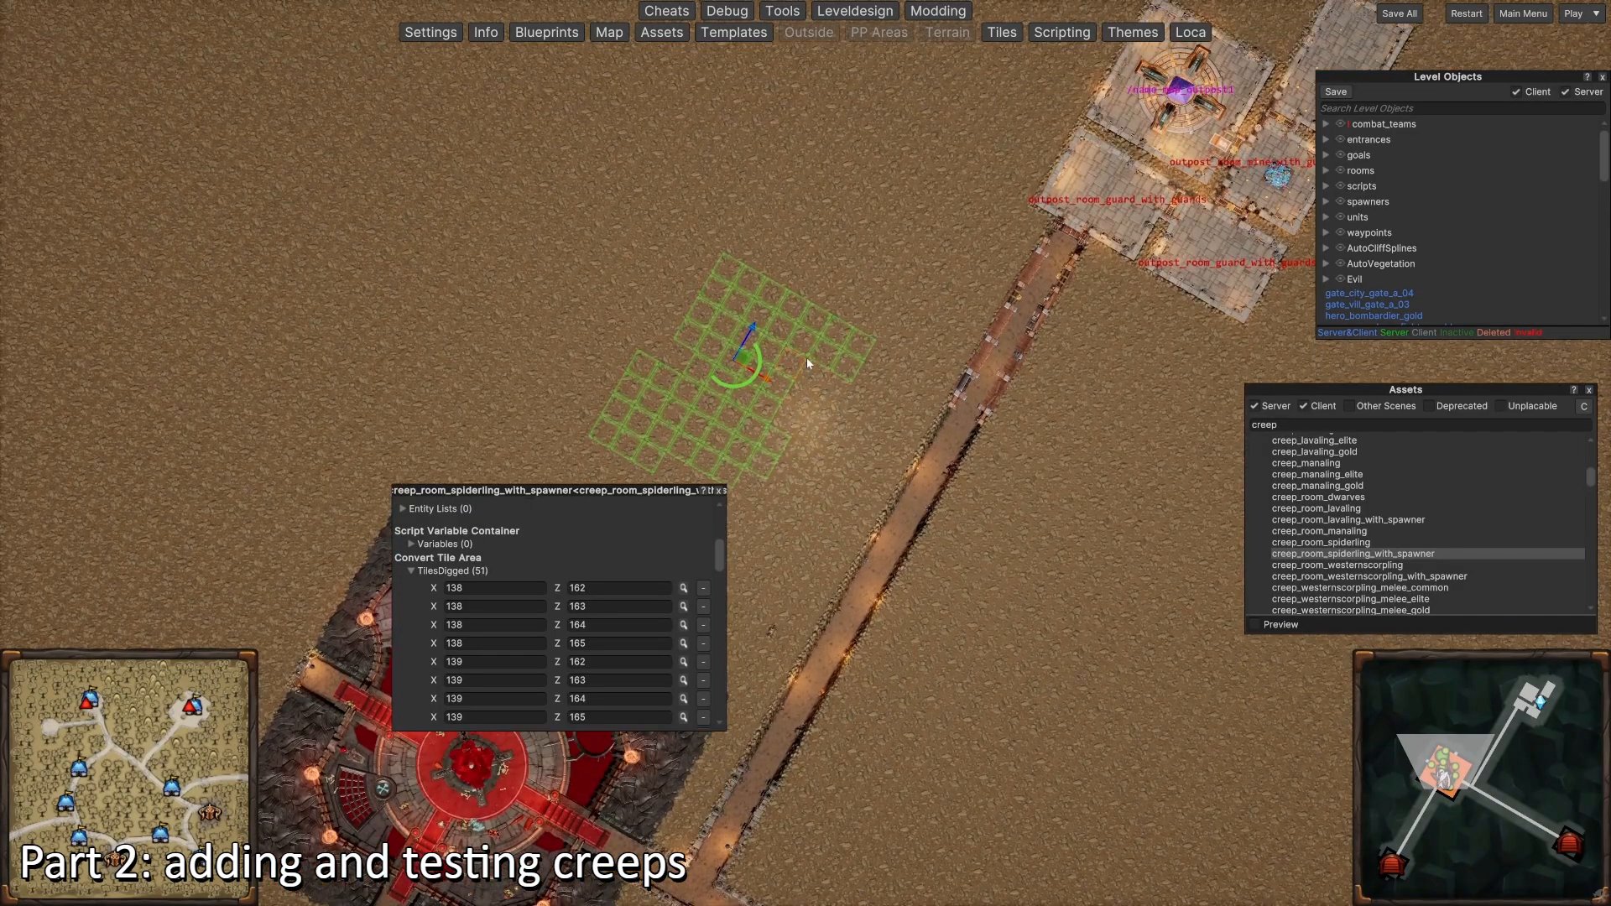
key("s")
key("d")
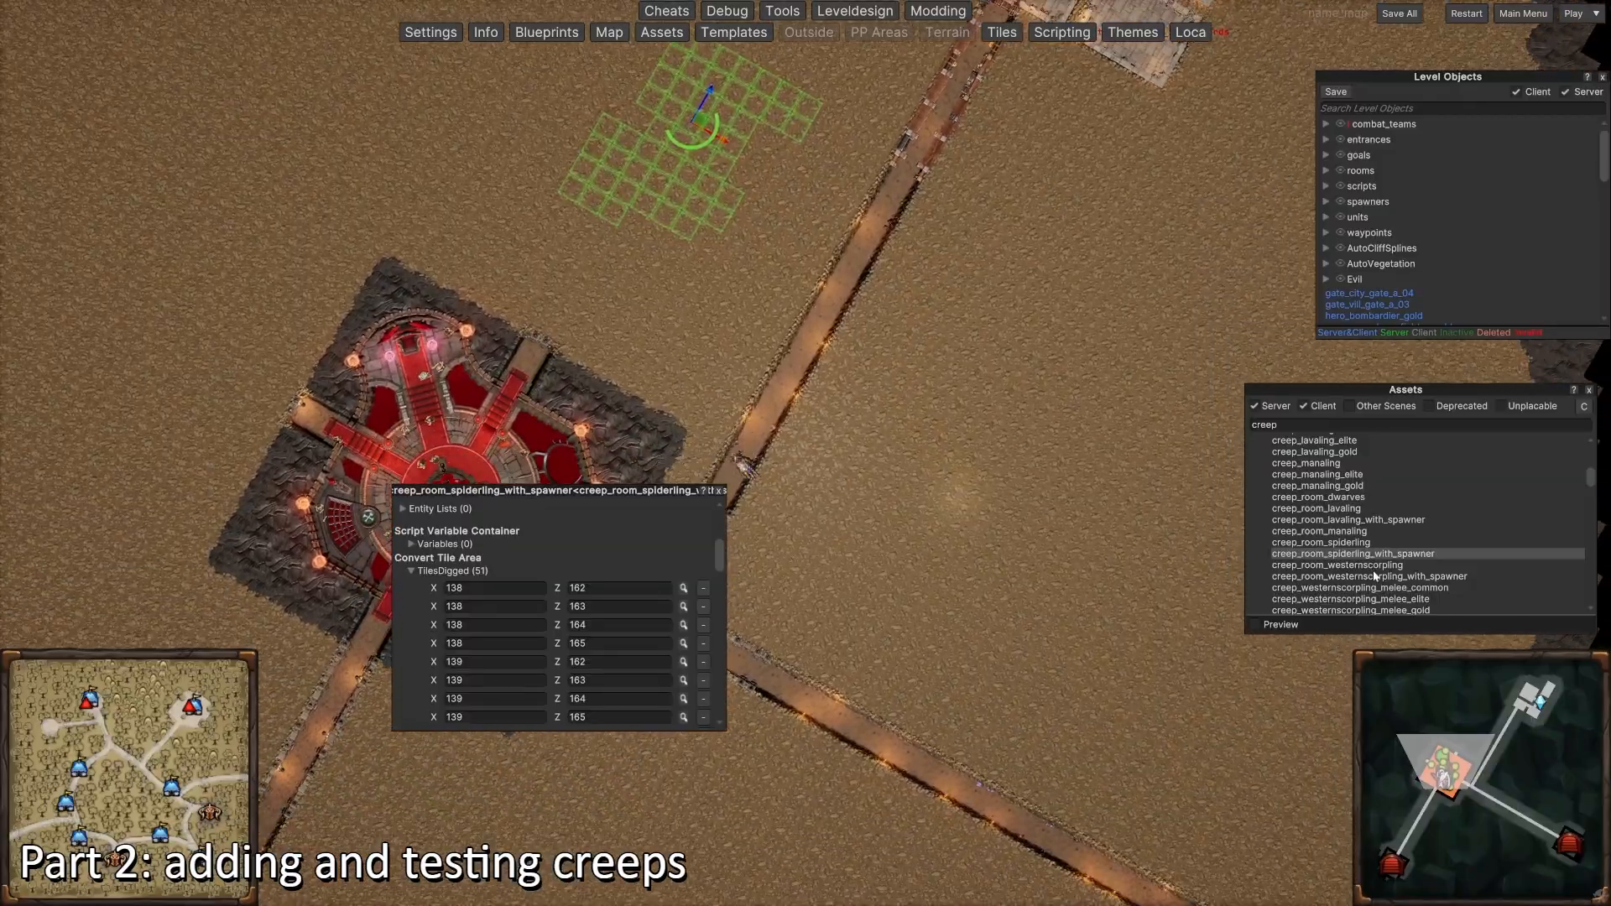
left_click_drag(1376, 578, 968, 454)
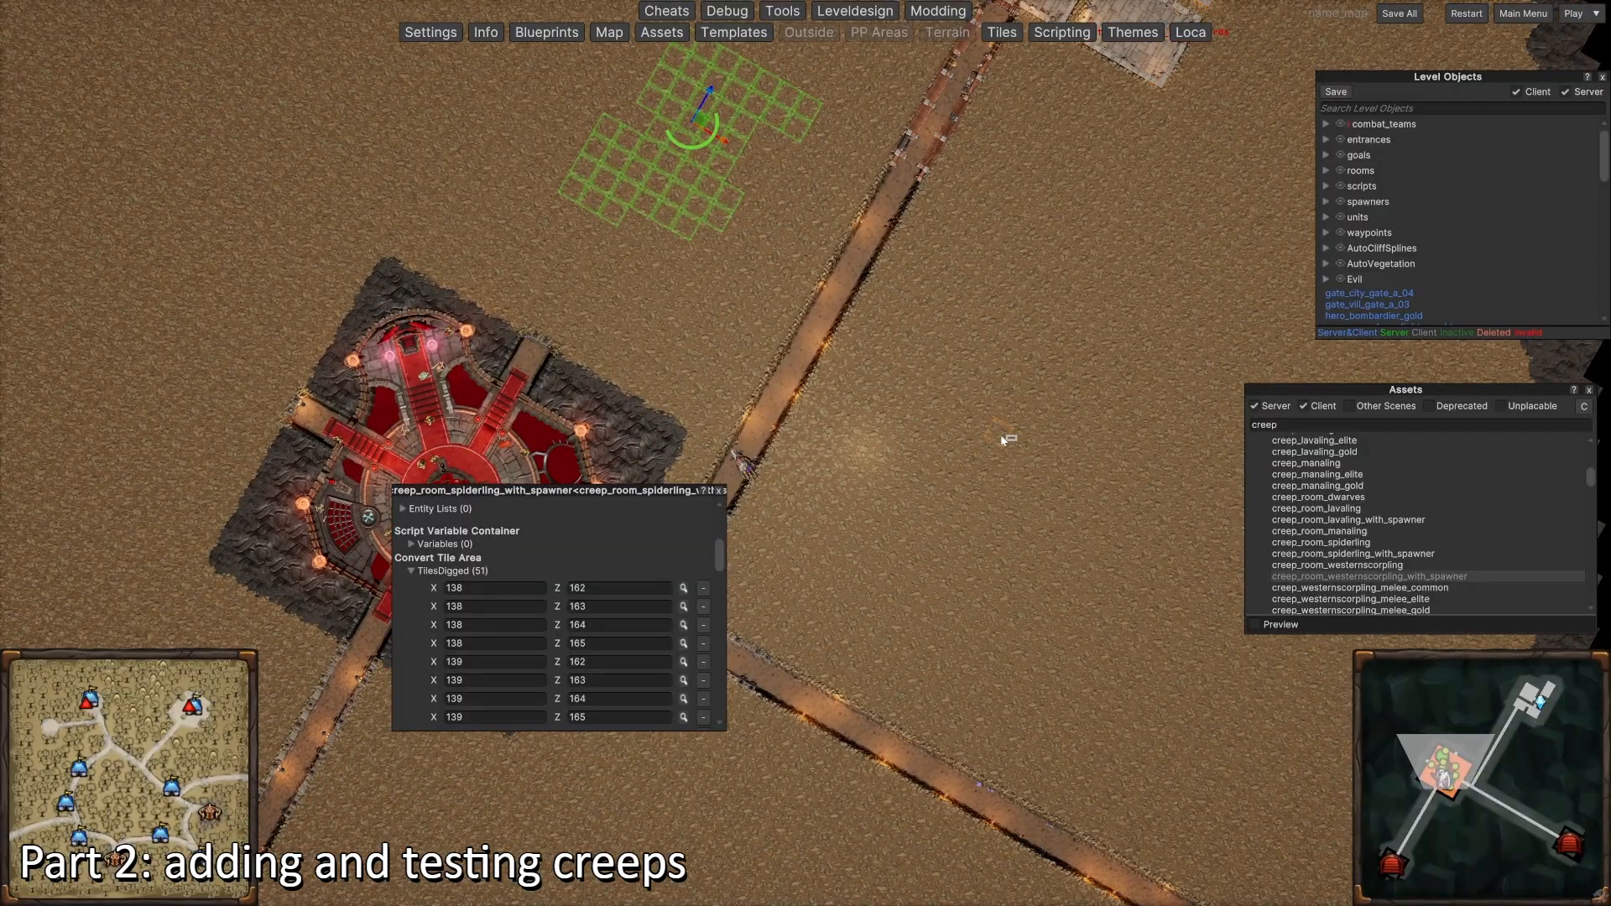
left_click_drag(1031, 412, 1031, 412)
scroll(999, 432, "up", 2)
Step: Mark an irregular TilesDigged area of about 39 tiles around the westernscorpling creep room
key("d")
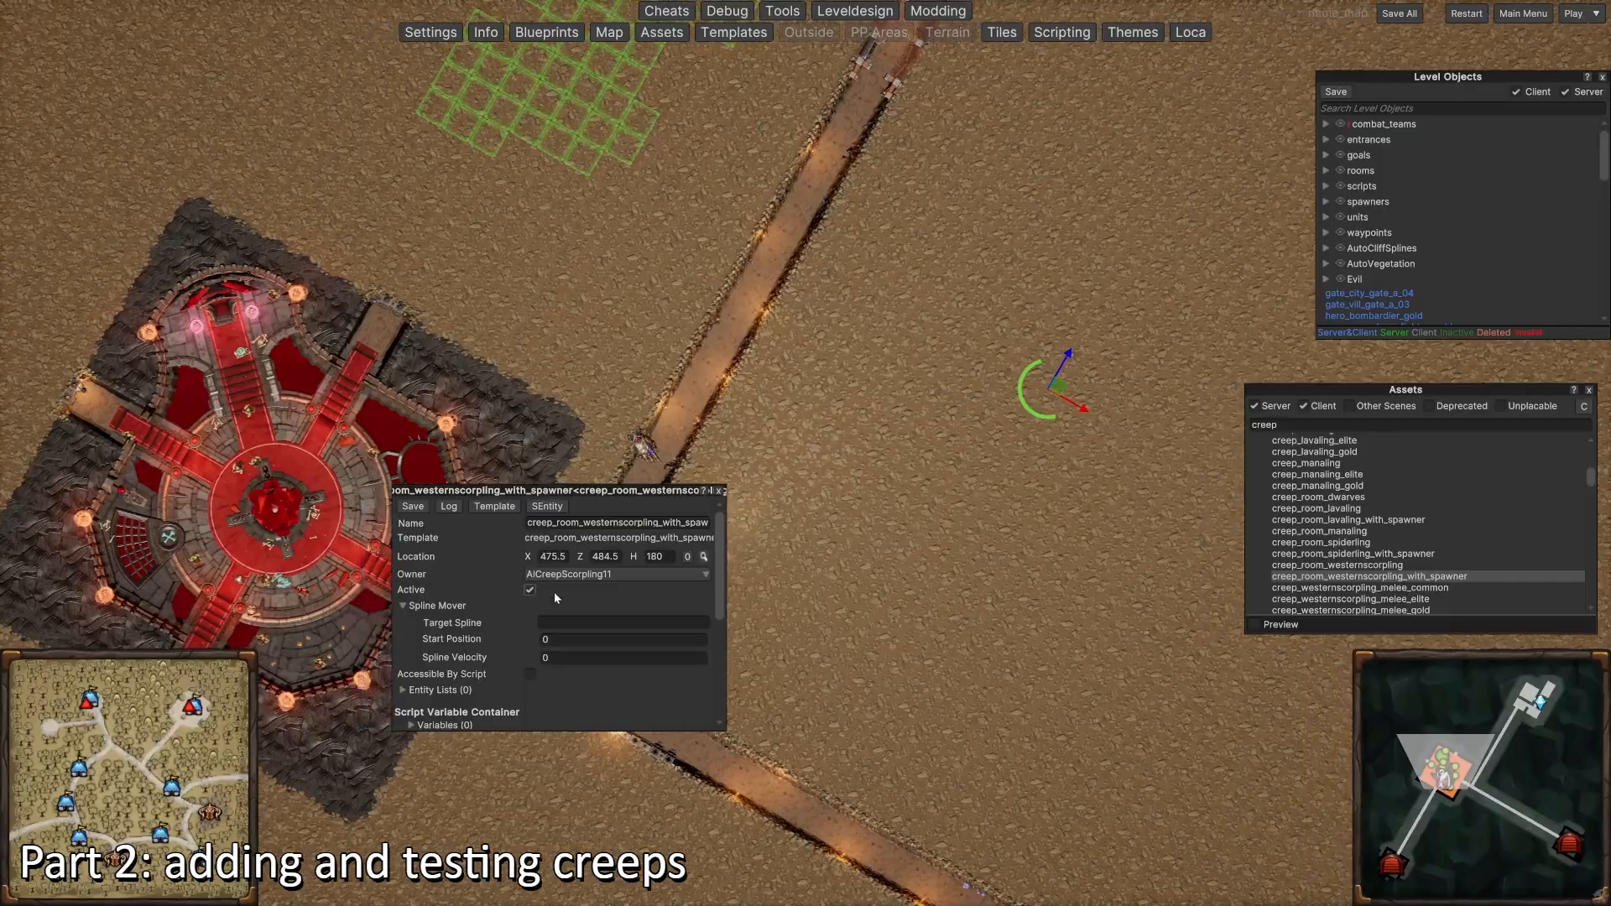
scroll(537, 609, "down", 2)
left_click(448, 666)
left_click(448, 677)
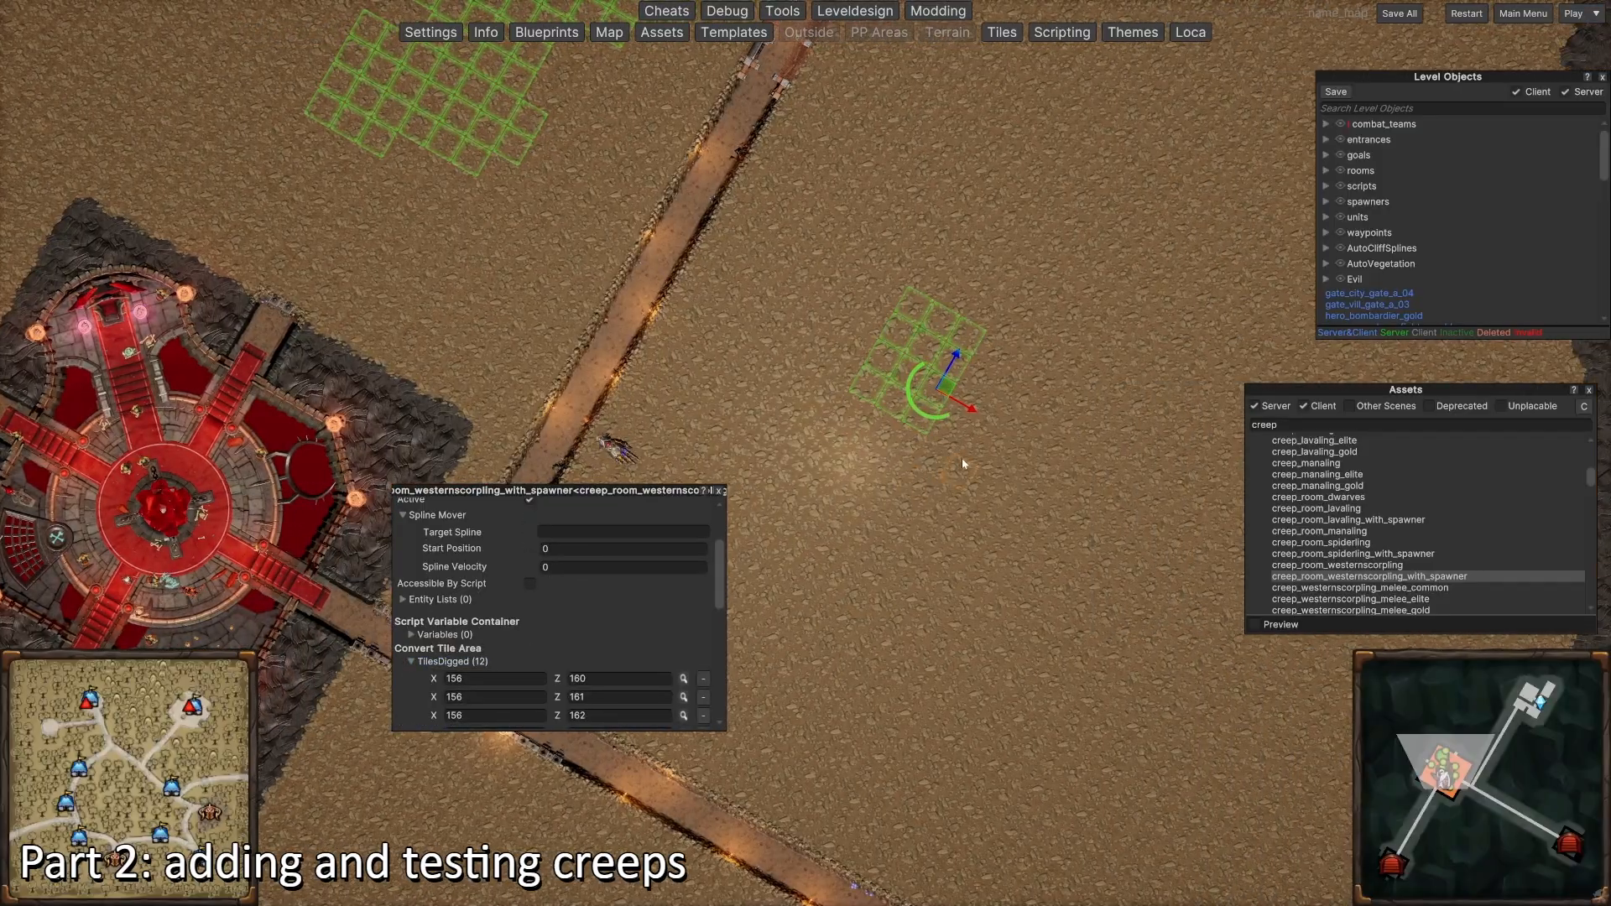
left_click_drag(833, 405, 1018, 432)
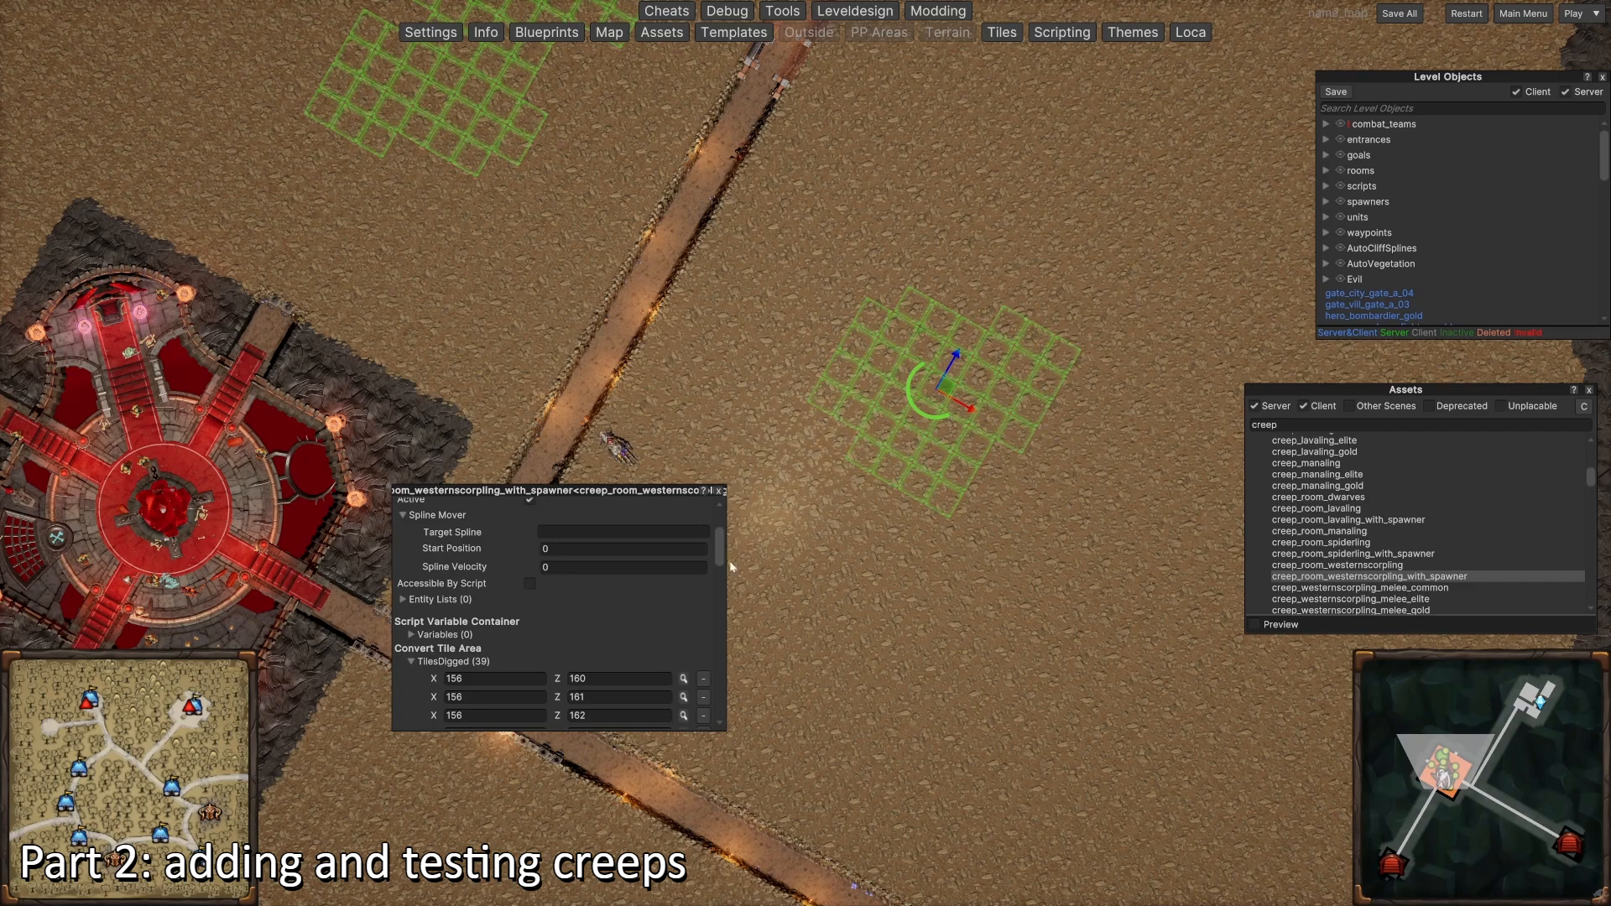
Step: Set the westernscorpling room's MinimumGuardGroupStrength under Creep Hive to 9
scroll(504, 617, "down", 10)
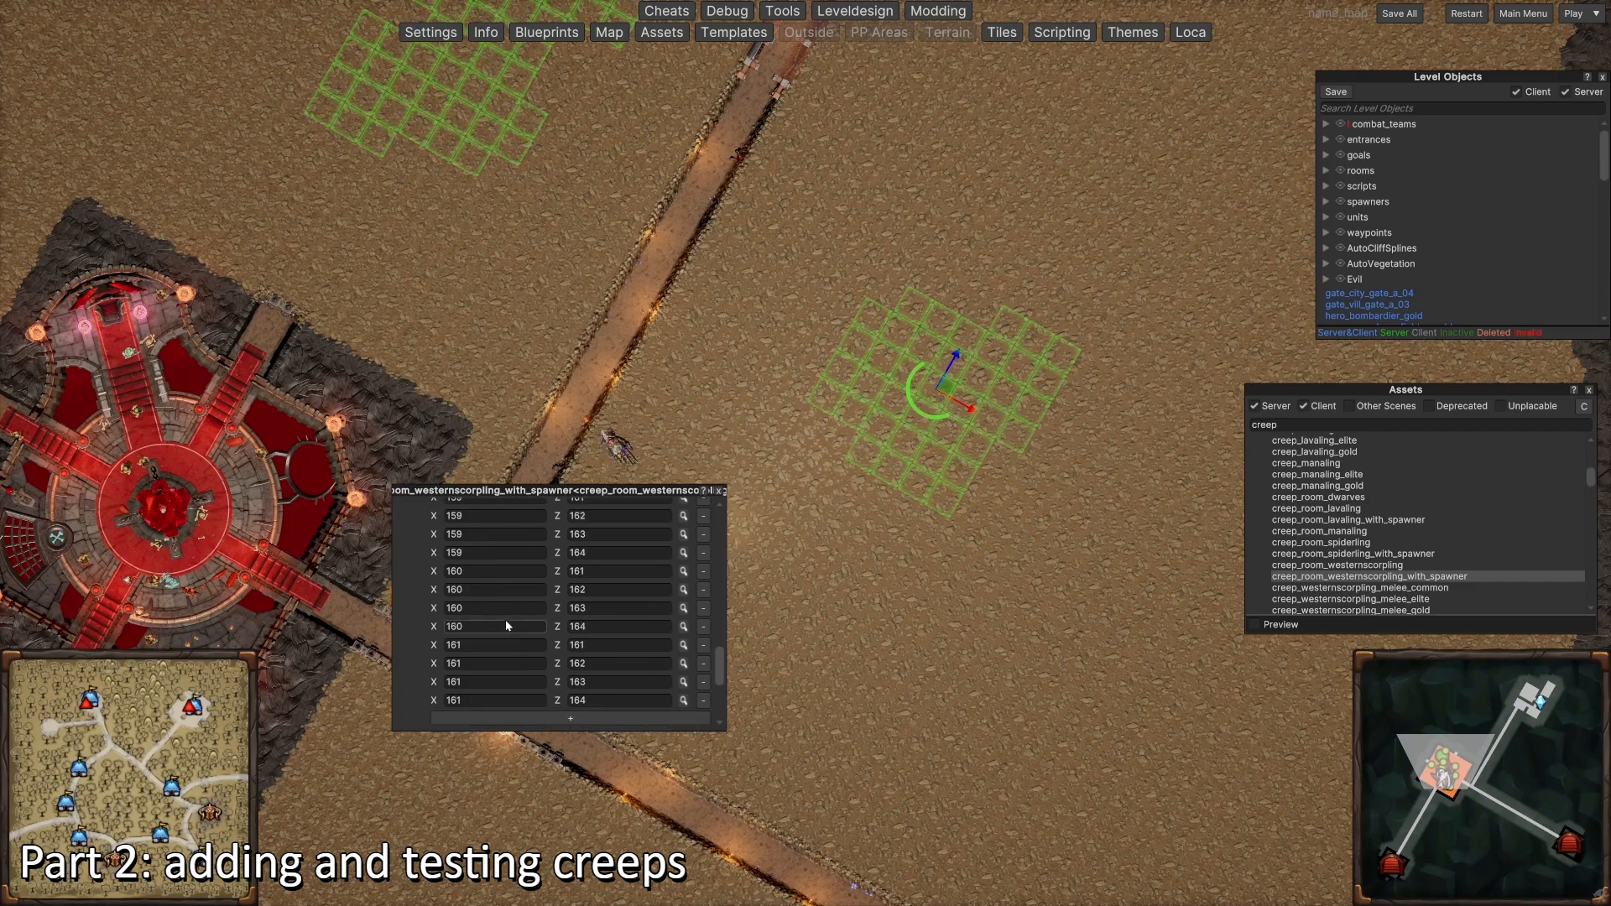
left_click(545, 624)
type("9")
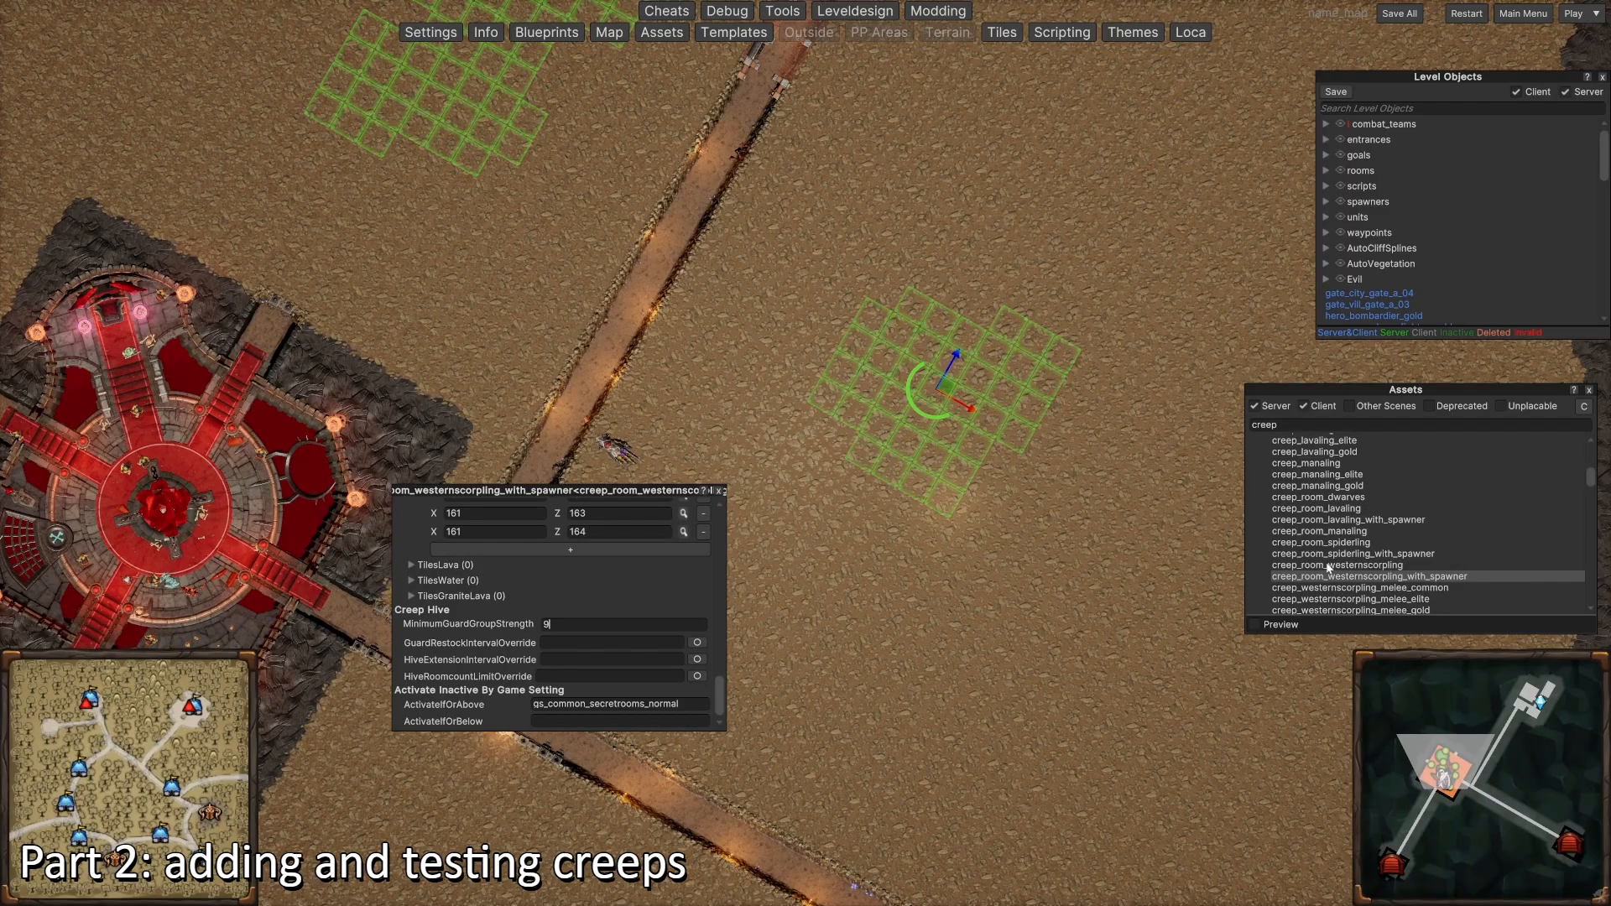
Step: Place a creep_room_lavaling_with_spawner in the undug earth between the two corridors leading to the map's lower gateways
key("a")
left_click_drag(1351, 520, 807, 495)
scroll(889, 354, "down", 5)
key("s")
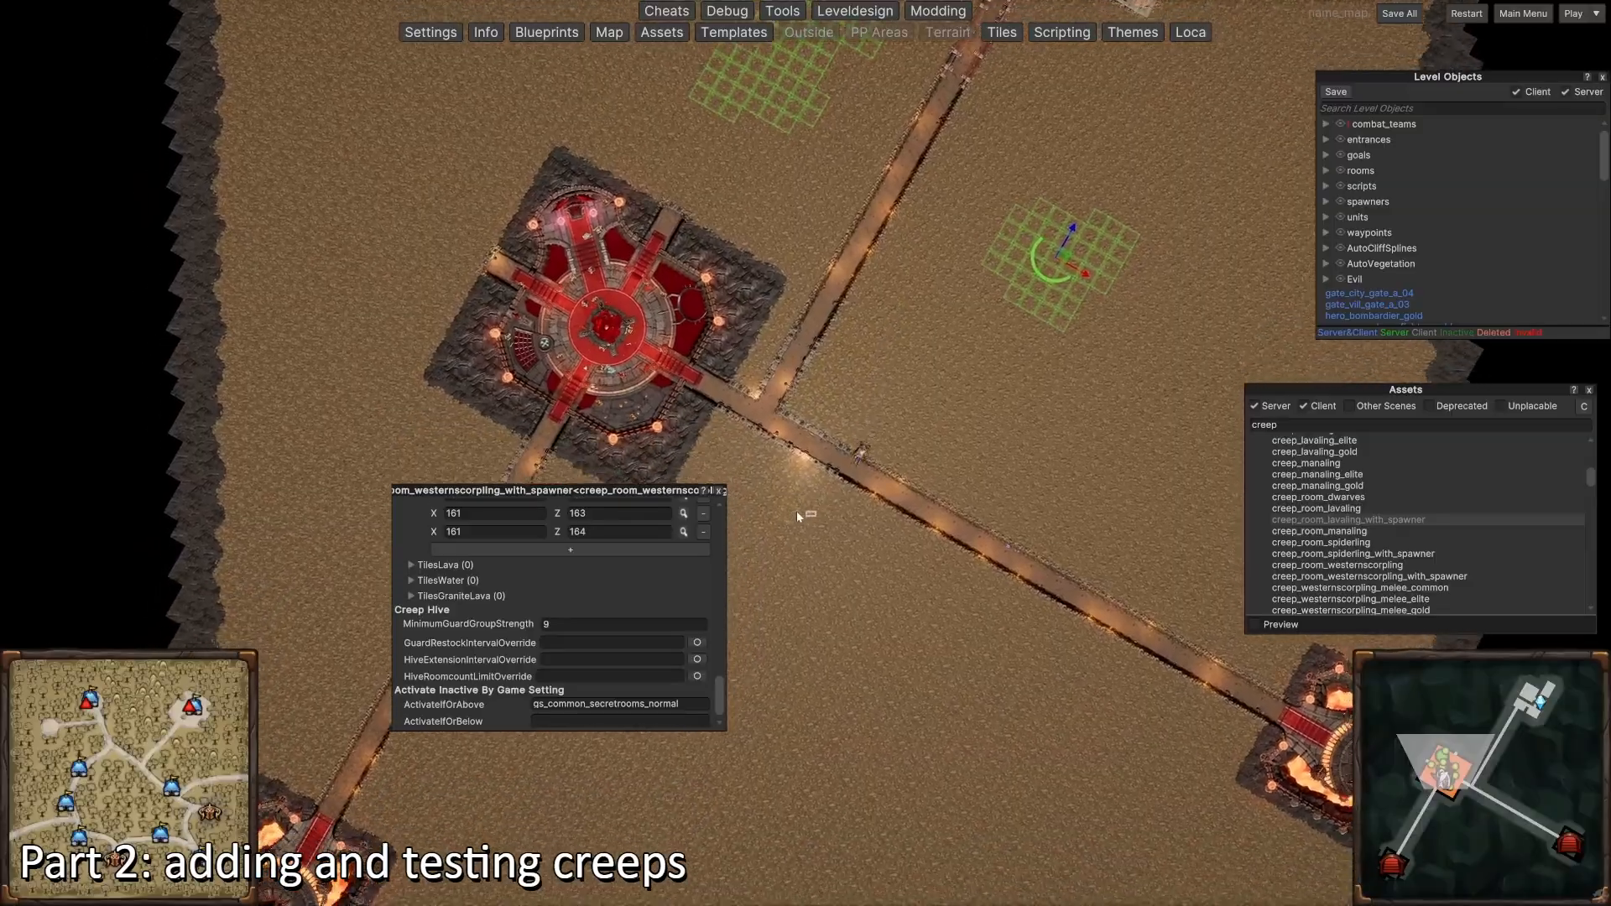
key("s")
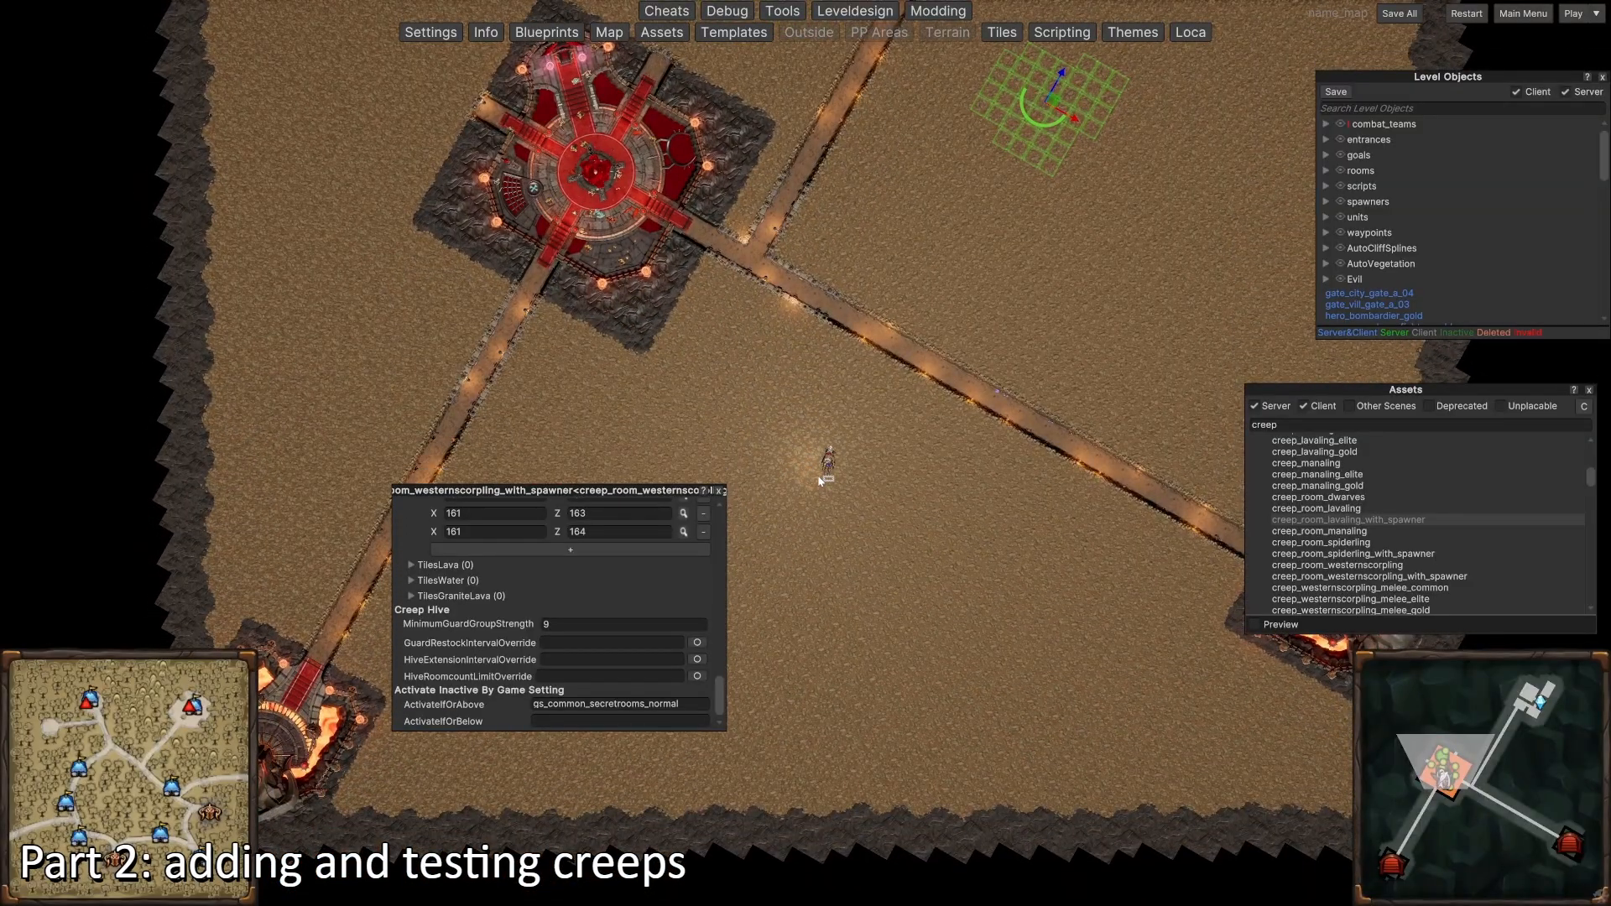
scroll(755, 520, "up", 3)
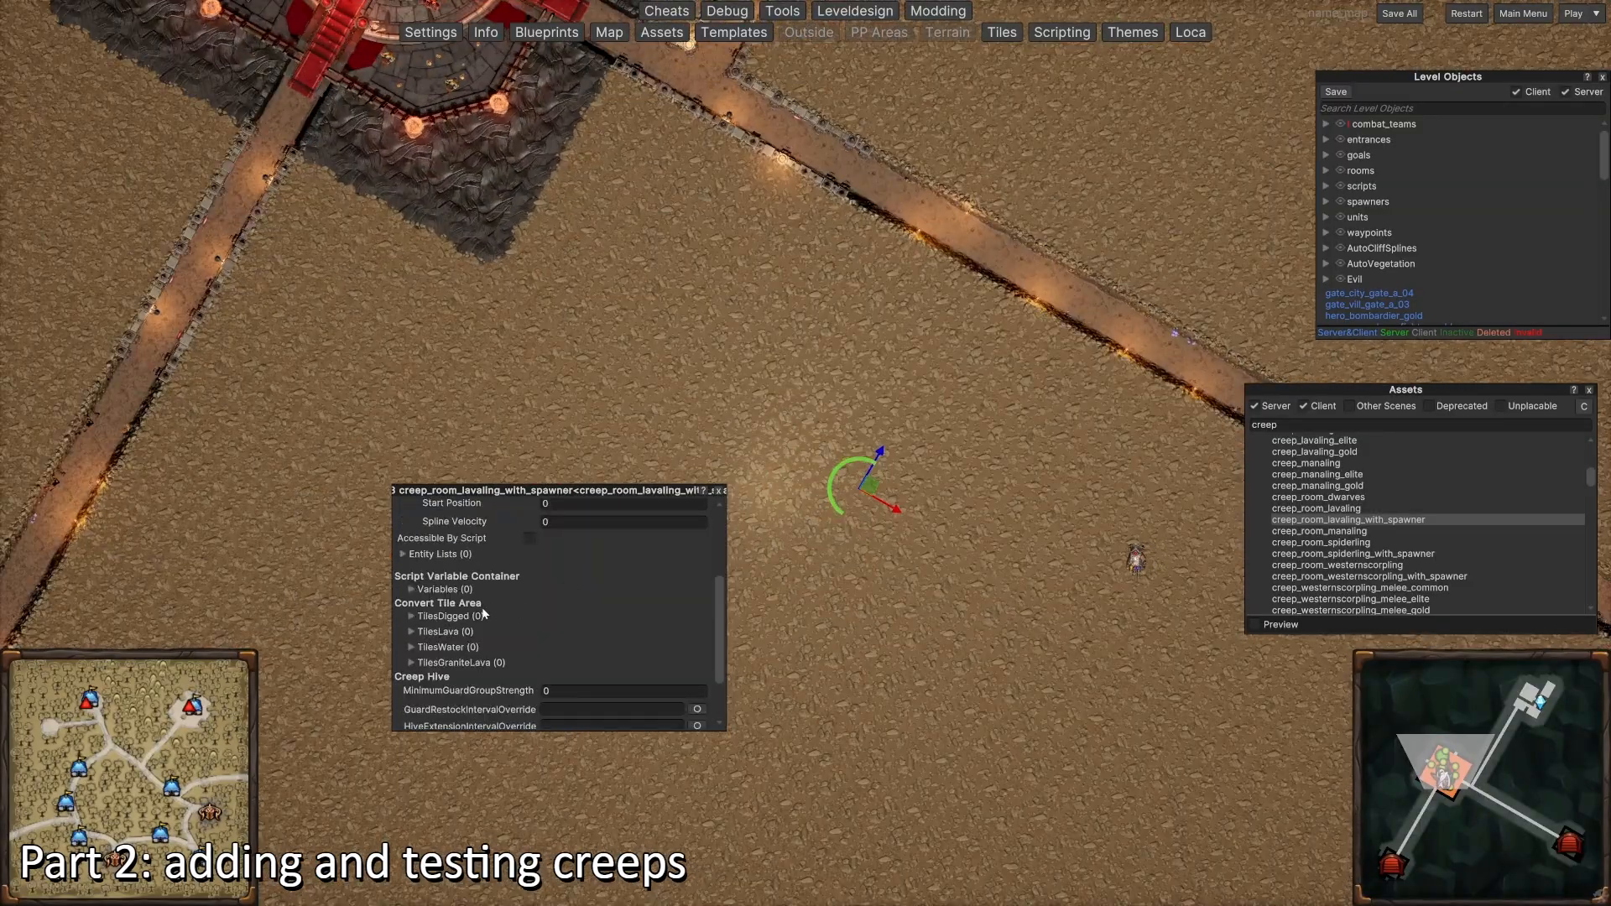
Step: Mark a large irregular TilesLava area of about 60 tiles around the lavaling creep room
key("d")
left_click(441, 631)
left_click(792, 527)
key("a")
key("s")
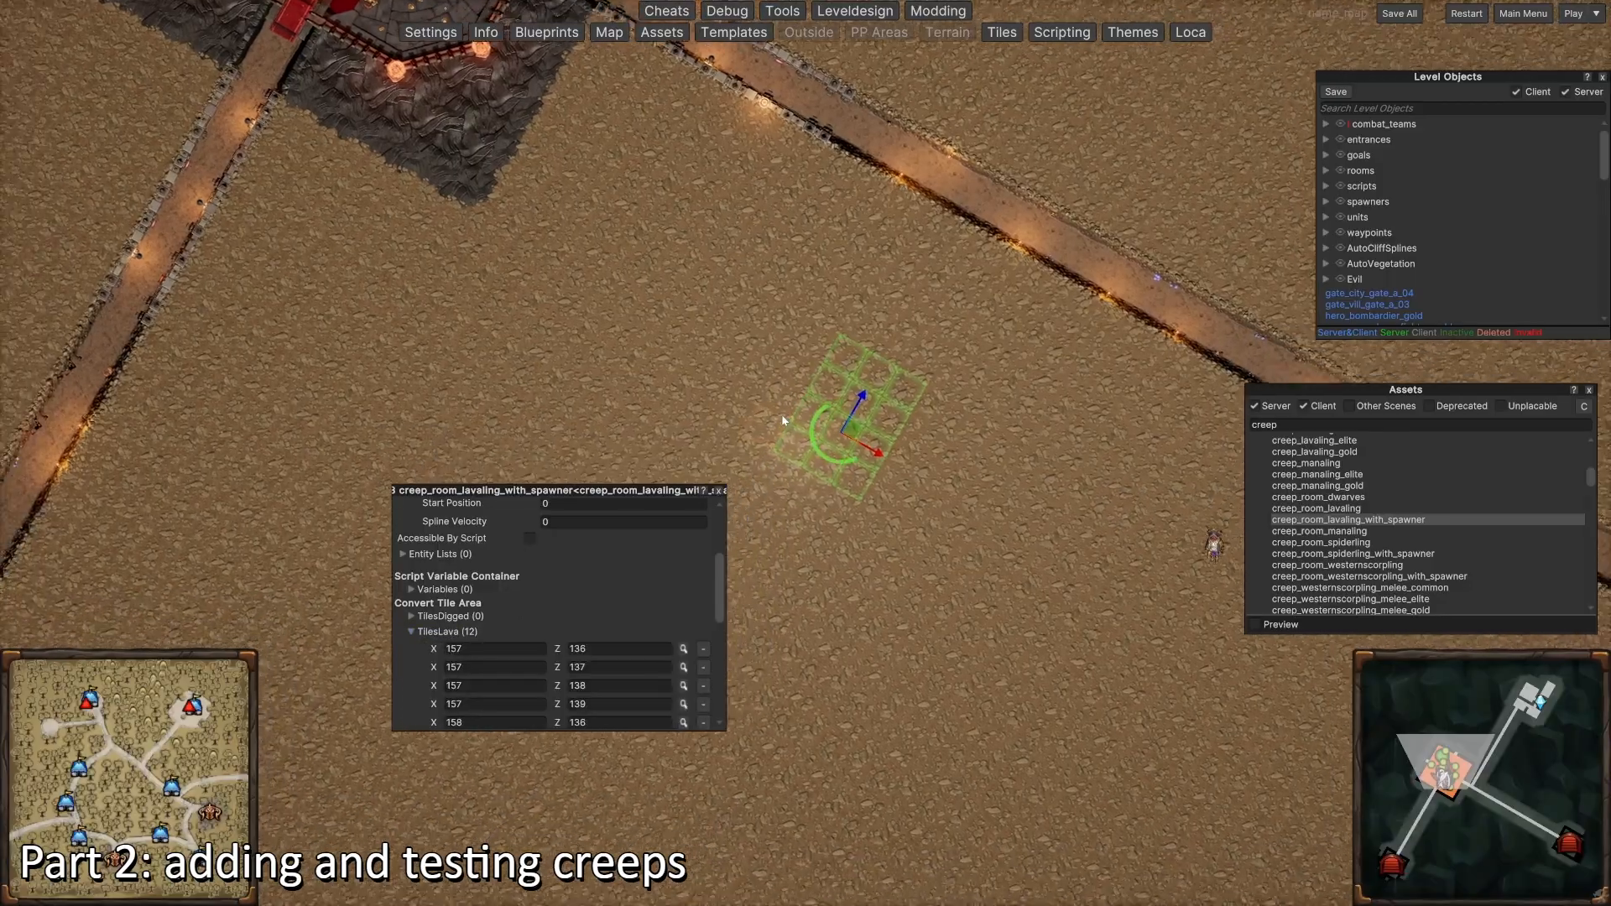
left_click_drag(937, 498, 801, 526)
left_click_drag(803, 362, 825, 502)
key("a")
key("s")
mouse_move(883, 459)
left_mouse_down()
mouse_move(926, 508)
mouse_move(895, 487)
left_mouse_up()
left_click_drag(825, 424, 777, 454)
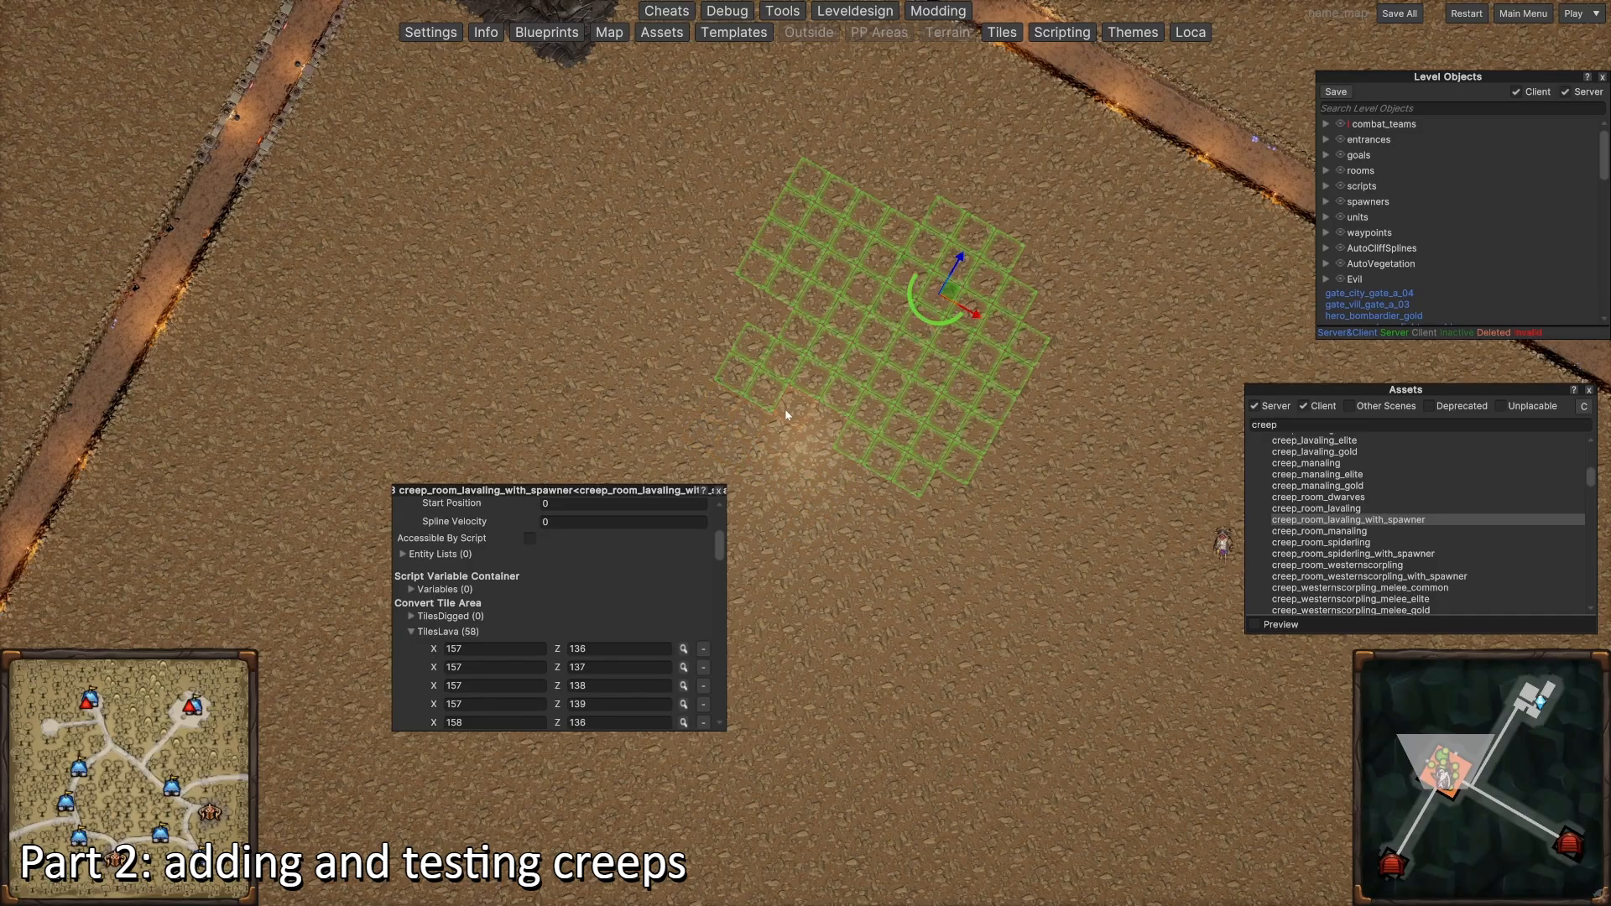
left_click_drag(802, 455, 802, 456)
Step: Set the lavaling room's MinimumGuardGroupStrength under Creep Hive to 35
scroll(496, 641, "down", 15)
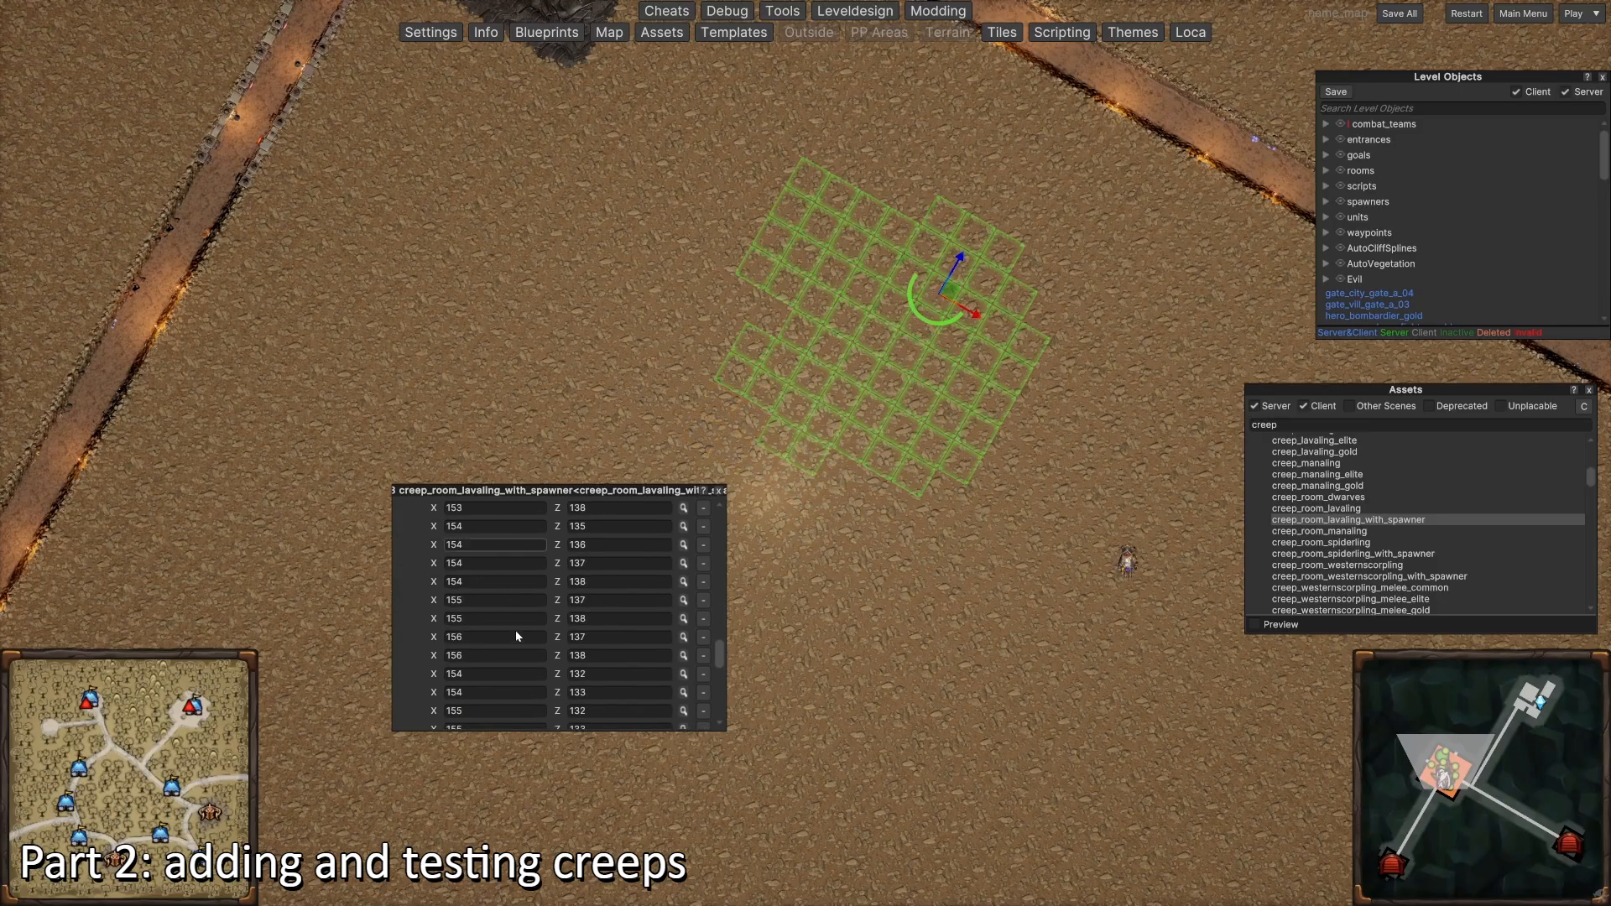
left_click(616, 628)
type("35")
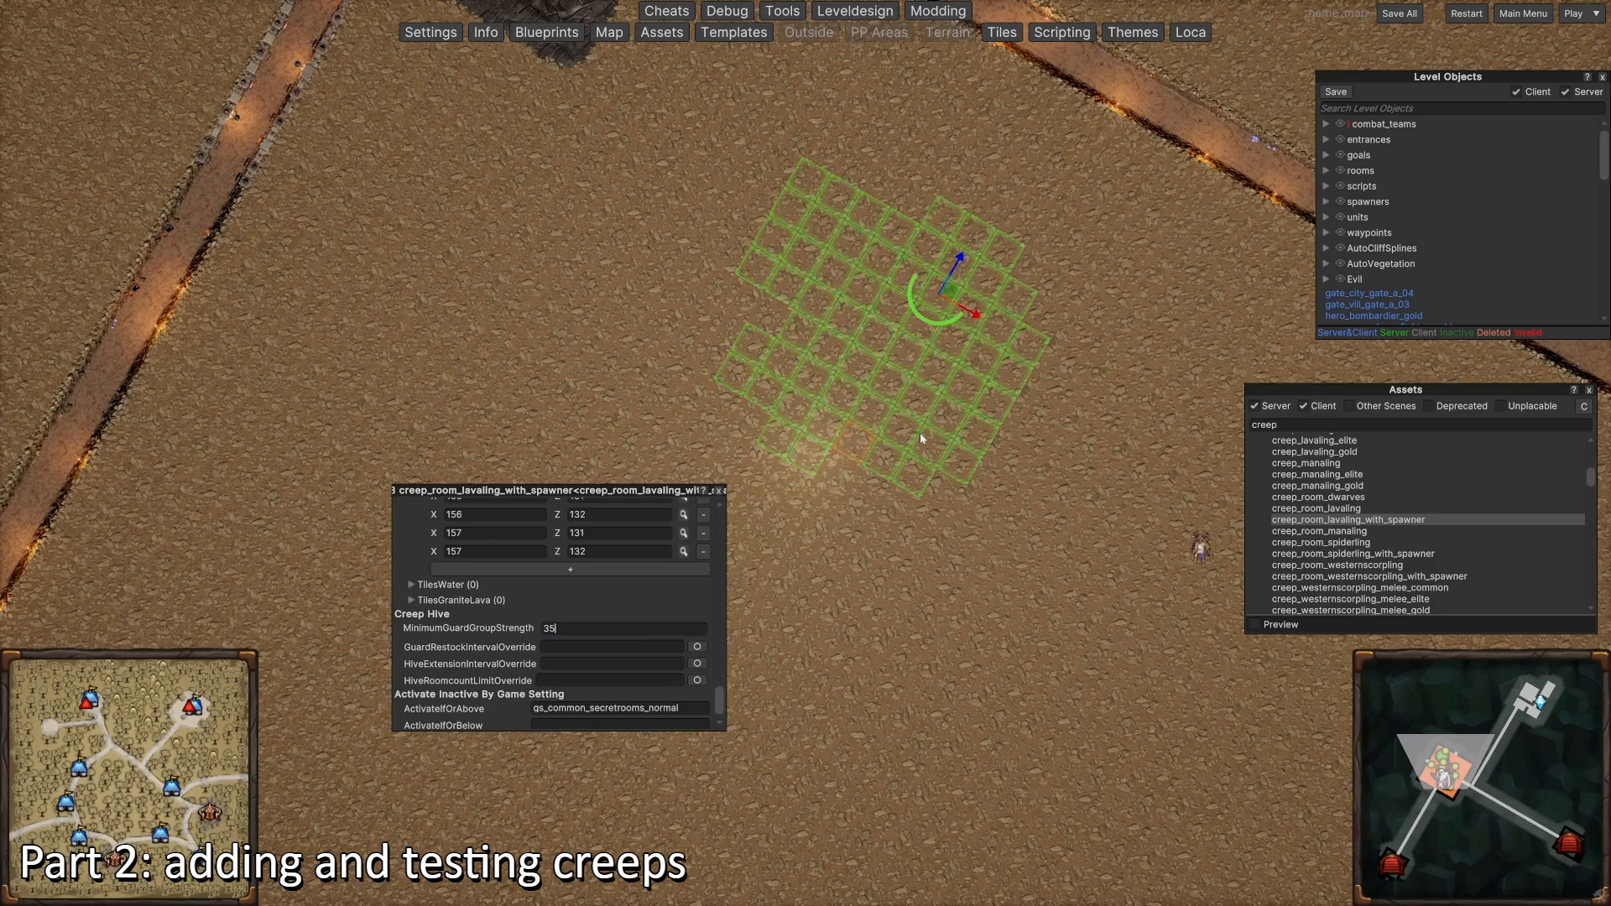
Step: Place a creep_room_manaling across the long diagonal corridor from the lavaling room, at X 505.5, Z 451.5
scroll(965, 437, "down", 5)
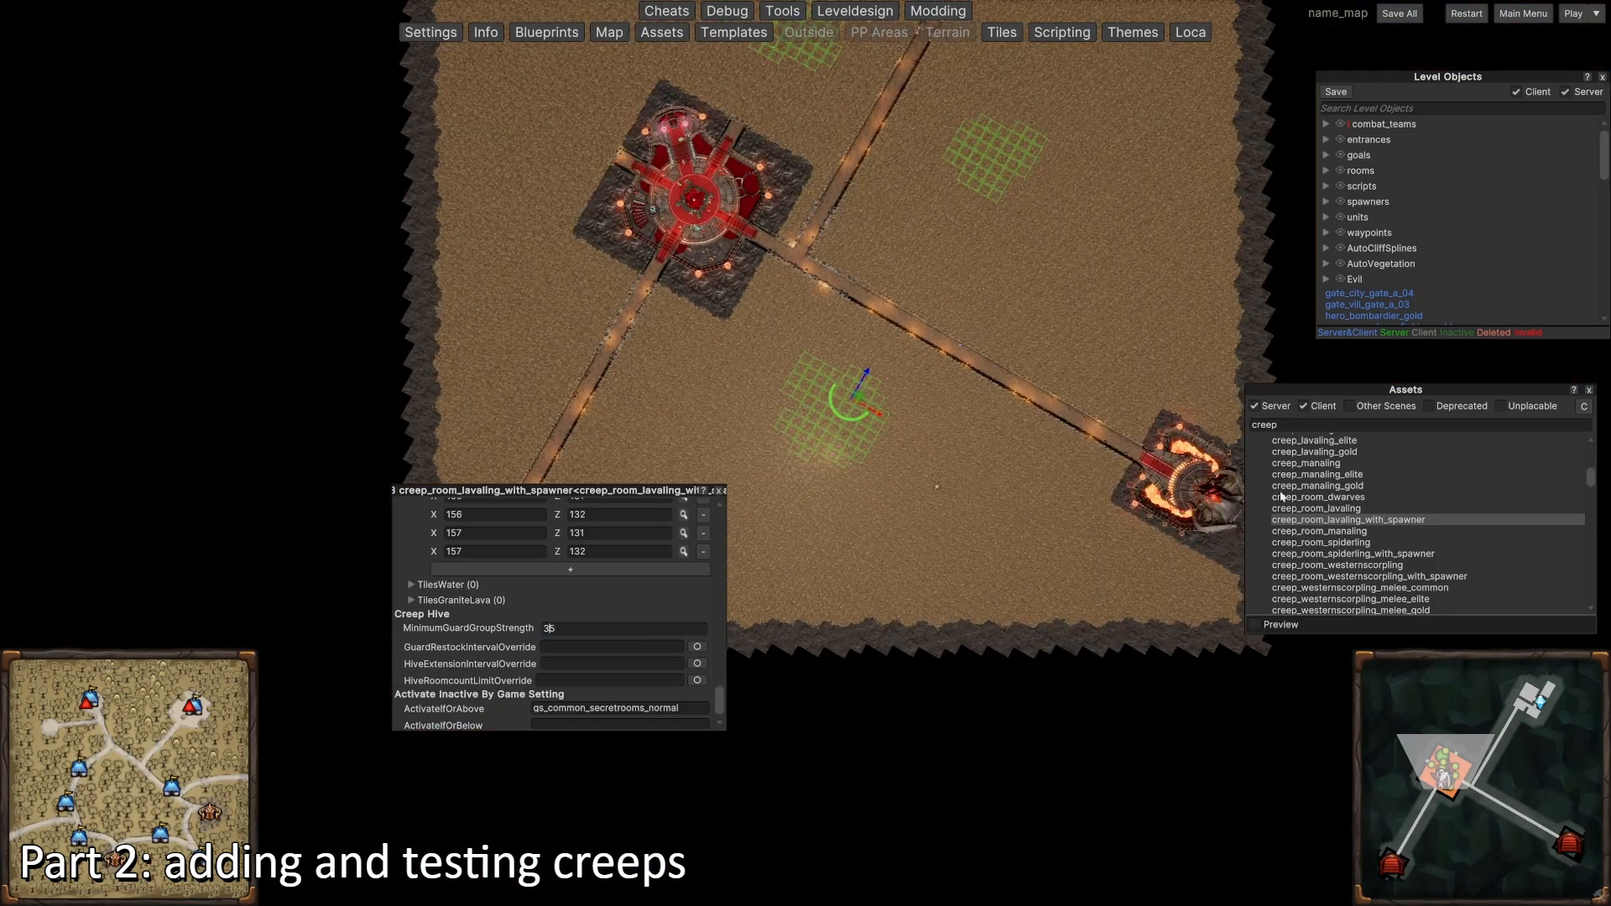
left_click(1314, 533)
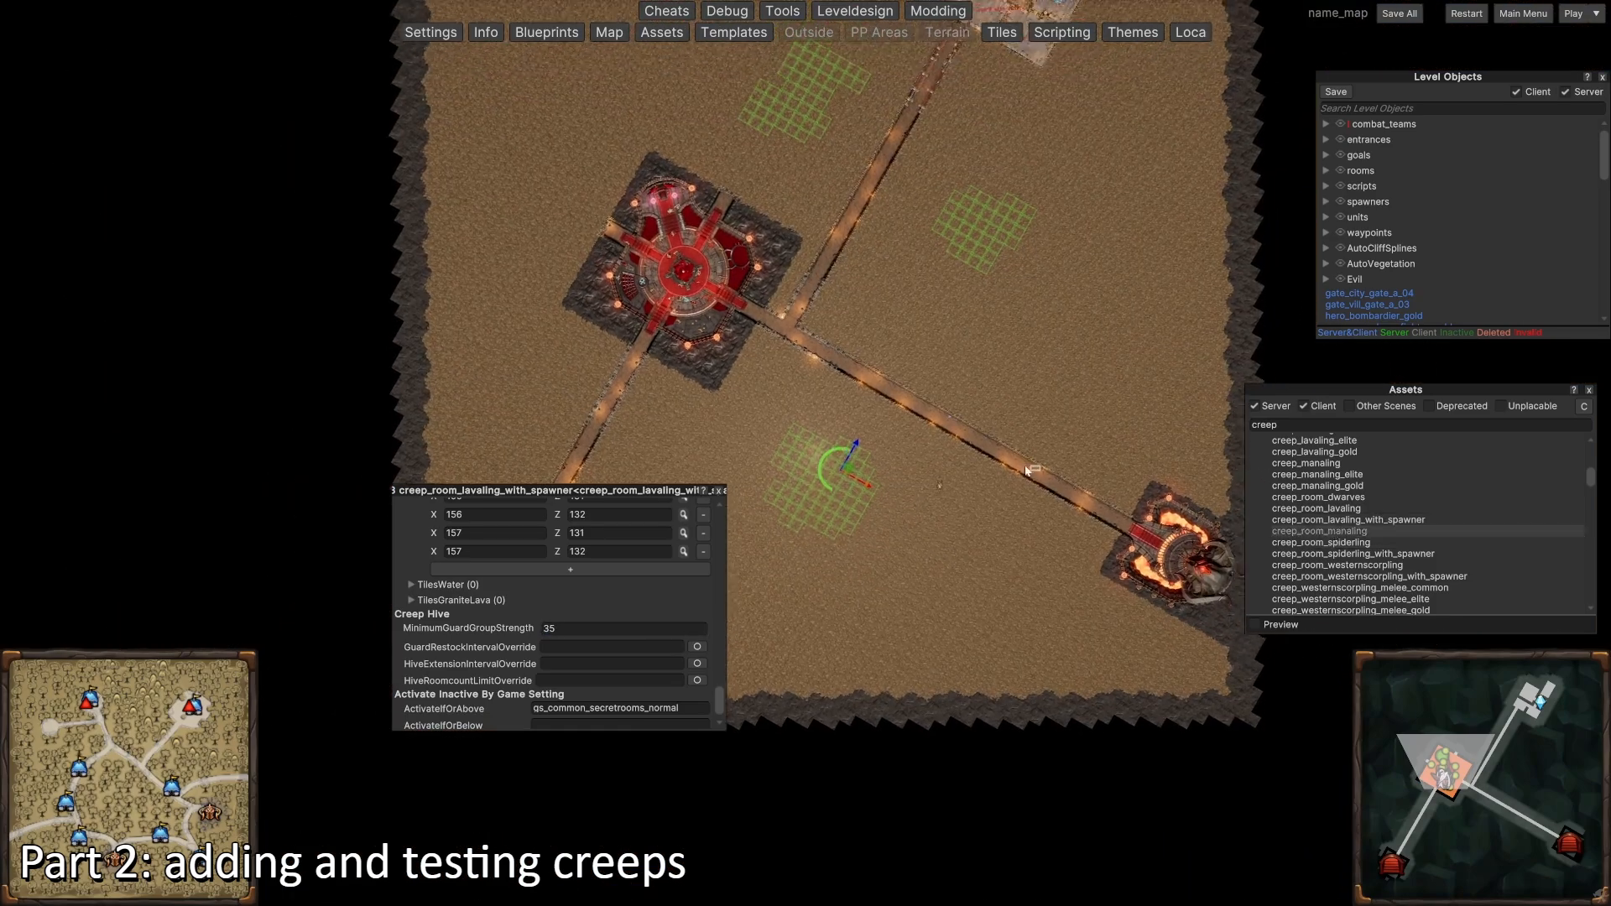
left_click(958, 399)
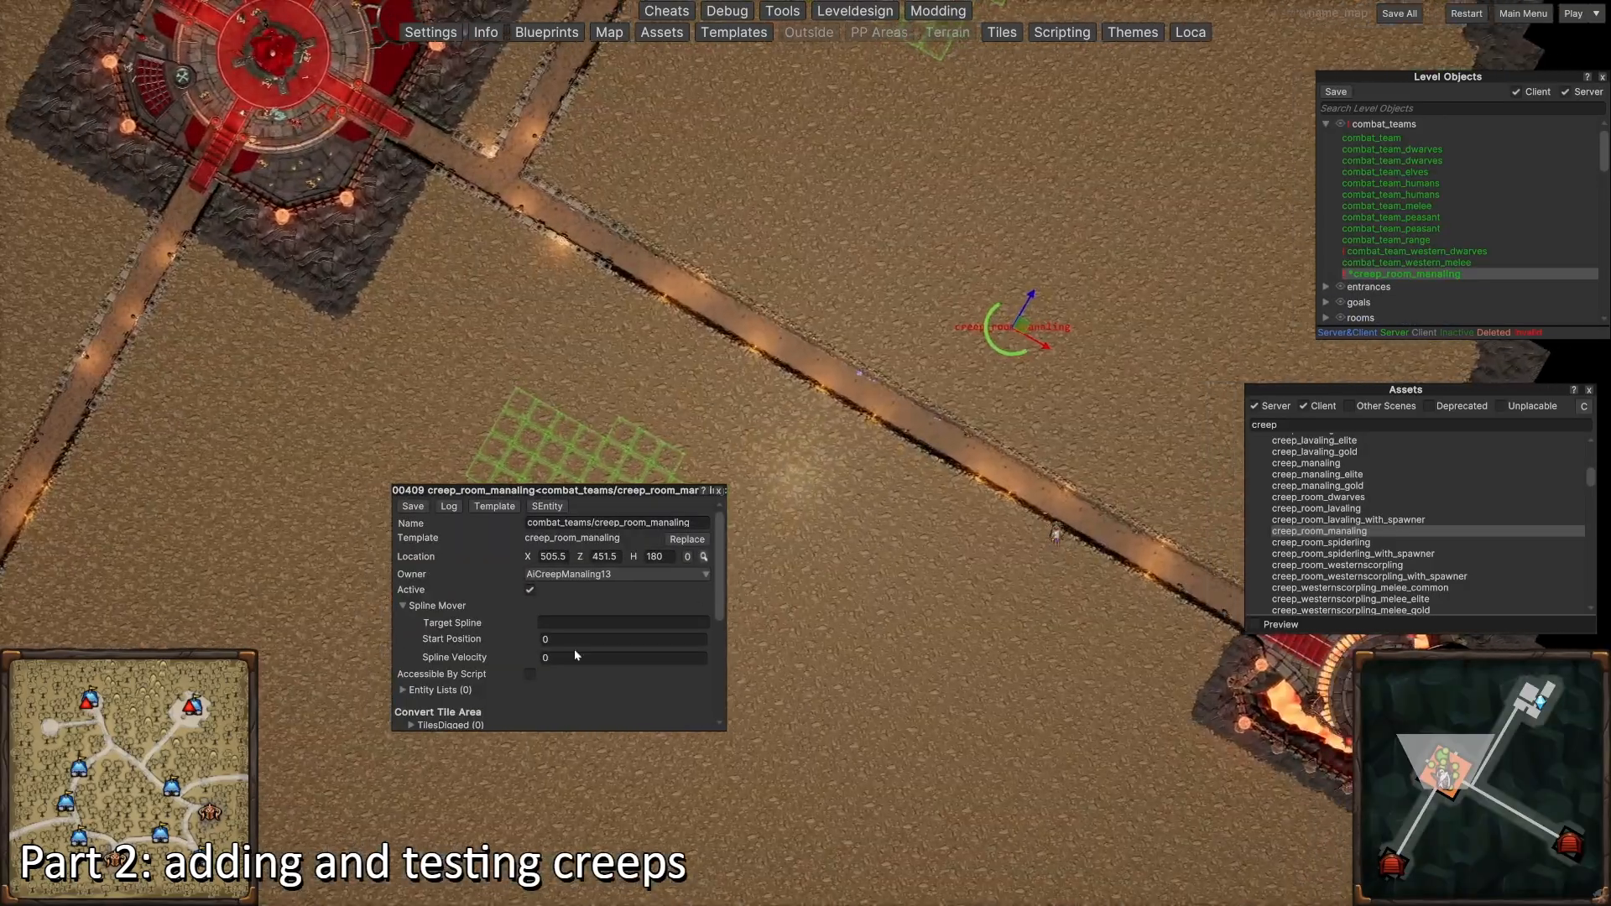
Step: Set the manaling room's fixed GroupStrength to 10
scroll(574, 648, "down", 3)
left_click(563, 620)
type("10")
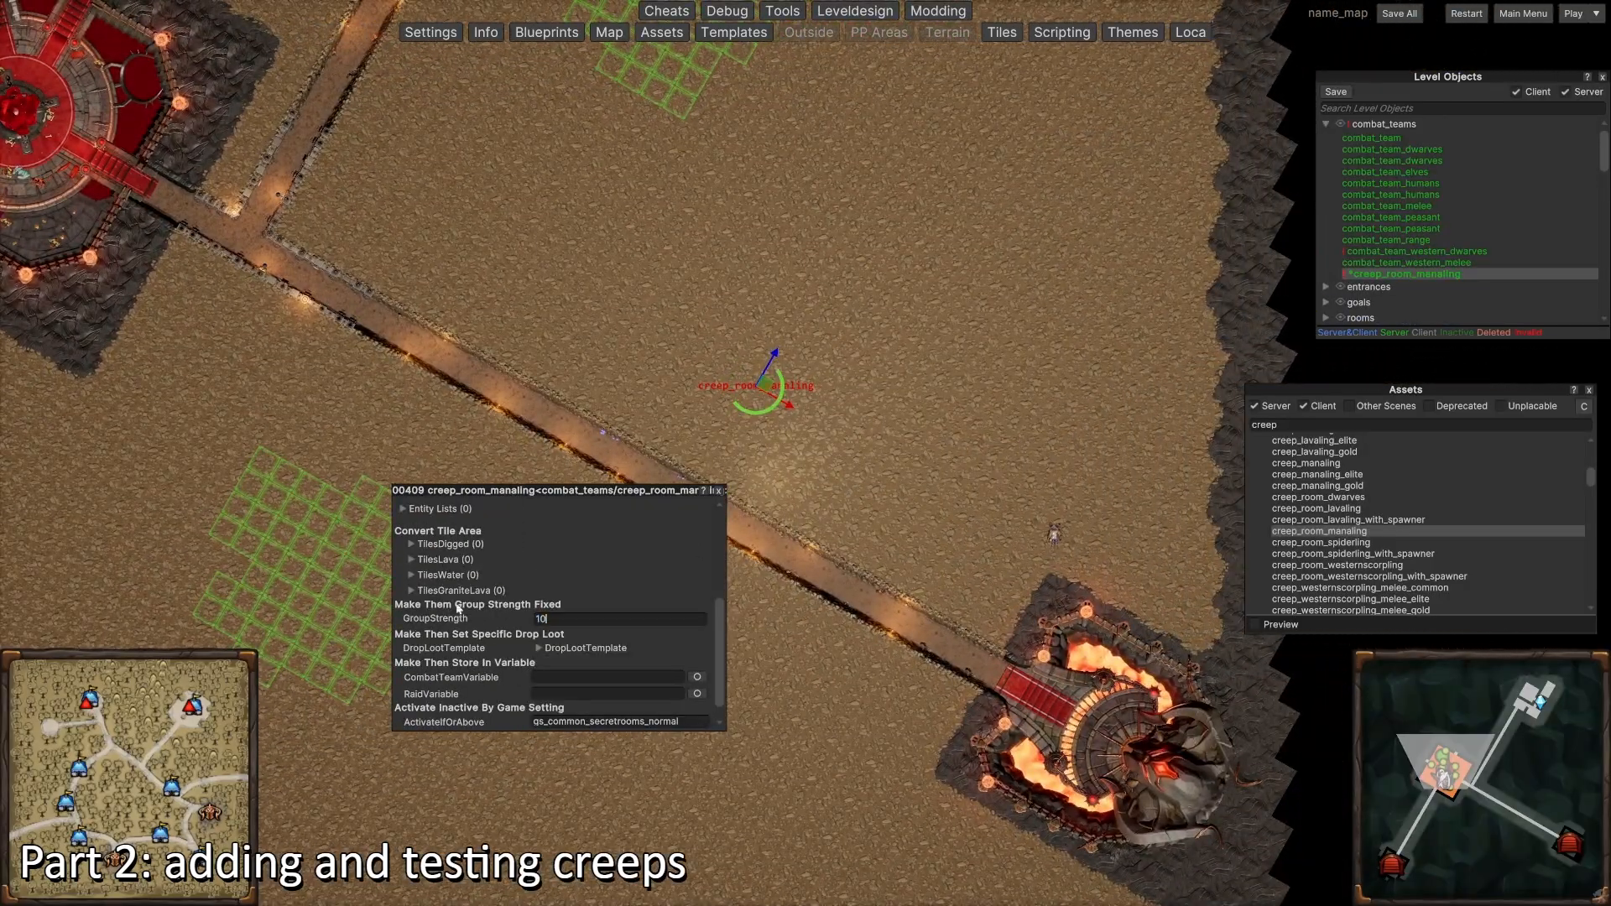
Step: Mark a small TilesDigged area of 12 tiles at the manaling creep room
left_click(448, 543)
left_click_drag(683, 363, 714, 417)
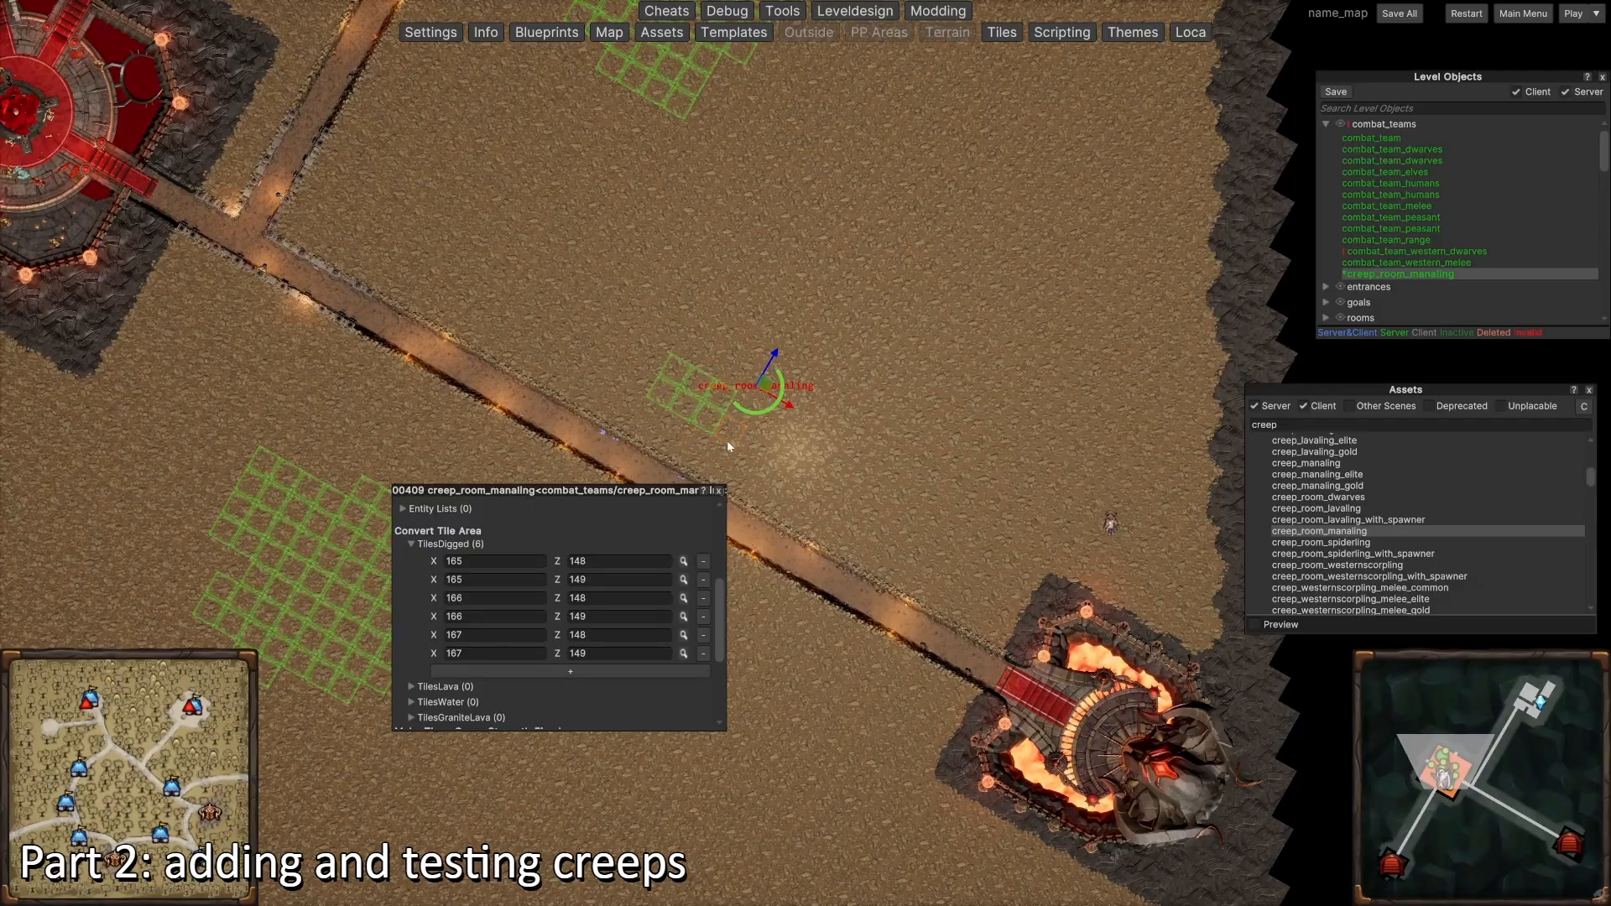
left_click_drag(697, 356, 698, 358)
Step: Find creep_room_gloom_darkling_with_spawner among the creep assets and place it in the earth below the diagonal corridor, at X 517.5, Z 412.5
scroll(1106, 515, "down", 5)
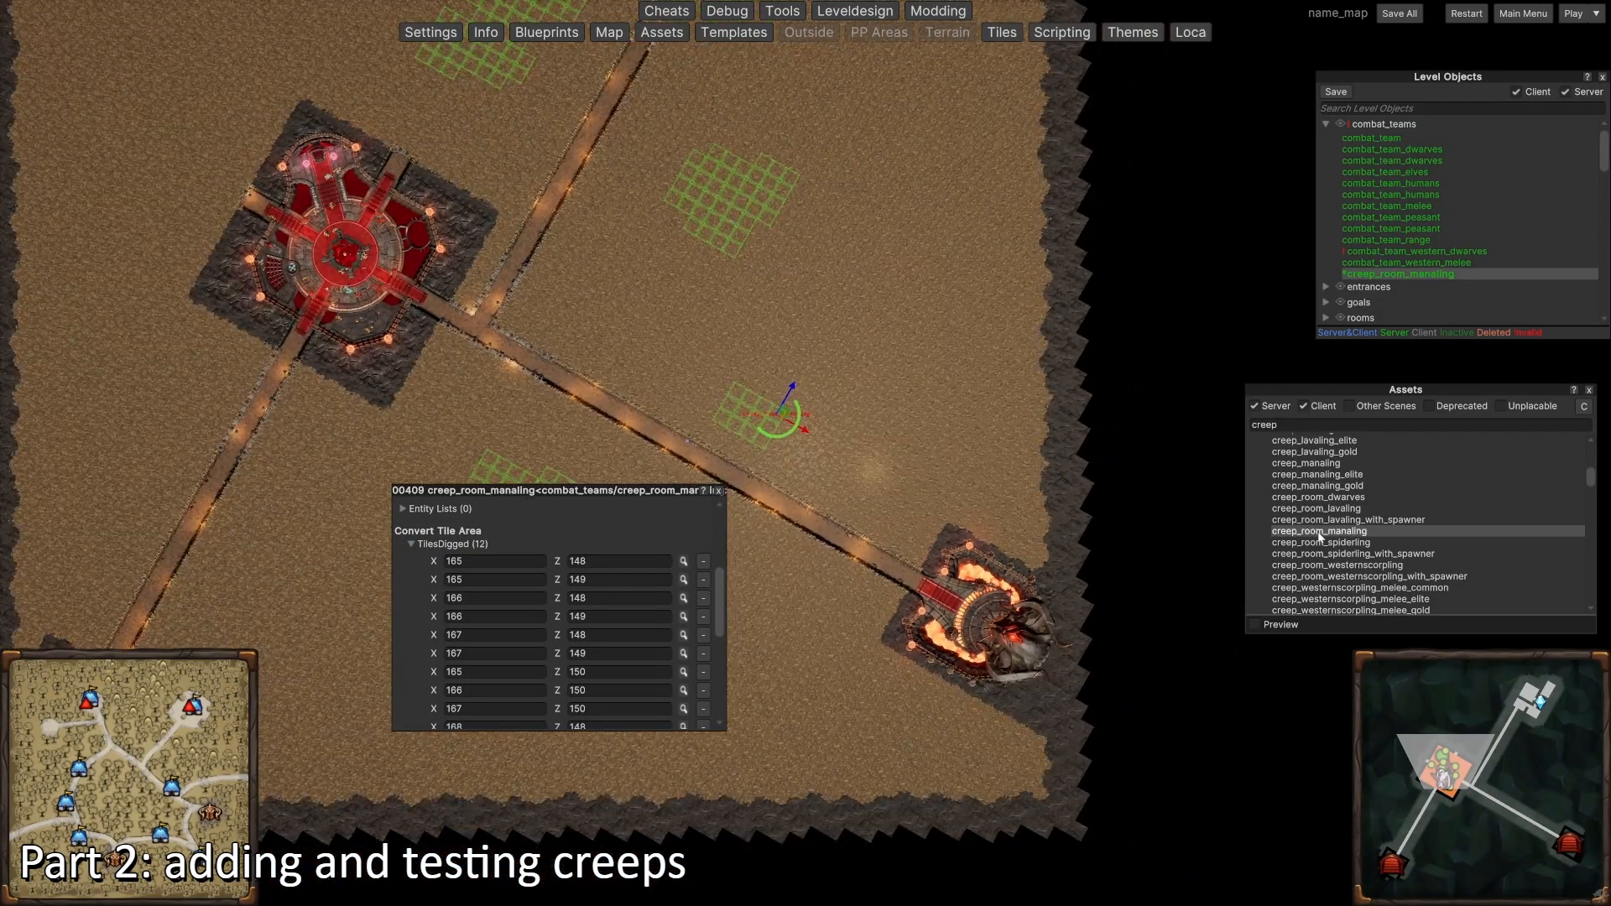
scroll(1342, 503, "down", 1)
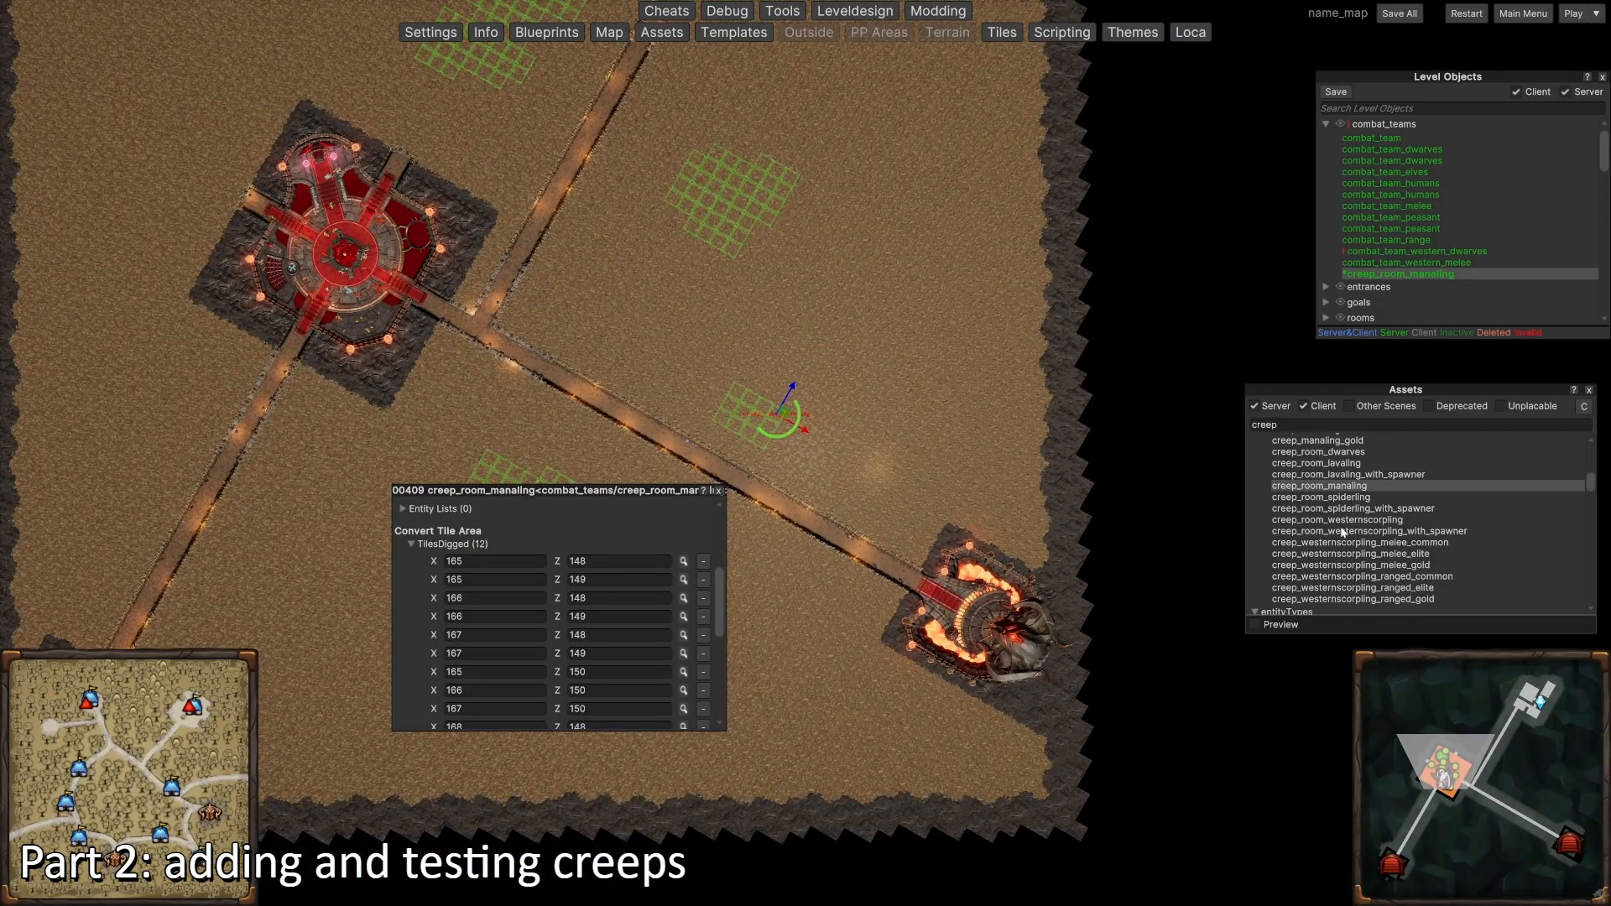
scroll(1342, 532, "up", 3)
scroll(1342, 534, "down", 1)
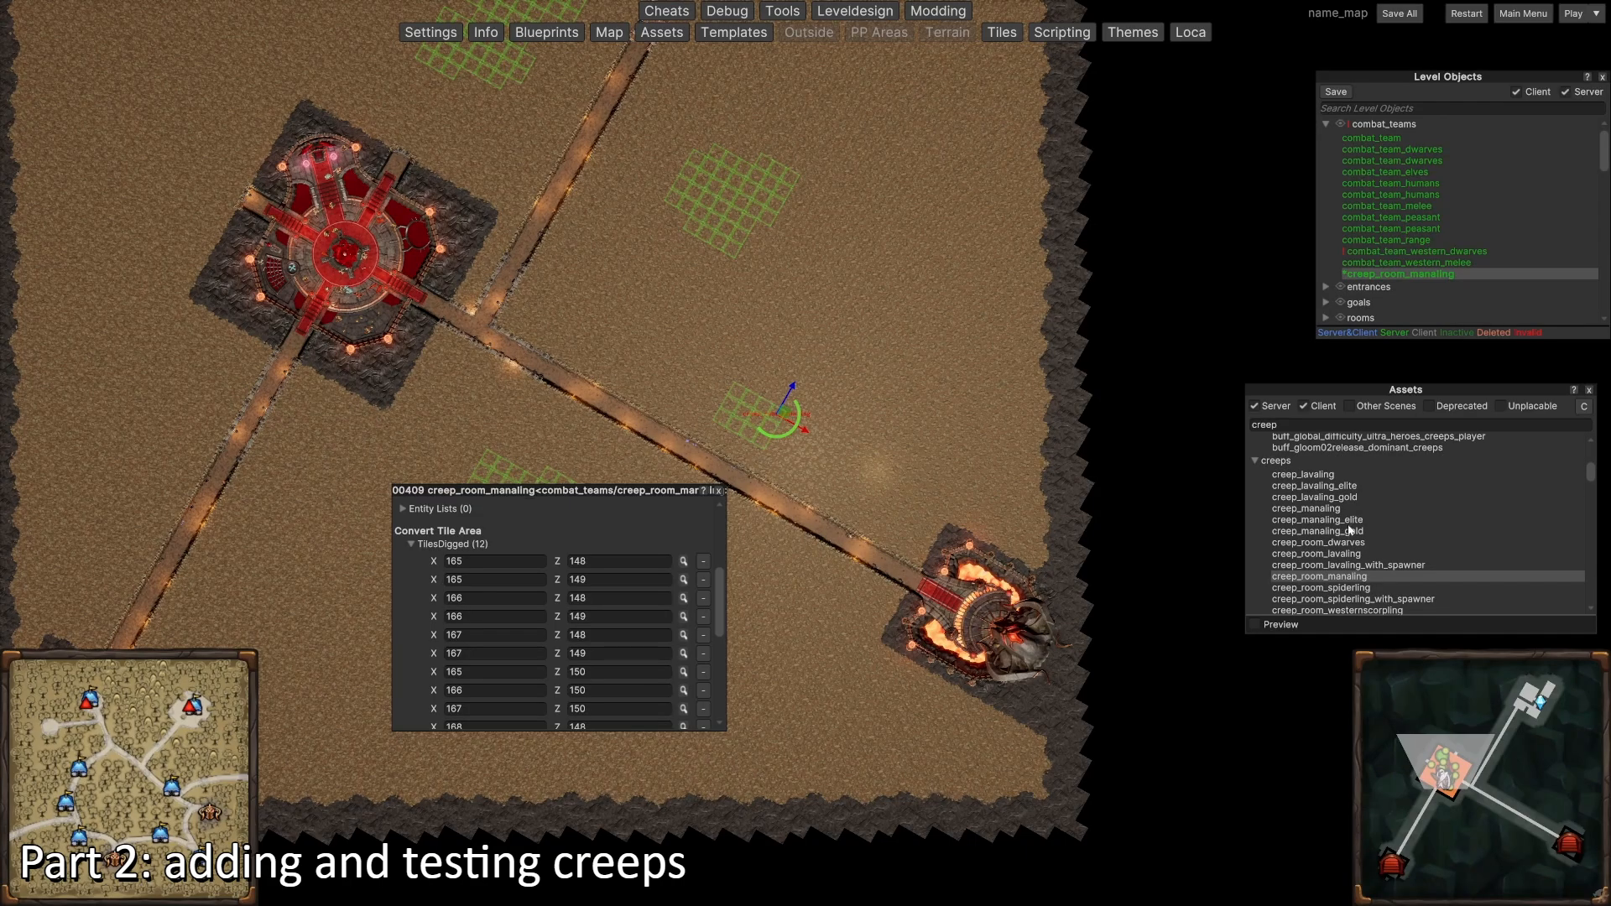
scroll(1348, 530, "down", 8)
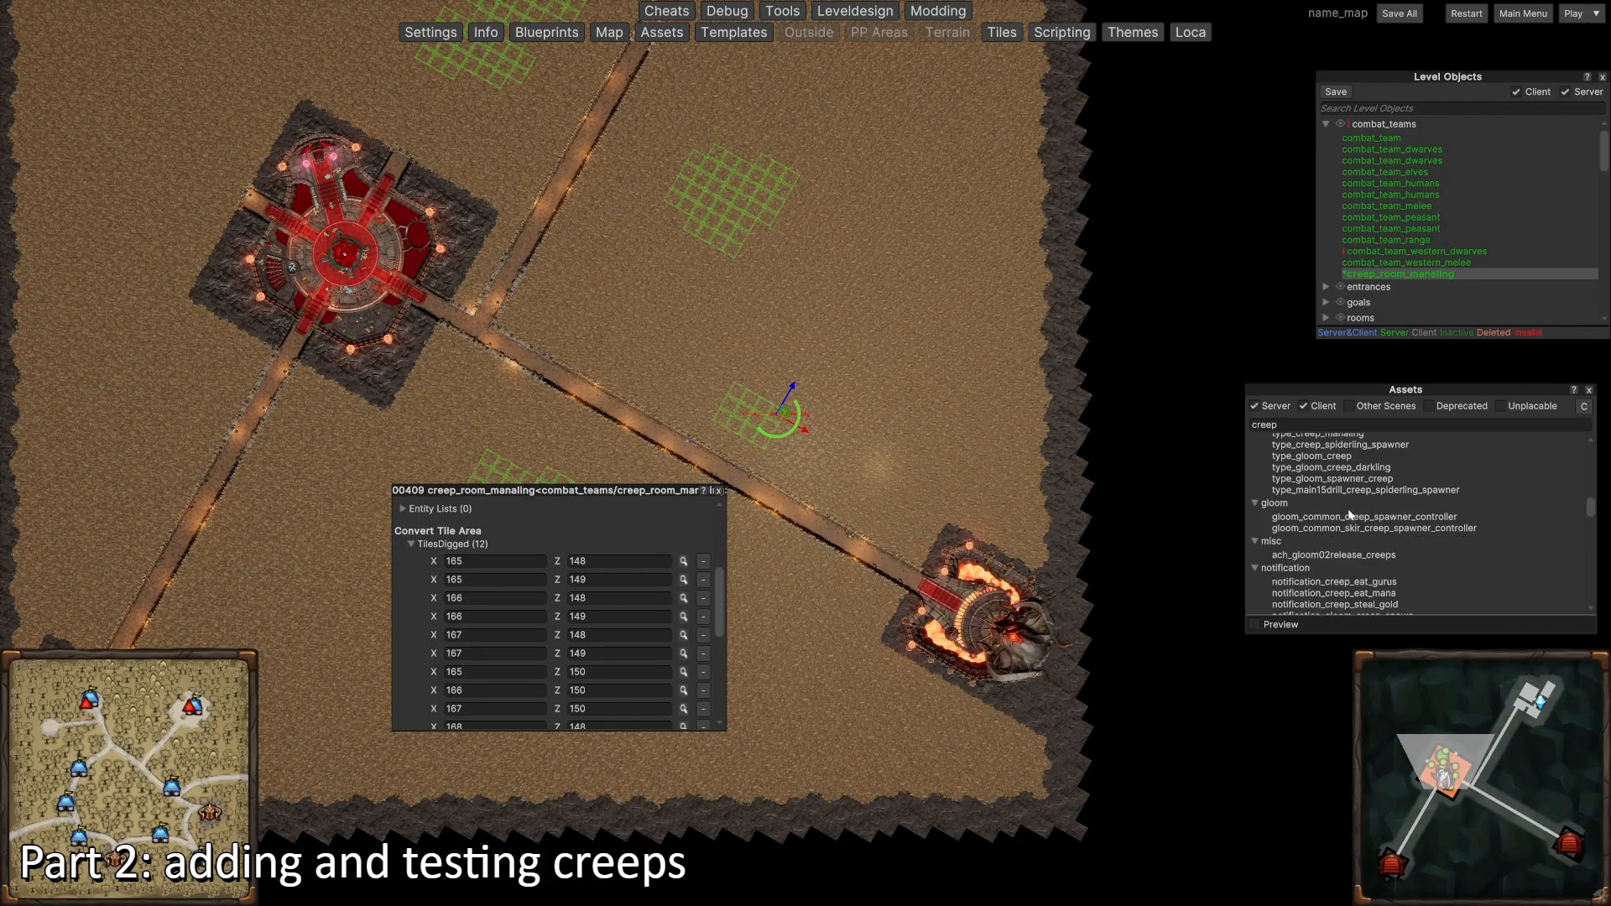
scroll(1349, 515, "down", 6)
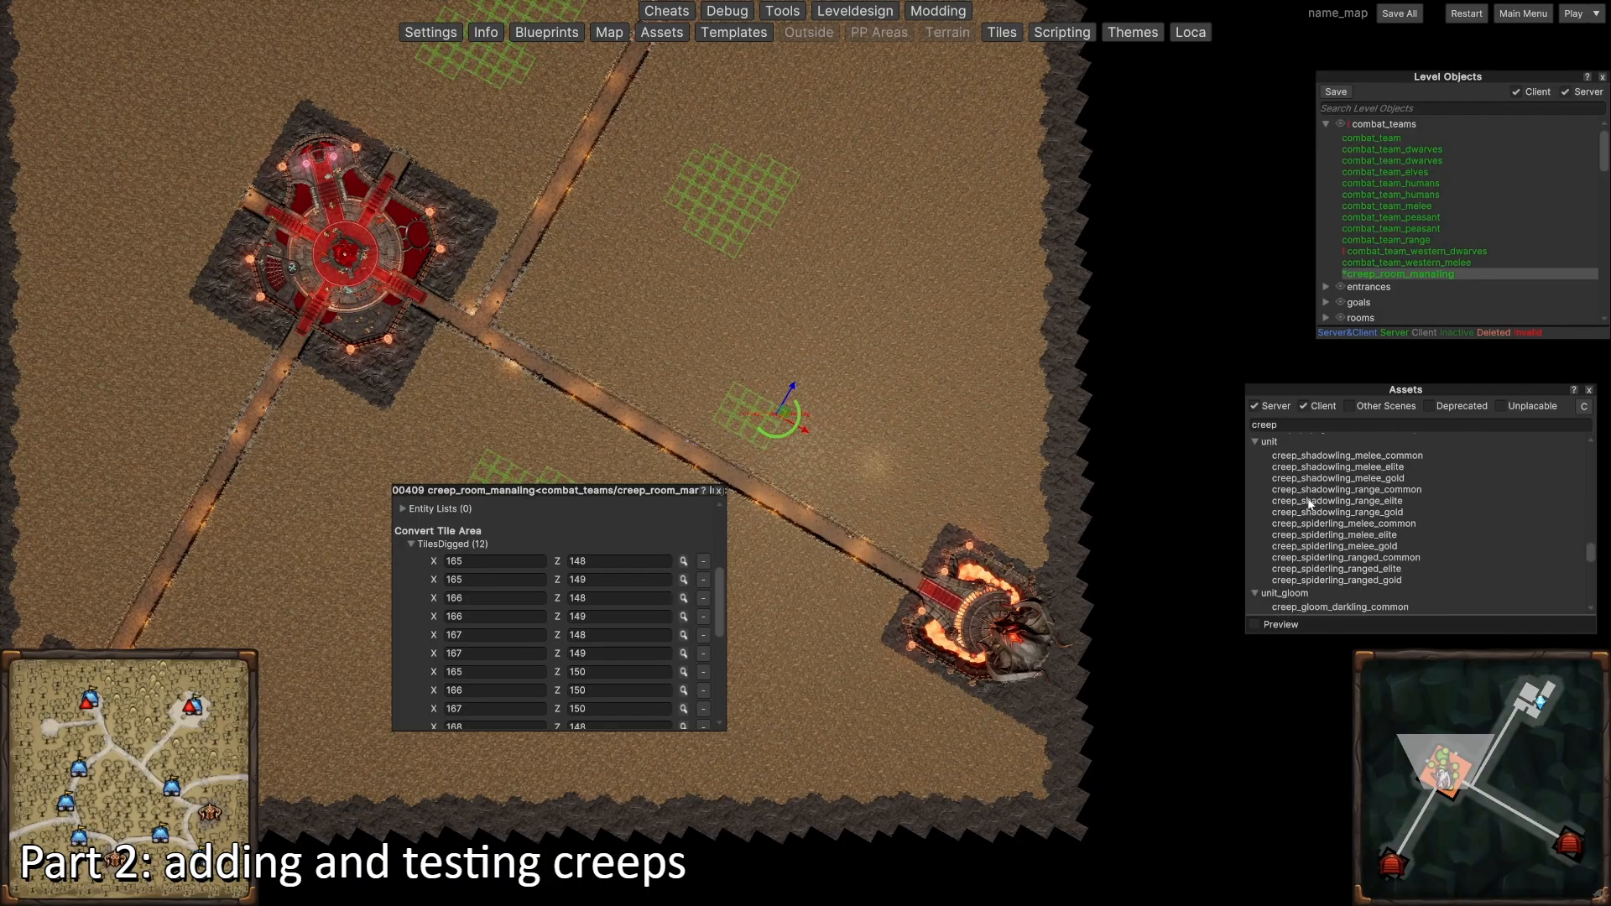
scroll(1308, 504, "down", 4)
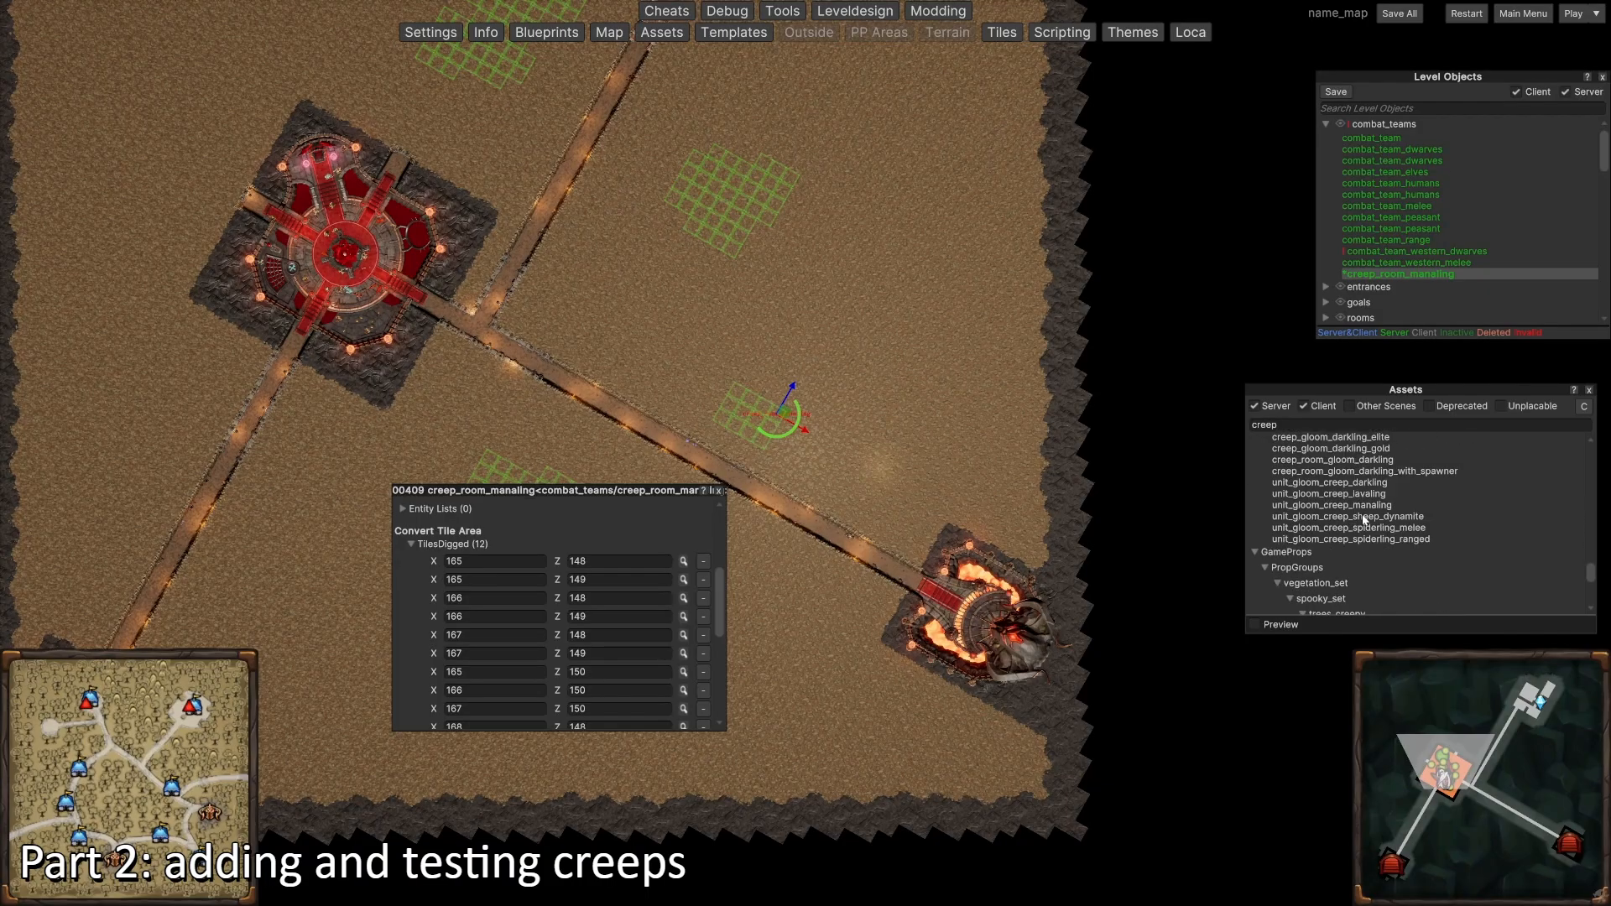
scroll(1364, 519, "up", 1)
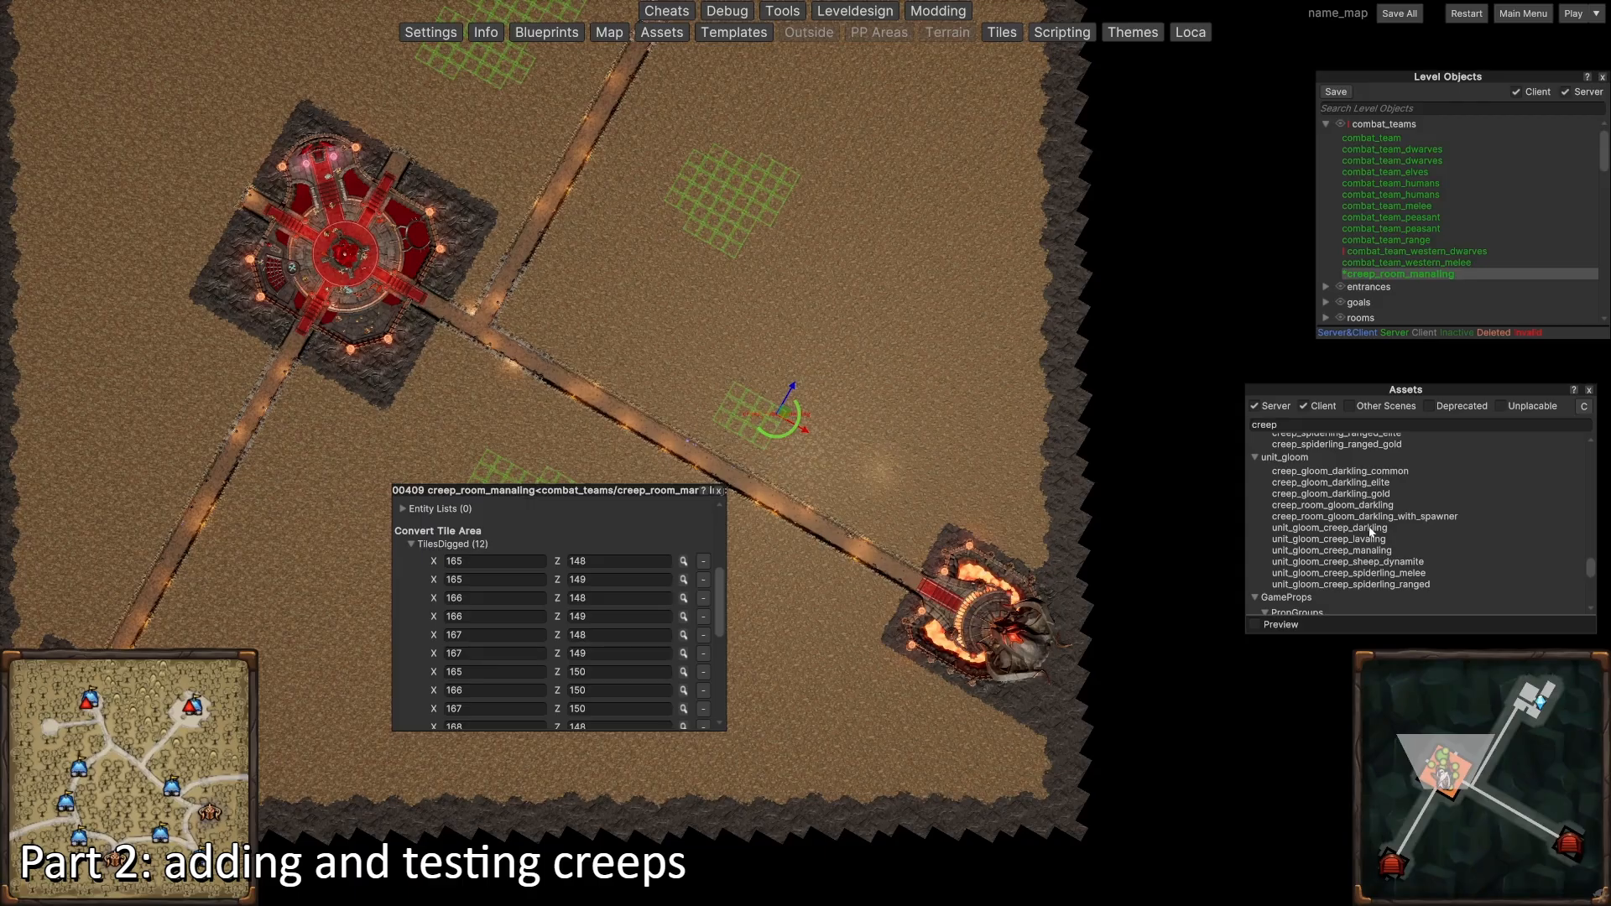
left_click_drag(1376, 515, 831, 459)
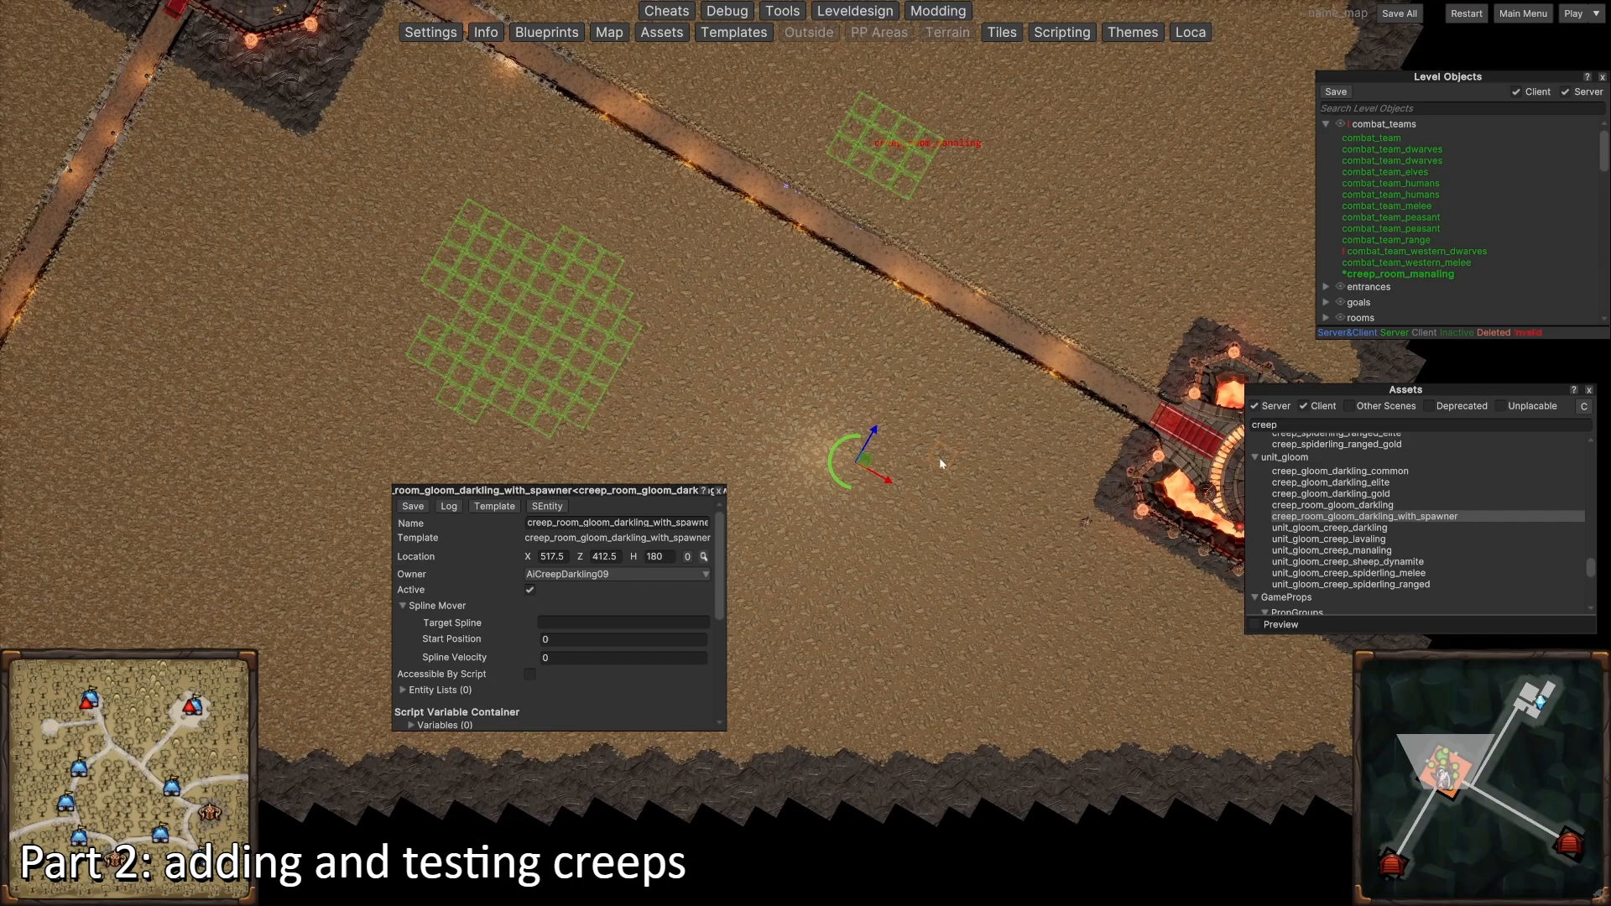
Step: Look over the lavaling room's lava area and its spacing to the surrounding corridors and neighbouring creep rooms
scroll(755, 390, "up", 1)
scroll(713, 344, "down", 1)
key("a")
key("w")
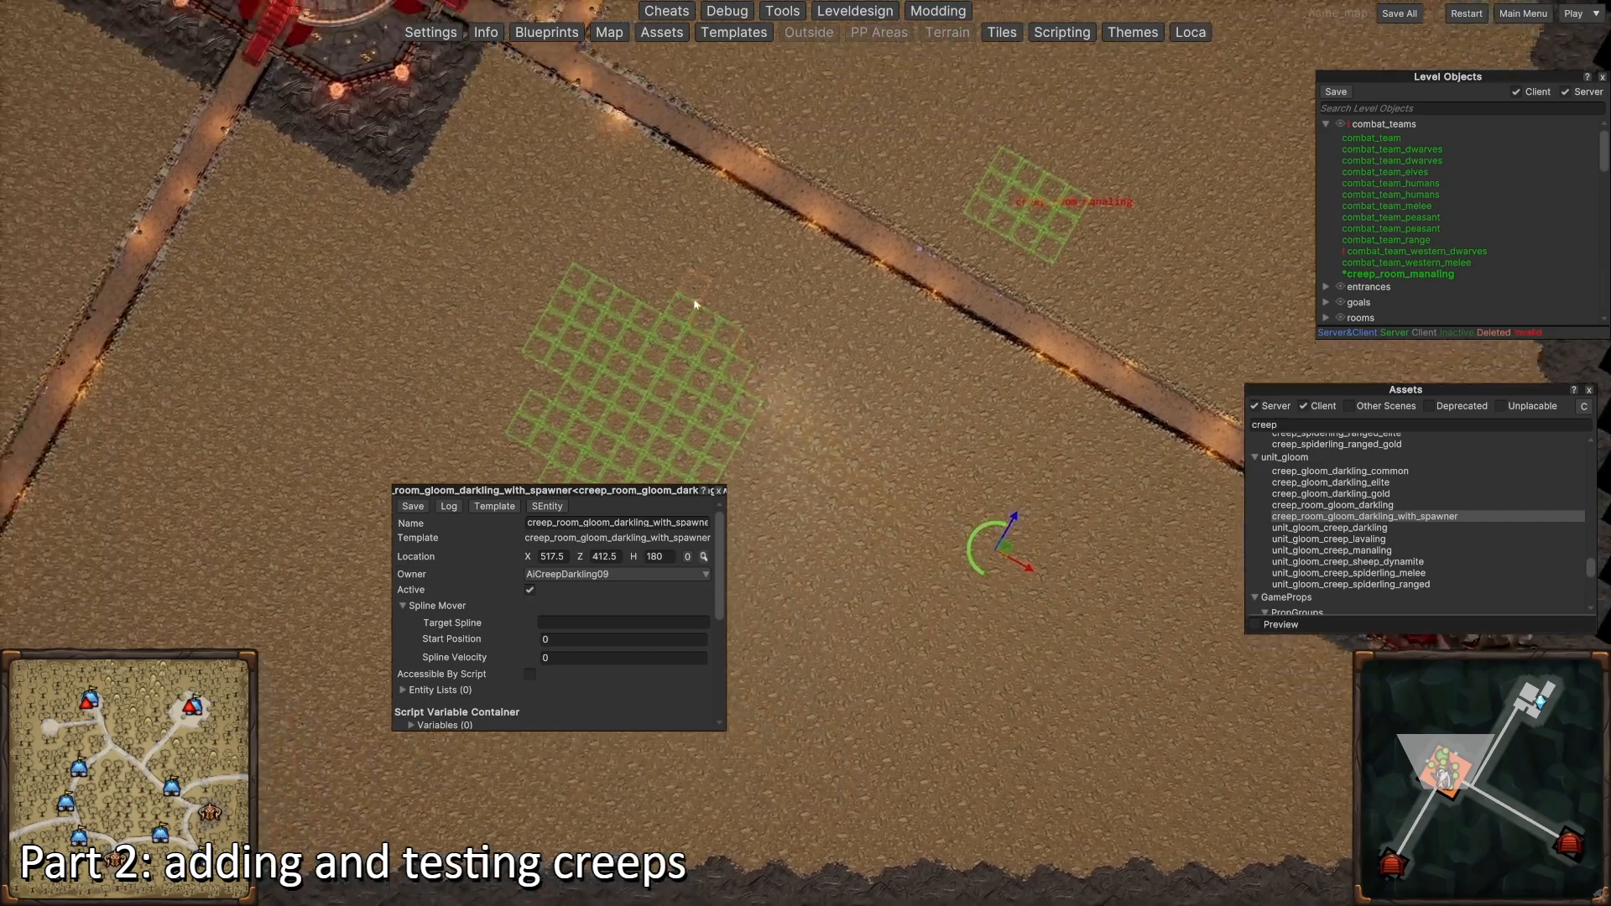
key("a")
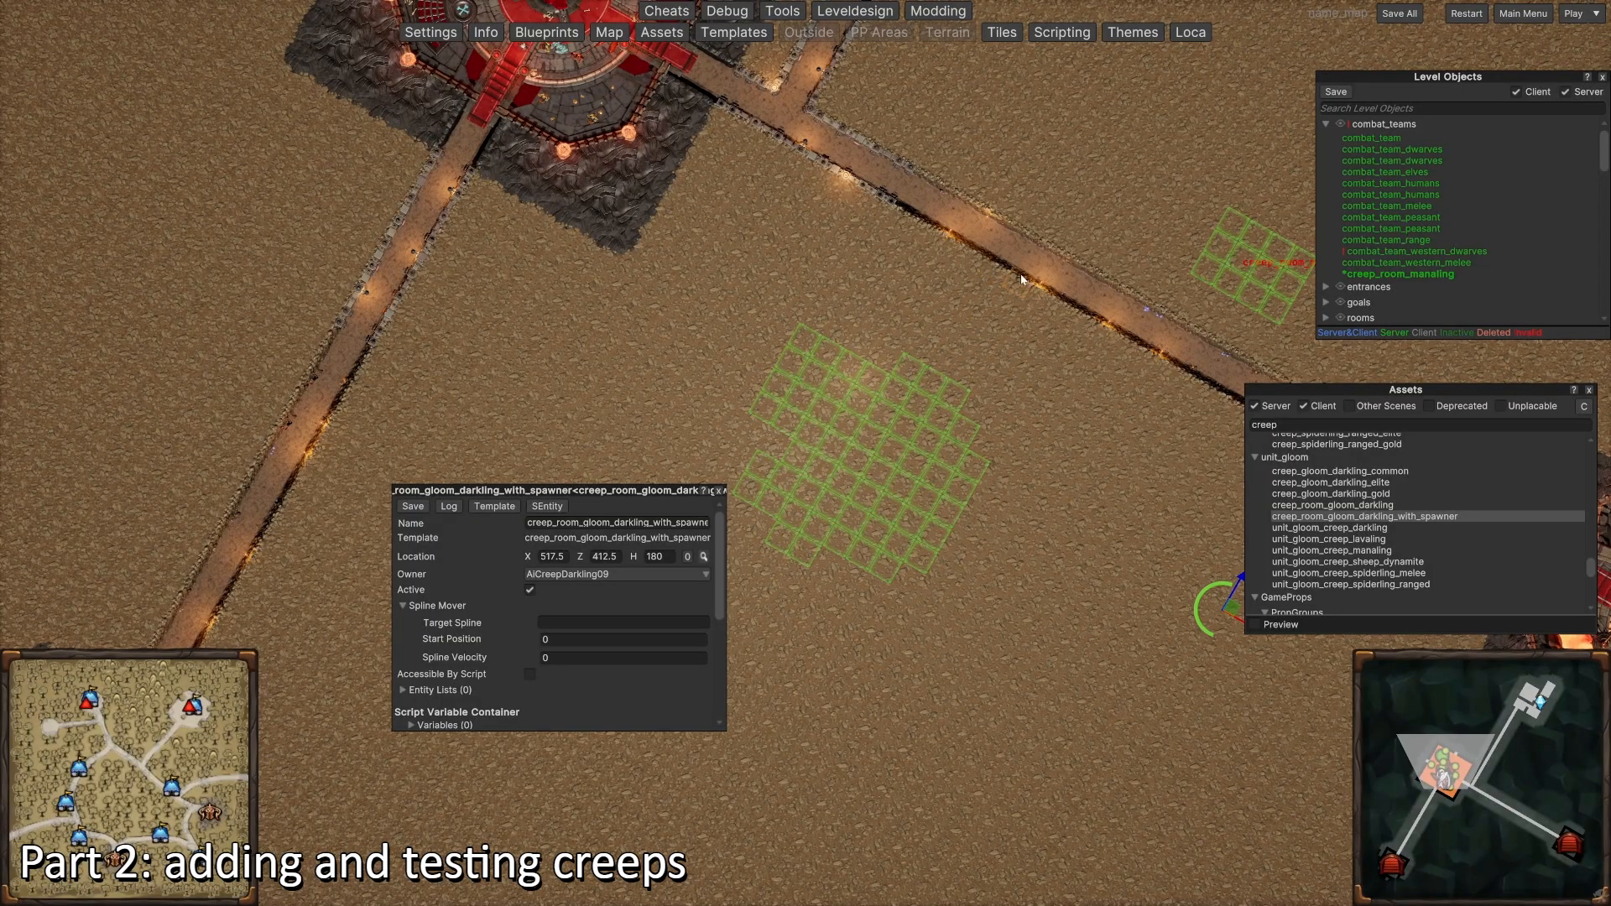
key("d")
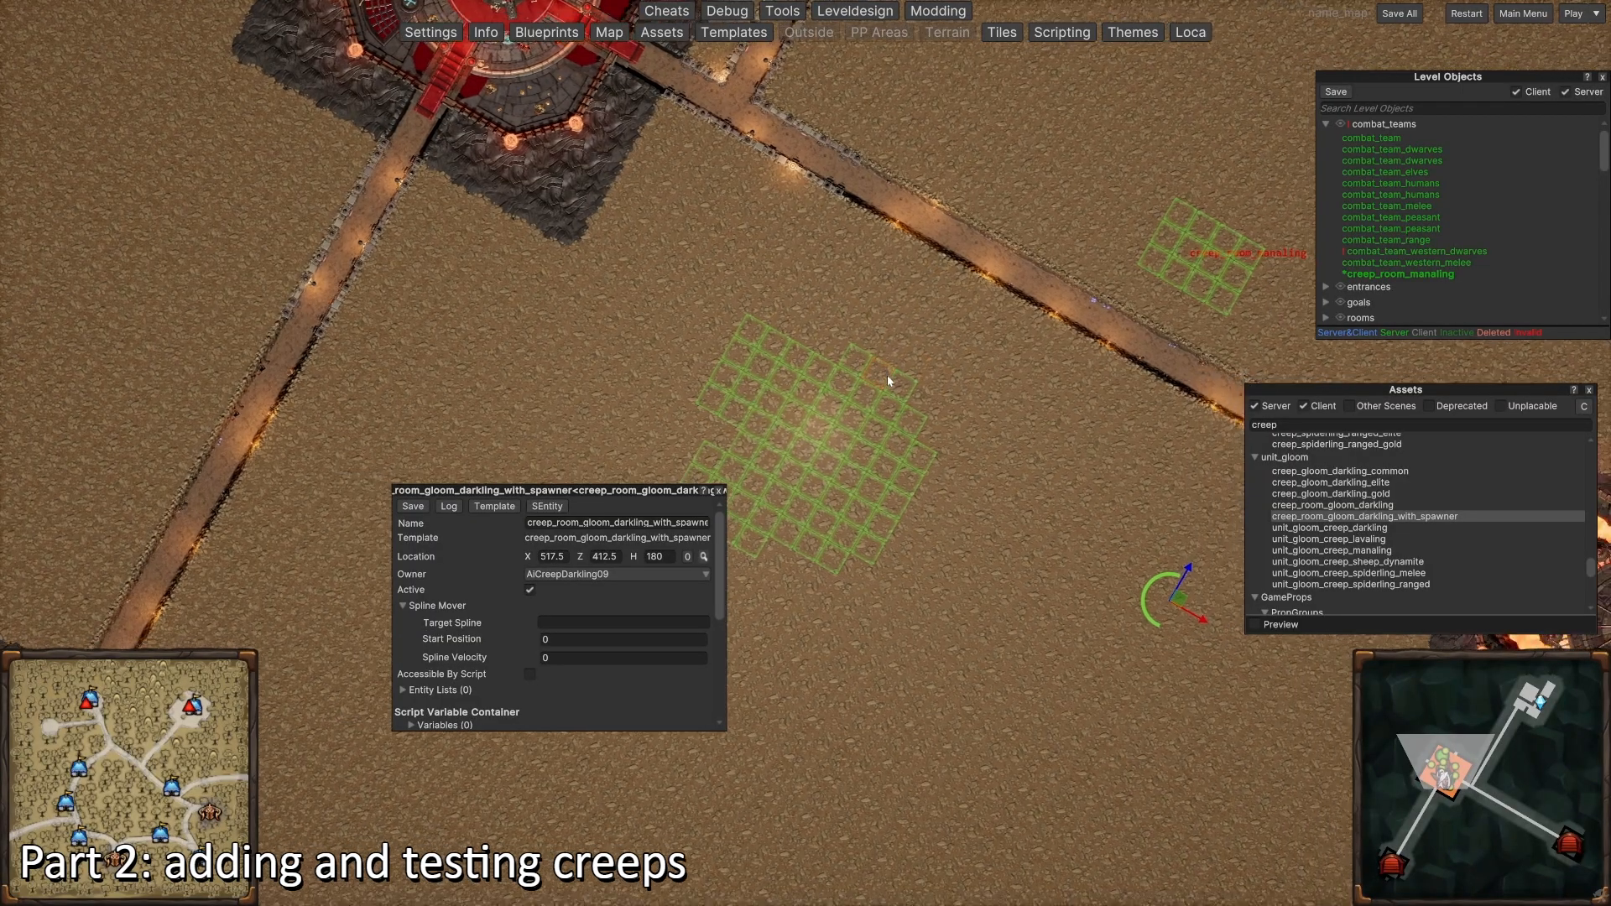
key("s")
key("d")
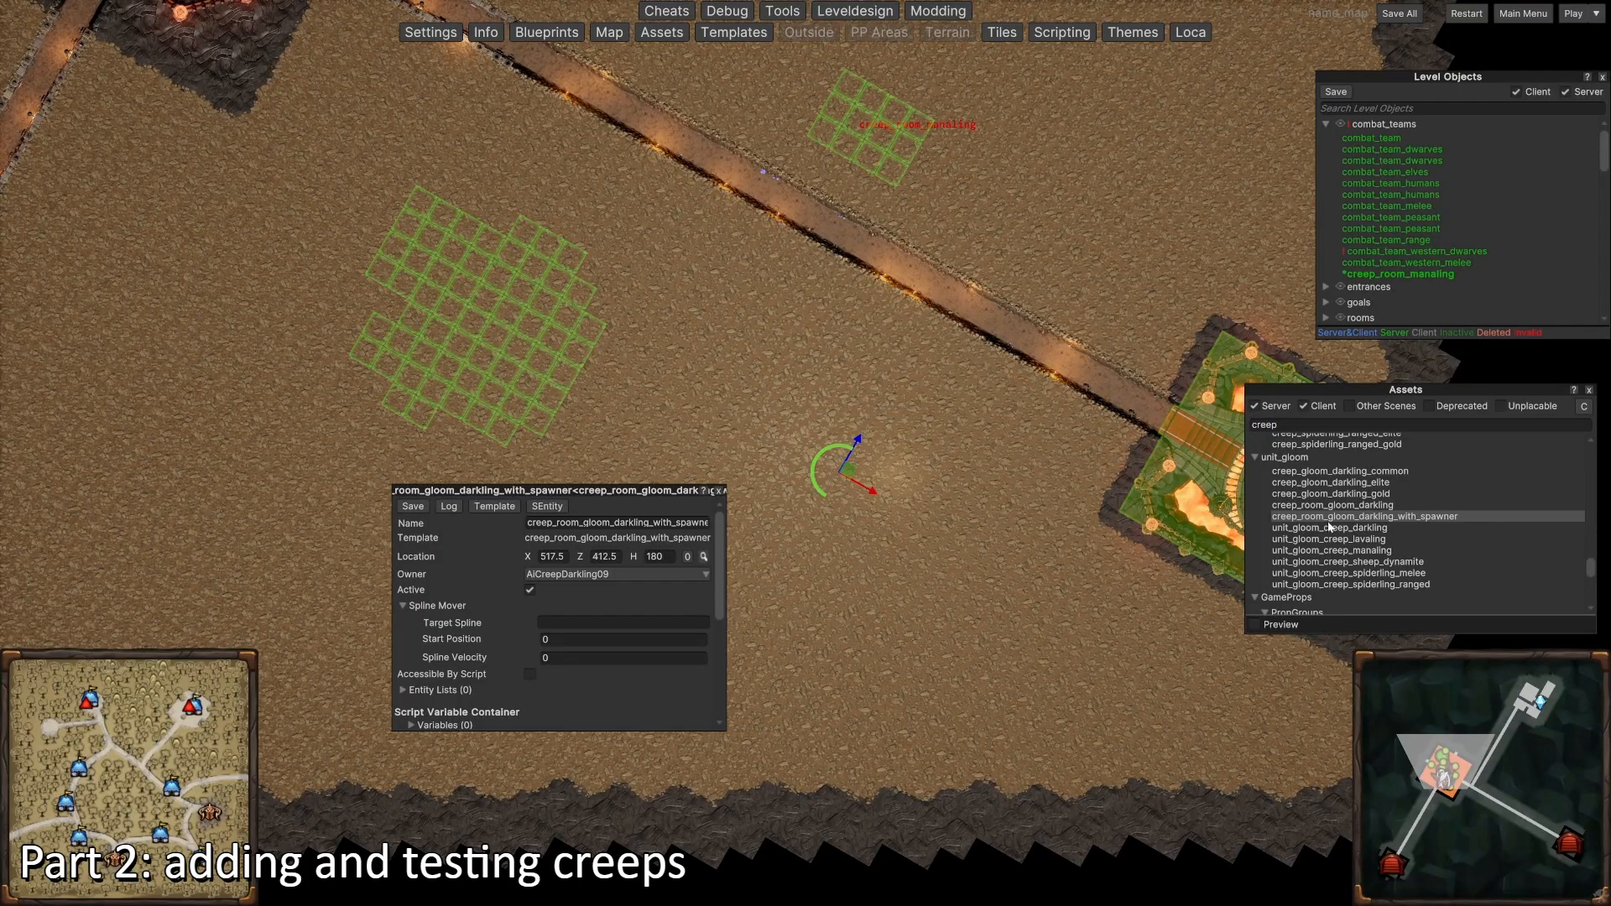
Step: Set the gloom darkling room's MinimumGuardGroupStrength under Creep Hive to 20
scroll(476, 643, "down", 4)
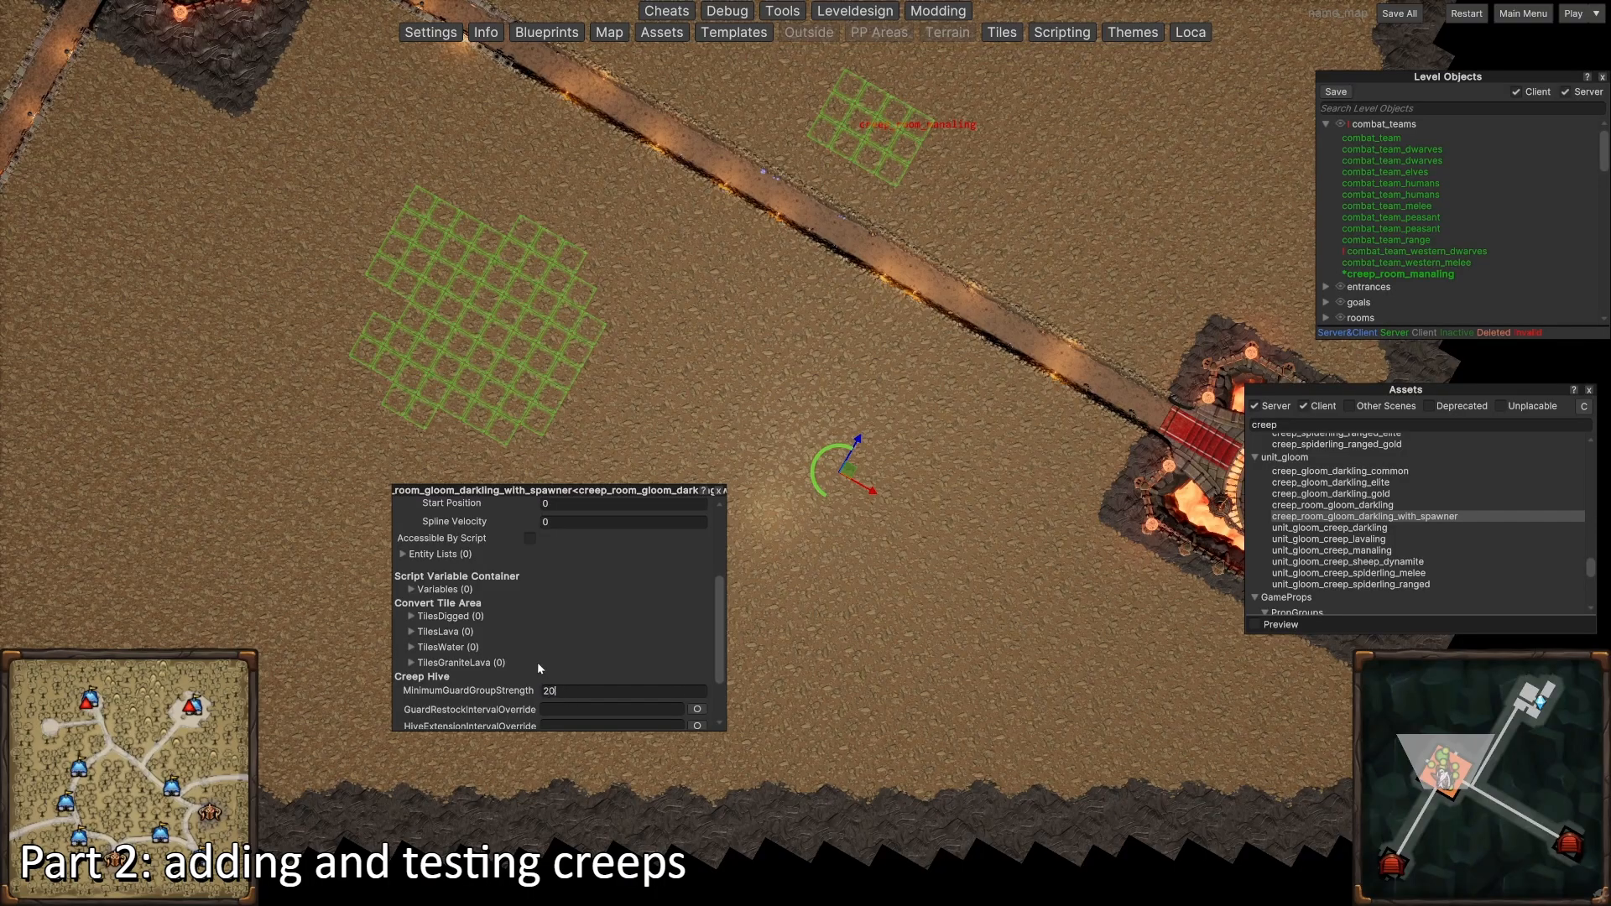
Step: Mark a TilesDigged area of 50 tiles around the gloom darkling creep room
left_click(458, 614)
left_click_drag(843, 470, 921, 432)
left_click_drag(795, 454, 836, 555)
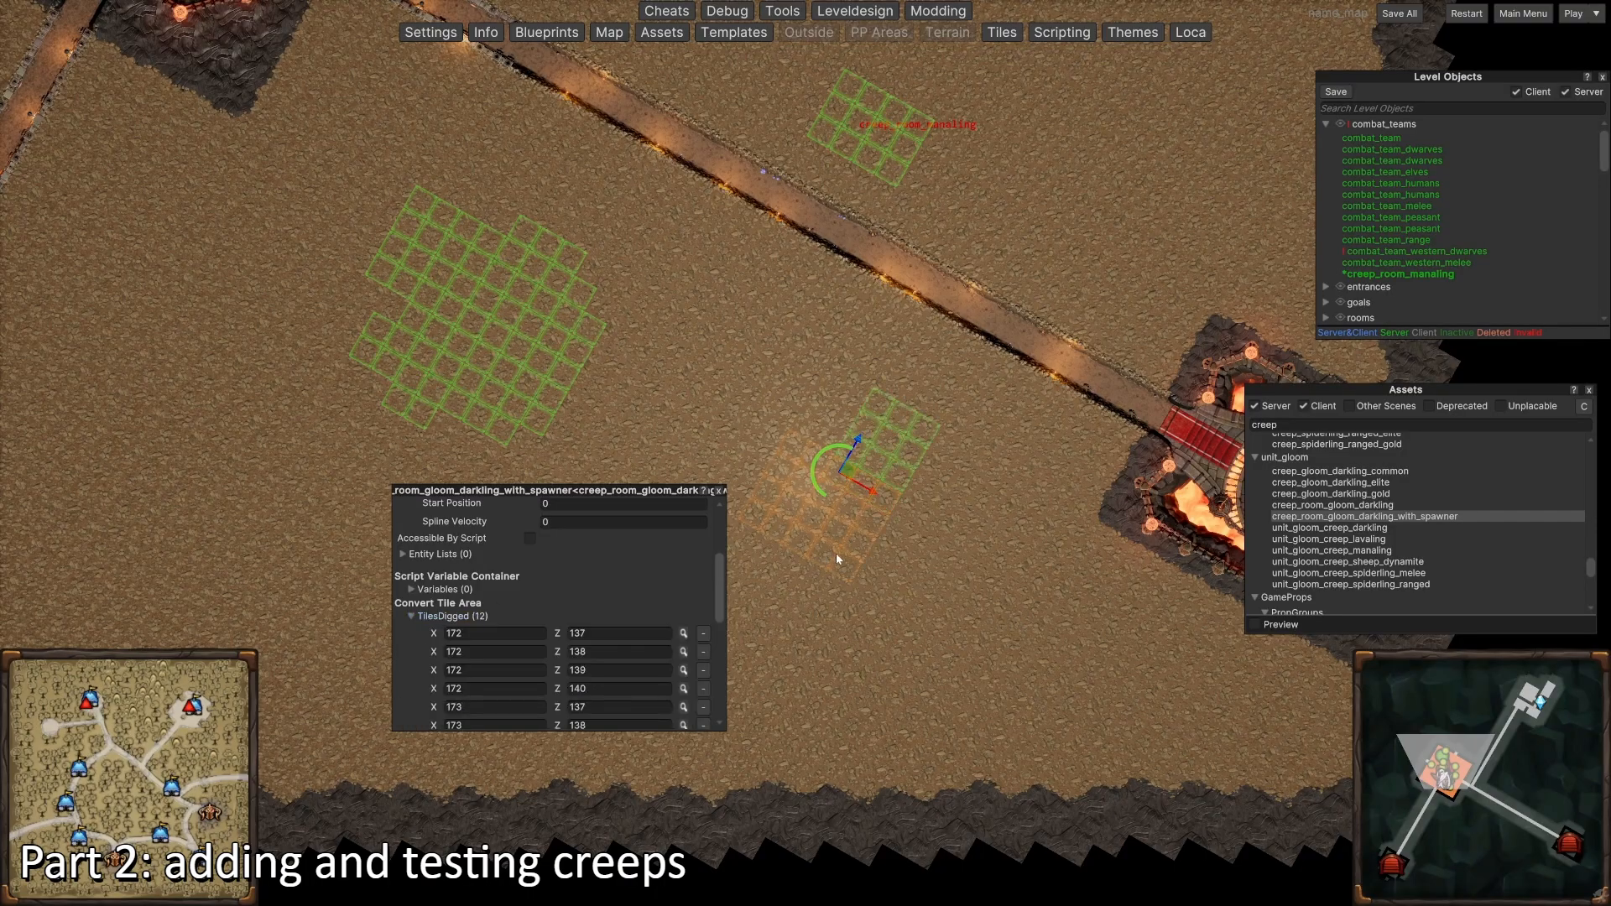
left_click_drag(846, 457, 827, 410)
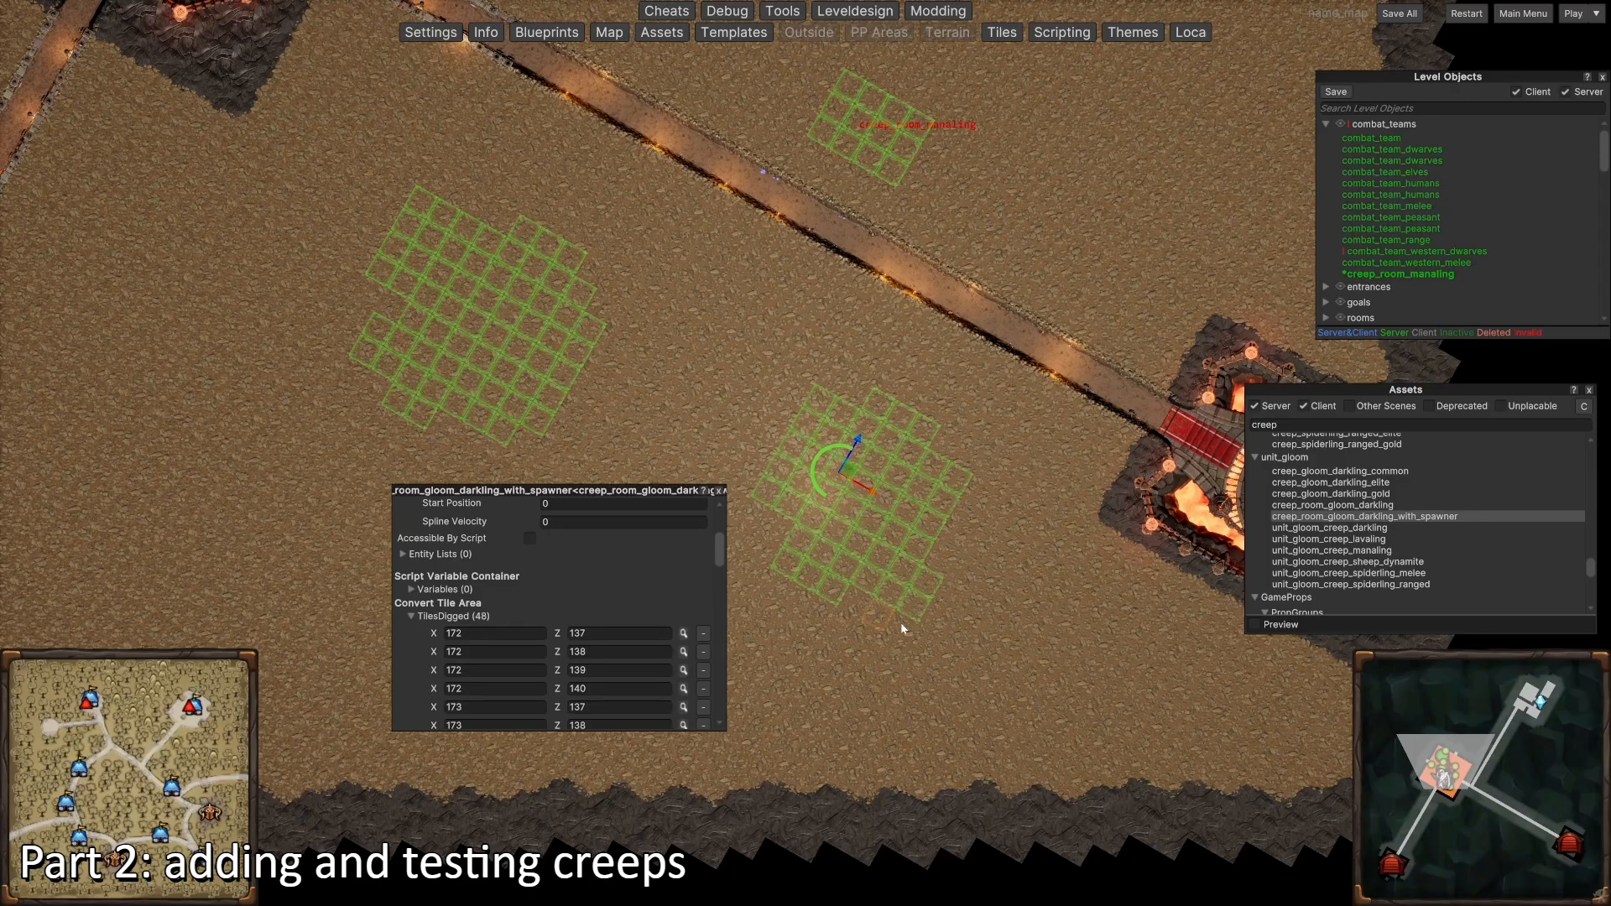
left_click_drag(859, 606, 881, 614)
Step: Save all changes, restart the map and look over the lavaling, gloom darkling and manaling creep rooms
scroll(944, 370, "down", 4)
key("w")
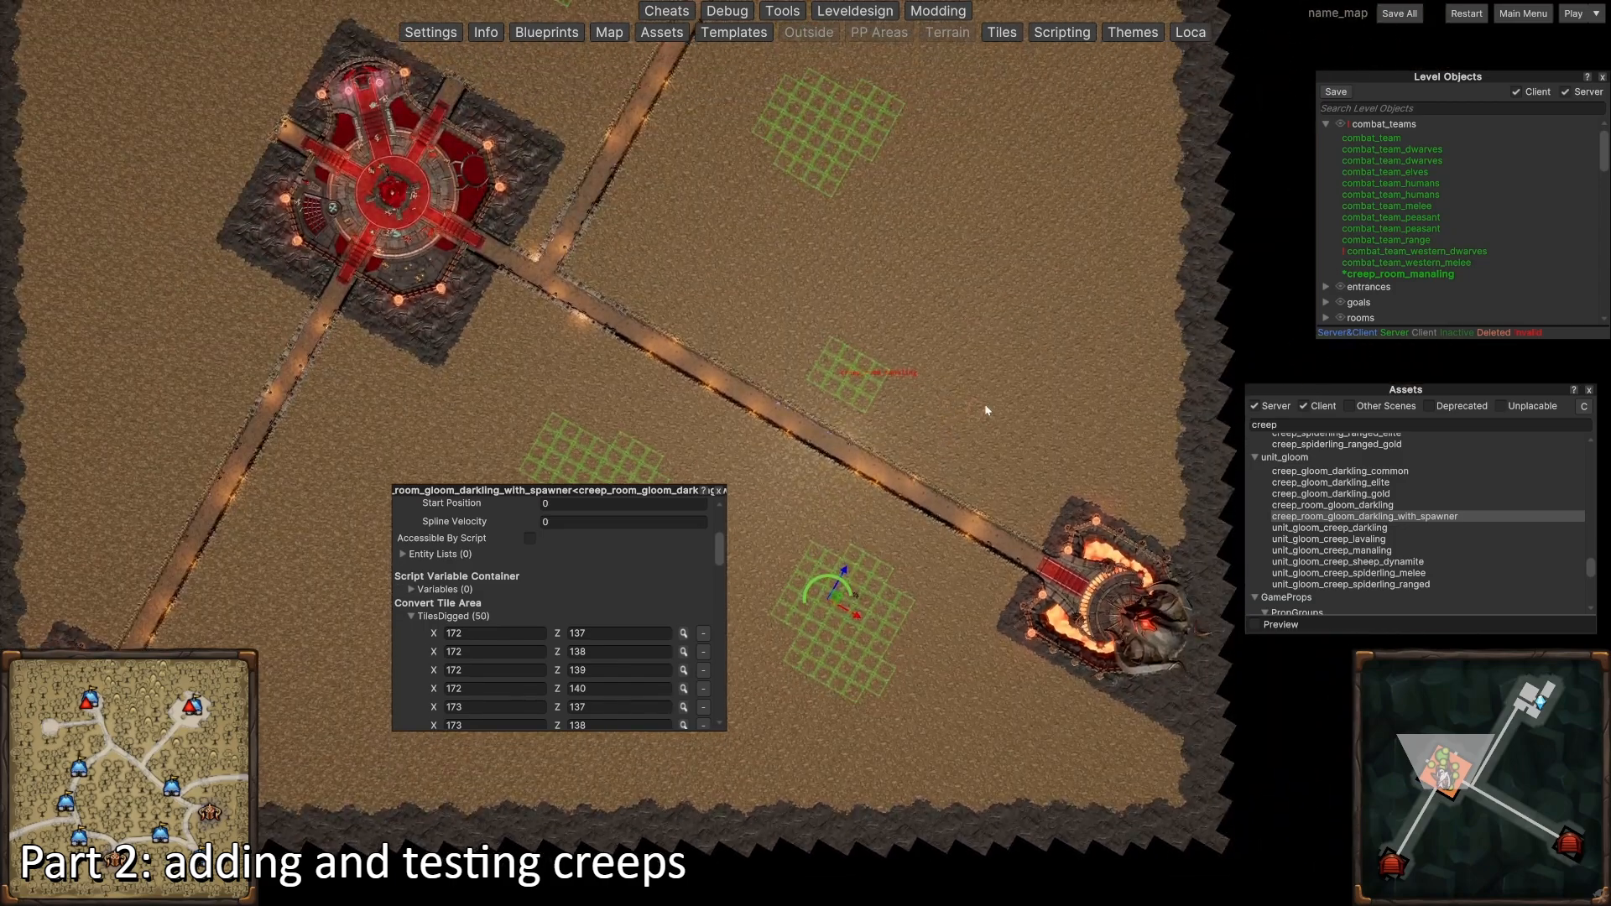
scroll(984, 404, "up", 2)
key("s")
key("d")
key("w")
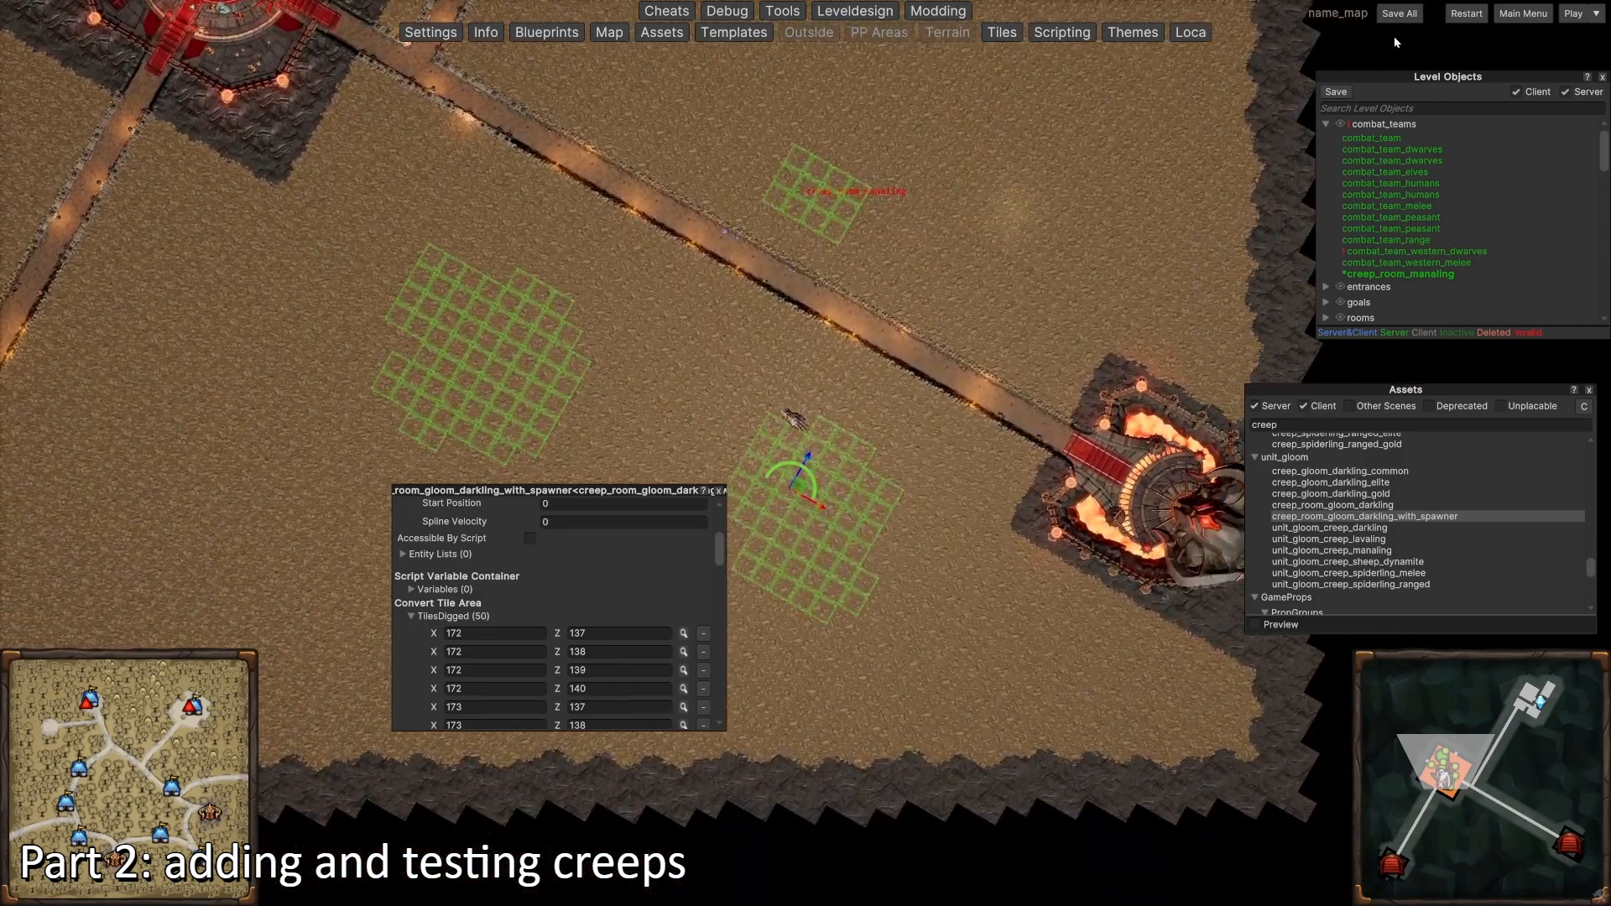
left_click(1400, 14)
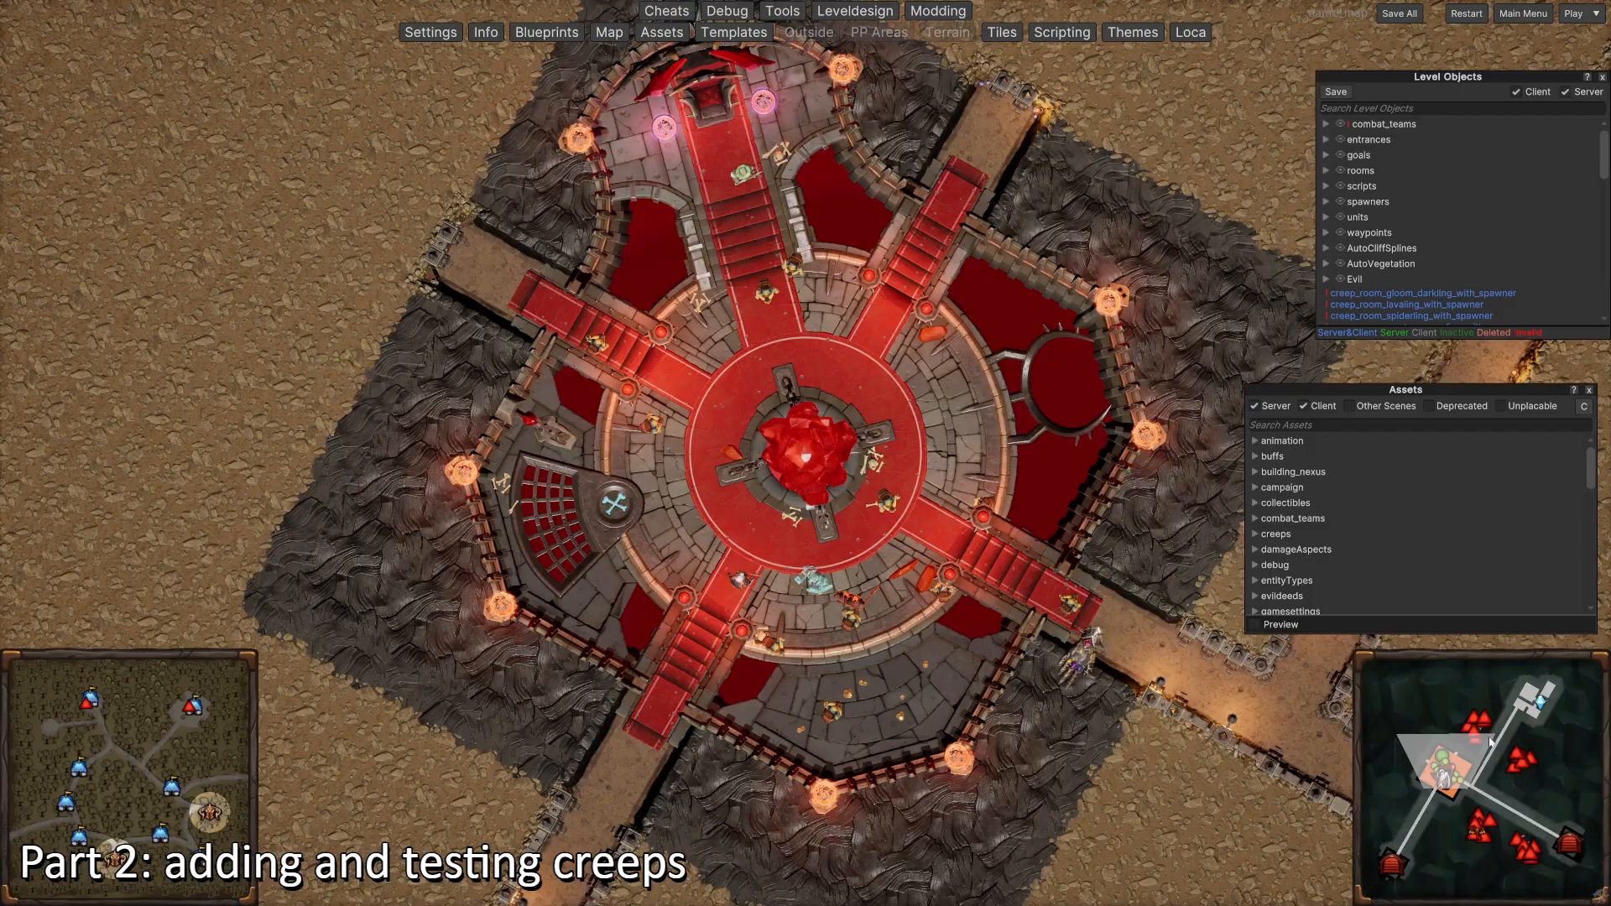
scroll(928, 431, "down", 5)
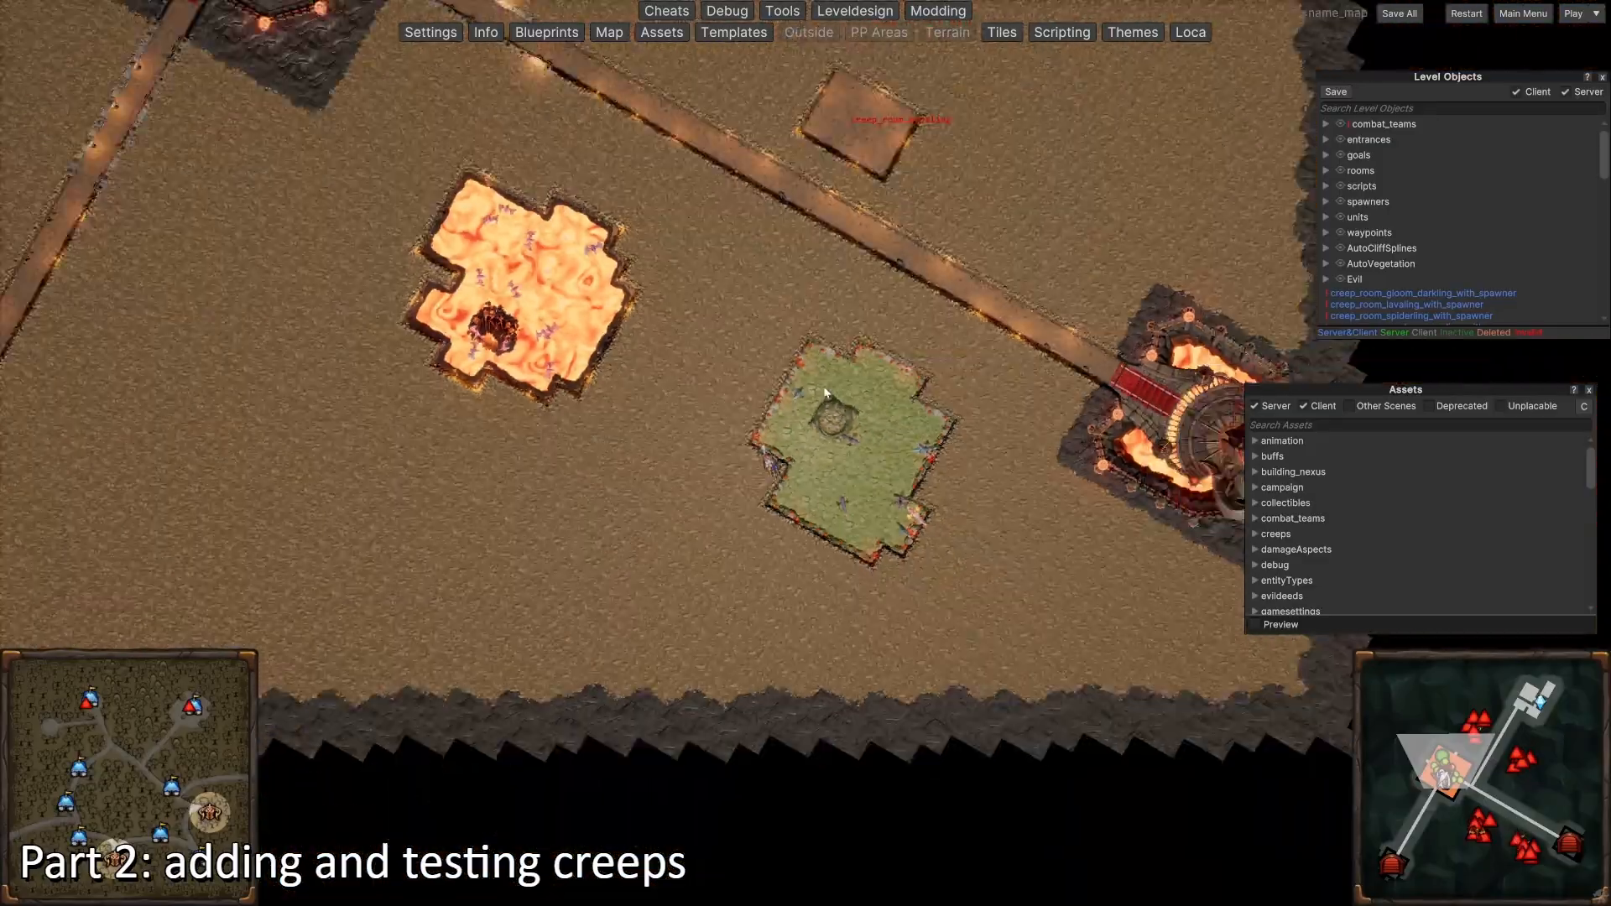
scroll(763, 356, "down", 3)
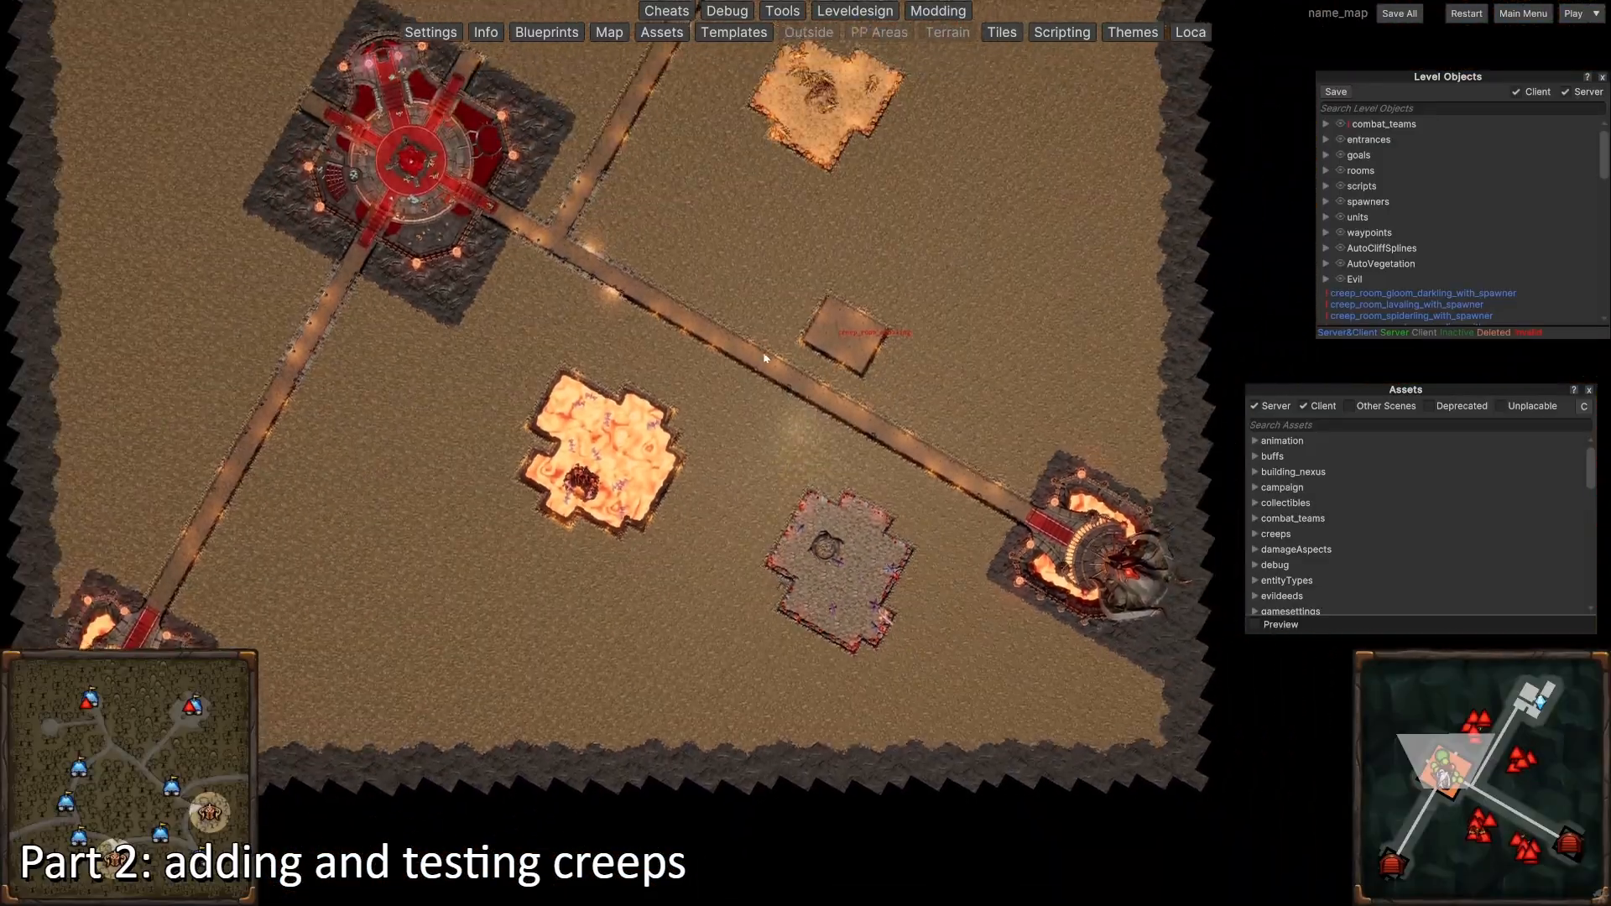
scroll(830, 396, "up", 6)
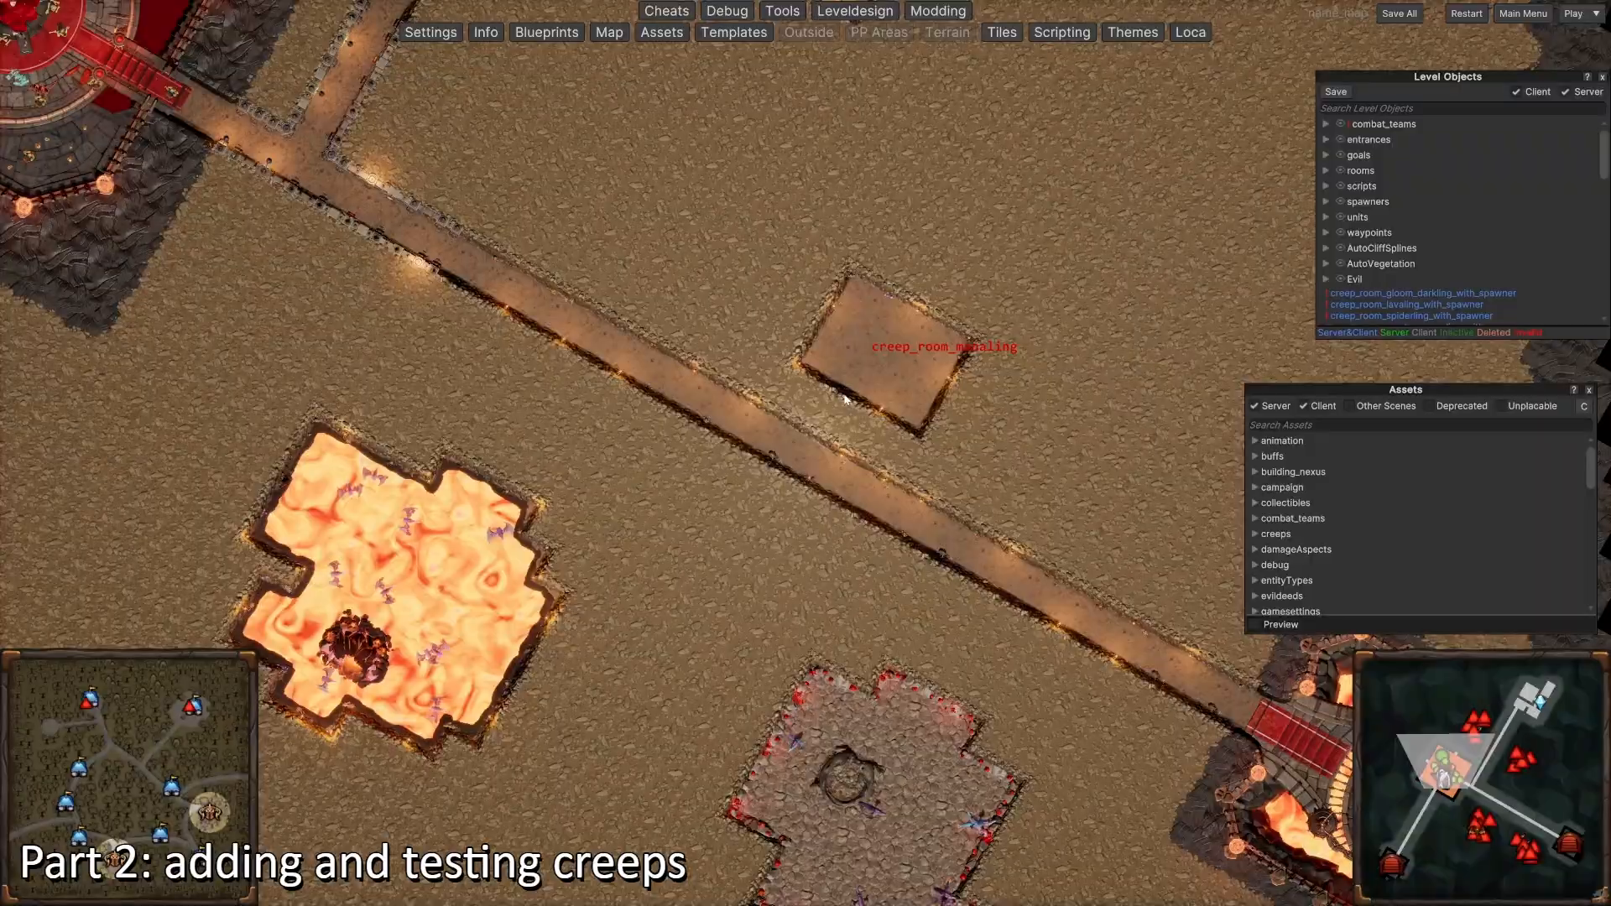
key("d")
key("s")
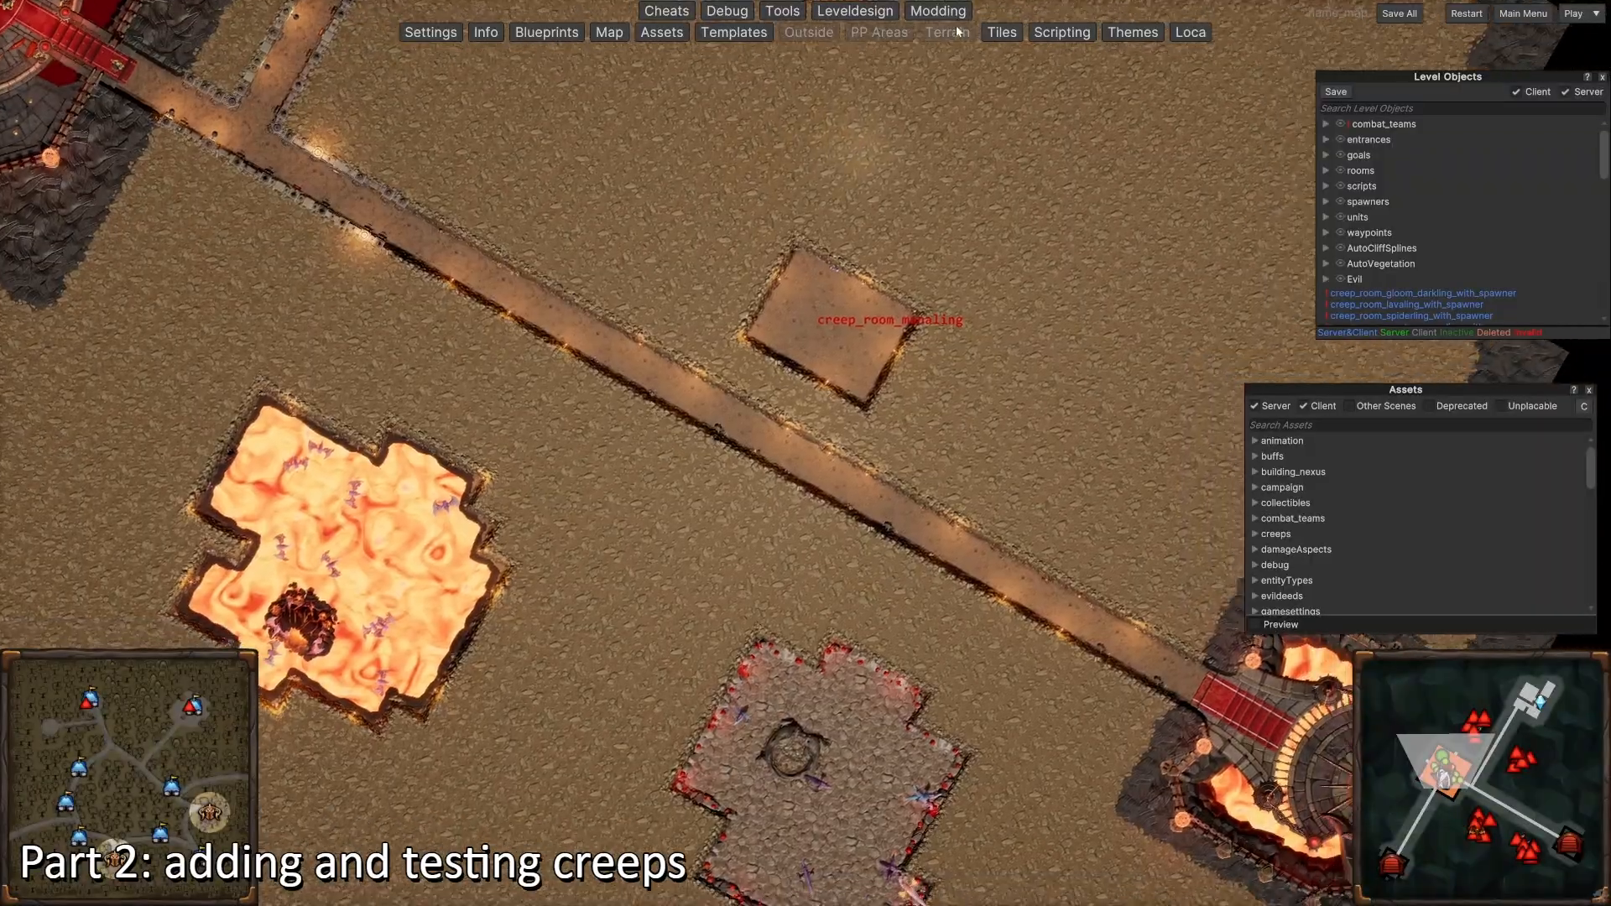
Step: Search the assets for "creep" and select creep_room_dwarves for placement
left_click(1002, 33)
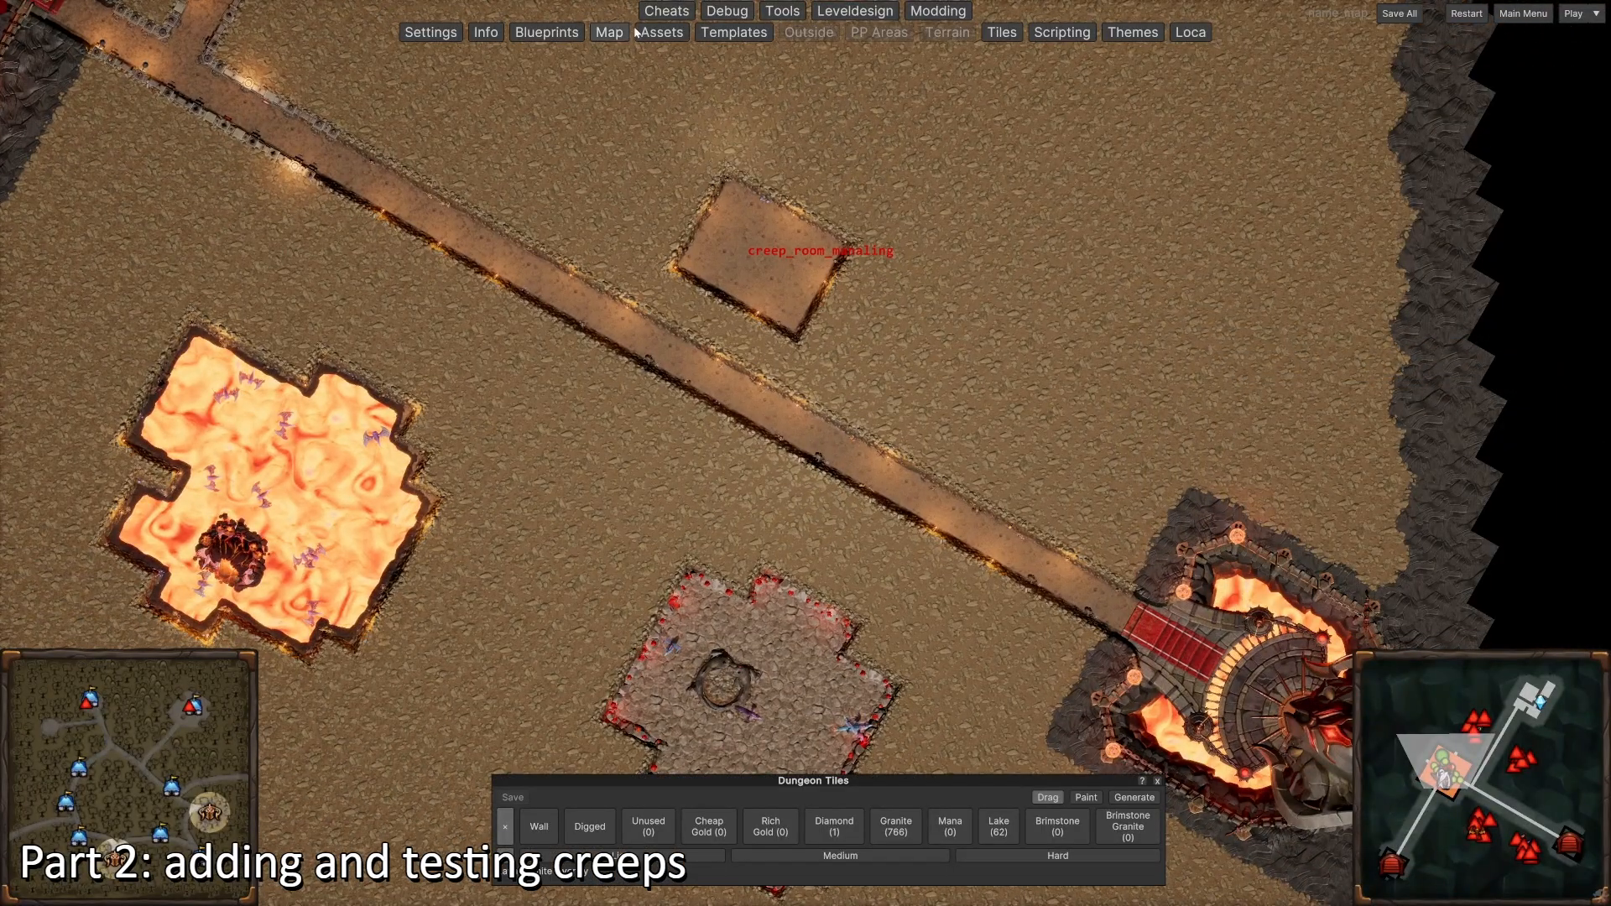
left_click(662, 31)
type("creep")
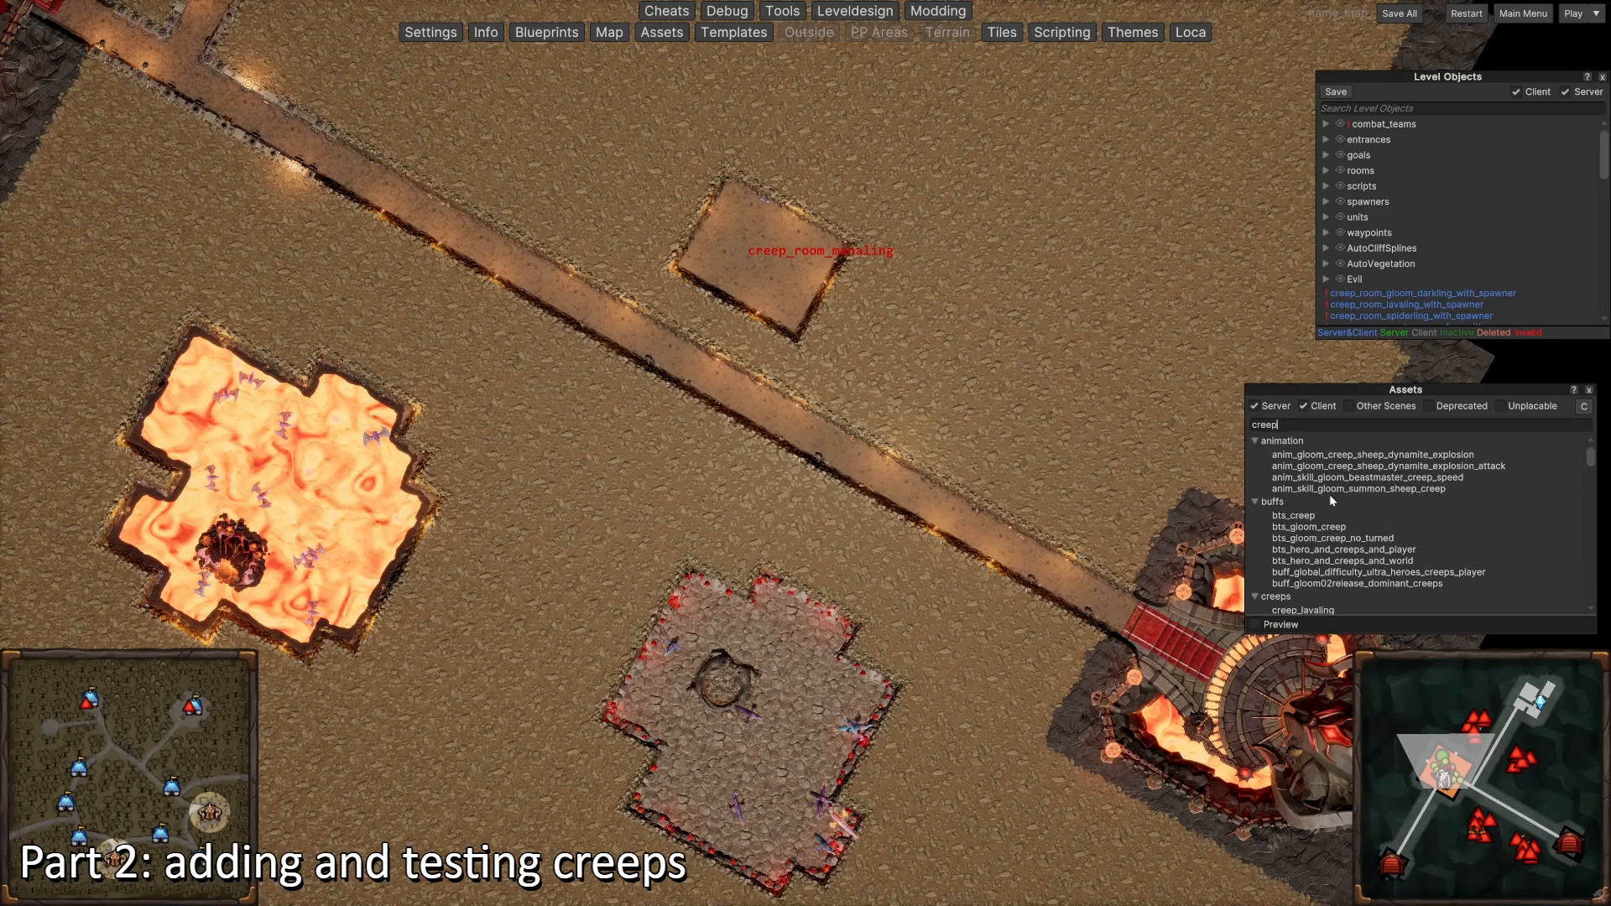
scroll(1342, 500, "down", 5)
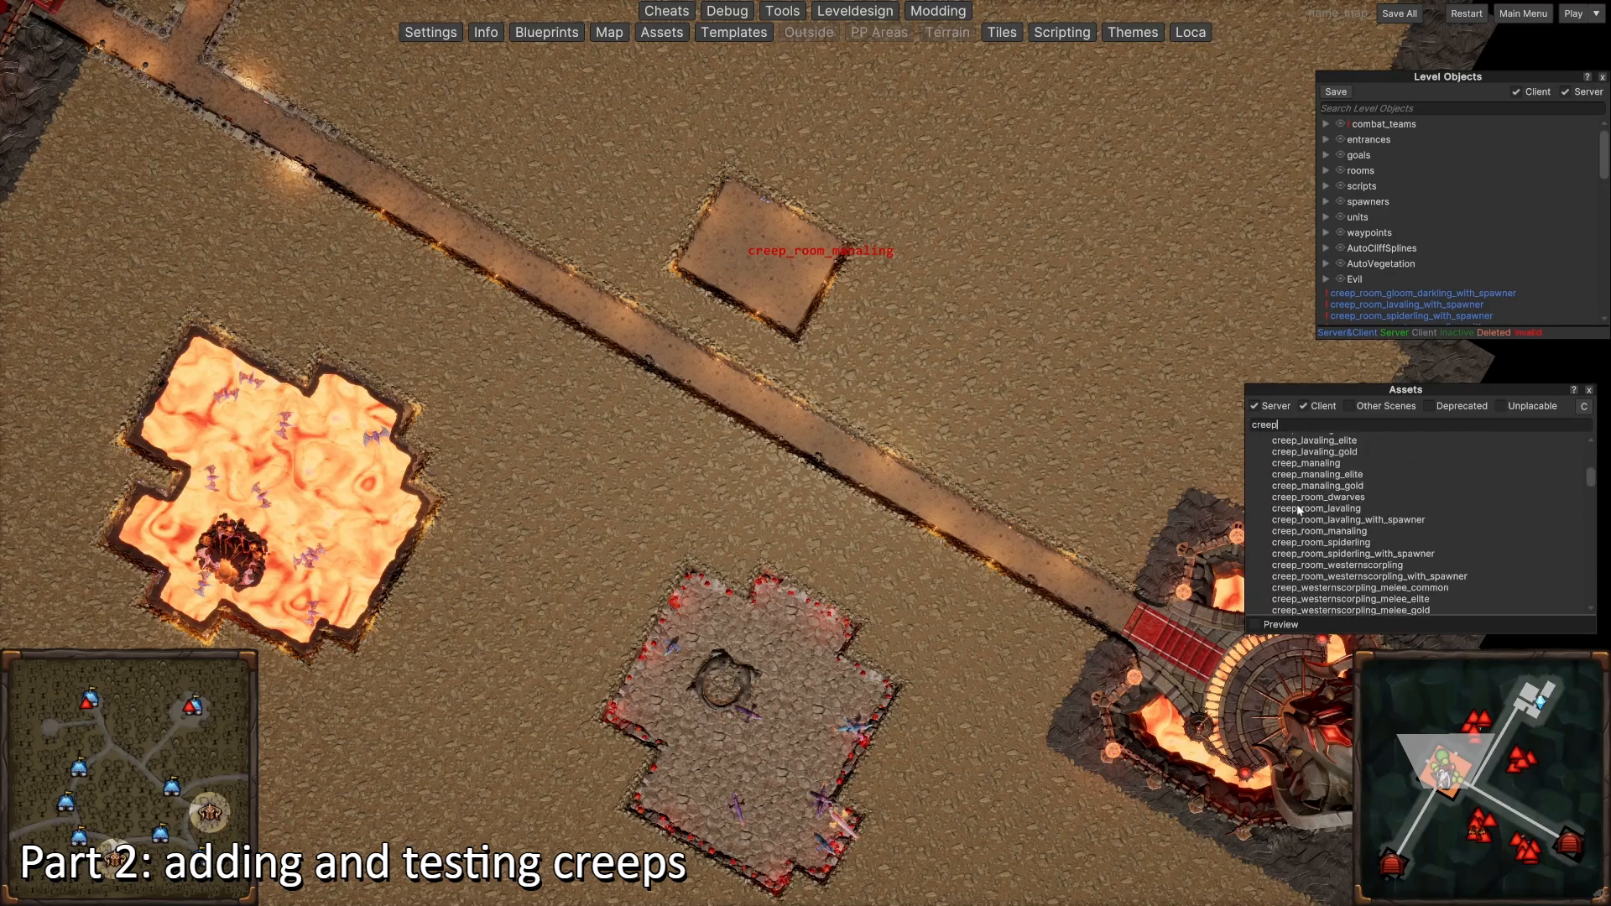
left_click(1342, 499)
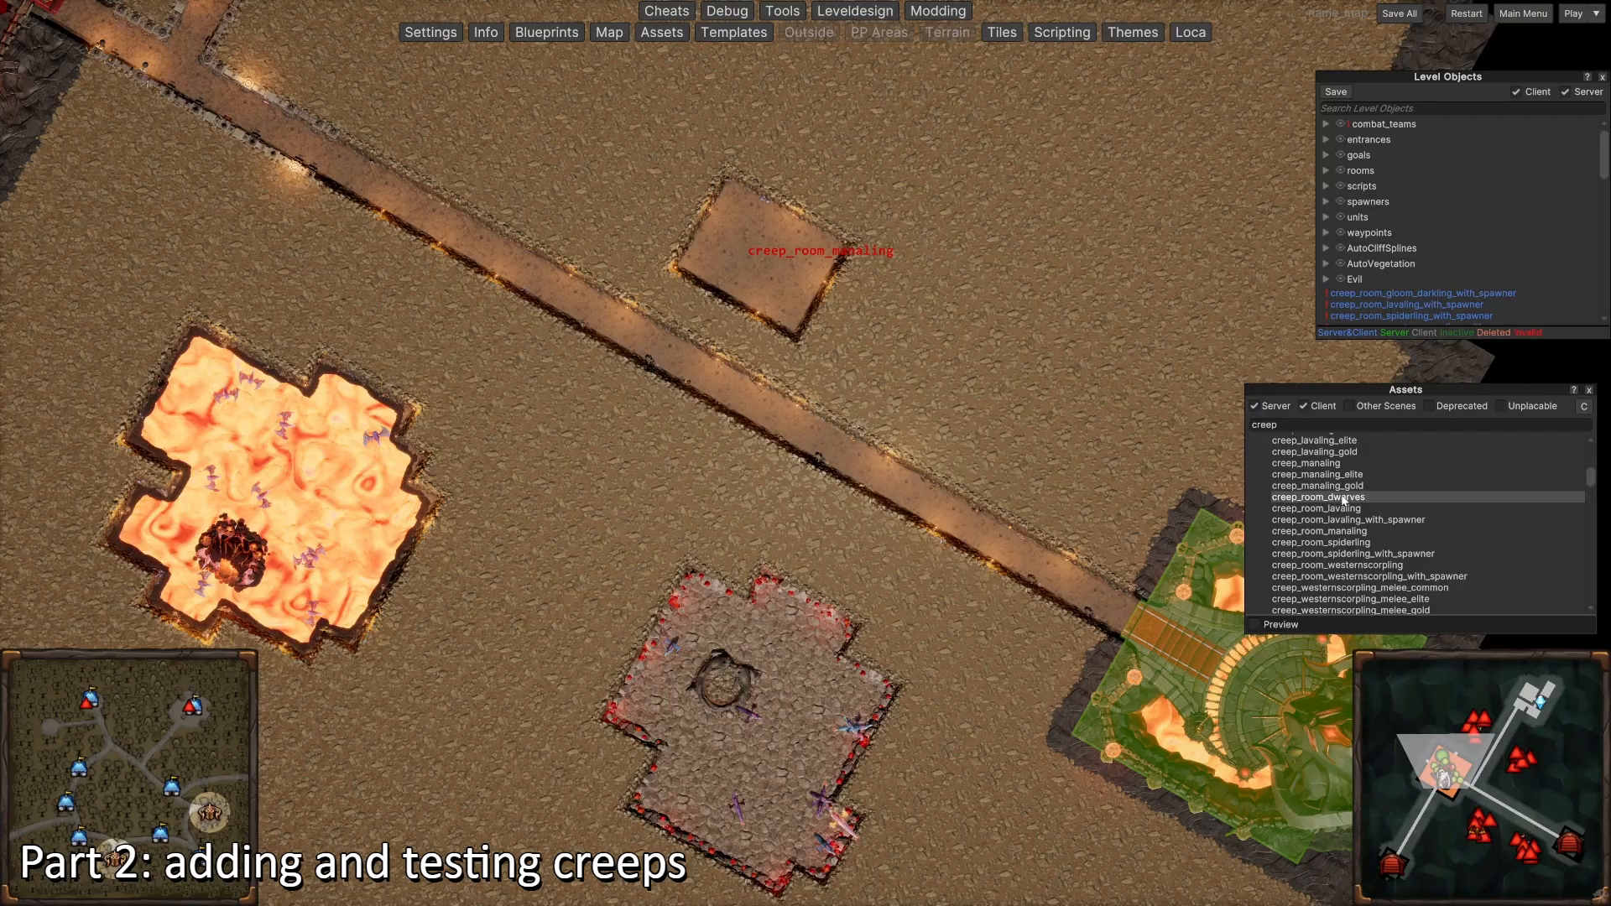
key("d")
left_click(830, 370)
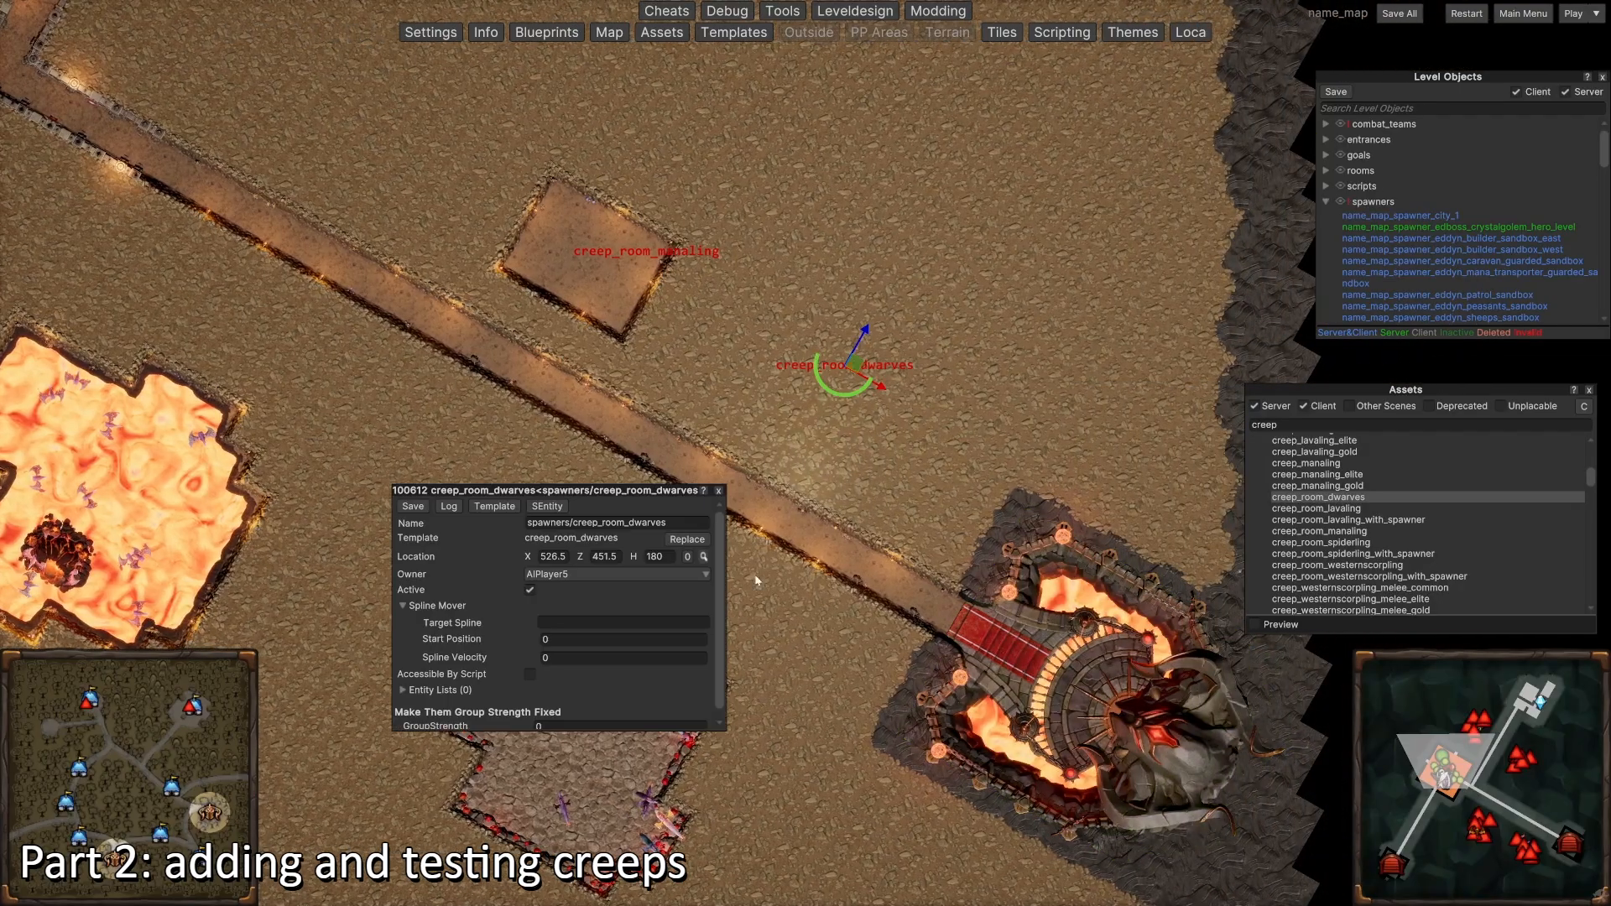
scroll(568, 644, "down", 1)
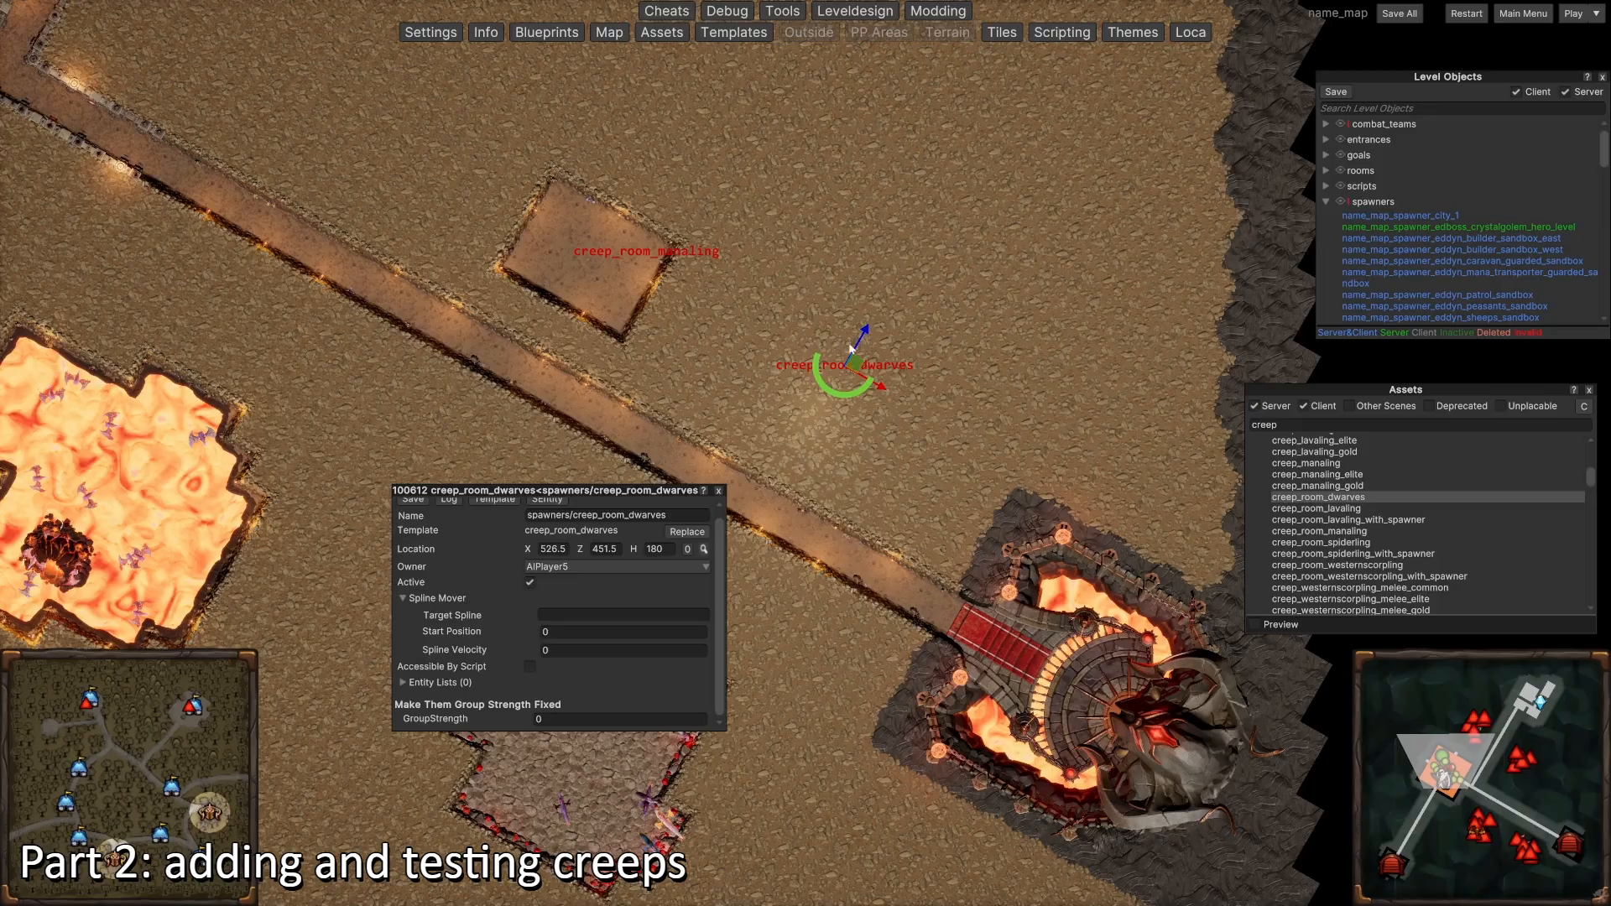
key("Delete")
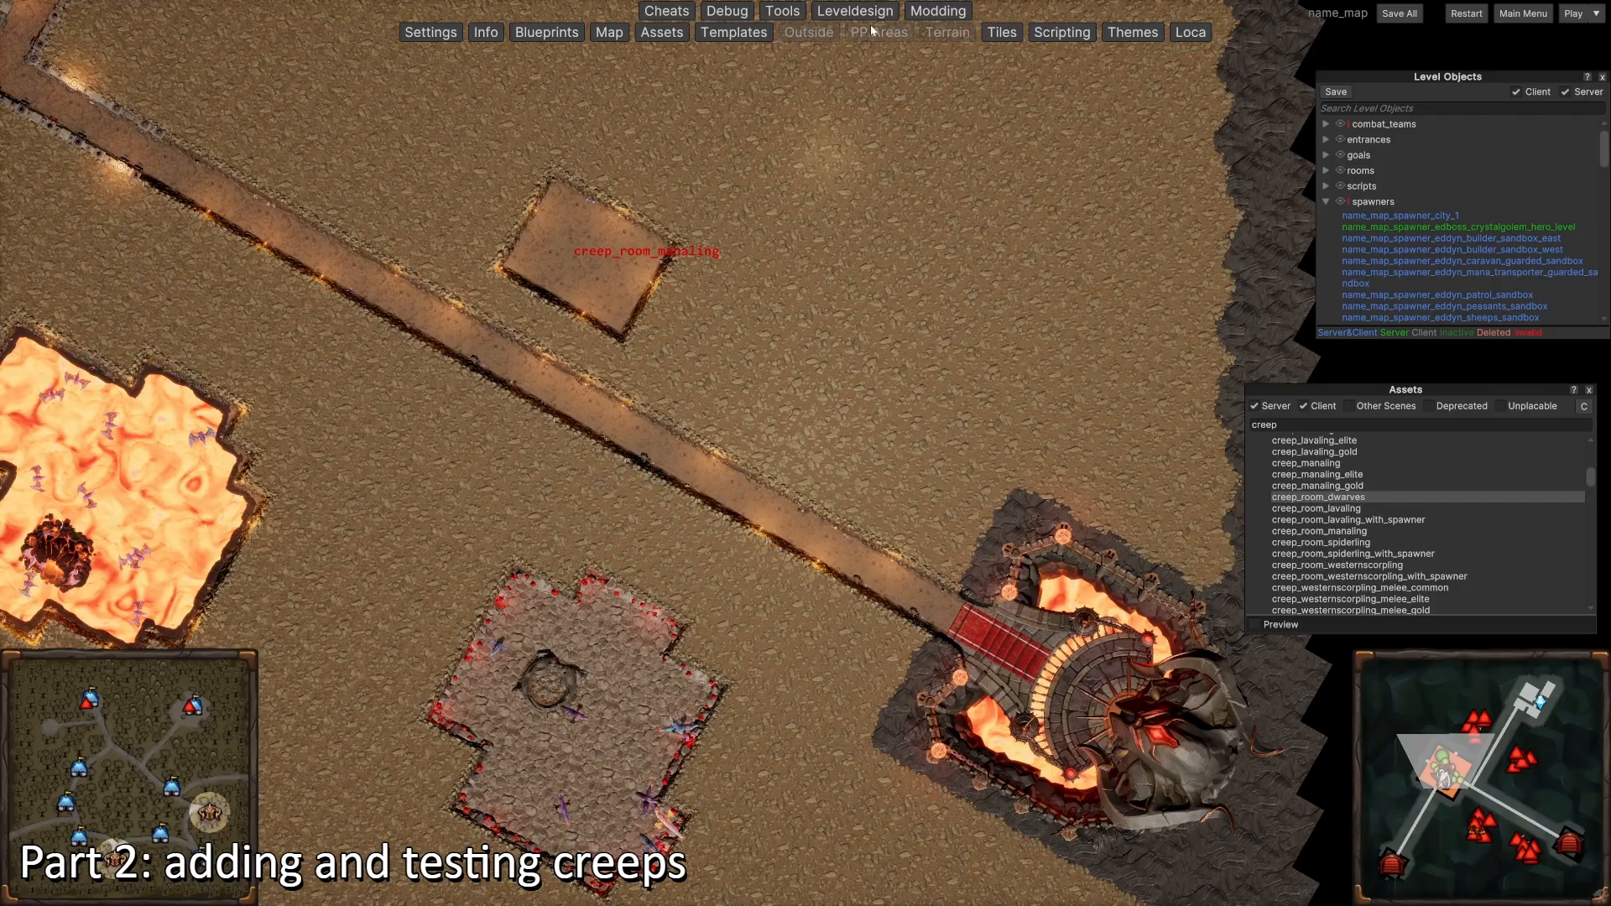
Step: Dig out a closed rectangular room with Digged tiles beside the manaling room, above the diagonal corridor
left_click(1001, 31)
left_click(592, 826)
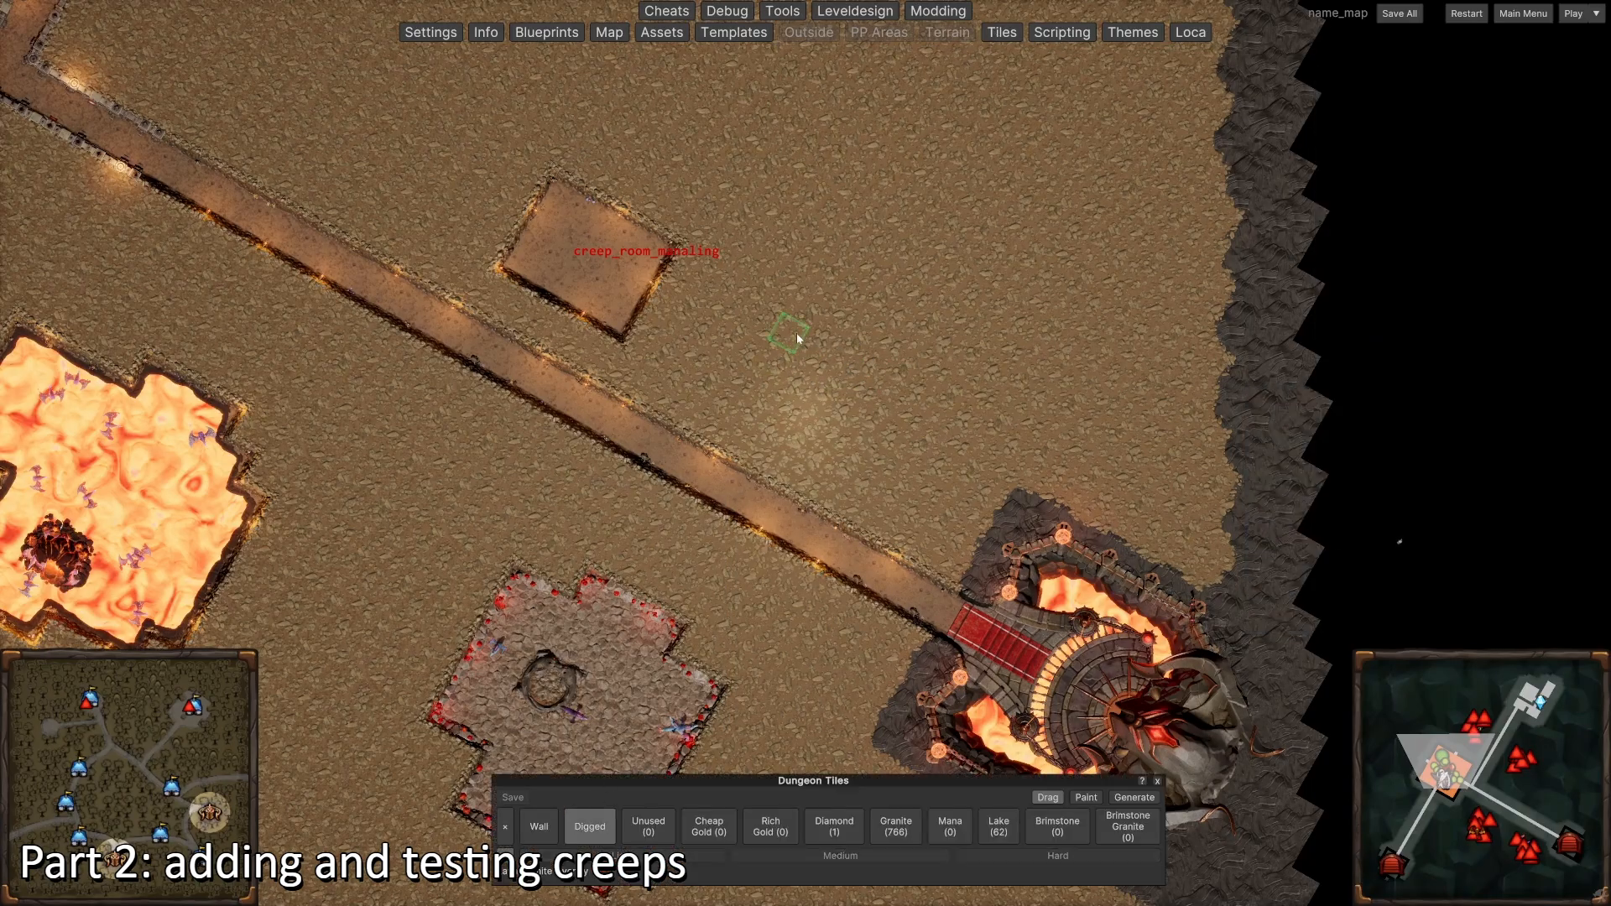
left_click_drag(793, 335, 865, 459)
scroll(811, 497, "up", 1)
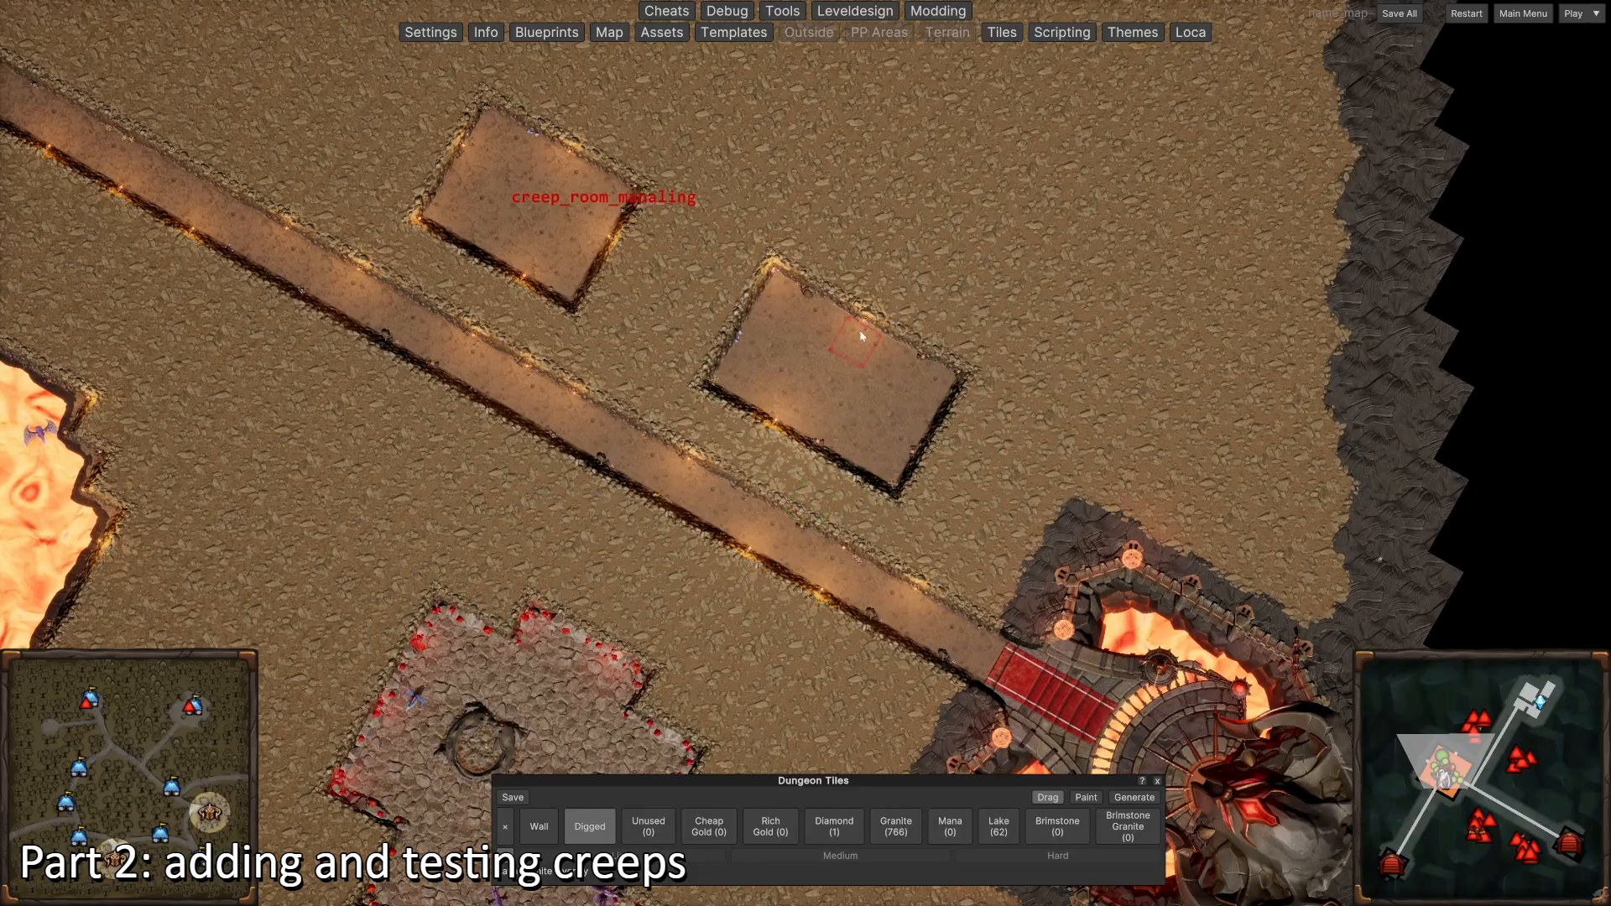
Step: Place creep_room_dwarves in the newly dug room at X 529.5, Z 448.5 and set its GroupStrength to 12
left_click(668, 35)
left_click(1330, 498)
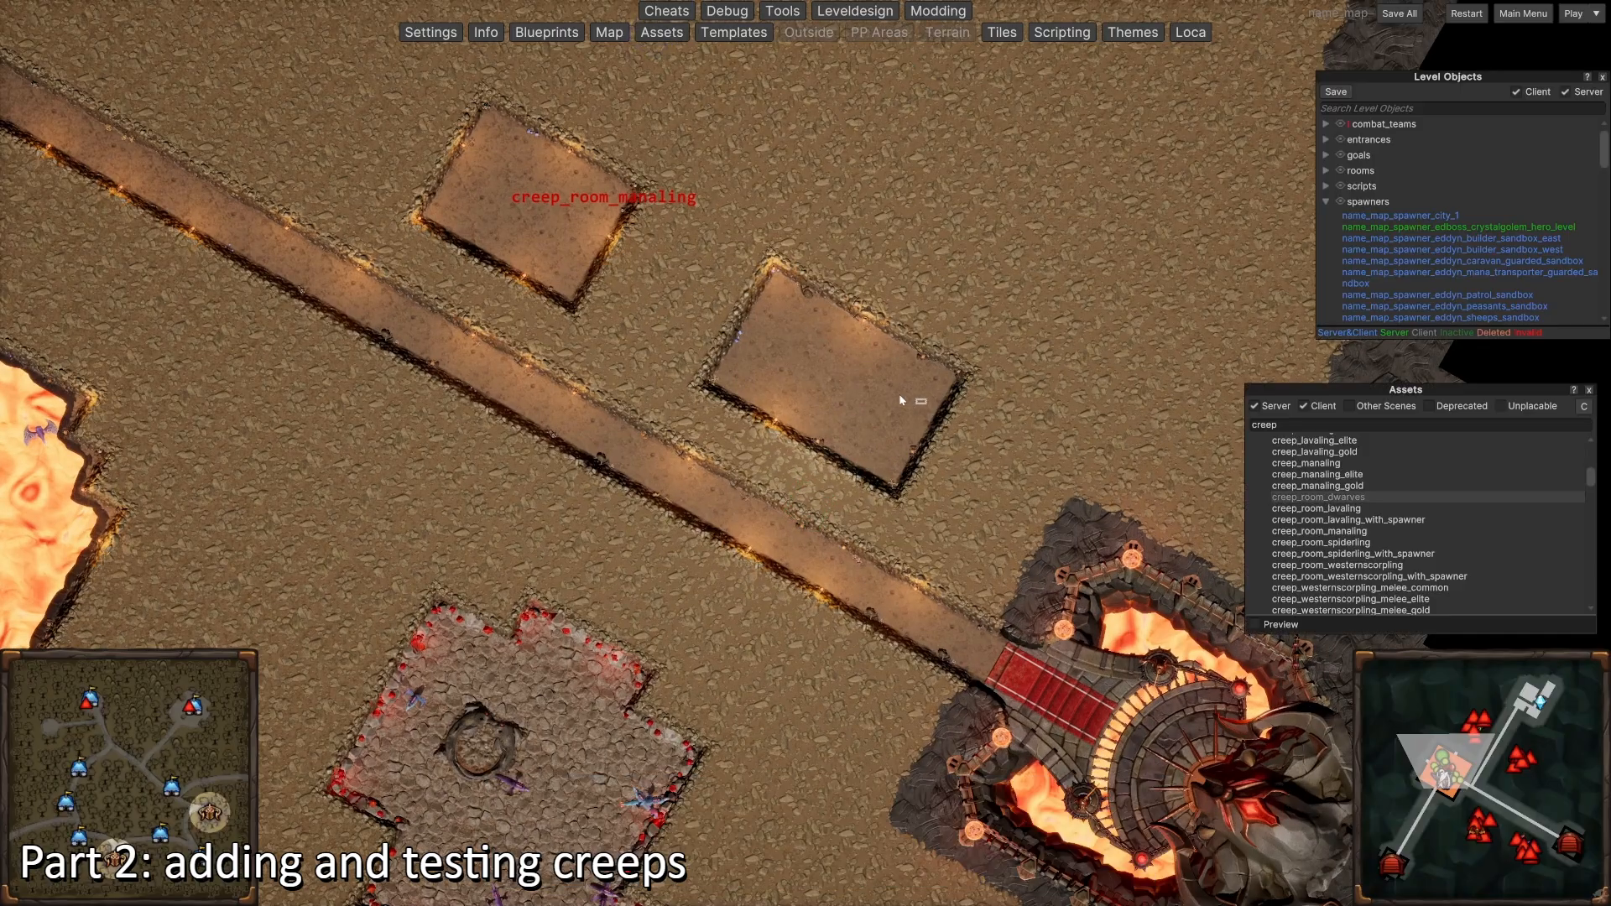
left_click(872, 399)
scroll(564, 712, "down", 1)
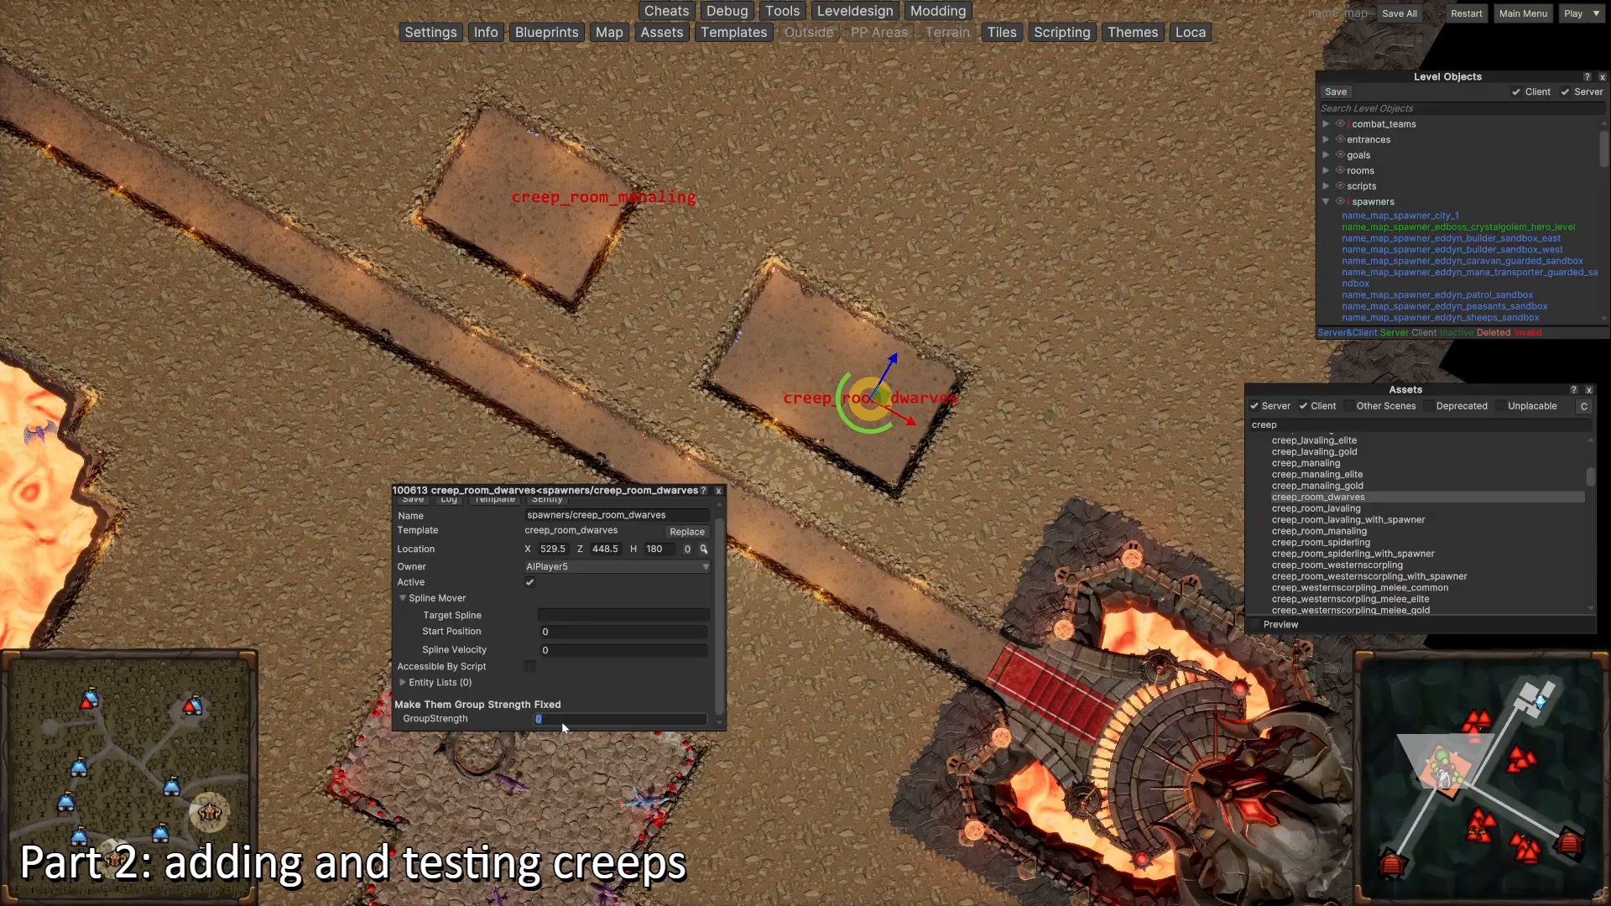
left_click(561, 719)
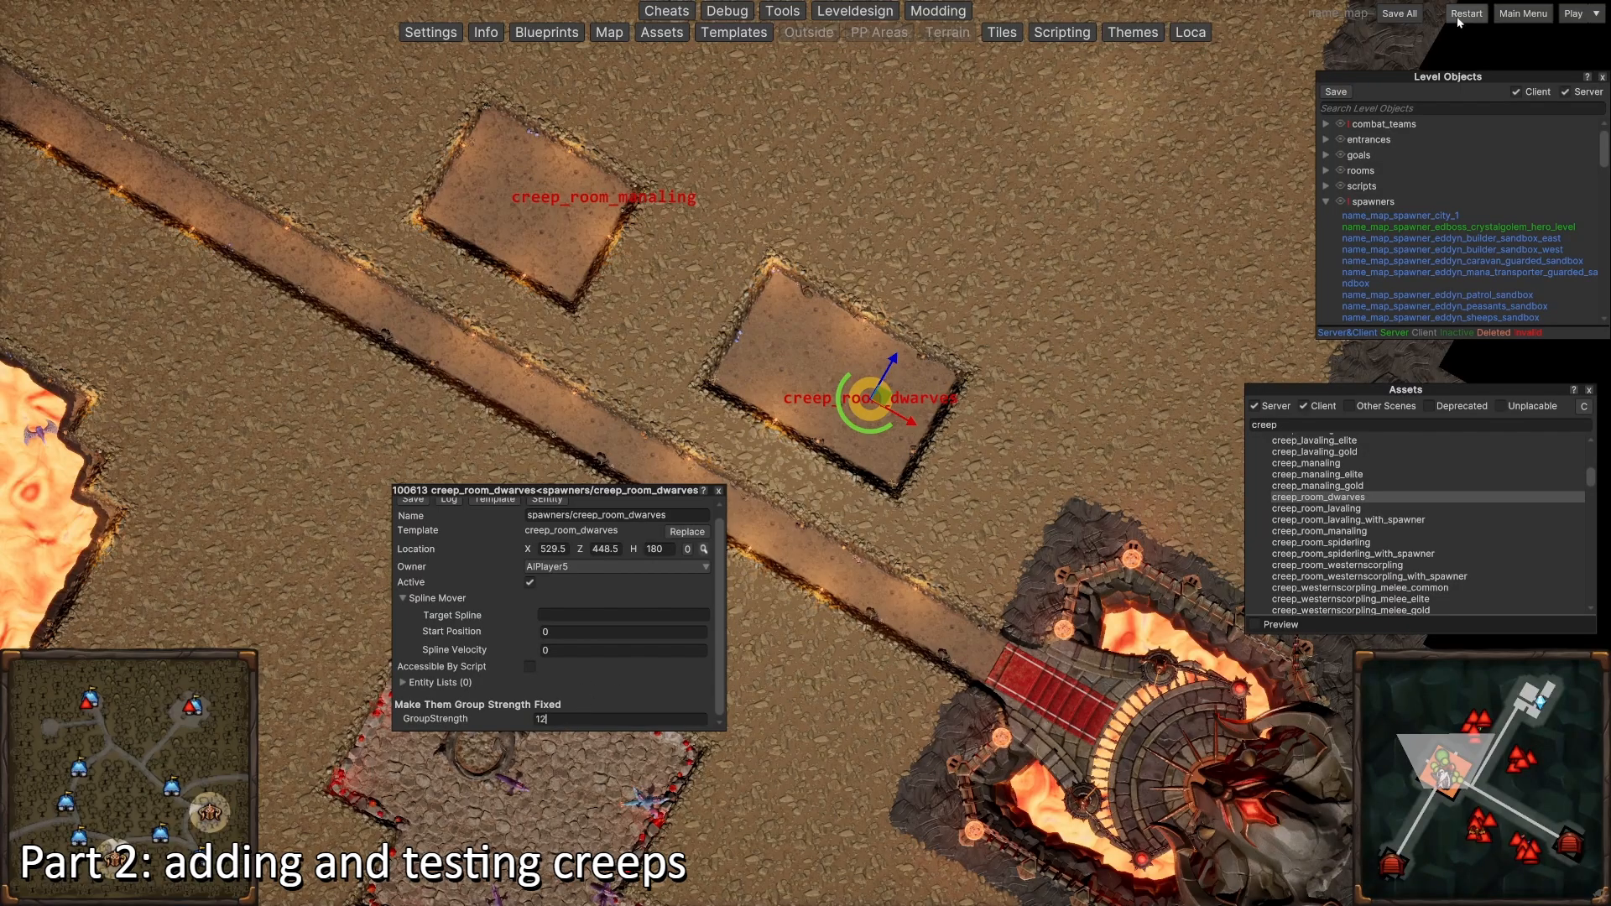
Step: Save all changes, restart the map and inspect the dwarves creep room beside the manaling room
left_click(1407, 15)
left_click(1466, 14)
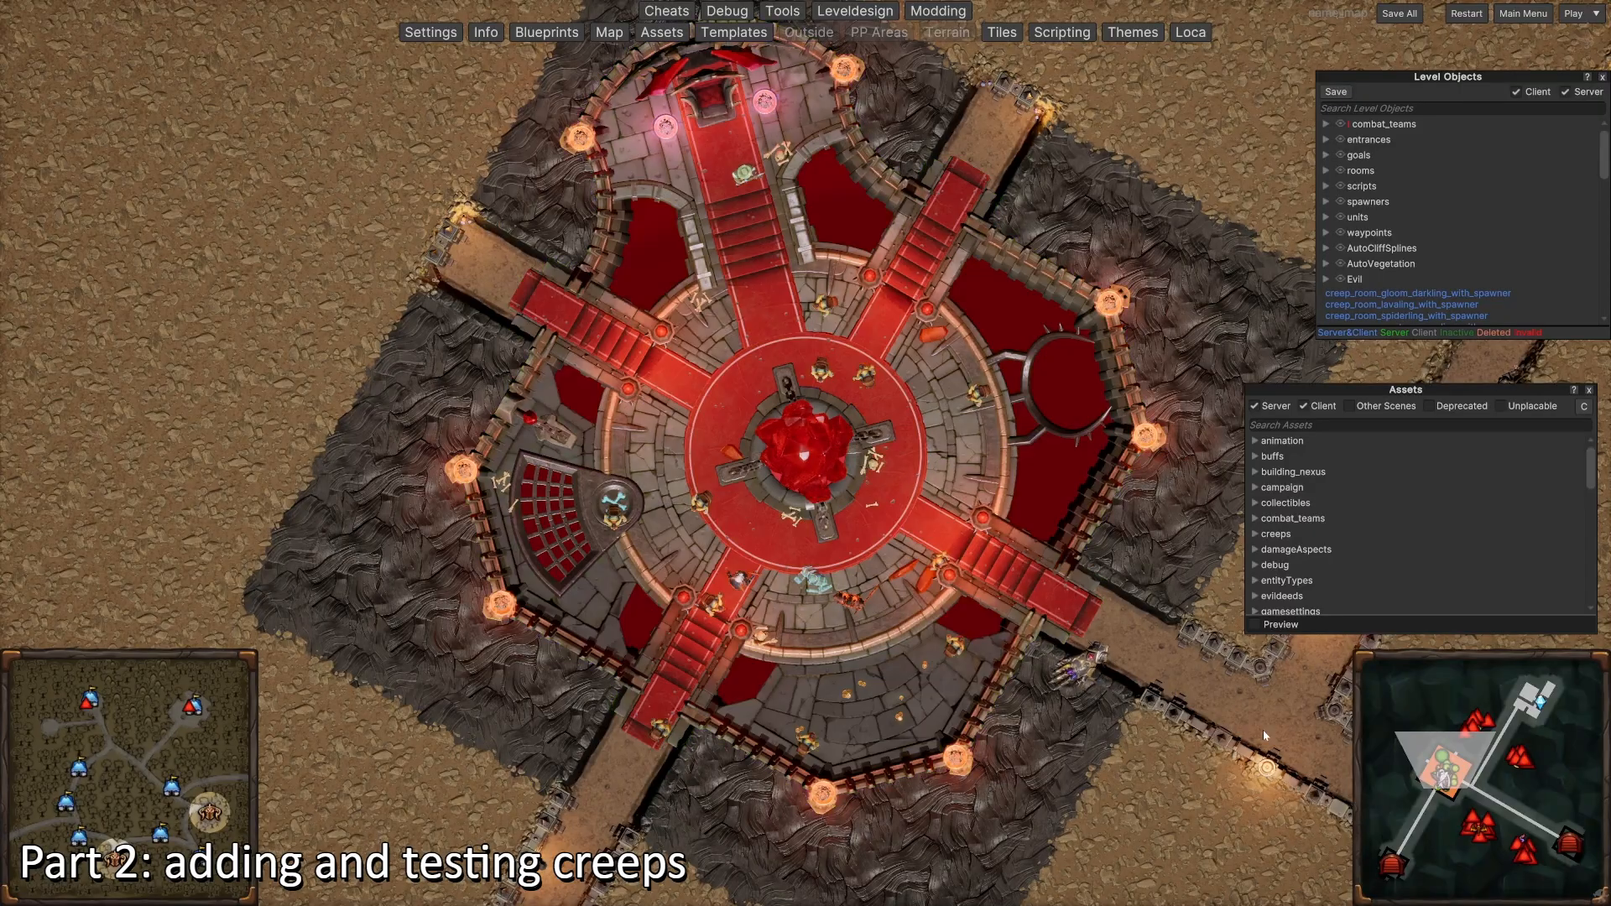
left_click_drag(1550, 805, 1551, 826)
key("w")
key("a")
scroll(617, 426, "down", 4)
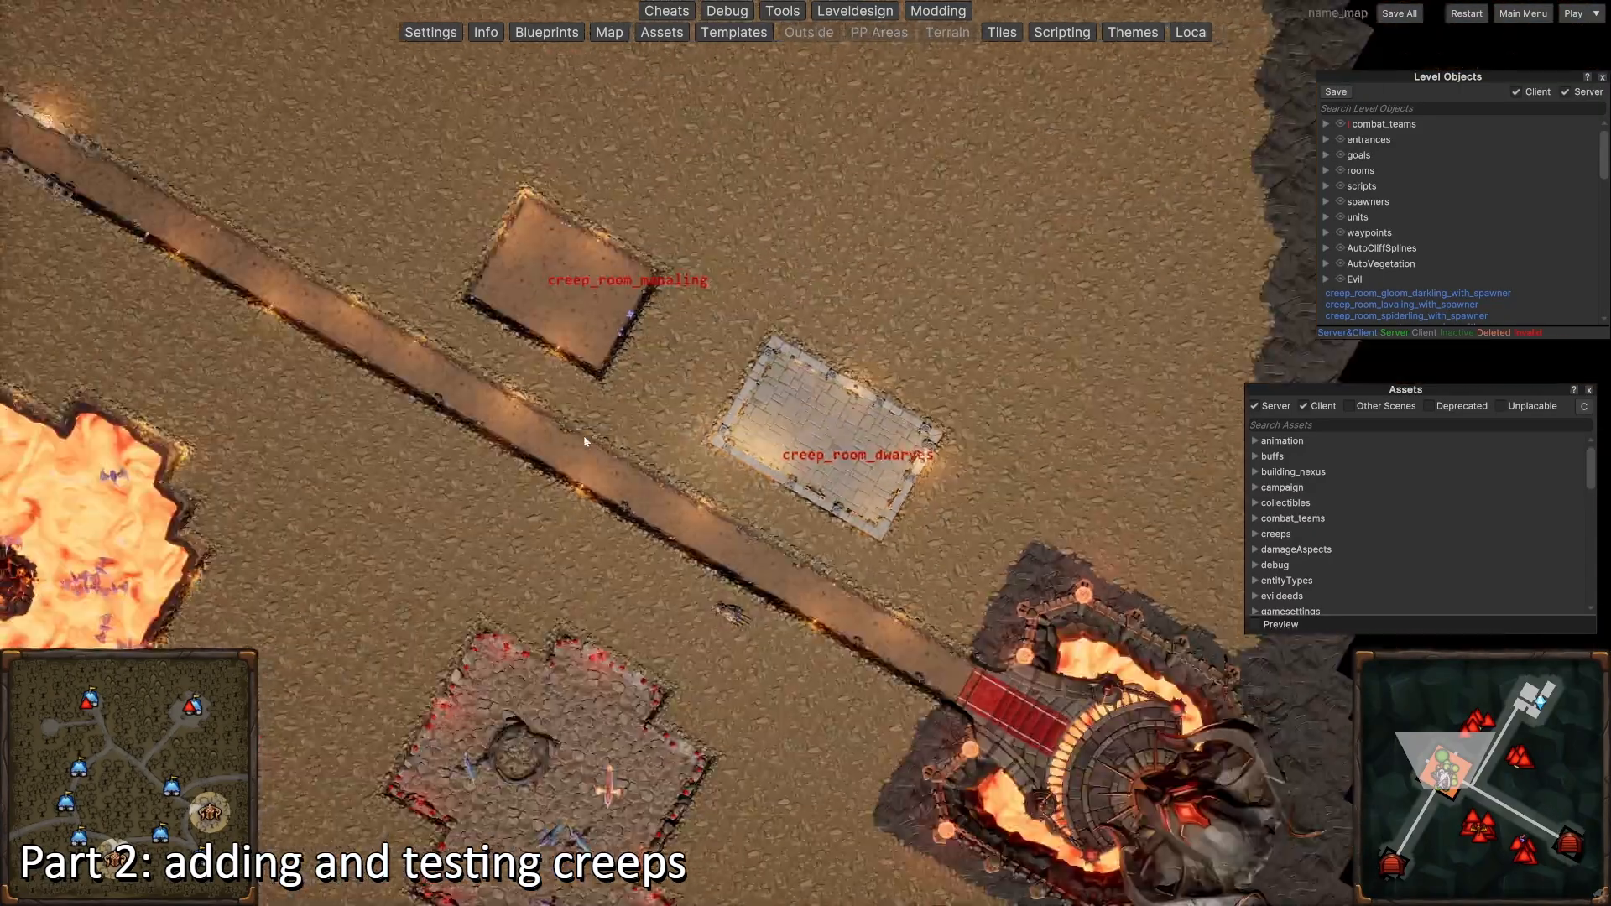
key("w")
scroll(629, 420, "up", 3)
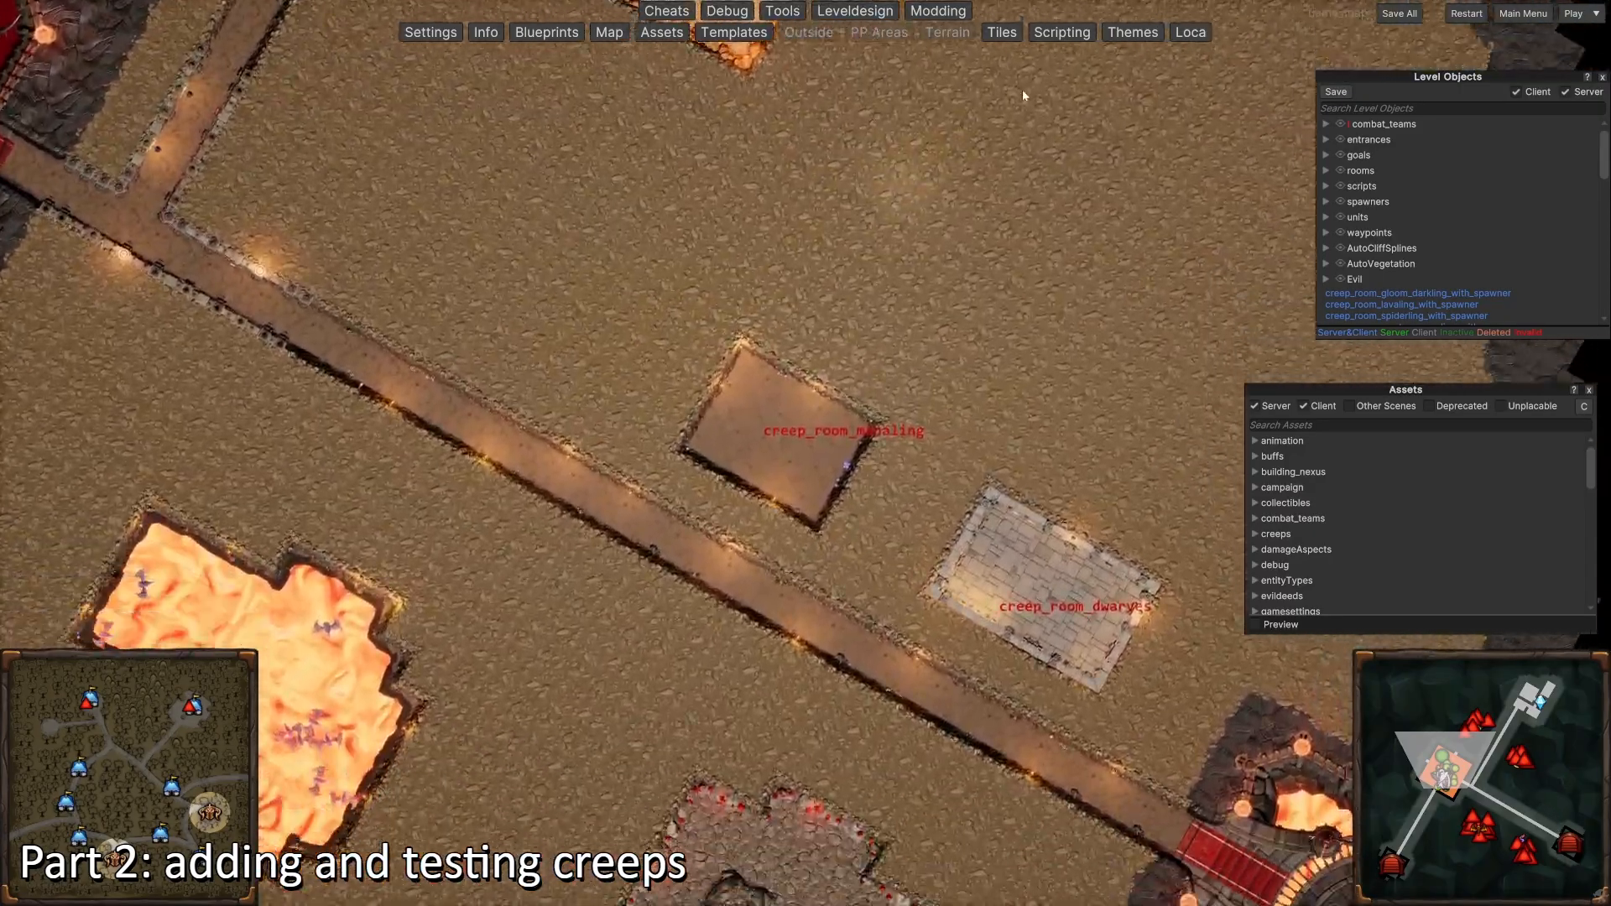
Step: Dig short passages linking the lavaling, manaling, gloom darkling and dwarves creep rooms to the diagonal corridor
key("s")
key("a")
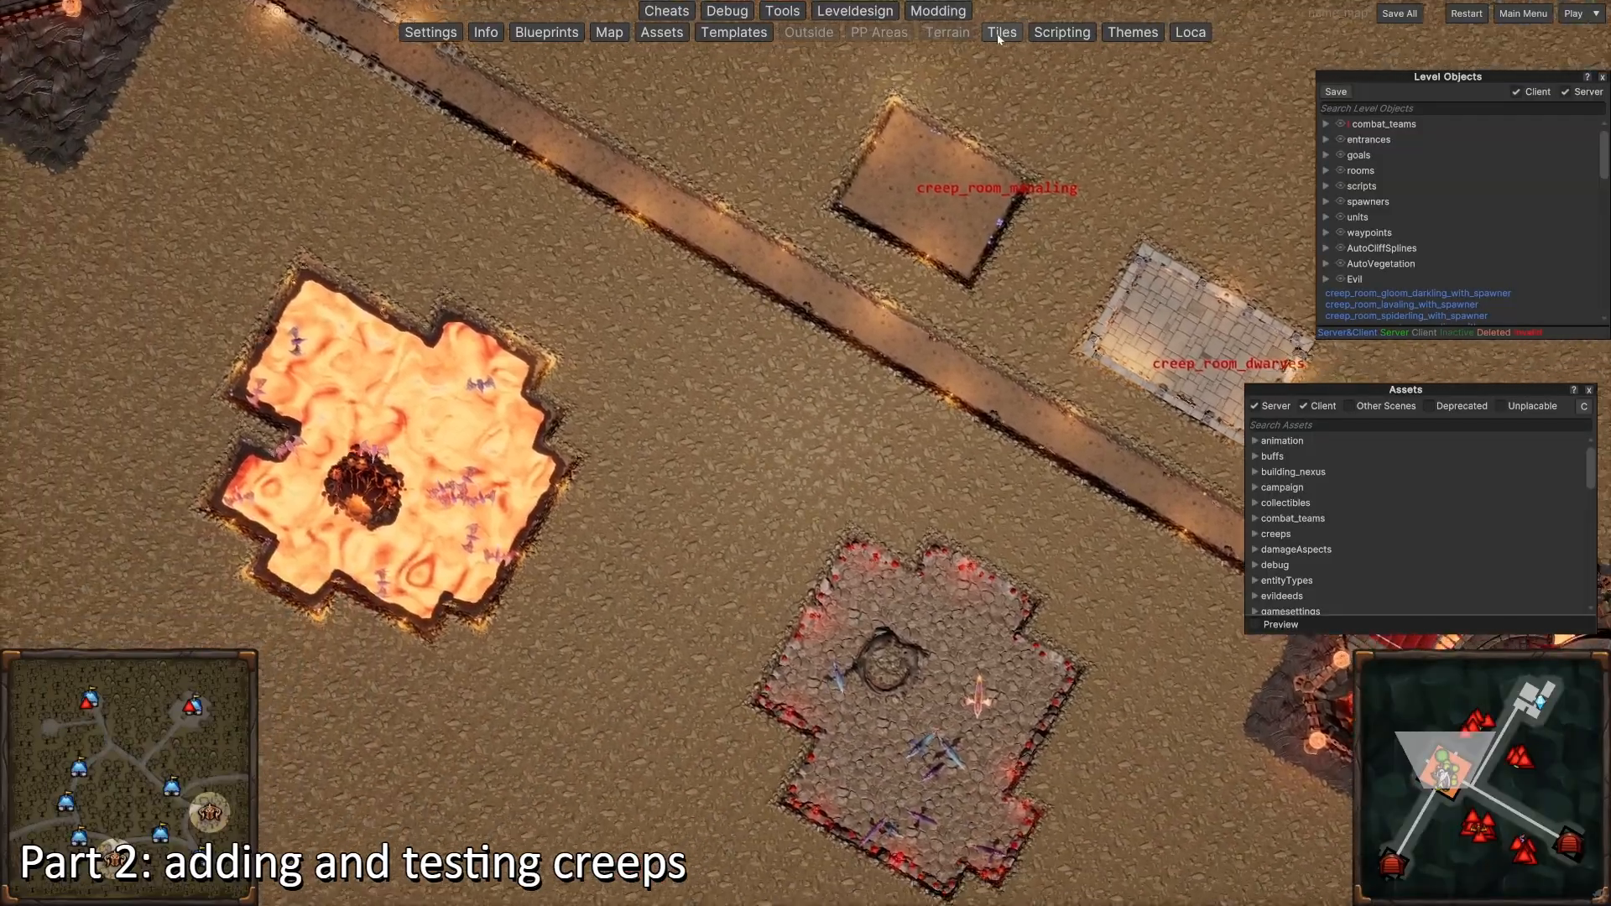
left_click(1001, 32)
key("d")
left_click(606, 831)
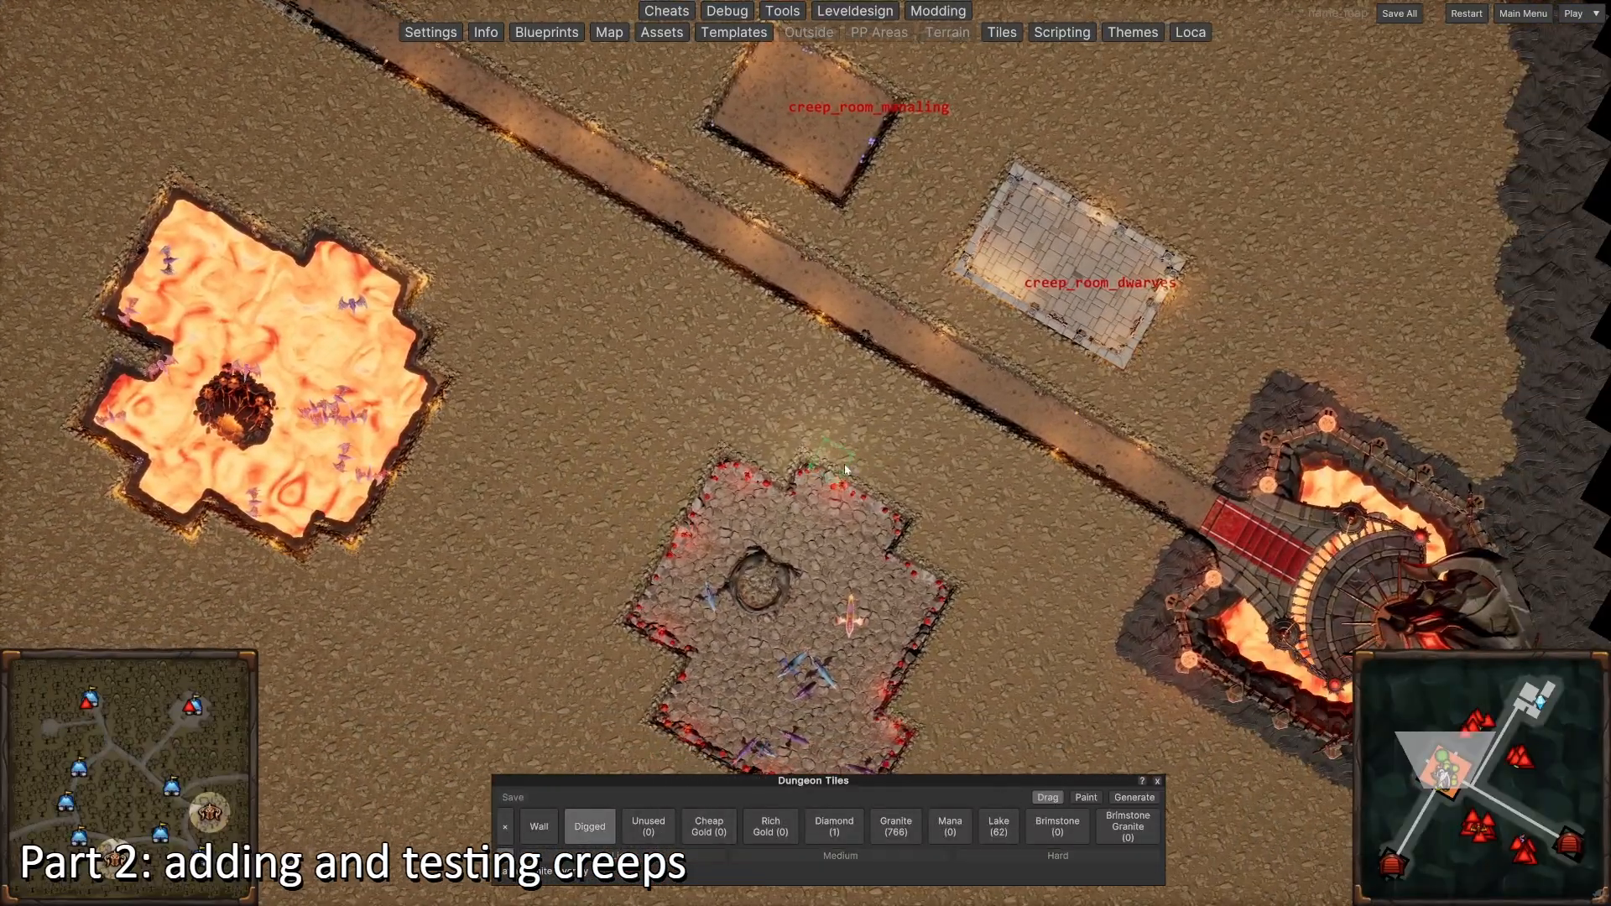
left_click_drag(920, 405, 917, 407)
left_click_drag(394, 252, 453, 122)
left_click_drag(727, 144, 709, 170)
key("a")
key("w")
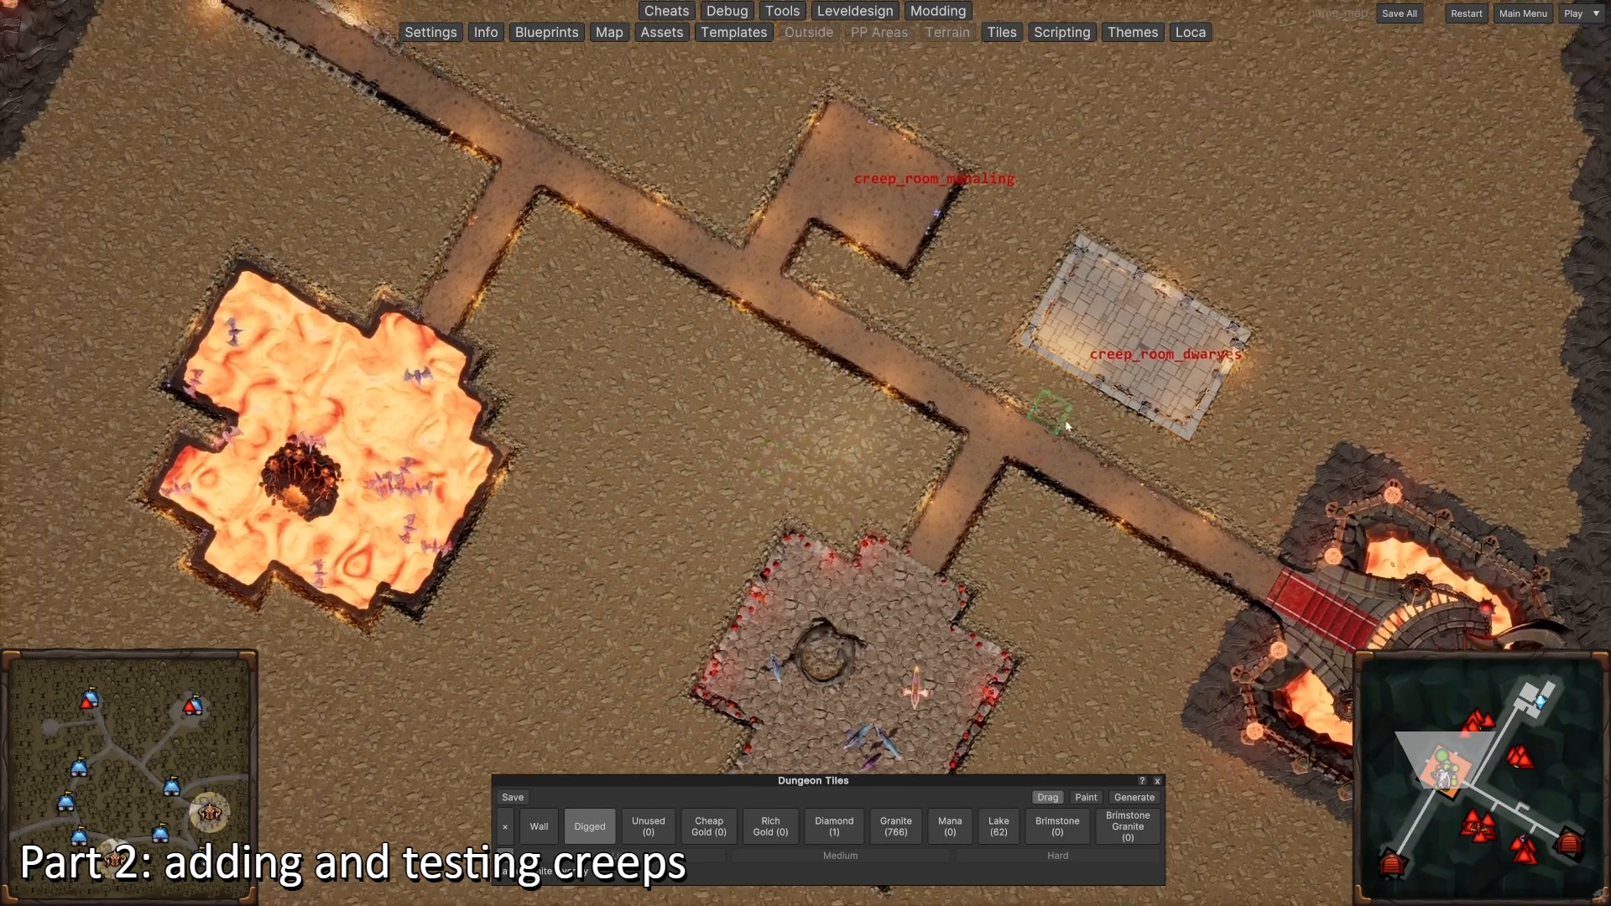
key("a")
key("w")
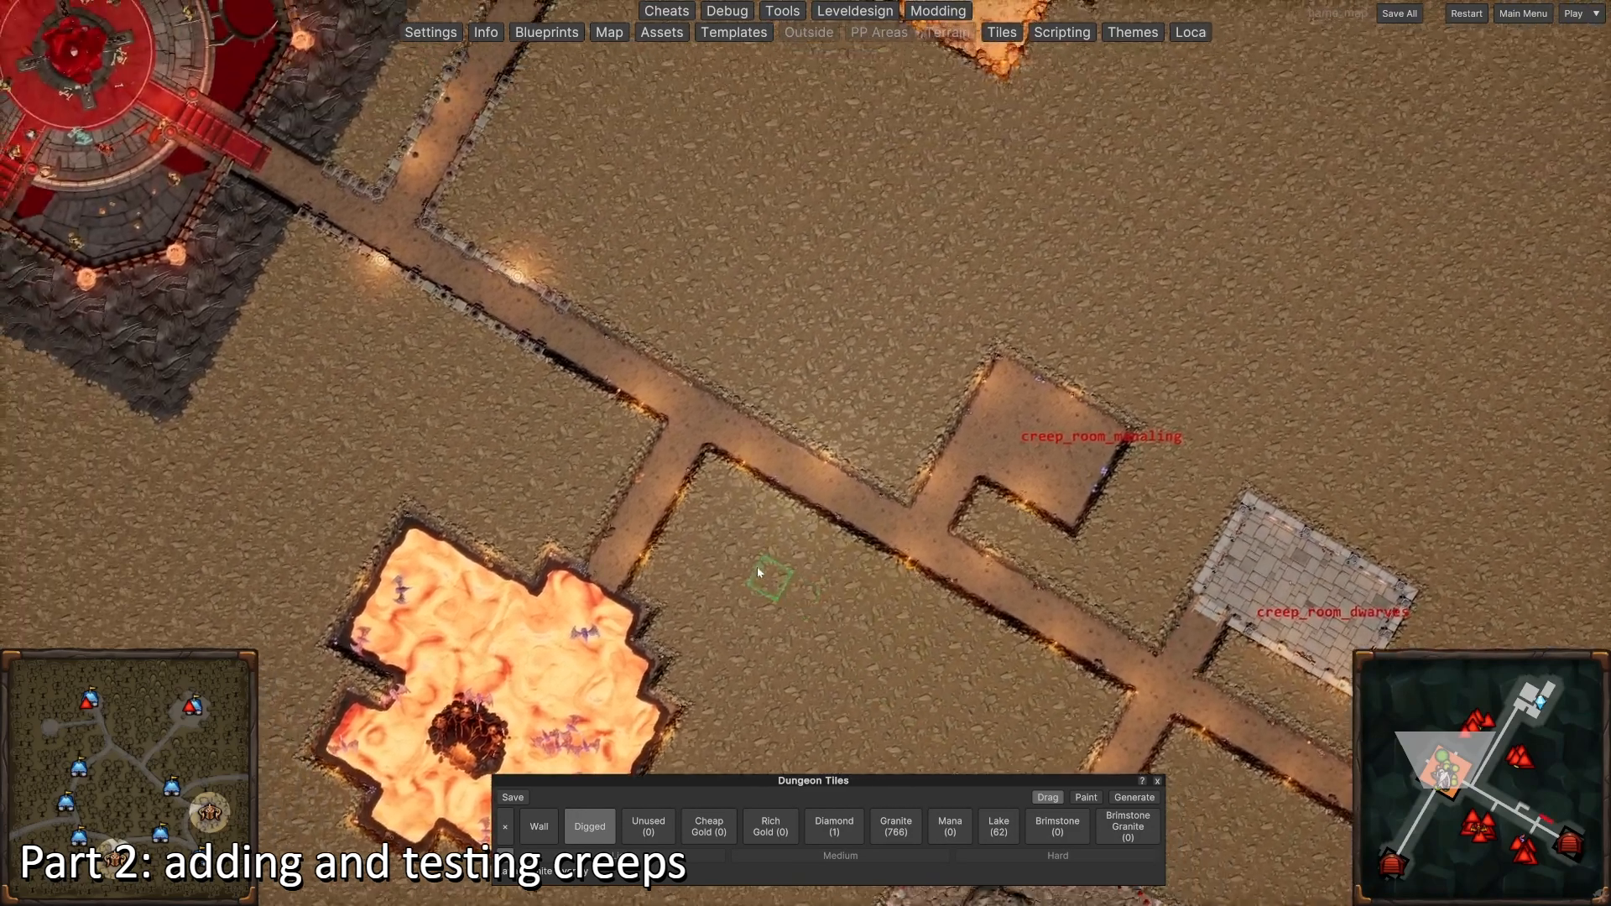
Step: Dig a passage linking the sandy westernscorpling creep room to the long corridor running past it
key("d")
key("w")
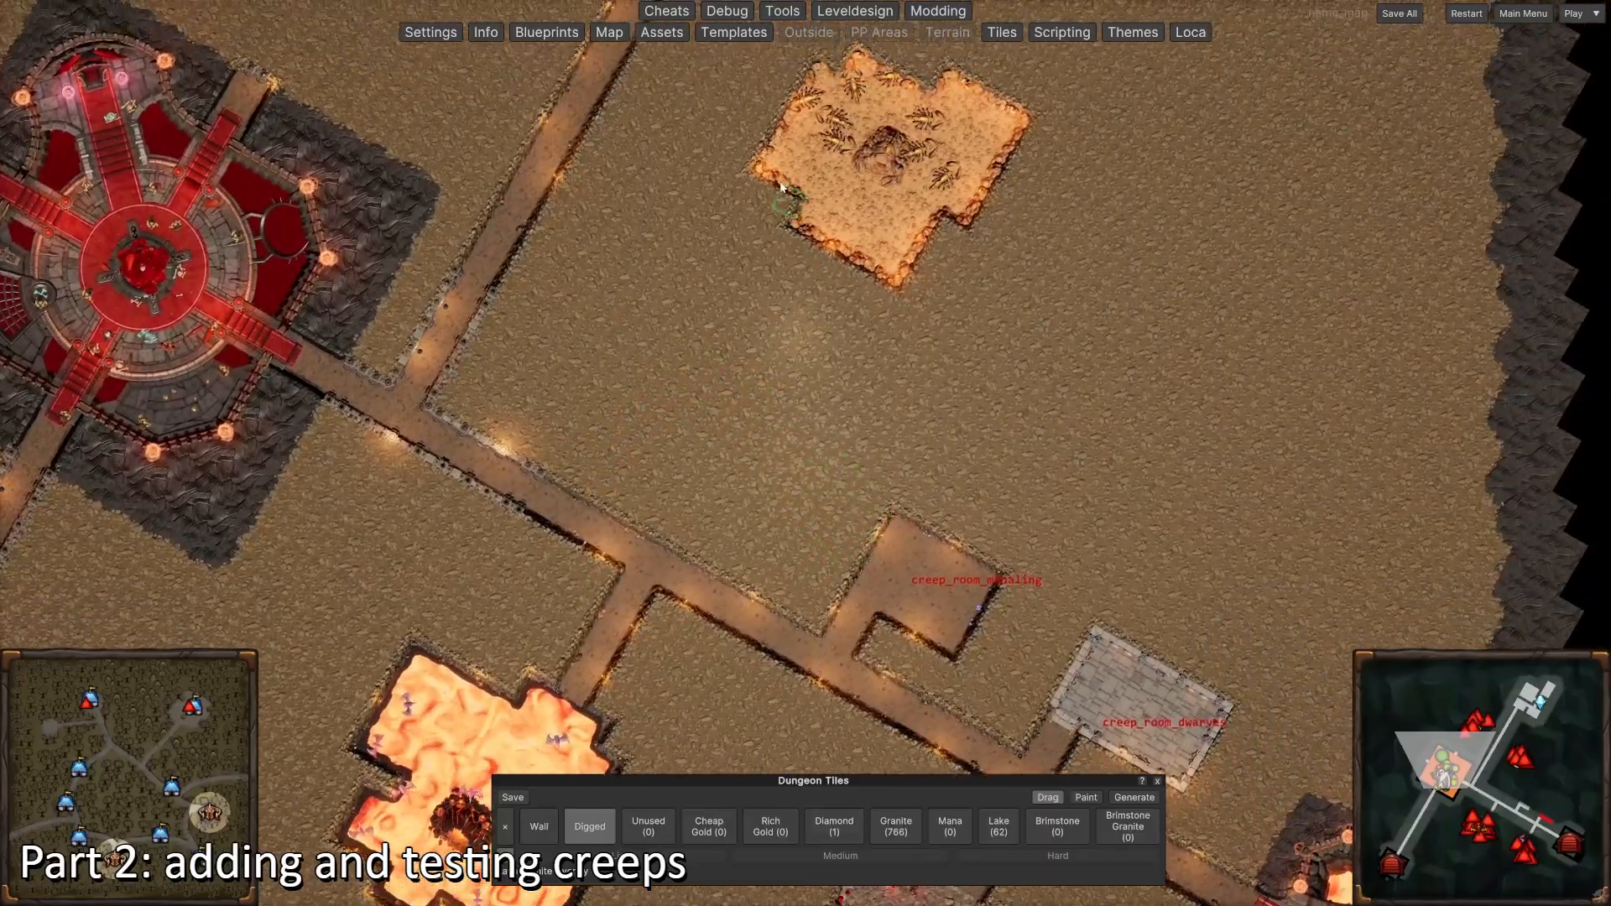
key("s")
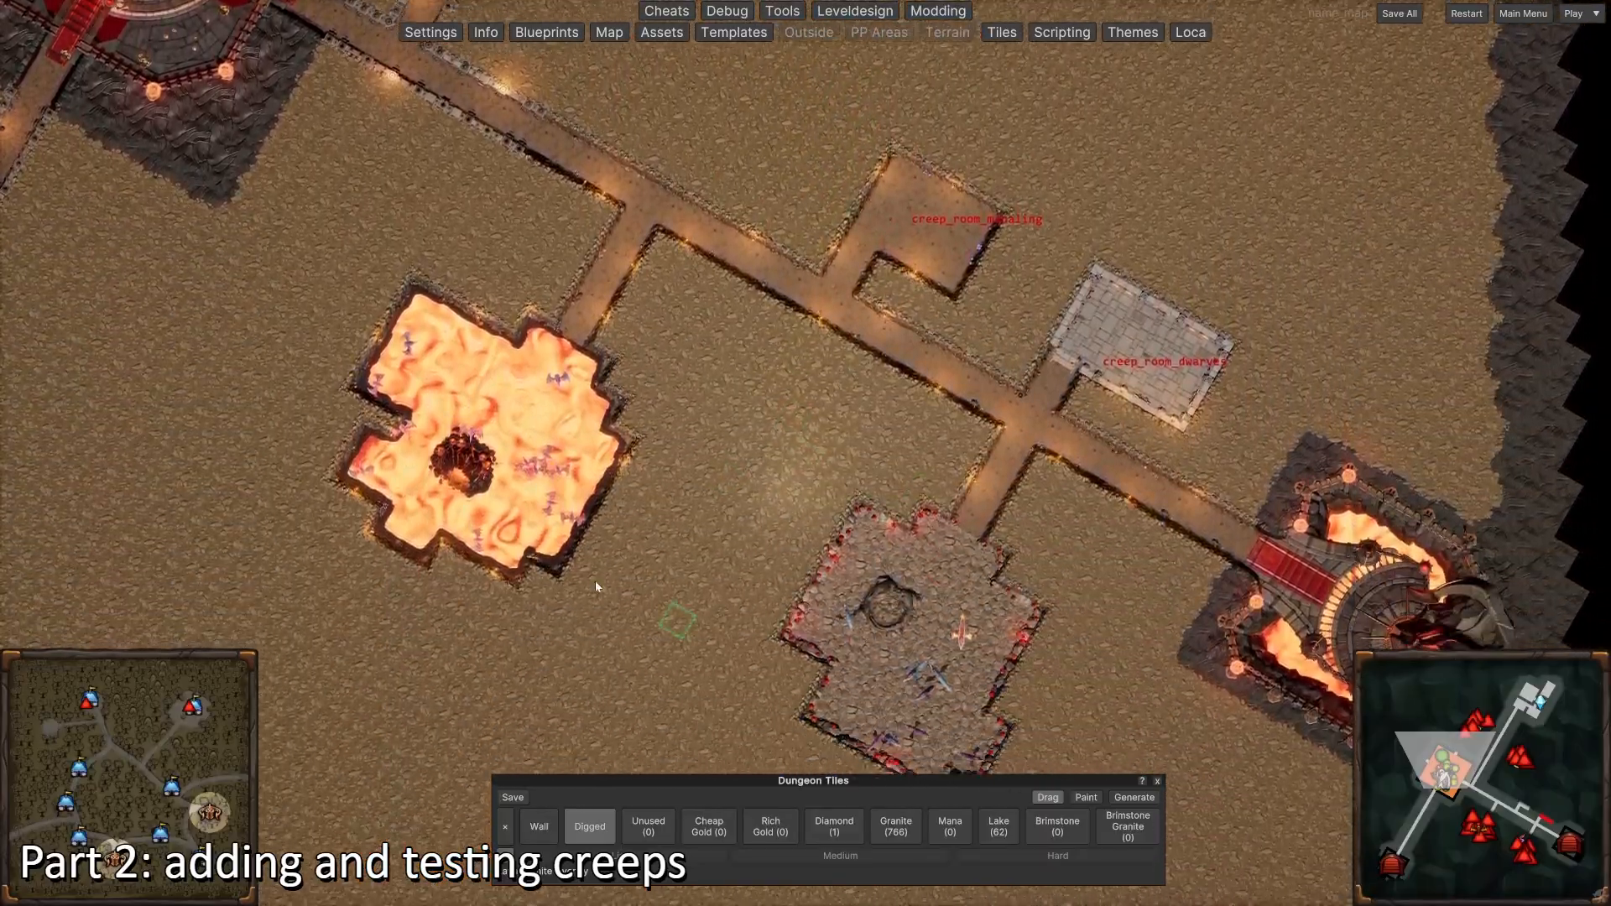
key("w")
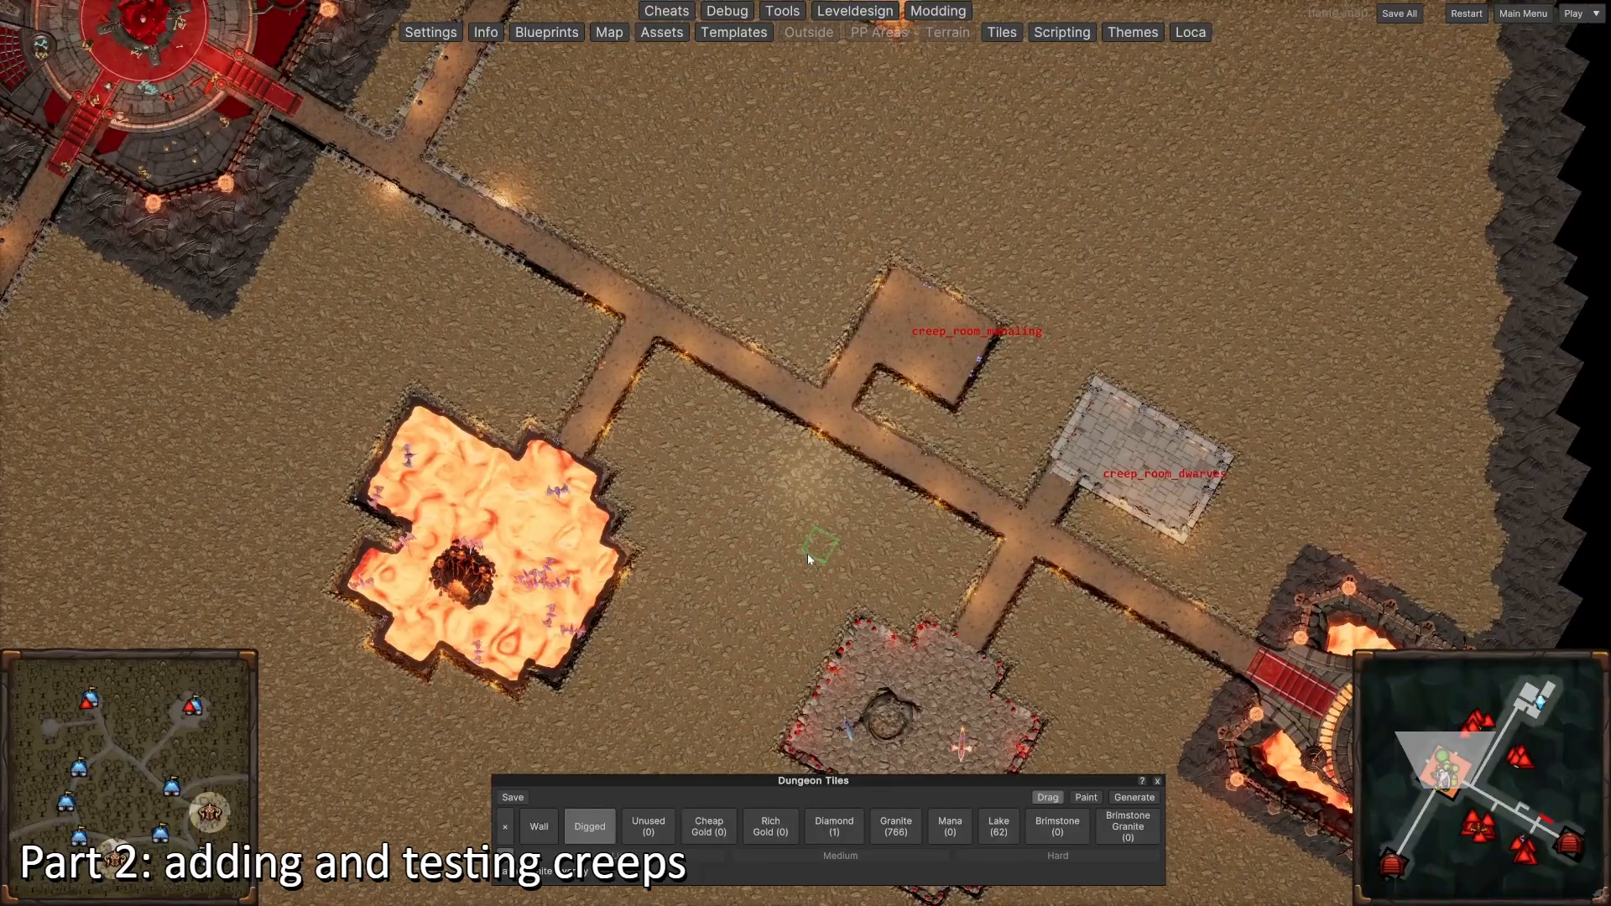
key("w")
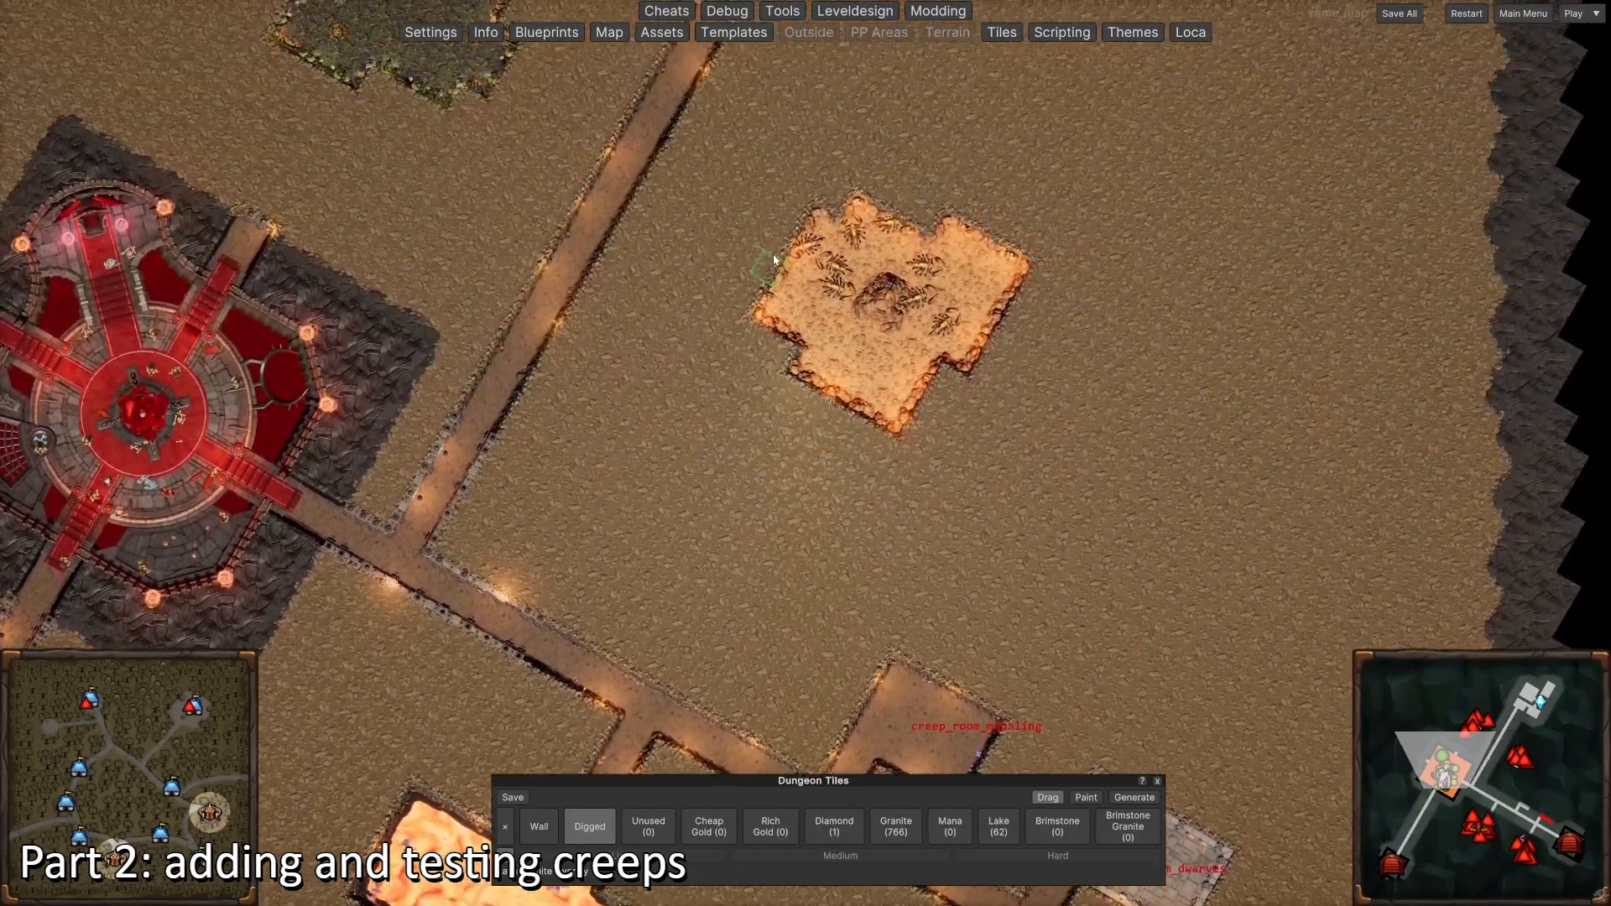
left_click_drag(695, 234, 647, 233)
key("w")
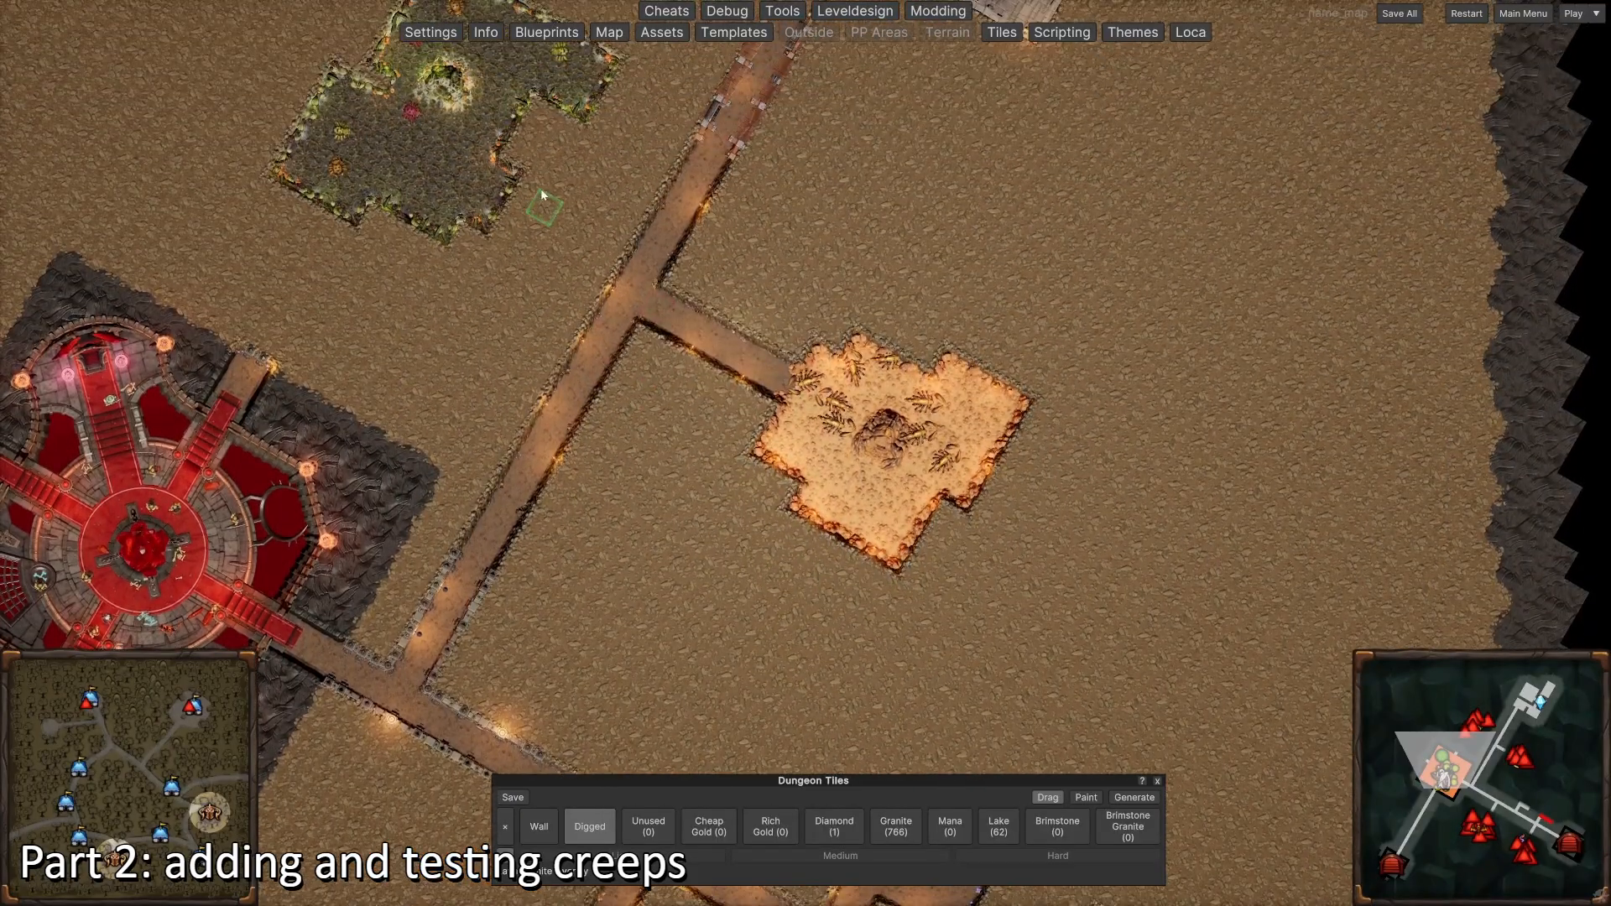
Step: Dig a short corridor linking the green overgrown creep room to the long corridor leading to the outpost
left_click_drag(599, 104, 687, 151)
key("w")
scroll(793, 326, "down", 4)
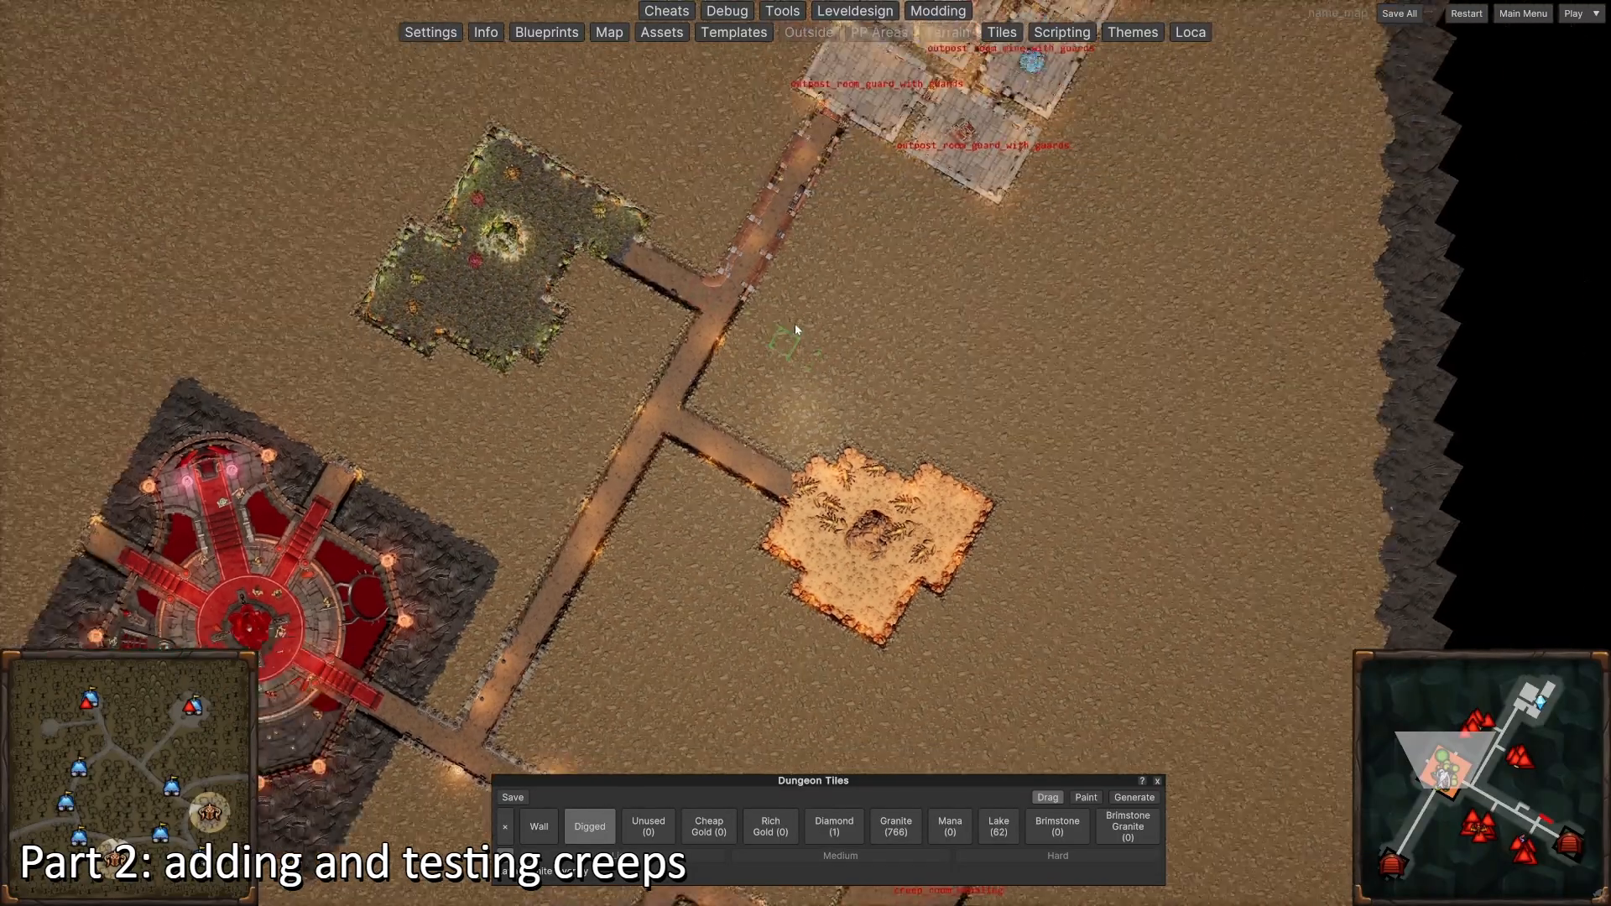
Step: Examine the whole dungeon layout, including the creep rooms, connecting corridors and gates
key("s")
scroll(766, 370, "down", 5)
key("a")
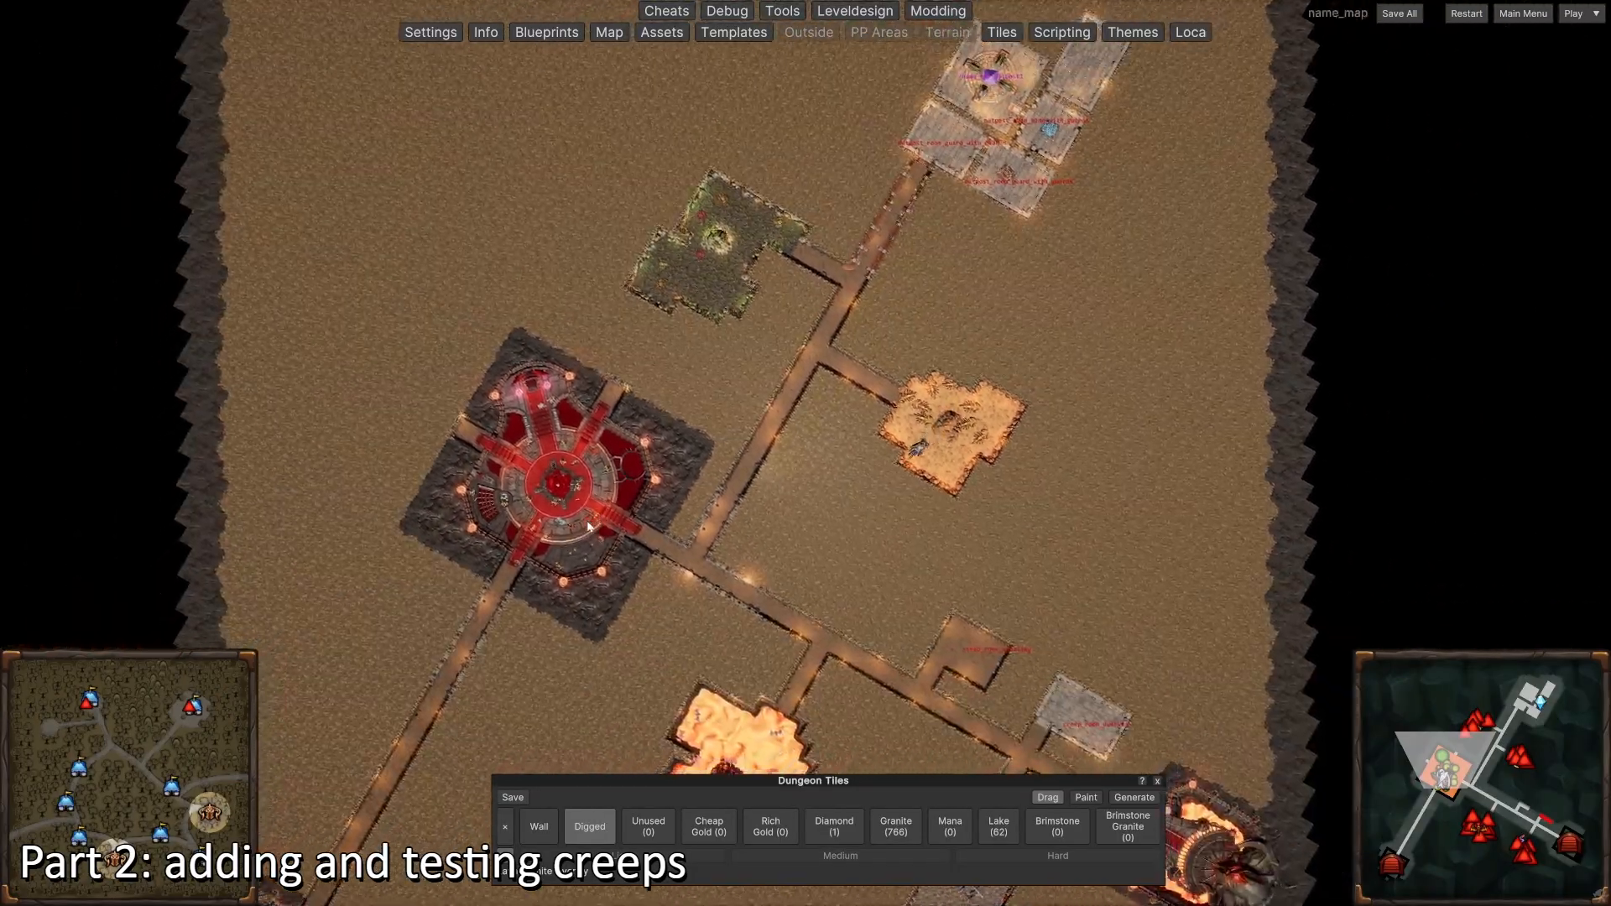
key("d")
key("s")
key("d")
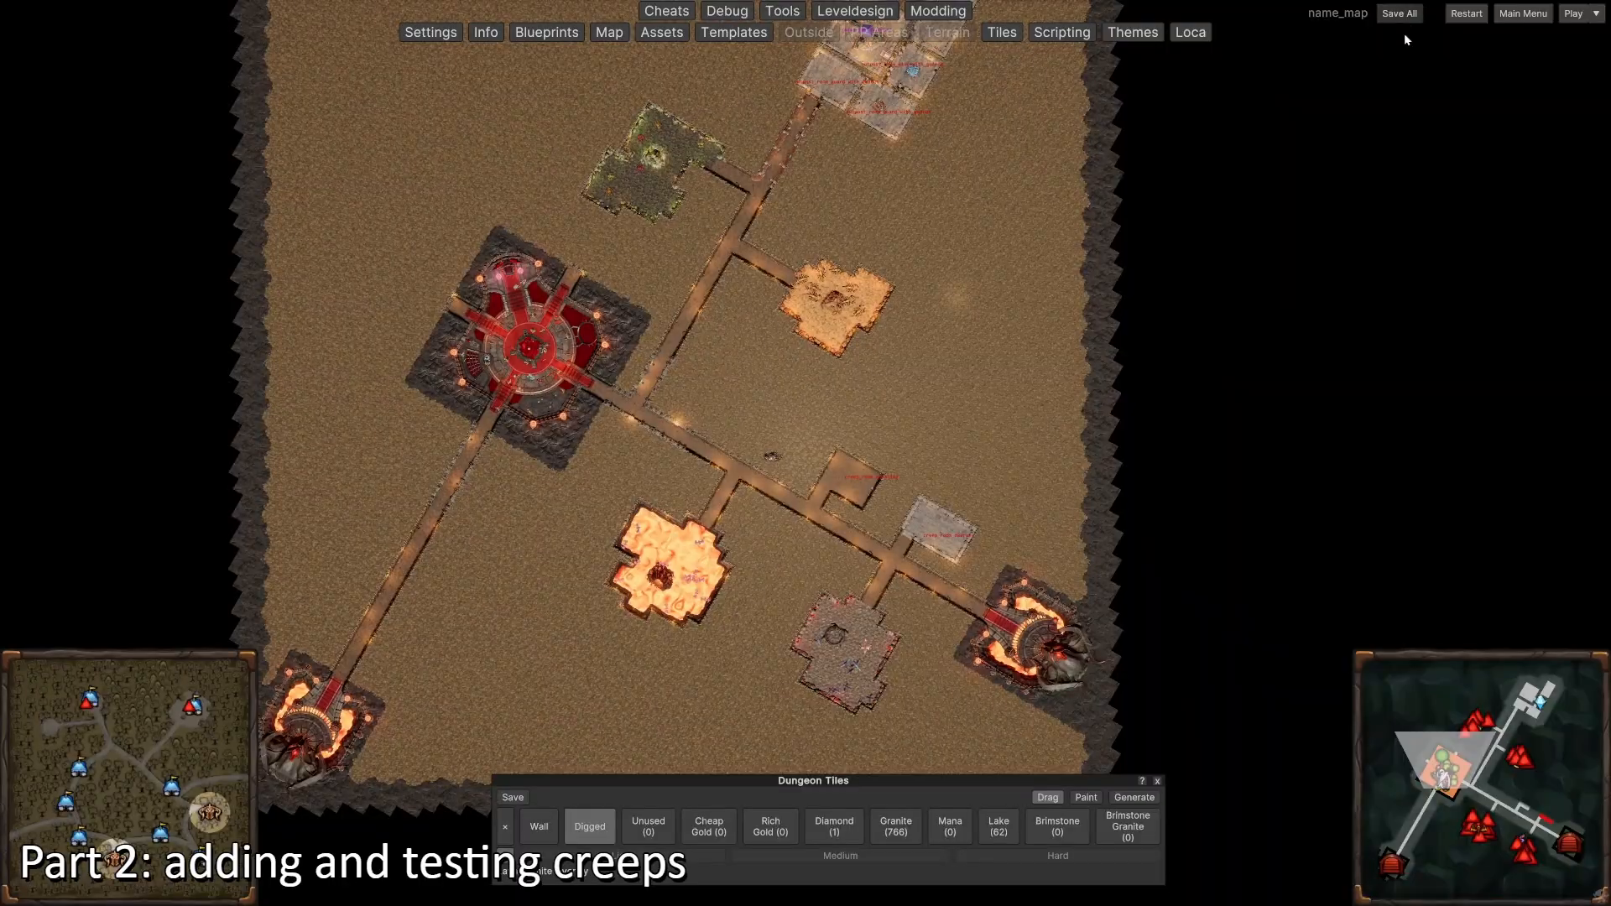
scroll(1426, 166, "up", 5)
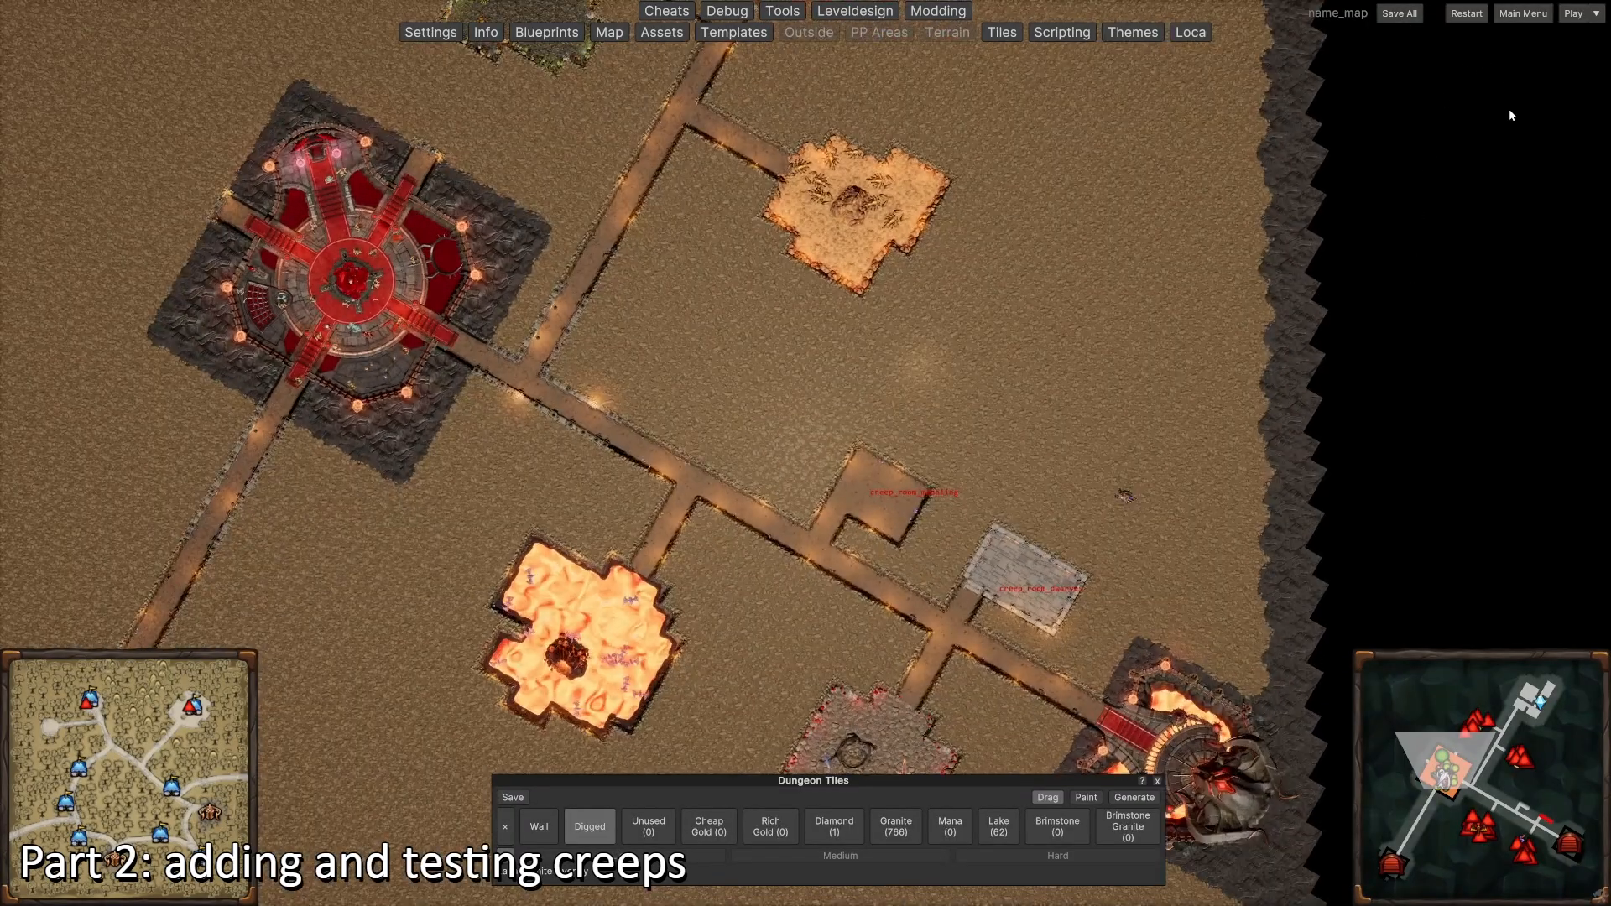
key("s")
key("a")
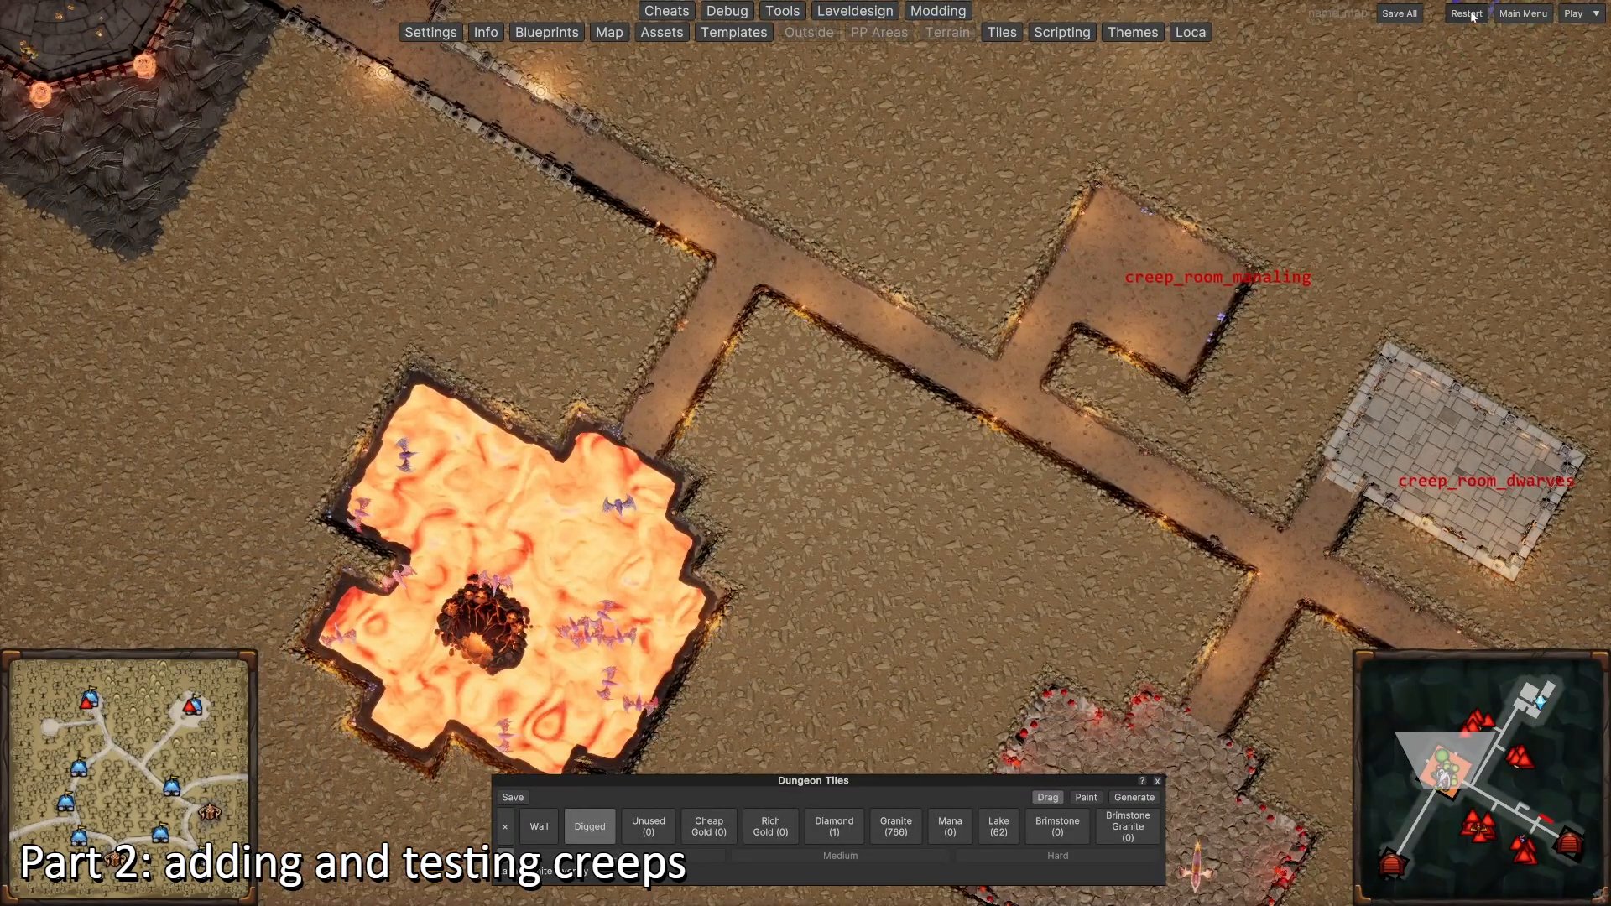
Step: Restart the map to load the placed creep rooms and start playing it as a test
left_click(1470, 14)
left_click(768, 481)
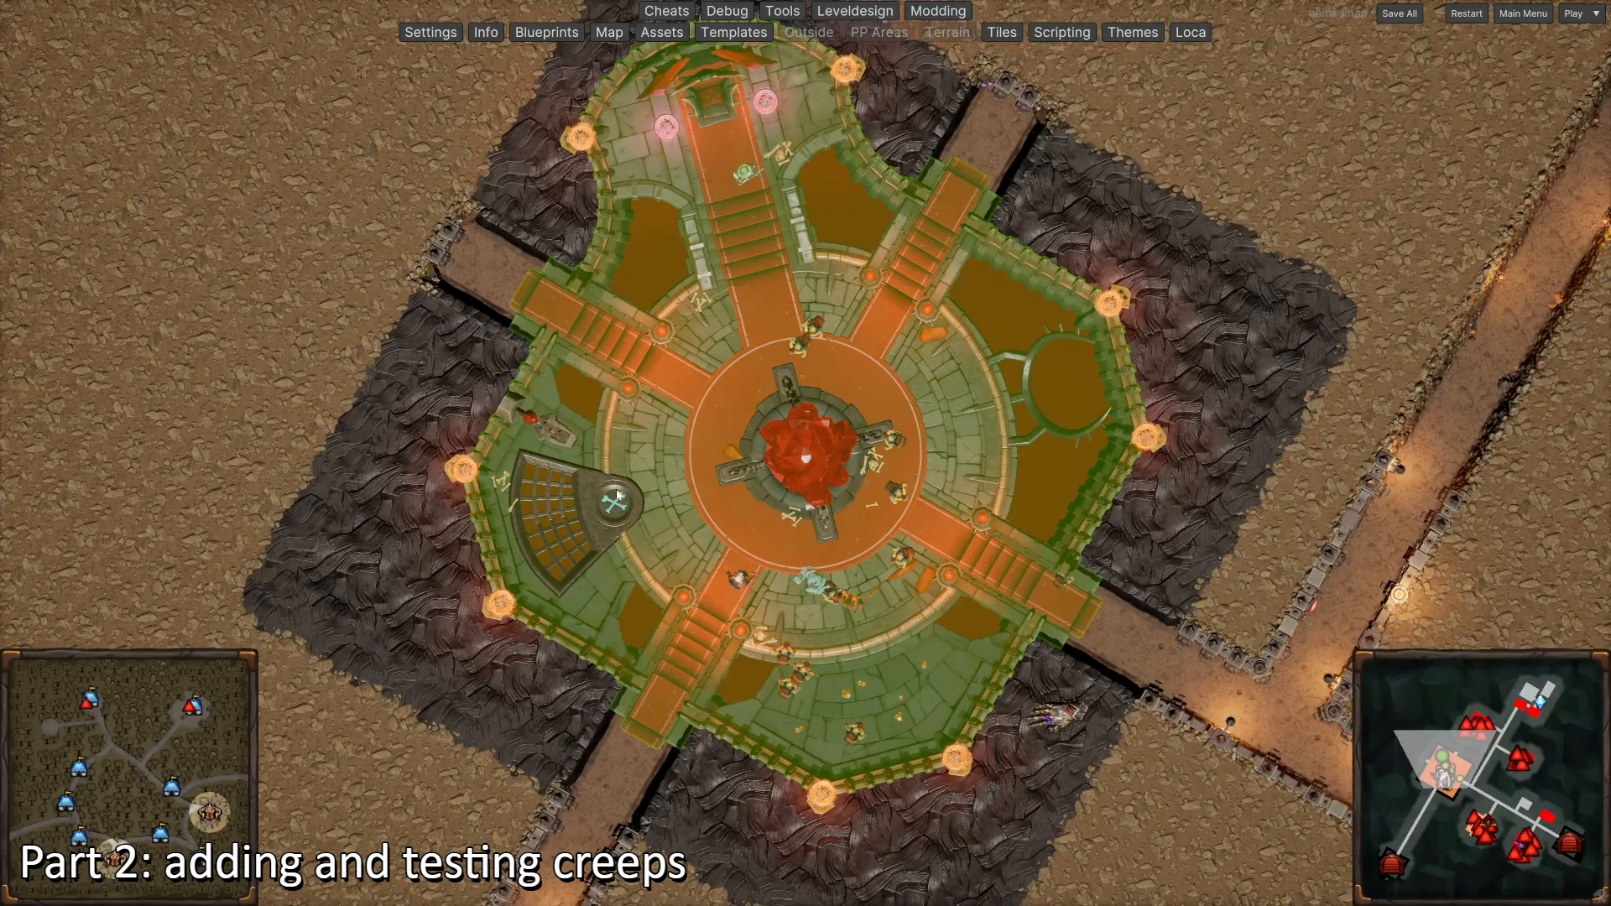
left_click(1574, 13)
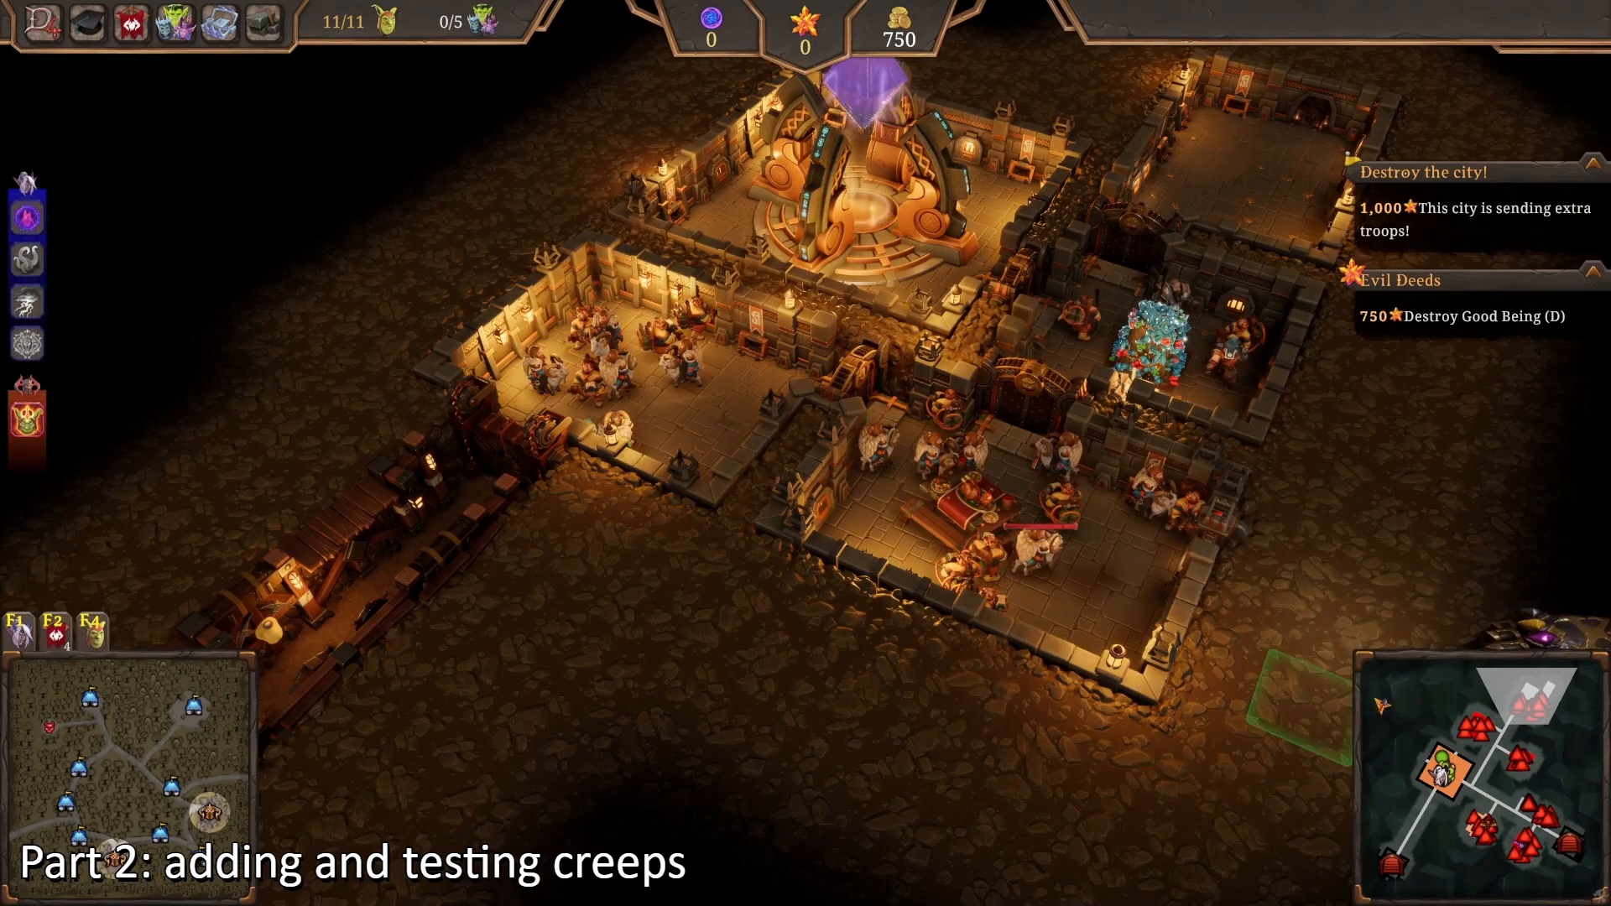
Step: Inspect the creatures in the green overgrown creep room during the test game
left_click(1479, 729)
key("w")
key("d")
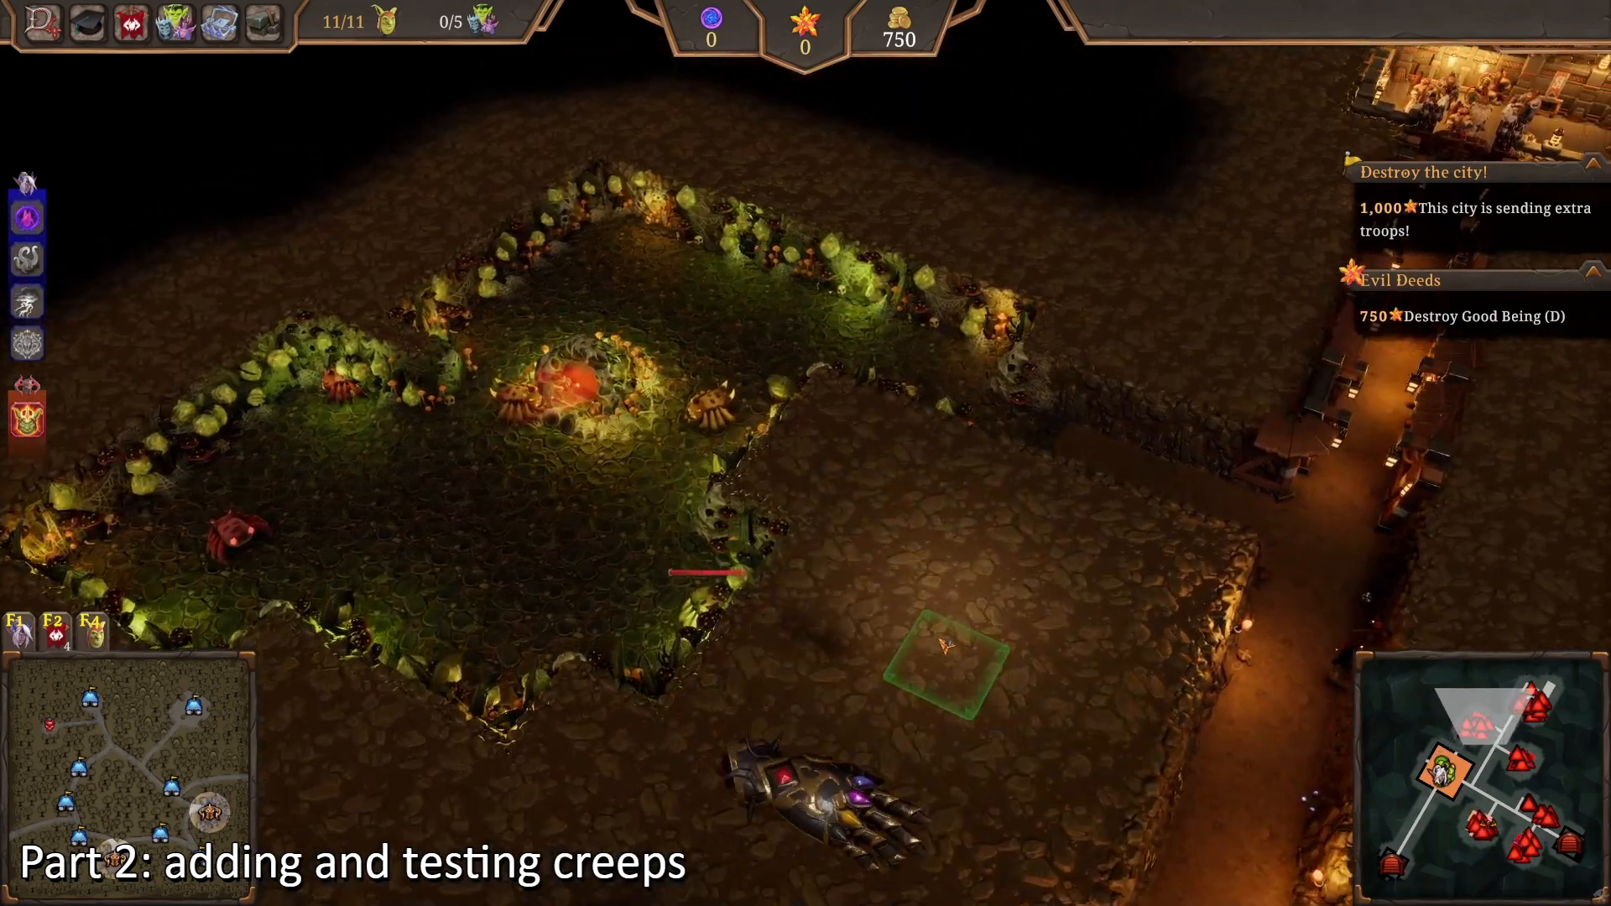
key("a")
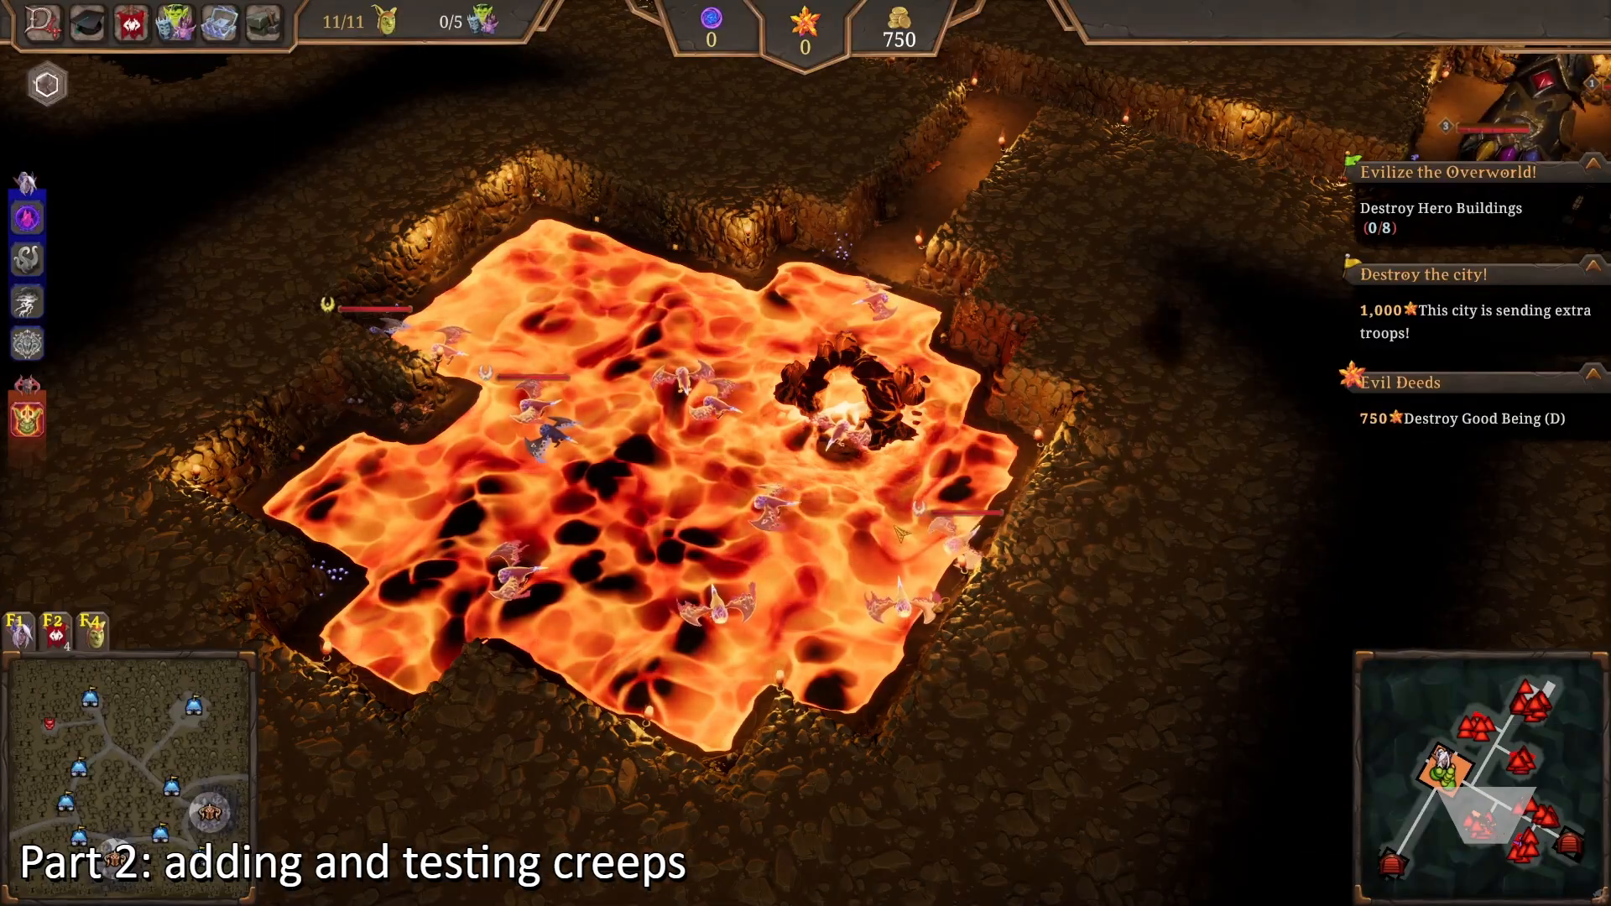
Step: Inspect the creeps in the lava room, the manaling room and the dwarf room
key("d")
key("a")
key("d")
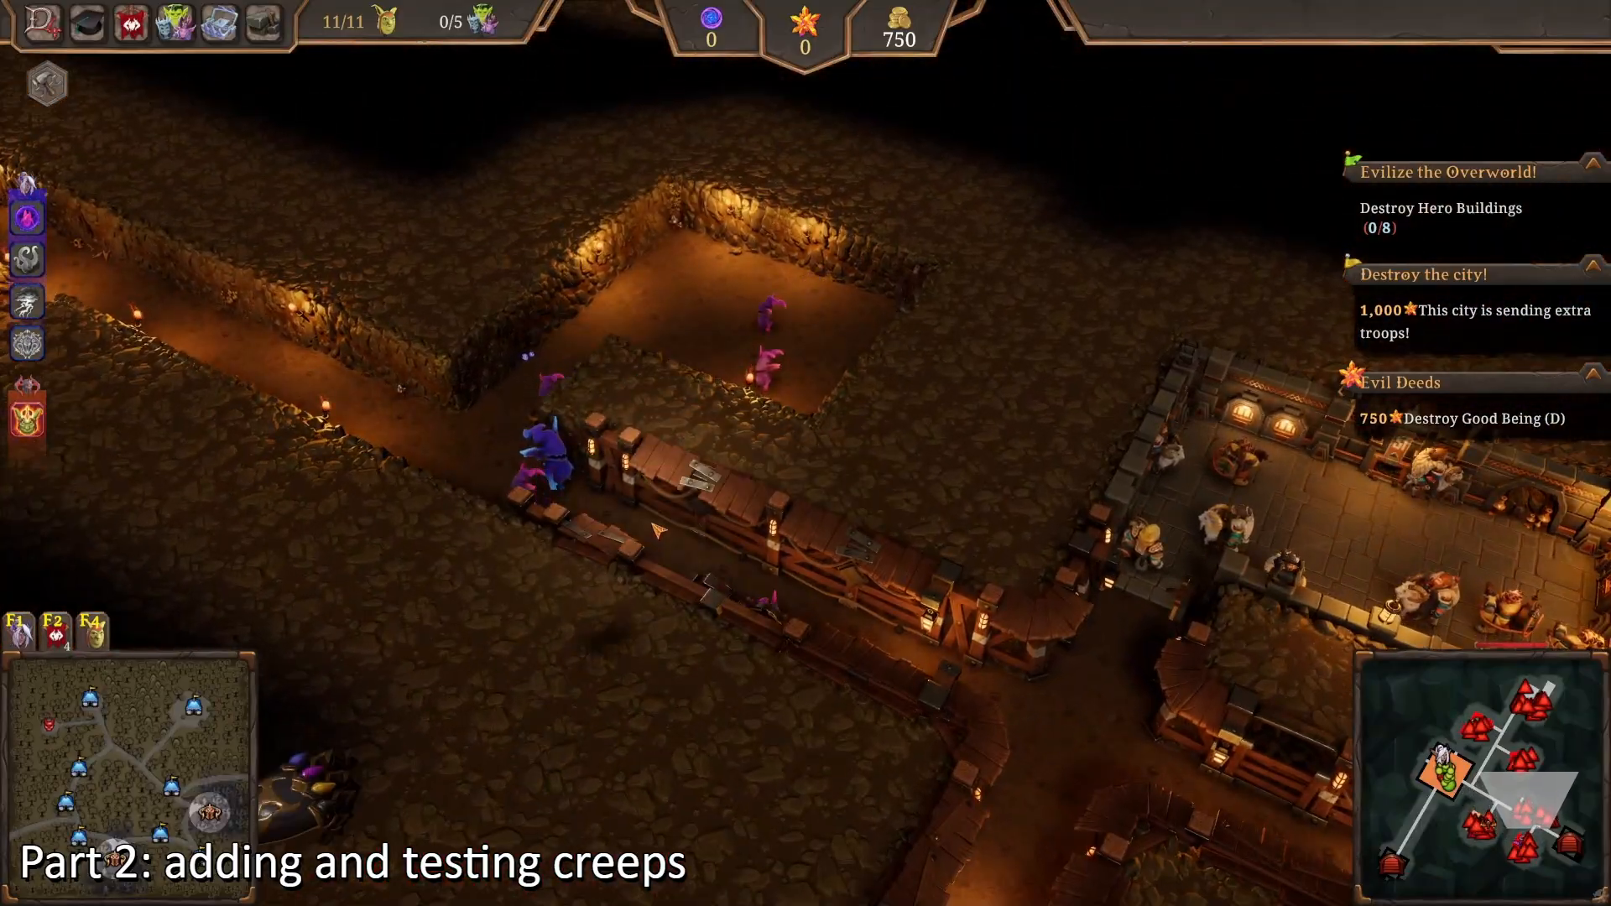
key("d")
scroll(818, 579, "down", 3)
scroll(848, 579, "up", 3)
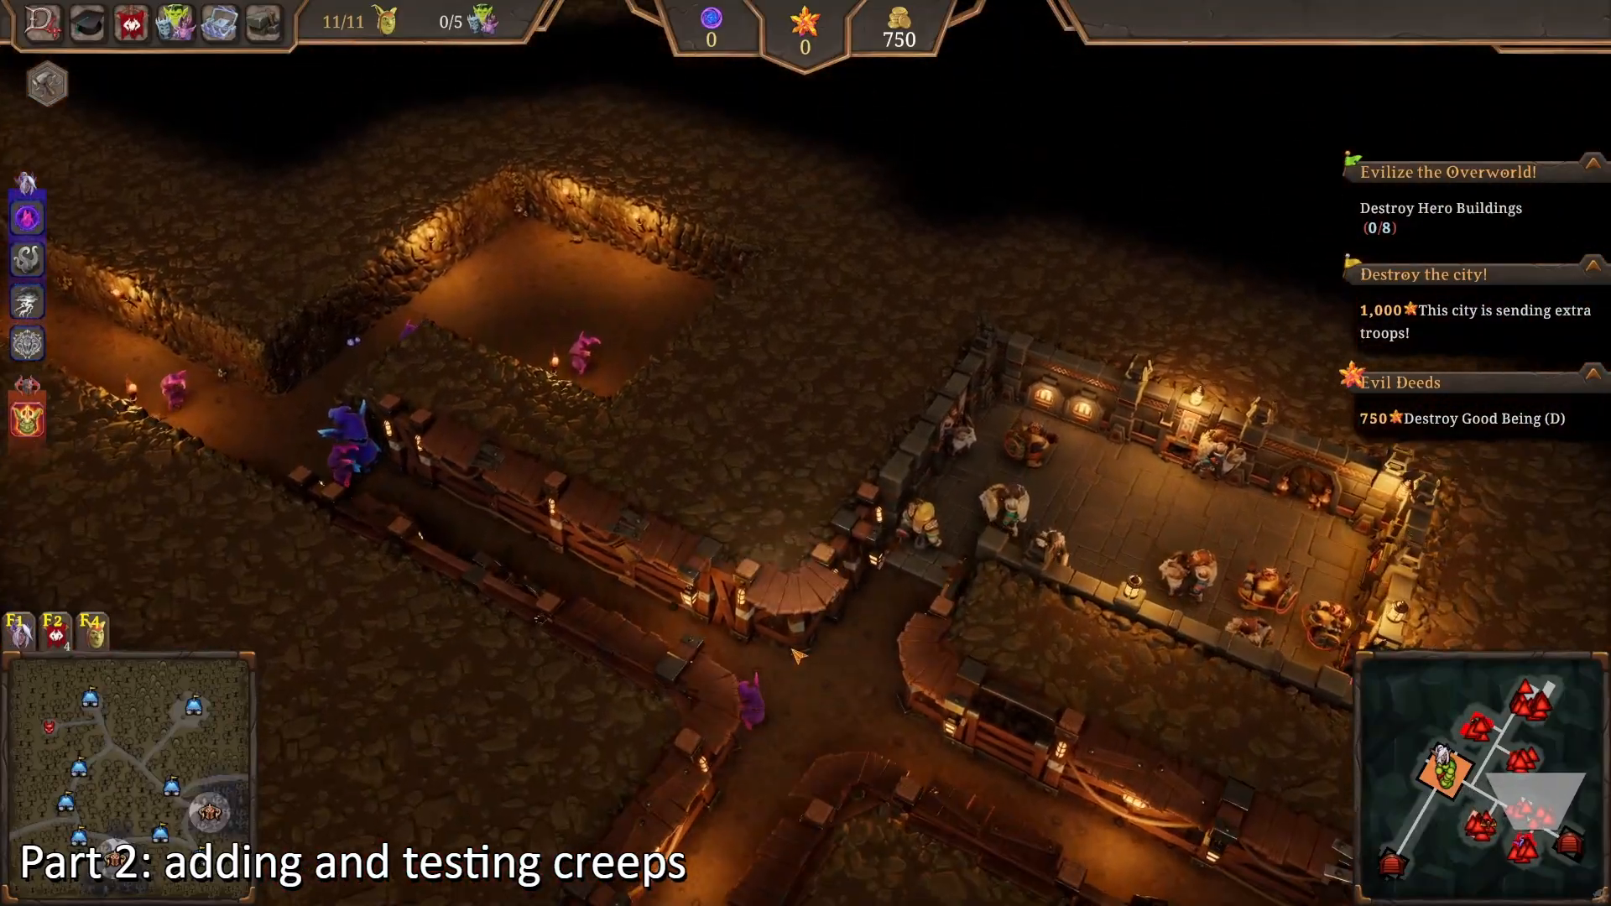
Step: Examine the red crystal creep room and the creep fighting at the nearby corridor junction
key("s")
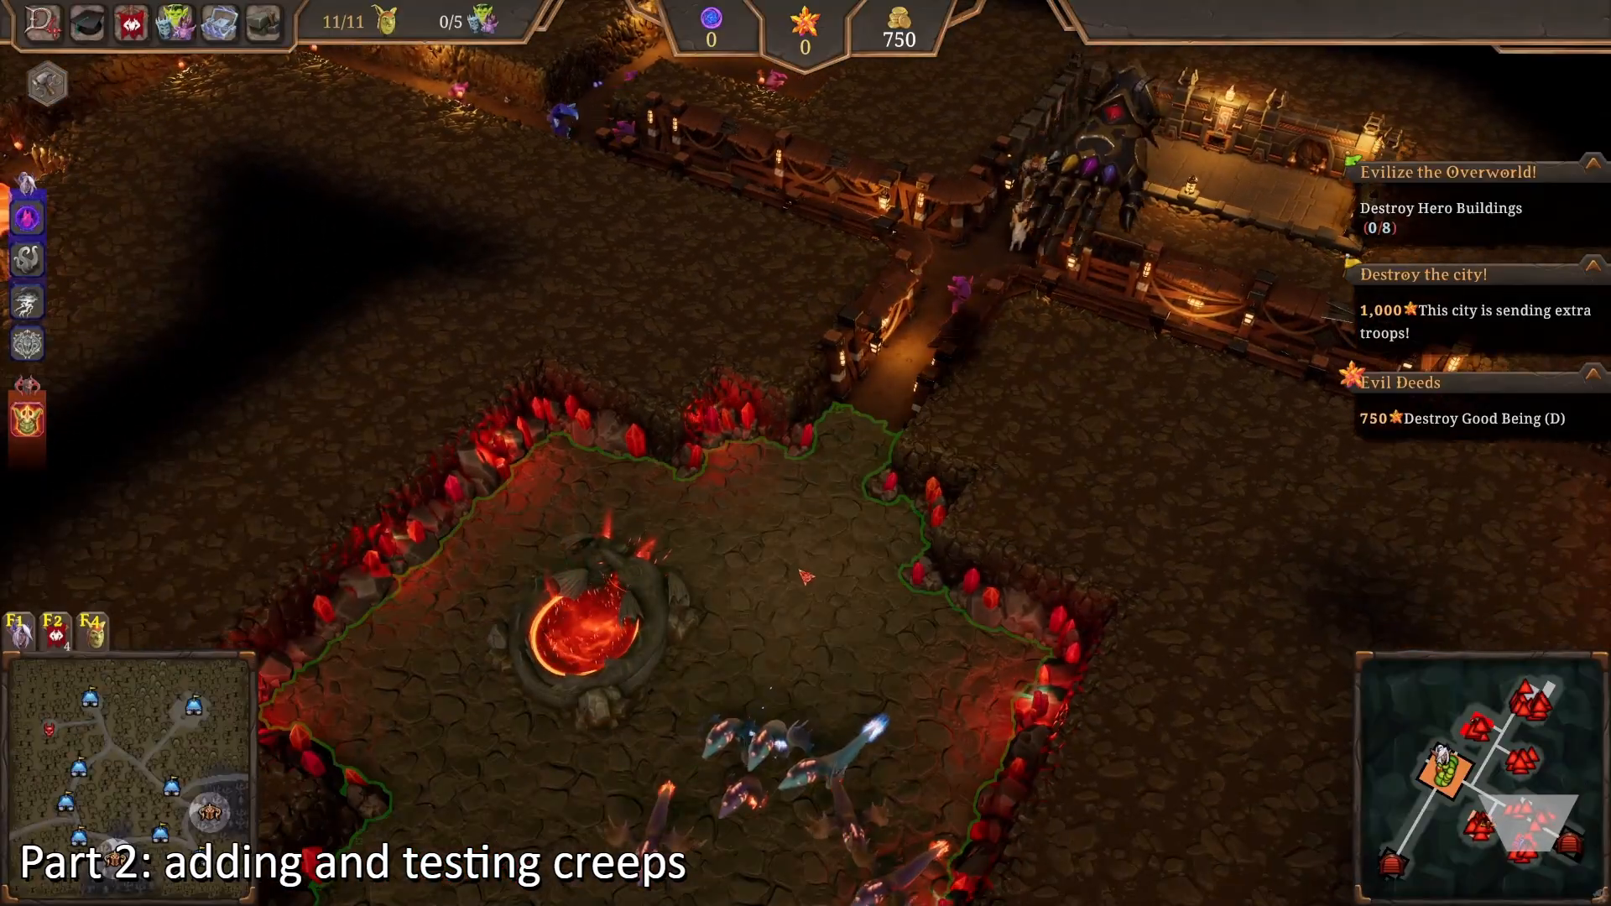
key("w")
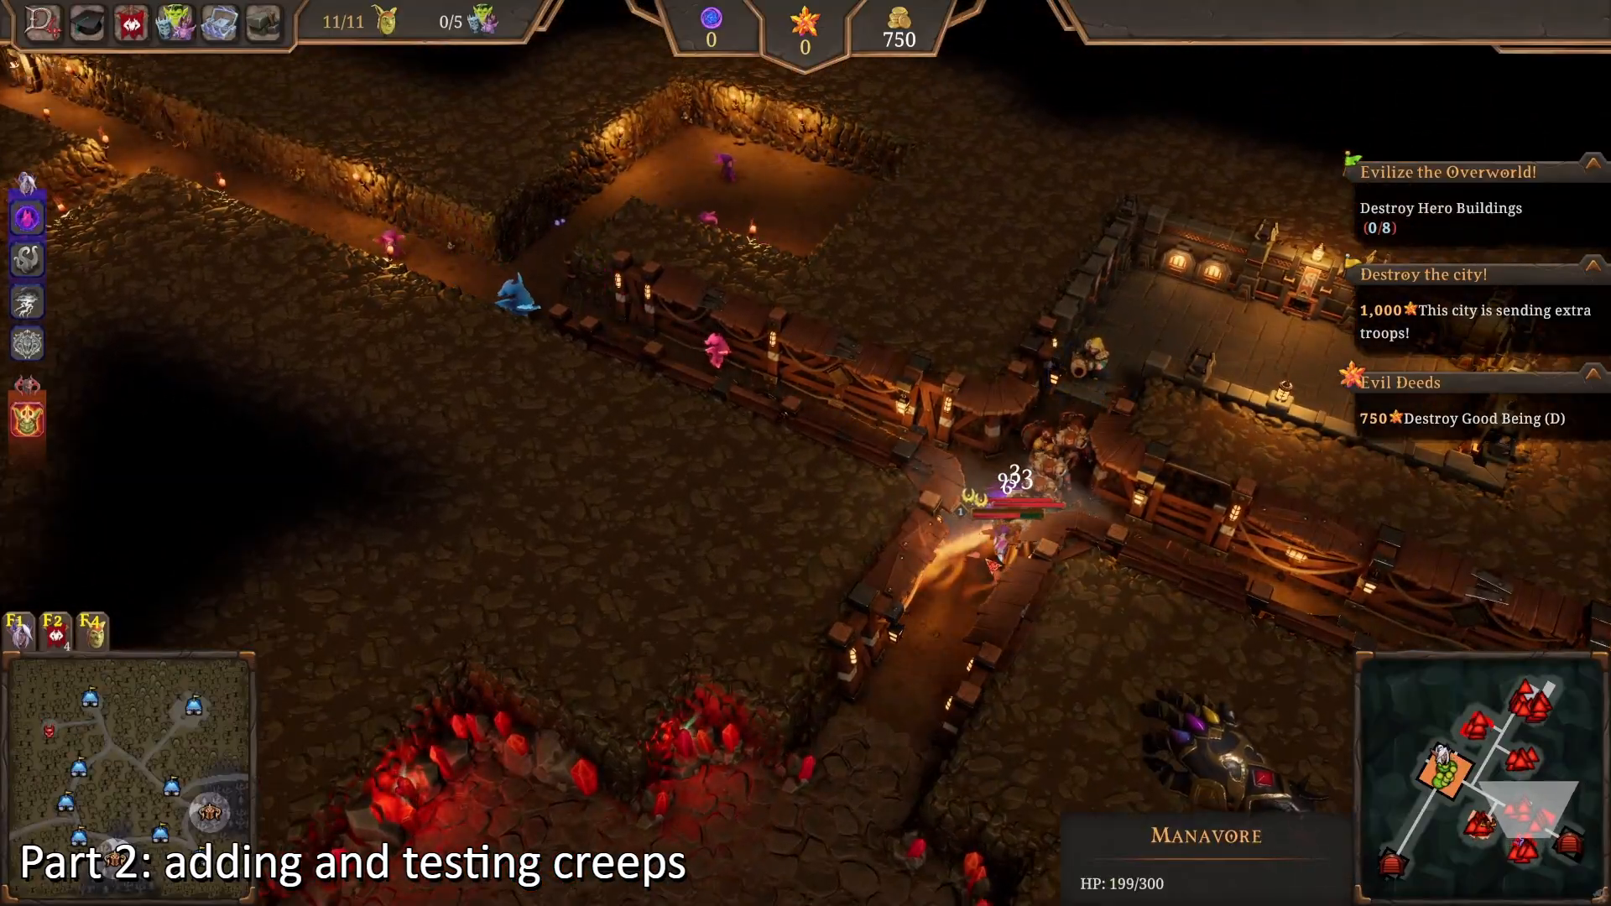
key("s")
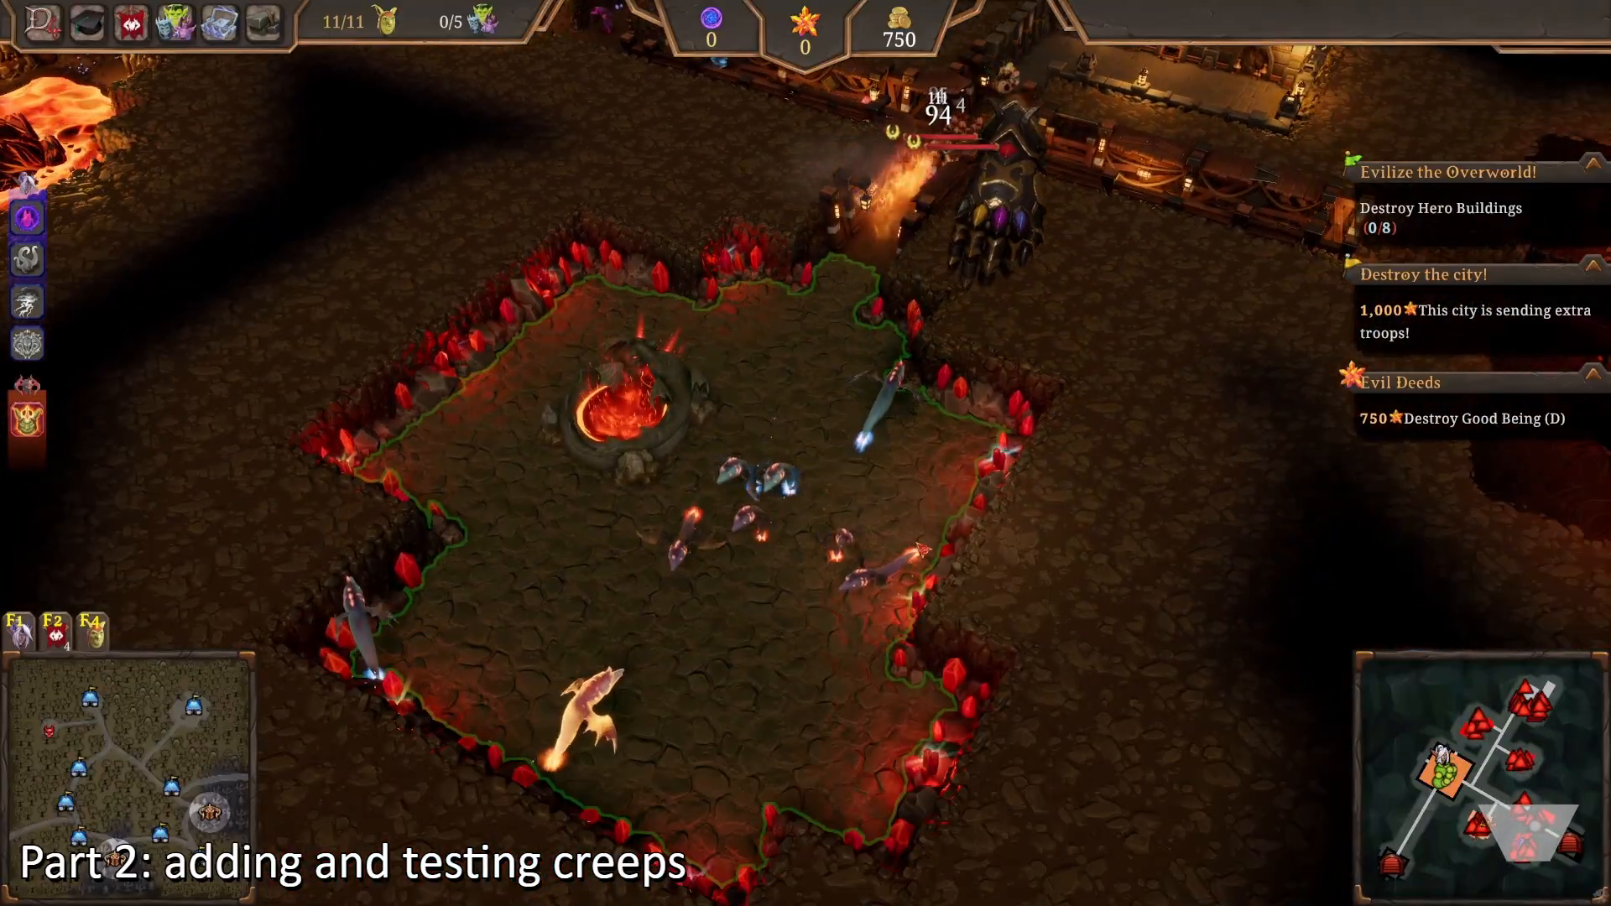
key("w")
key("s")
key("a")
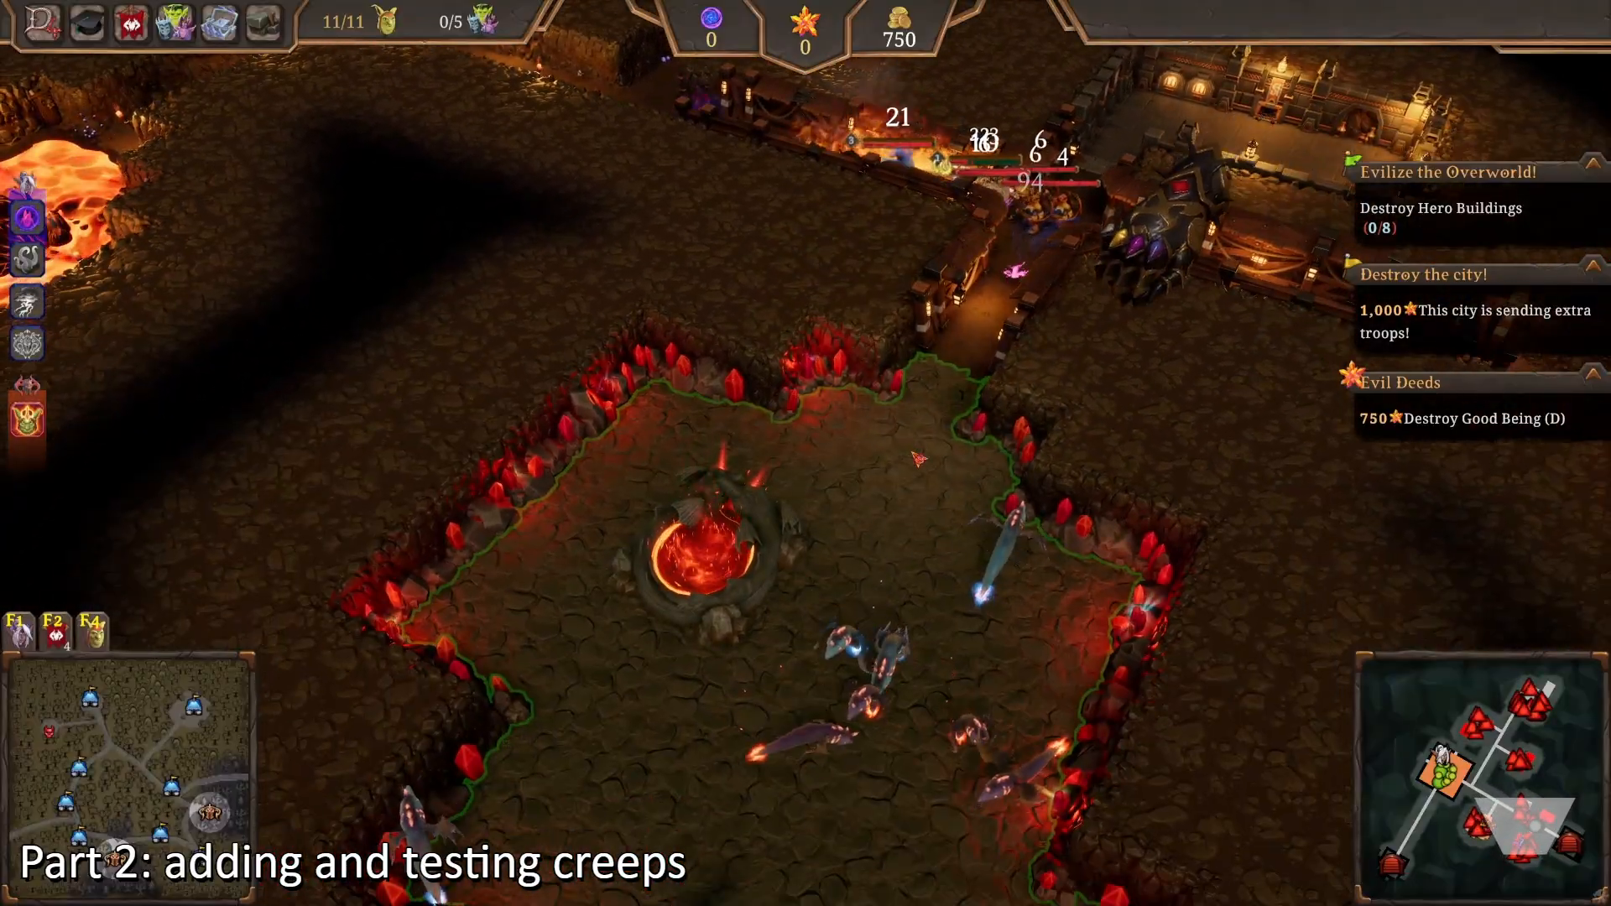
key("s")
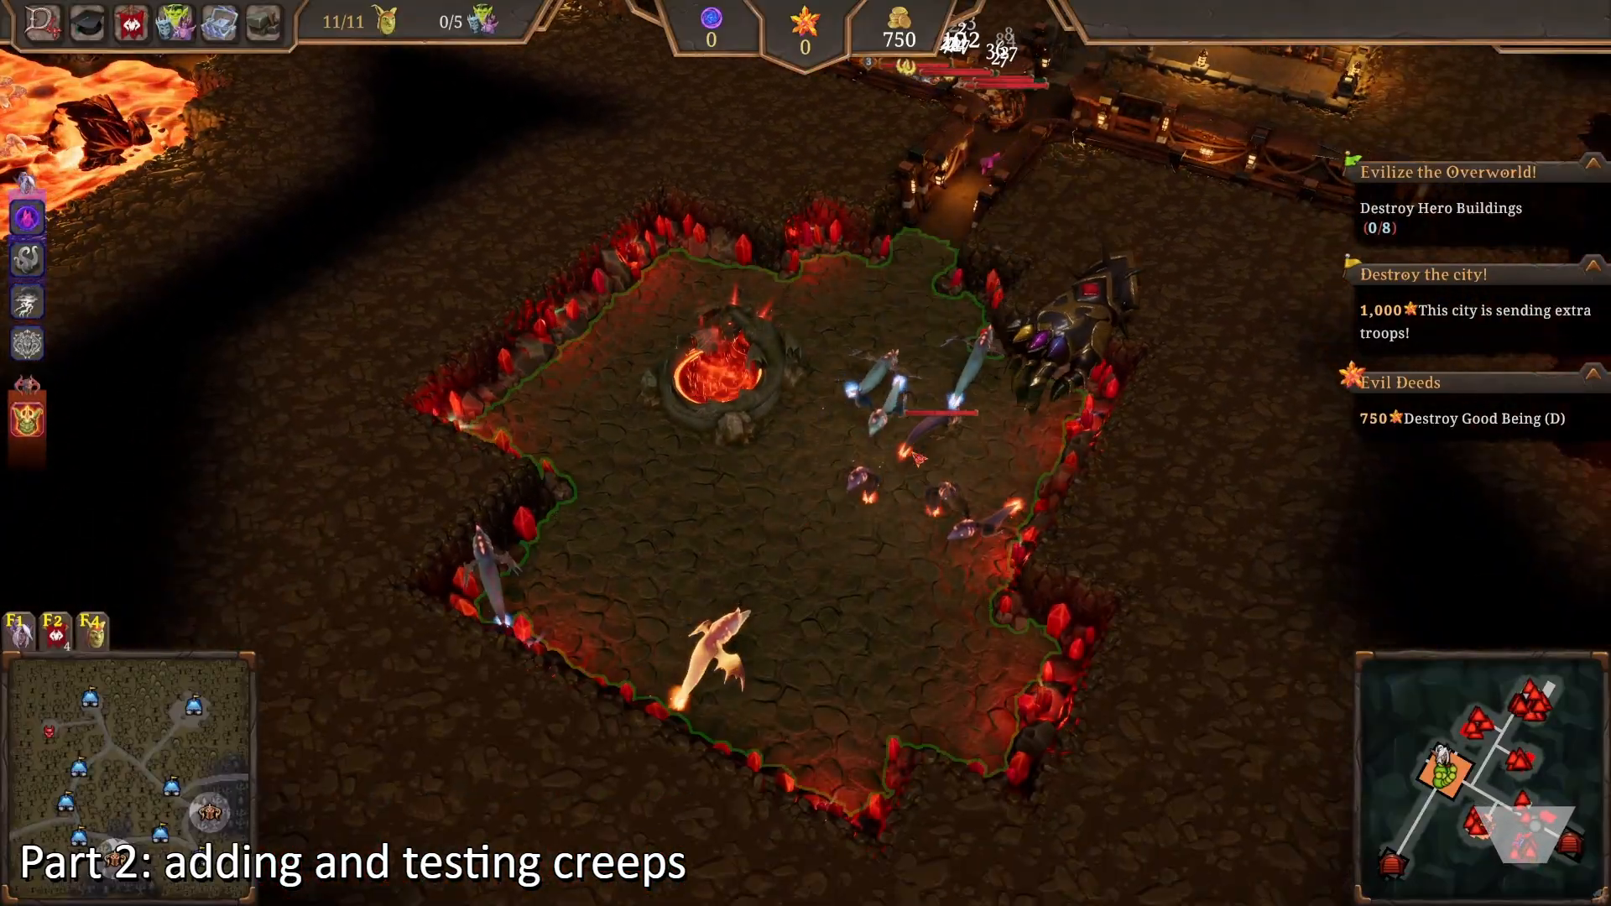
Step: Look over the lava creep room once more and leave the test game for the map editor
key("a")
key("w")
key("w")
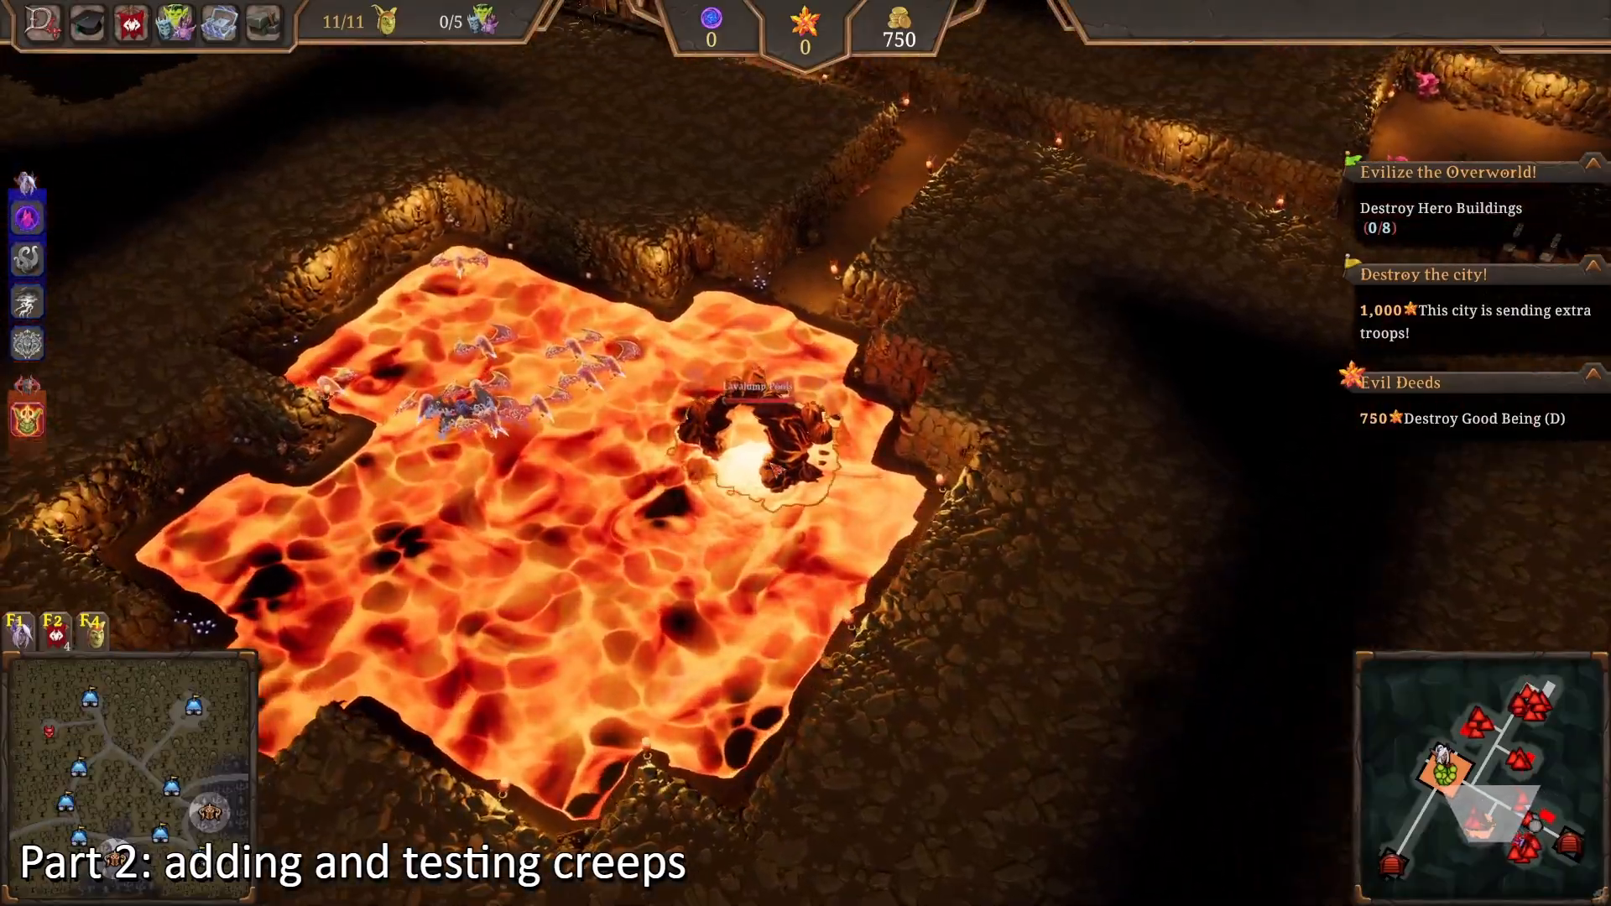
key("w")
key("a")
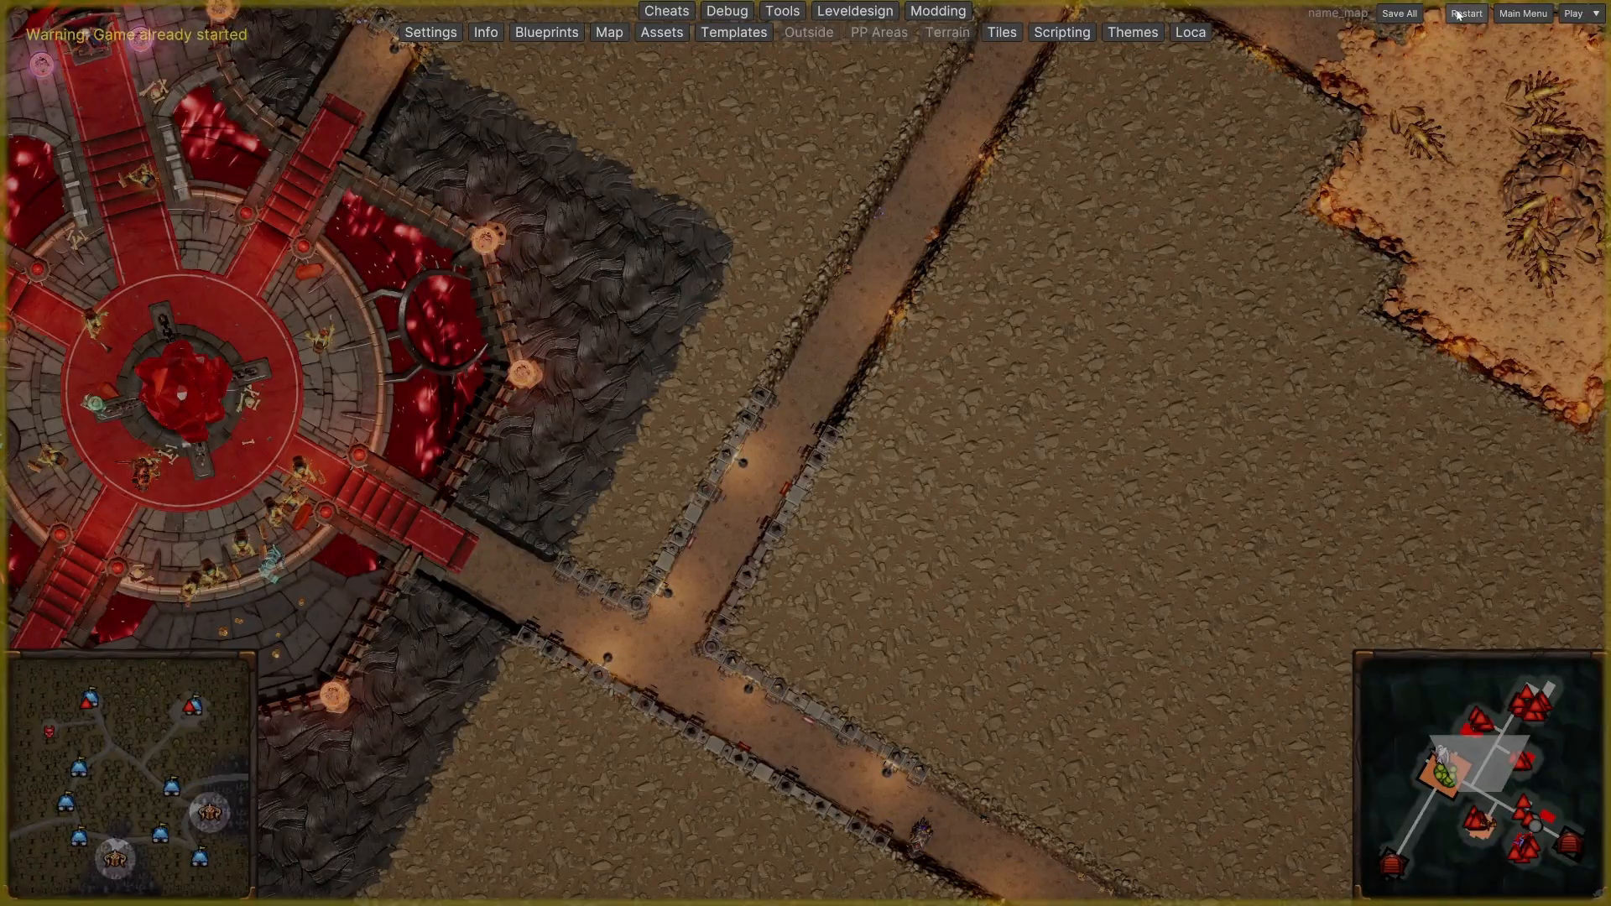
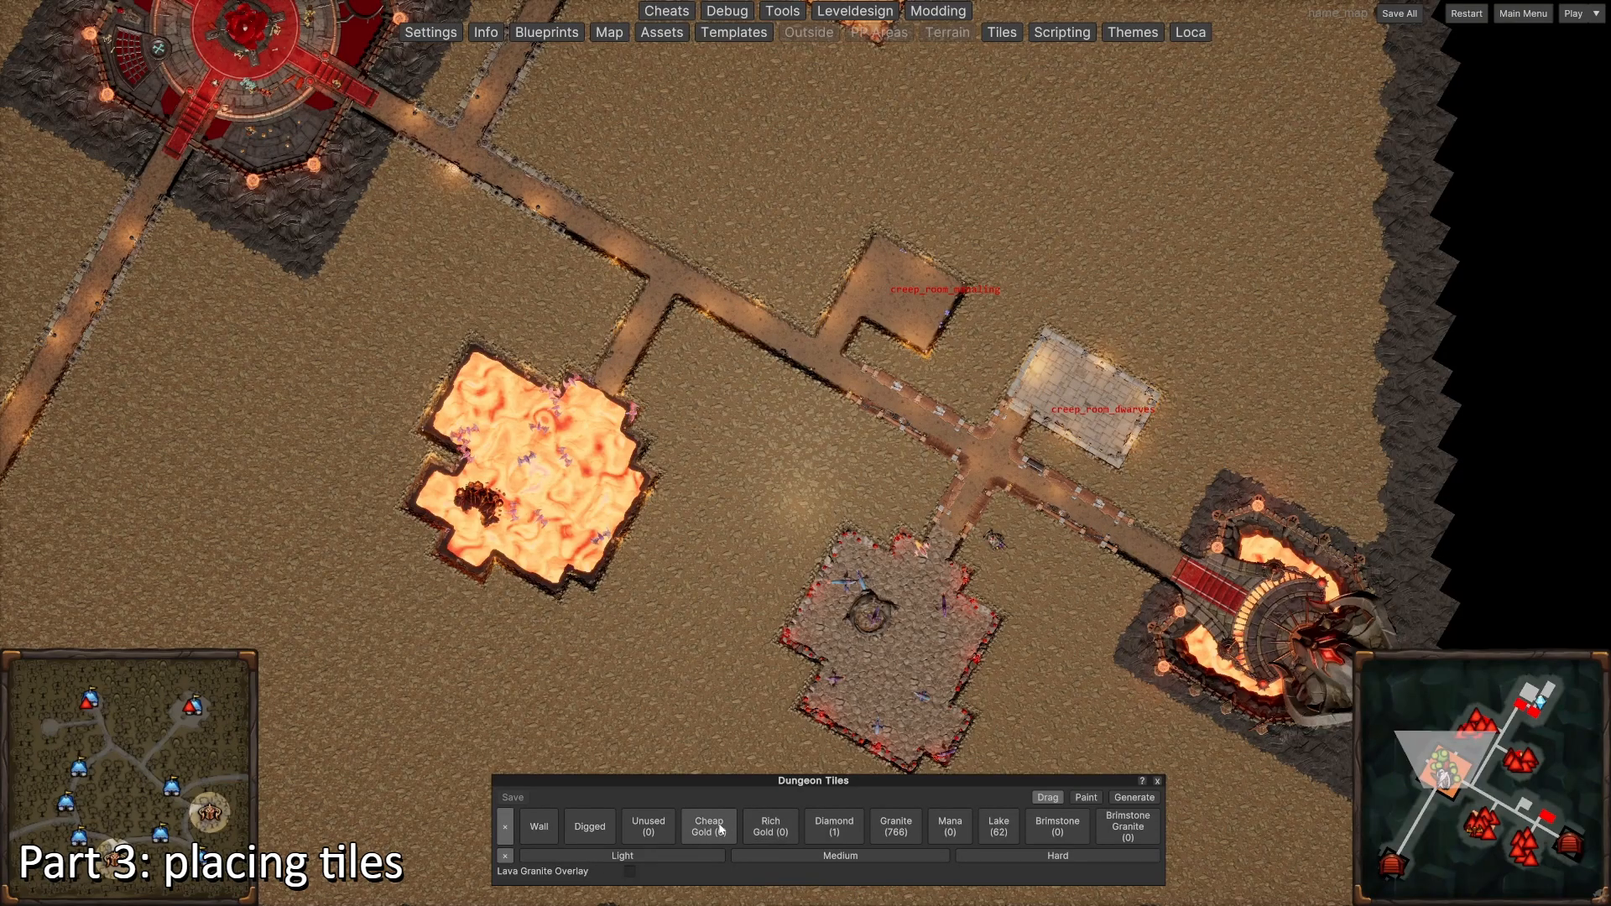
Step: Set the dungeon tile generator's amounts to 200 gold and 50 mana
key("a")
key("w")
key("a")
key("w")
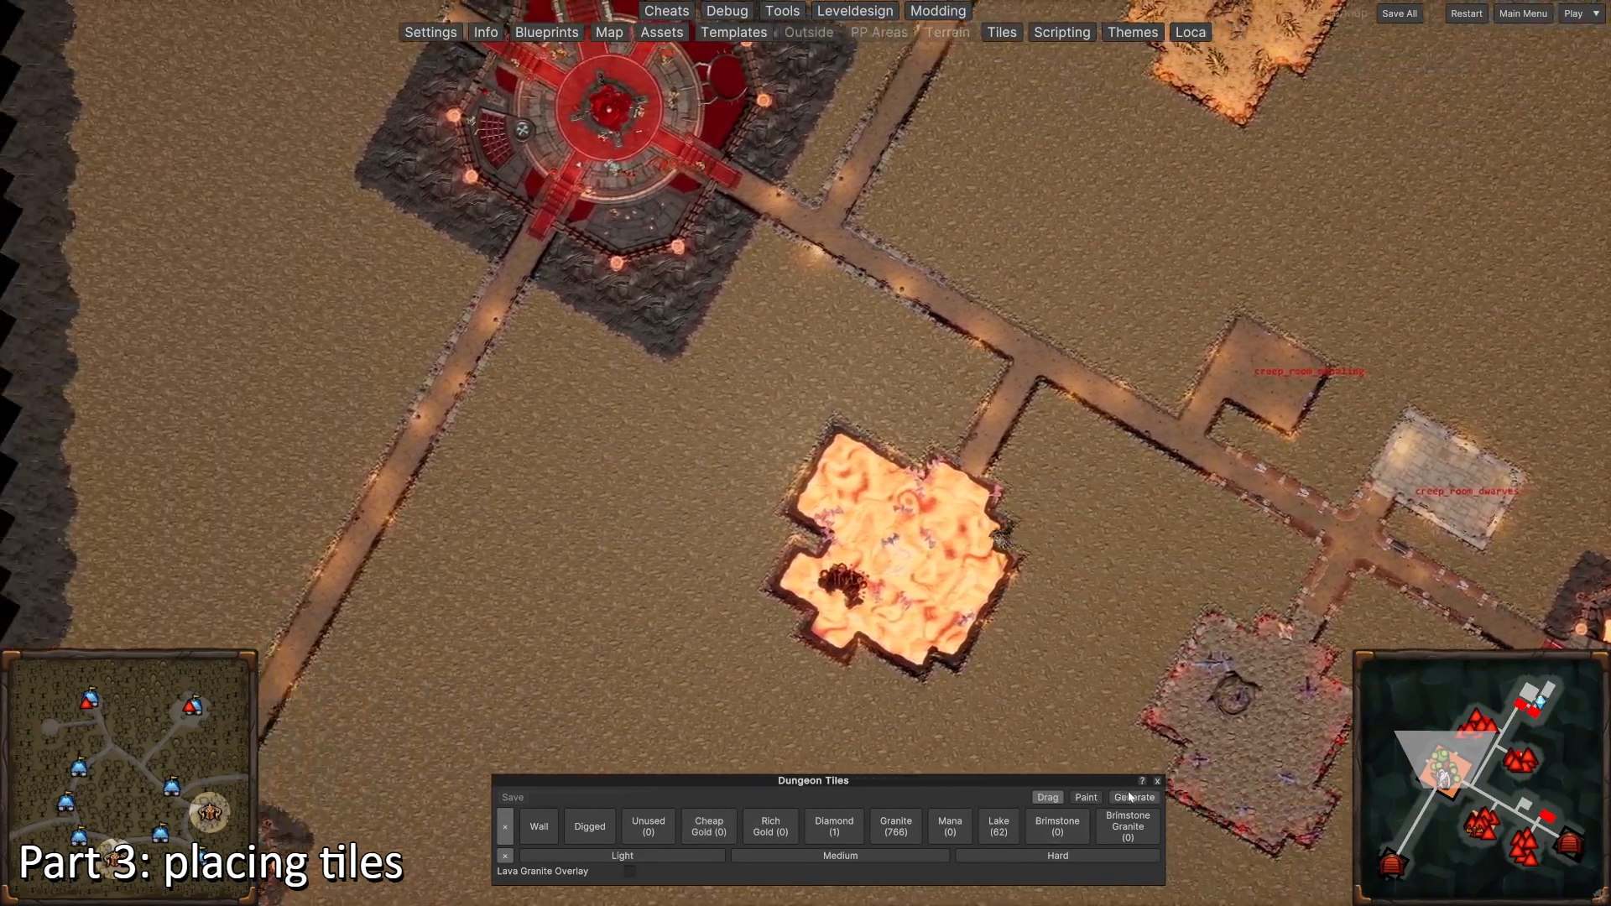
key("s")
key("d")
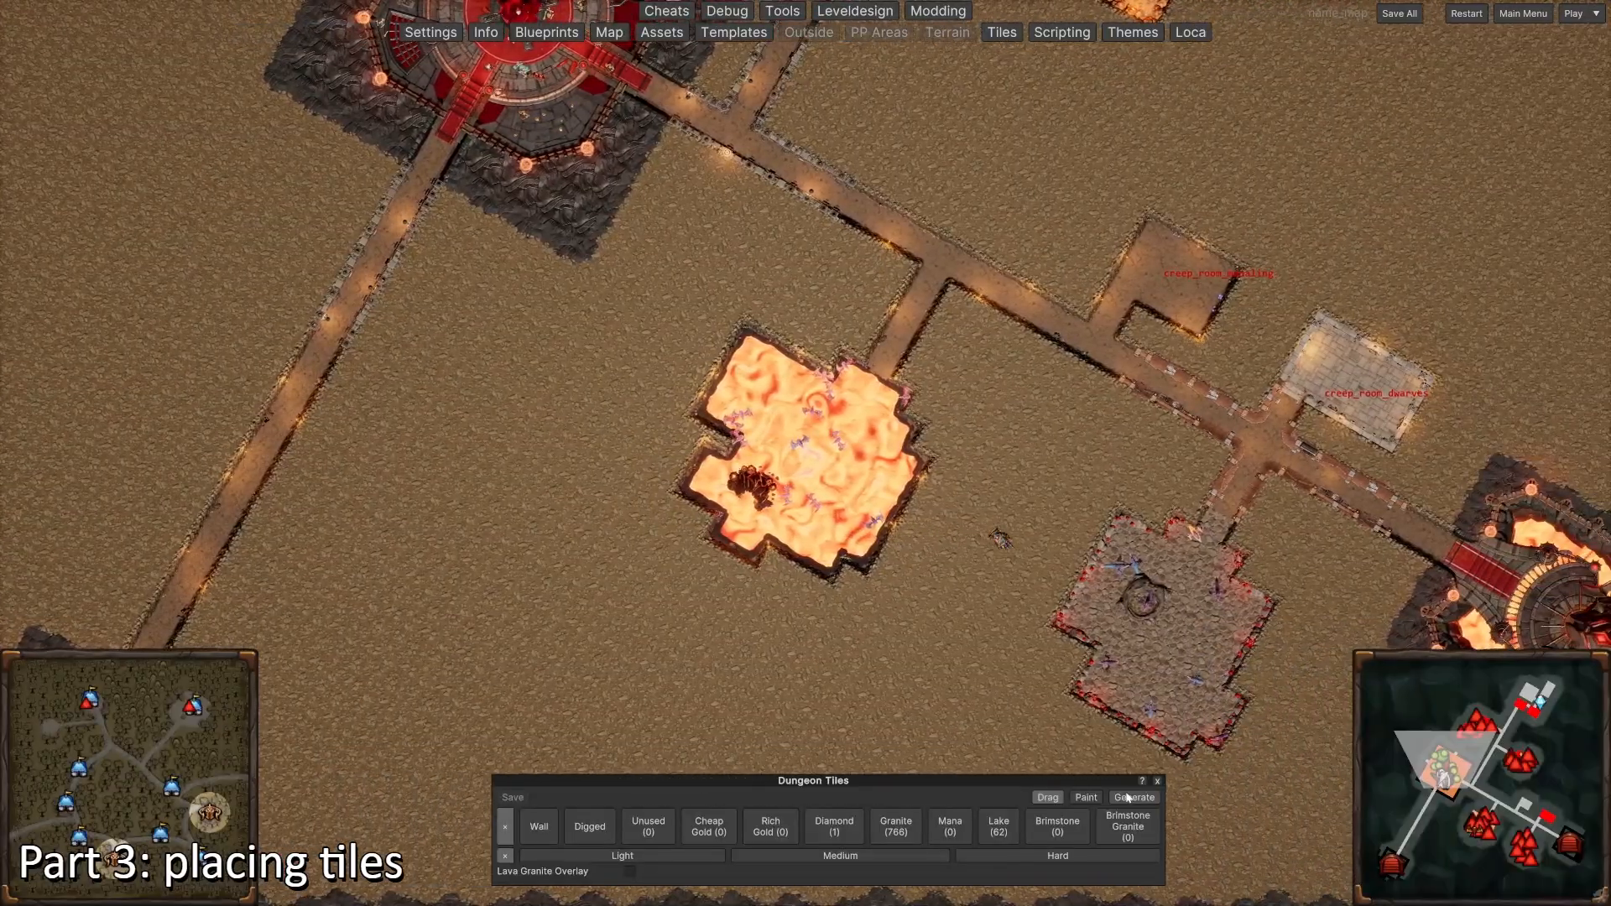
scroll(905, 639, "down", 5)
scroll(350, 418, "down", 2)
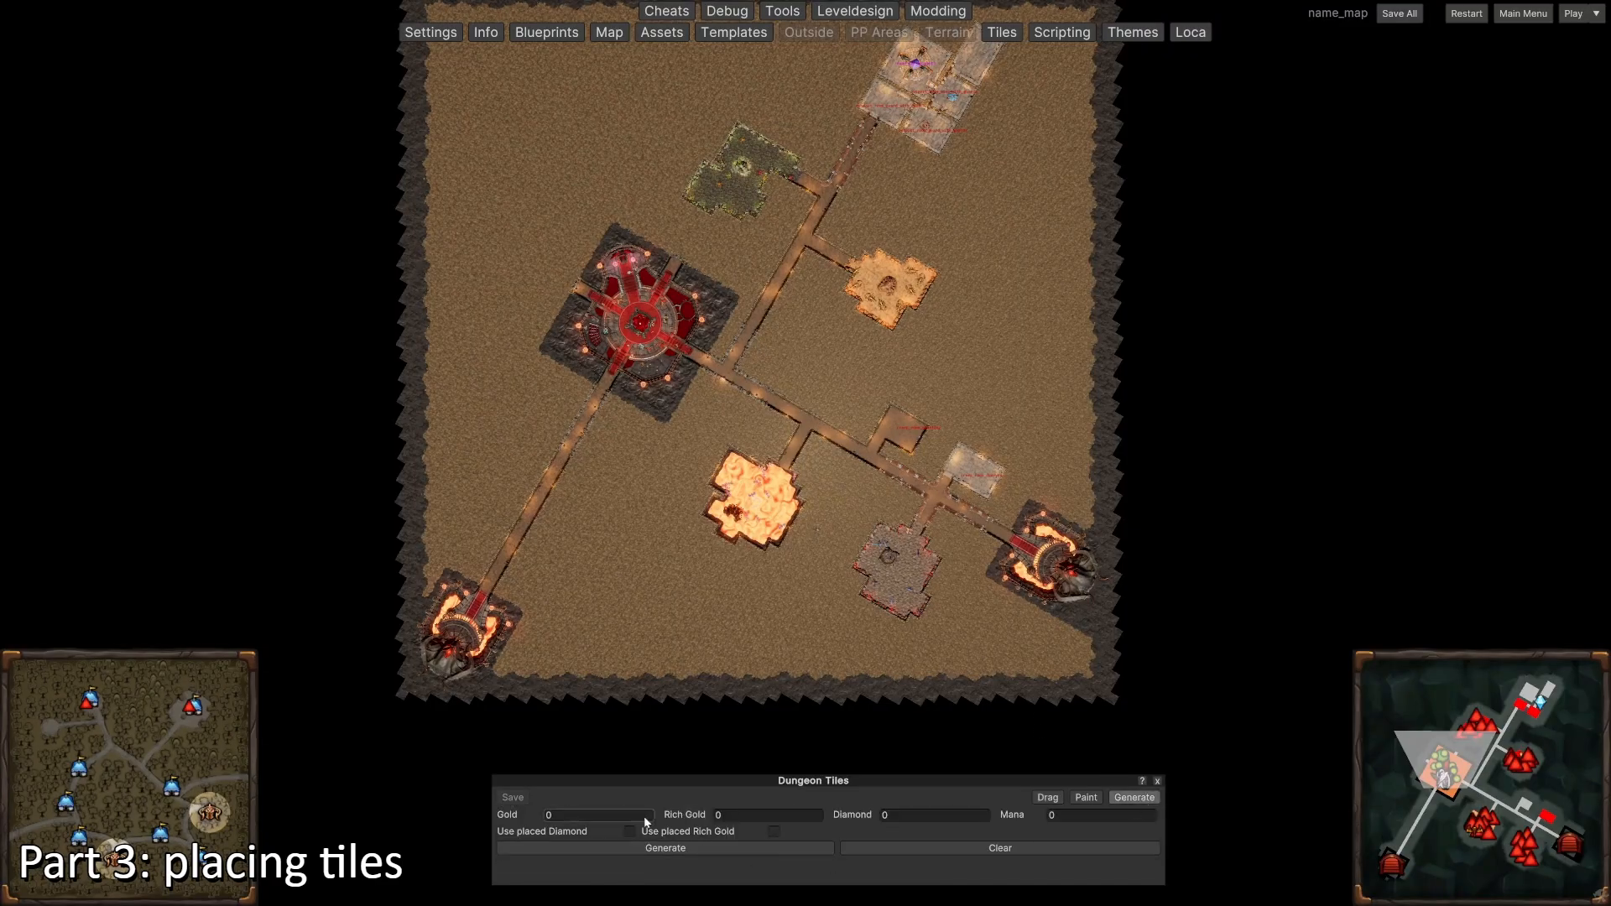
type("200")
key("Tab")
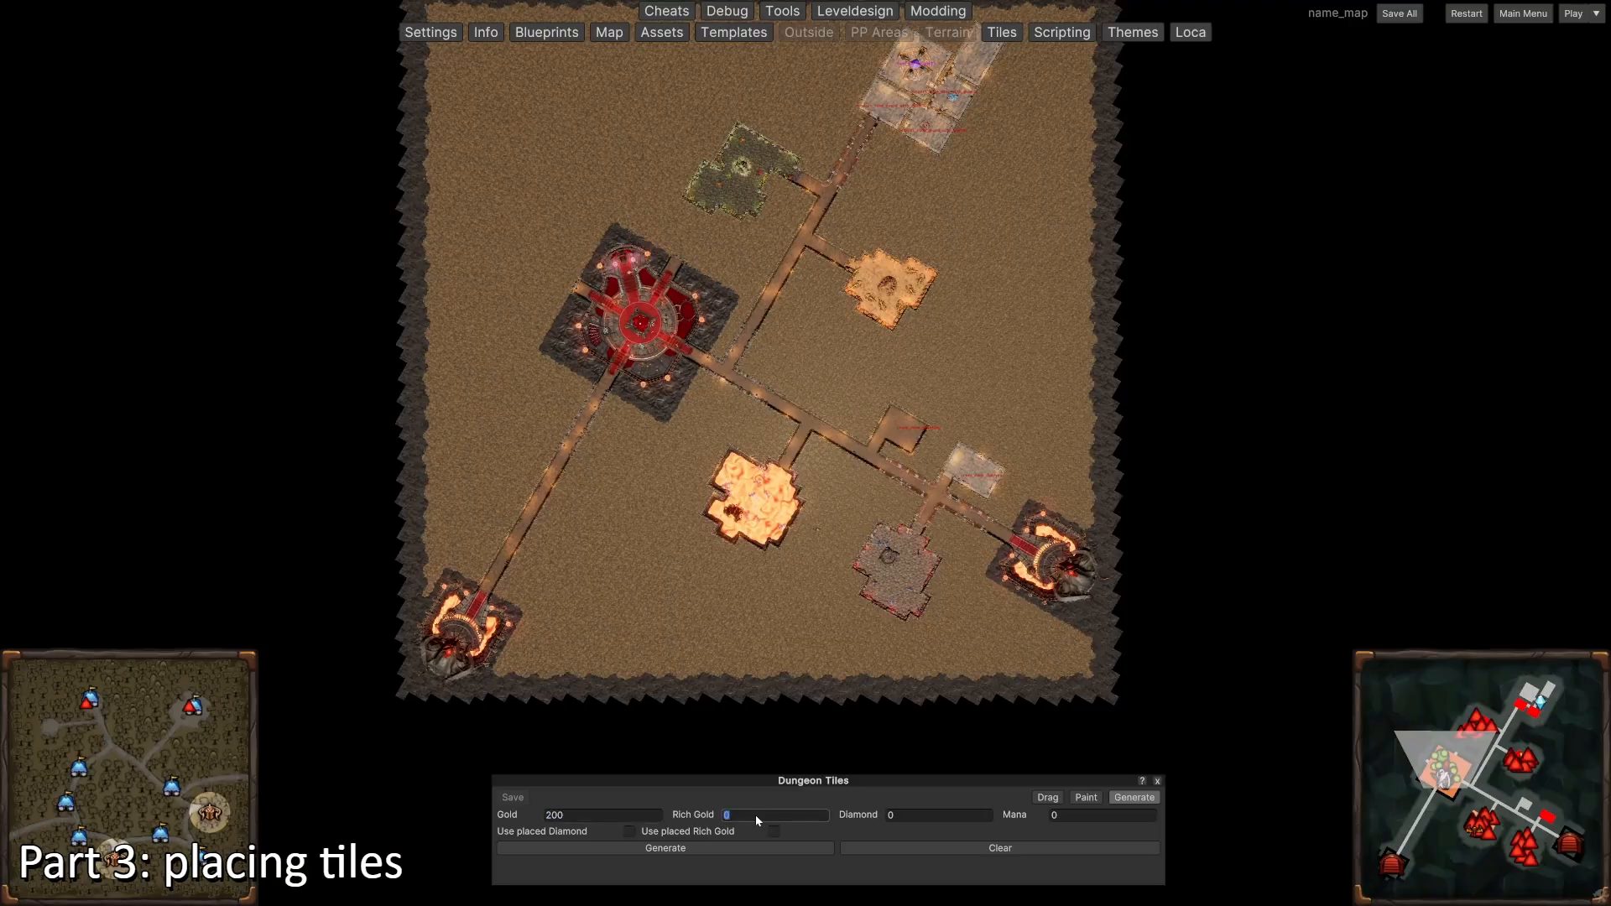
key("Tab")
type("50")
scroll(689, 552, "up", 4)
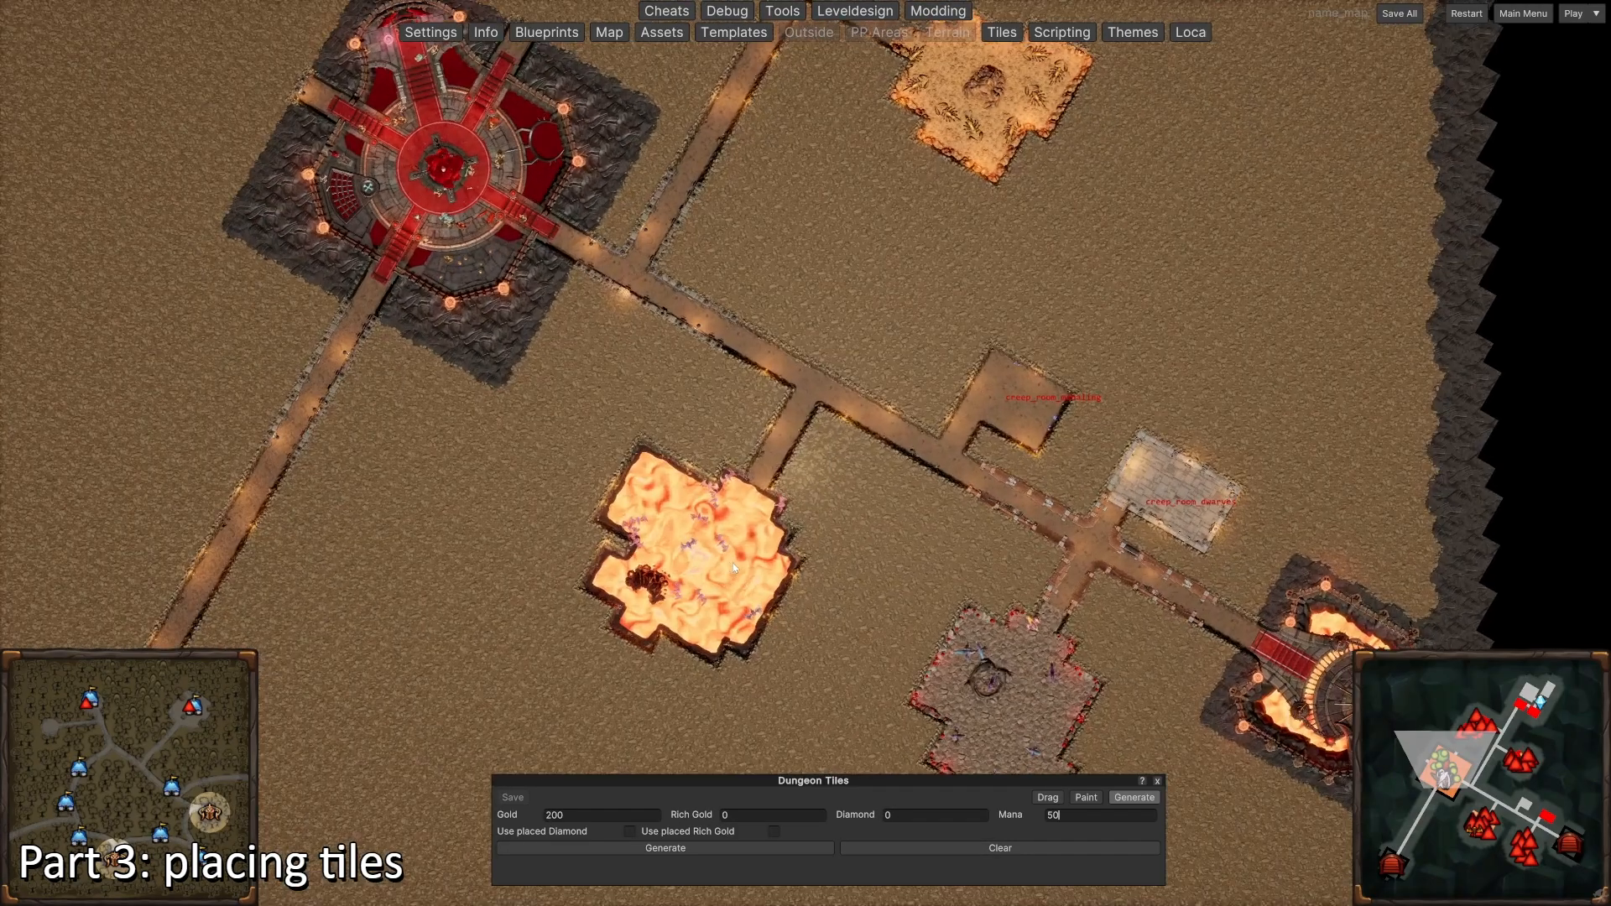
scroll(714, 545, "down", 2)
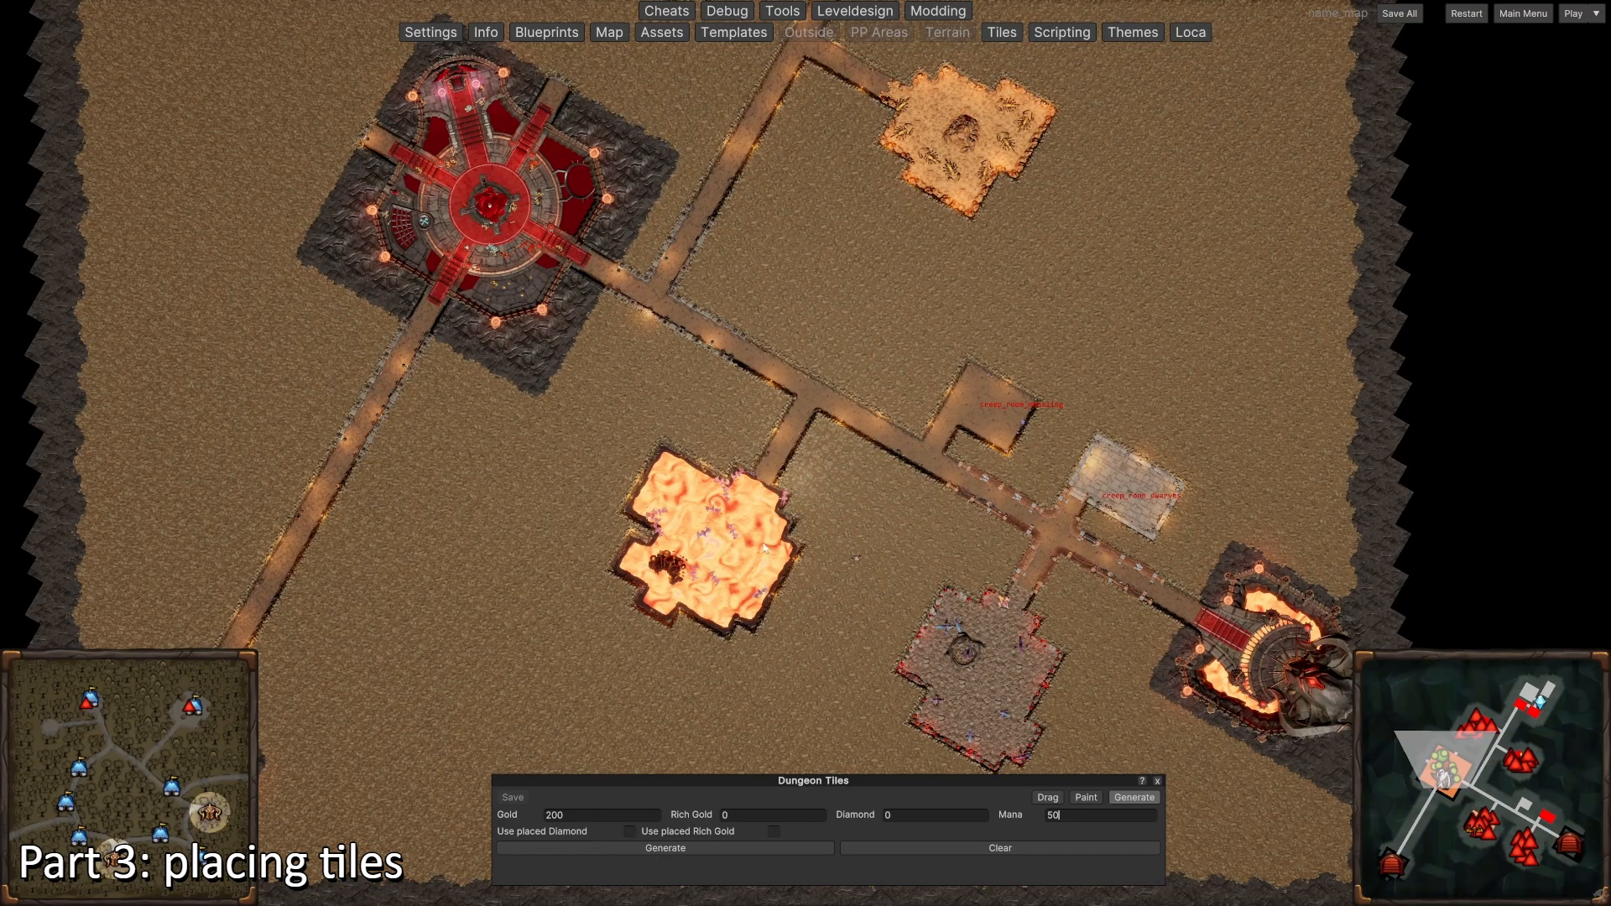
scroll(762, 547, "down", 3)
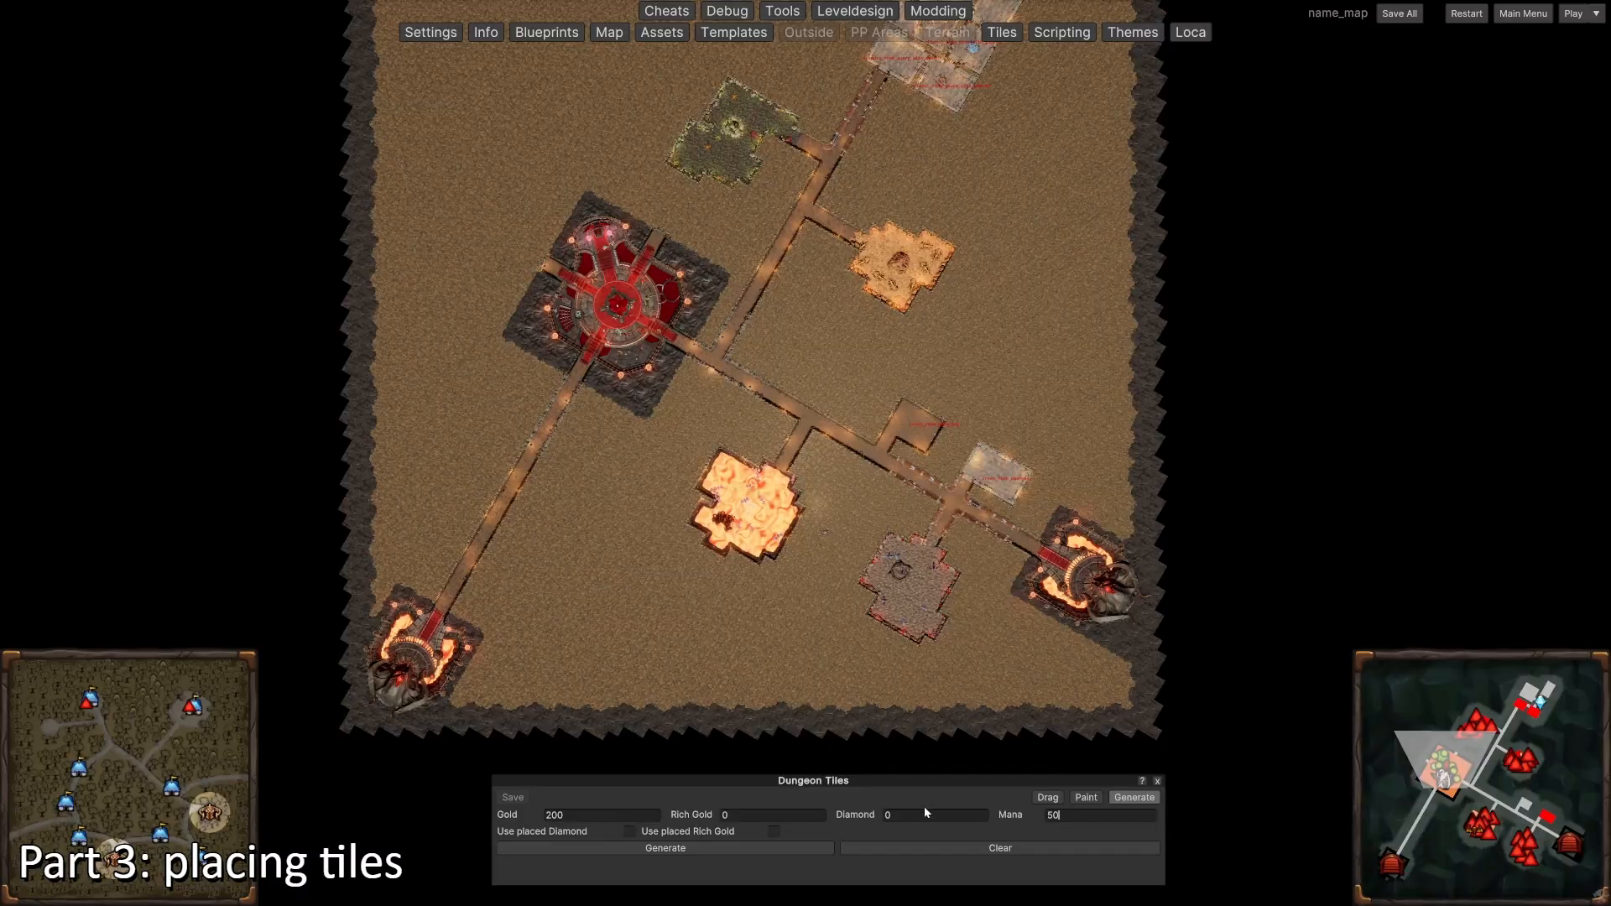
Step: Clear the gold and mana amounts in the dungeon tile generator
left_click(638, 814)
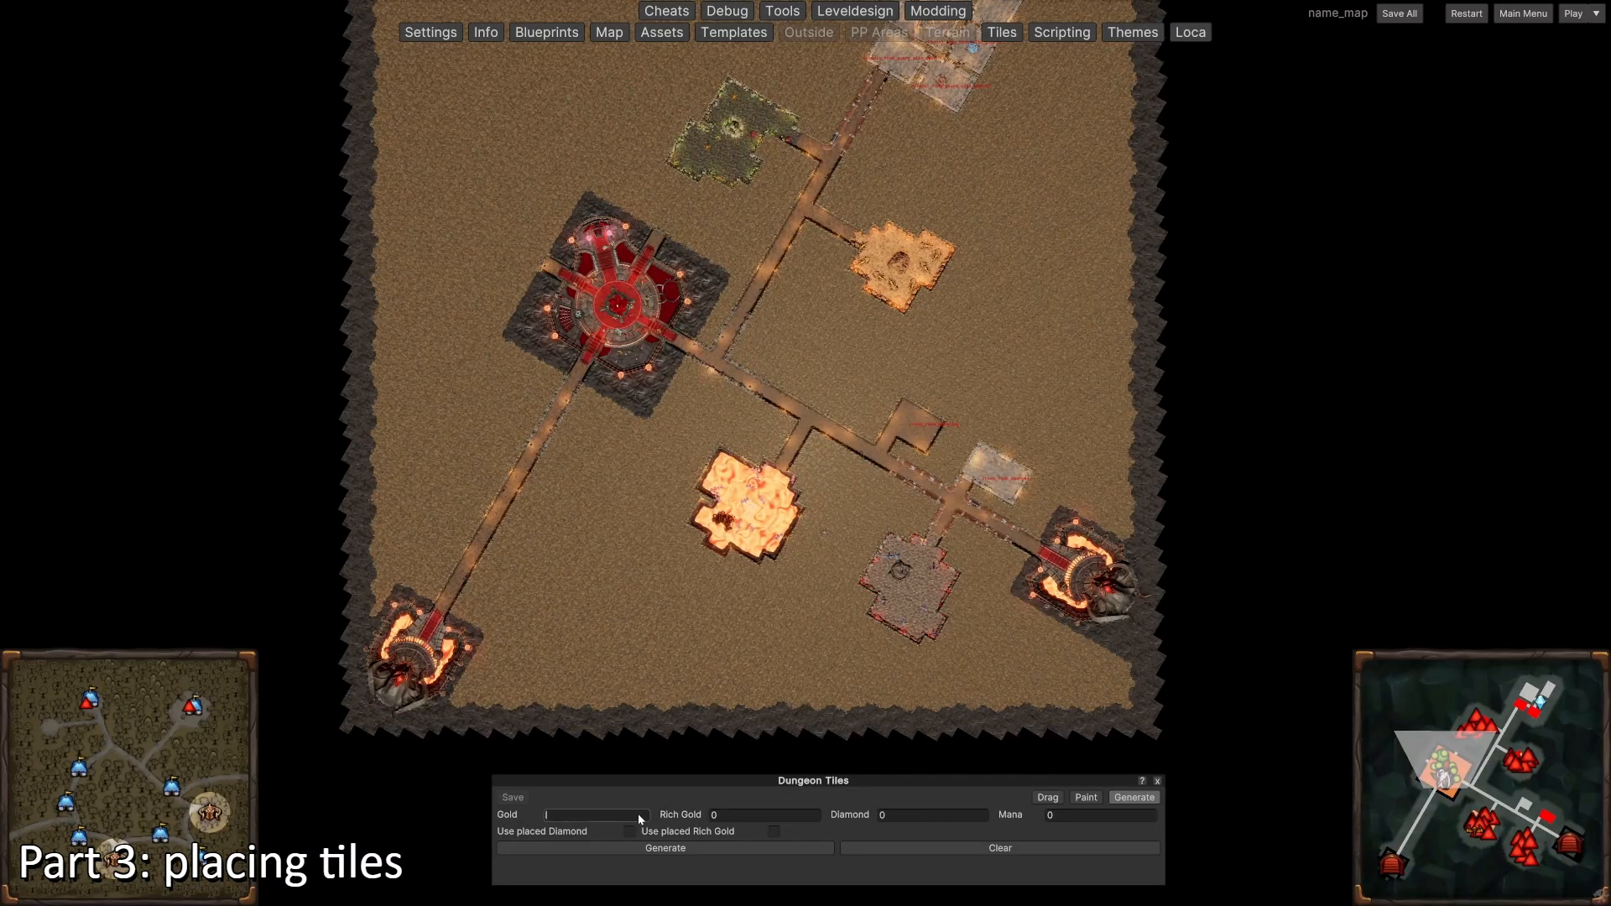
key("BackSpace")
key("BackSpace")
key("BackSpace")
Step: Paint scattered cheap gold patches by hand between the lava creep room and the long corridor to the southwestern gate
left_click(1047, 798)
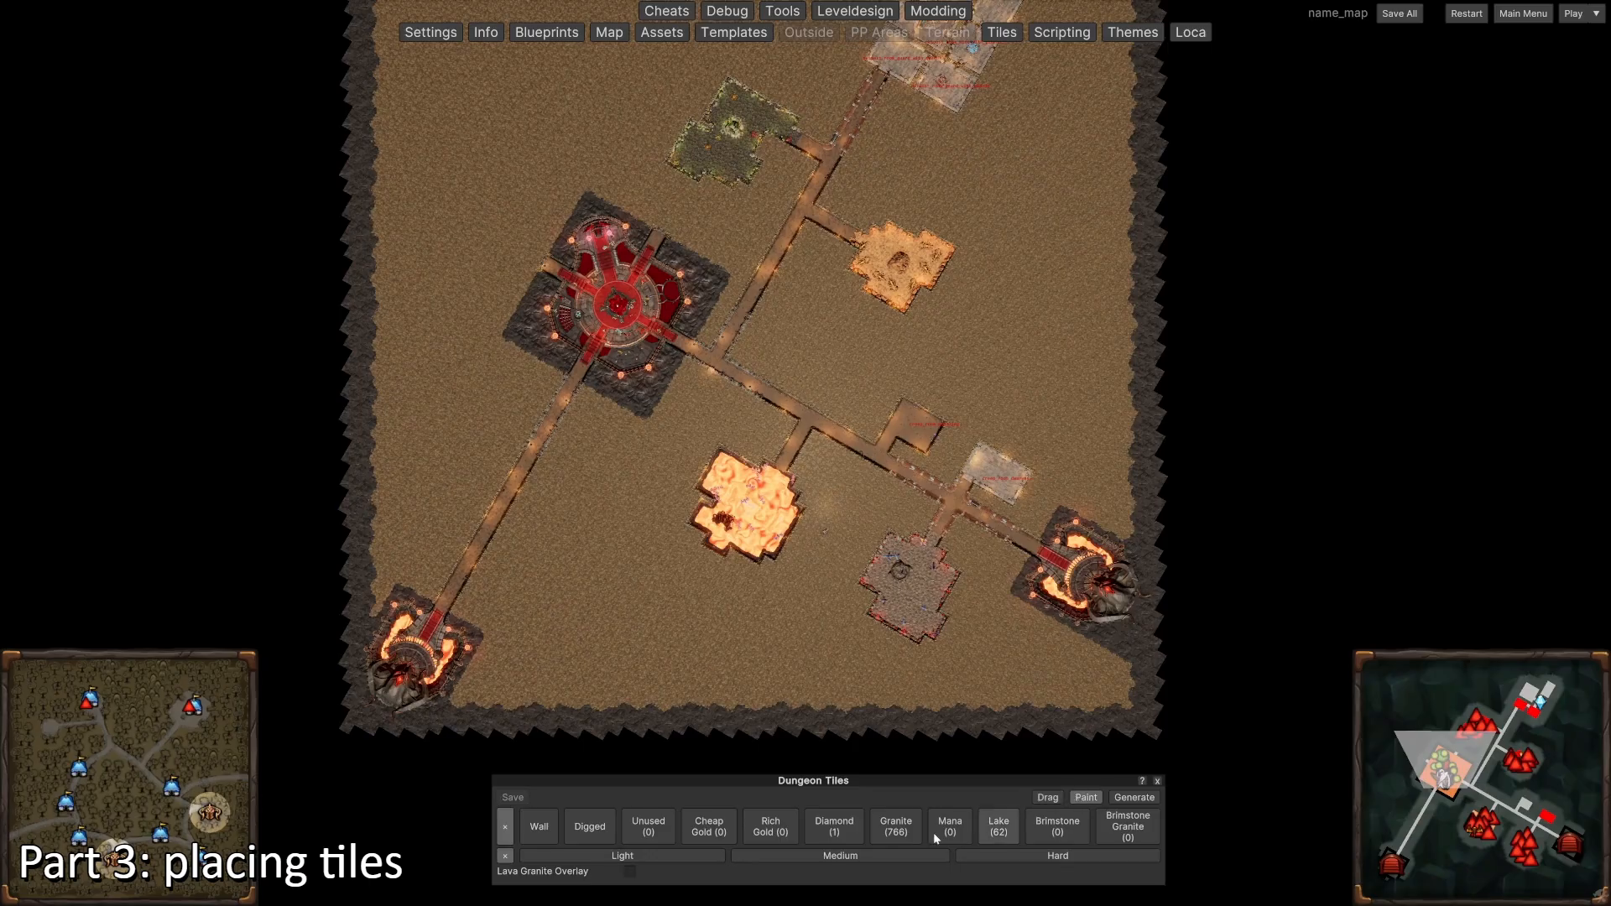
scroll(805, 655, "up", 5)
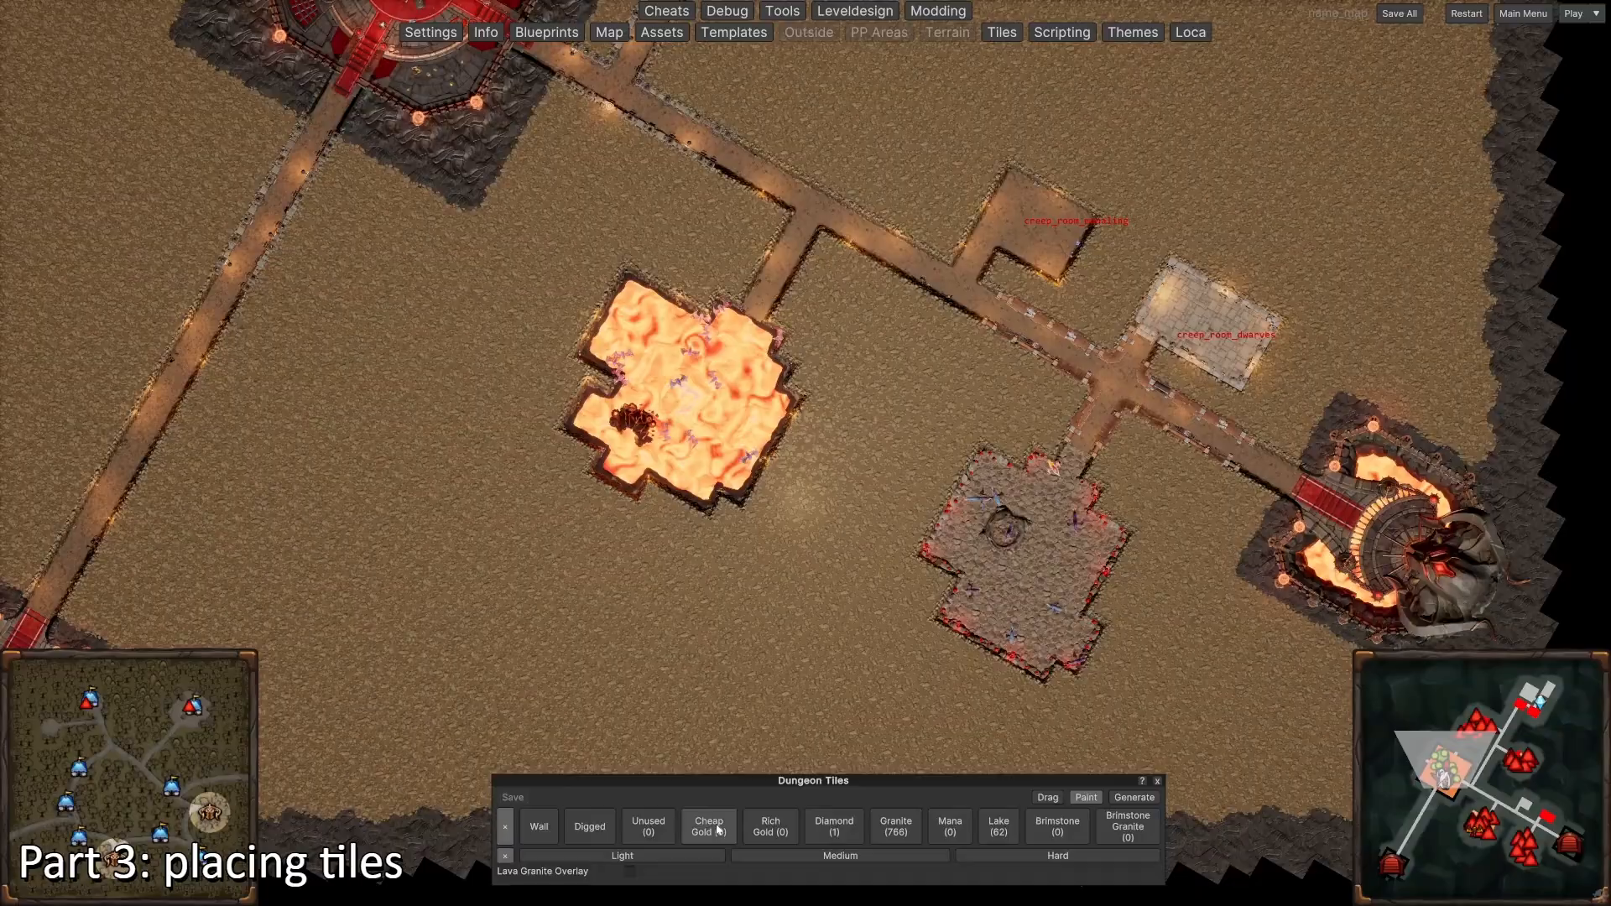
left_click(1073, 800)
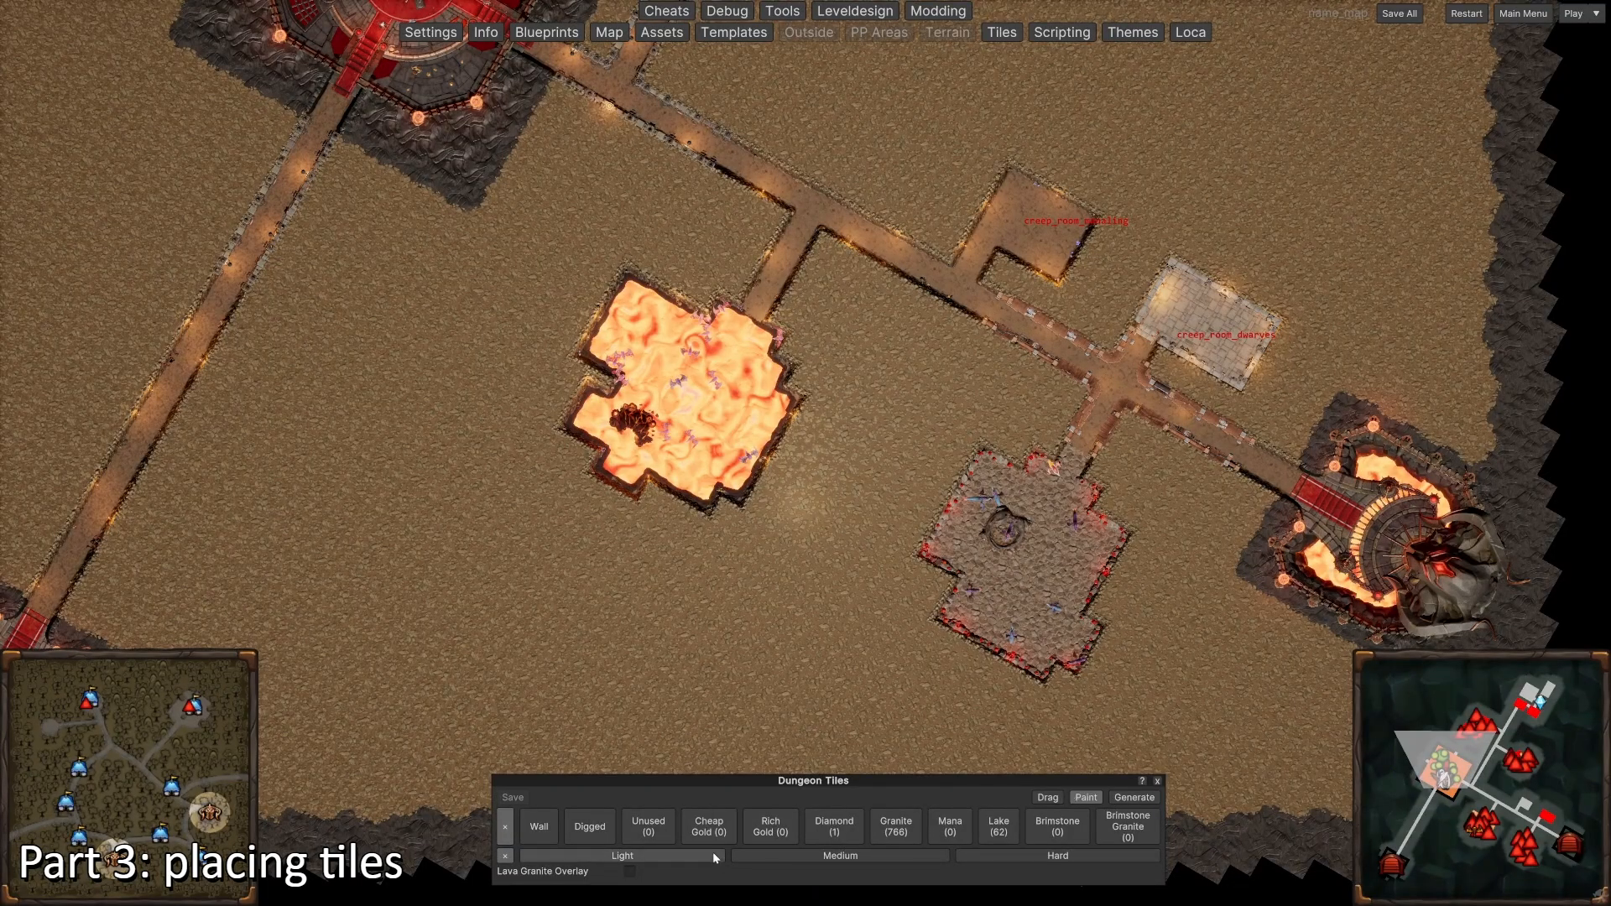
left_click(712, 831)
key("a")
key("w")
scroll(640, 399, "up", 1)
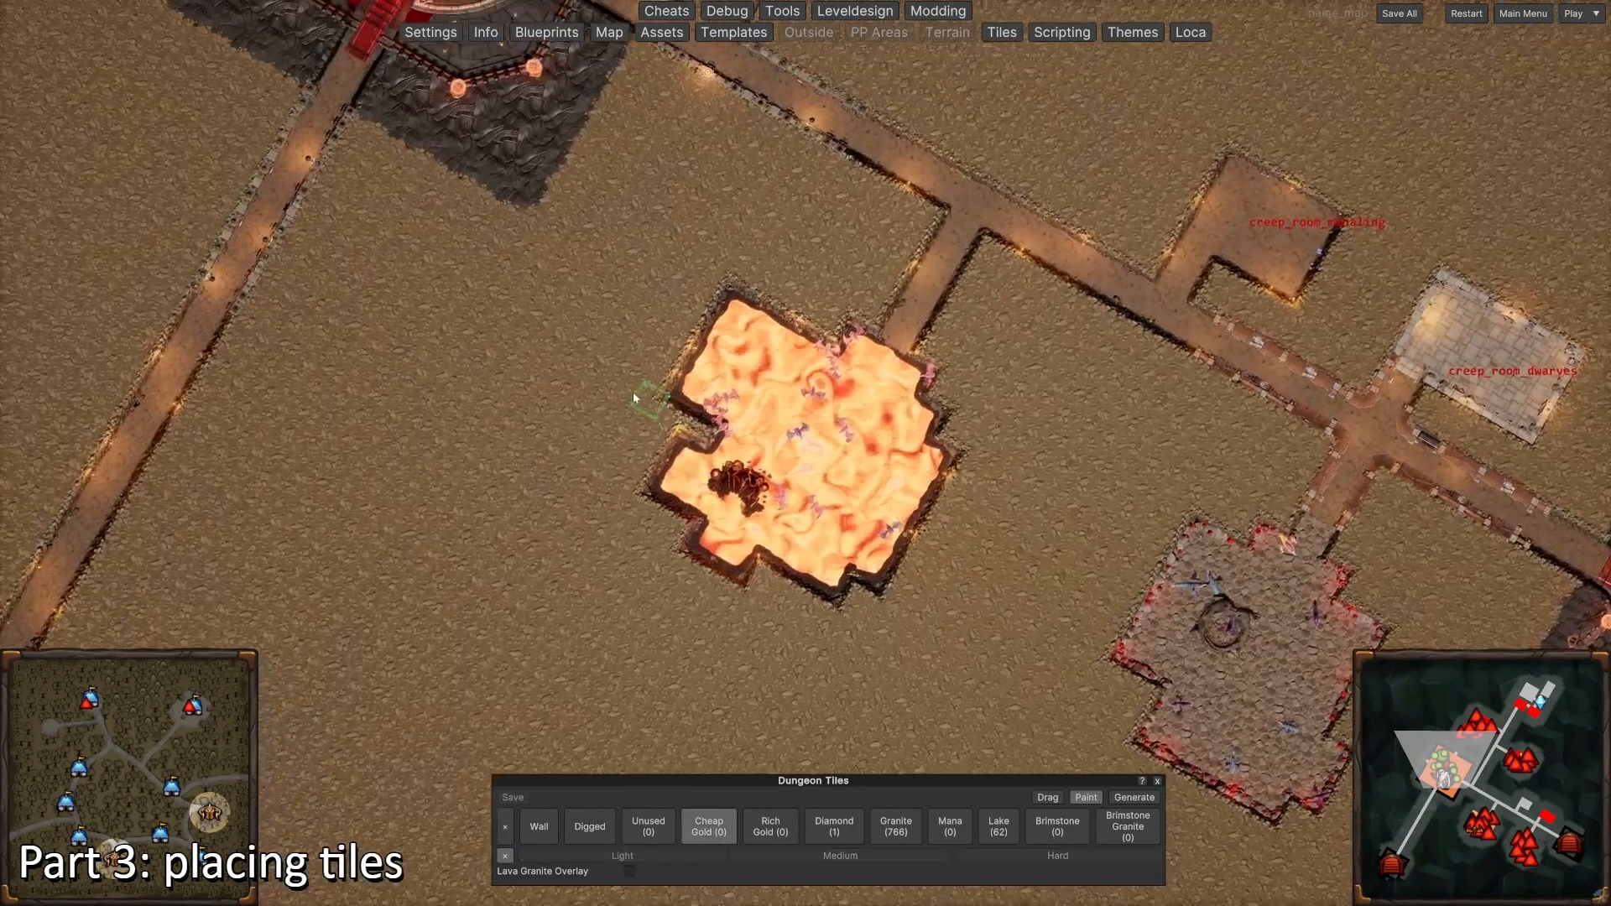
scroll(755, 336, "down", 1)
mouse_move(824, 297)
left_mouse_down()
mouse_move(848, 282)
mouse_move(713, 364)
mouse_move(512, 411)
mouse_move(666, 641)
mouse_move(587, 629)
left_mouse_up()
key("s")
scroll(588, 629, "down", 2)
key("s")
mouse_move(558, 474)
left_mouse_down()
mouse_move(520, 495)
mouse_move(480, 483)
left_mouse_up()
left_click_drag(484, 515, 489, 545)
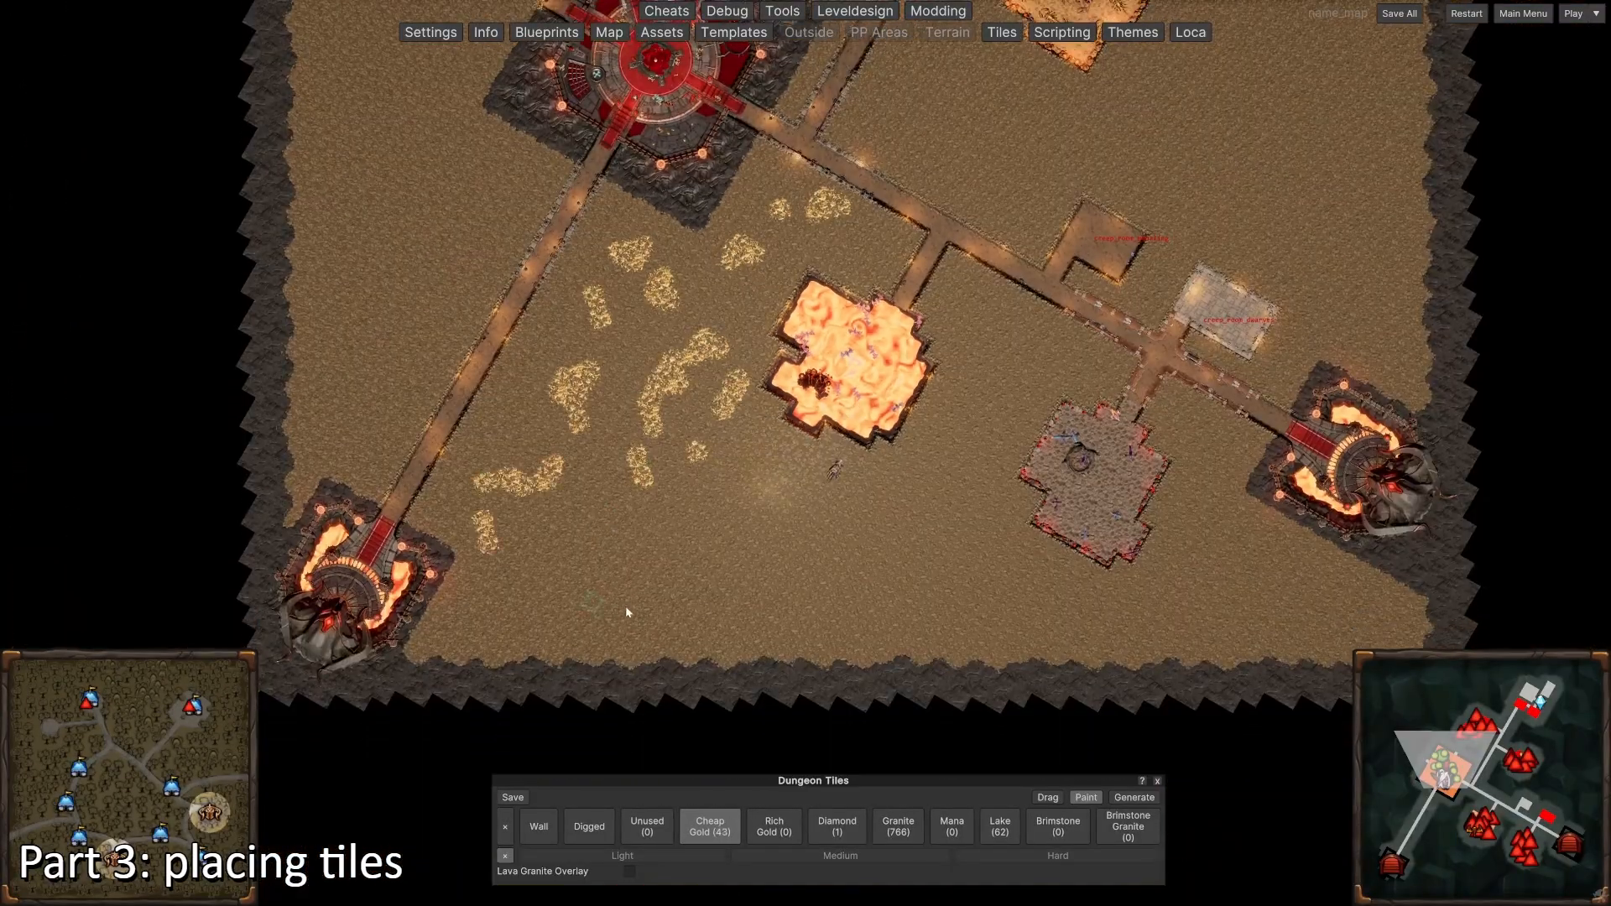
Step: Paint more scattered cheap gold patches in the empty area south of the lava creep room
left_click_drag(626, 608, 715, 596)
left_click(849, 558)
left_click_drag(640, 512, 628, 532)
left_click_drag(766, 523, 722, 544)
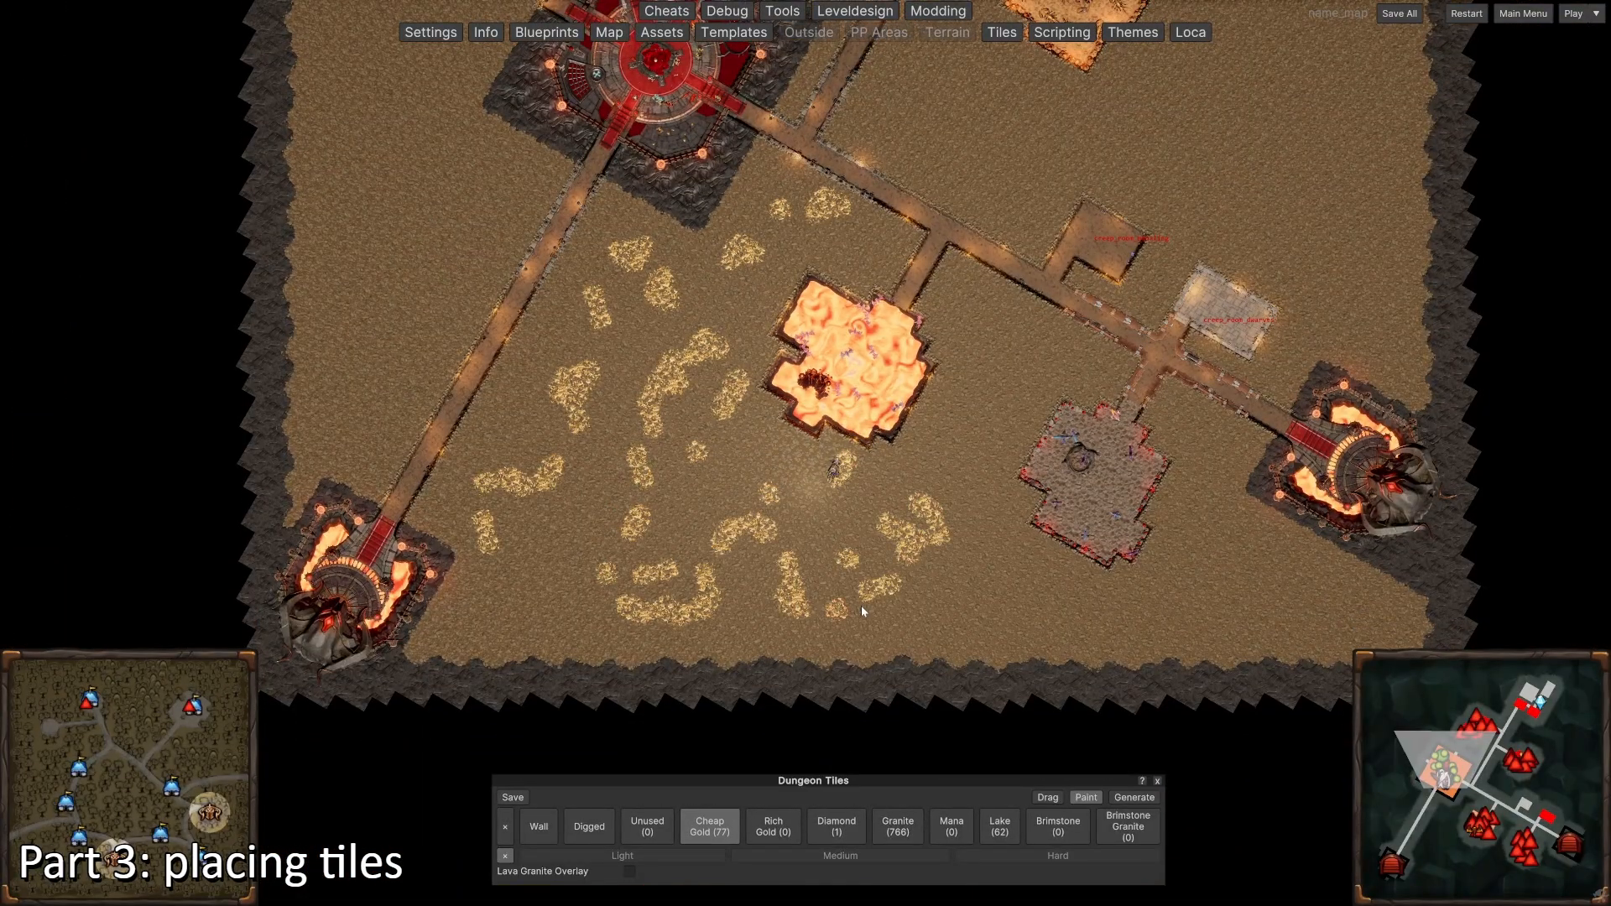
scroll(861, 602, "up", 6)
key("w")
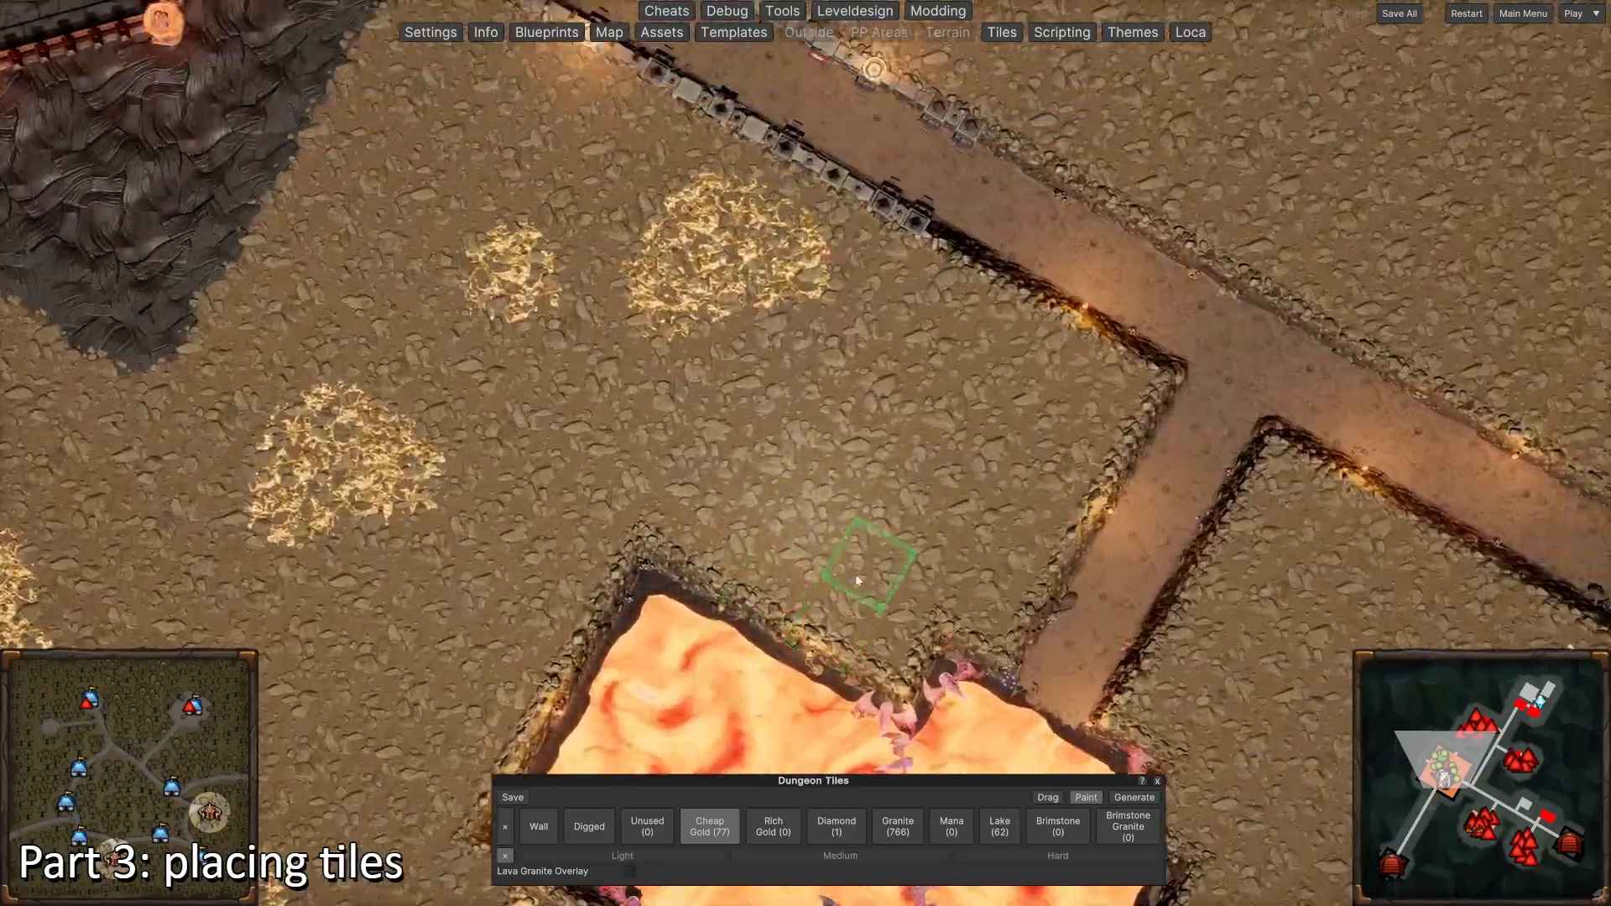
scroll(858, 580, "down", 6)
key("d")
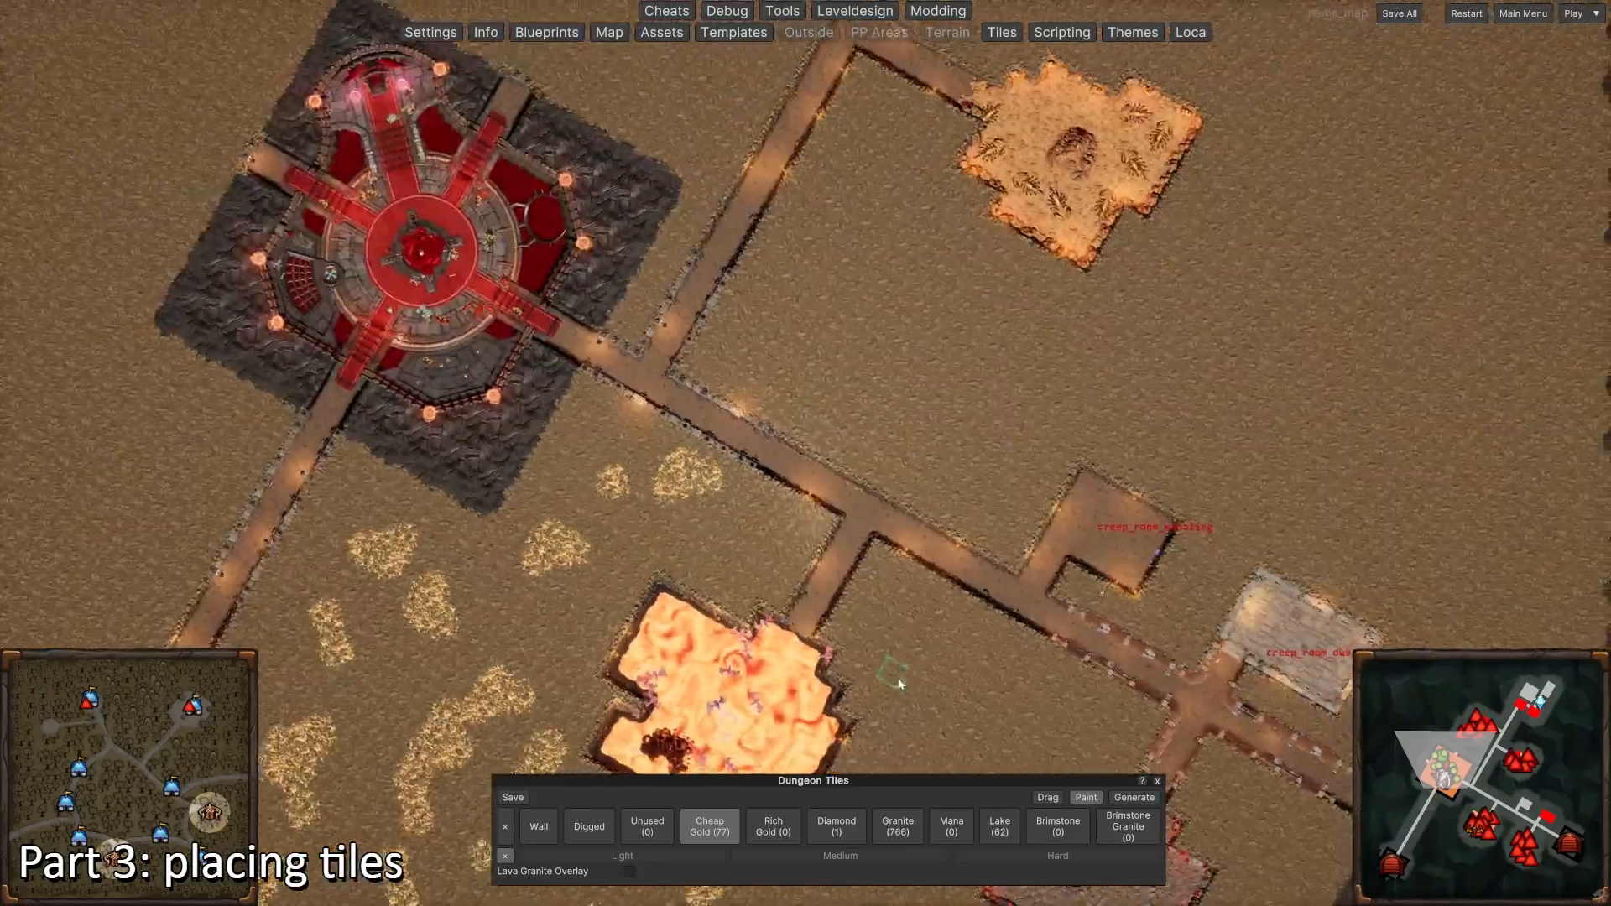
Step: Survey the map around the dungeon core, the creep rooms and the painted gold for areas that still lack resources
key("w")
key("a")
key("w")
scroll(779, 770, "up", 3)
key("w")
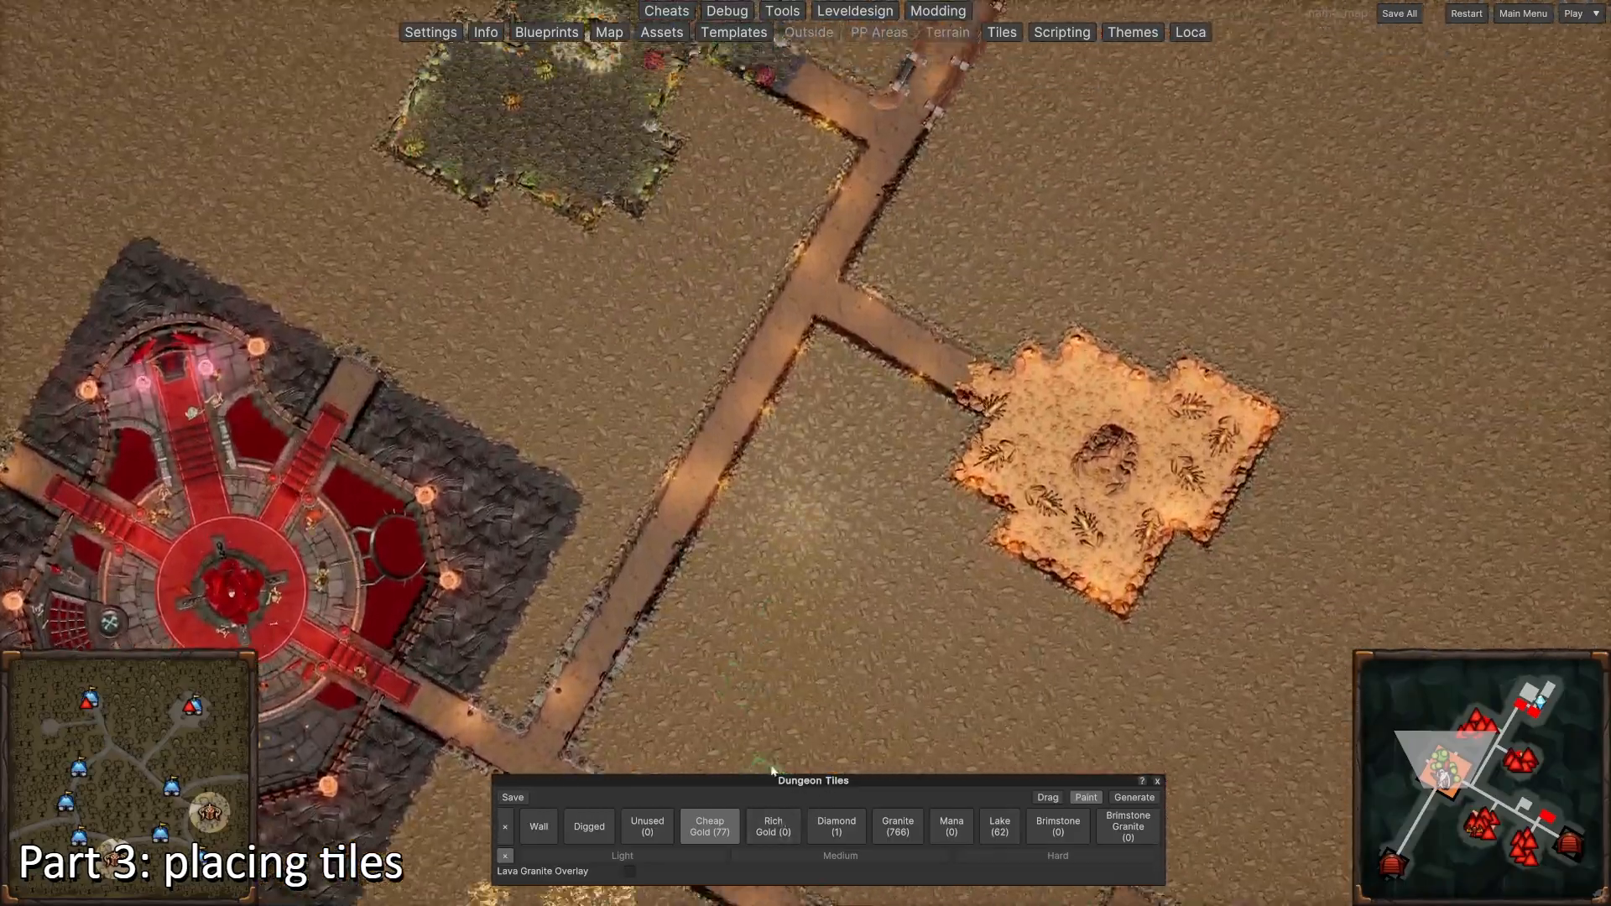
key("a")
key("w")
scroll(747, 557, "down", 5)
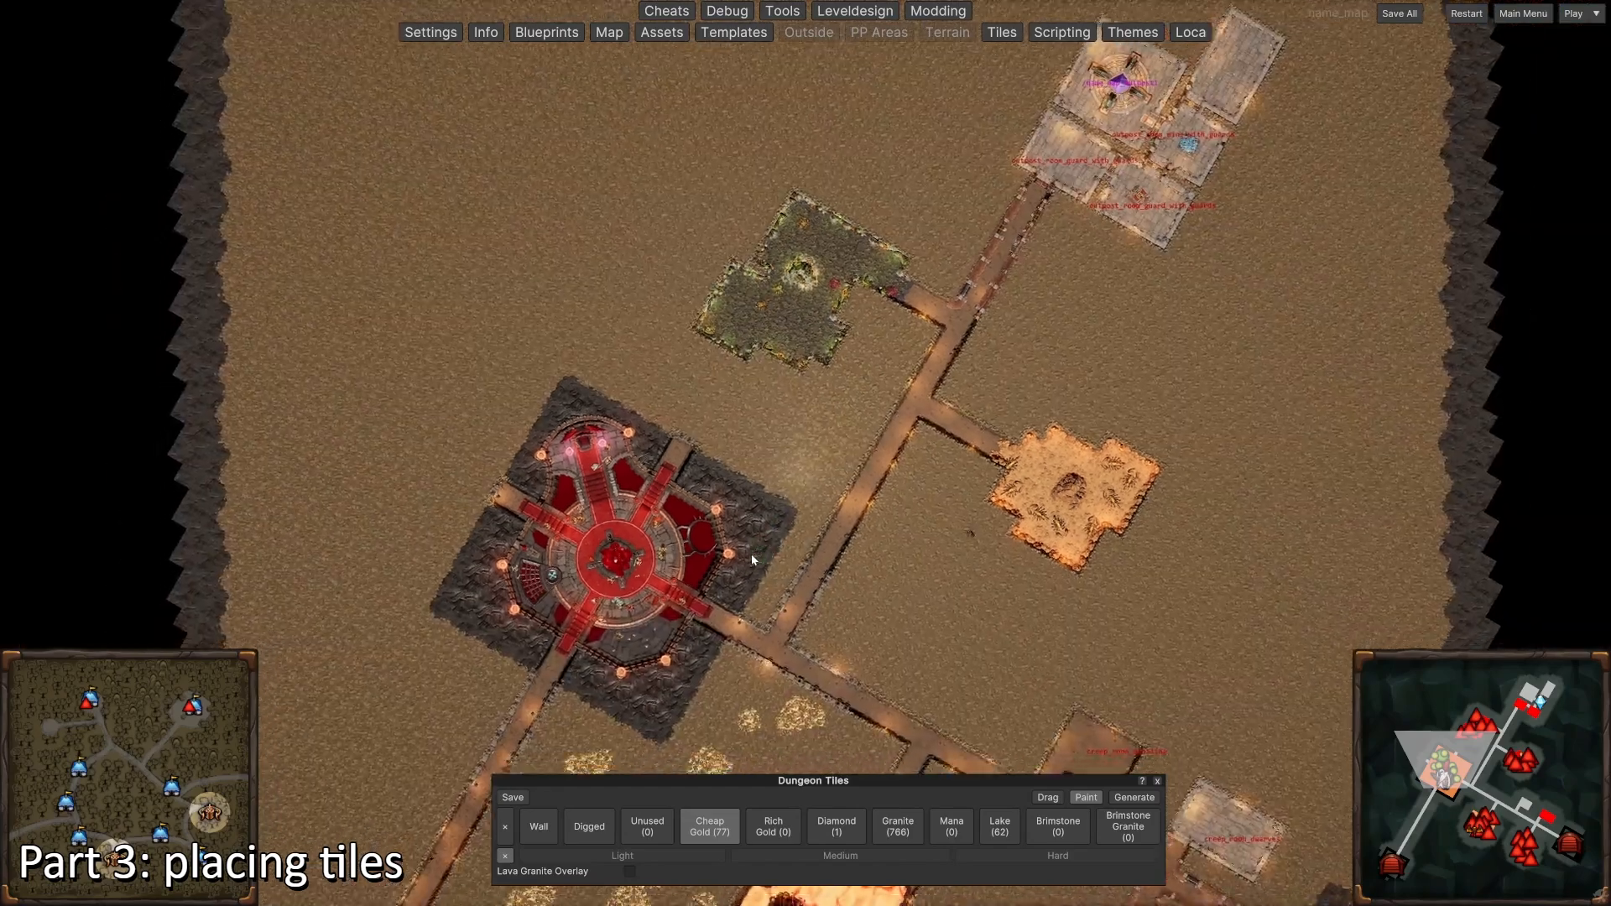
key("s")
key("a")
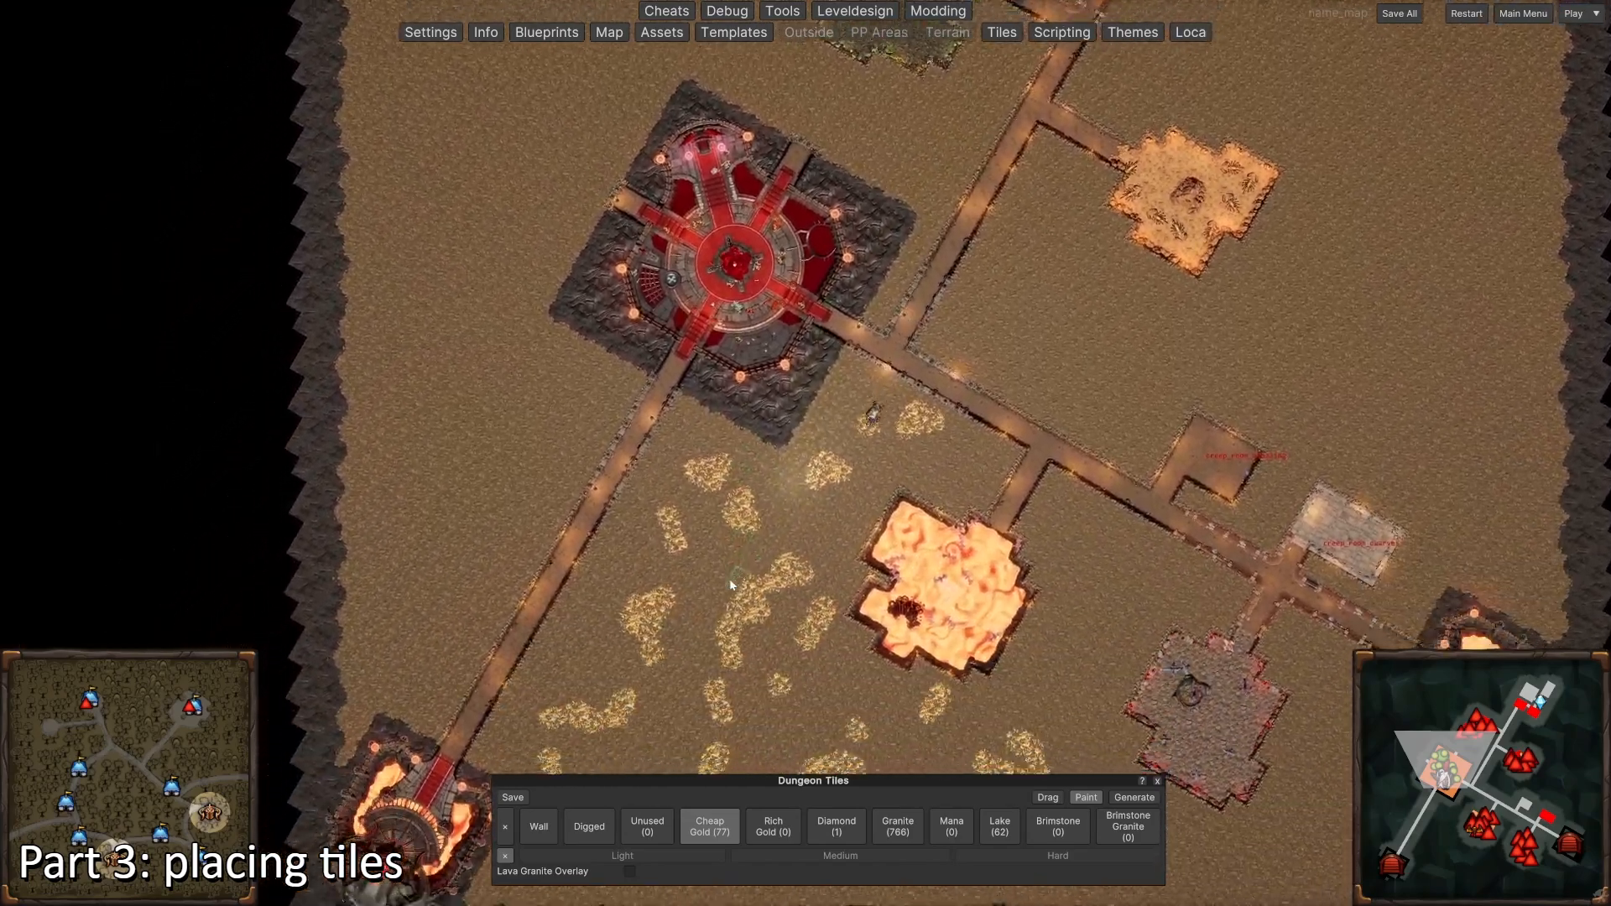
scroll(747, 560, "down", 2)
key("a")
key("s")
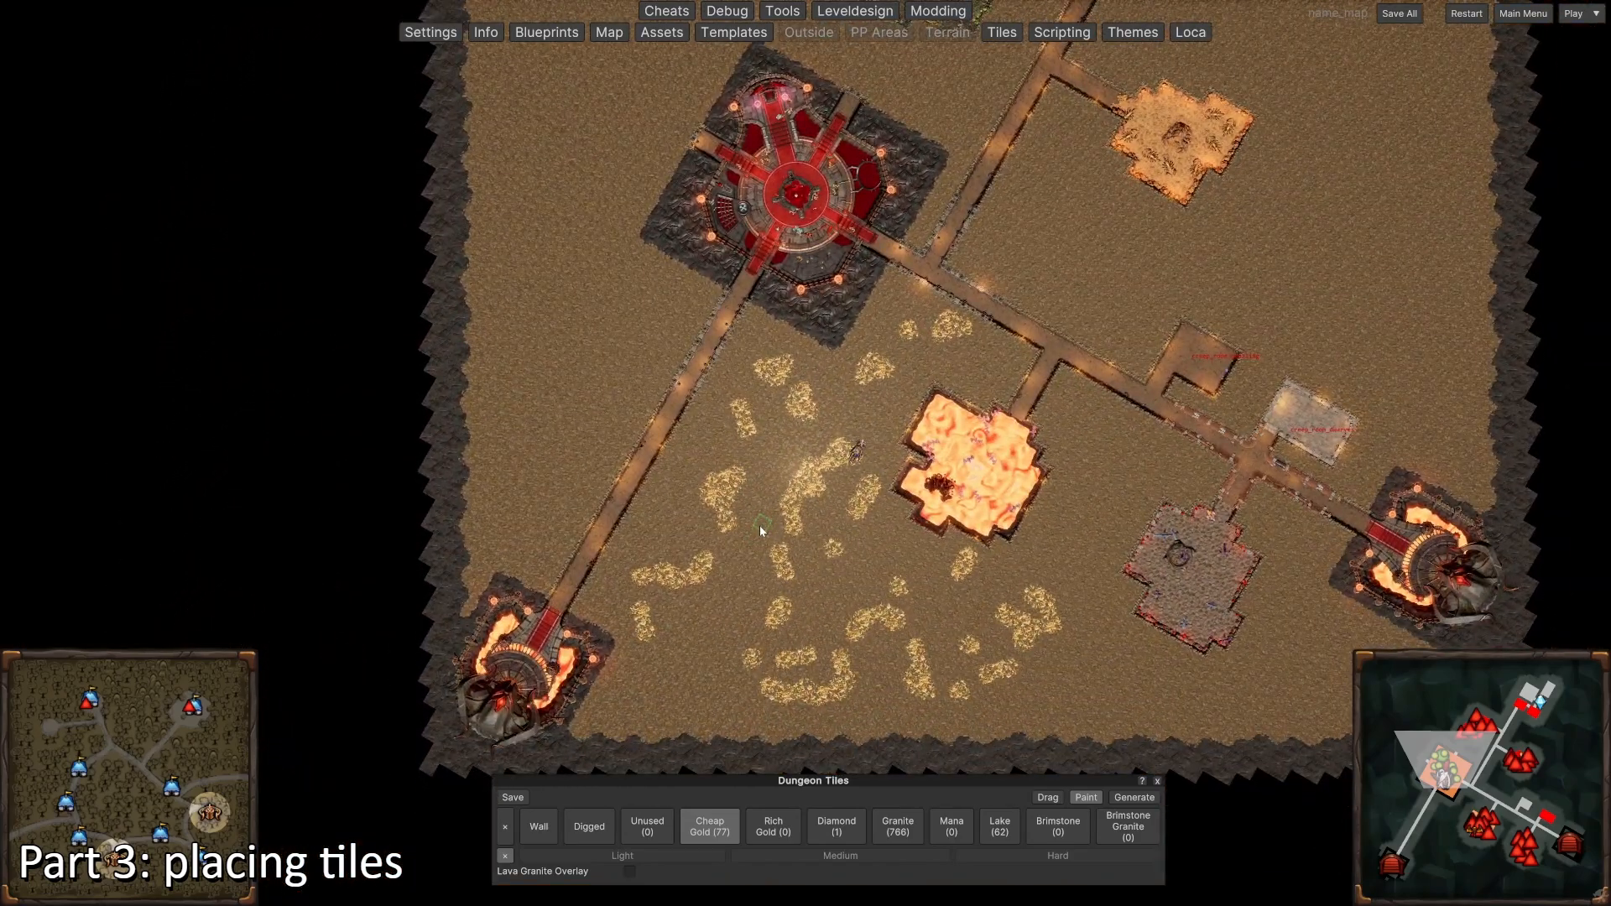
scroll(792, 517, "up", 5)
key("w")
key("d")
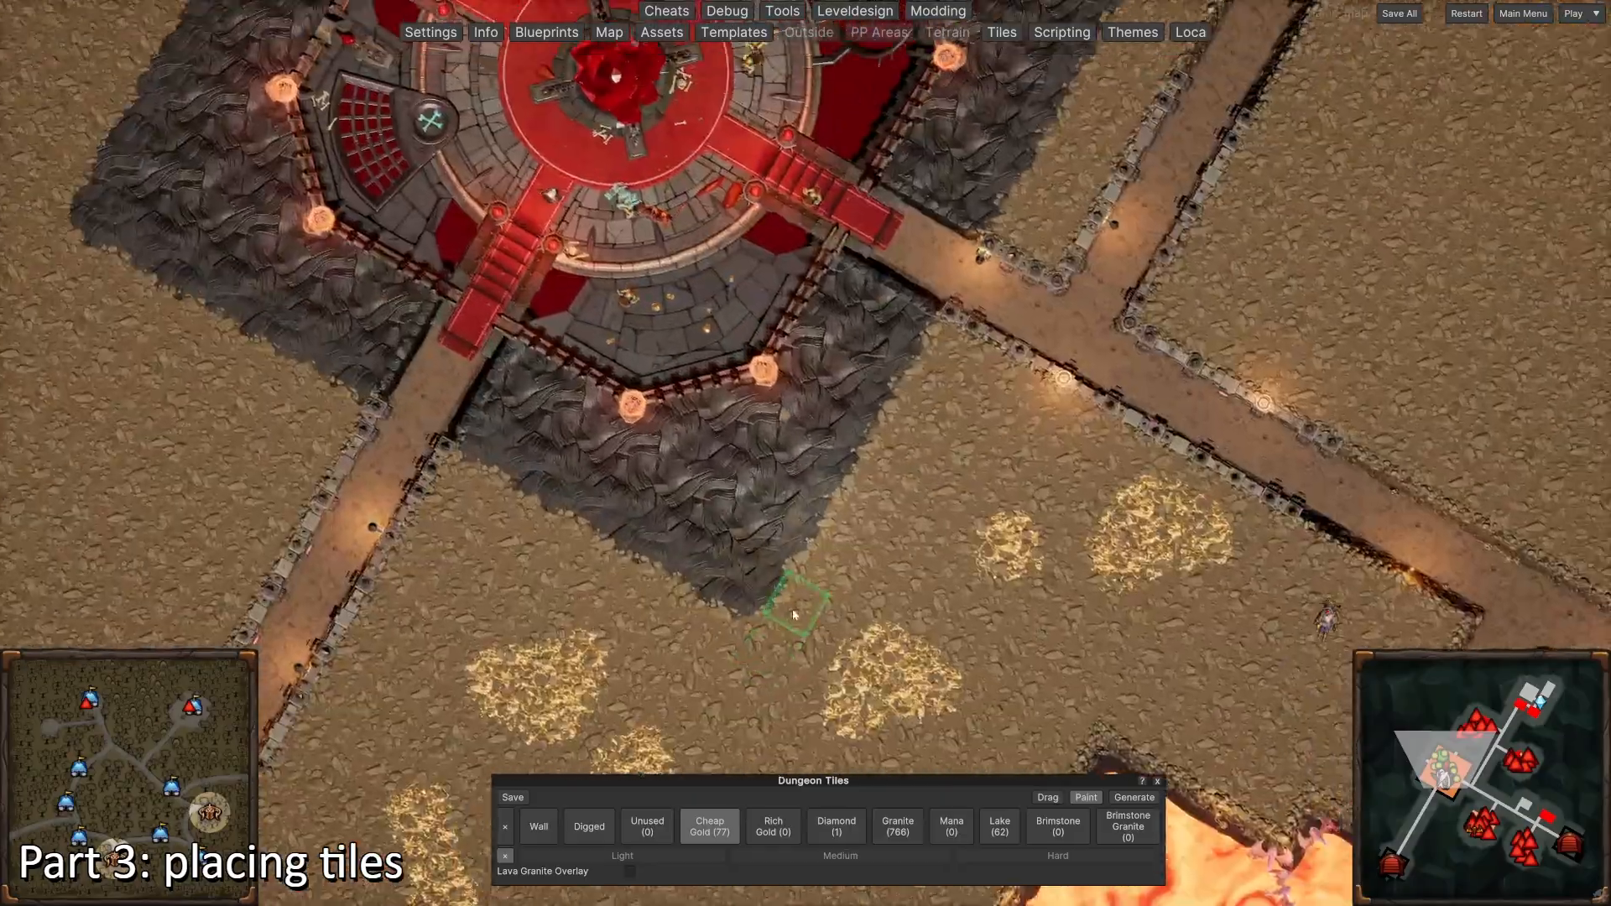
scroll(792, 614, "down", 3)
key("w")
key("d")
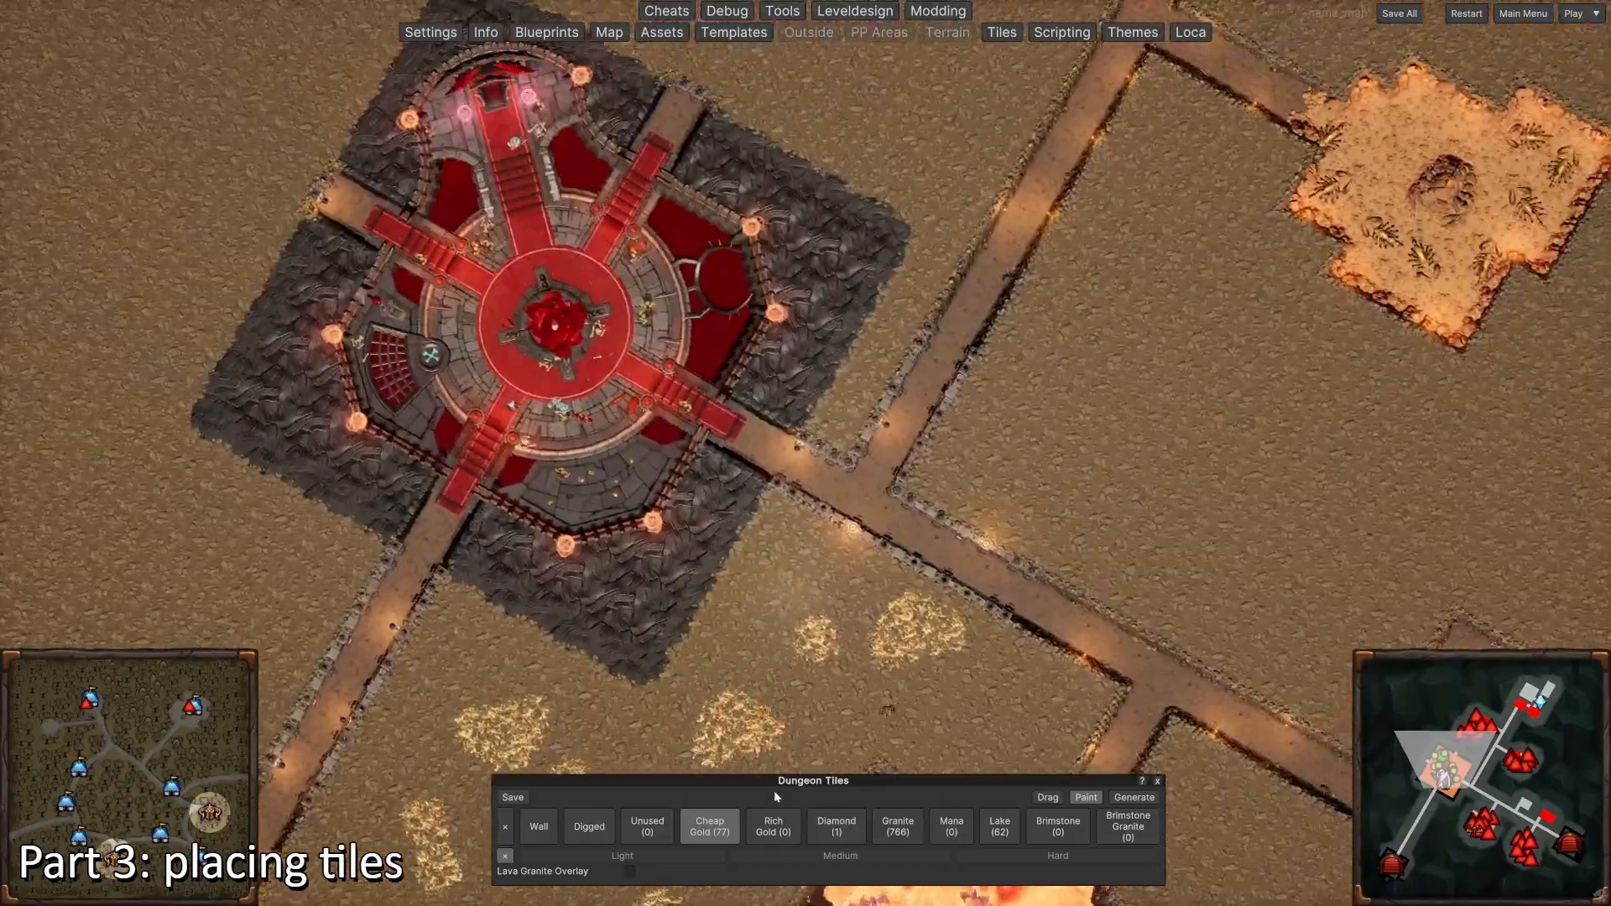
Step: Paint a small rich gold patch beside the western map edge, northwest of the dungeon core
left_click(773, 829)
scroll(676, 419, "down", 3)
key("a")
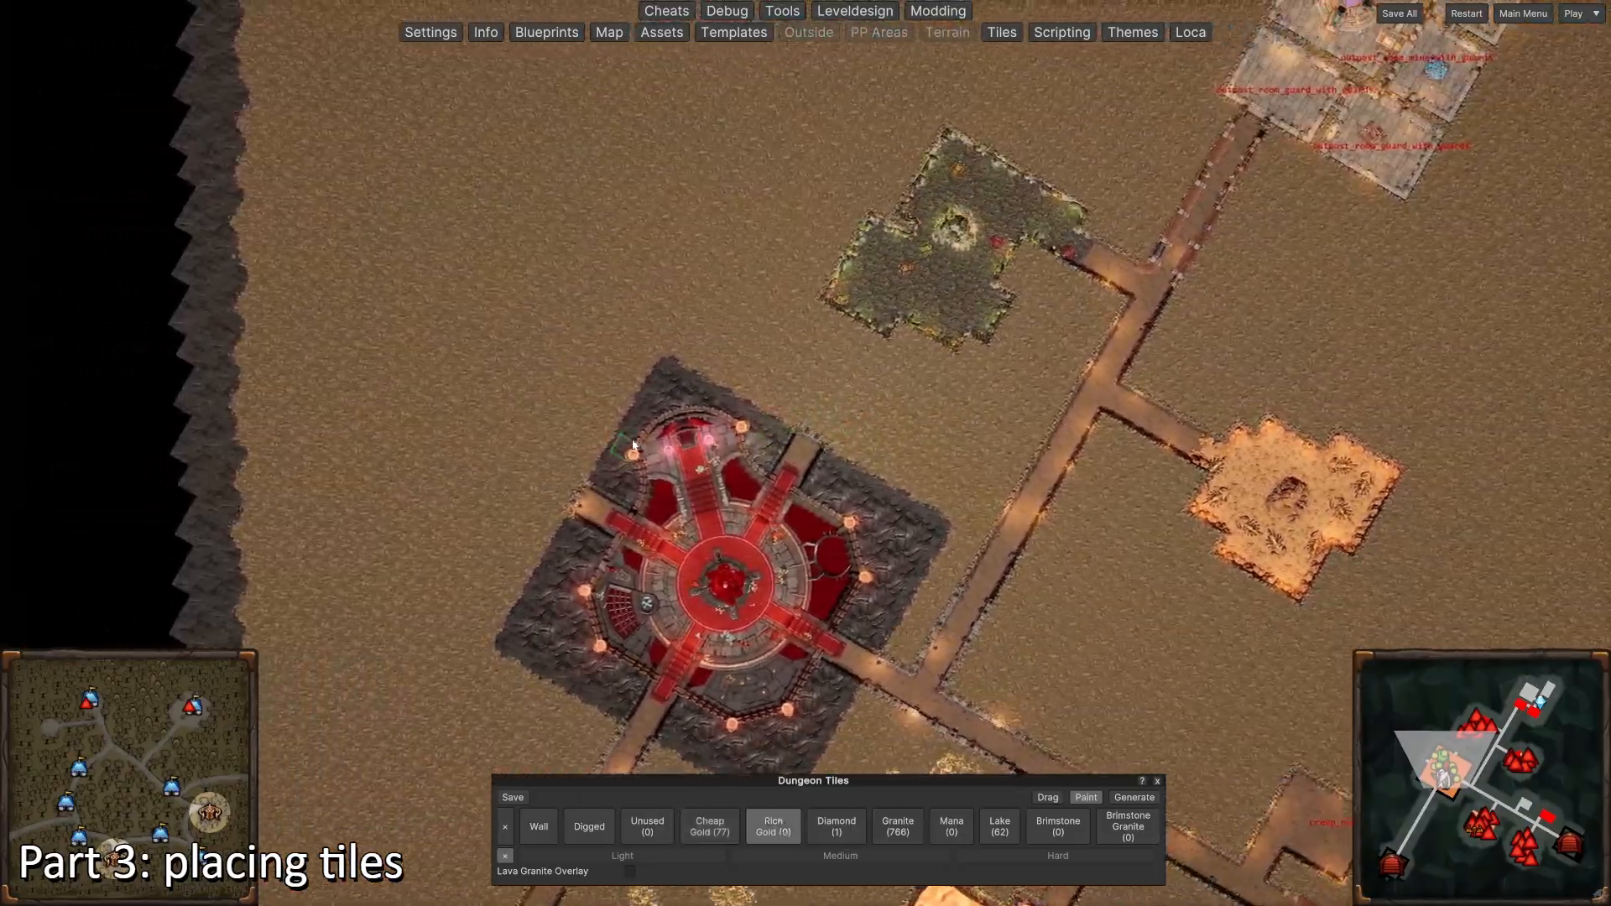
key("w")
scroll(460, 336, "up", 3)
key("a")
key("s")
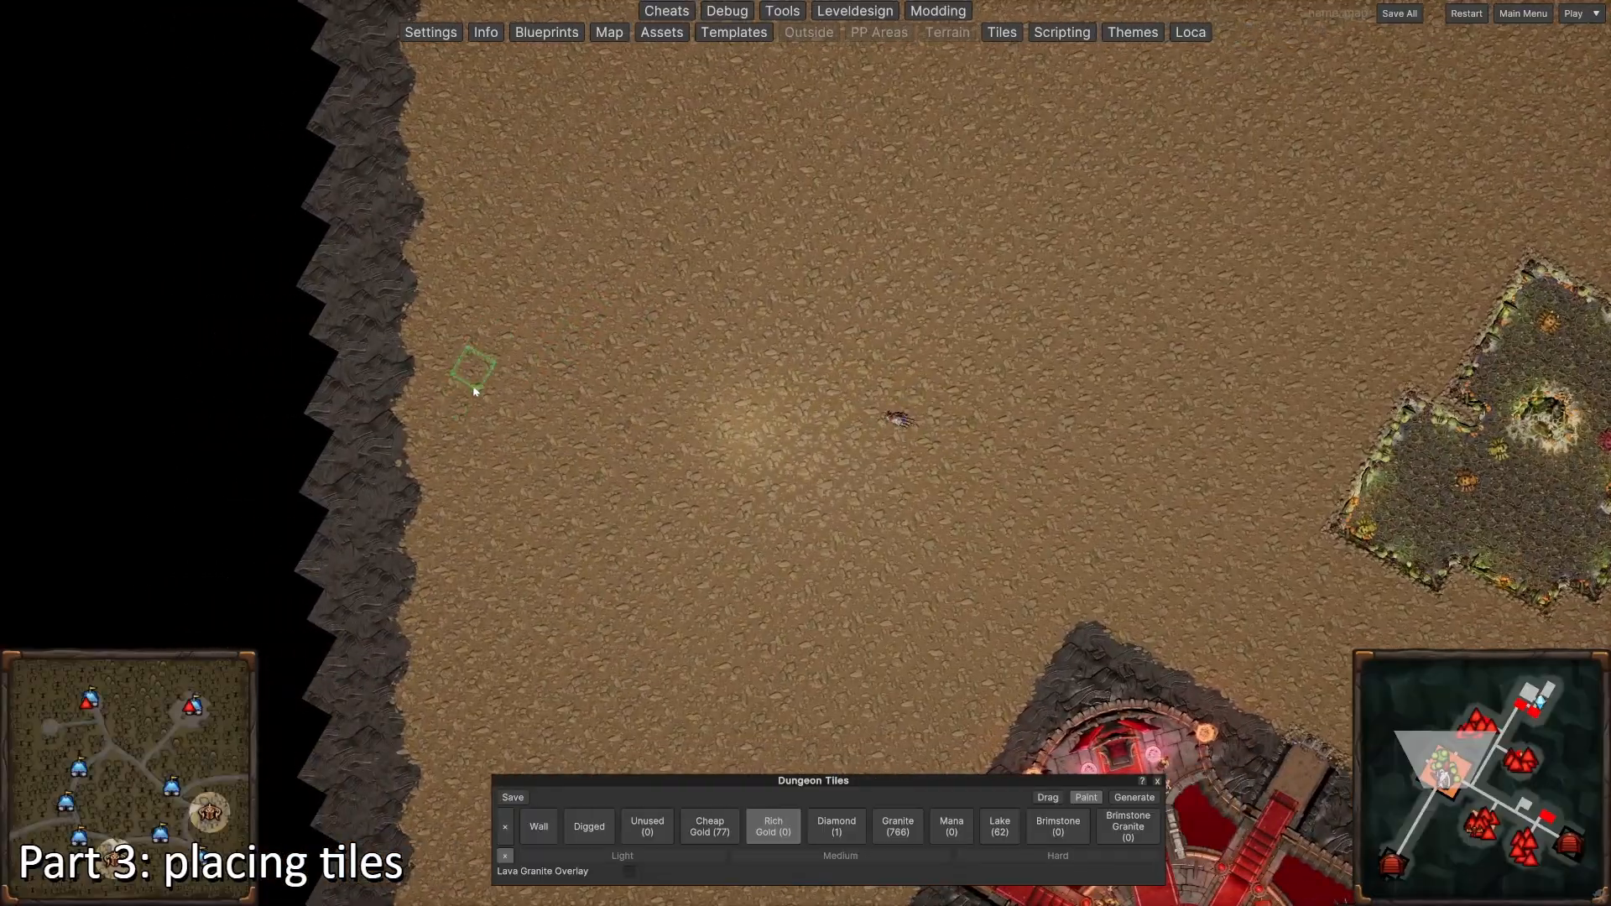
key("a")
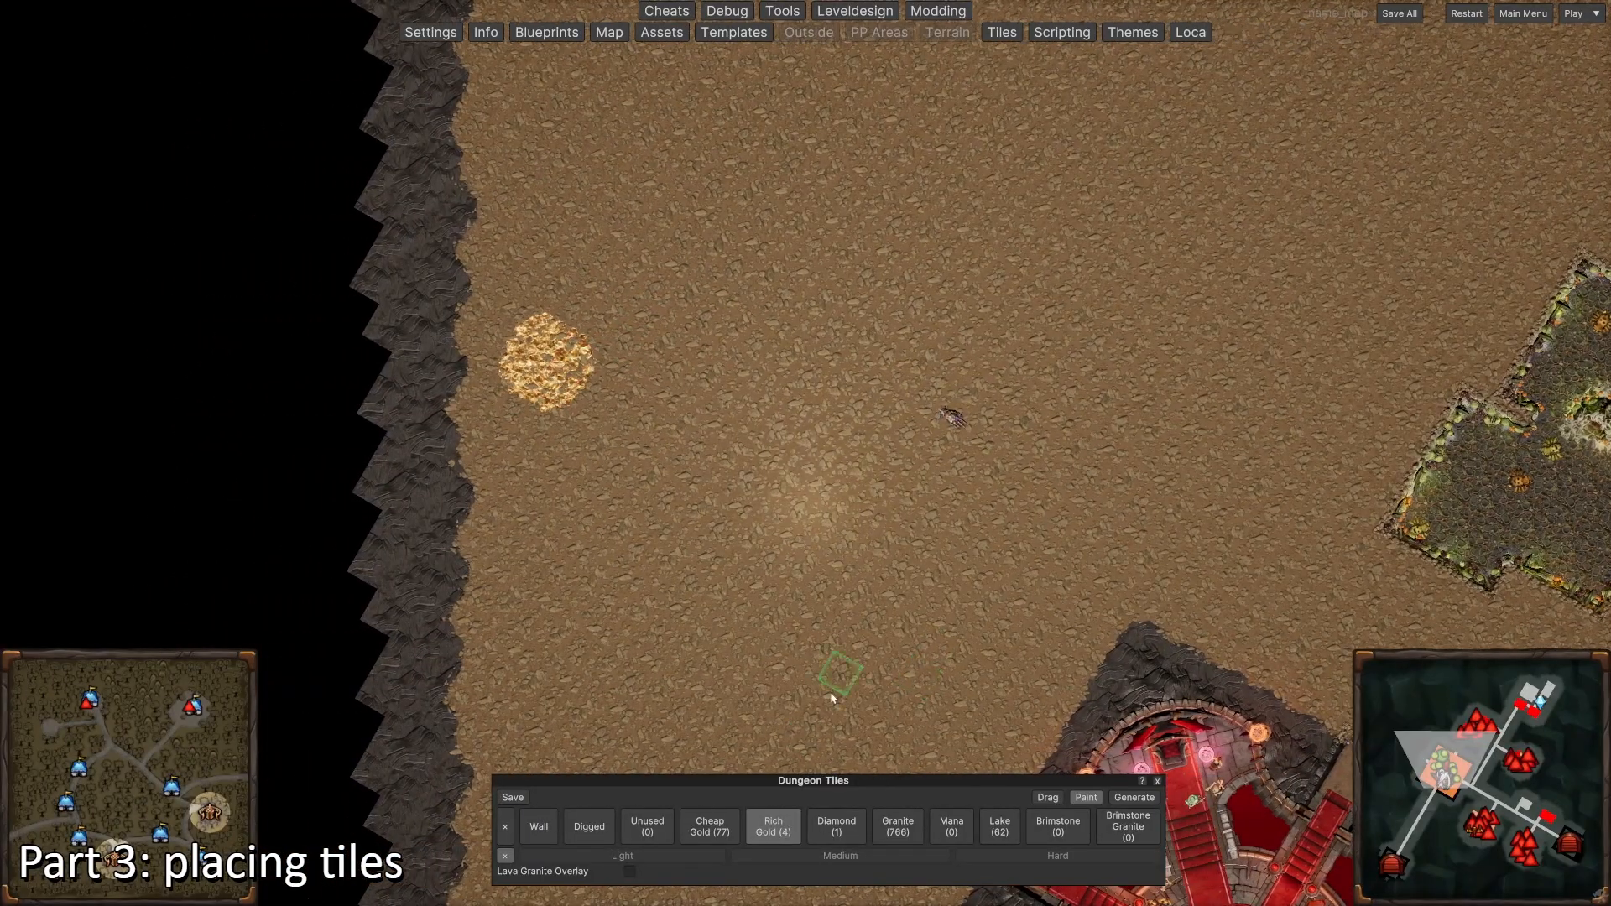
Step: Paint a long cheap gold vein from the rich gold patch towards the northwest side of the dungeon core
key("s")
key("d")
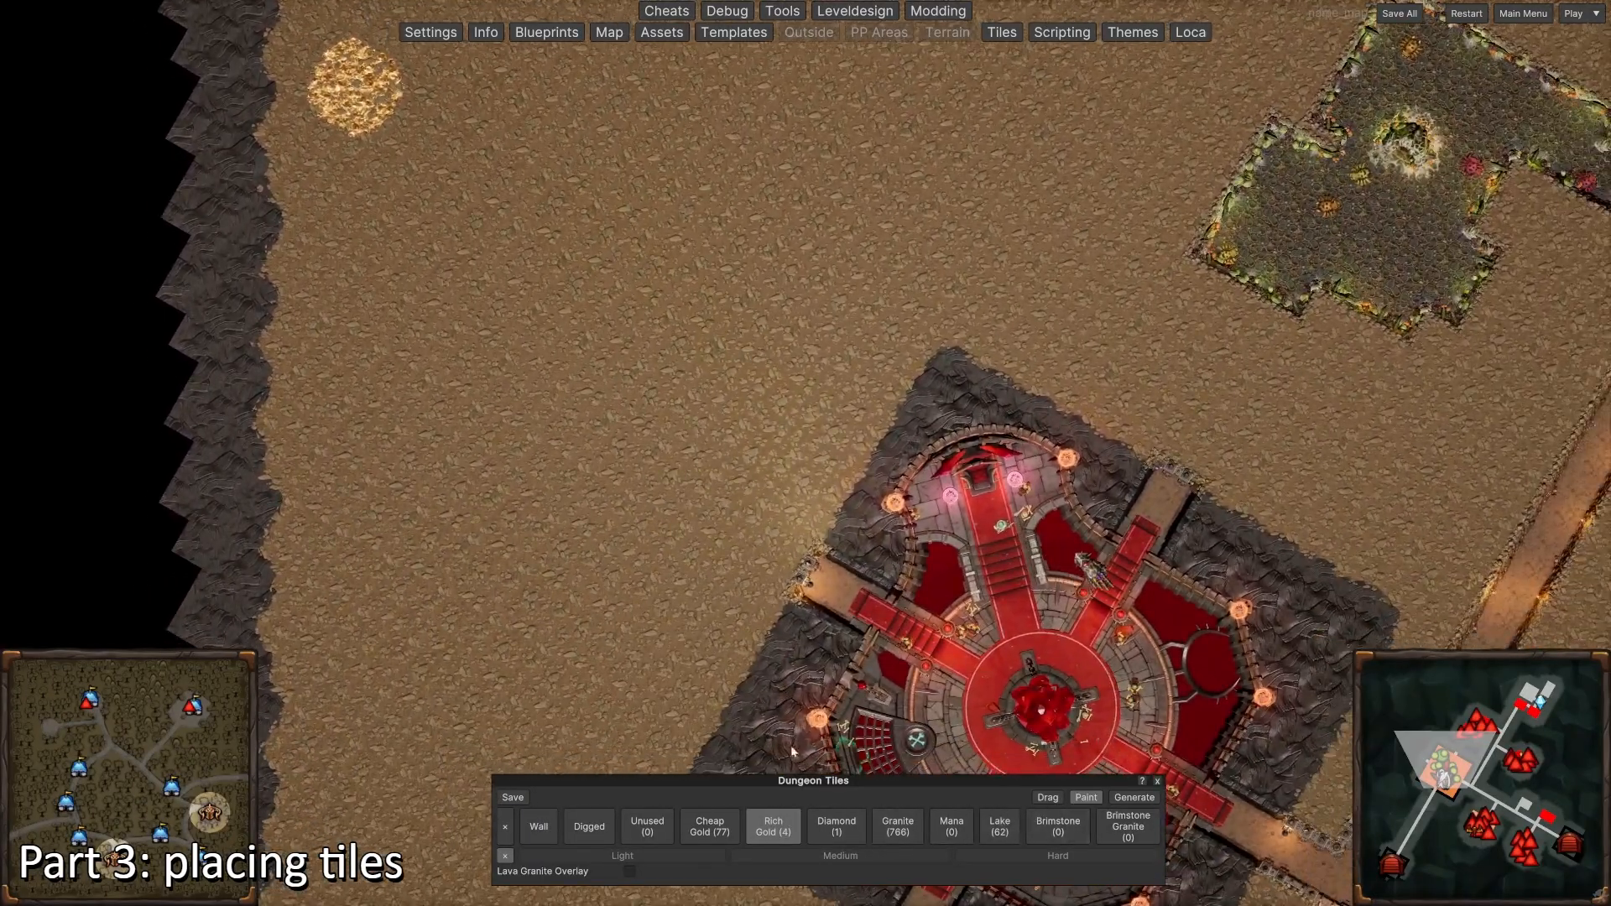
left_click(712, 826)
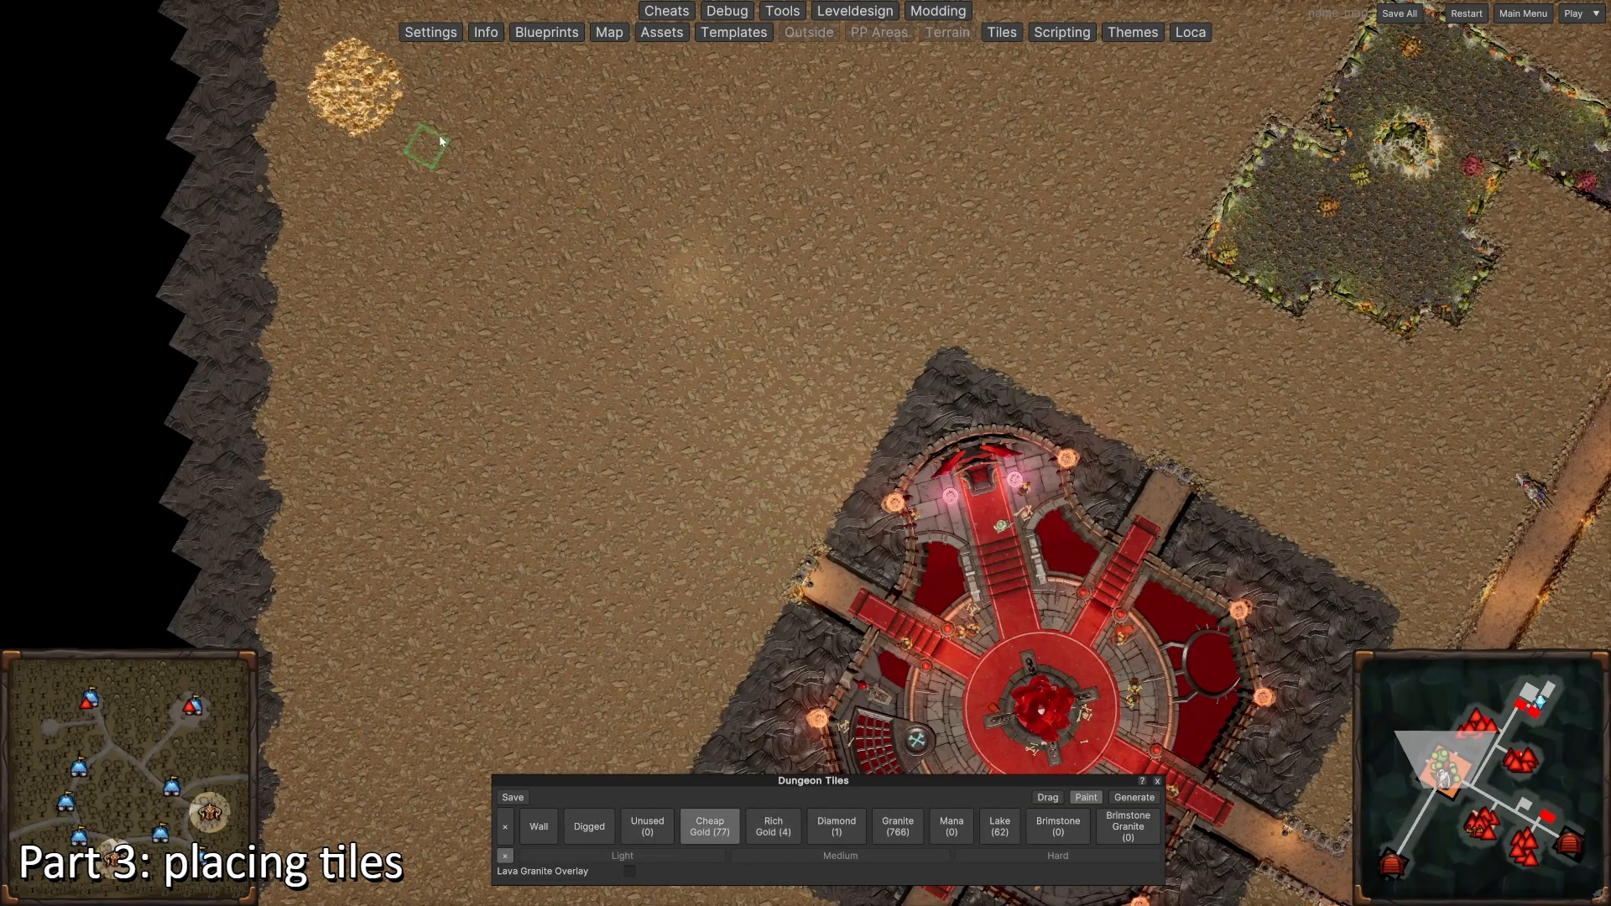
mouse_move(440, 134)
left_mouse_down()
mouse_move(677, 267)
mouse_move(812, 422)
left_mouse_up()
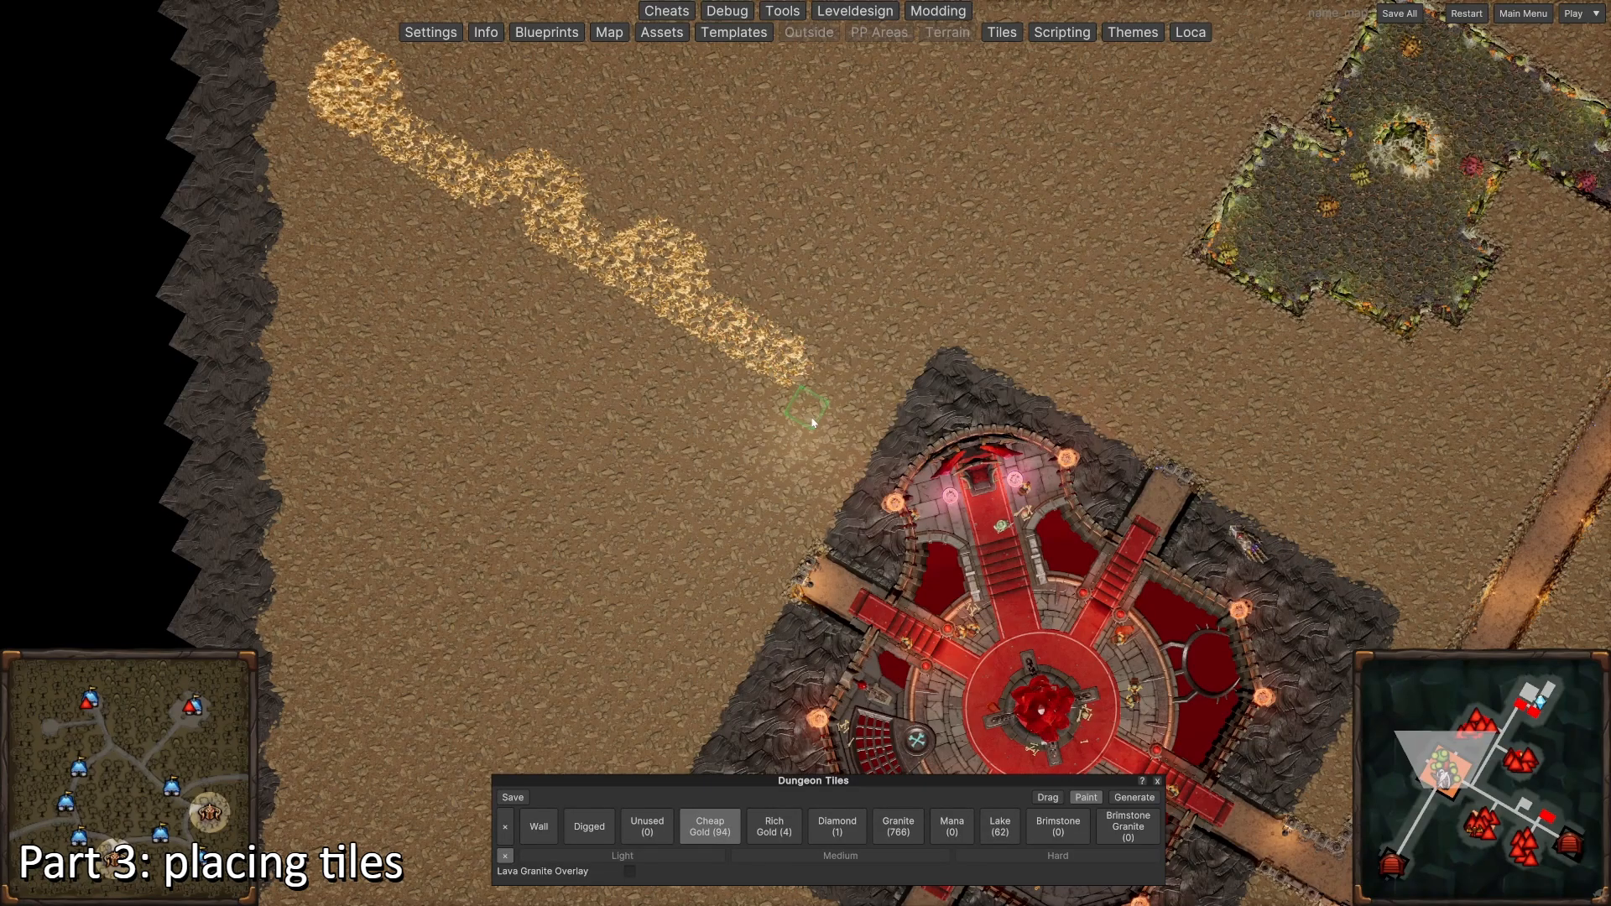
Step: Paint scattered cheap gold patches between the western map edge and the dungeon core
scroll(820, 466, "down", 3)
key("w")
key("d")
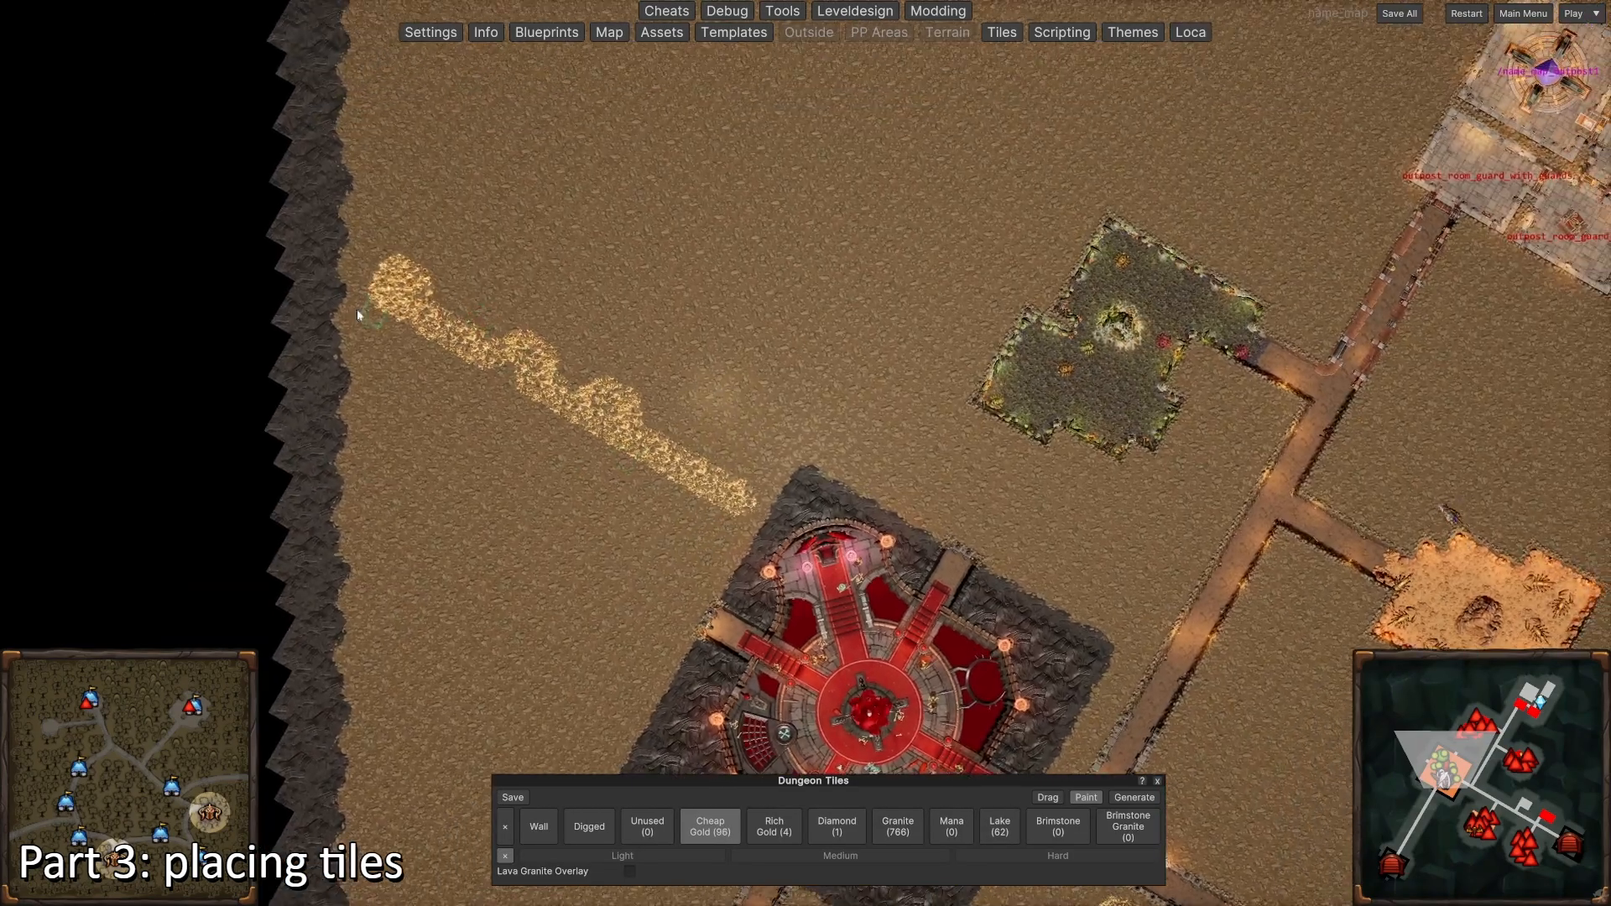
key("s")
key("a")
left_click_drag(379, 278, 418, 307)
left_click_drag(422, 386, 426, 469)
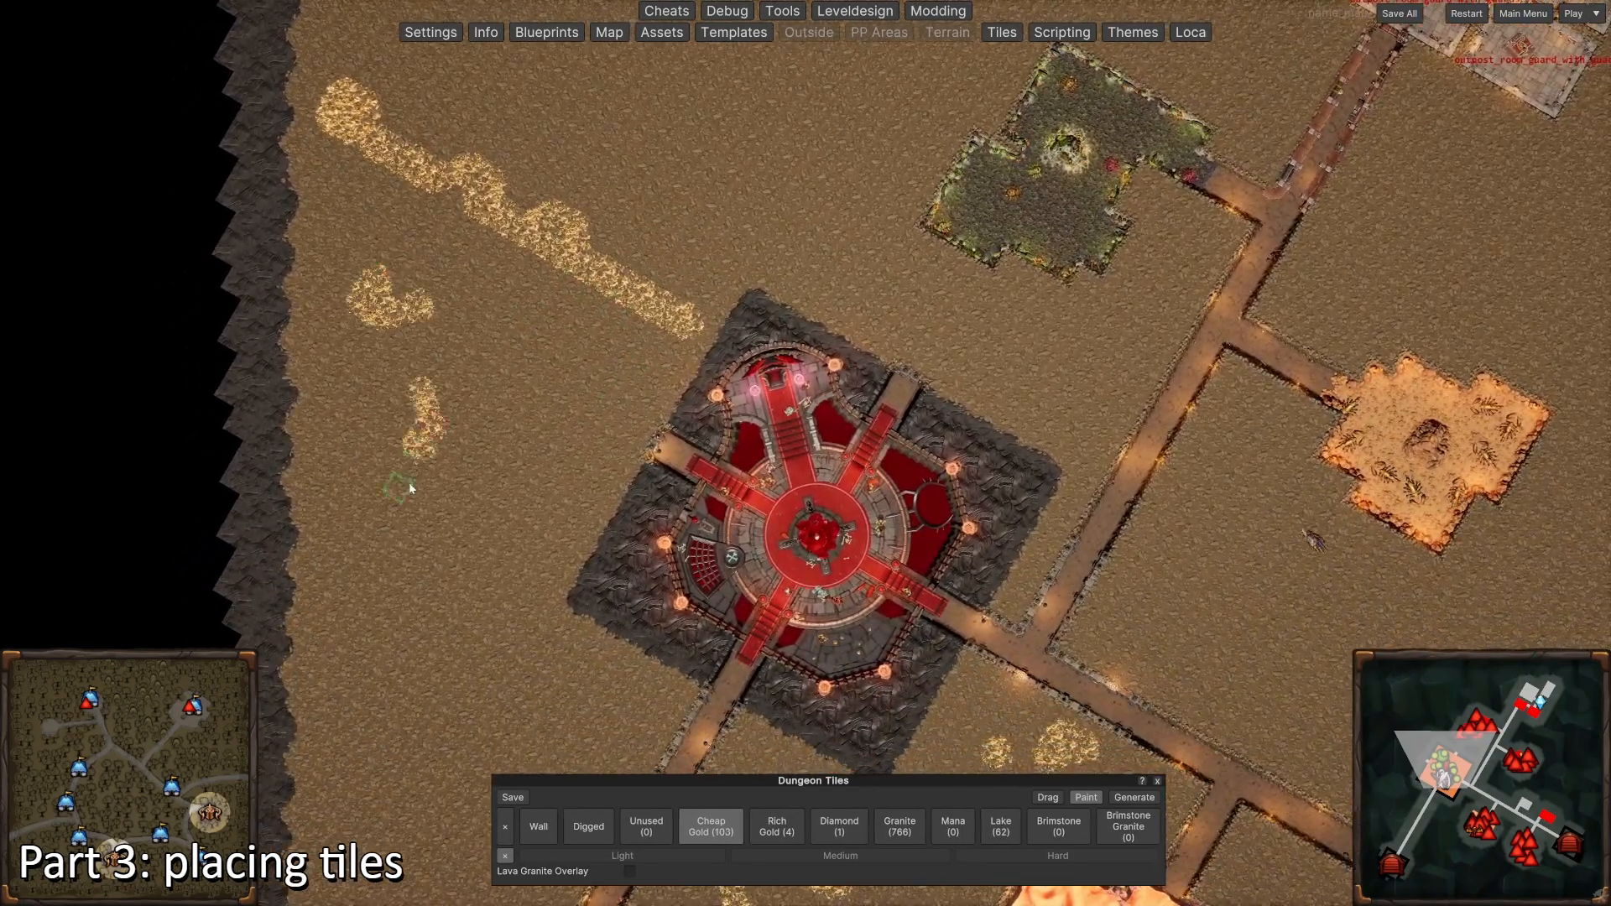
left_click_drag(576, 363, 522, 436)
left_click_drag(424, 608, 413, 642)
left_click_drag(363, 498, 401, 404)
left_click_drag(500, 359, 462, 449)
mouse_move(500, 545)
left_mouse_down()
mouse_move(487, 573)
mouse_move(362, 642)
left_mouse_up()
key("s")
left_click_drag(535, 537, 542, 582)
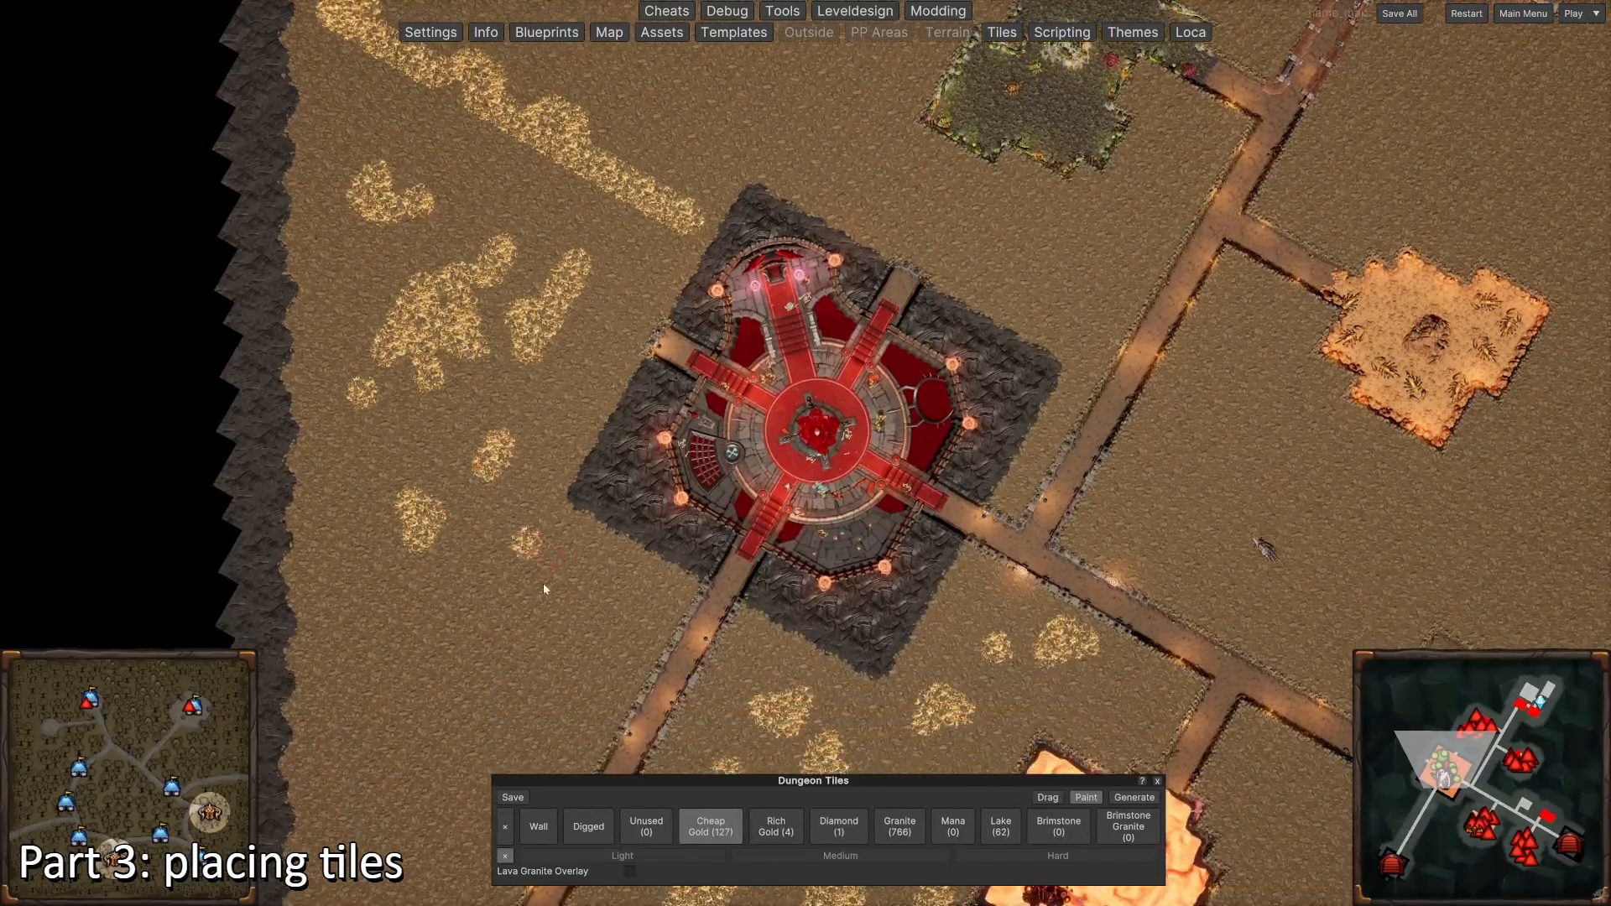
Step: Continue the scattered cheap gold patches southwards between the western map edge and the corridor to the southwestern gate
left_click_drag(365, 579, 466, 585)
key("s")
left_click_drag(541, 419, 454, 479)
left_click_drag(596, 373, 592, 428)
left_click(522, 495)
left_click_drag(477, 525, 393, 466)
left_click_drag(378, 495, 357, 520)
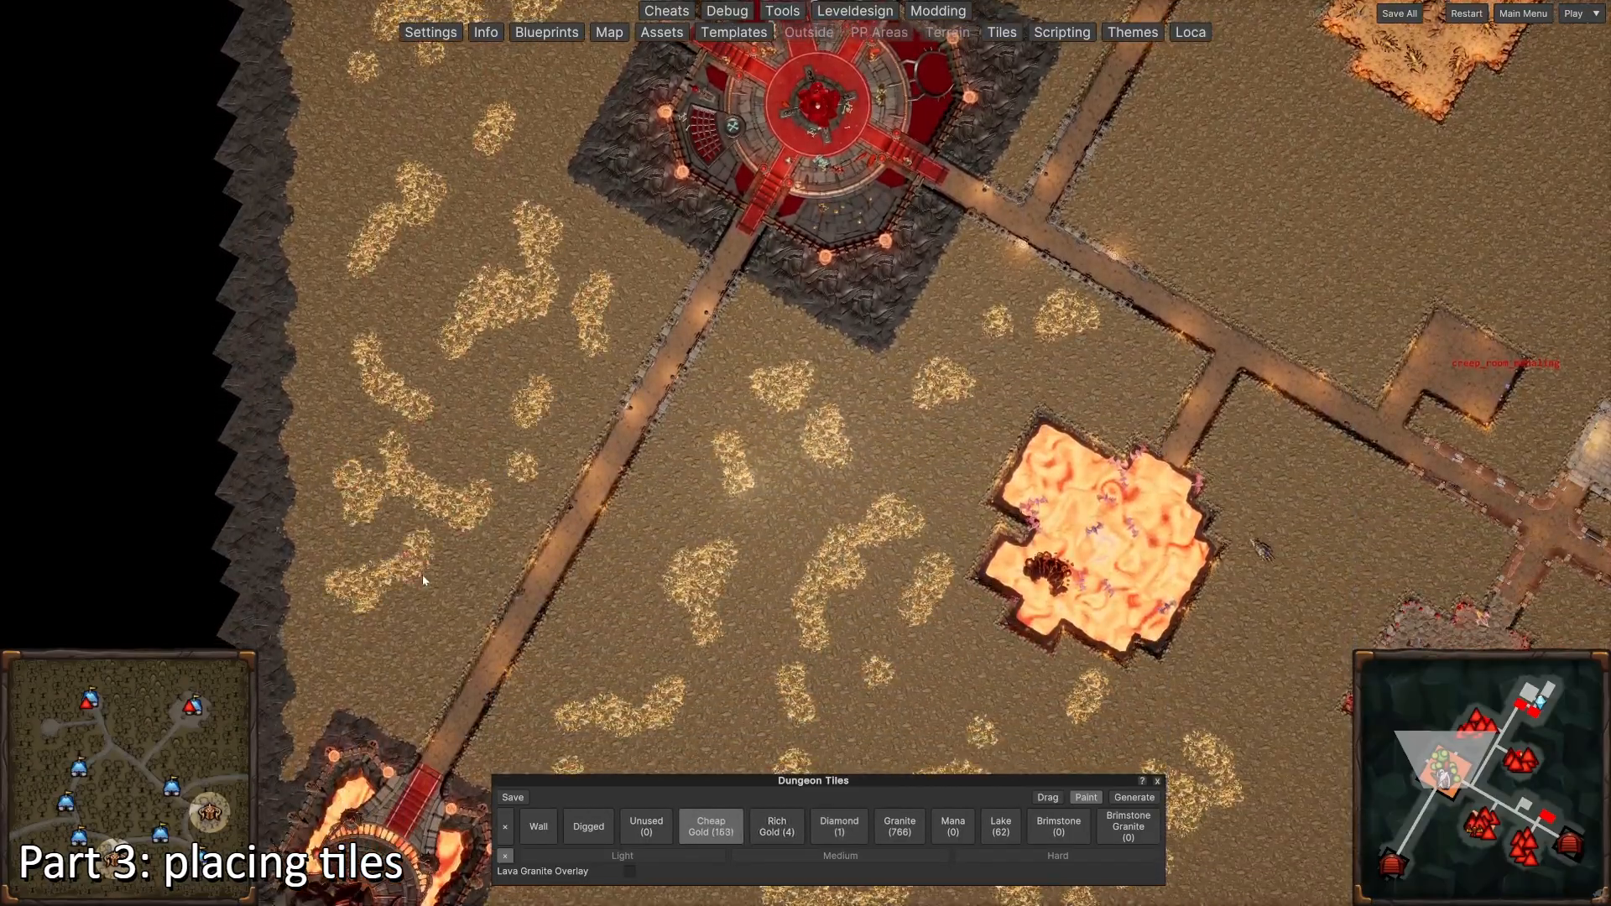
left_click_drag(430, 650, 447, 622)
left_click_drag(560, 522, 625, 497)
Step: Fill the area between the southwestern corridor and the lava creep room with additional and extended cheap gold patches
key("s")
mouse_move(818, 306)
left_mouse_down()
mouse_move(765, 285)
mouse_move(615, 426)
mouse_move(650, 545)
mouse_move(736, 554)
left_mouse_up()
left_click(725, 534)
left_click_drag(759, 642, 824, 611)
left_click_drag(684, 654, 642, 669)
left_click(644, 737)
left_click_drag(847, 462, 923, 502)
left_click_drag(1082, 529, 1003, 555)
left_click_drag(1039, 625, 989, 671)
Step: Restore the gold-covered tile of the southwestern corridor to digged floor
scroll(764, 471, "up", 3)
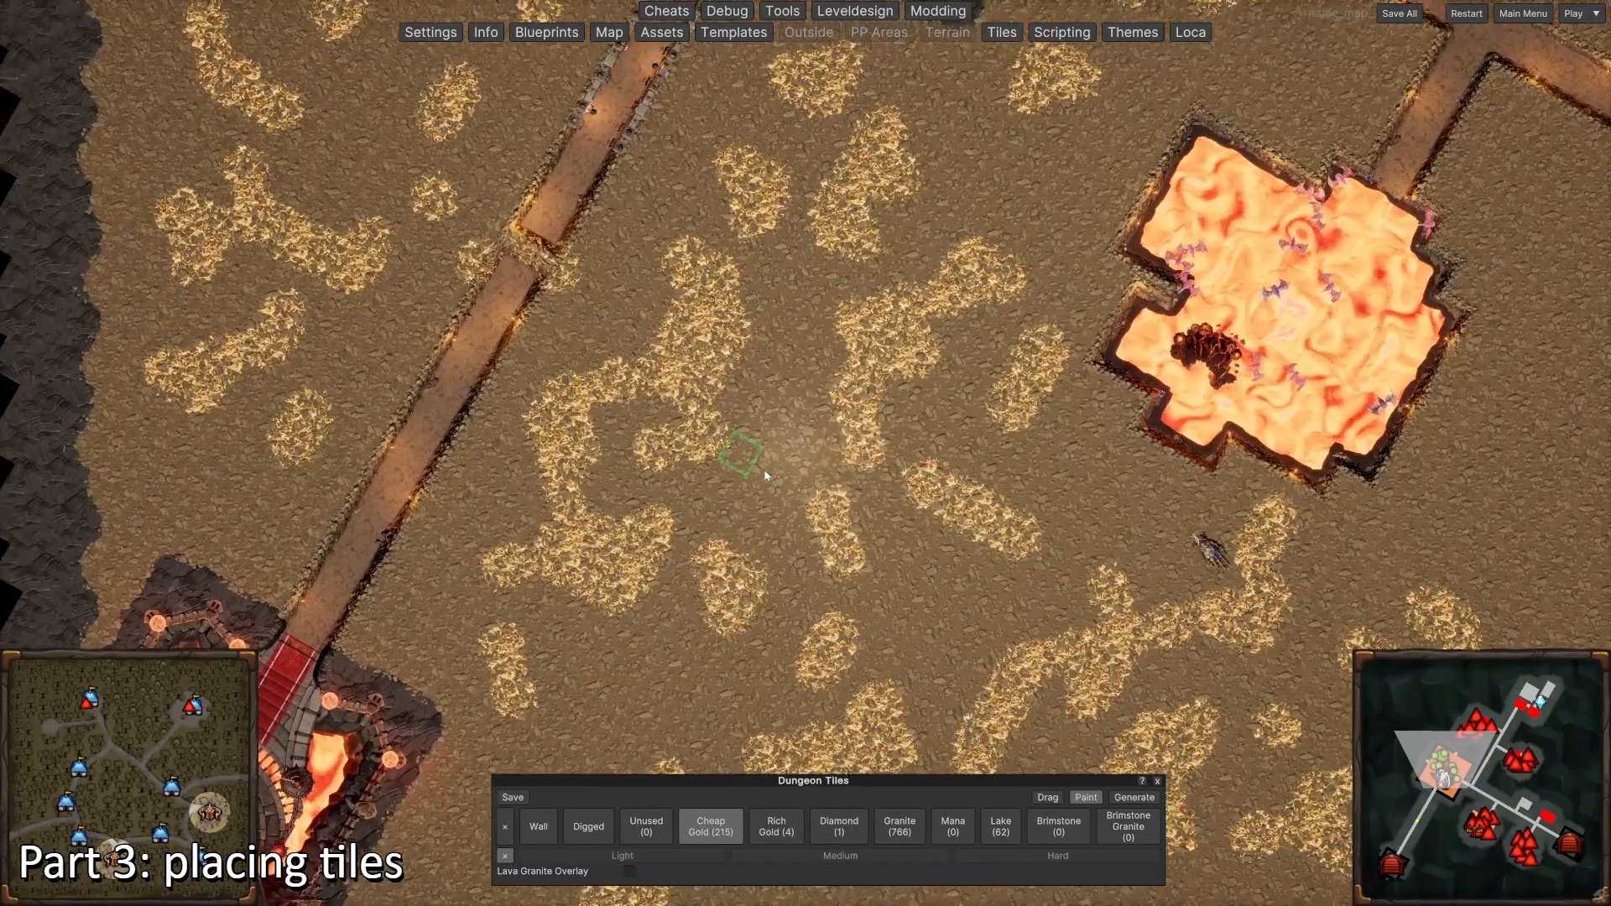
scroll(764, 476, "up", 5)
key("a")
key("w")
left_click(579, 822)
left_click(749, 521)
Step: Paint winding mana veins among the cheap gold patches west of the dungeon core
scroll(800, 455, "down", 6)
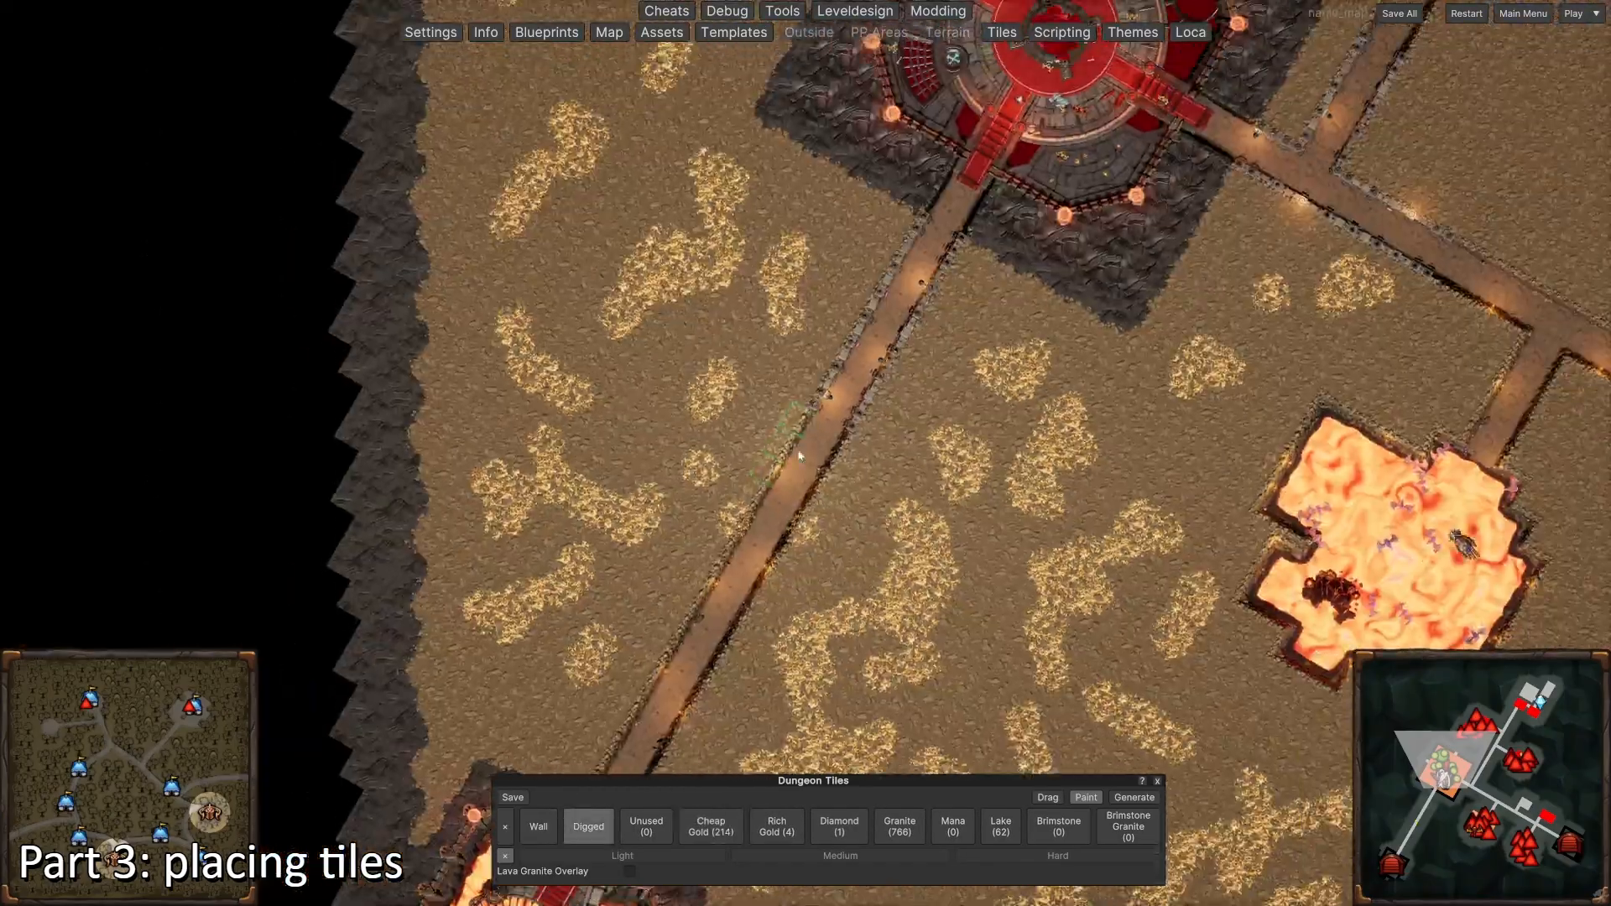
left_click(952, 826)
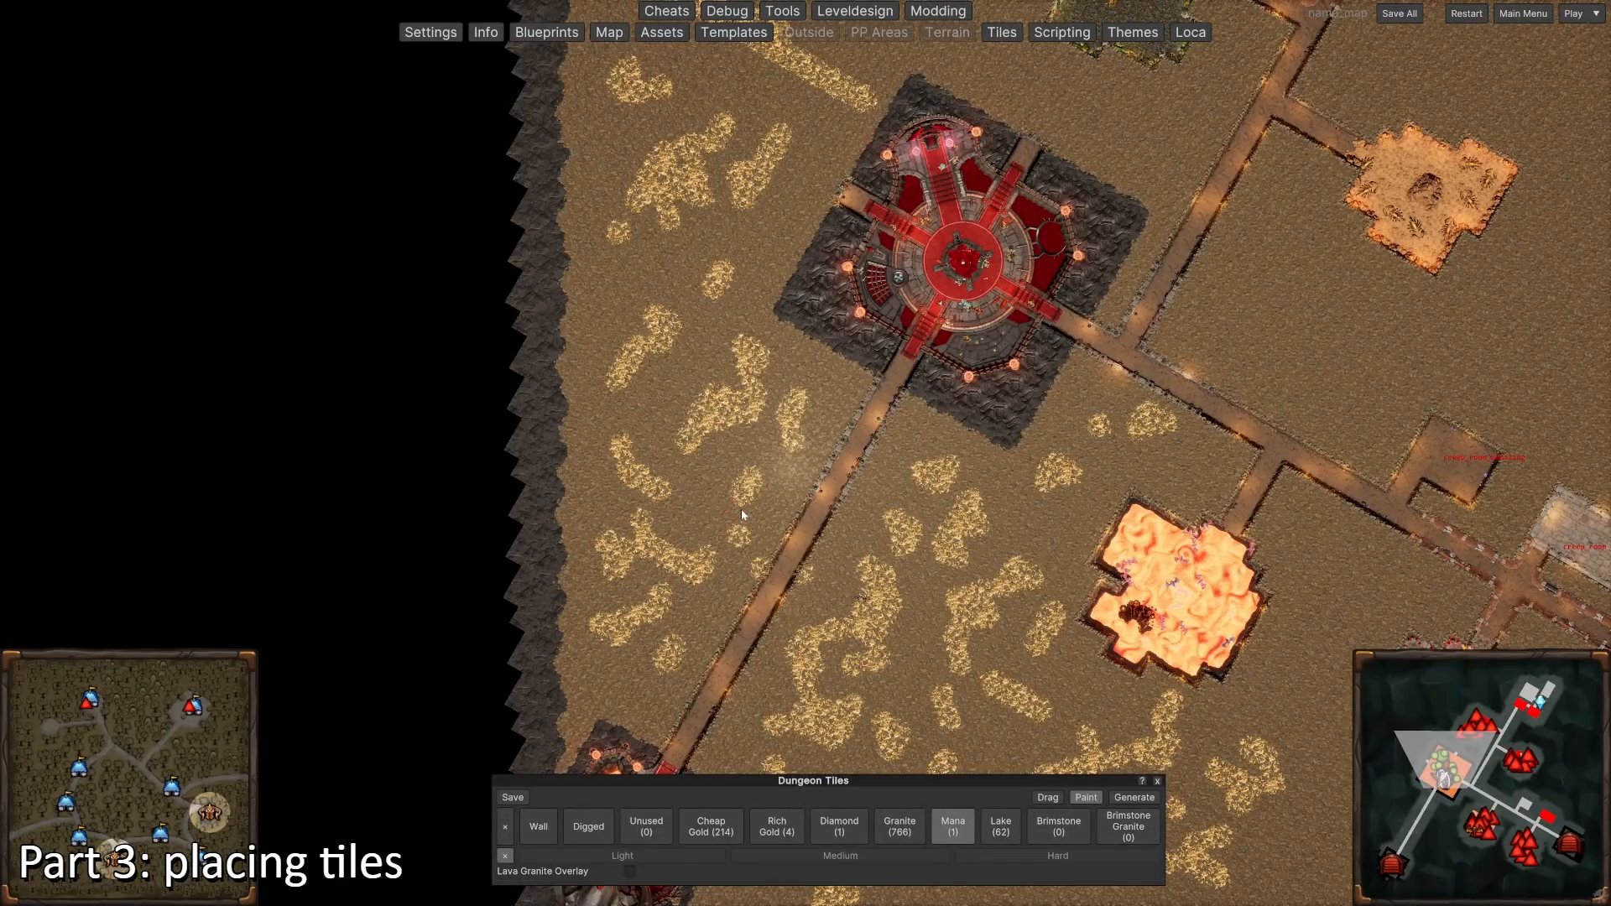
mouse_move(742, 508)
left_mouse_down()
mouse_move(698, 311)
mouse_move(627, 281)
mouse_move(633, 134)
mouse_move(691, 230)
mouse_move(682, 453)
mouse_move(602, 482)
left_mouse_up()
scroll(739, 352, "up", 5)
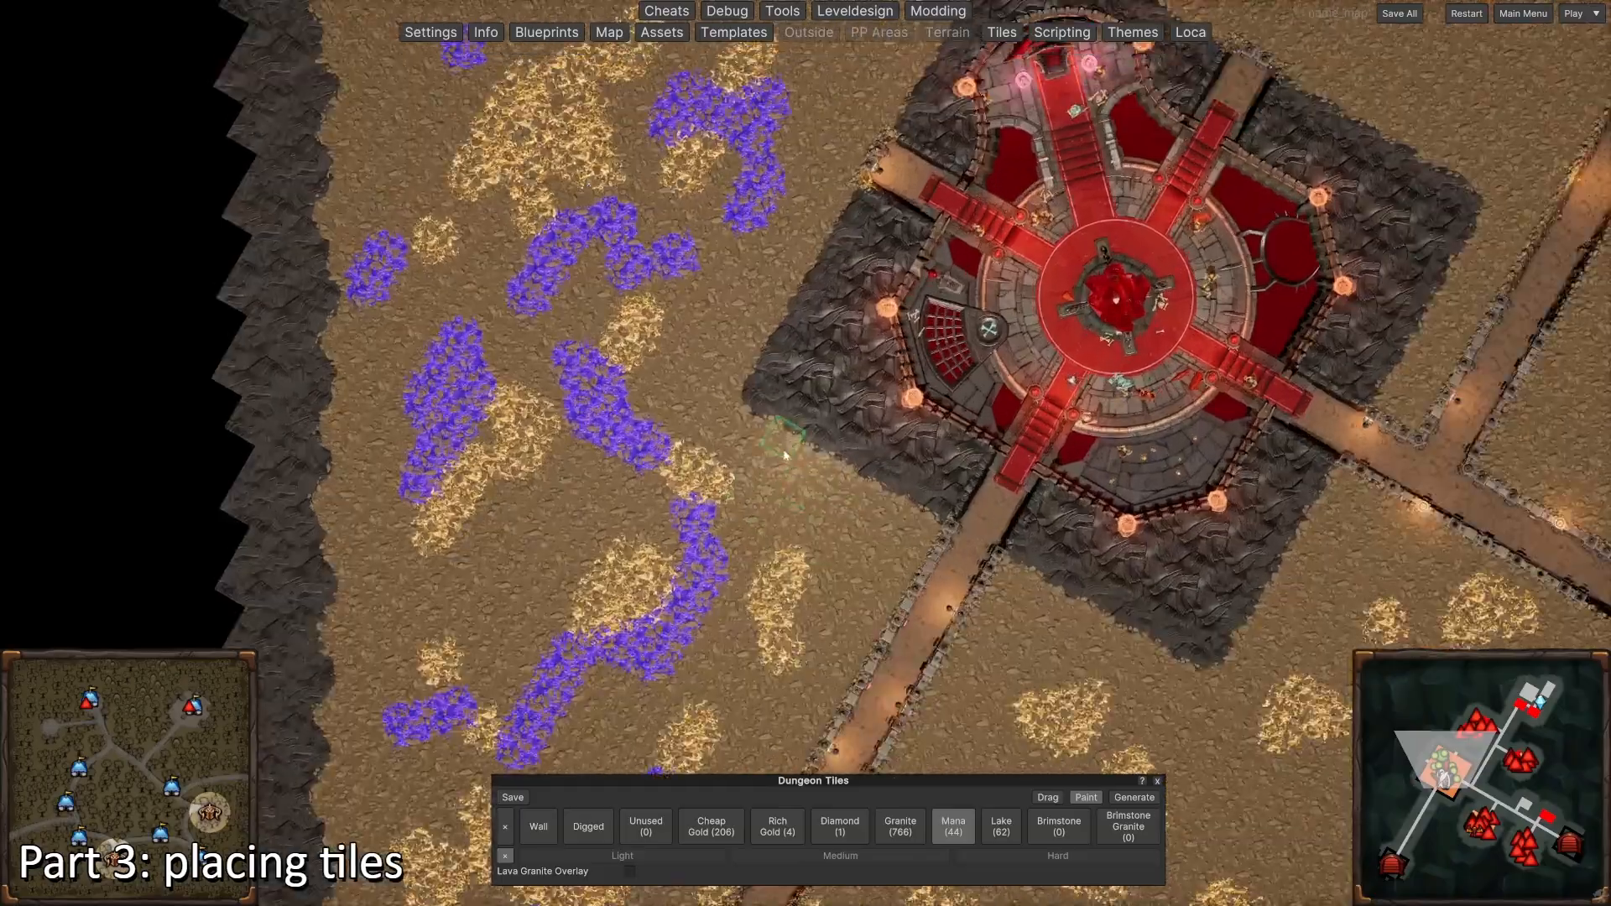
Step: Place a single brimstone tile just south of the long gold vein, northwest of the dungeon core
key("w")
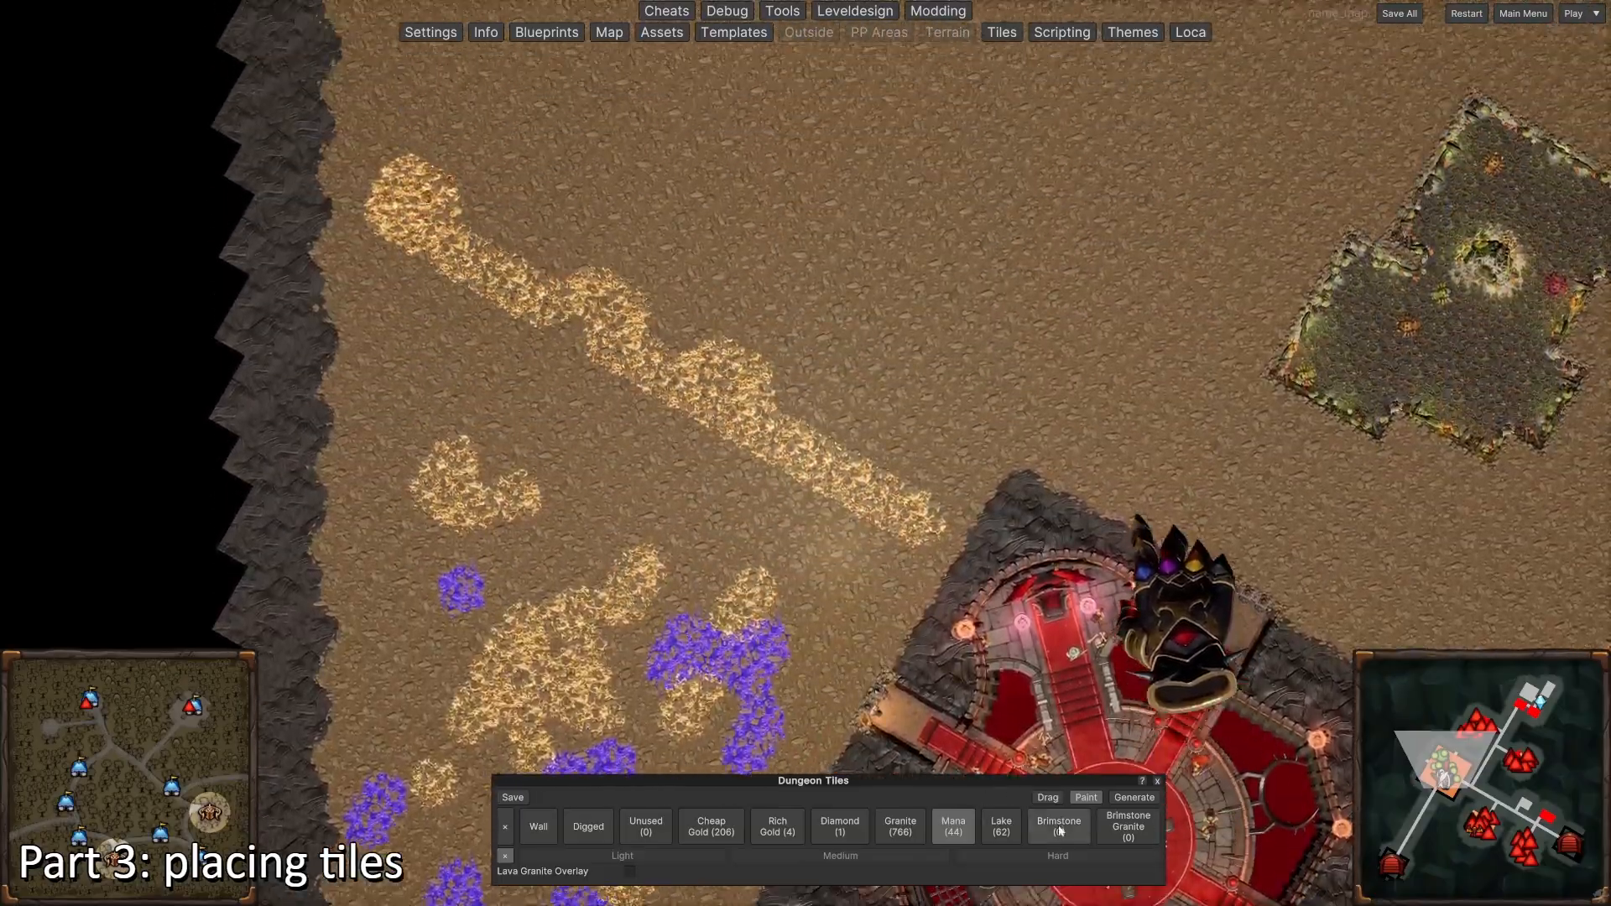
left_click(1059, 829)
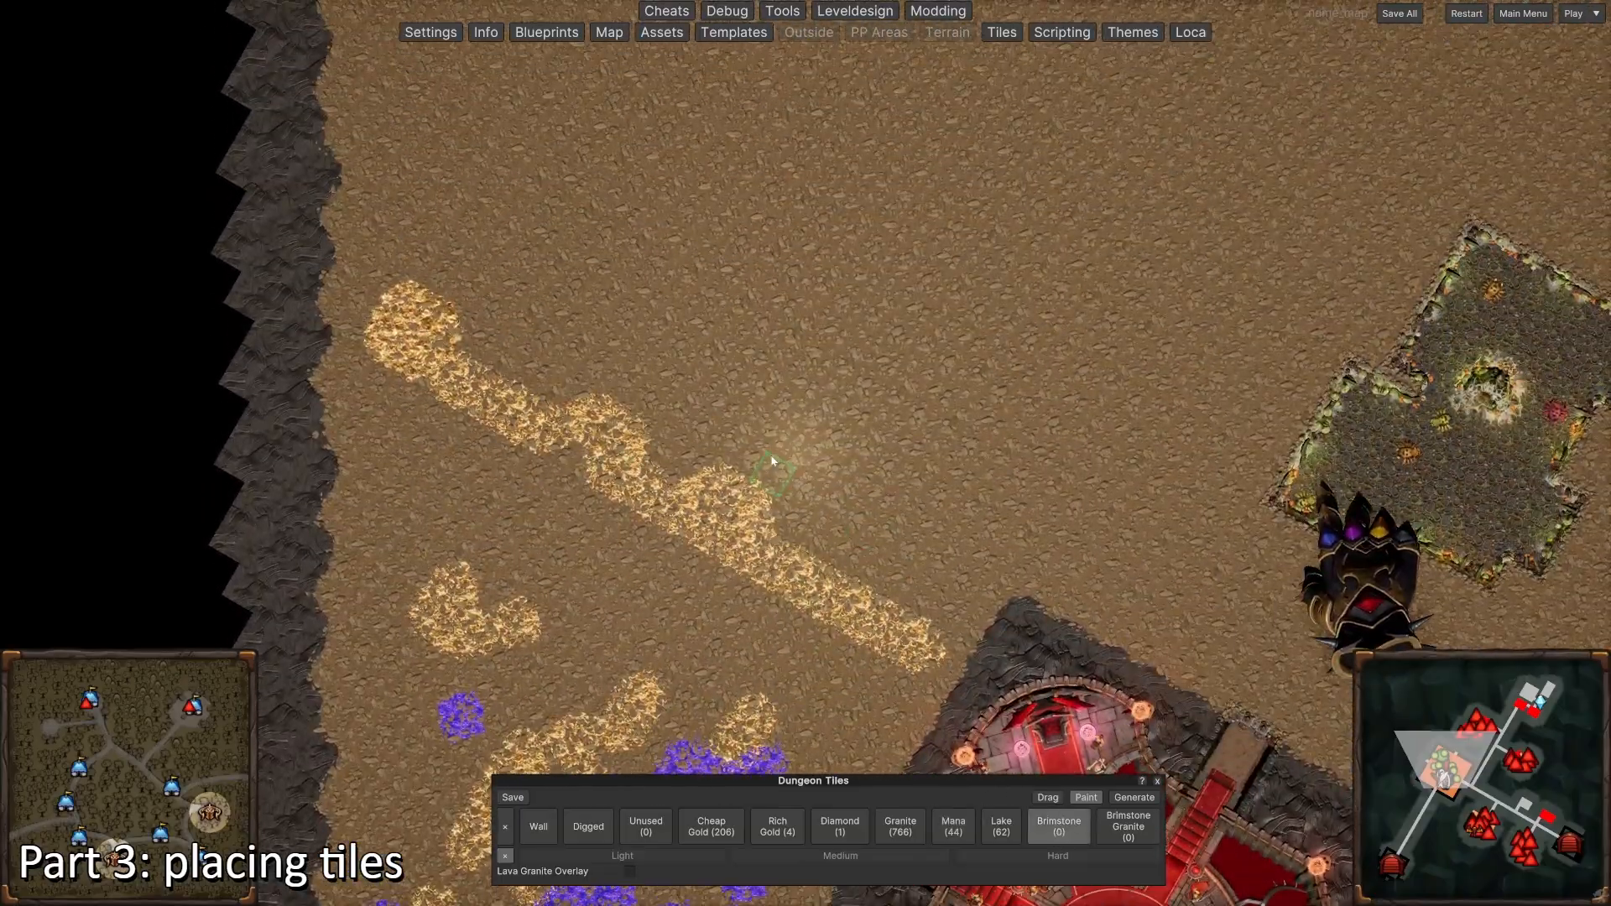
key("d")
key("s")
scroll(618, 441, "up", 2)
left_click(681, 494)
scroll(705, 522, "up", 5)
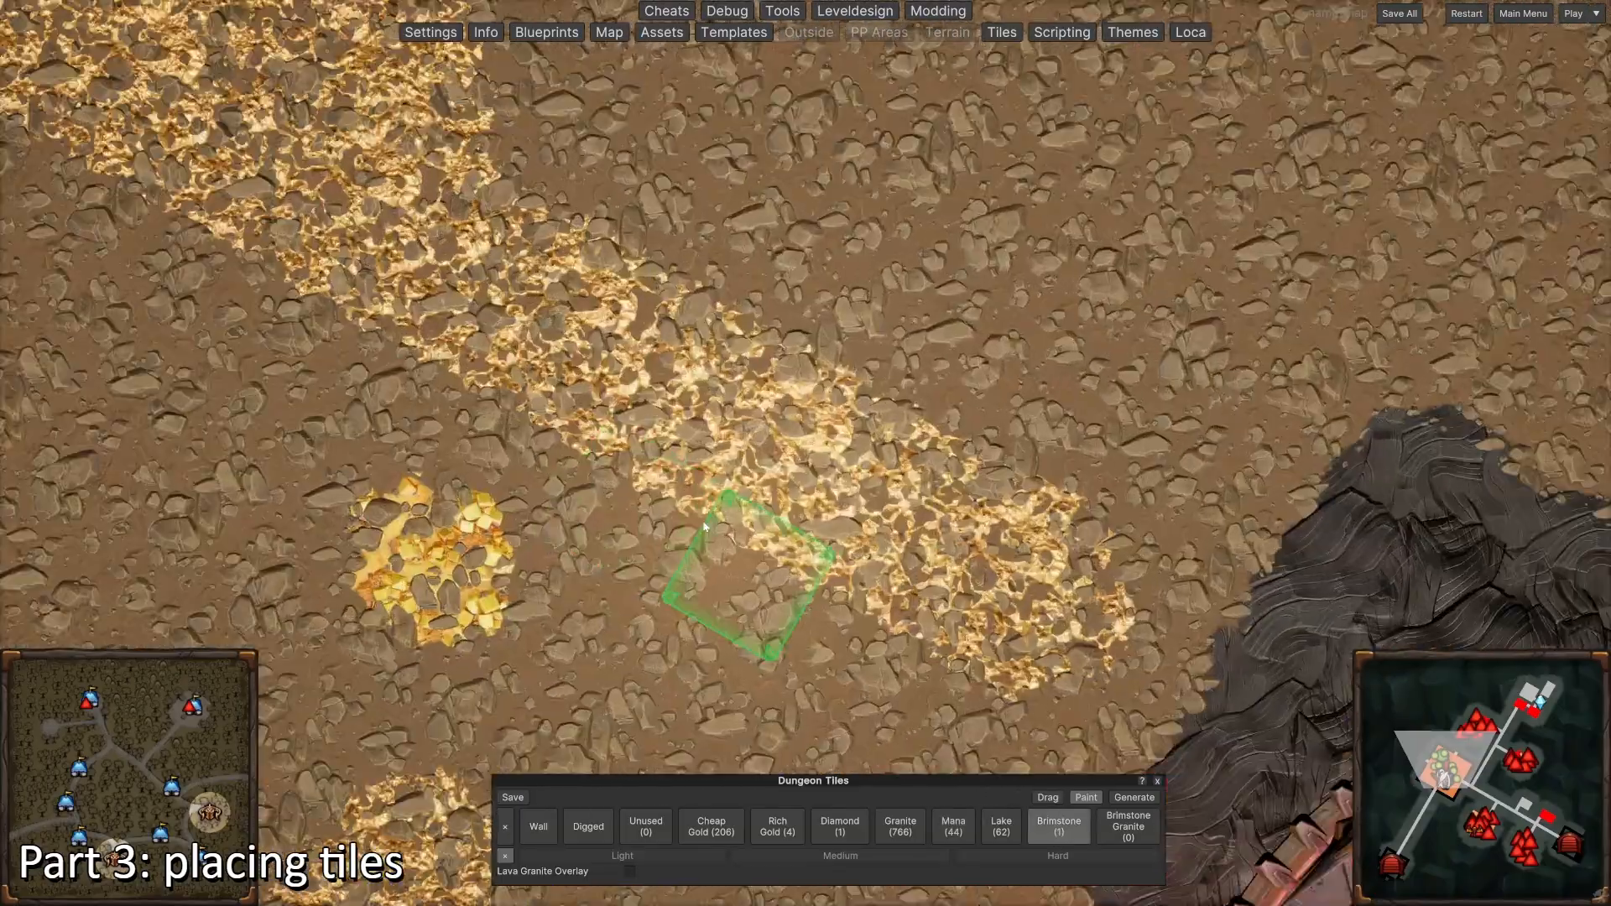
Step: Dig out floor tiles beside the brimstone tile and join them with a rectangular digged area in Drag mode
scroll(705, 524, "down", 5)
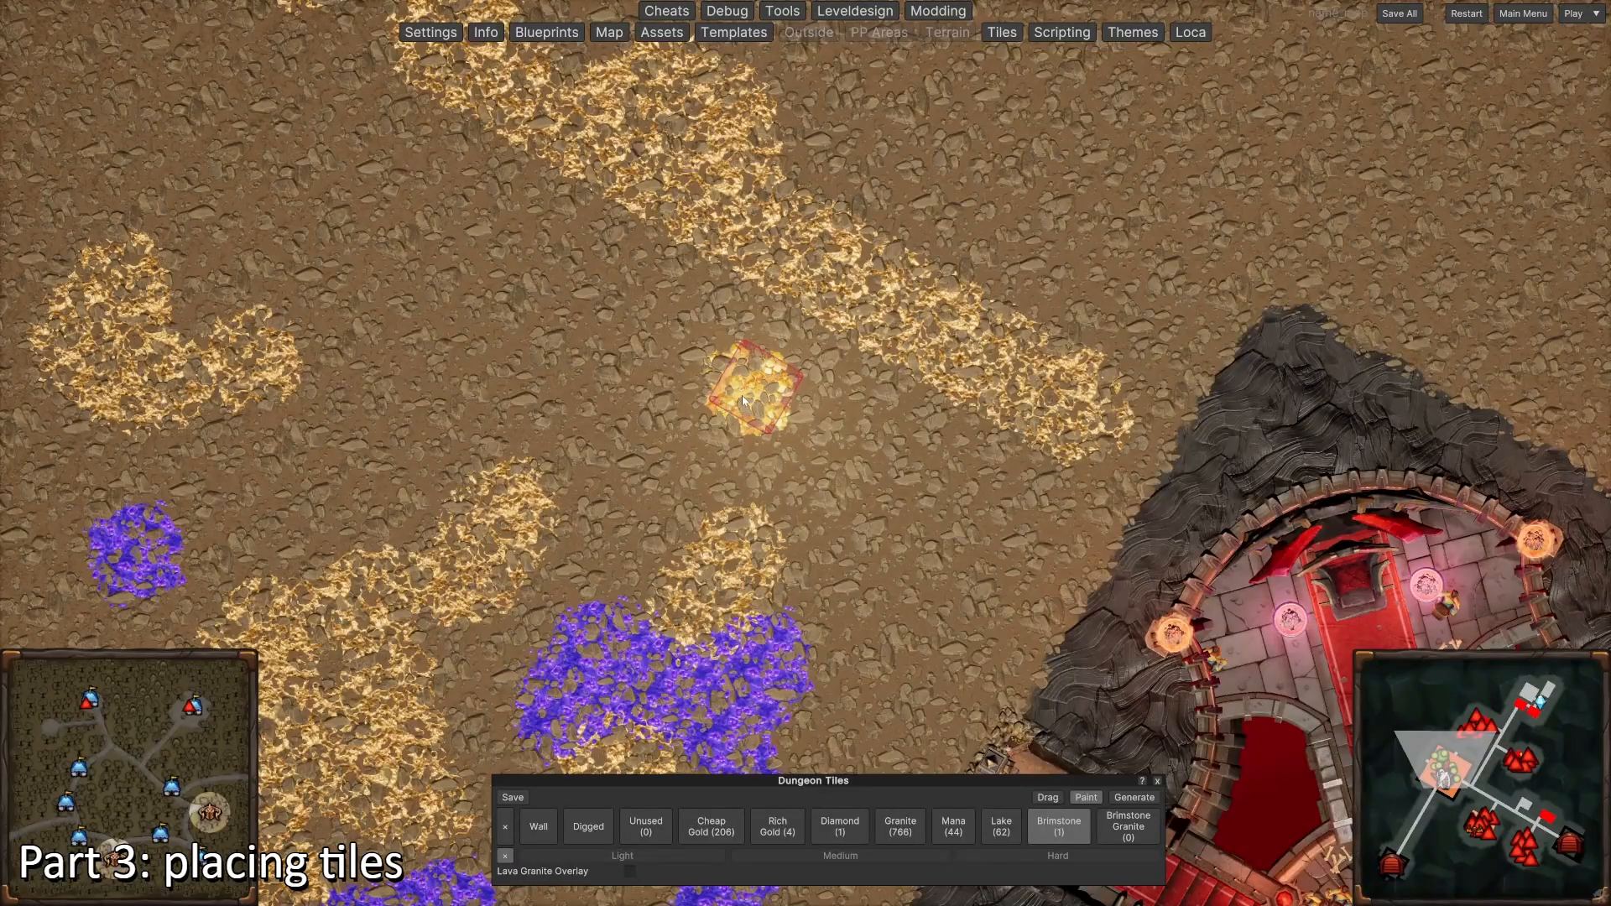
scroll(742, 395, "down", 2)
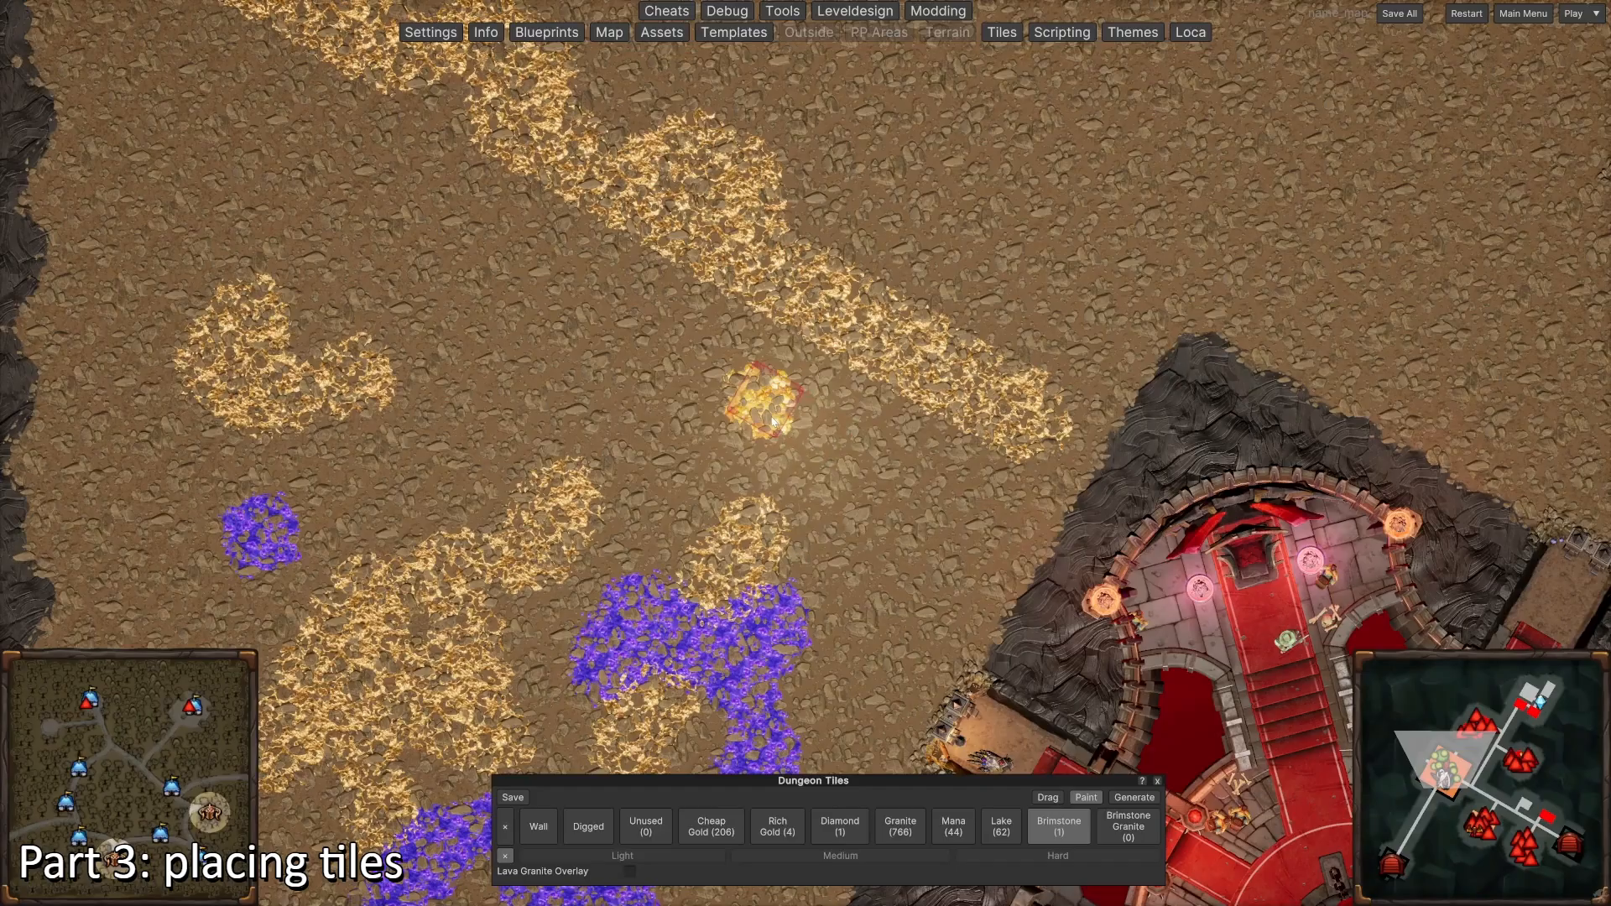
scroll(773, 422, "up", 3)
scroll(668, 360, "down", 2)
scroll(750, 613, "down", 2)
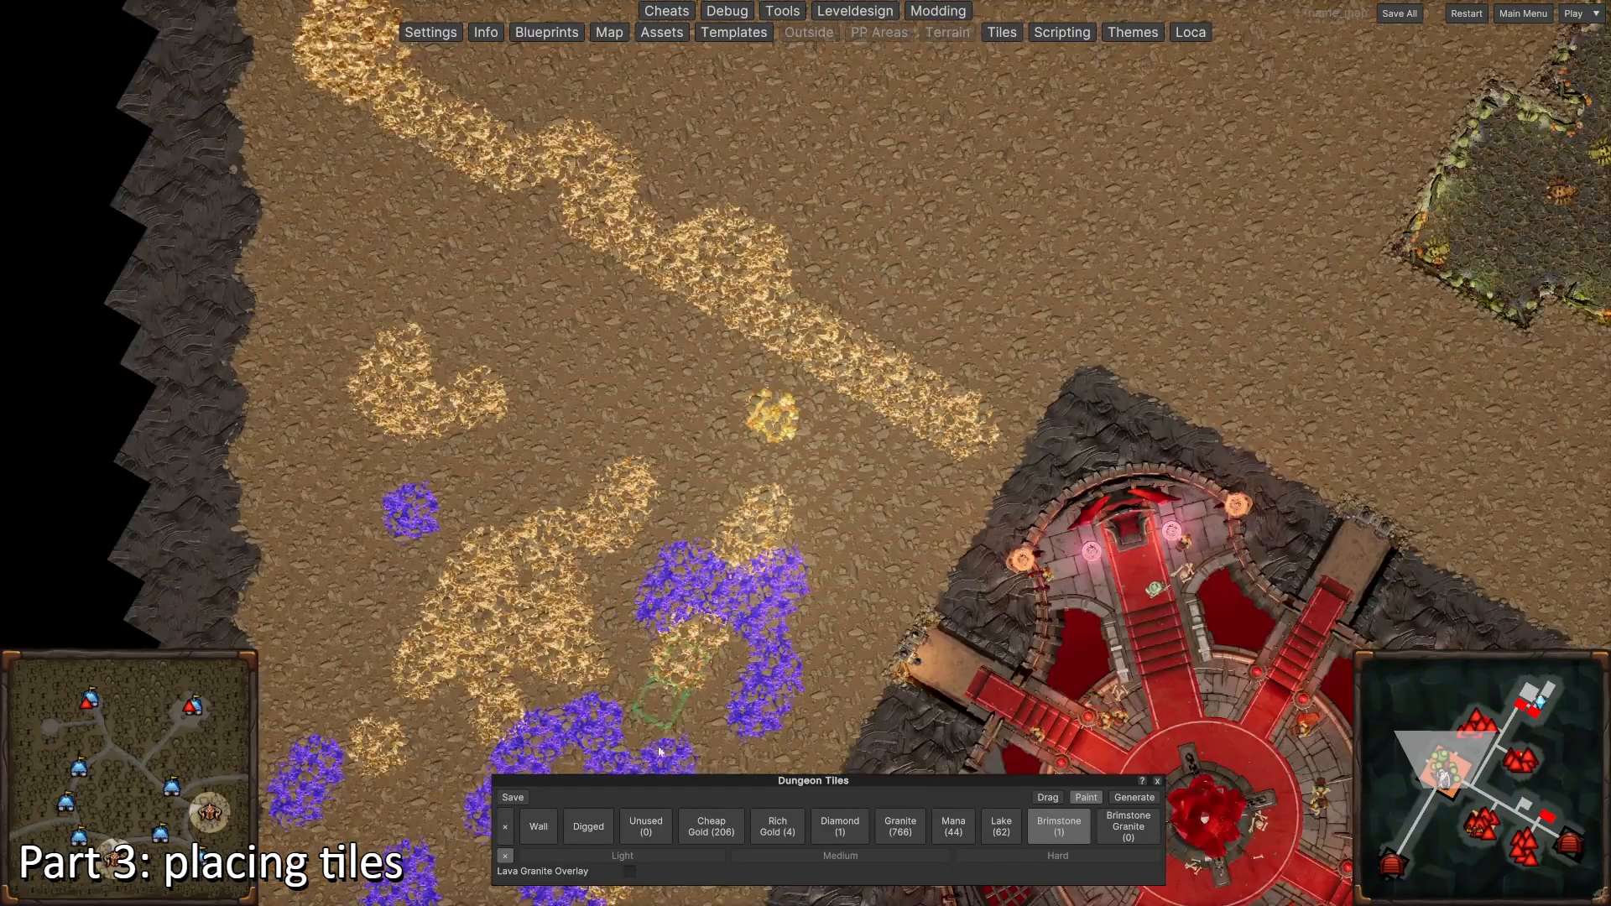
left_click(588, 827)
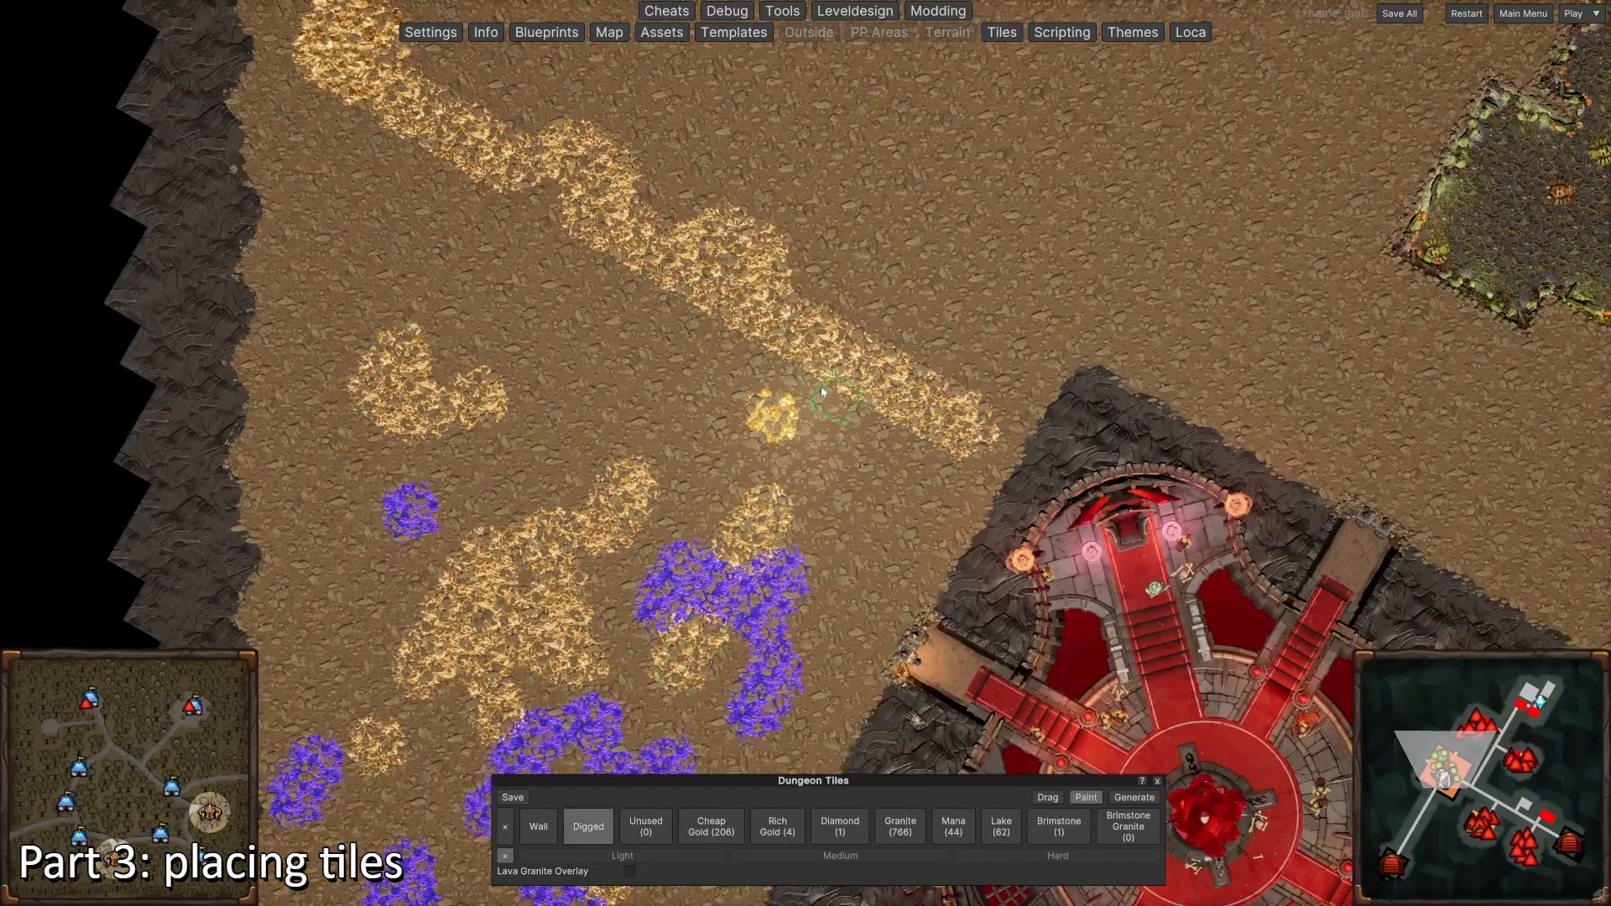
left_click(752, 308)
left_click(782, 464)
left_click(806, 533)
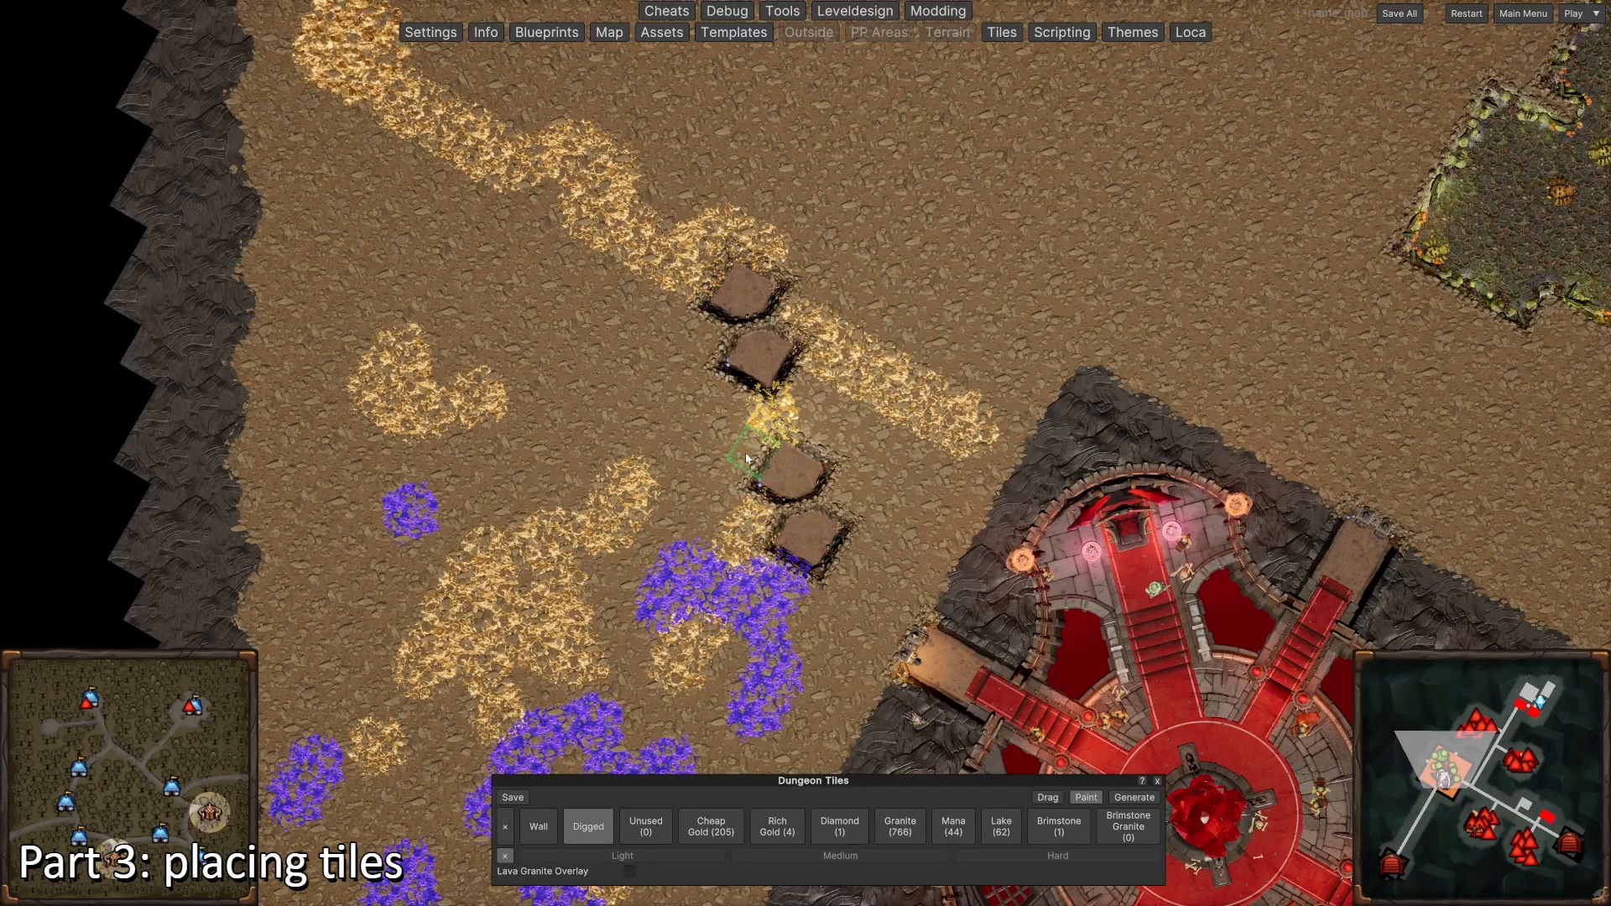
left_click_drag(722, 445, 657, 450)
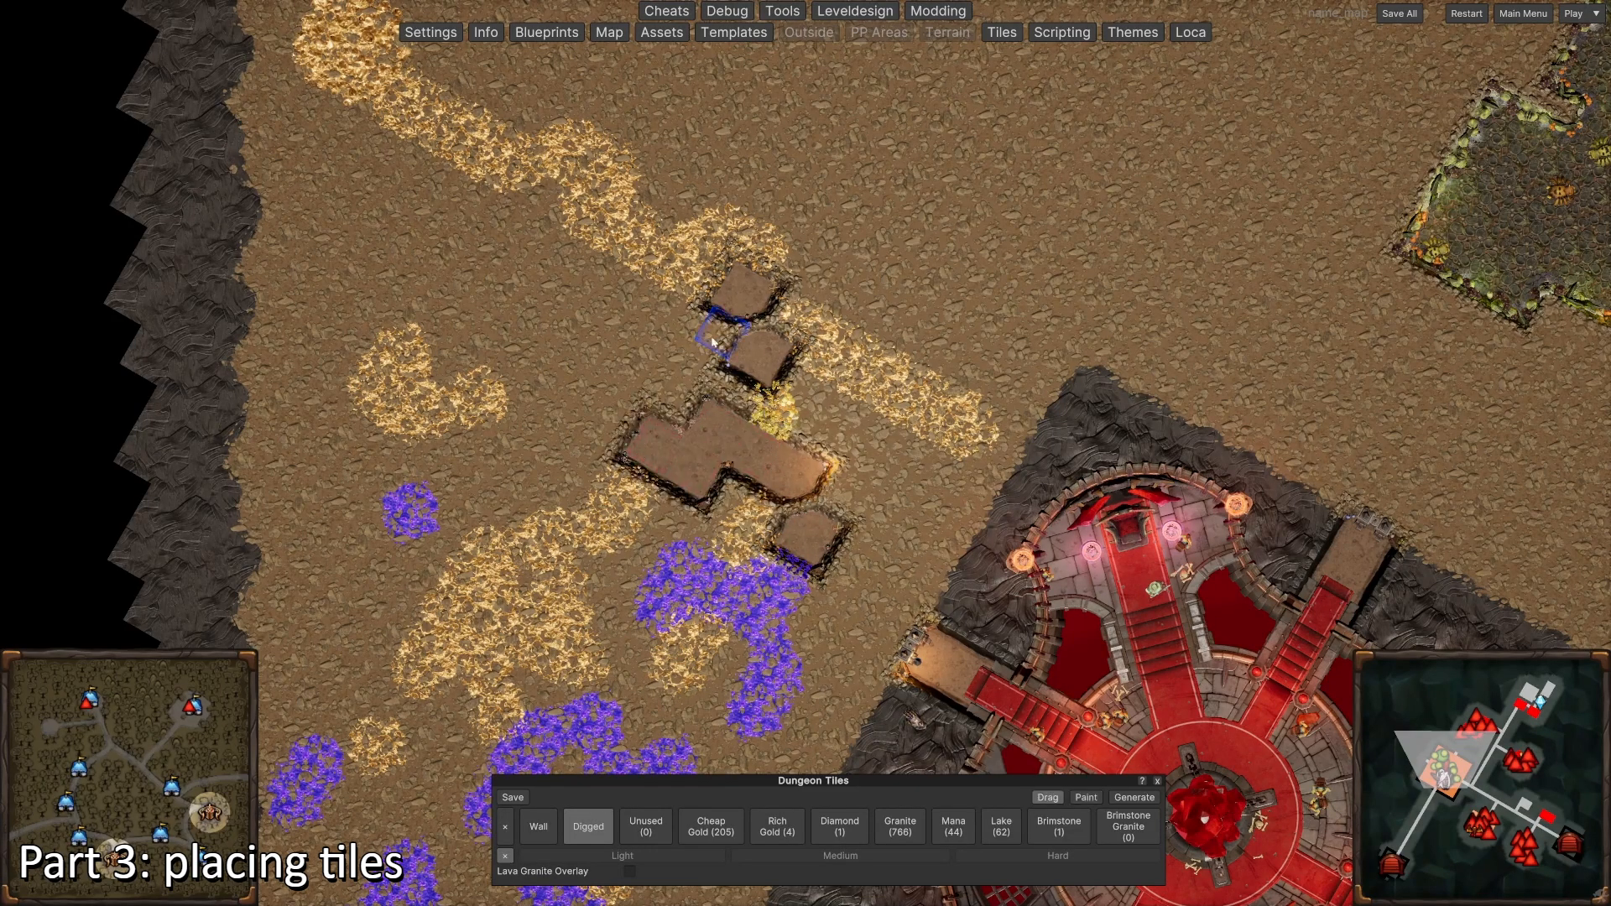
left_click_drag(712, 342, 856, 525)
Step: Shape the dug area into a square room around the brimstone tile, filling surplus floor with wall and digging the missing side
left_click(538, 826)
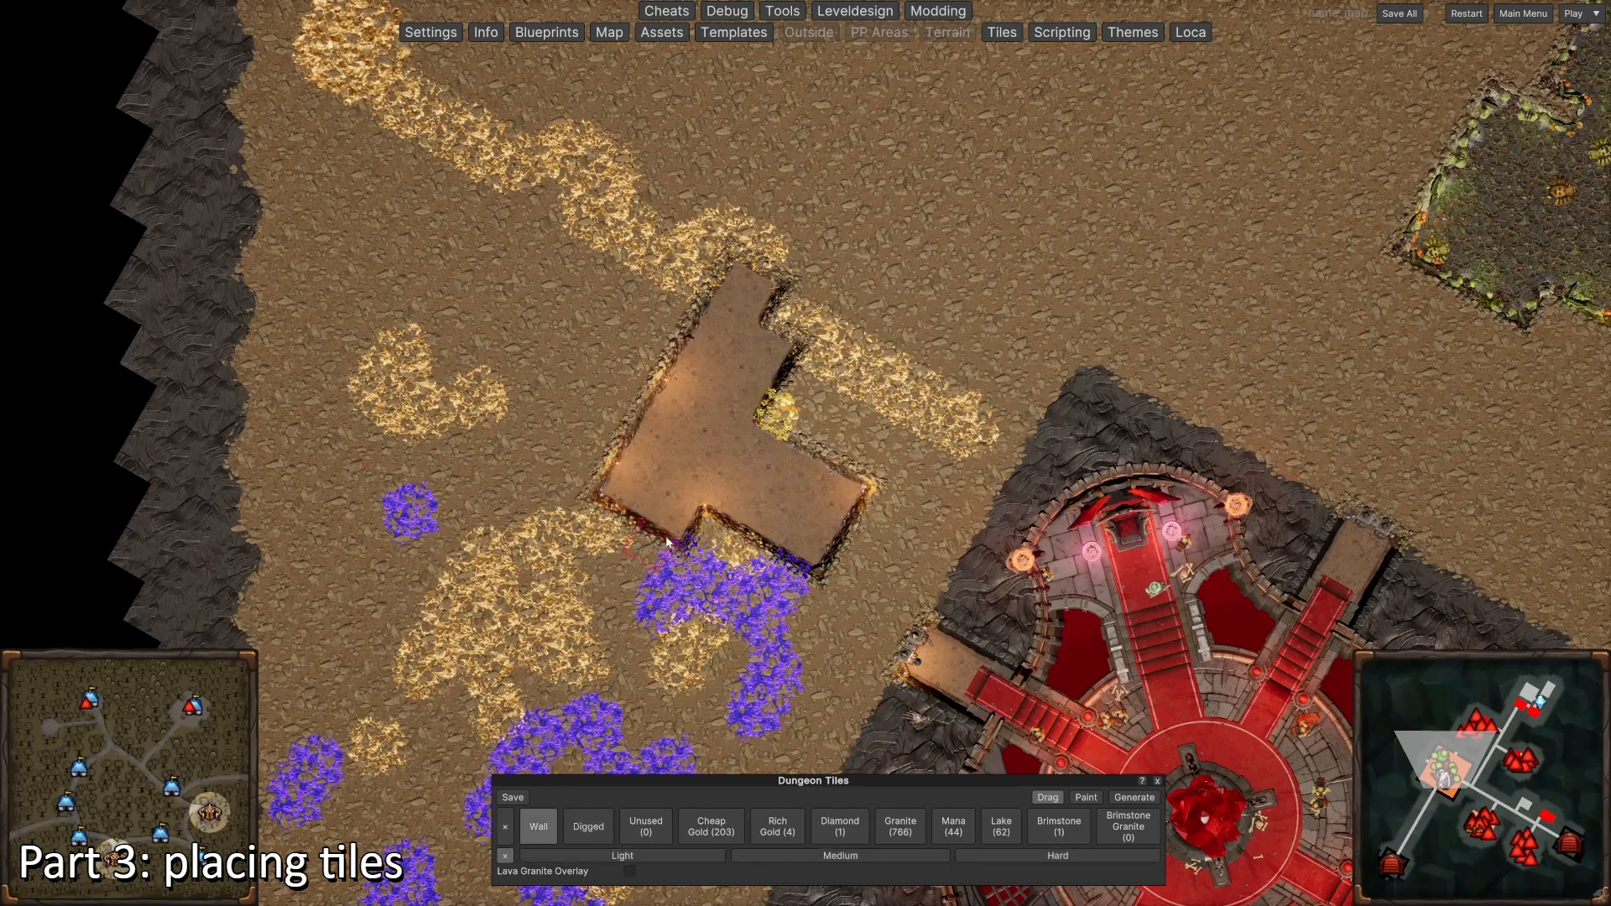
left_click_drag(668, 541, 657, 505)
left_click(588, 826)
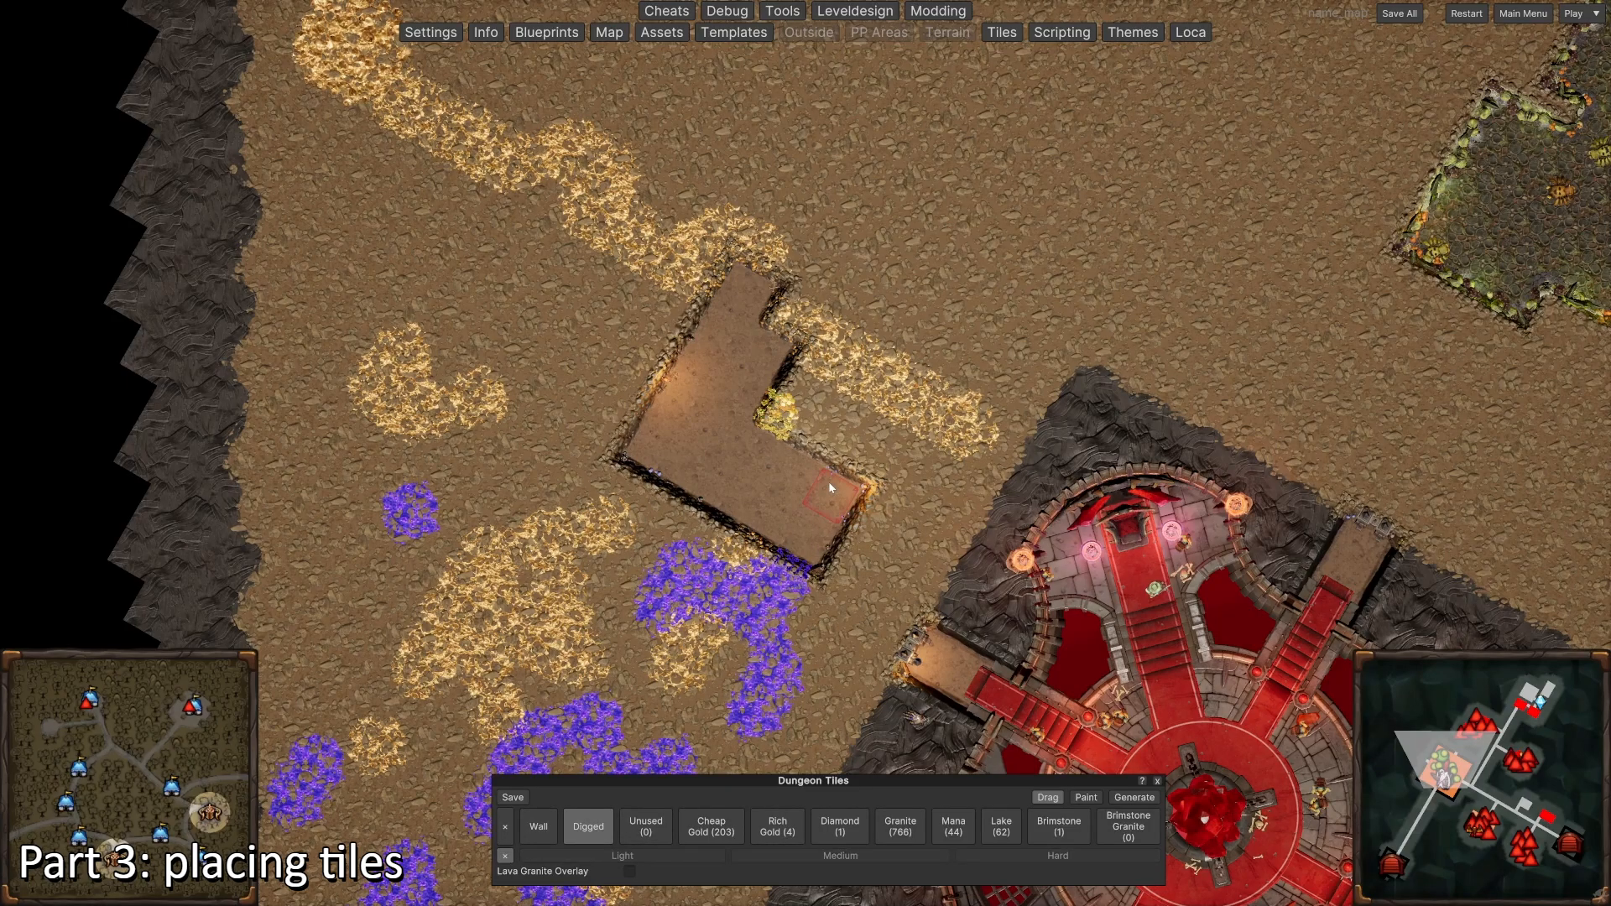
left_click_drag(835, 462, 865, 354)
left_click_drag(800, 275, 802, 371)
left_click(541, 824)
left_click_drag(803, 265, 852, 297)
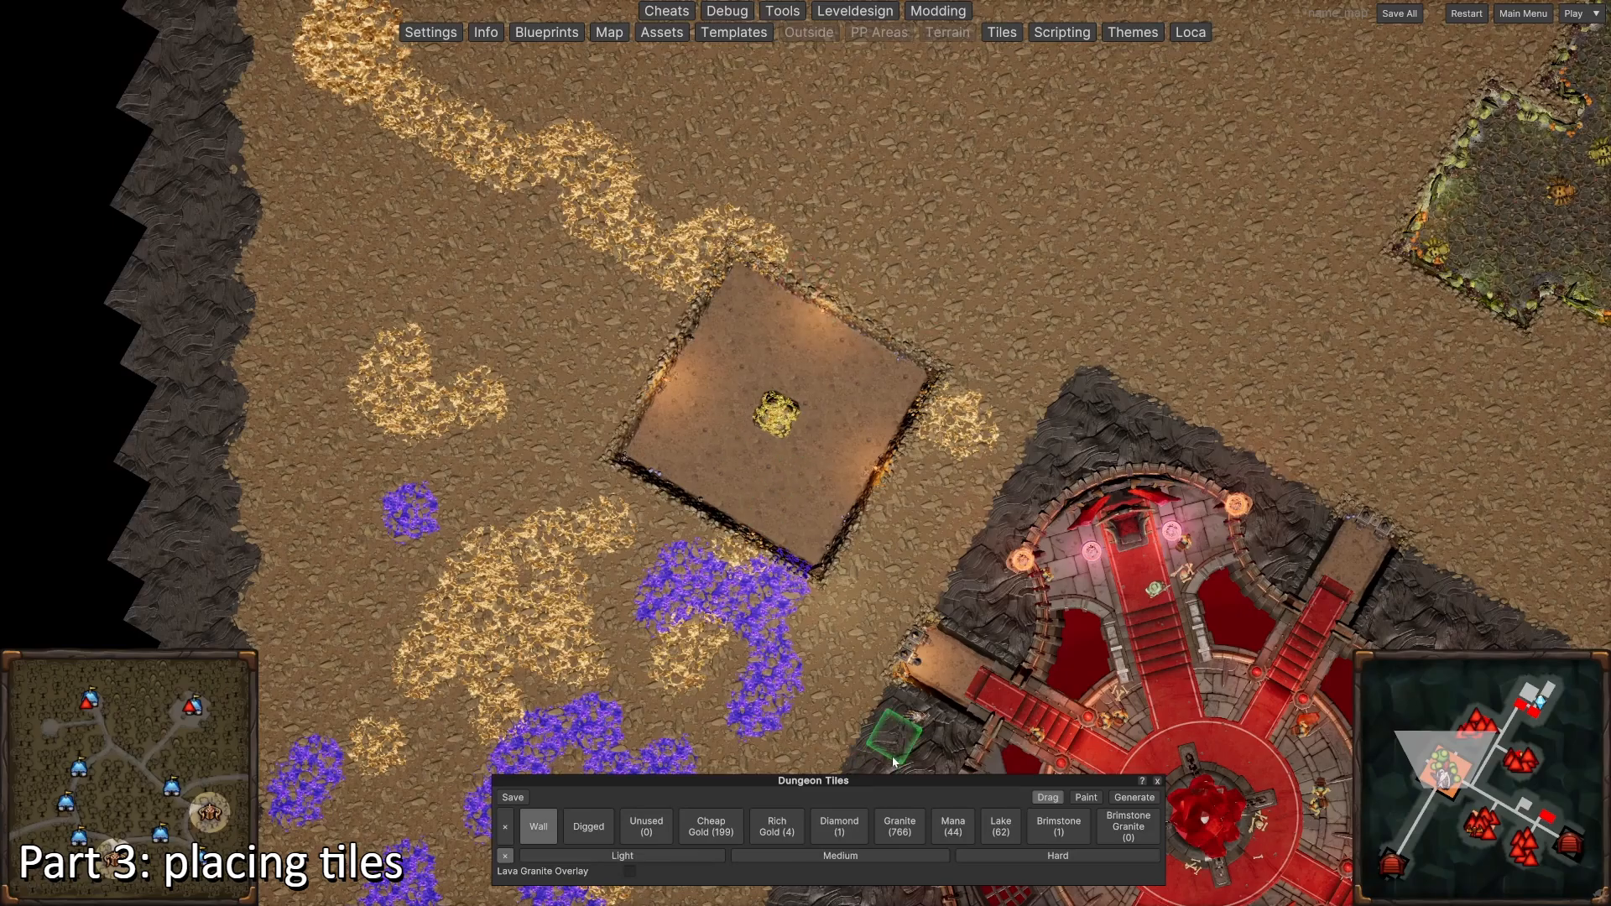
Step: Place two granite tiles at the eastern end of the square brimstone room's northeast wall
left_click(906, 831)
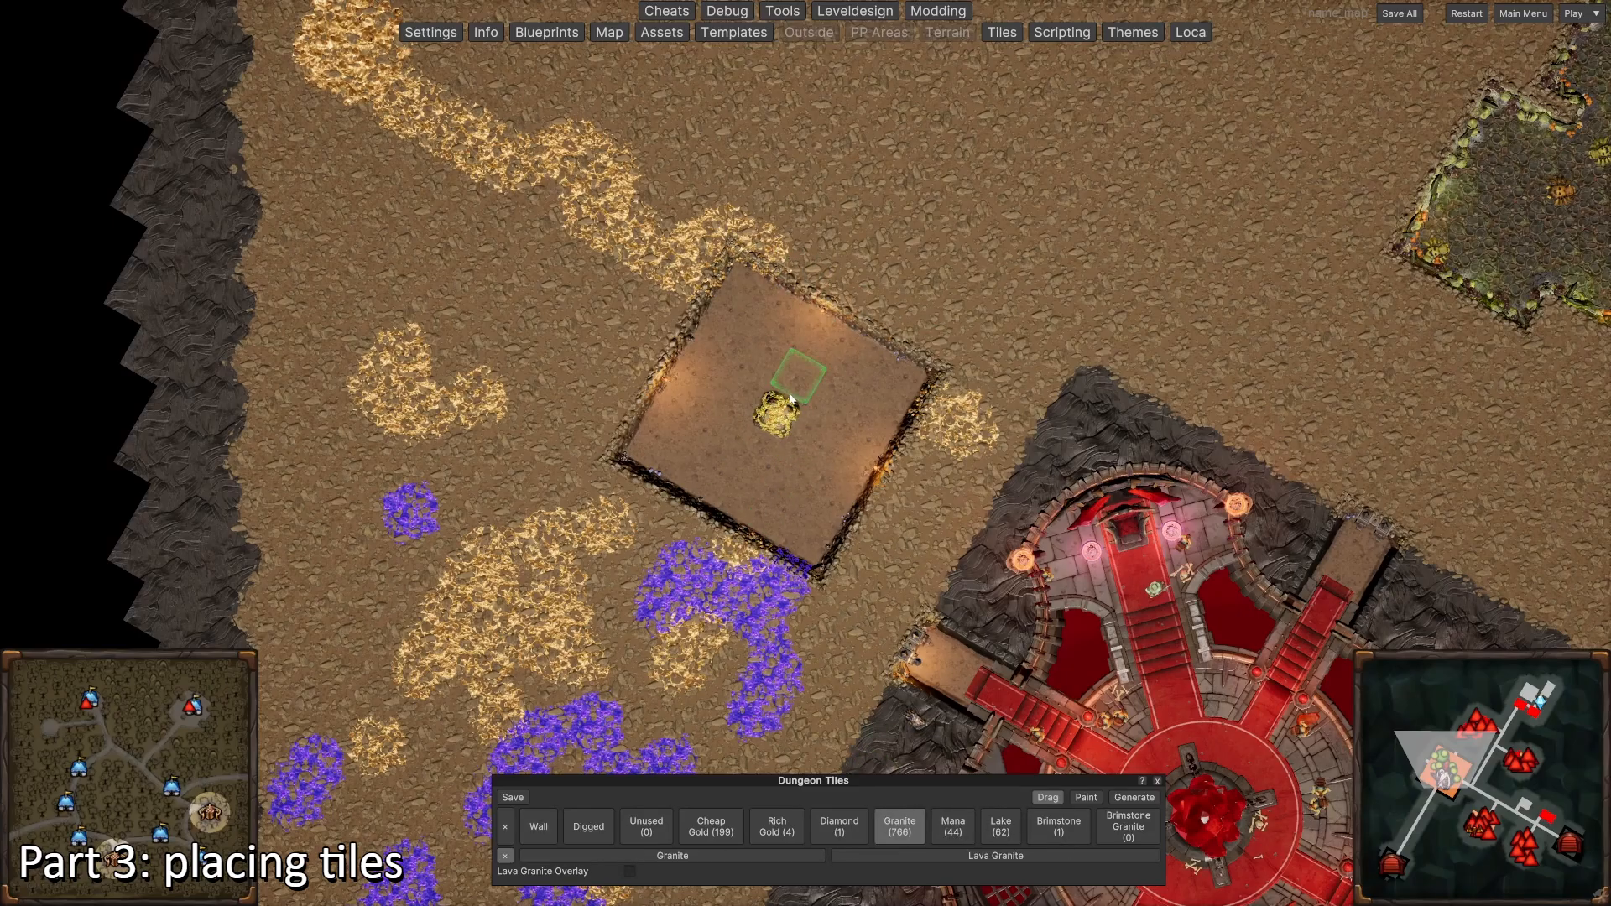
left_click_drag(873, 354, 880, 366)
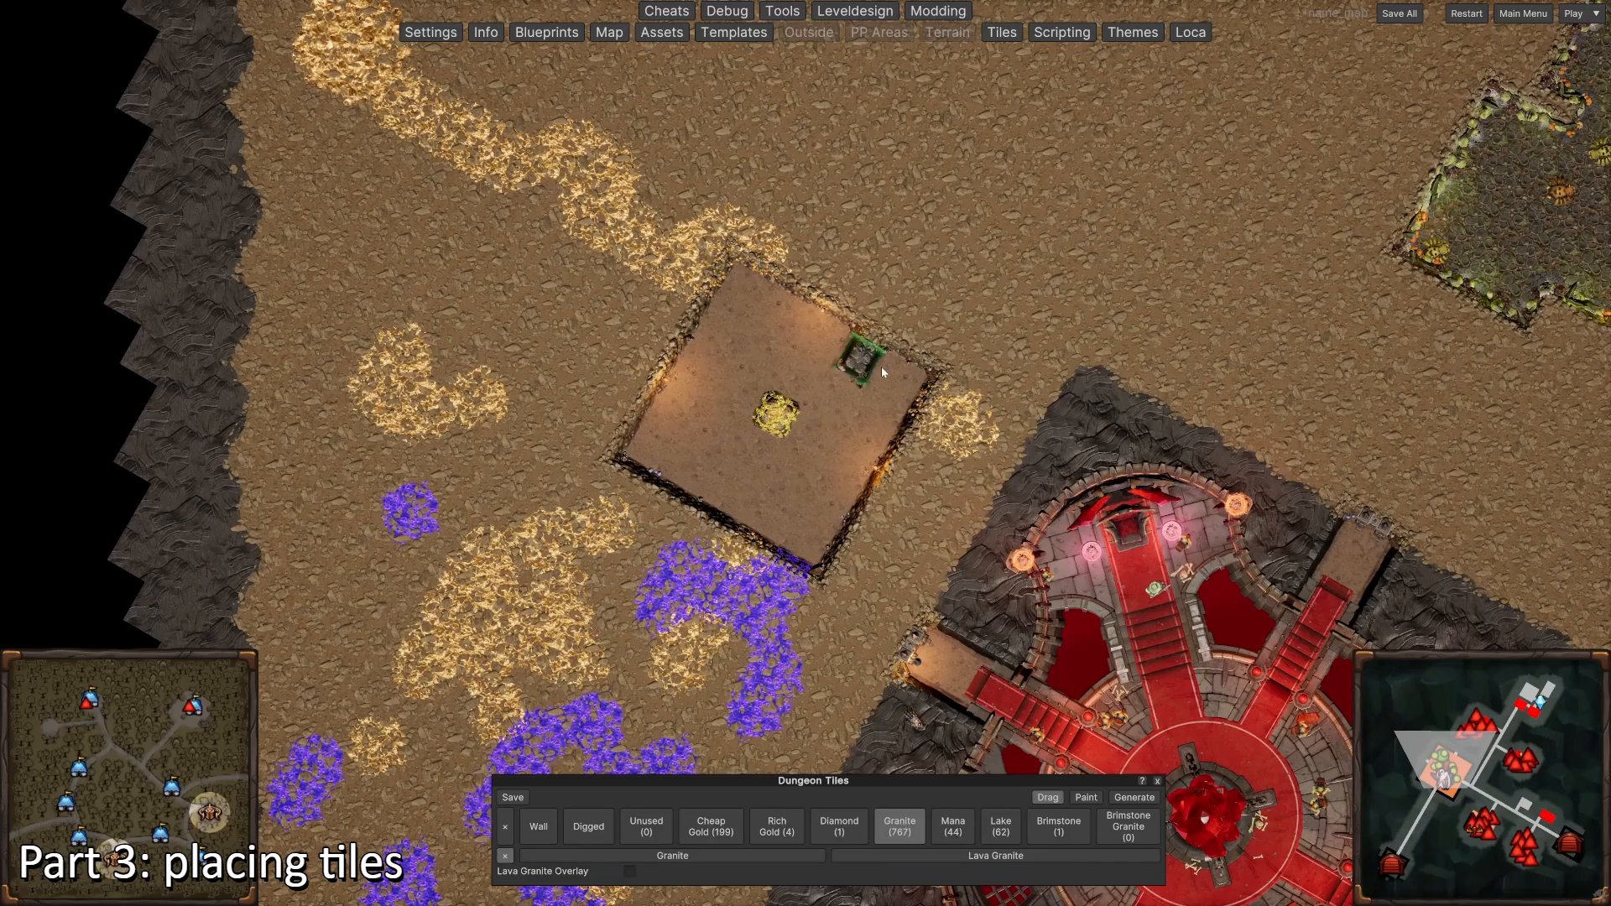
scroll(886, 363, "up", 2)
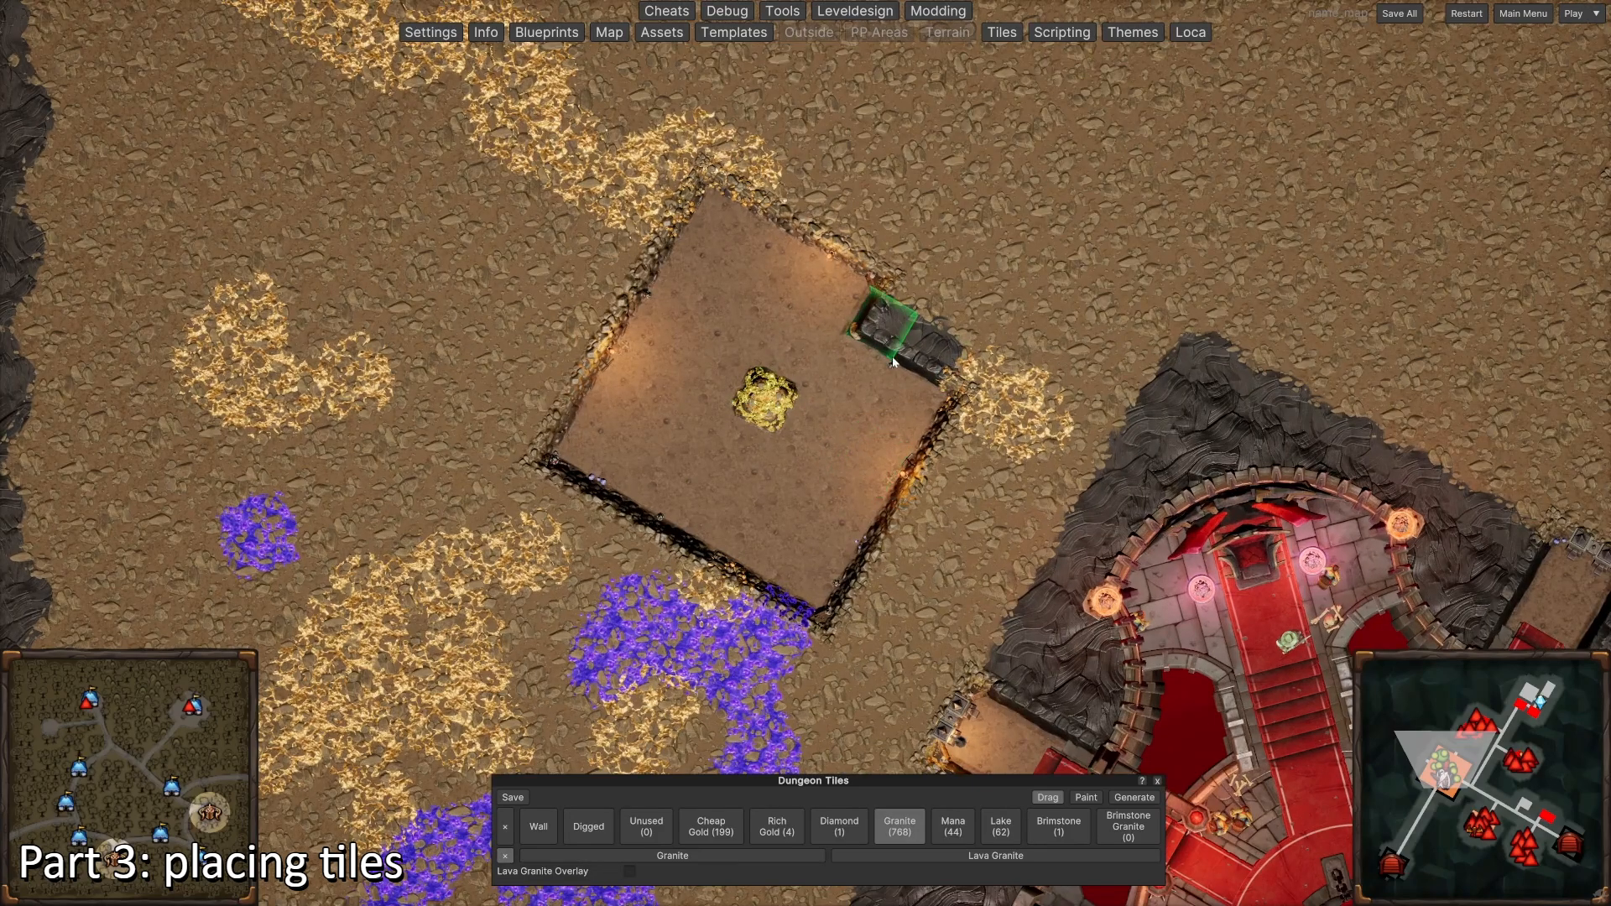
Step: Place a solid block of brimstone granite tiles along the outside of the brimstone room's southwest wall
scroll(893, 361, "down", 2)
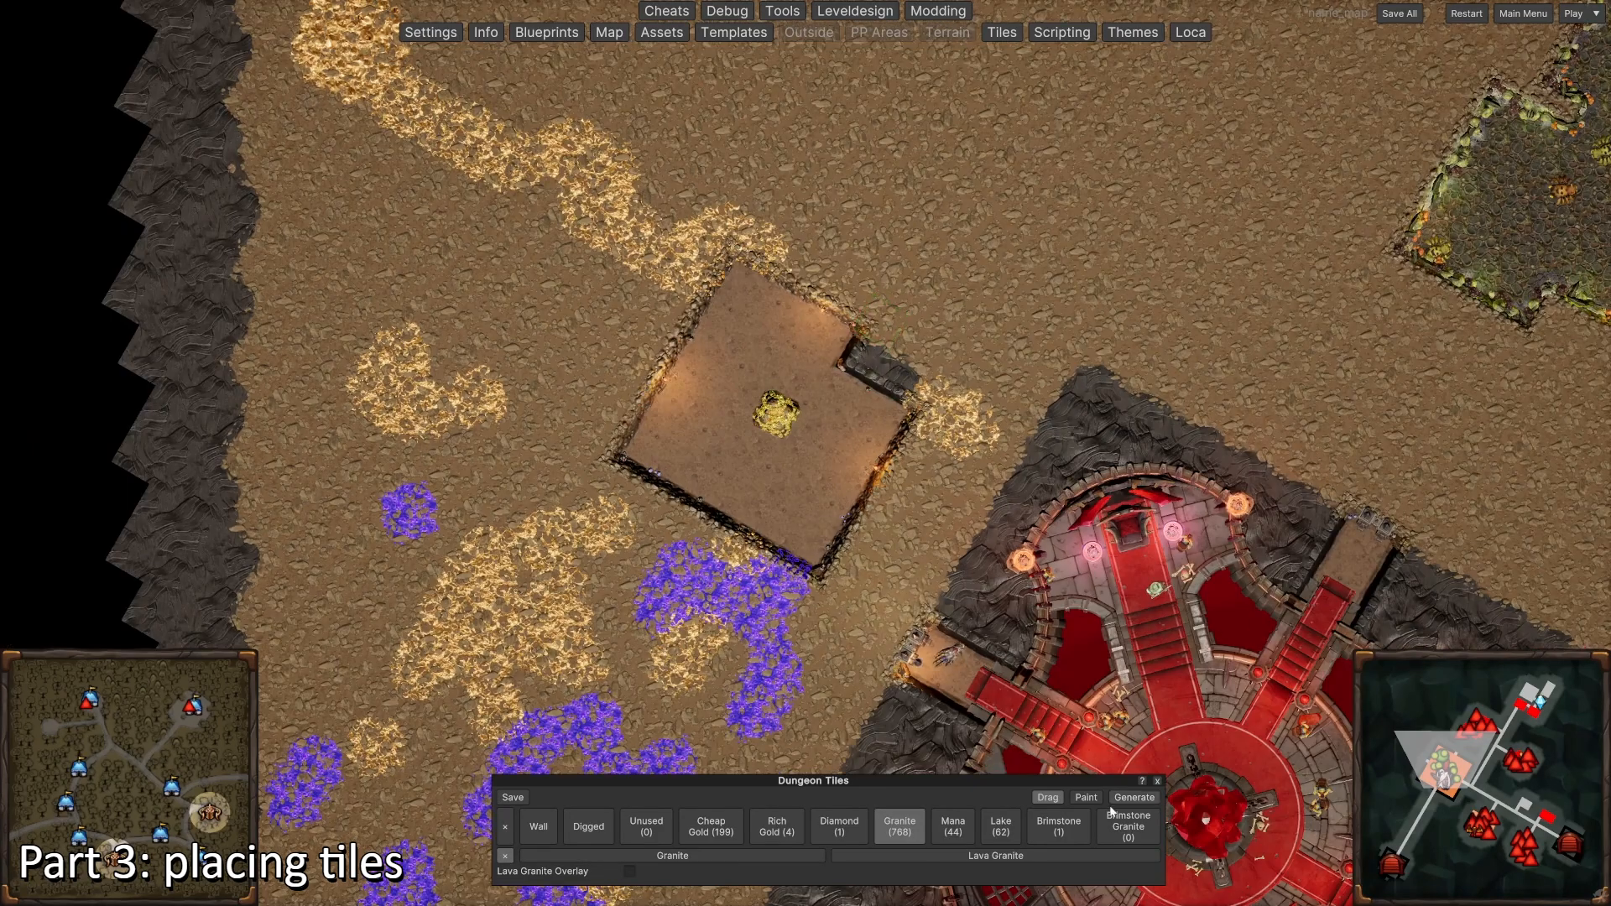
left_click(1127, 829)
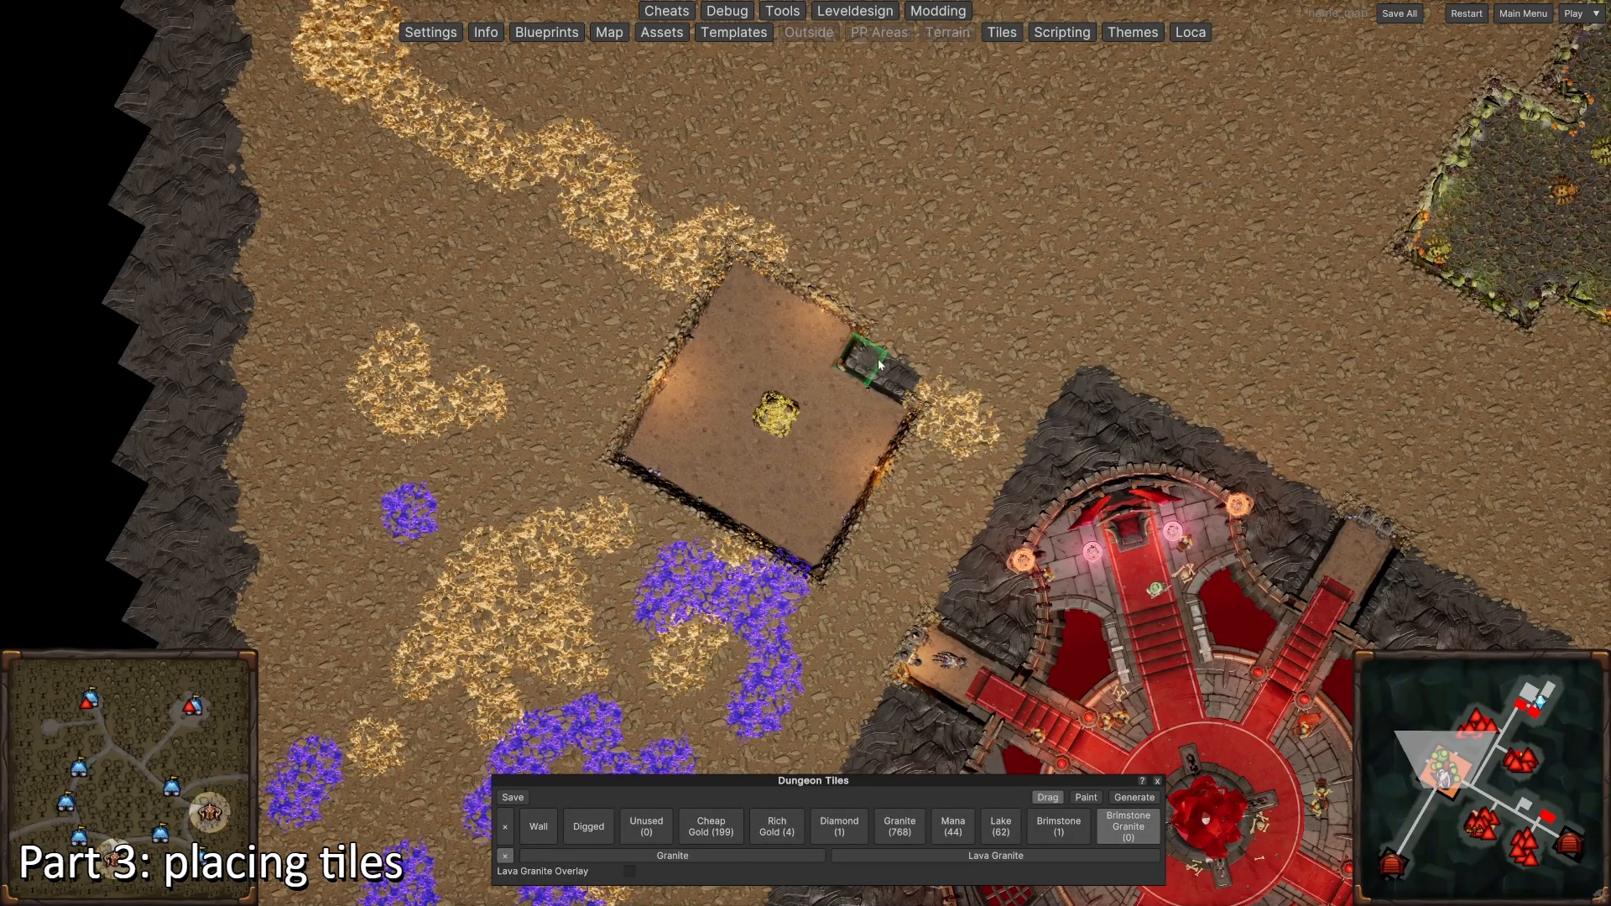
scroll(879, 357, "up", 2)
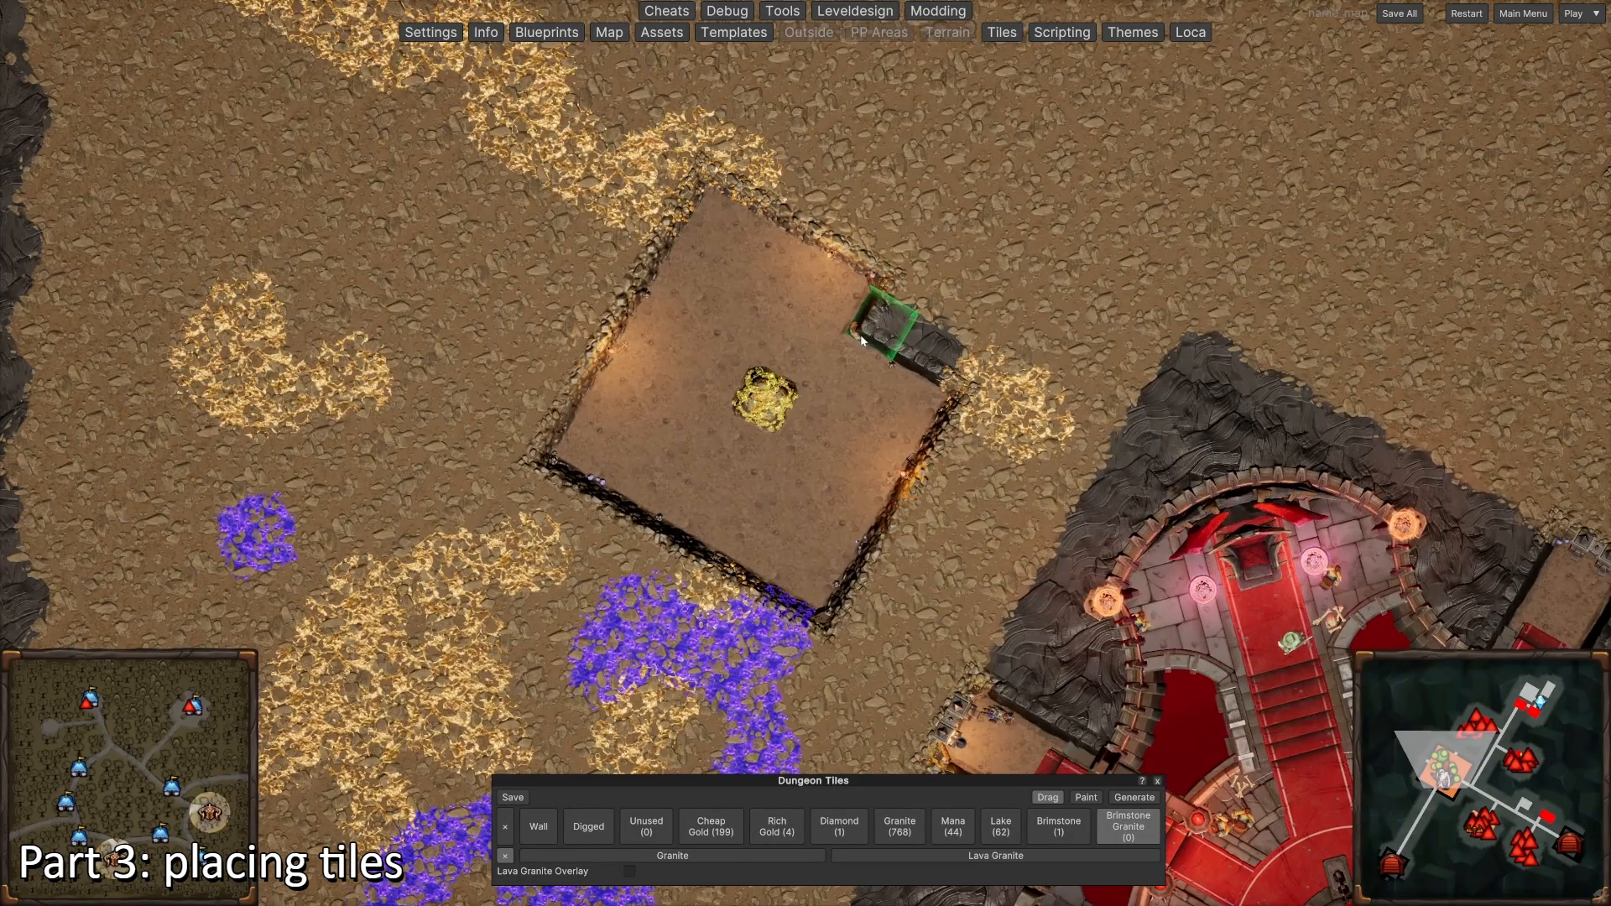
left_click(697, 613)
left_click(667, 549)
left_click(636, 591)
left_click(605, 642)
left_click(657, 678)
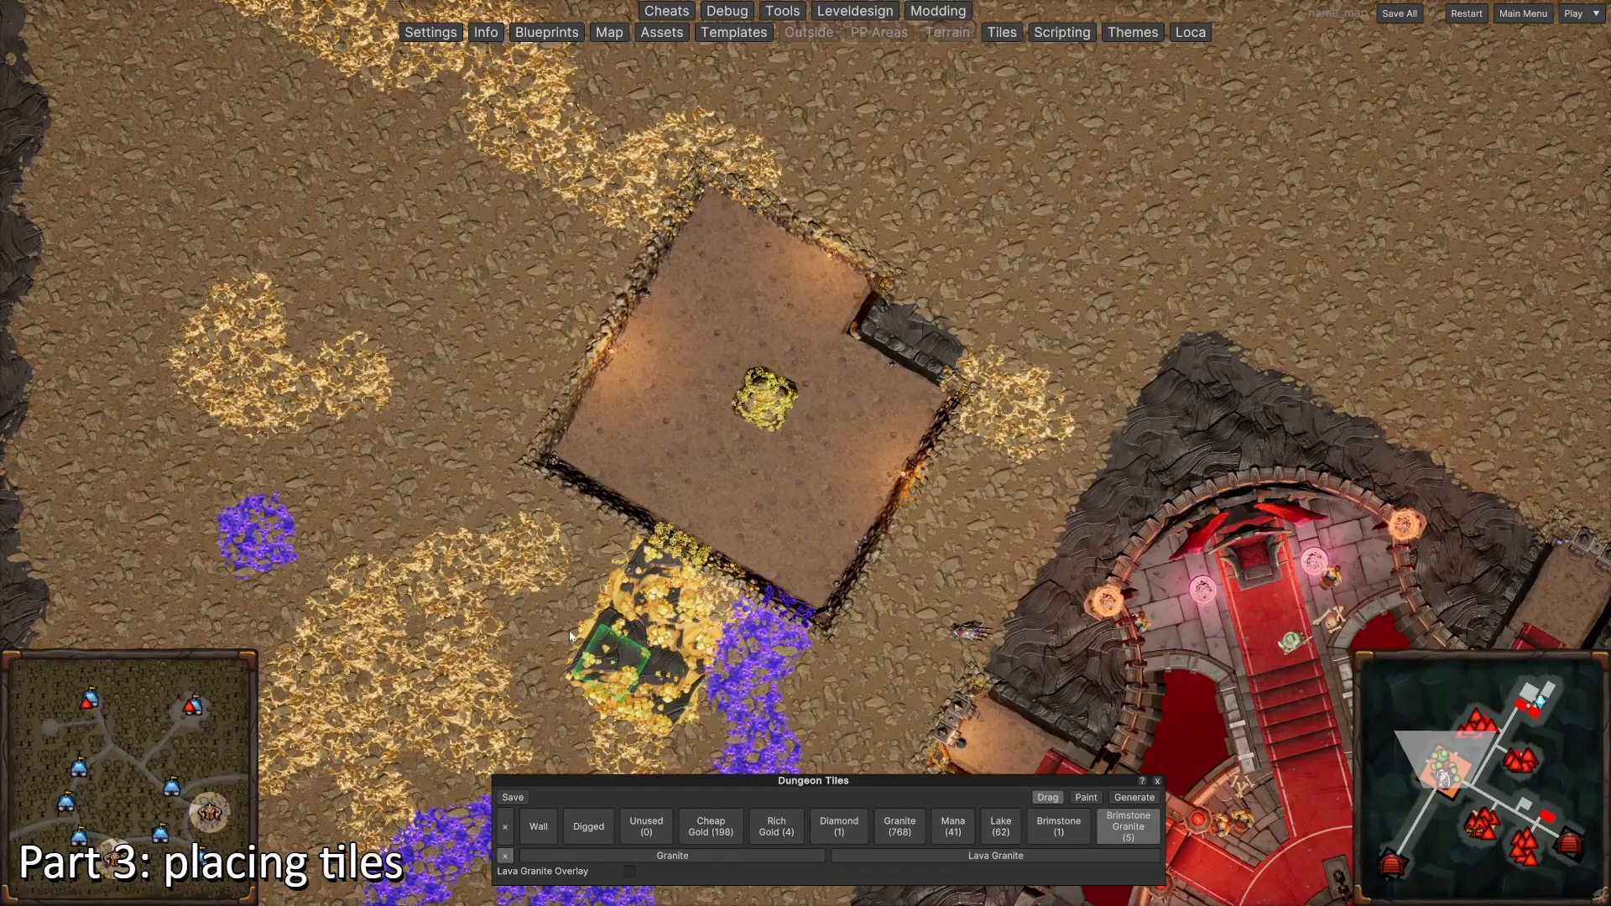
left_click(566, 628)
left_click(593, 581)
left_click(618, 536)
left_click(543, 549)
left_click(515, 596)
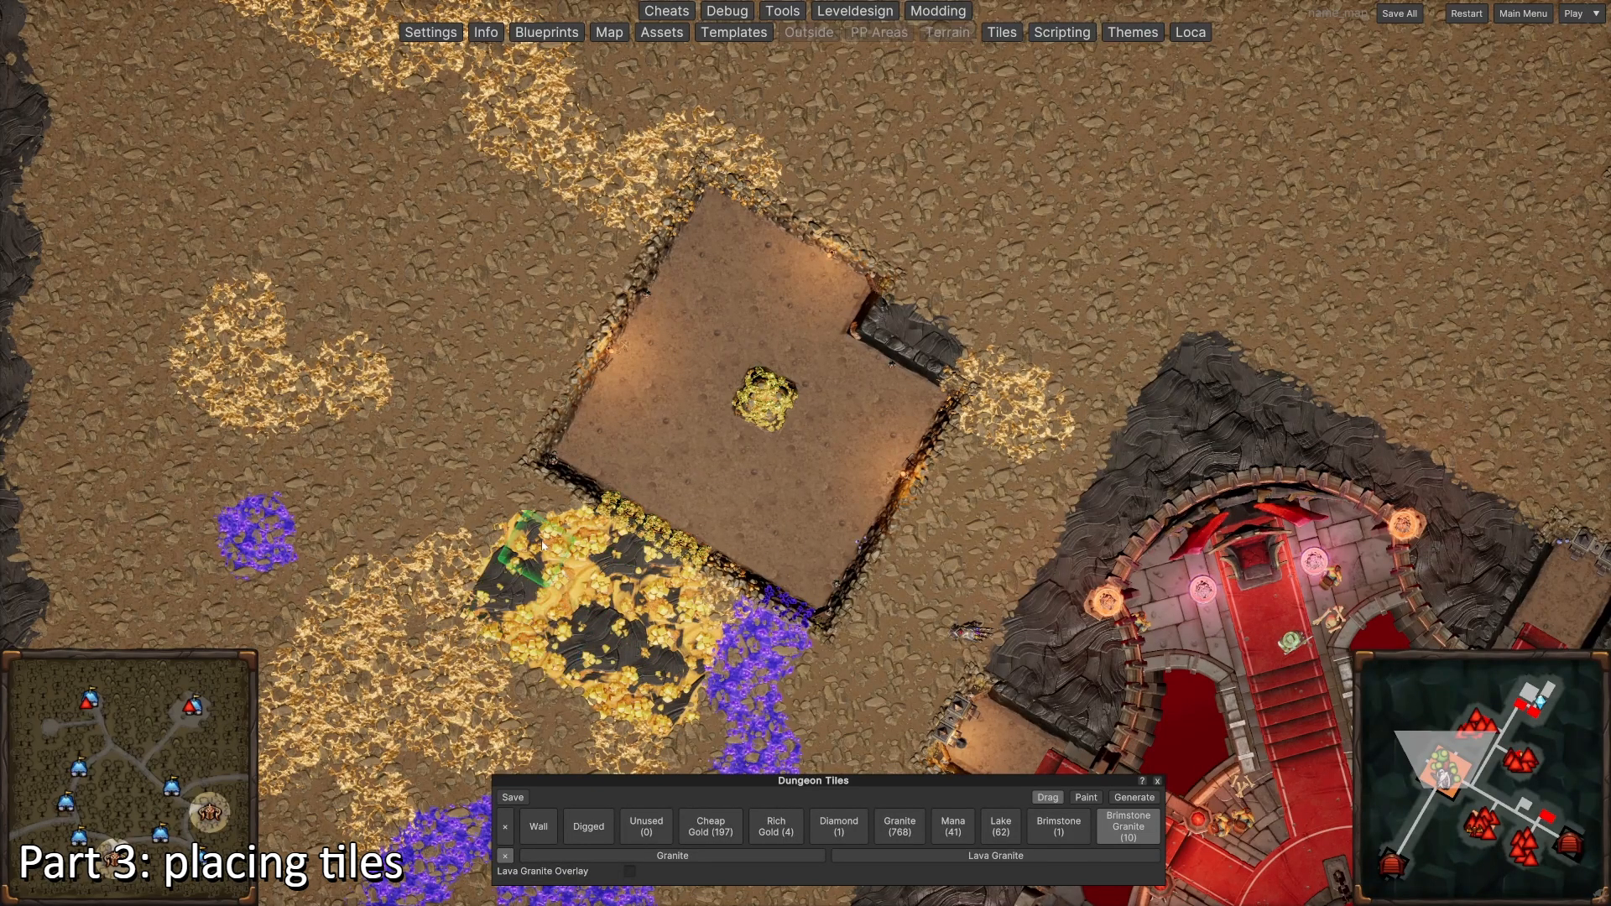
left_click(551, 515)
Step: Place one brimstone tile against the northwest side of the brimstone granite block
scroll(571, 520, "down", 2)
scroll(651, 528, "up", 3)
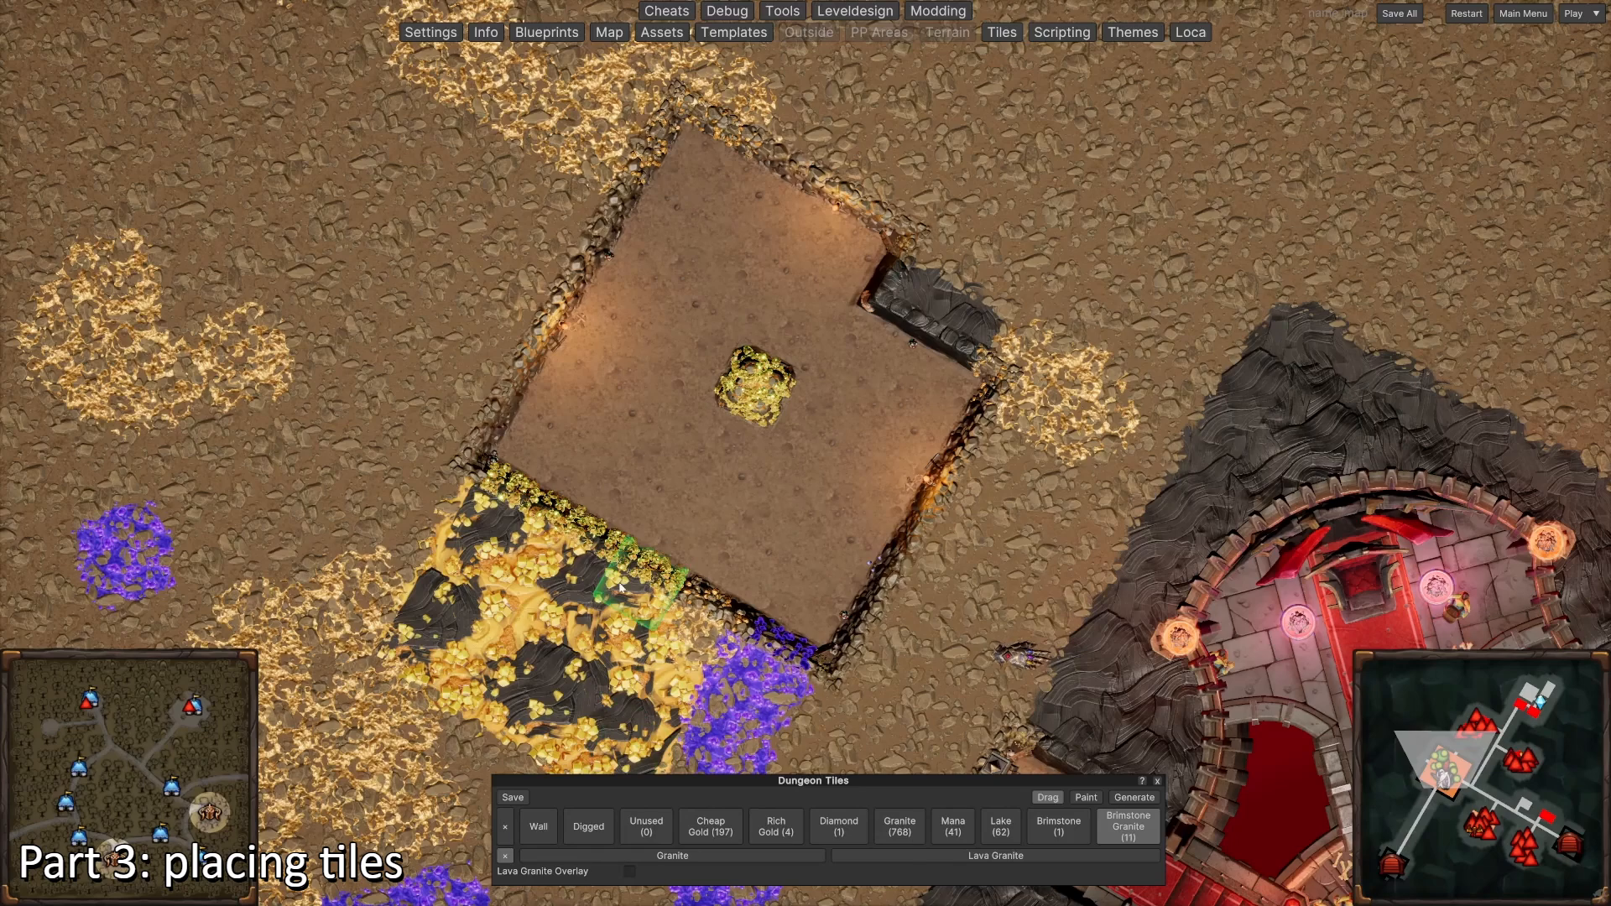
scroll(621, 586, "down", 1)
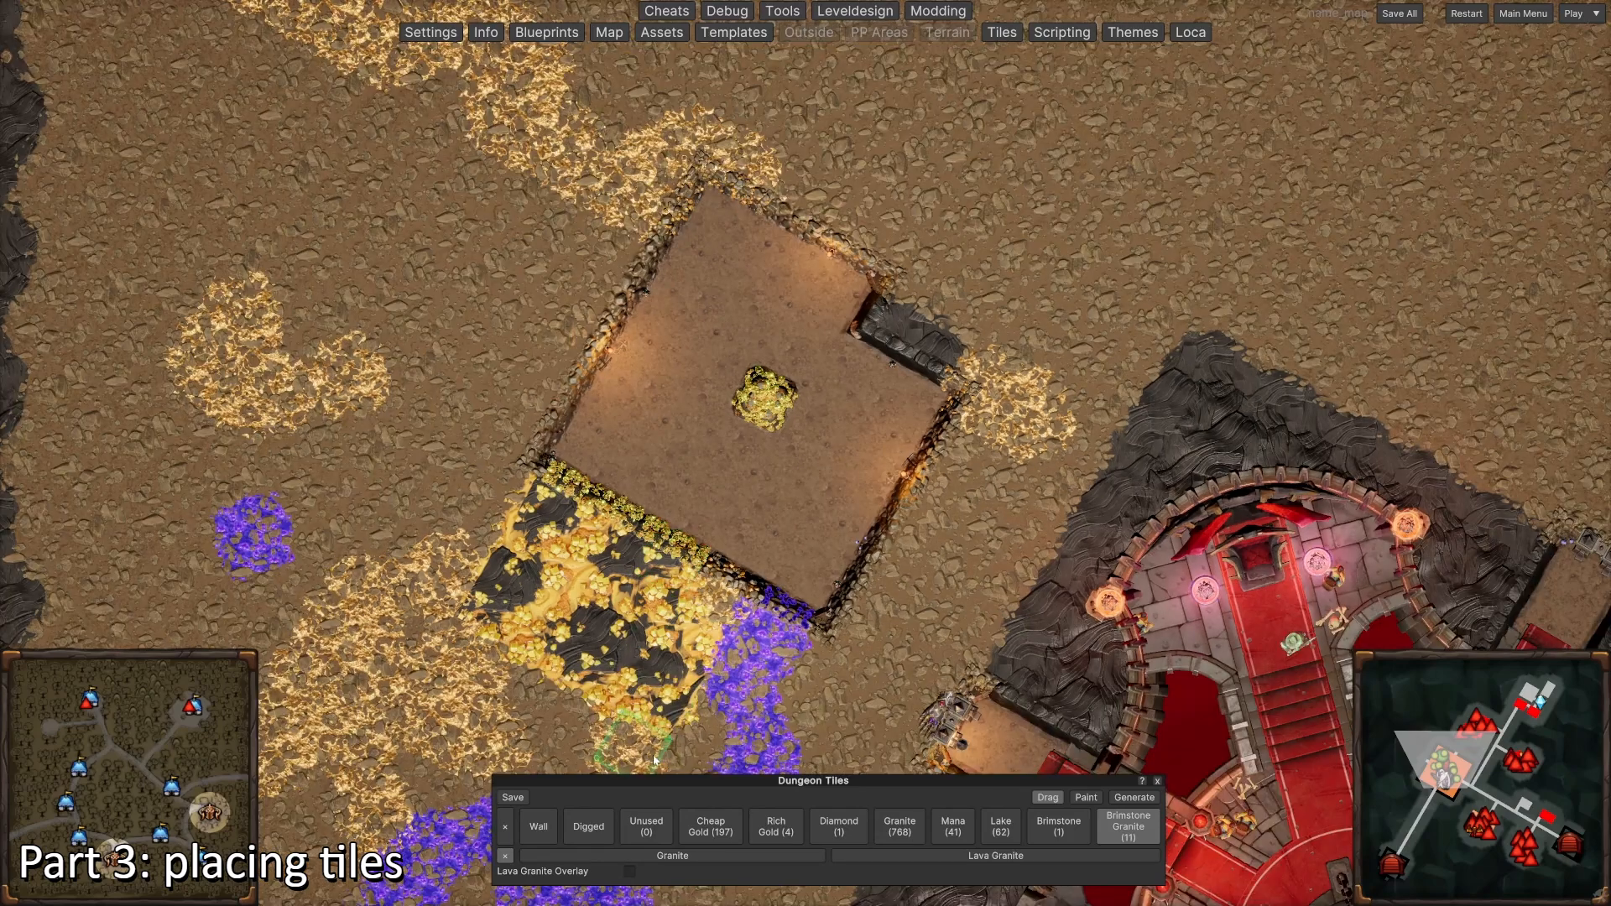
left_click(1052, 835)
left_click(478, 518)
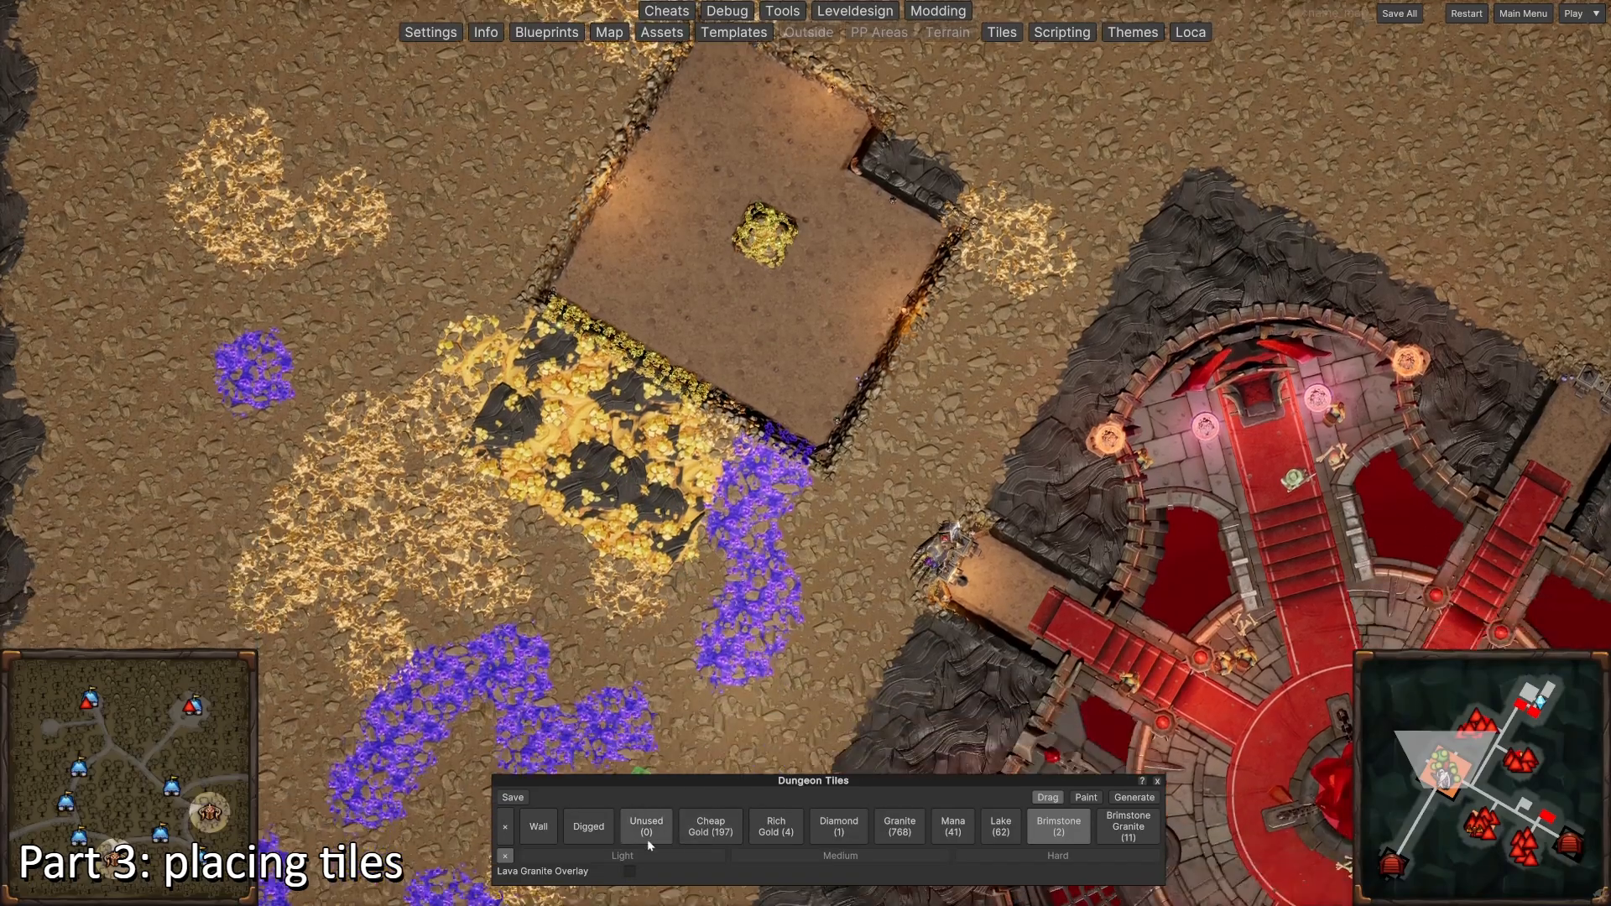
Step: Dig out an area around the southern sides of the brimstone granite block, joining the brimstone room and extending toward the dungeon core's western gate
left_click(589, 826)
left_click(684, 578)
left_click(709, 671)
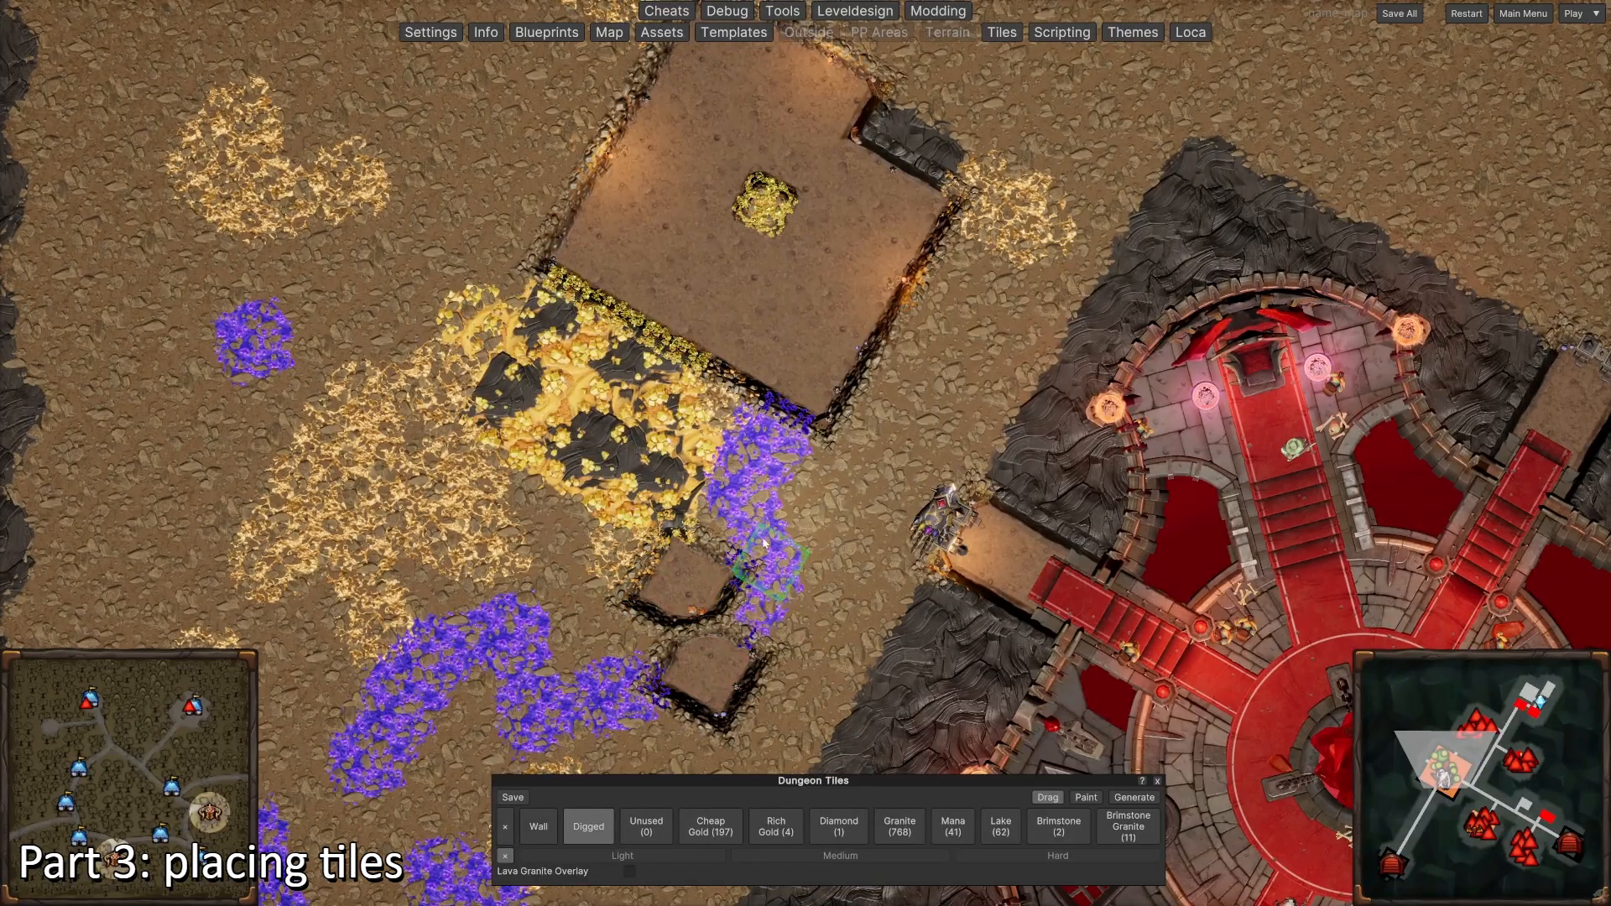
left_click_drag(778, 429, 743, 606)
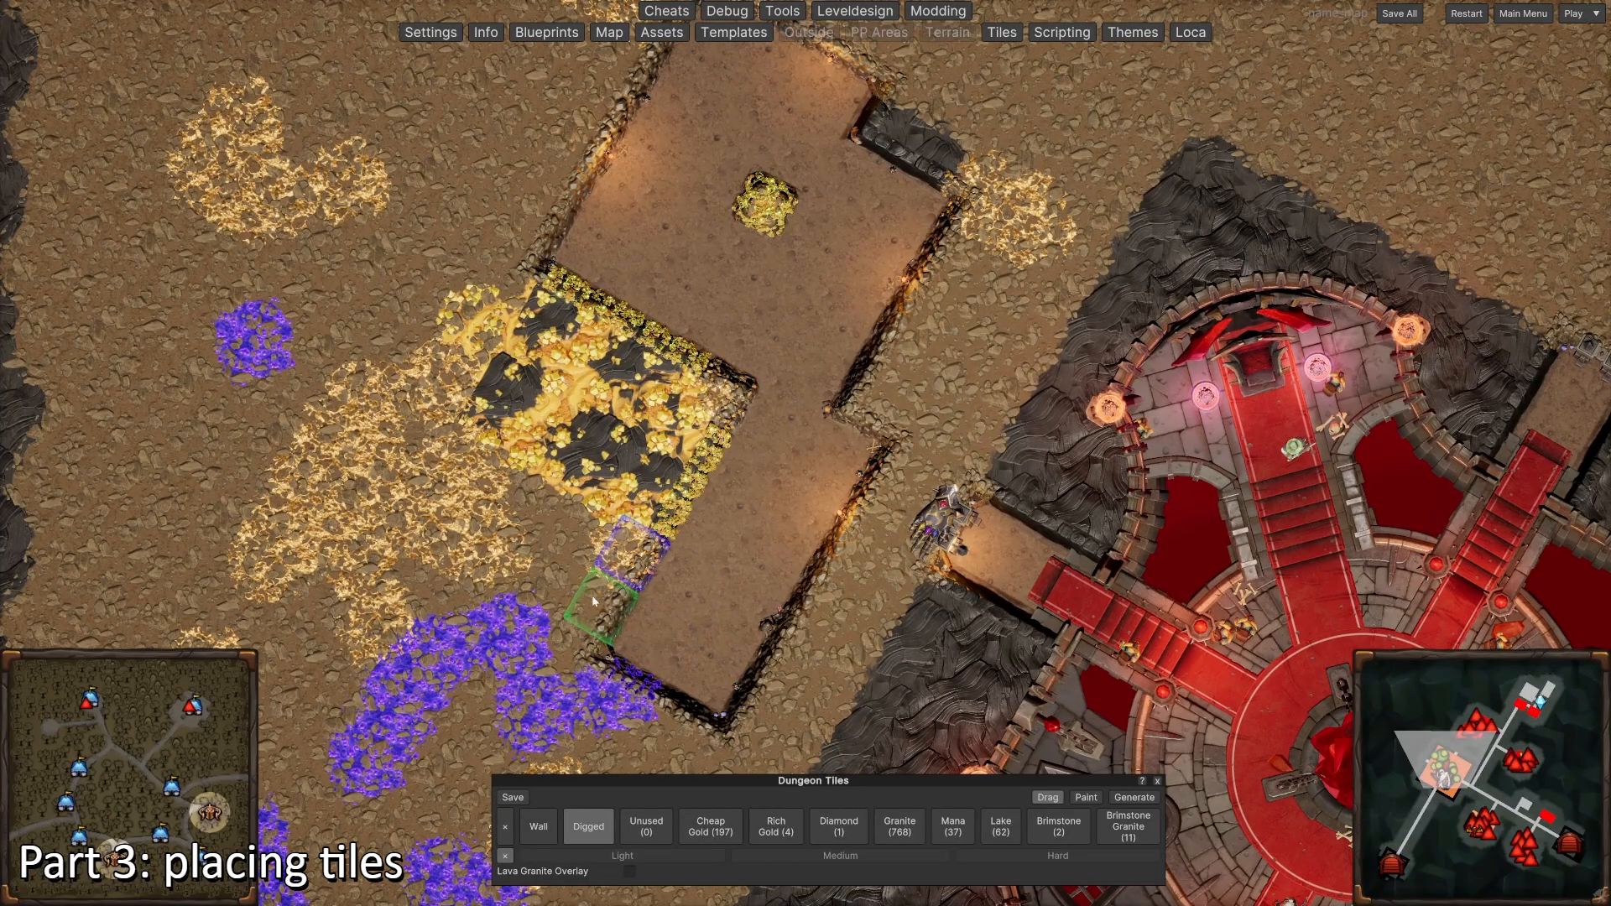
left_click_drag(591, 595, 698, 662)
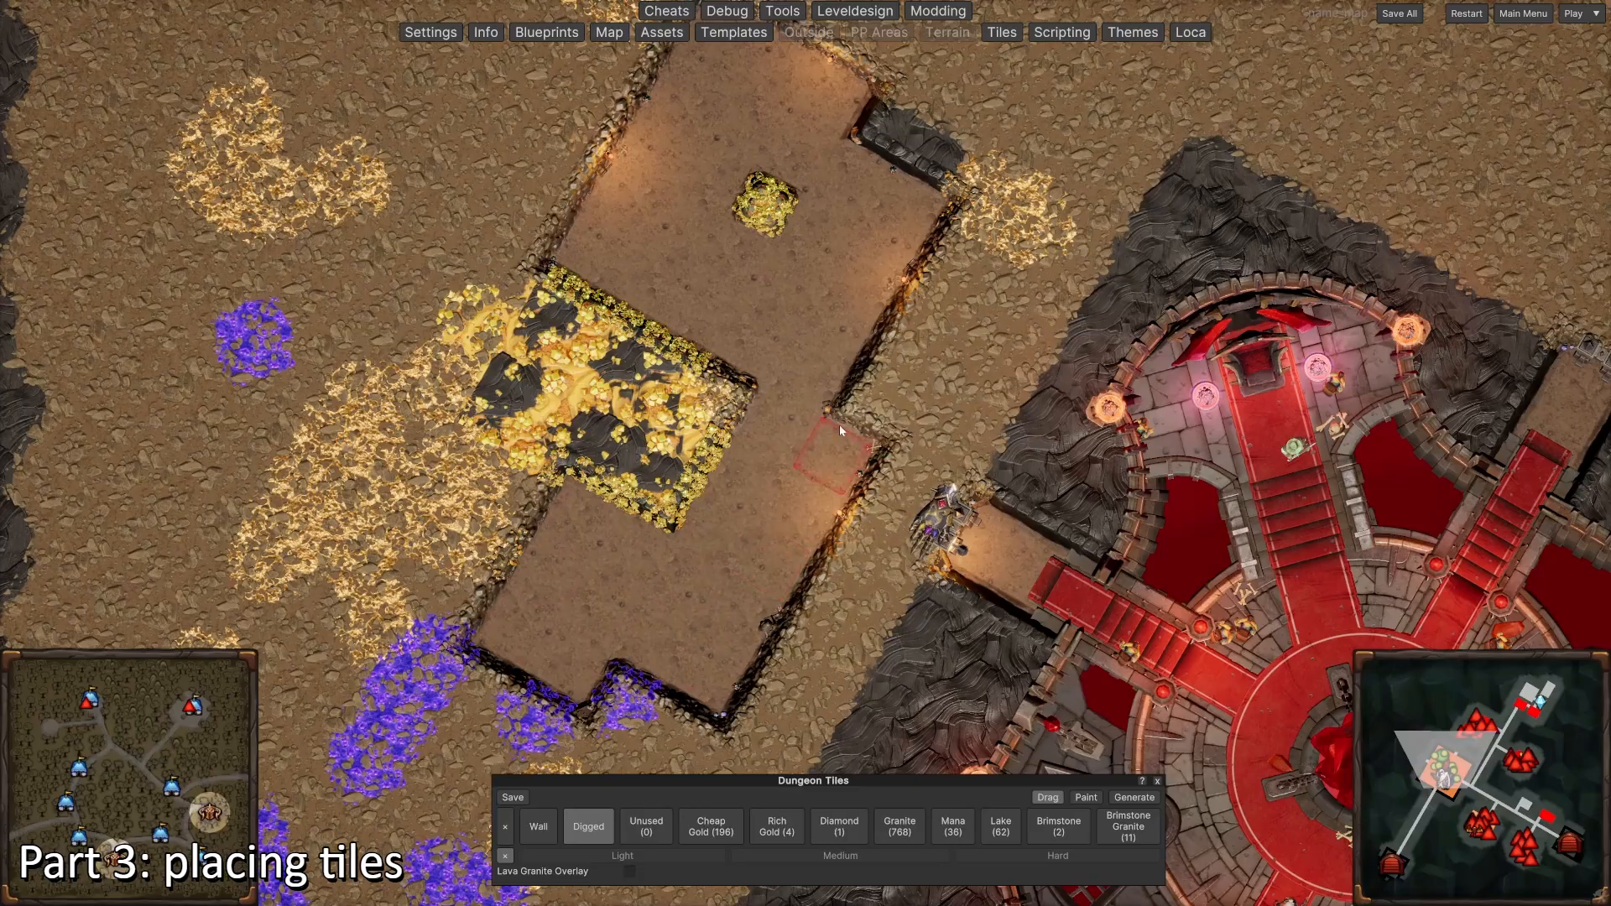
left_click_drag(839, 424, 935, 369)
Step: With the Diamond tile selected, survey the map around the creep rooms, outpost and dungeon core for a suitable diamond location
key("w")
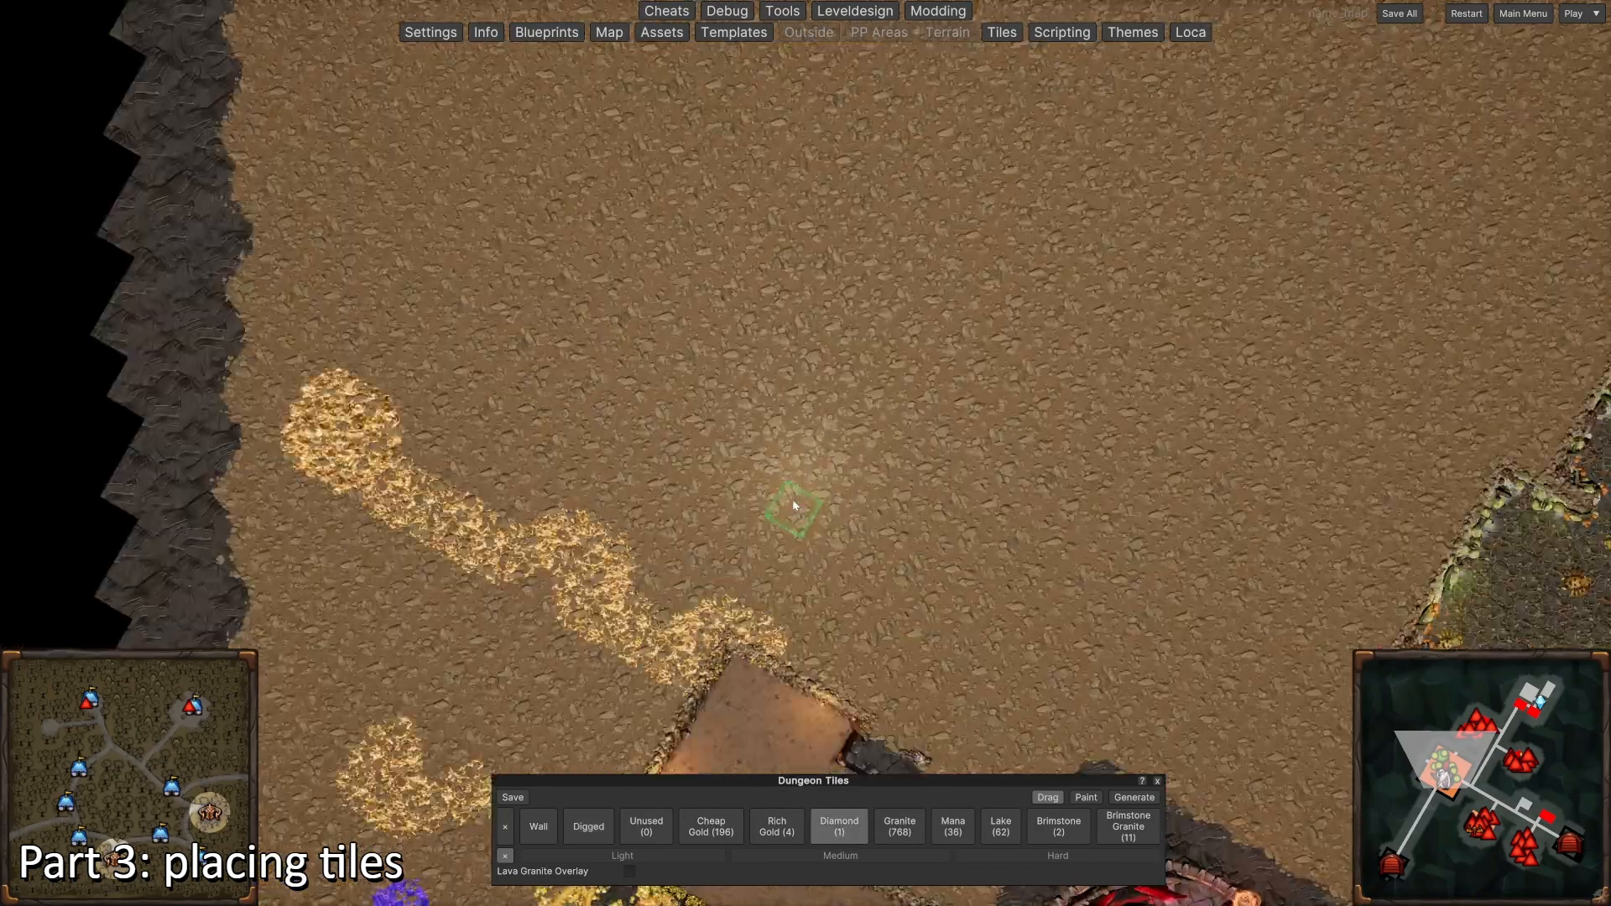
scroll(789, 483, "down", 5)
key("d")
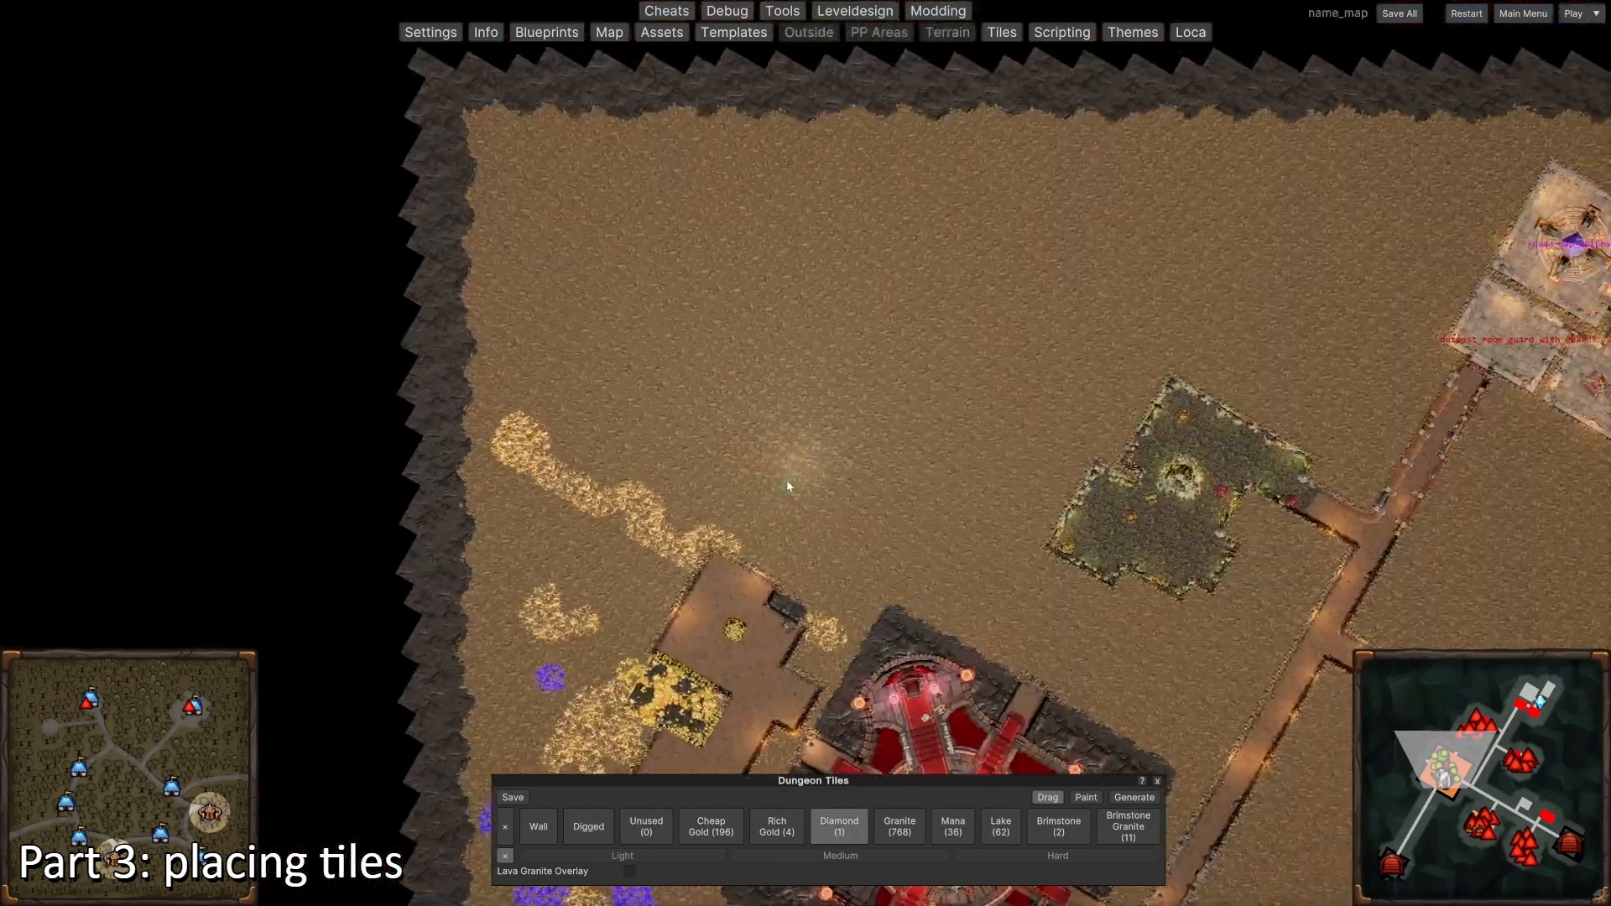
key("s")
scroll(787, 480, "up", 2)
key("s")
key("d")
key("w")
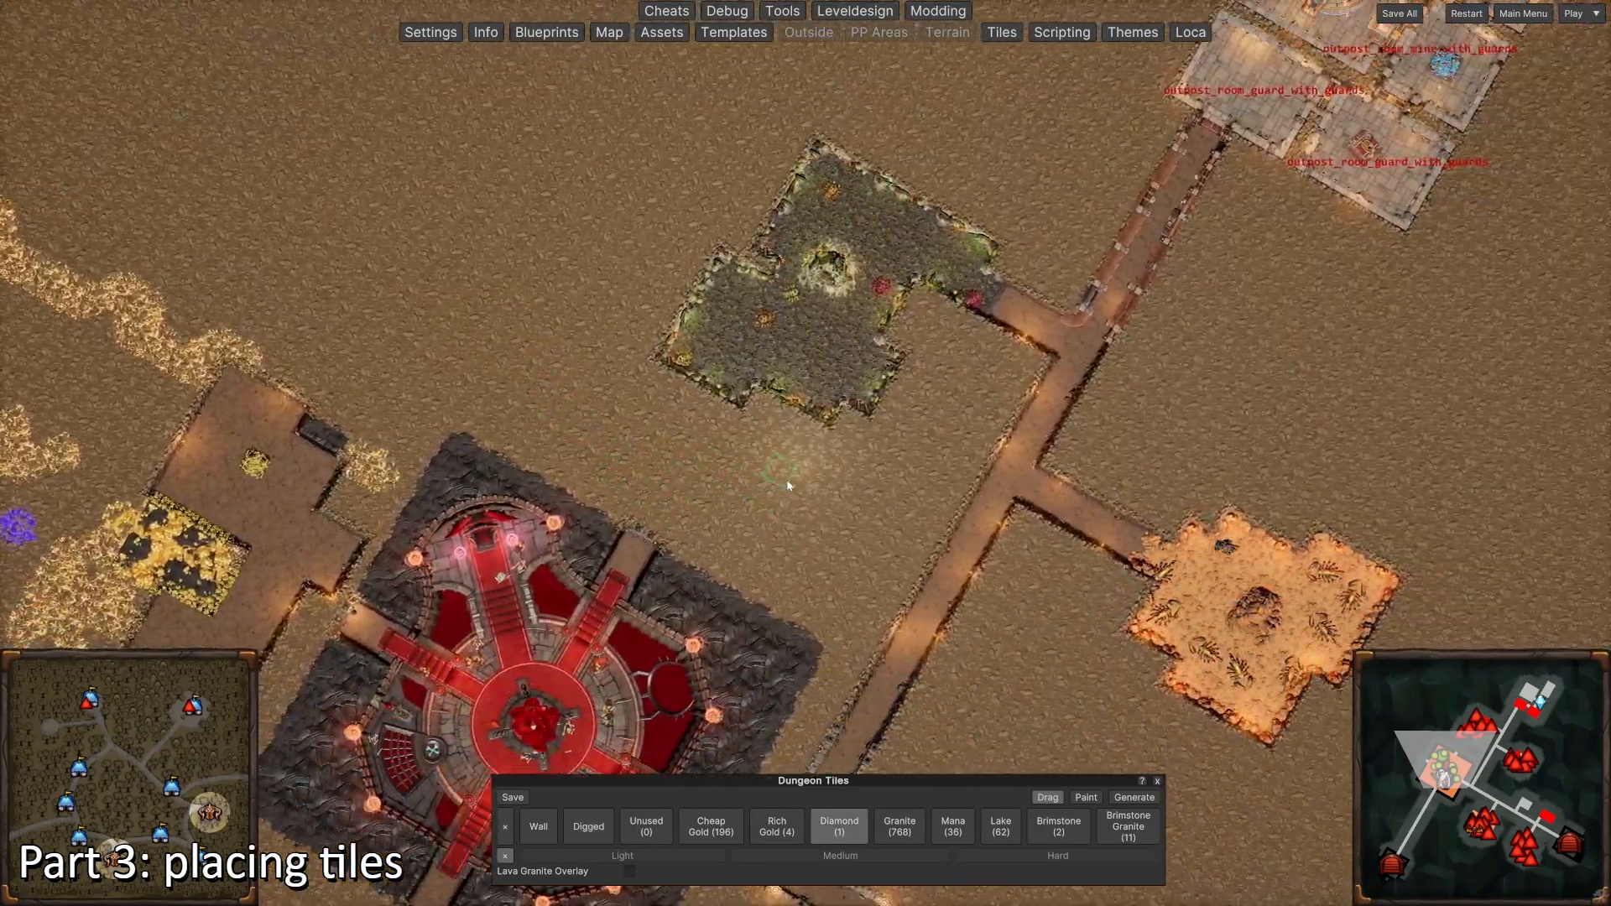
key("s")
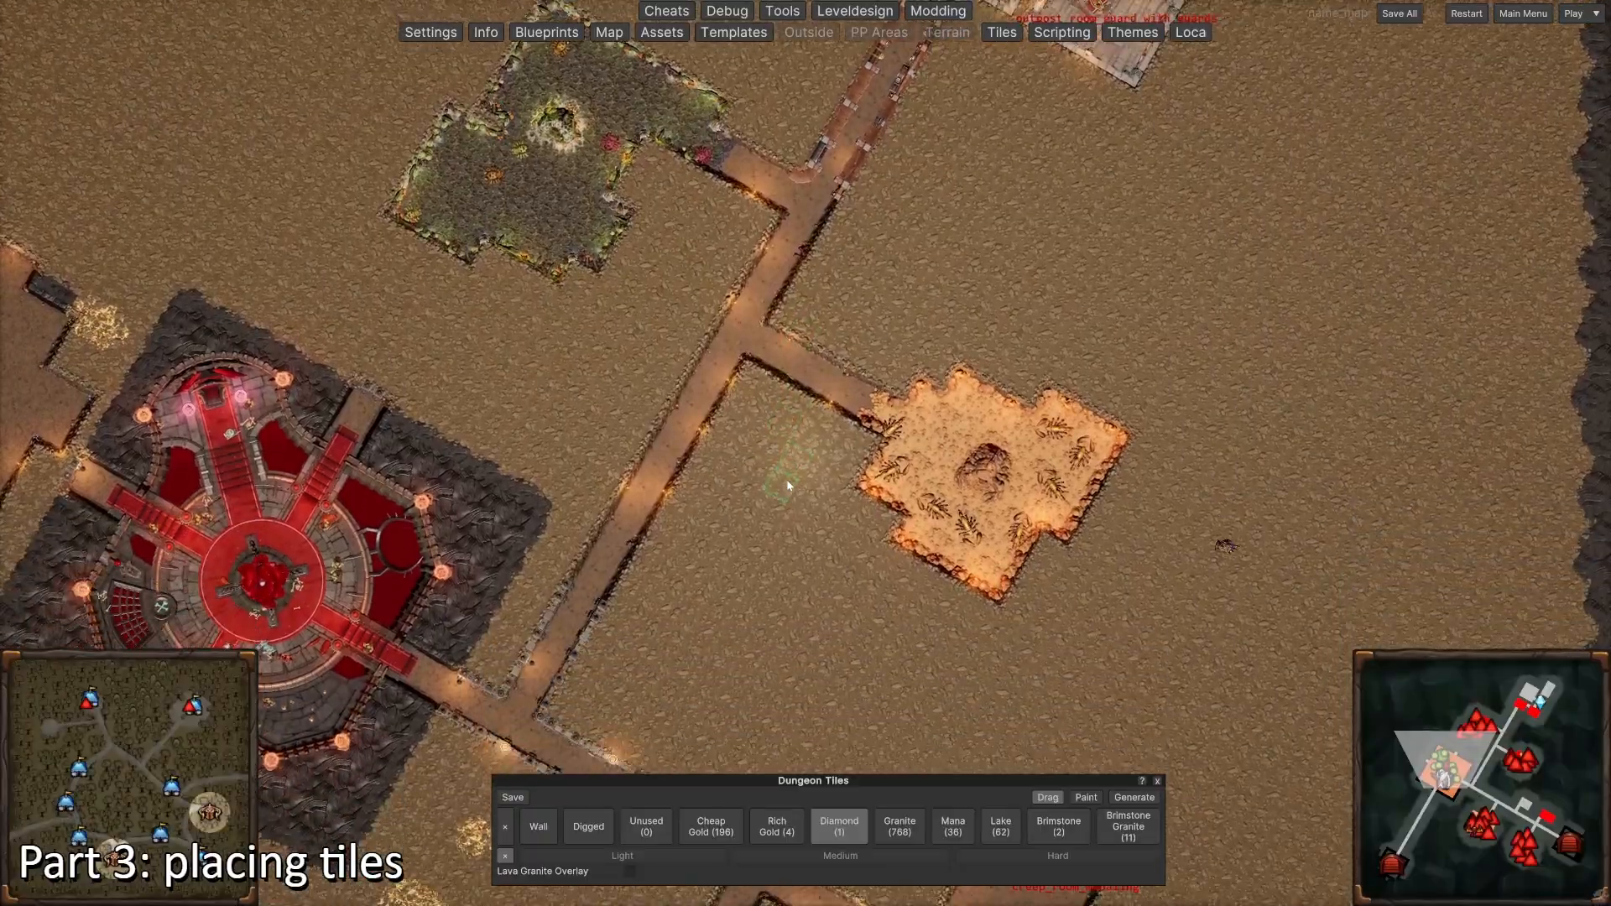
key("d")
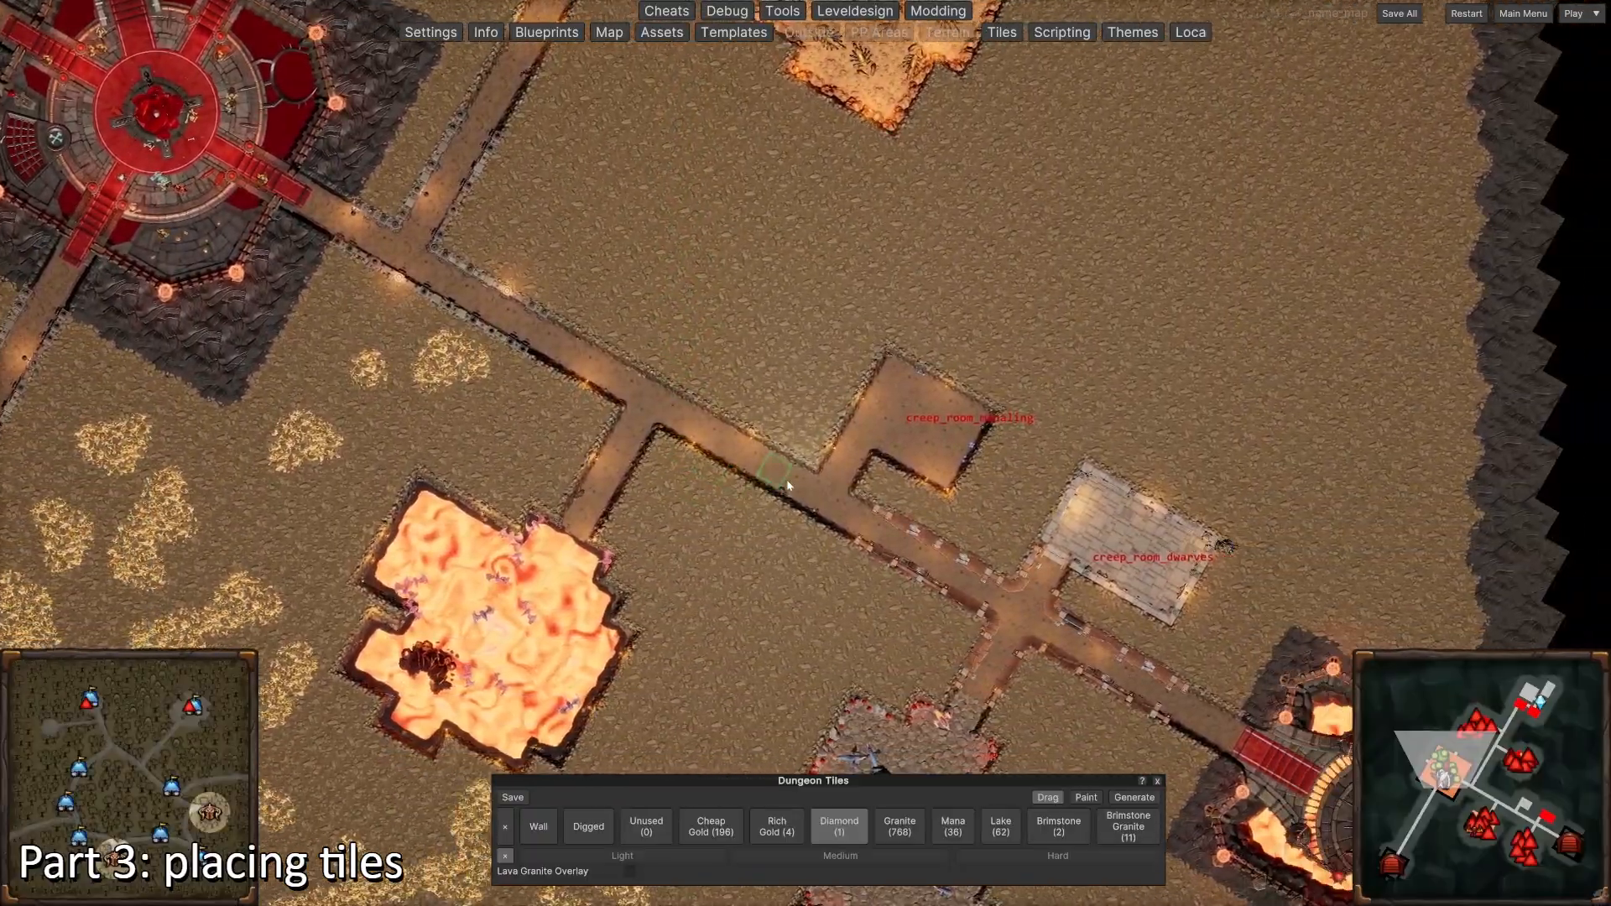
key("w")
key("w")
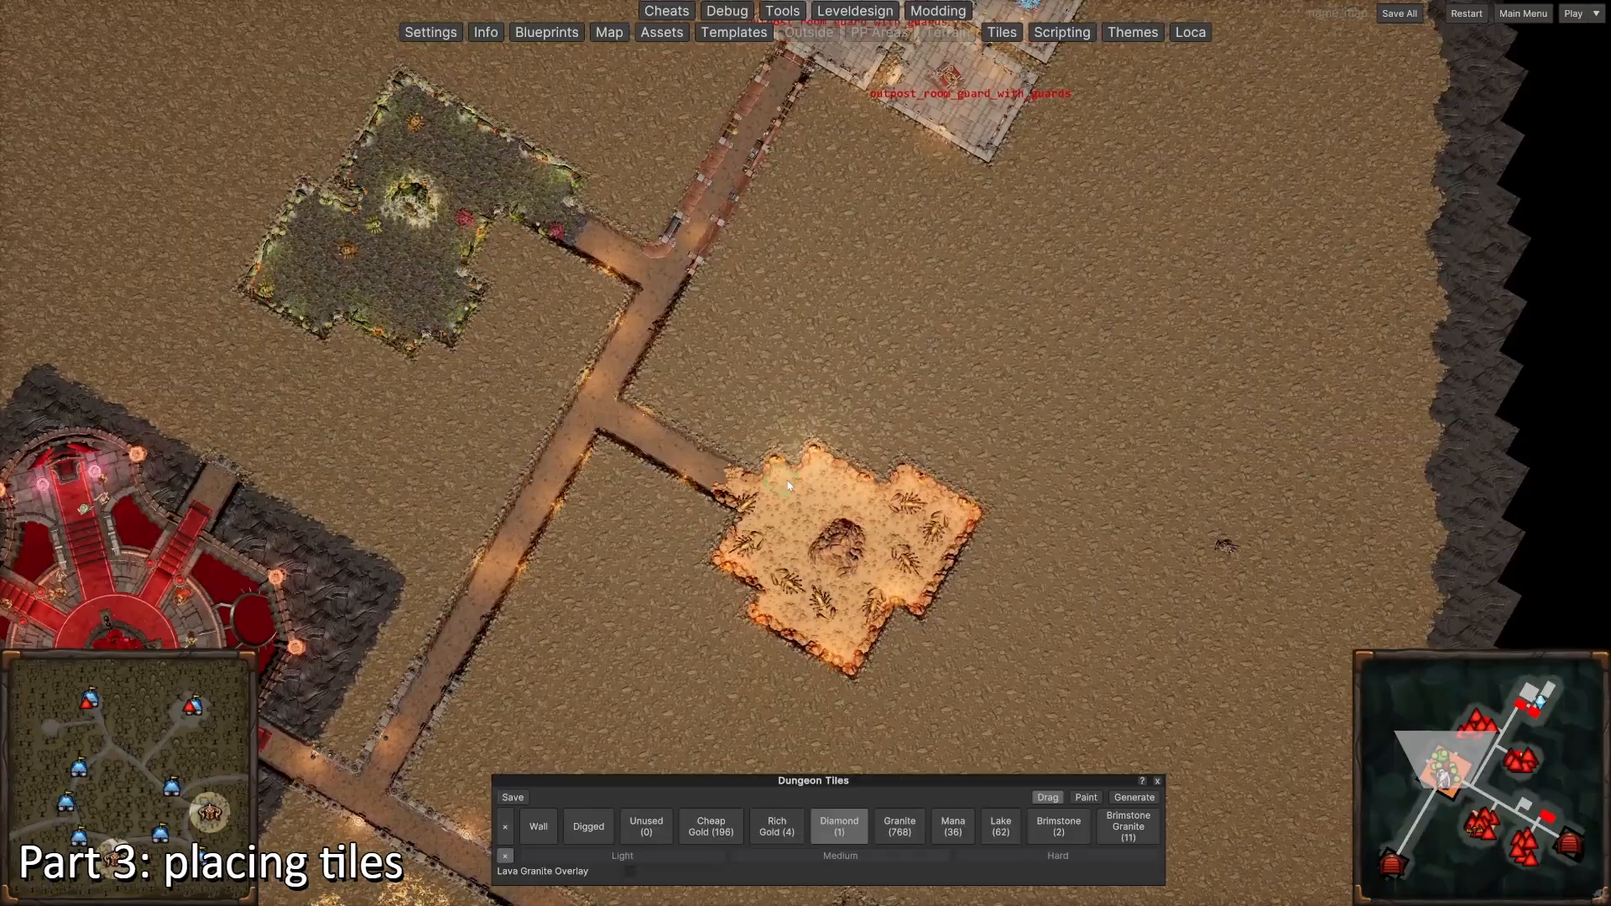
key("s")
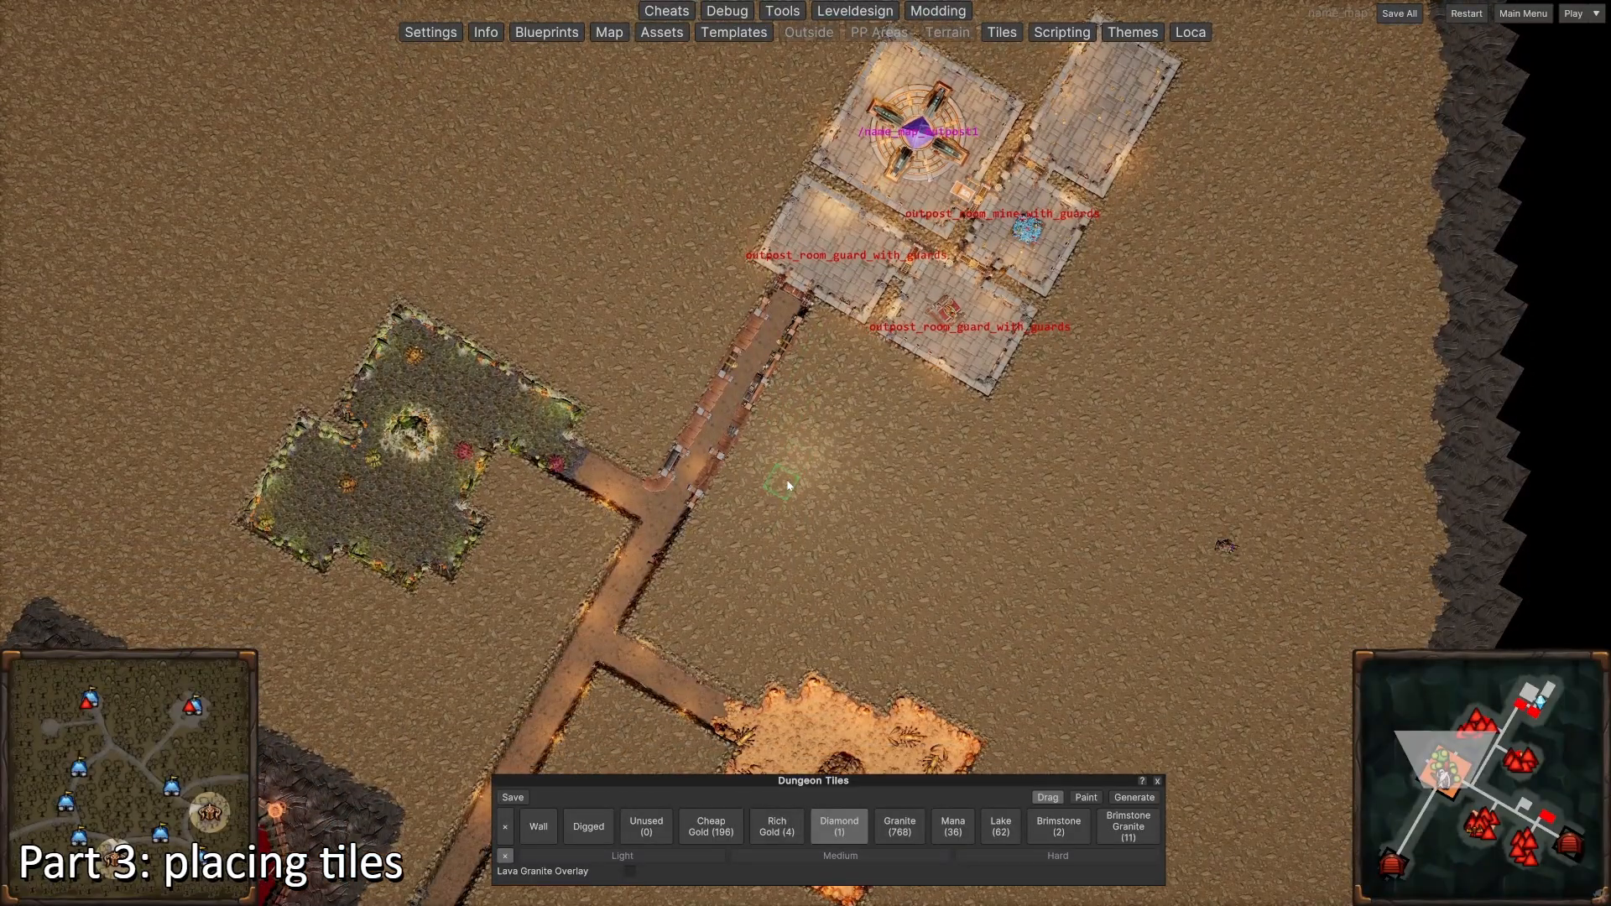
key("w")
key("d")
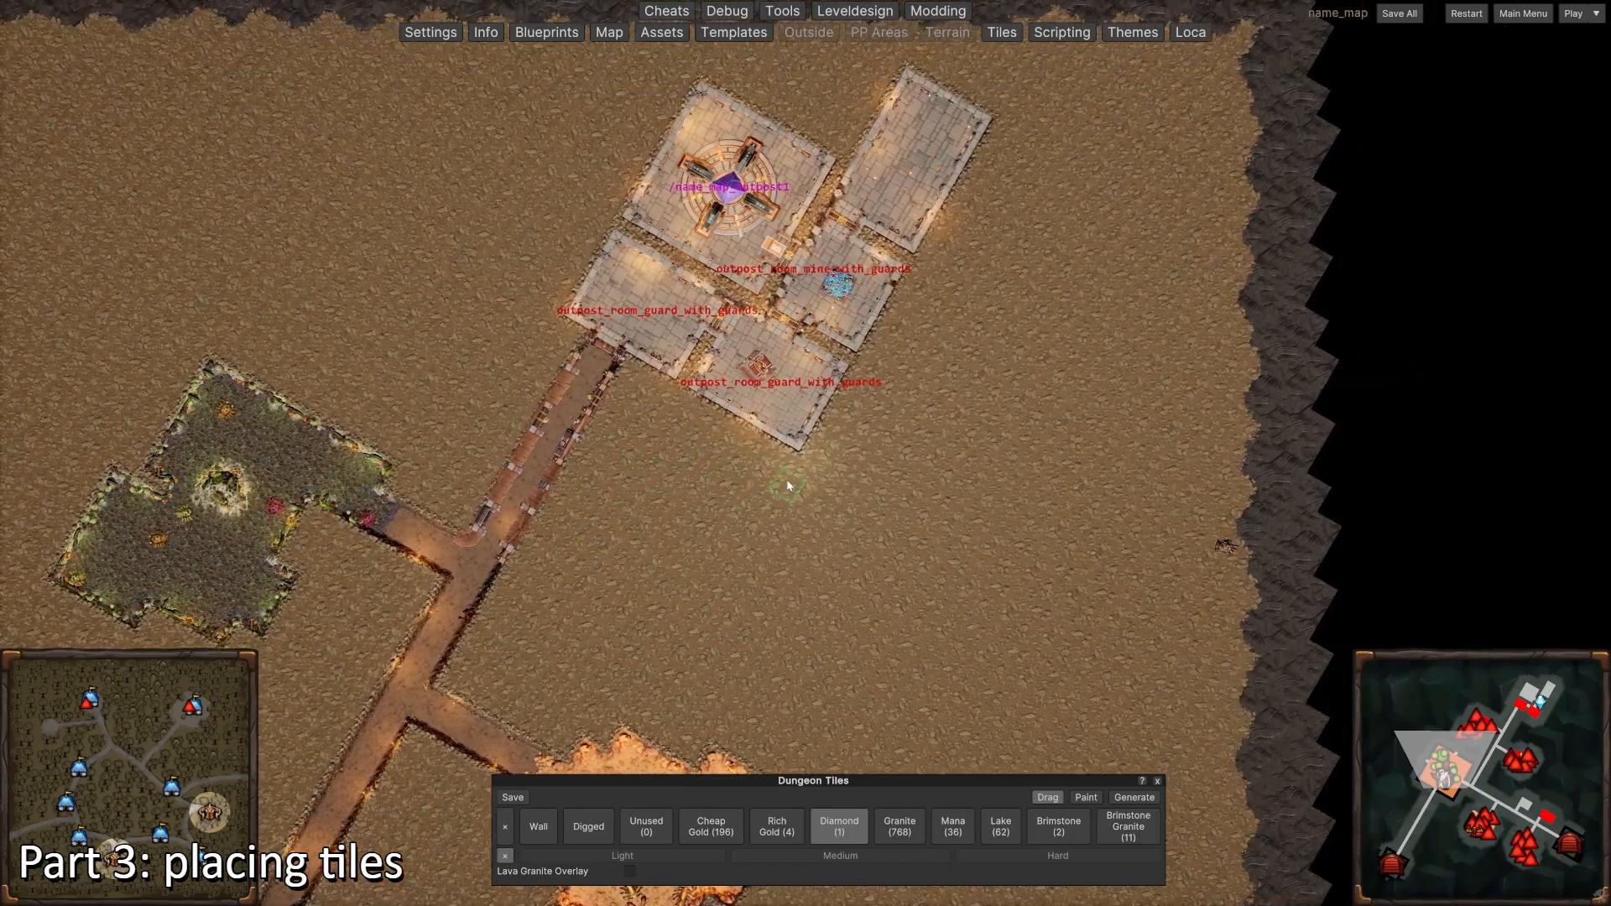
key("s")
key("a")
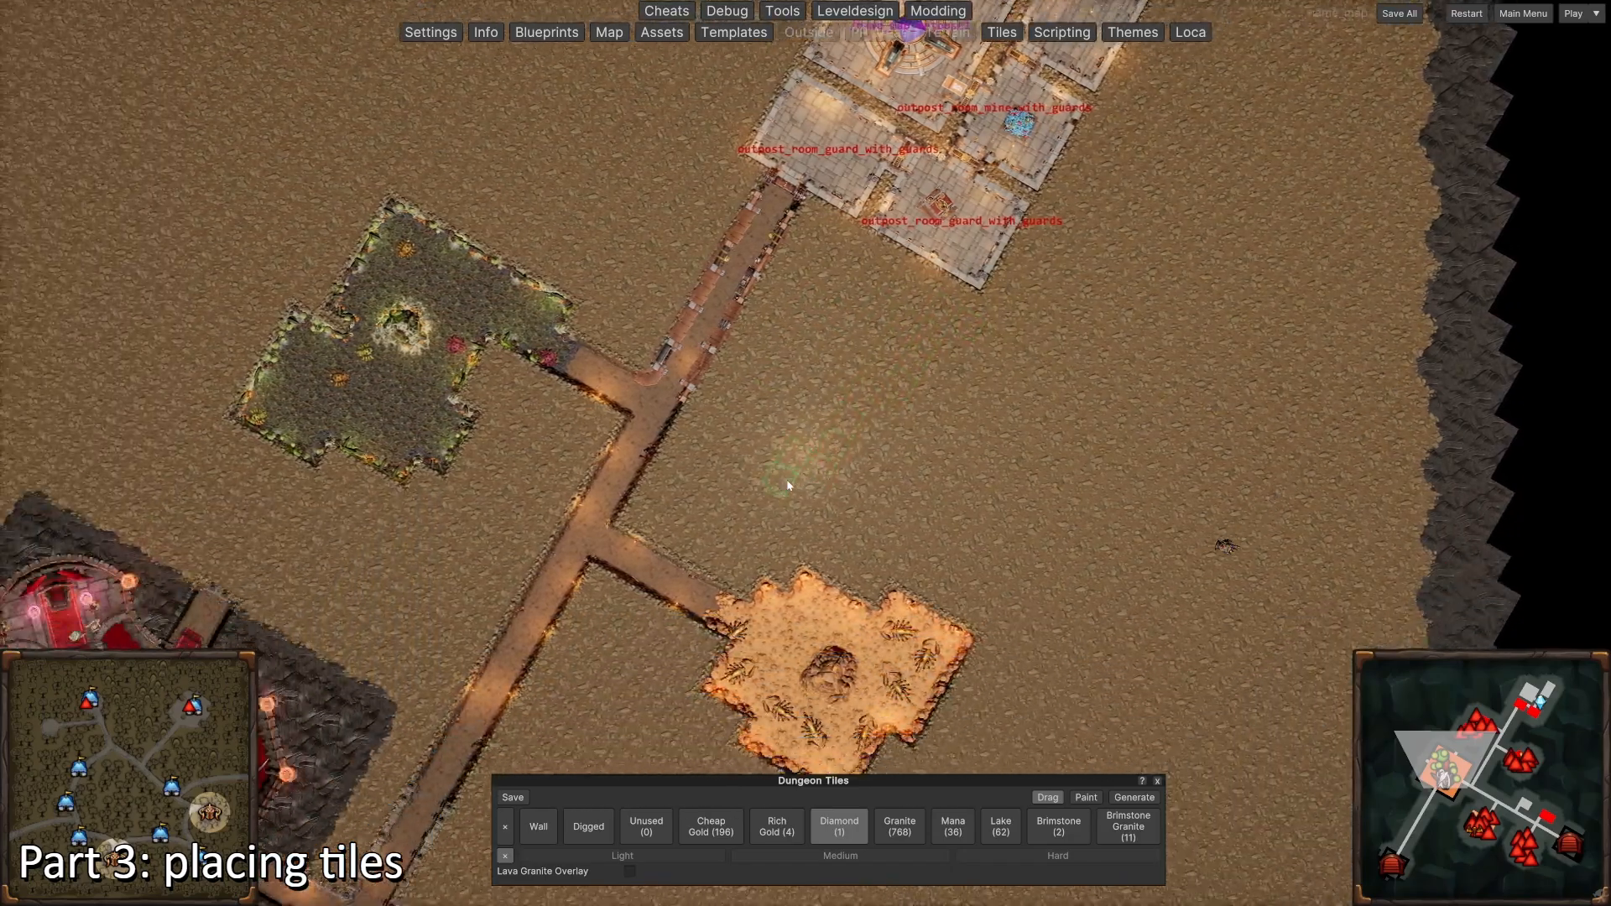
scroll(575, 538, "up", 5)
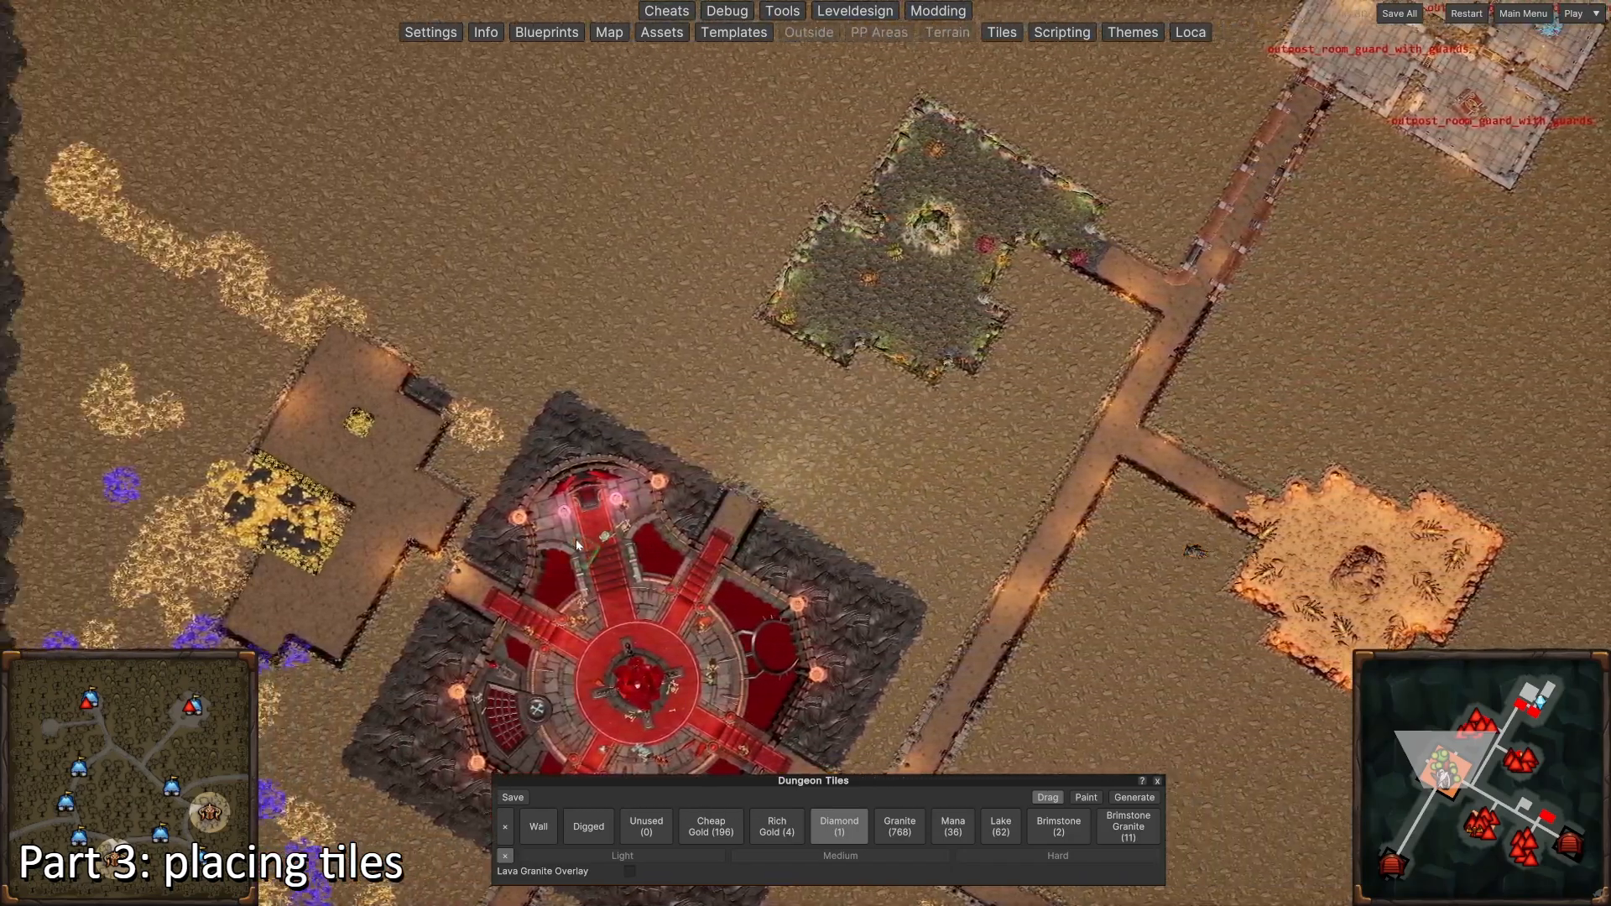
key("a")
key("s")
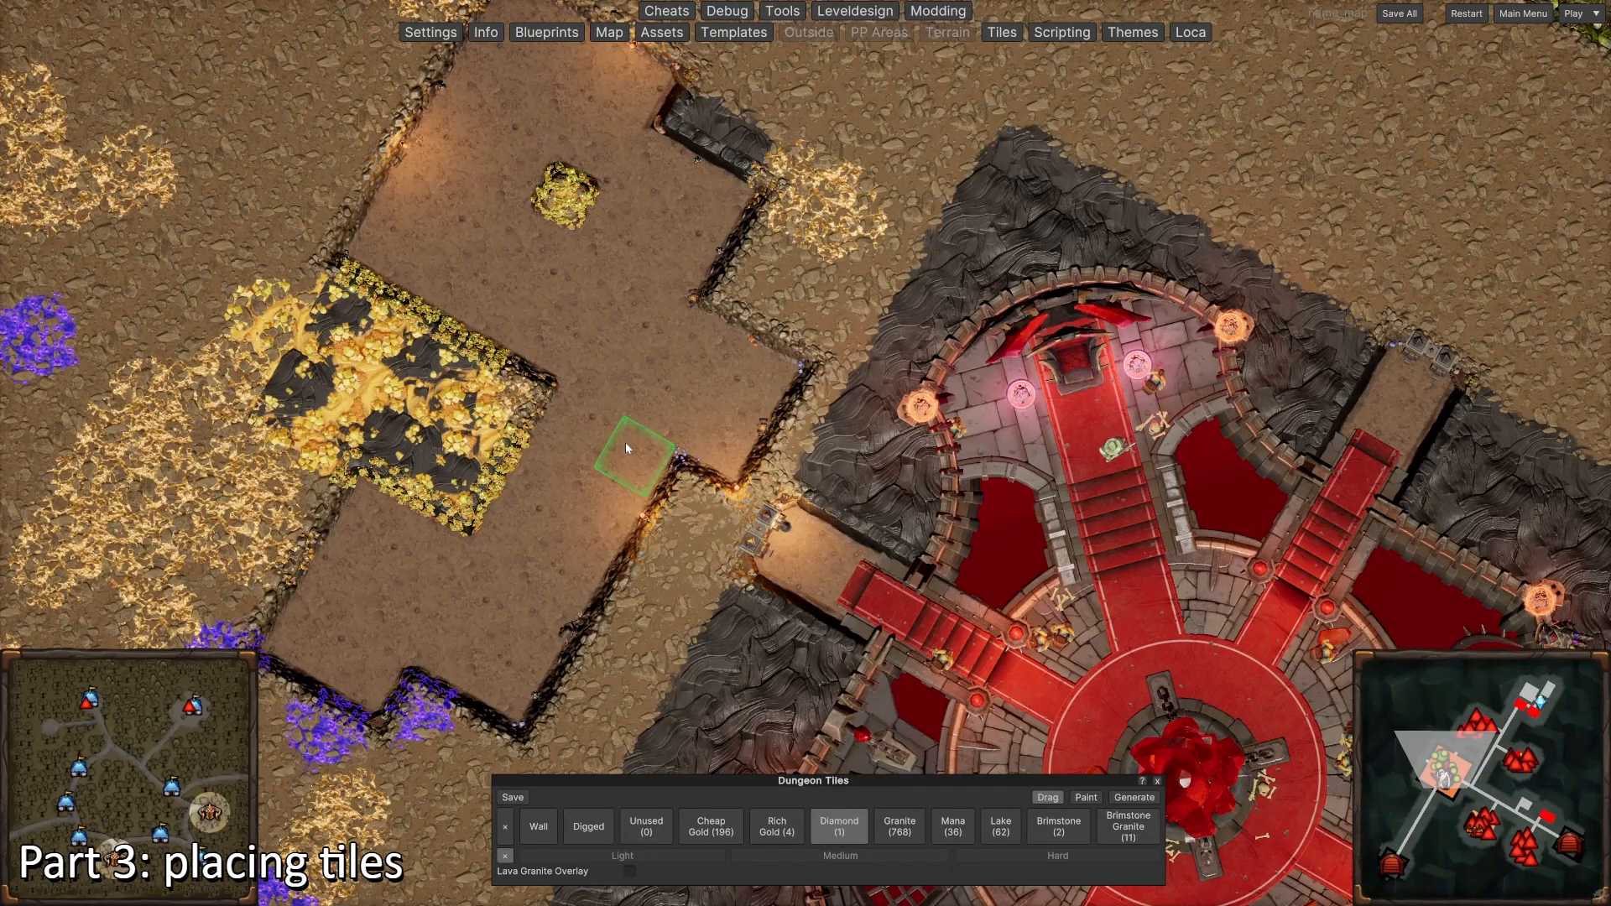
Step: Place one diamond tile in the notch on the southern edge of the lava creep room
scroll(626, 442, "down", 8)
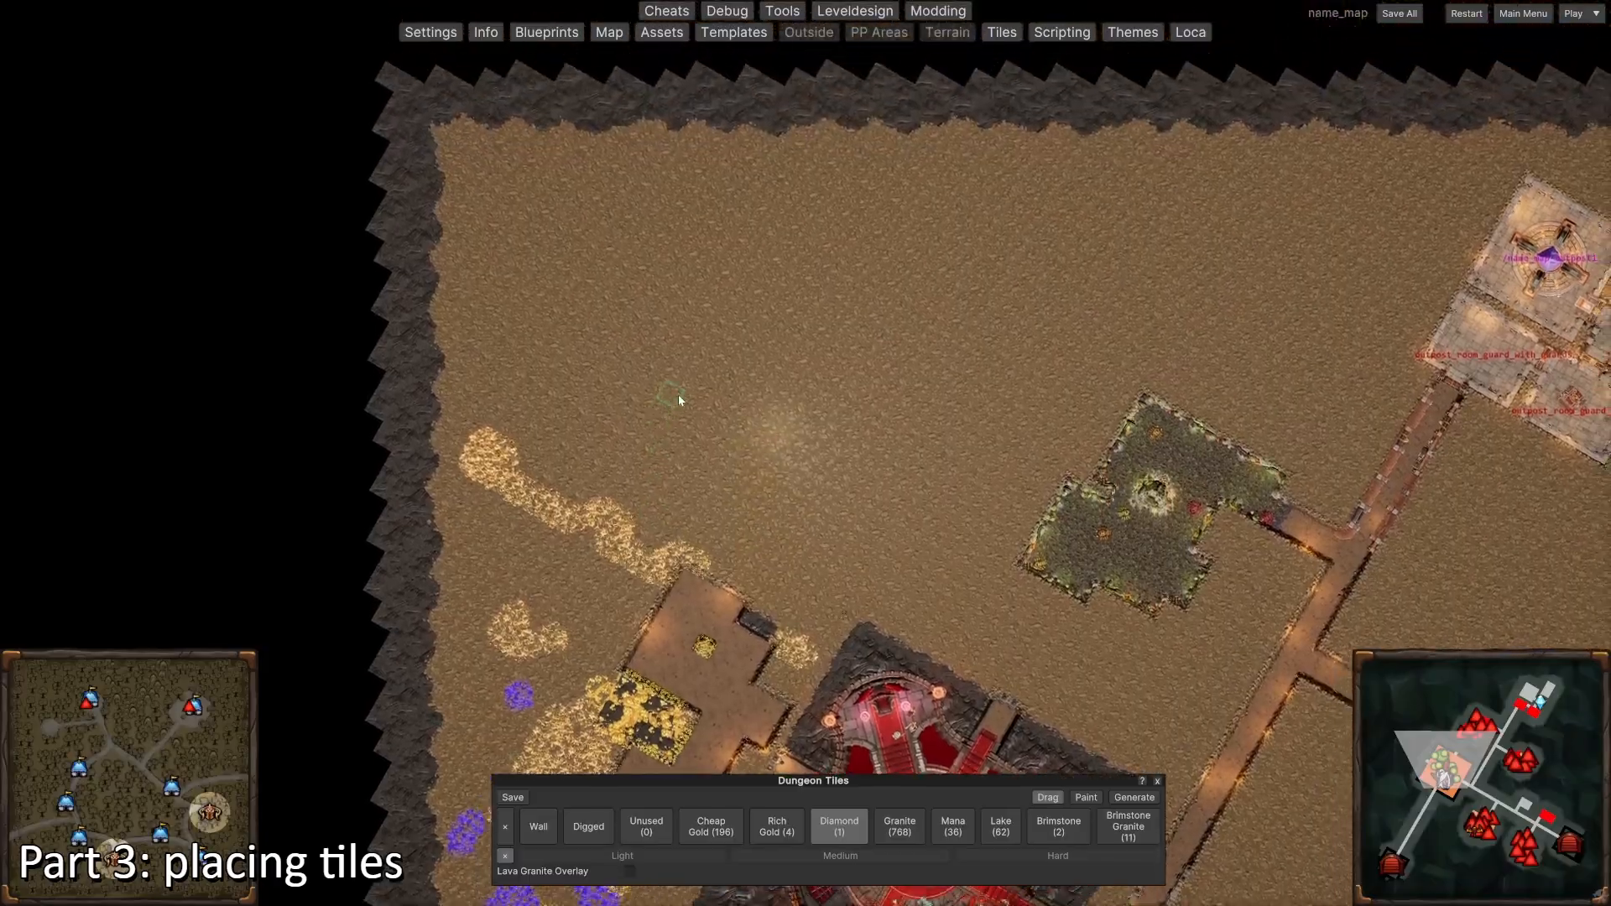
key("w")
key("d")
key("s")
key("d")
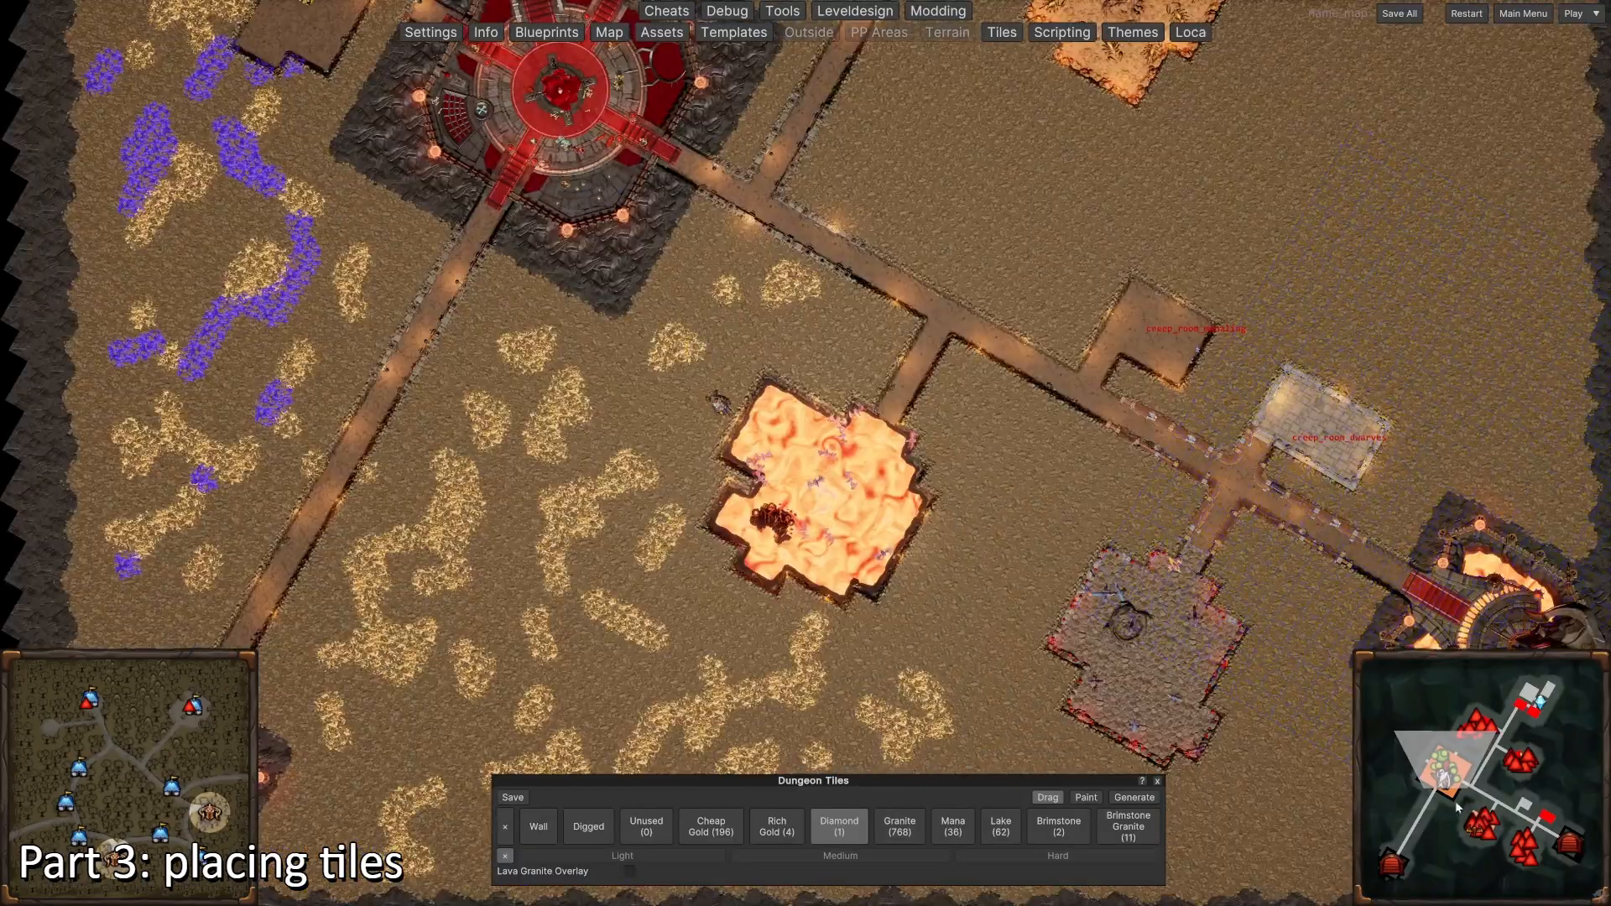
scroll(911, 537, "up", 3)
scroll(911, 538, "up", 4)
key("s")
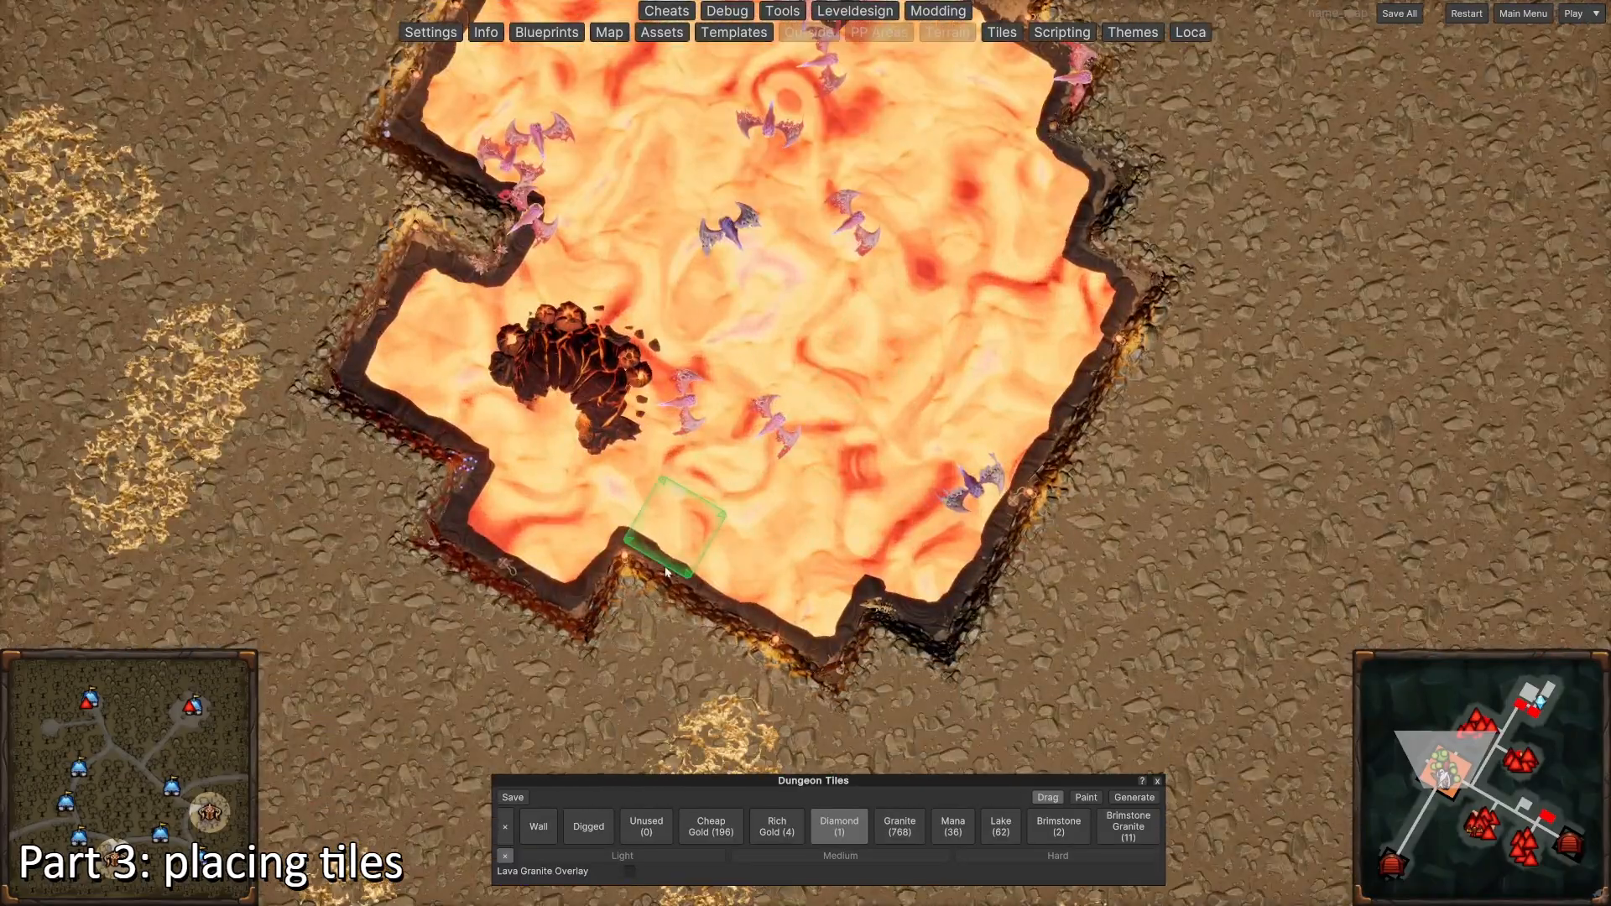
left_click(647, 588)
Step: Place another diamond tile near the southern map border, southwest of the grey stone creep room
scroll(774, 543, "down", 4)
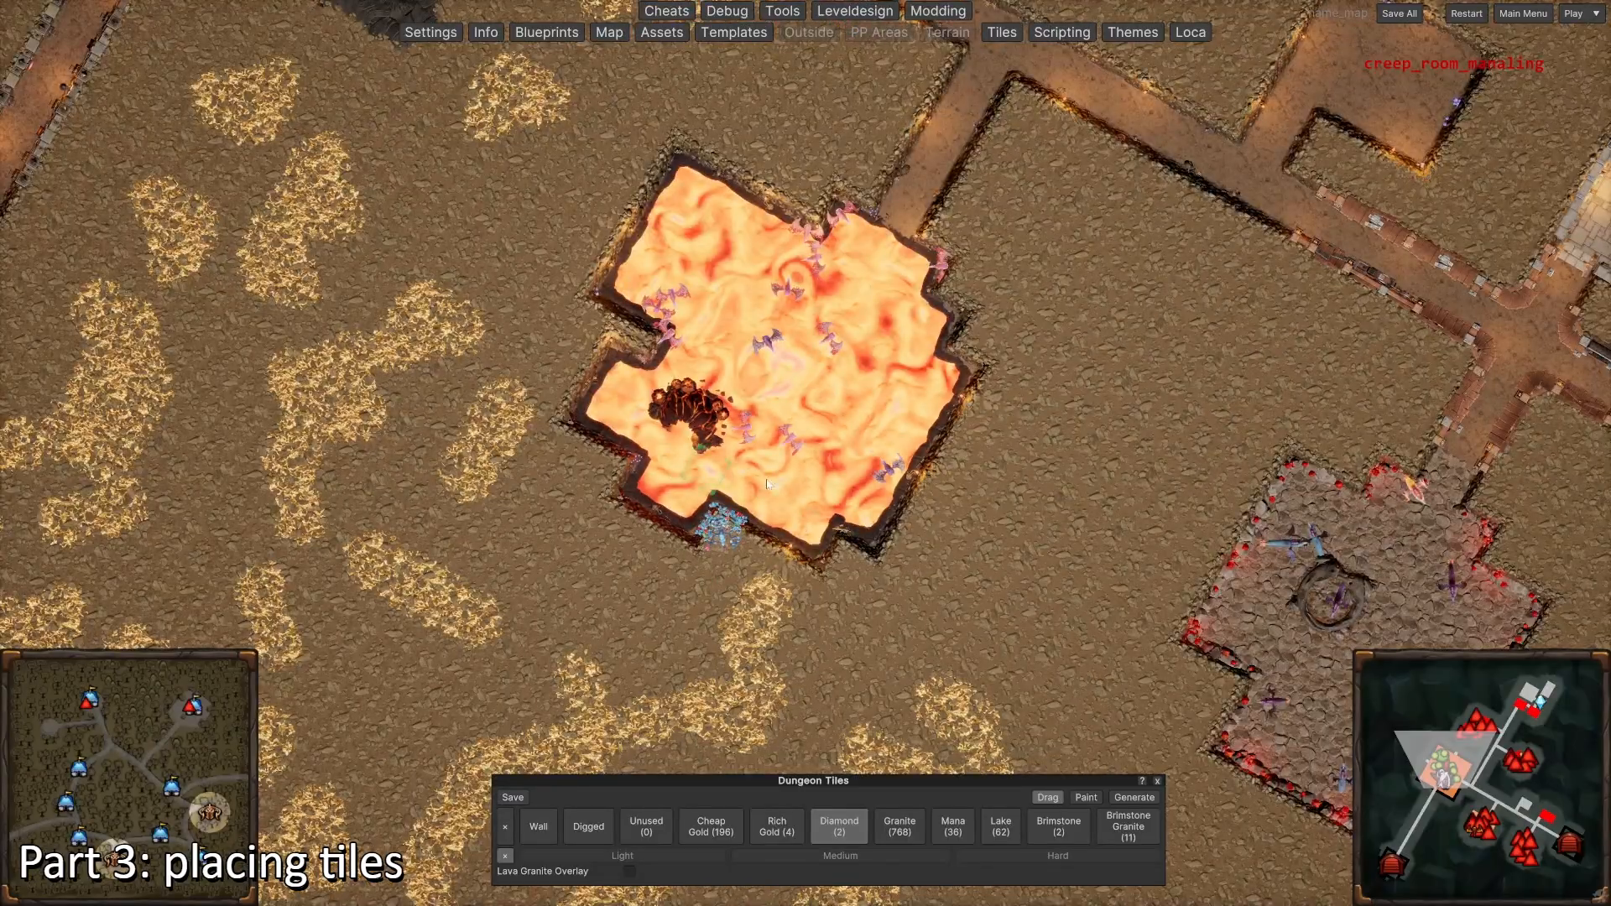
scroll(777, 495, "down", 6)
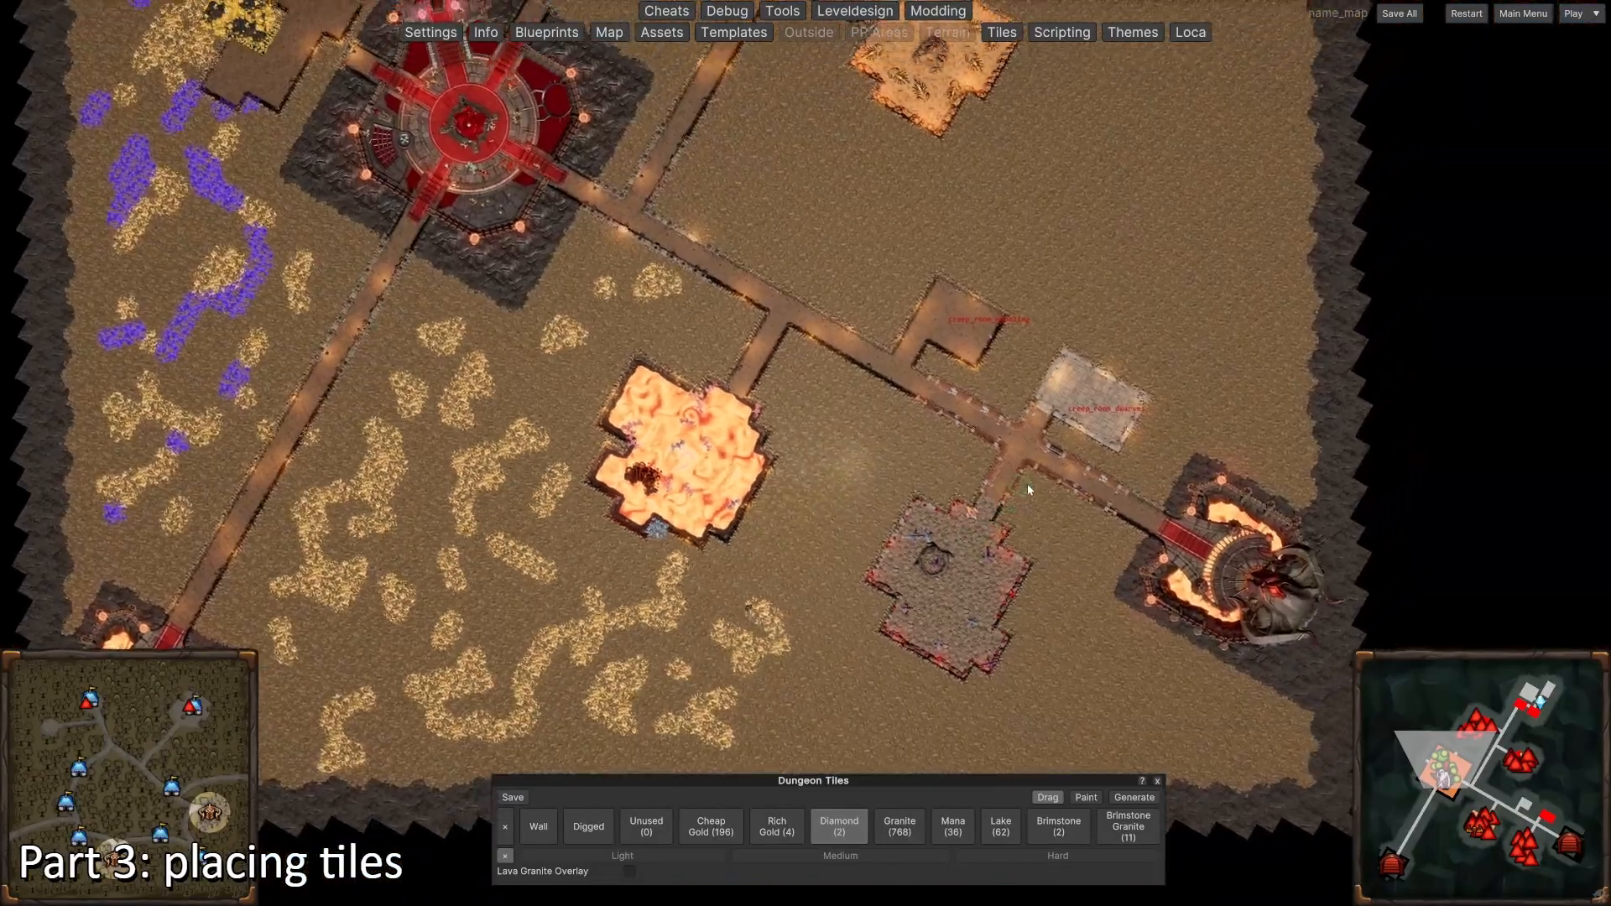
key("d")
key("w")
scroll(978, 471, "down", 3)
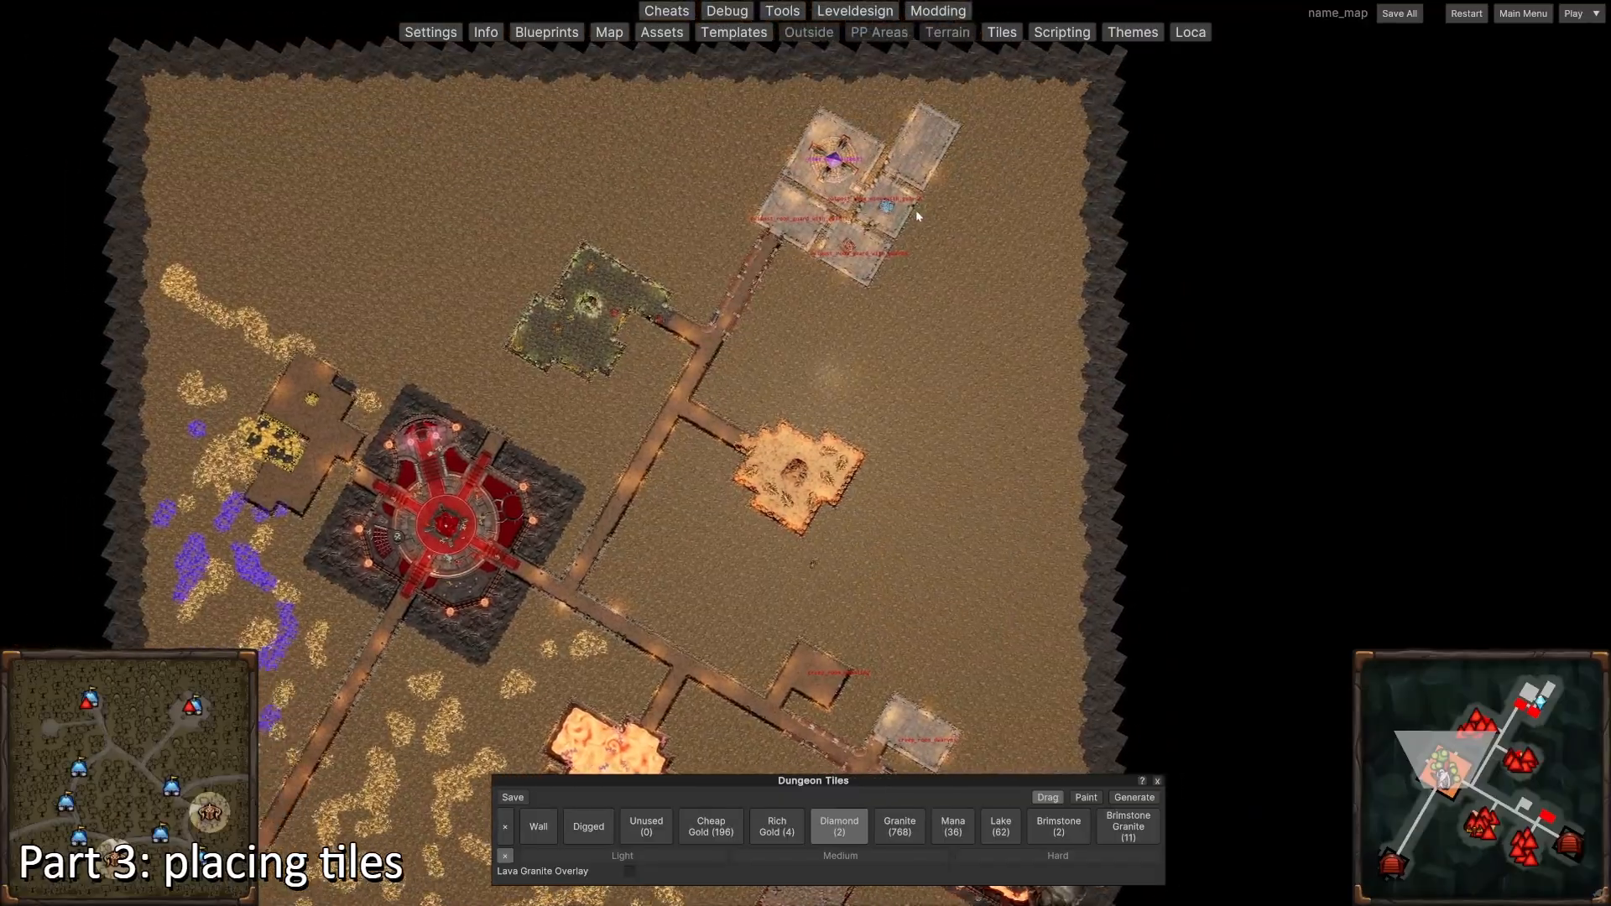
scroll(957, 398, "up", 4)
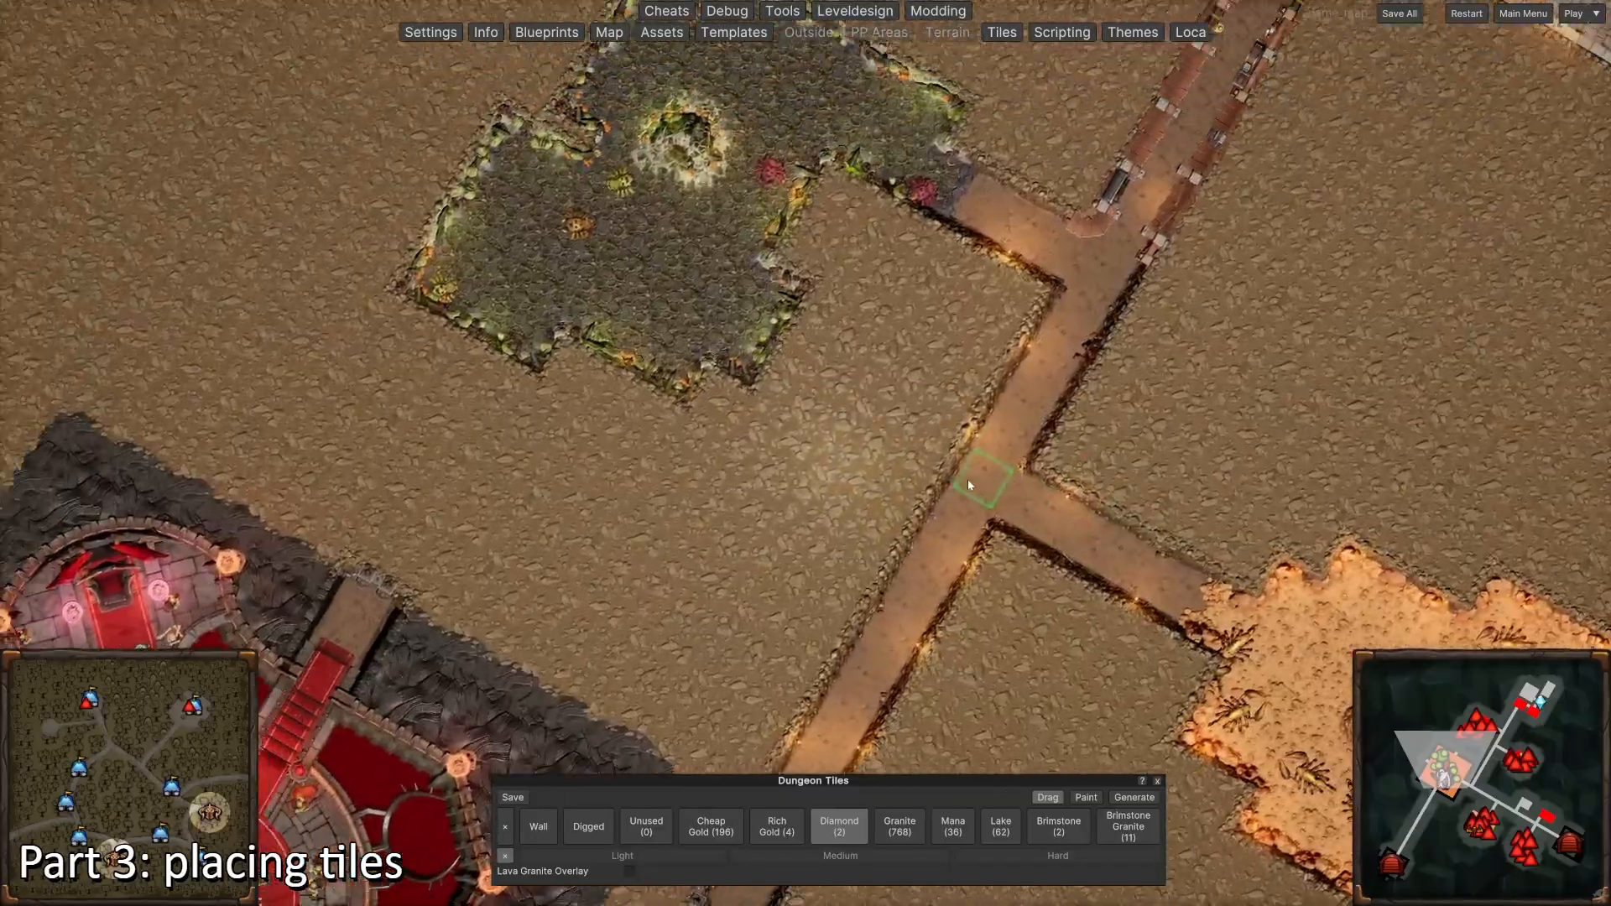
scroll(969, 480, "down", 8)
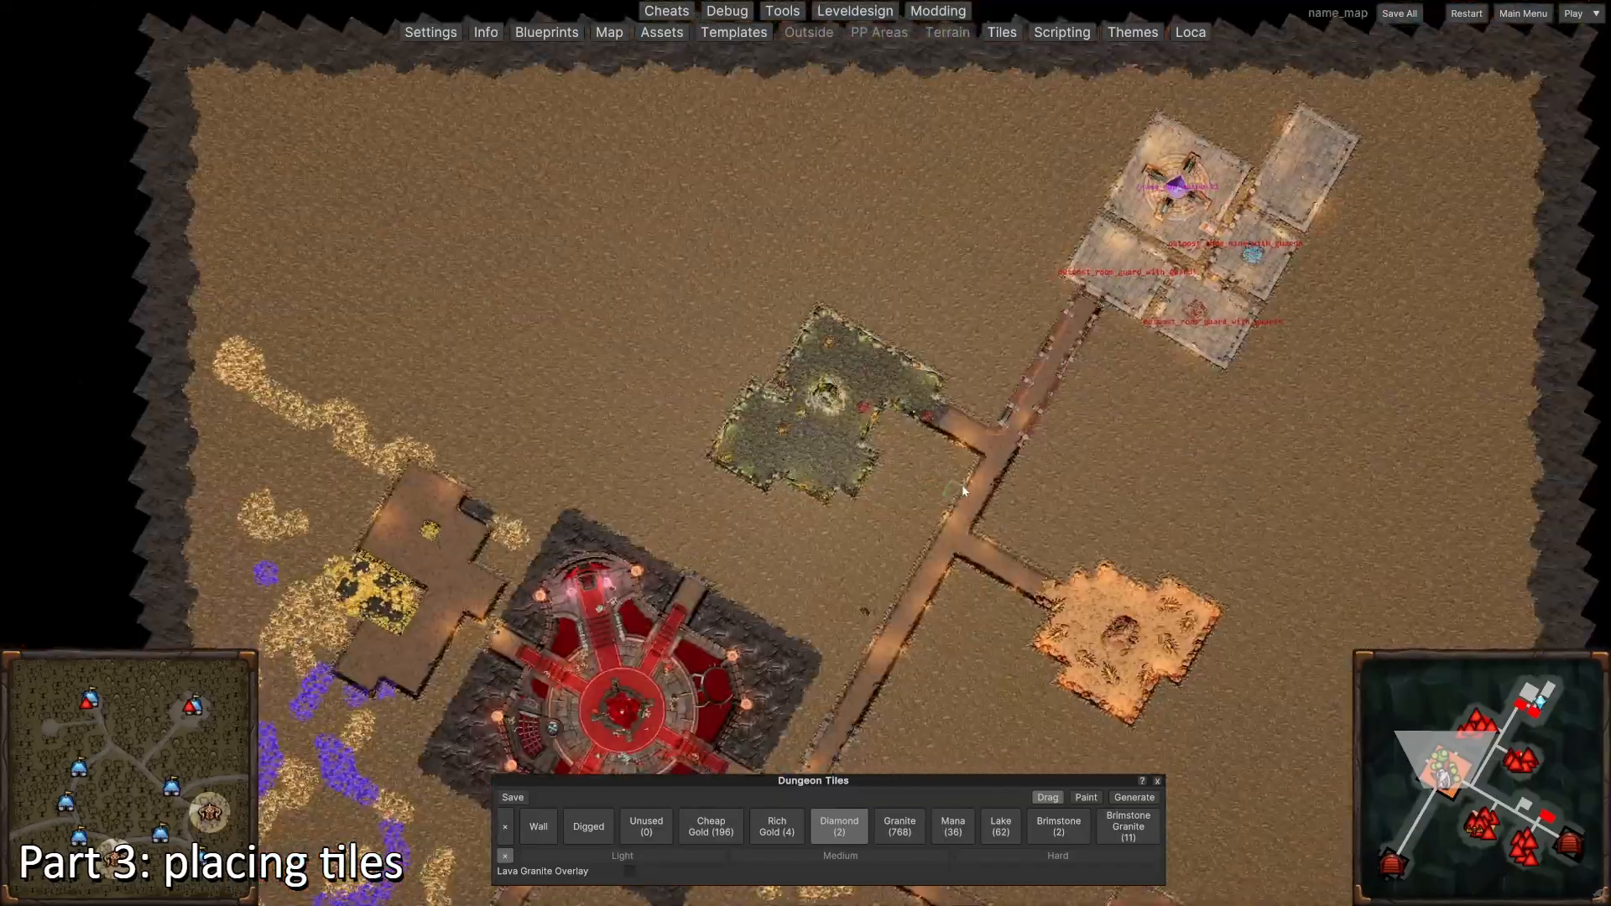
left_click_drag(1433, 815, 1550, 808)
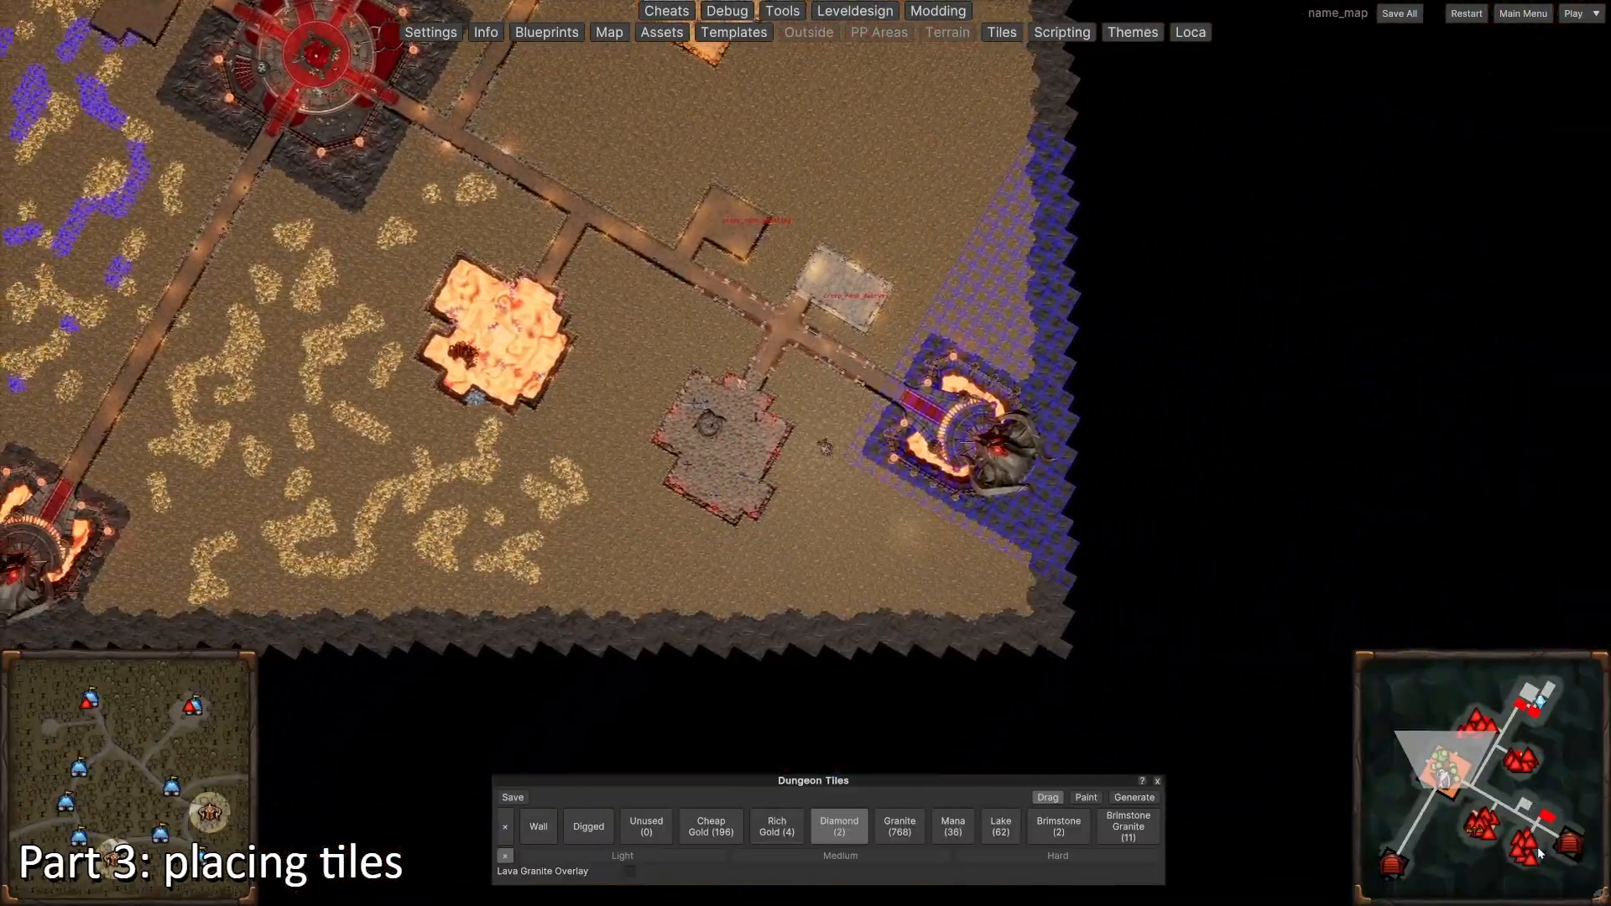
scroll(833, 702, "up", 5)
scroll(766, 503, "down", 3)
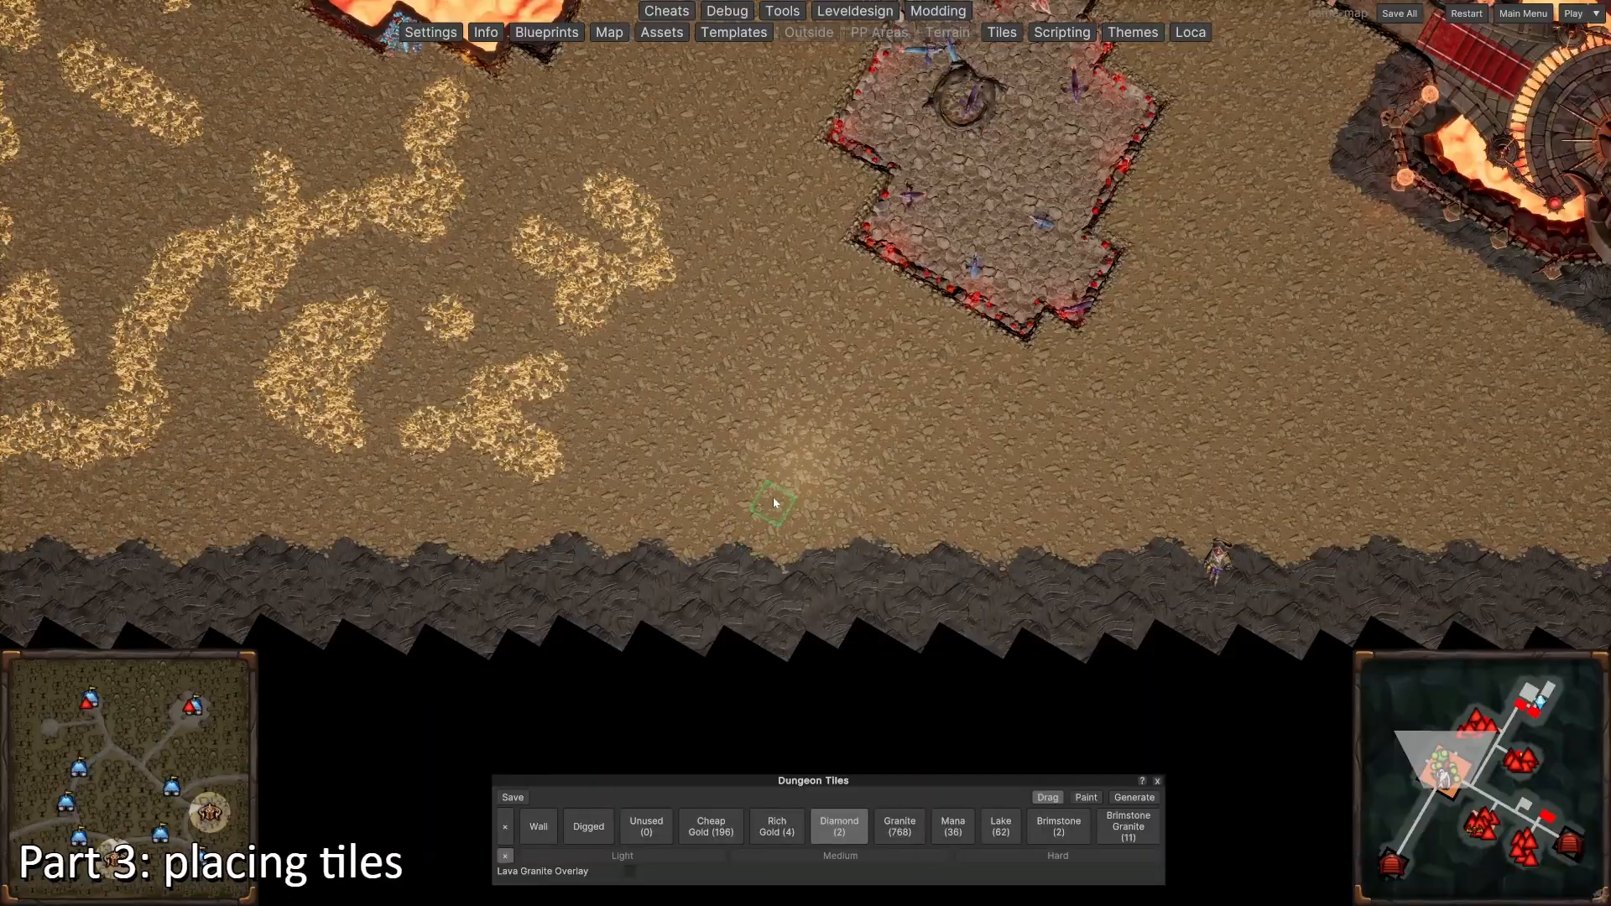
scroll(755, 532, "up", 3)
left_click(753, 531)
scroll(900, 407, "down", 1)
scroll(898, 404, "down", 5)
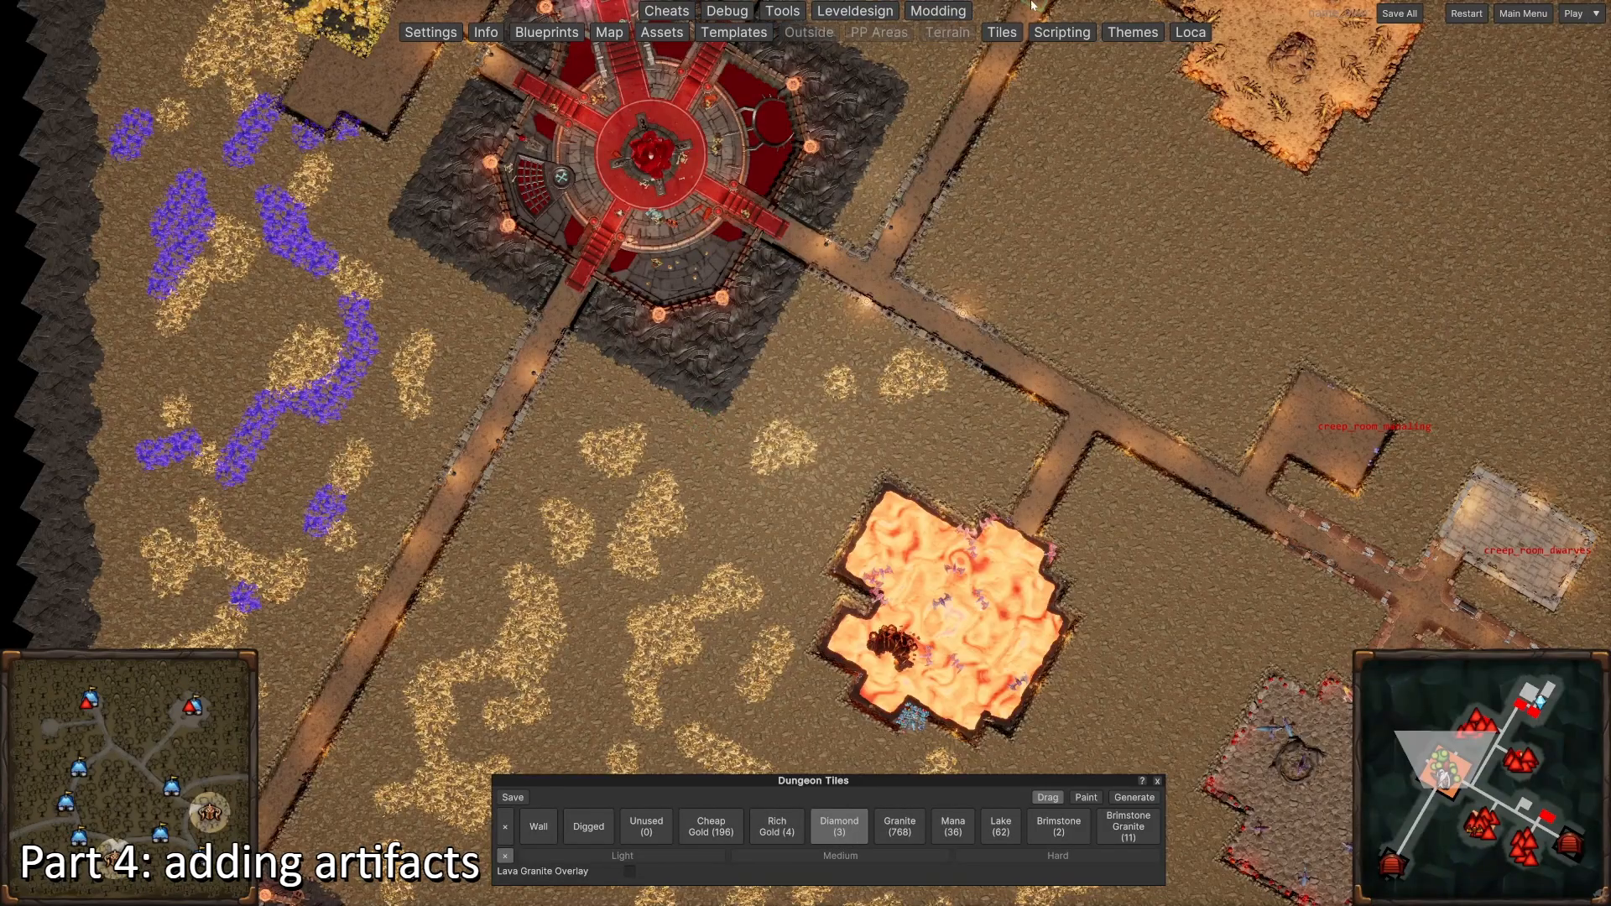
Step: With the Digged tile selected, survey the undug eastern area around creep_room_manaling for a suitable artifact location
left_click(1014, 34)
key("d")
key("w")
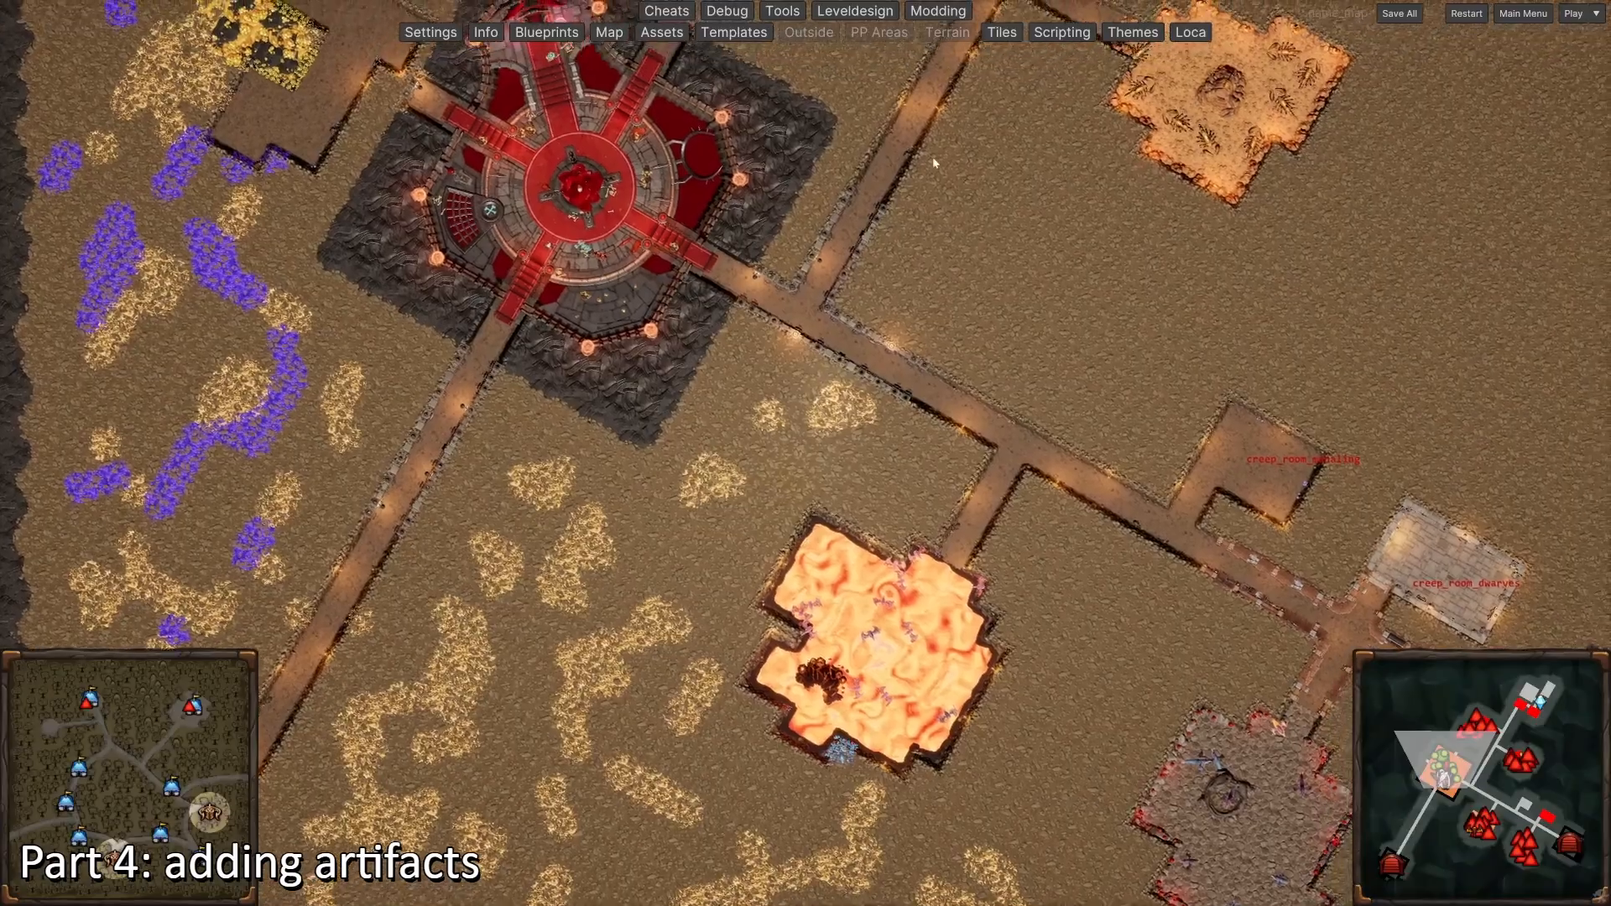
left_click(1004, 33)
scroll(881, 442, "up", 3)
left_click(588, 833)
key("d")
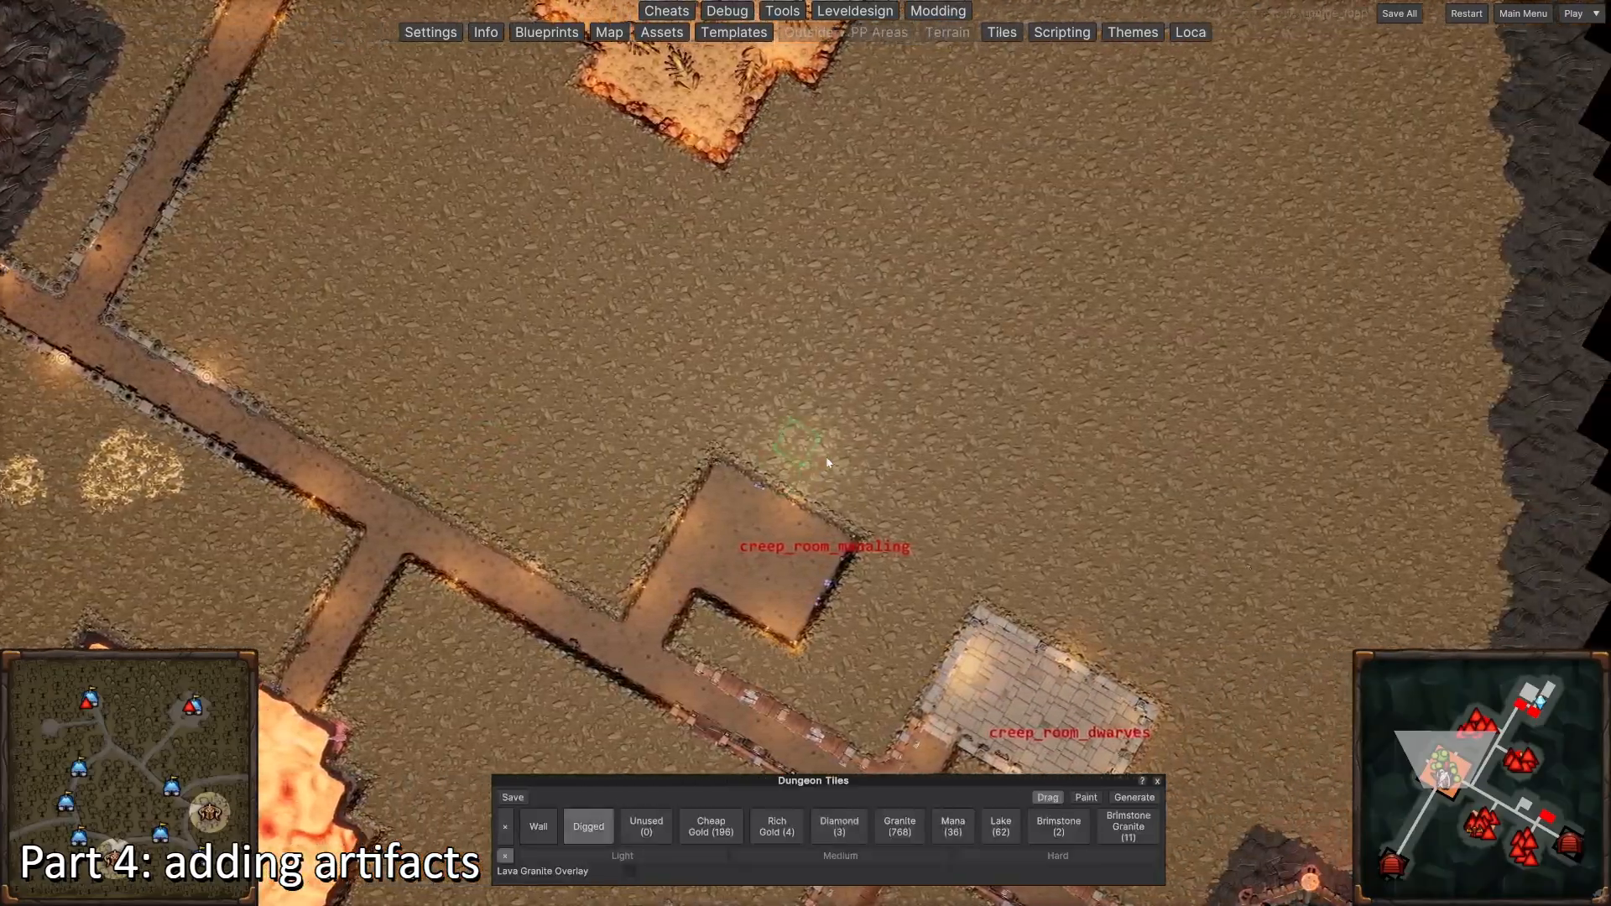
key("w")
key("s")
Step: Search the level assets for "artifact" and select artifact_gold from the misc category
left_click(662, 34)
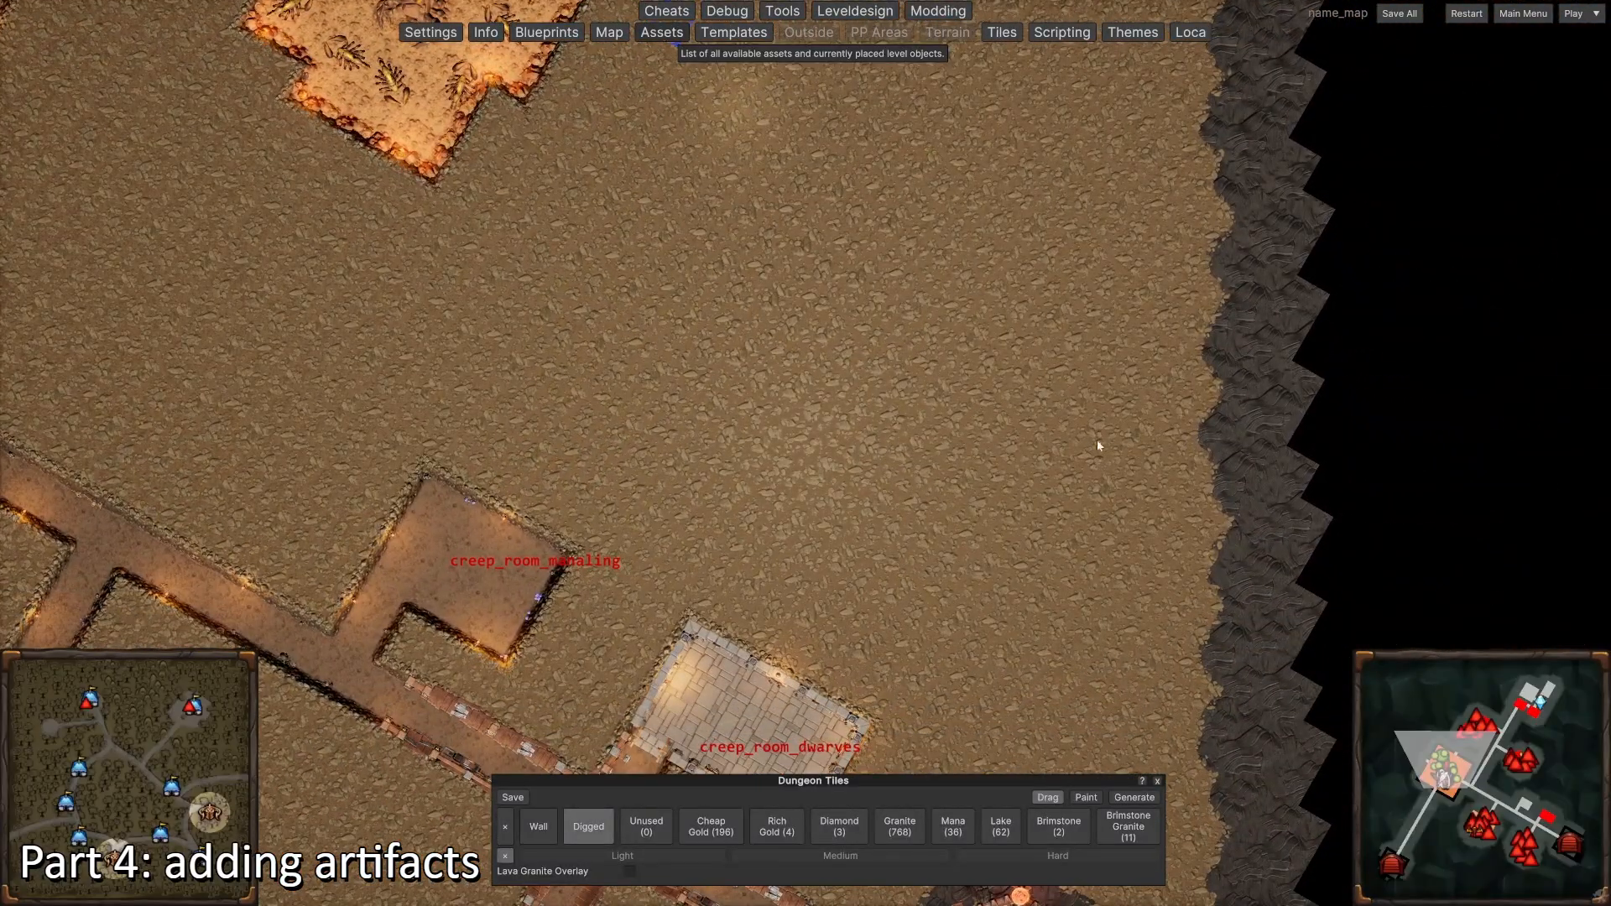
left_click(1297, 425)
type("artifact")
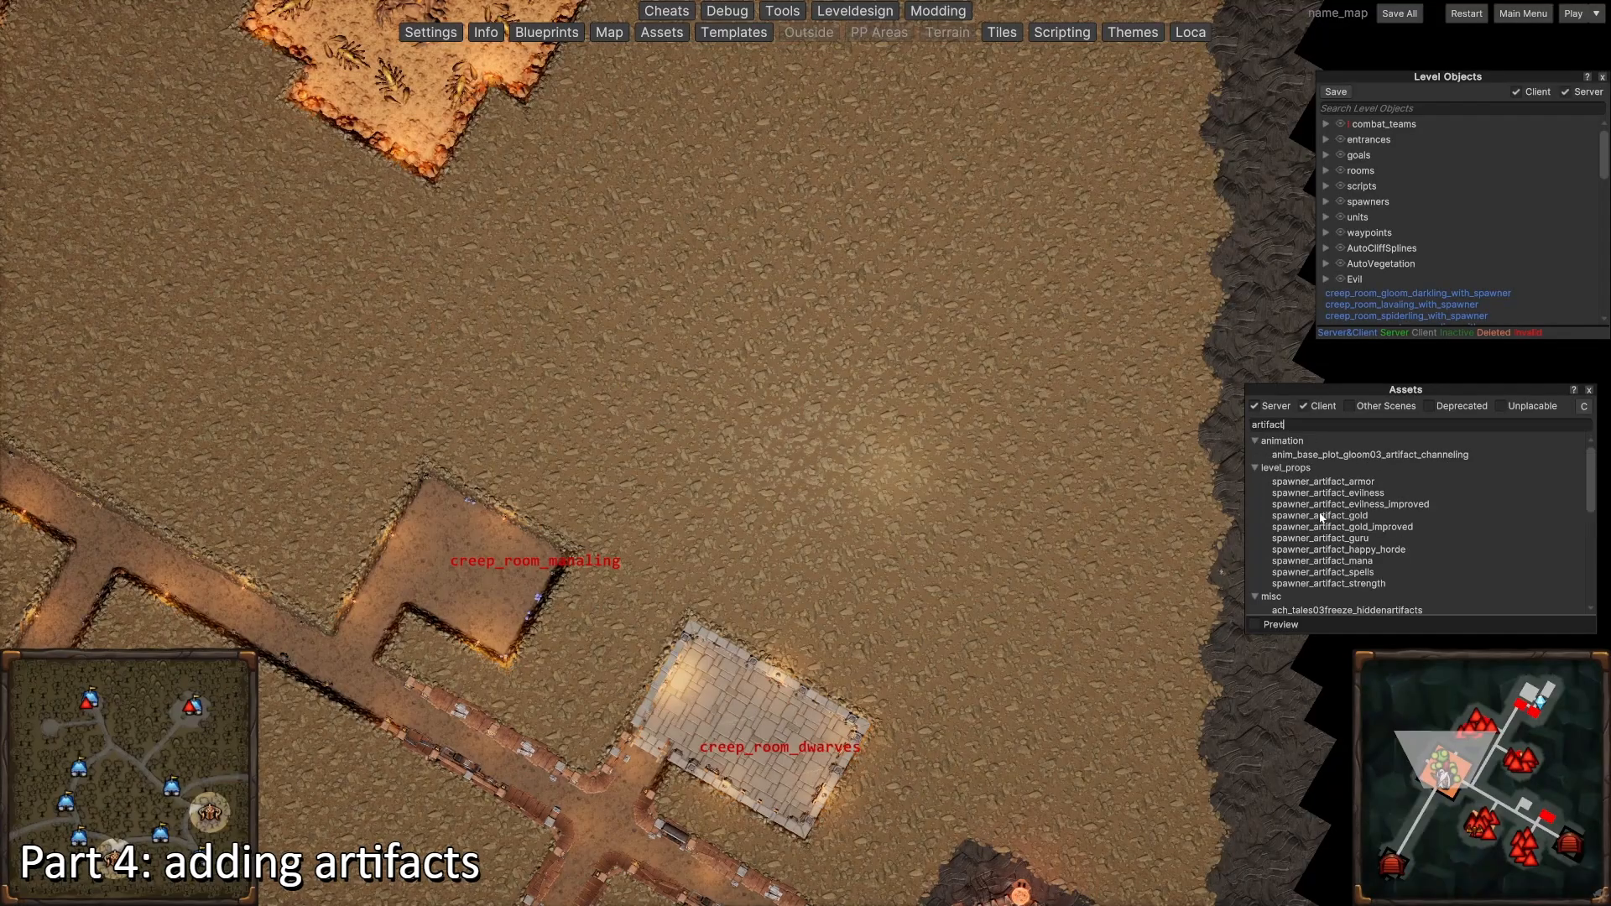
scroll(1347, 554, "down", 2)
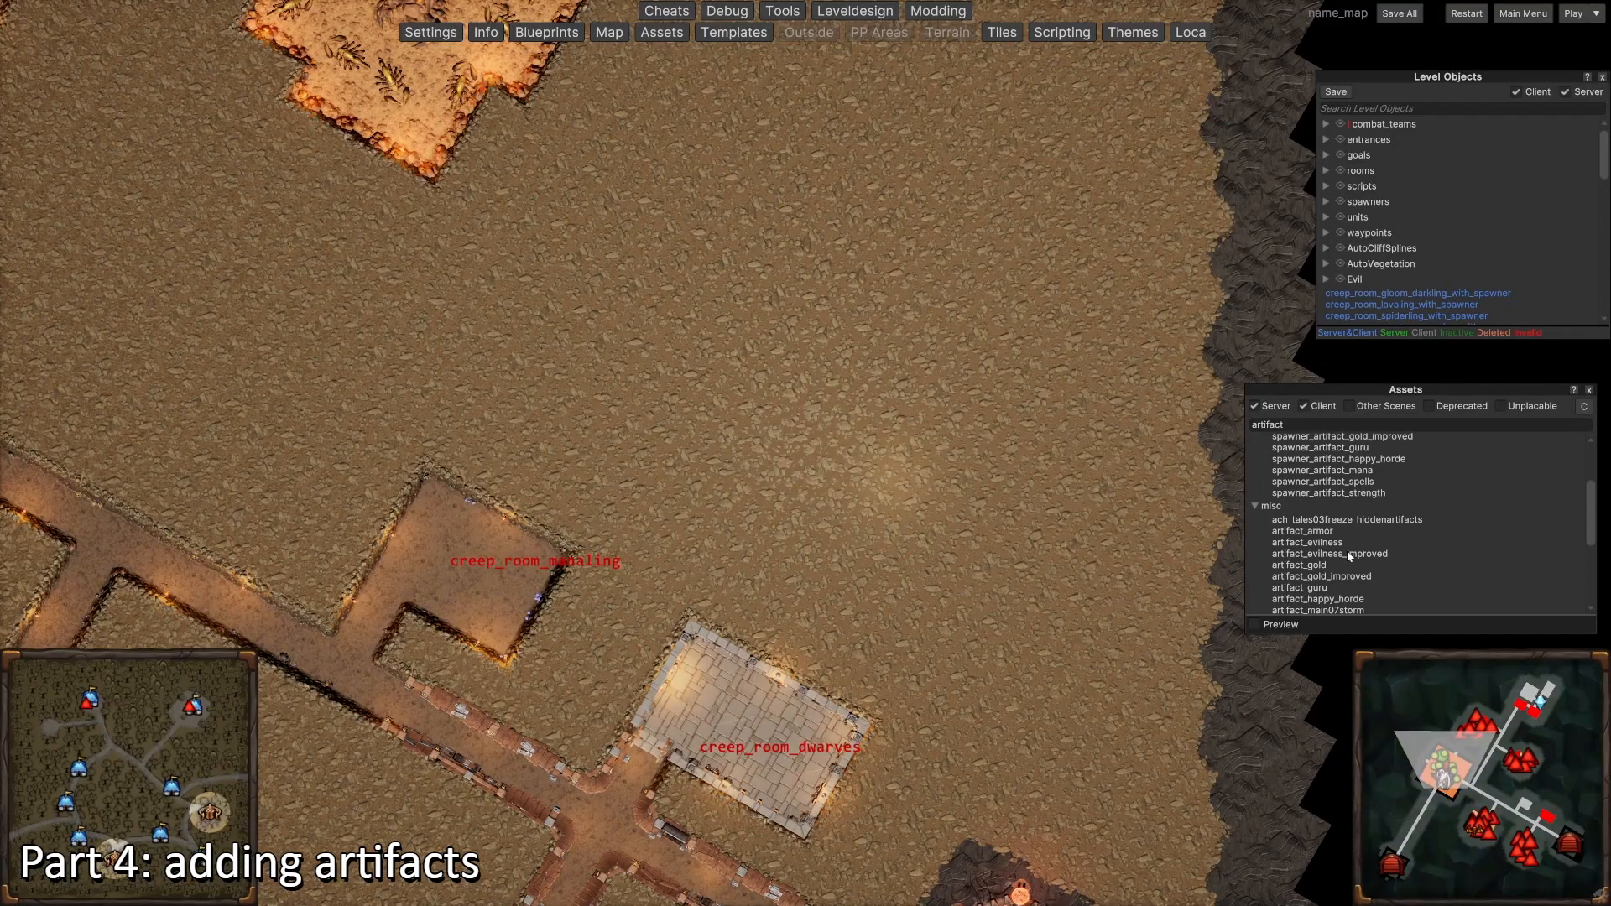
scroll(1329, 542, "down", 1)
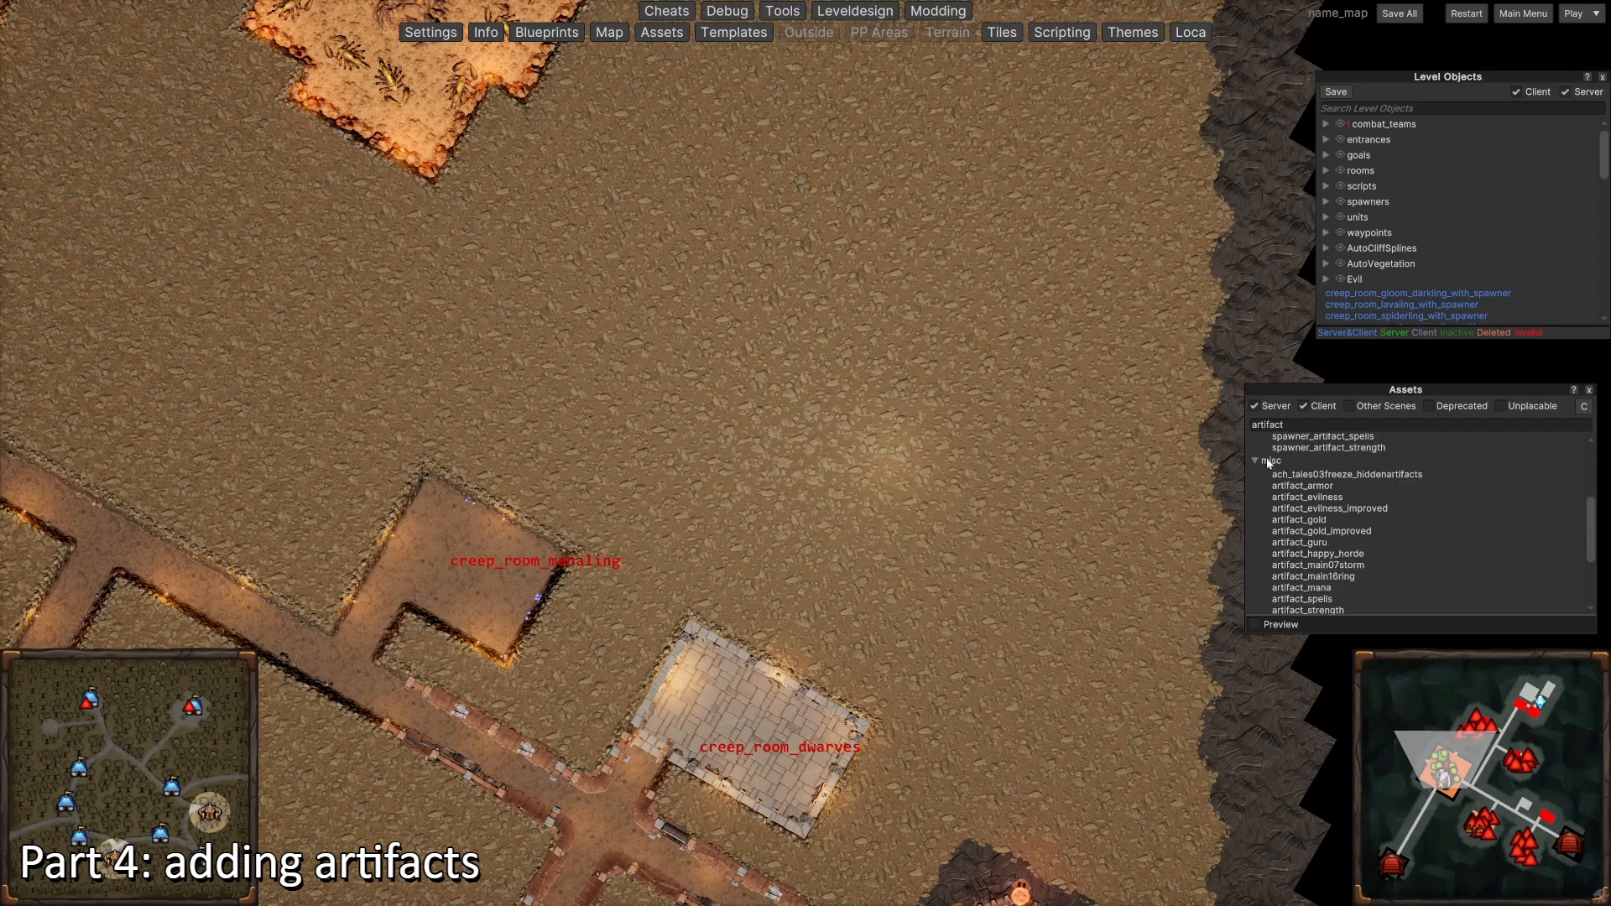
left_click(1323, 521)
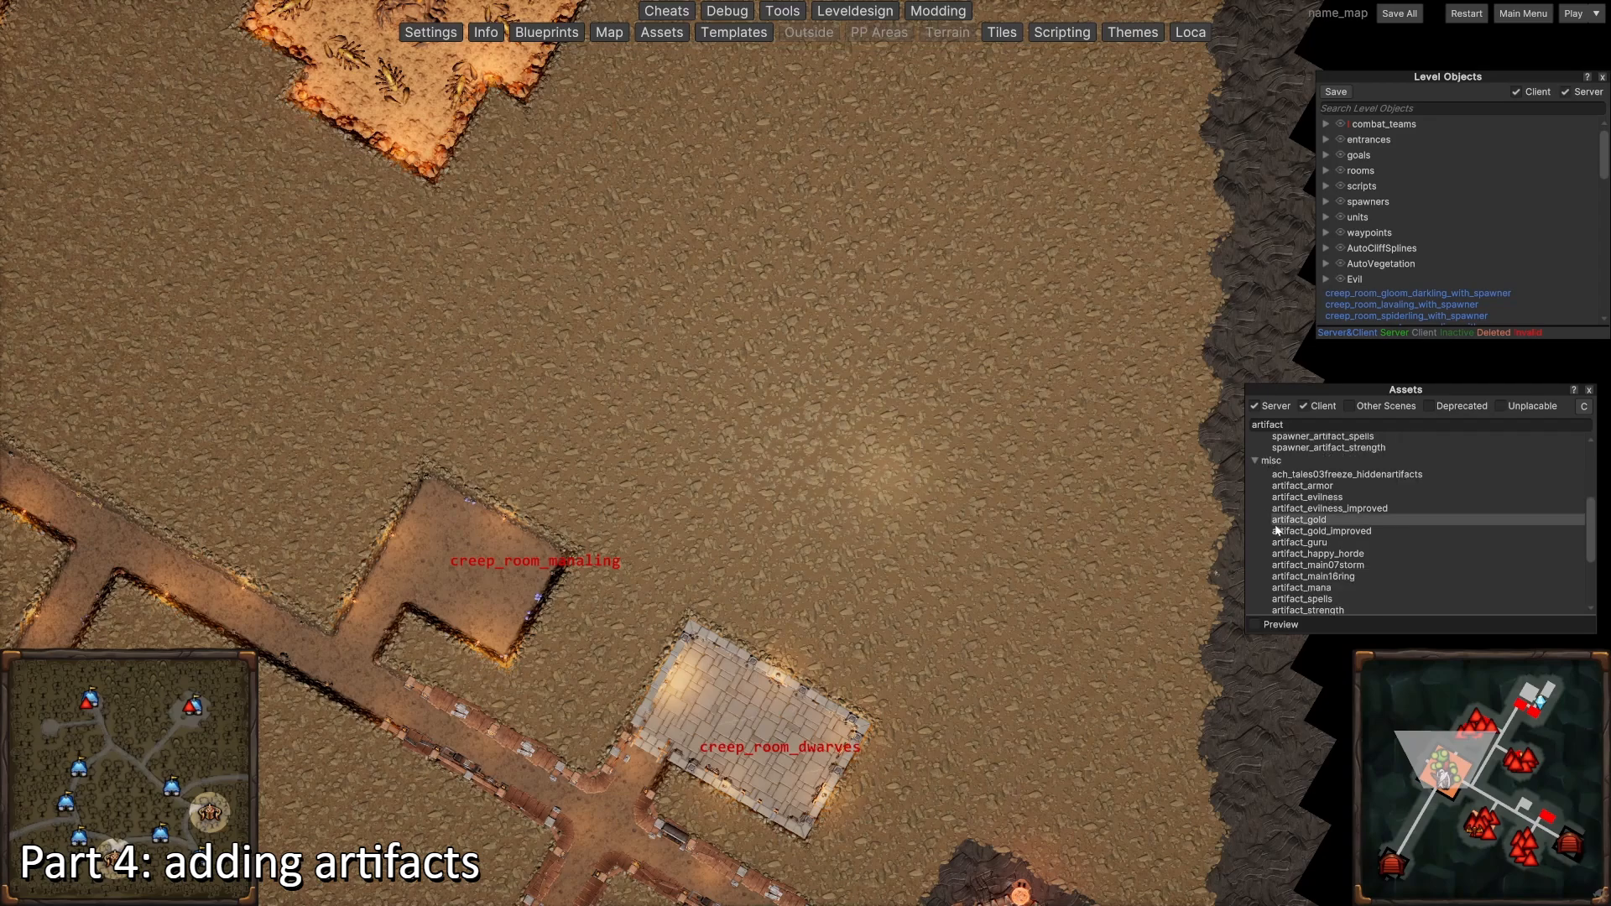
Step: Dig out a single isolated tile in the solid ground northeast of creep_room_manaling, southeast of the sandy creep room
left_click(1010, 35)
key("d")
key("w")
left_click(592, 822)
left_click(781, 441)
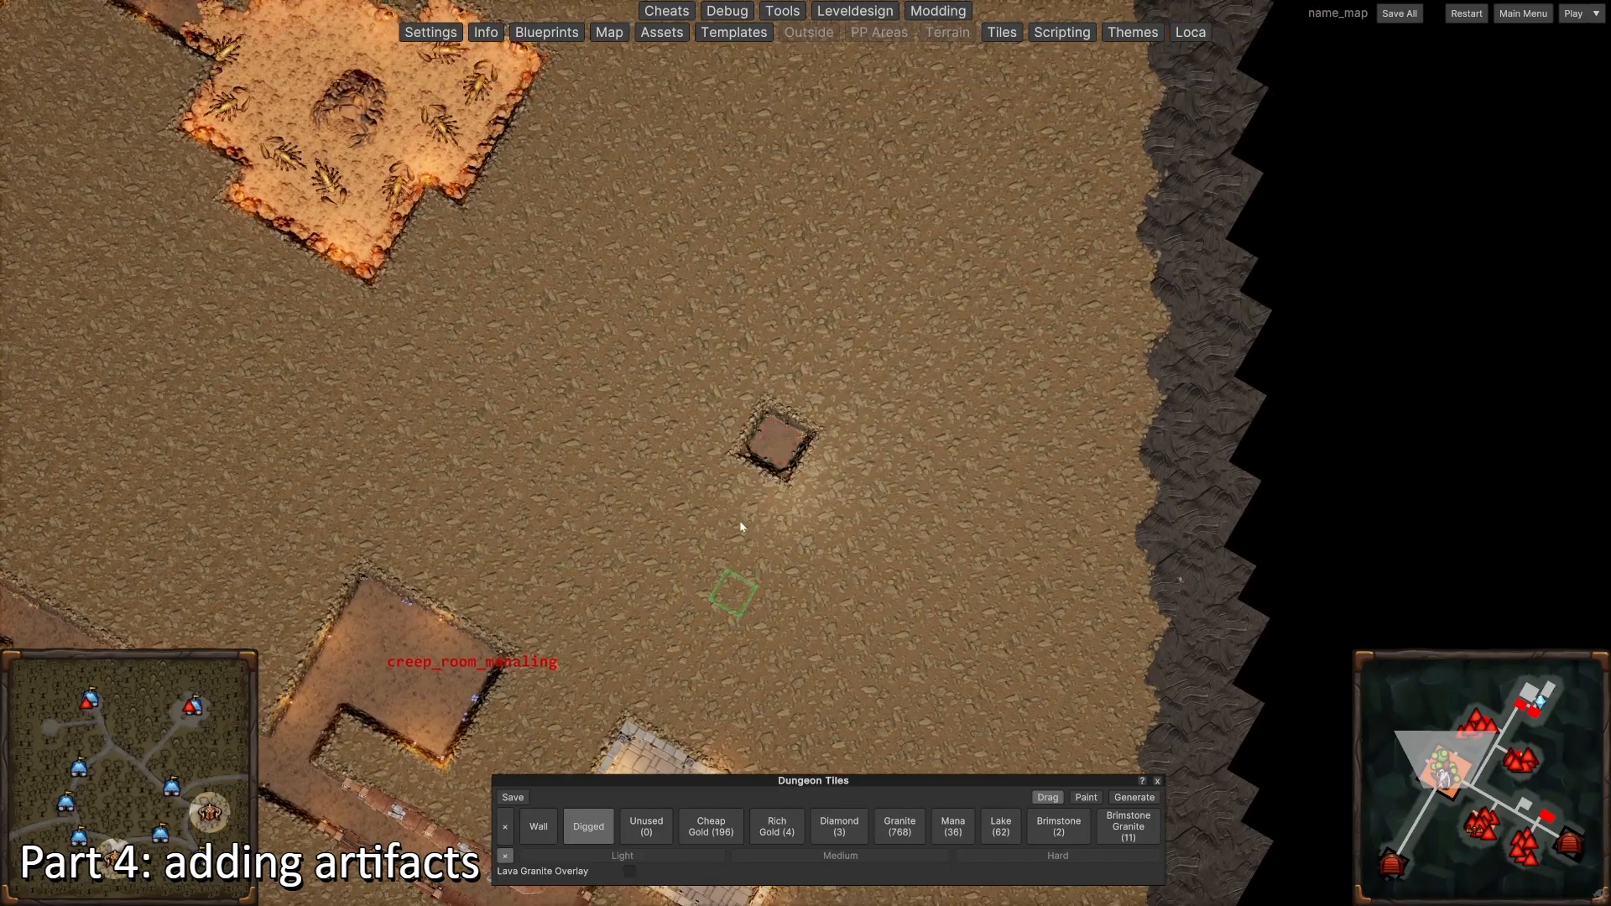
Step: Place the artifact_gold_improved asset in the isolated dug-out tile and inspect its position up close
key("s")
left_click(674, 33)
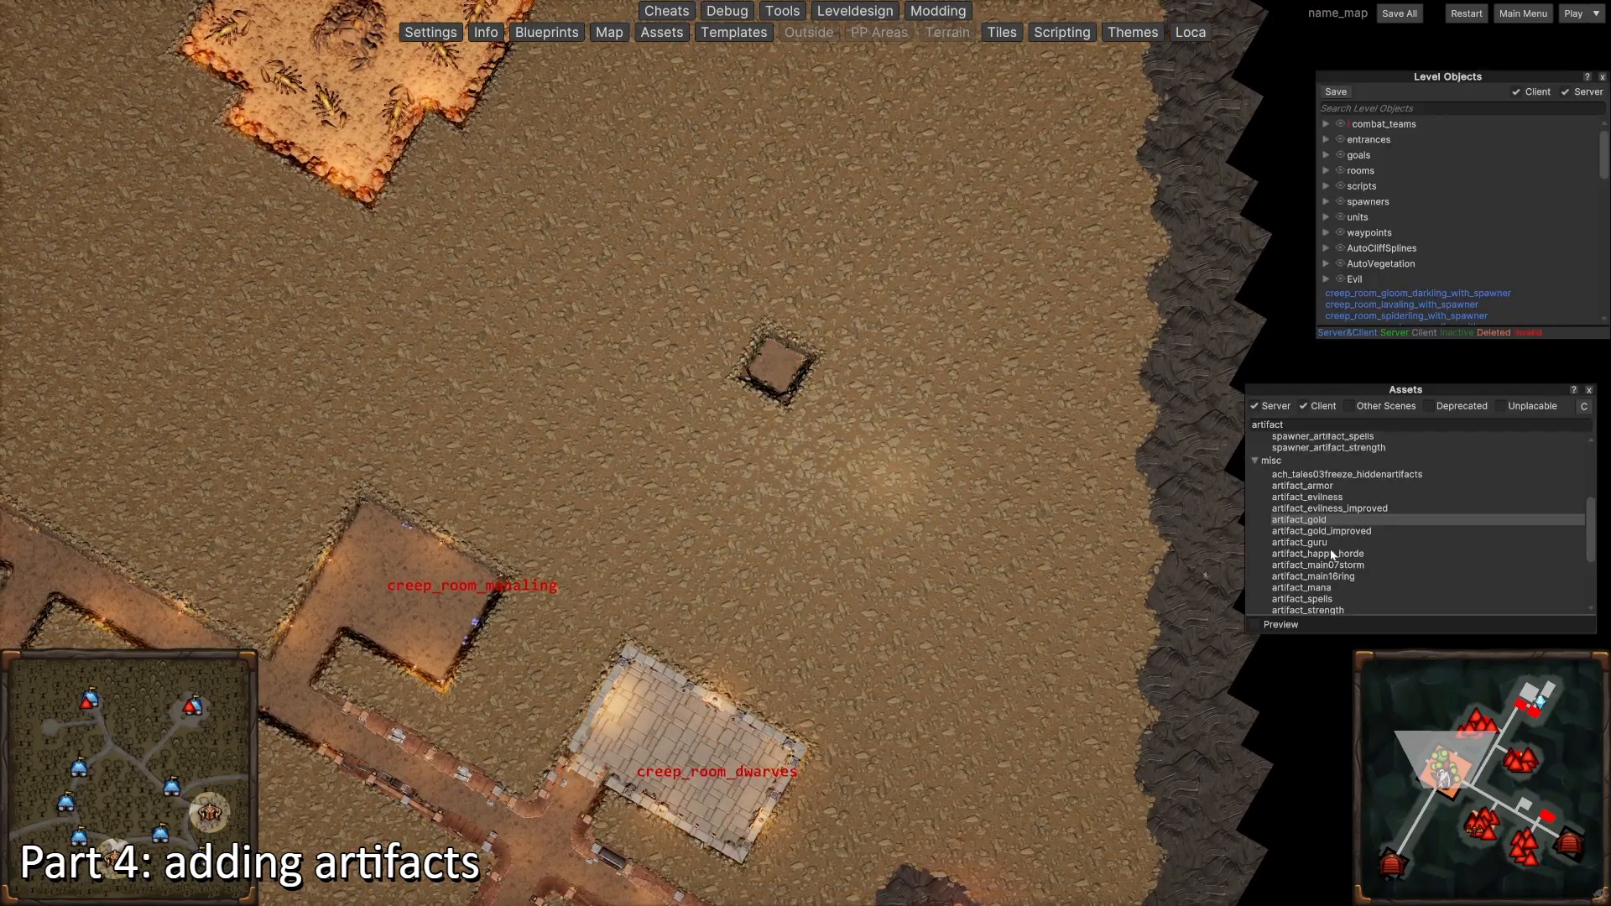
left_click(1333, 532)
left_click(766, 365)
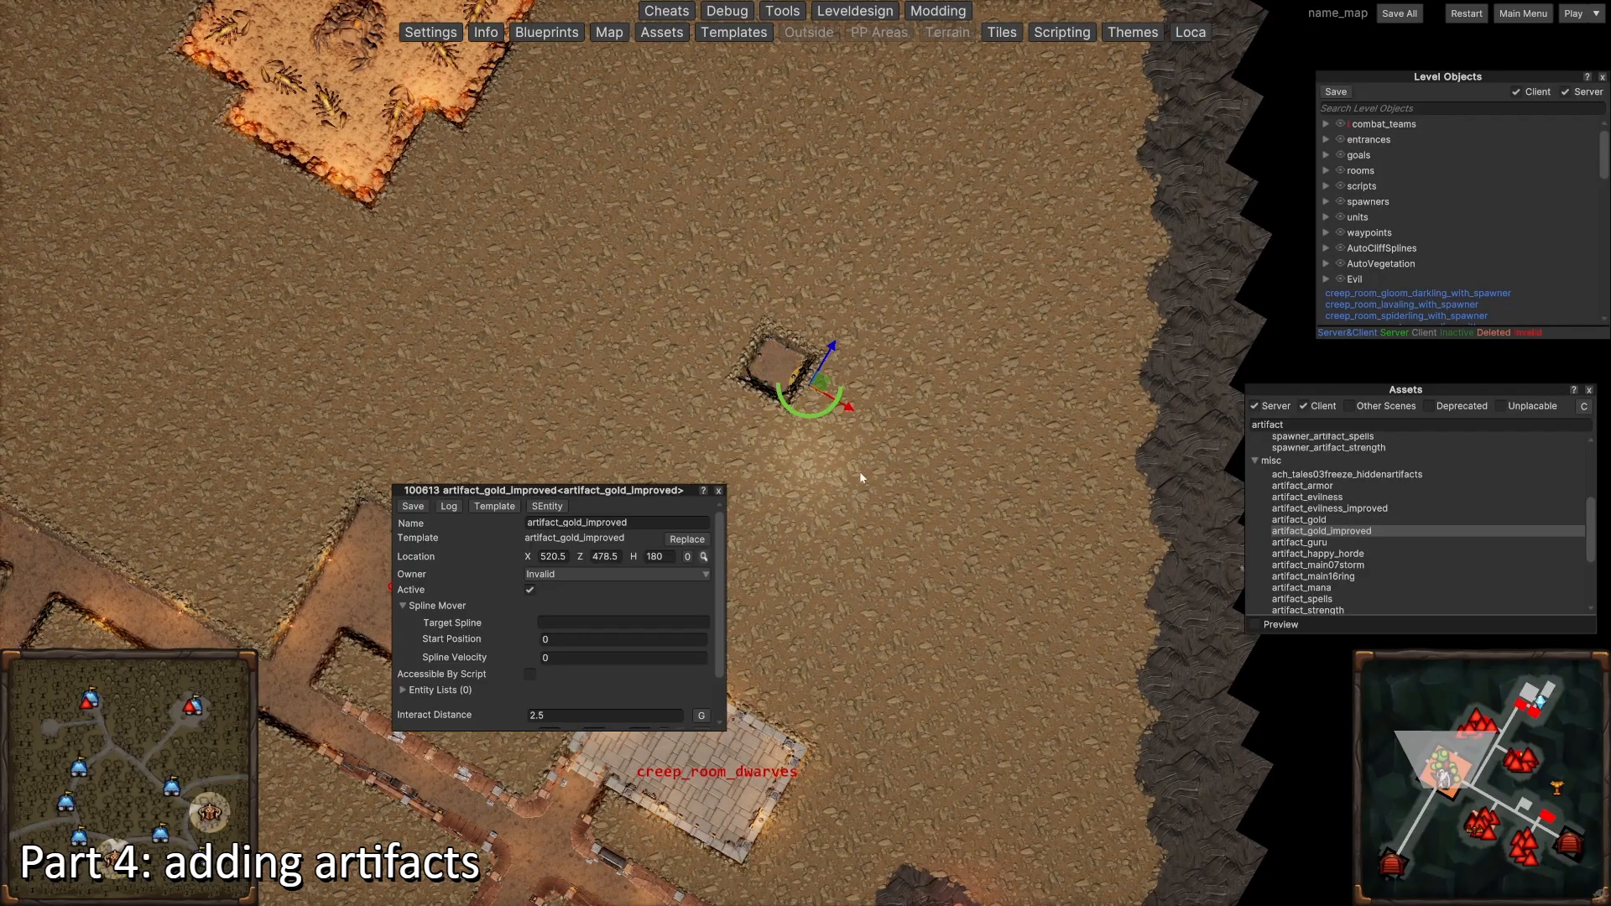
scroll(755, 353, "up", 5)
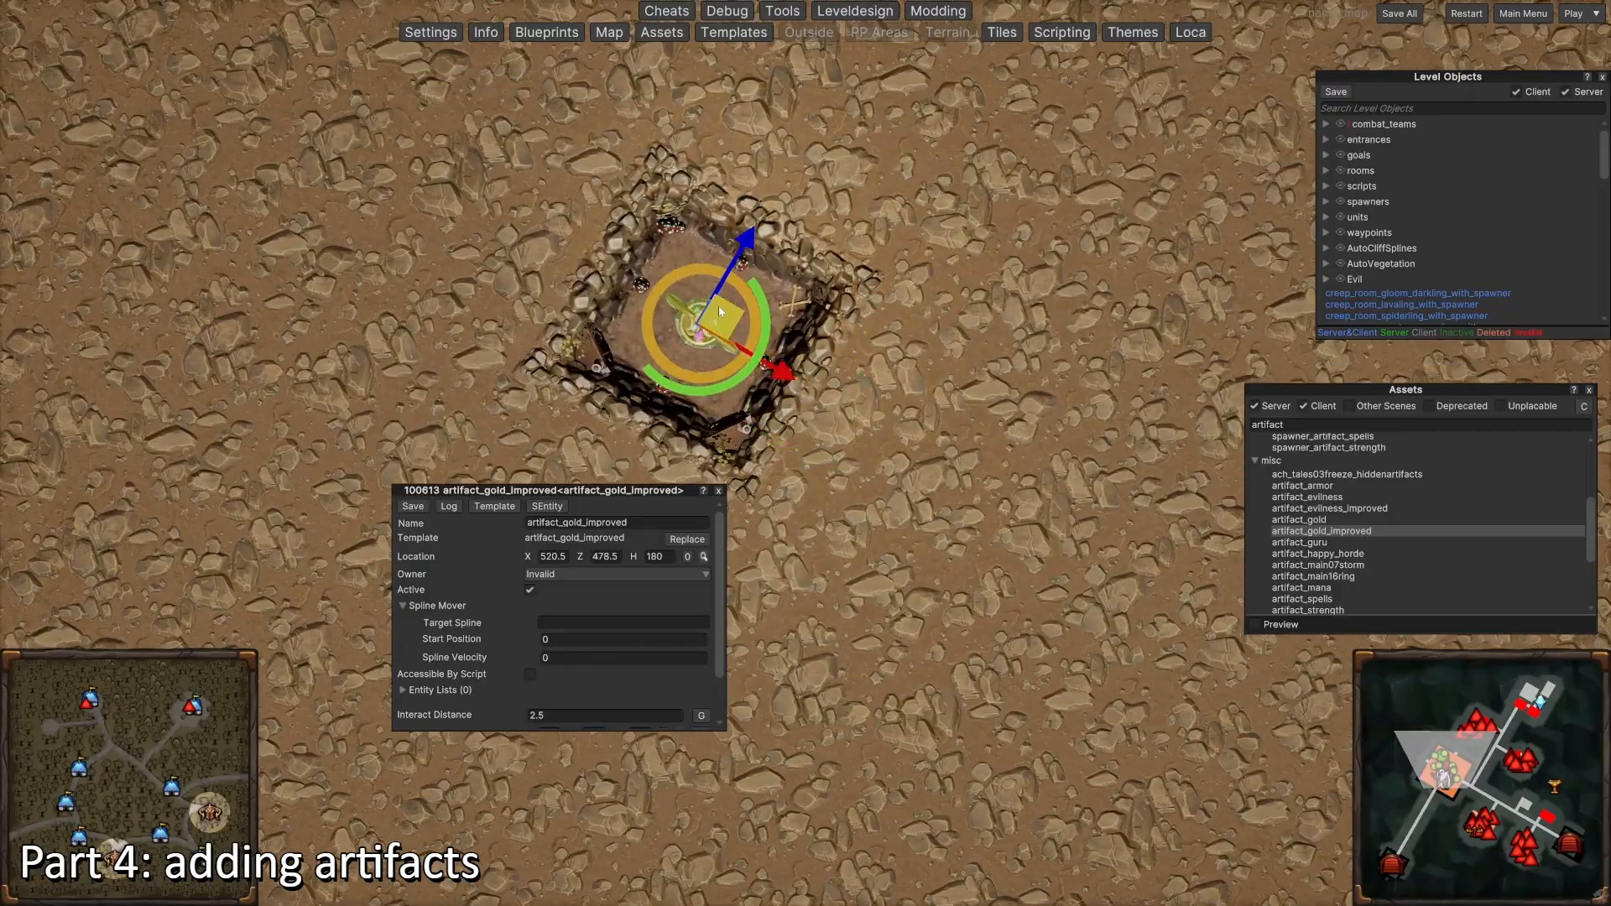
left_click(927, 489)
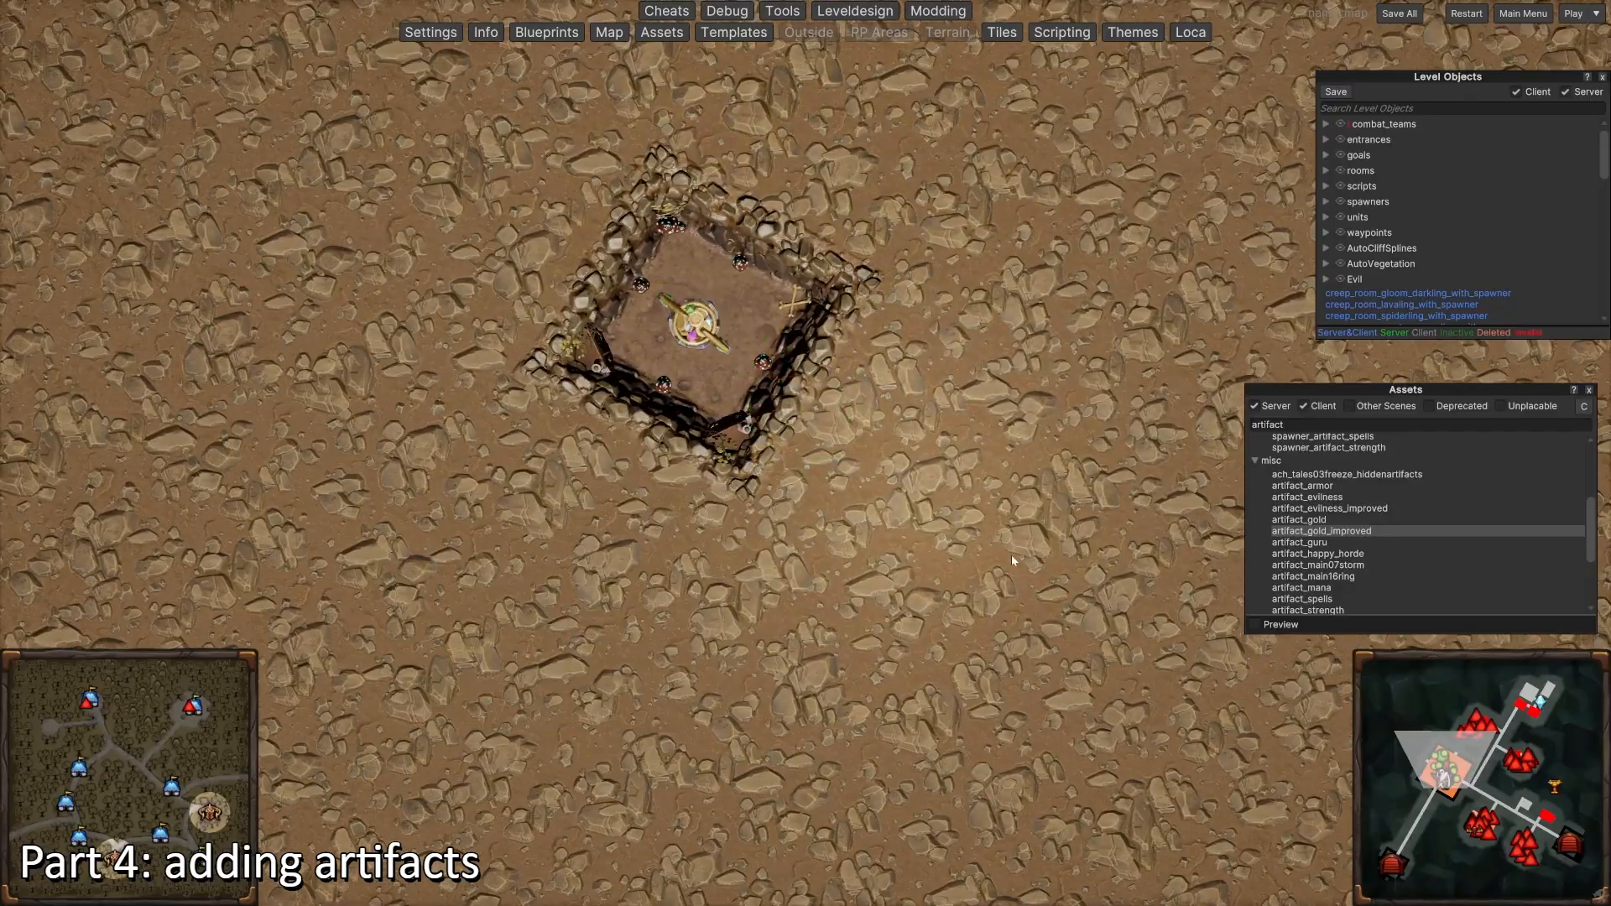
Step: Nudge the improved gold artifact closer to the centre of its dug-out tile and deselect it
scroll(927, 488, "down", 5)
scroll(1344, 484, "down", 3)
scroll(1378, 507, "up", 3)
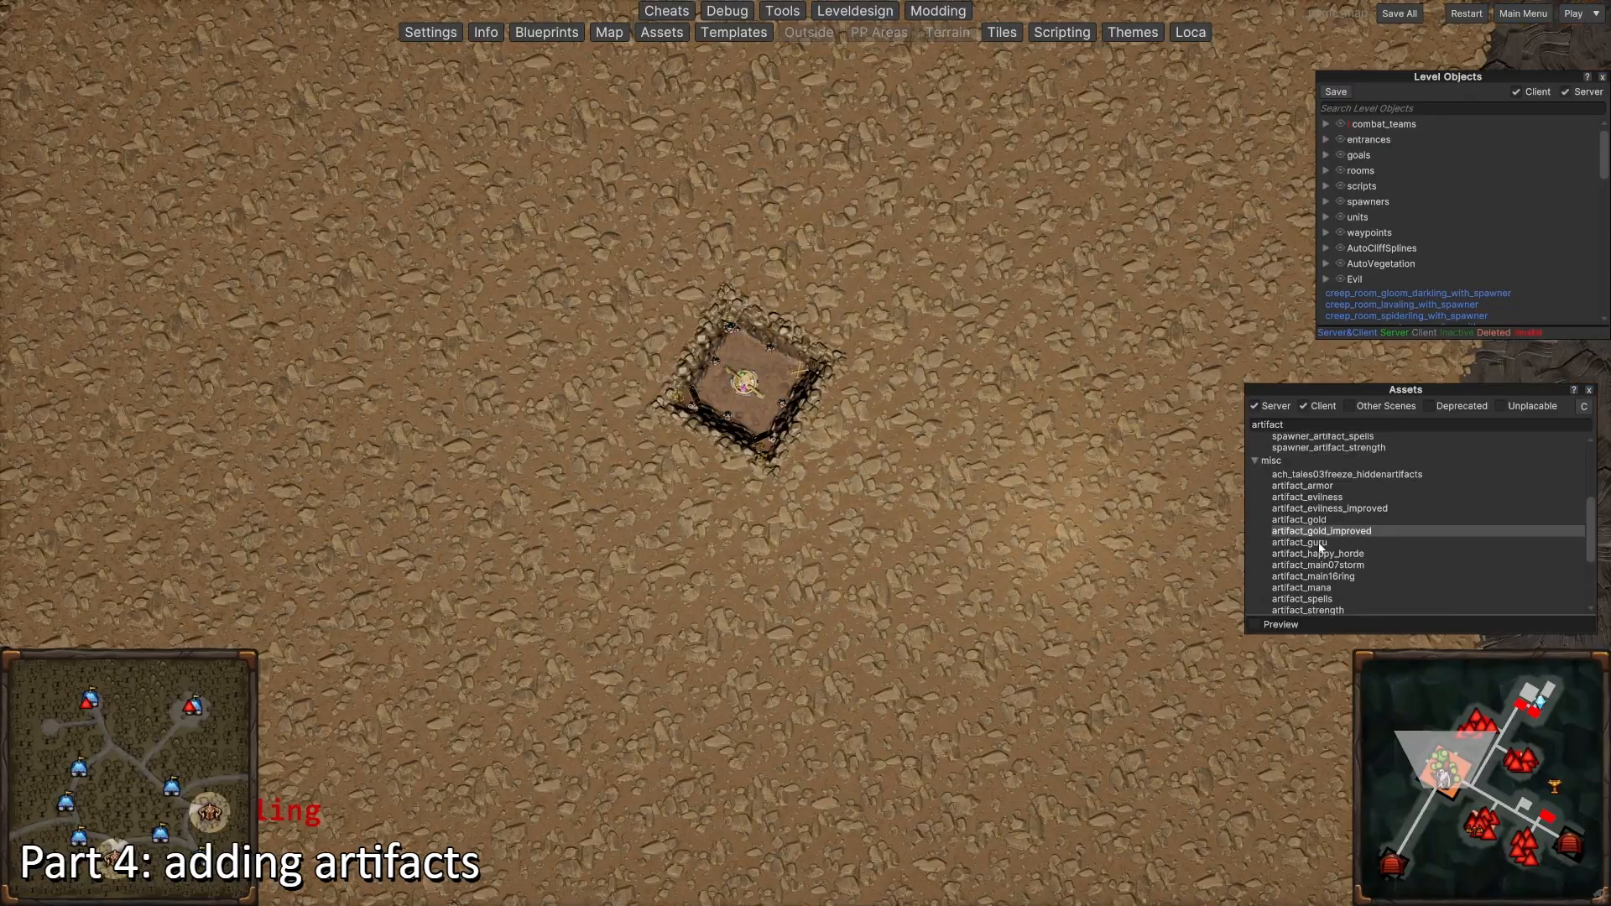
left_click(749, 383)
left_click_drag(750, 382, 757, 376)
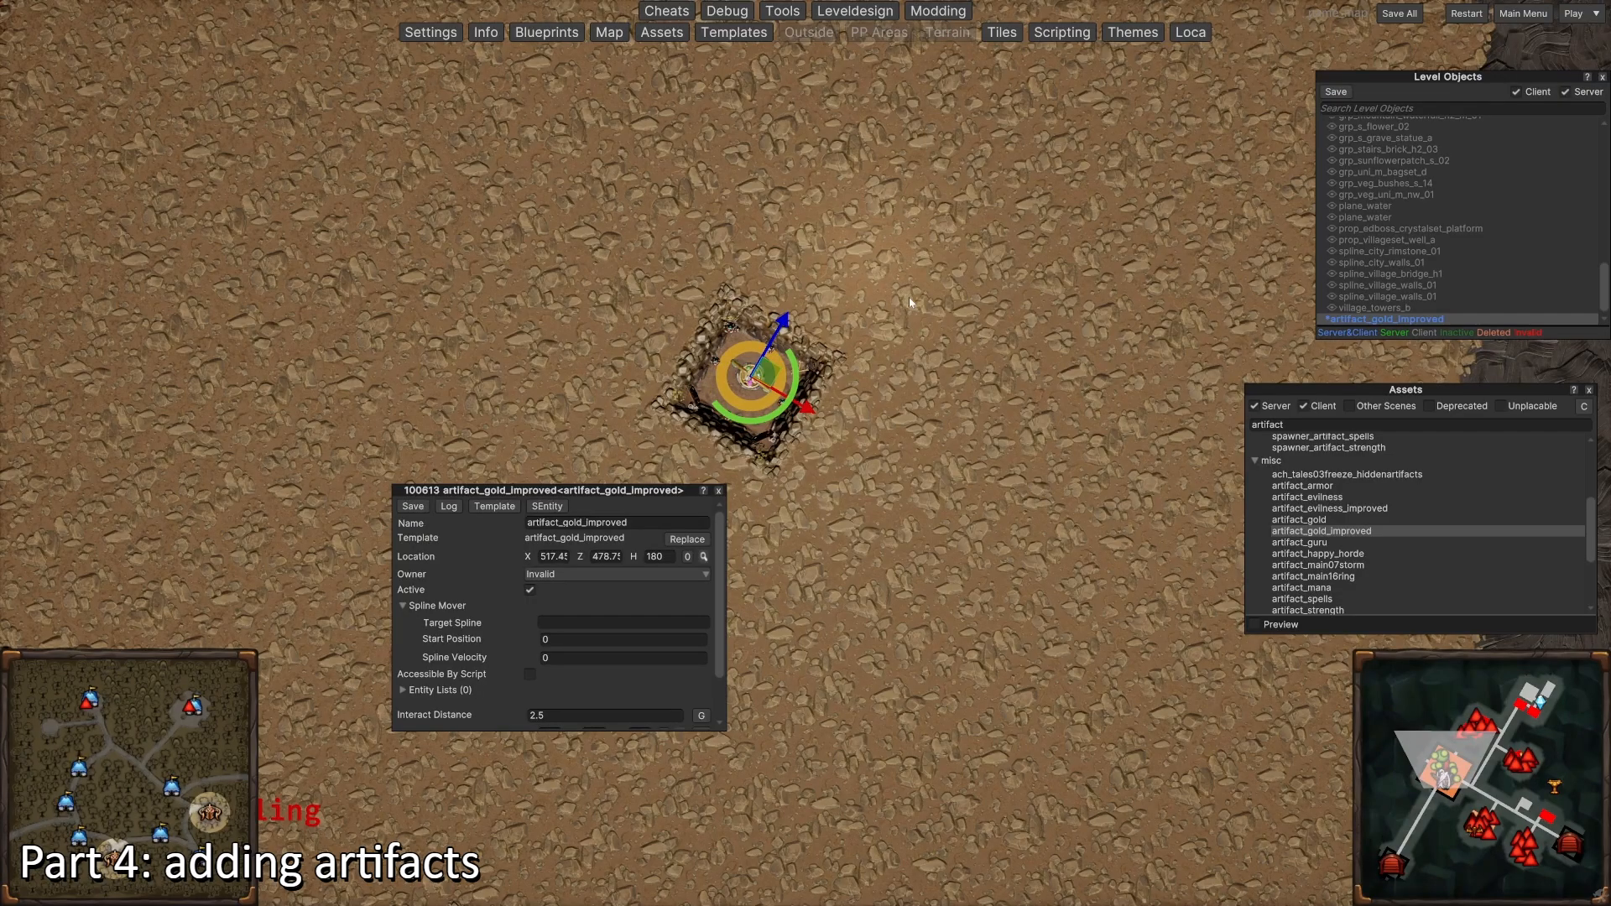
left_click(907, 312)
scroll(965, 302, "down", 5)
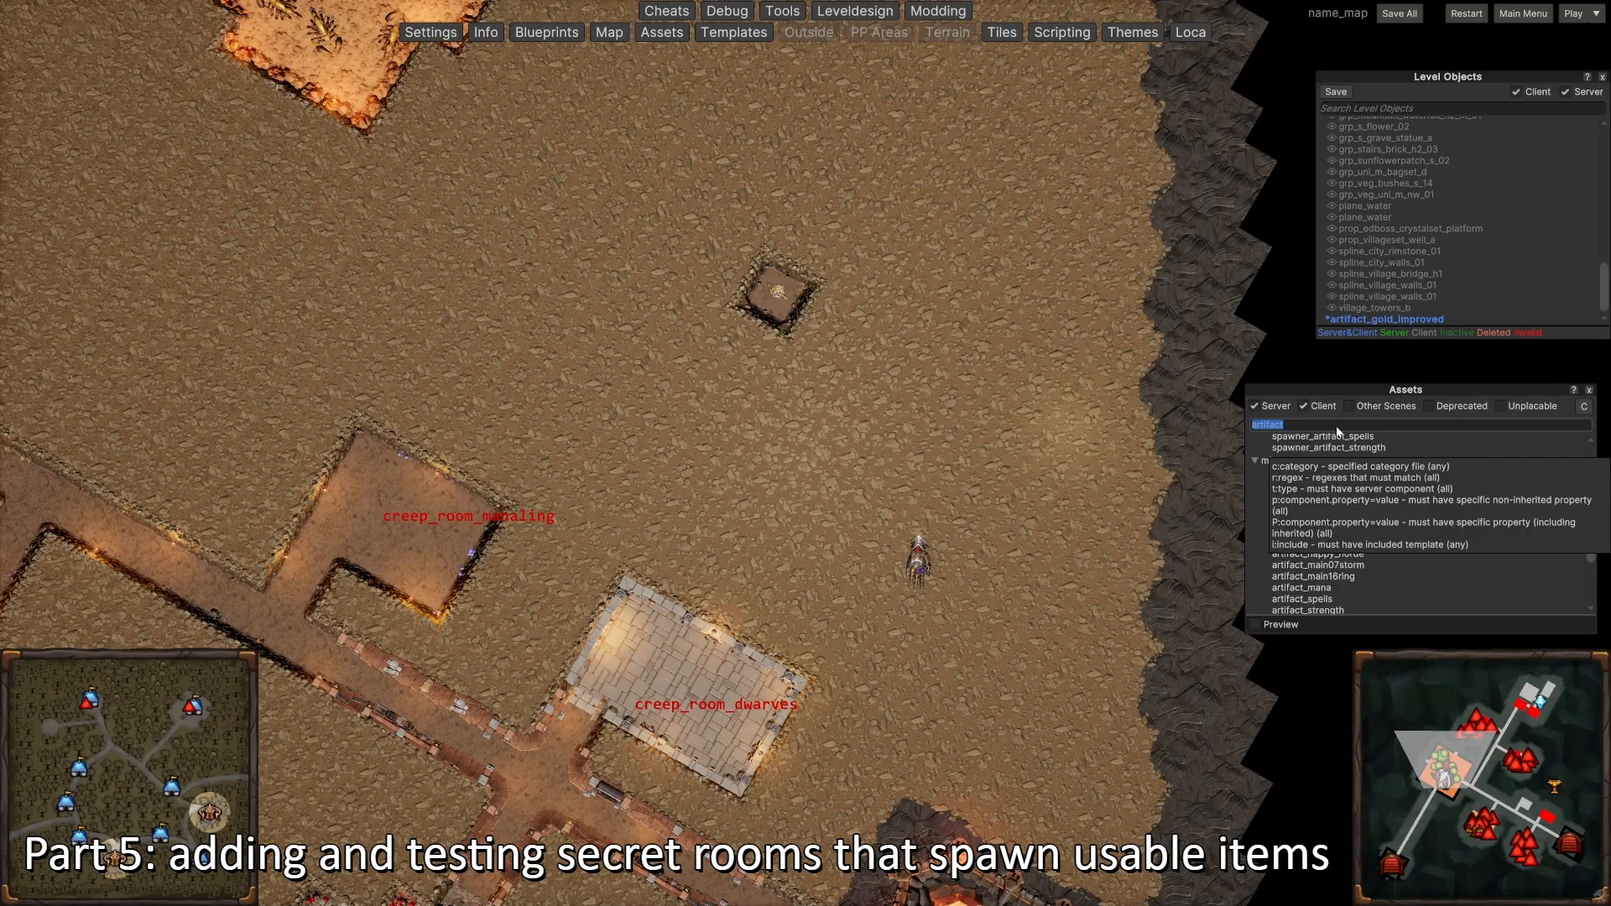
Step: Search the level assets for "secret" and browse the available plot_room_secret_base variants
type("secret")
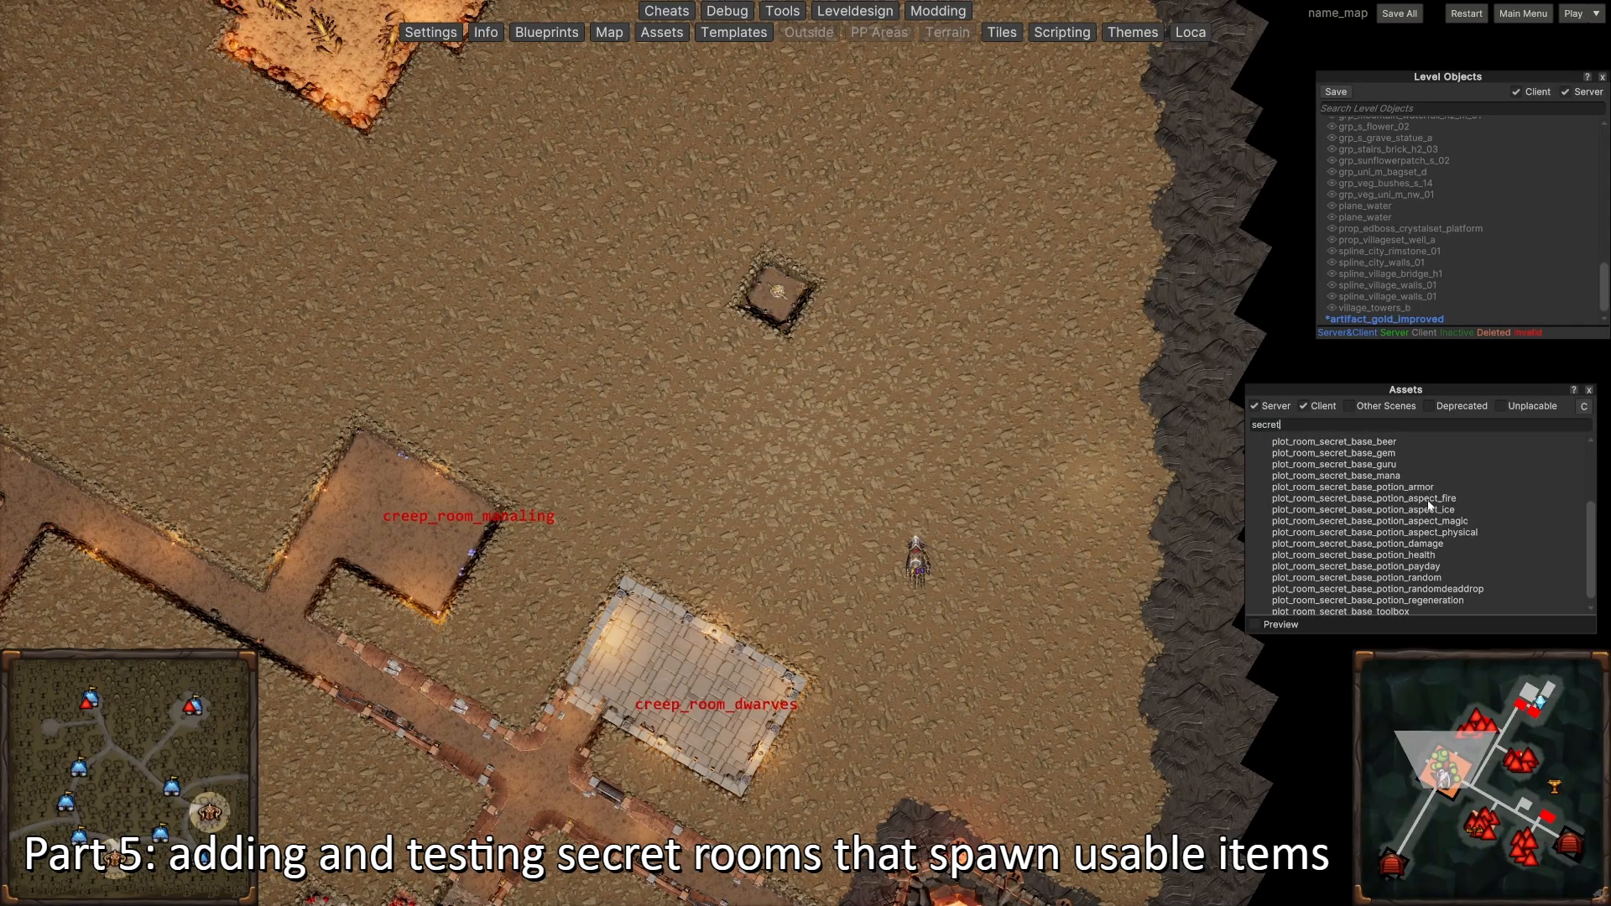
scroll(1424, 500, "up", 3)
scroll(1324, 537, "down", 1)
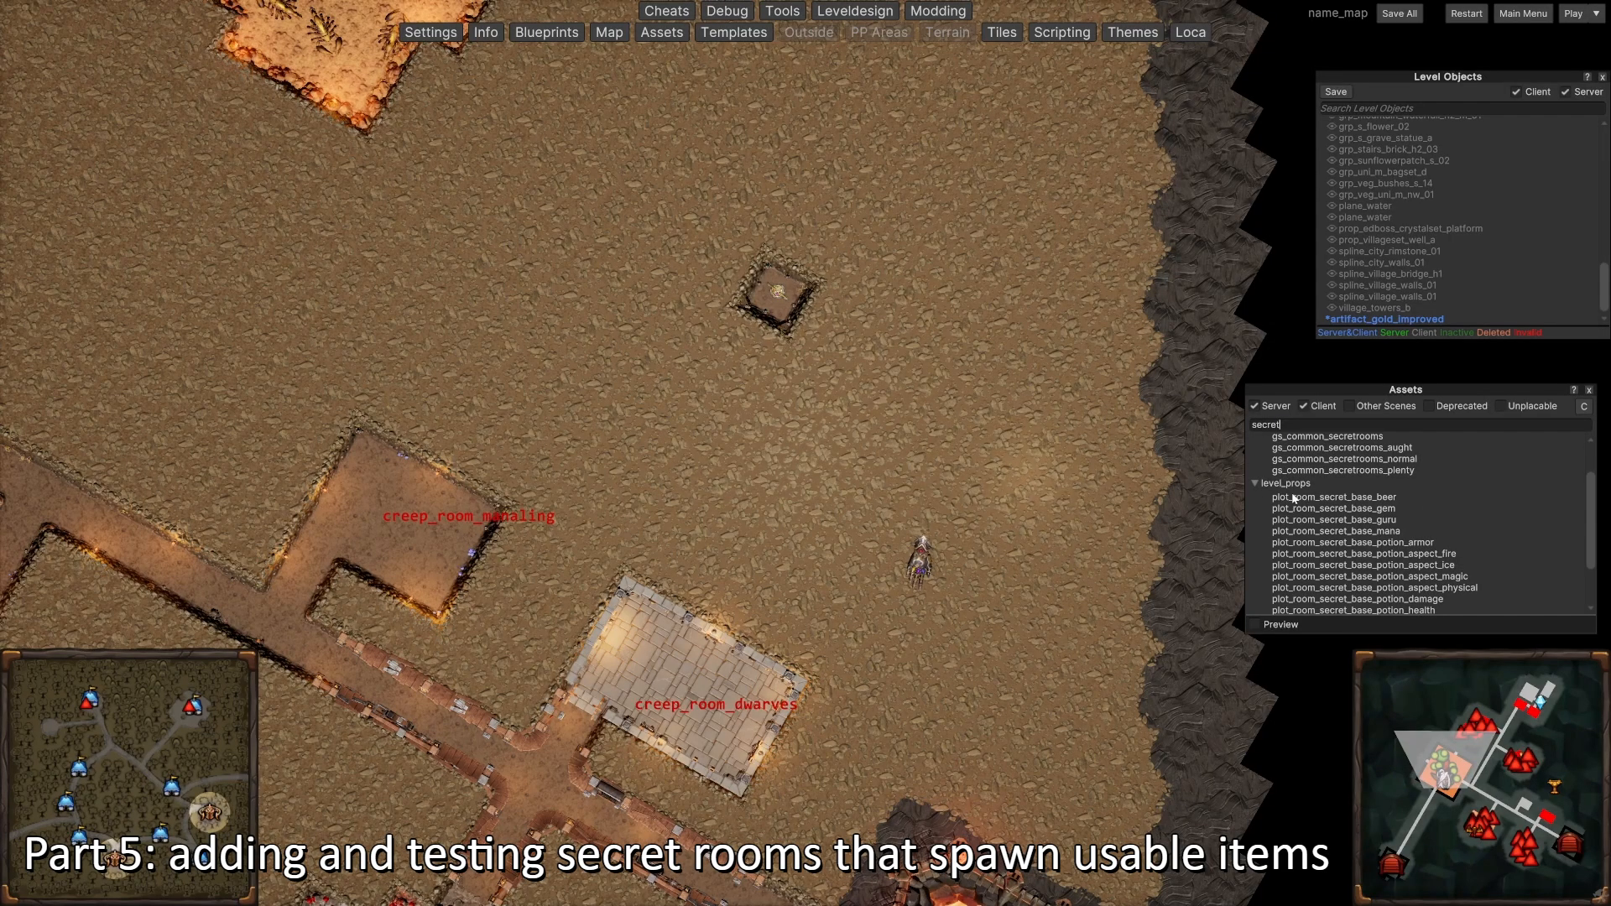
scroll(1293, 499, "down", 1)
scroll(1344, 520, "down", 1)
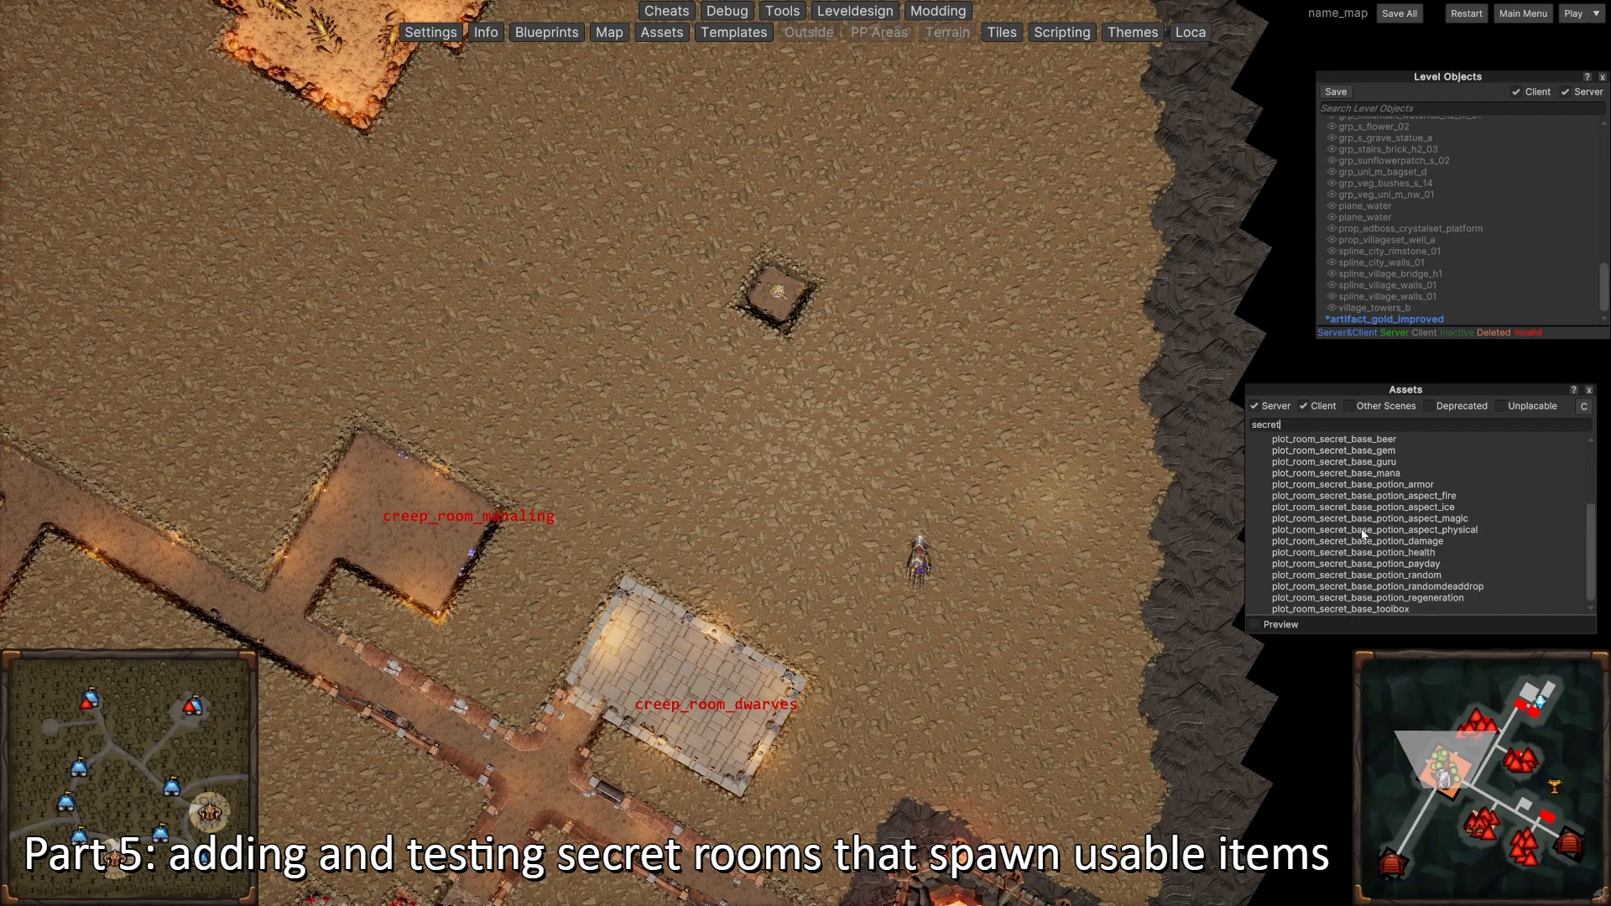
scroll(1195, 510, "down", 3)
Step: Place plot_room_secret_base_toolbox in the undug ground east of the dungeon core, just northeast of the corridor junction
key("w")
key("a")
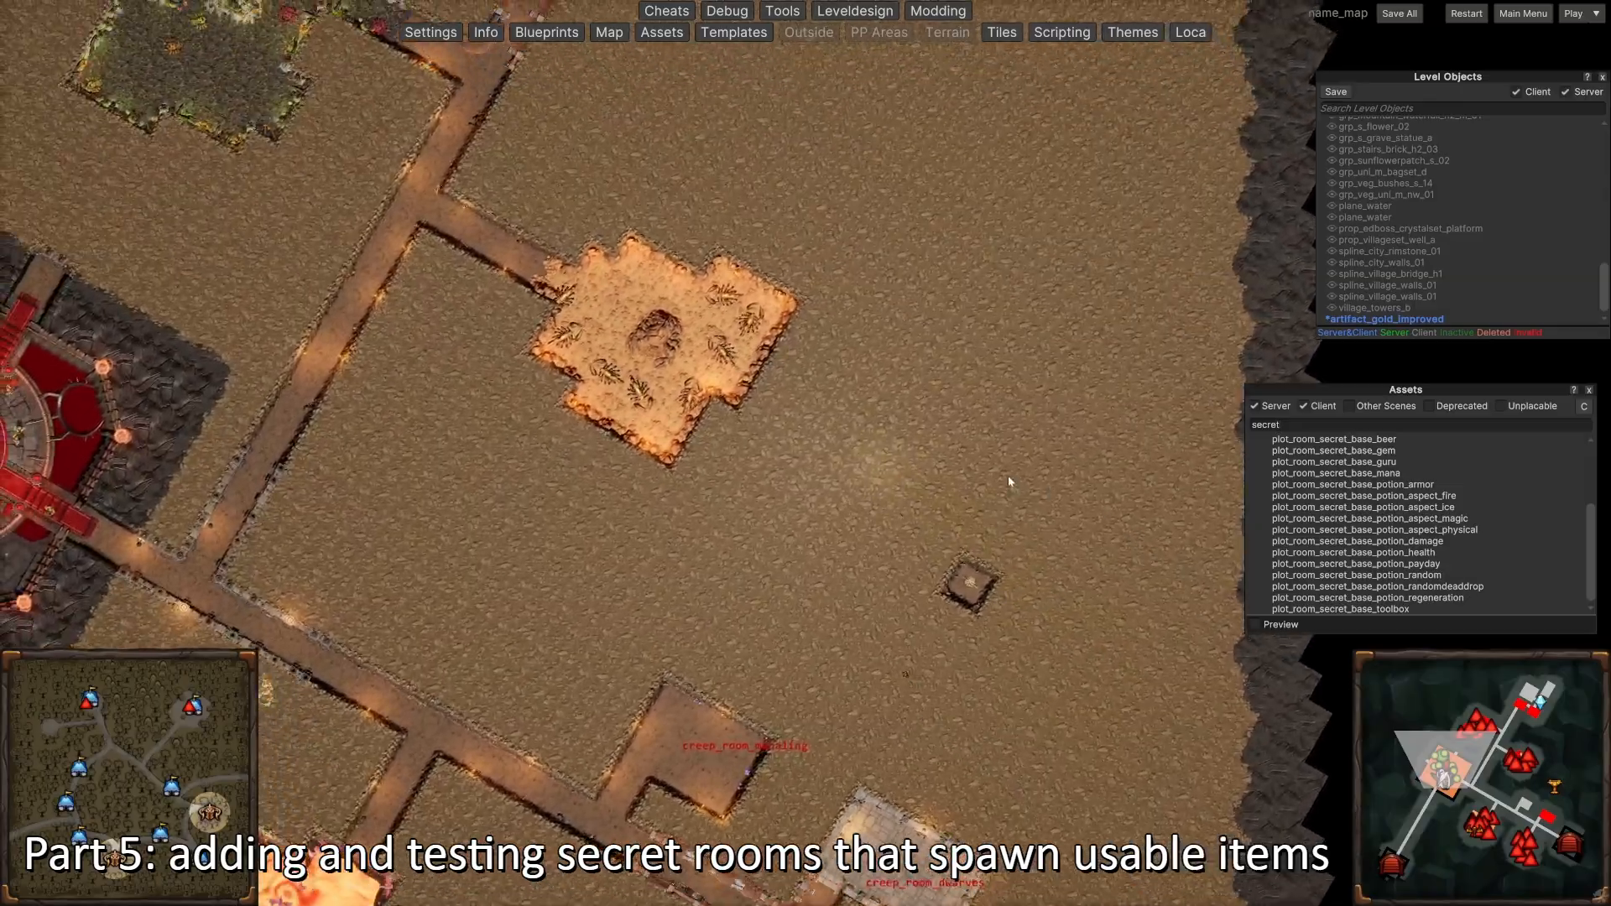
key("a")
scroll(916, 464, "up", 2)
key("s")
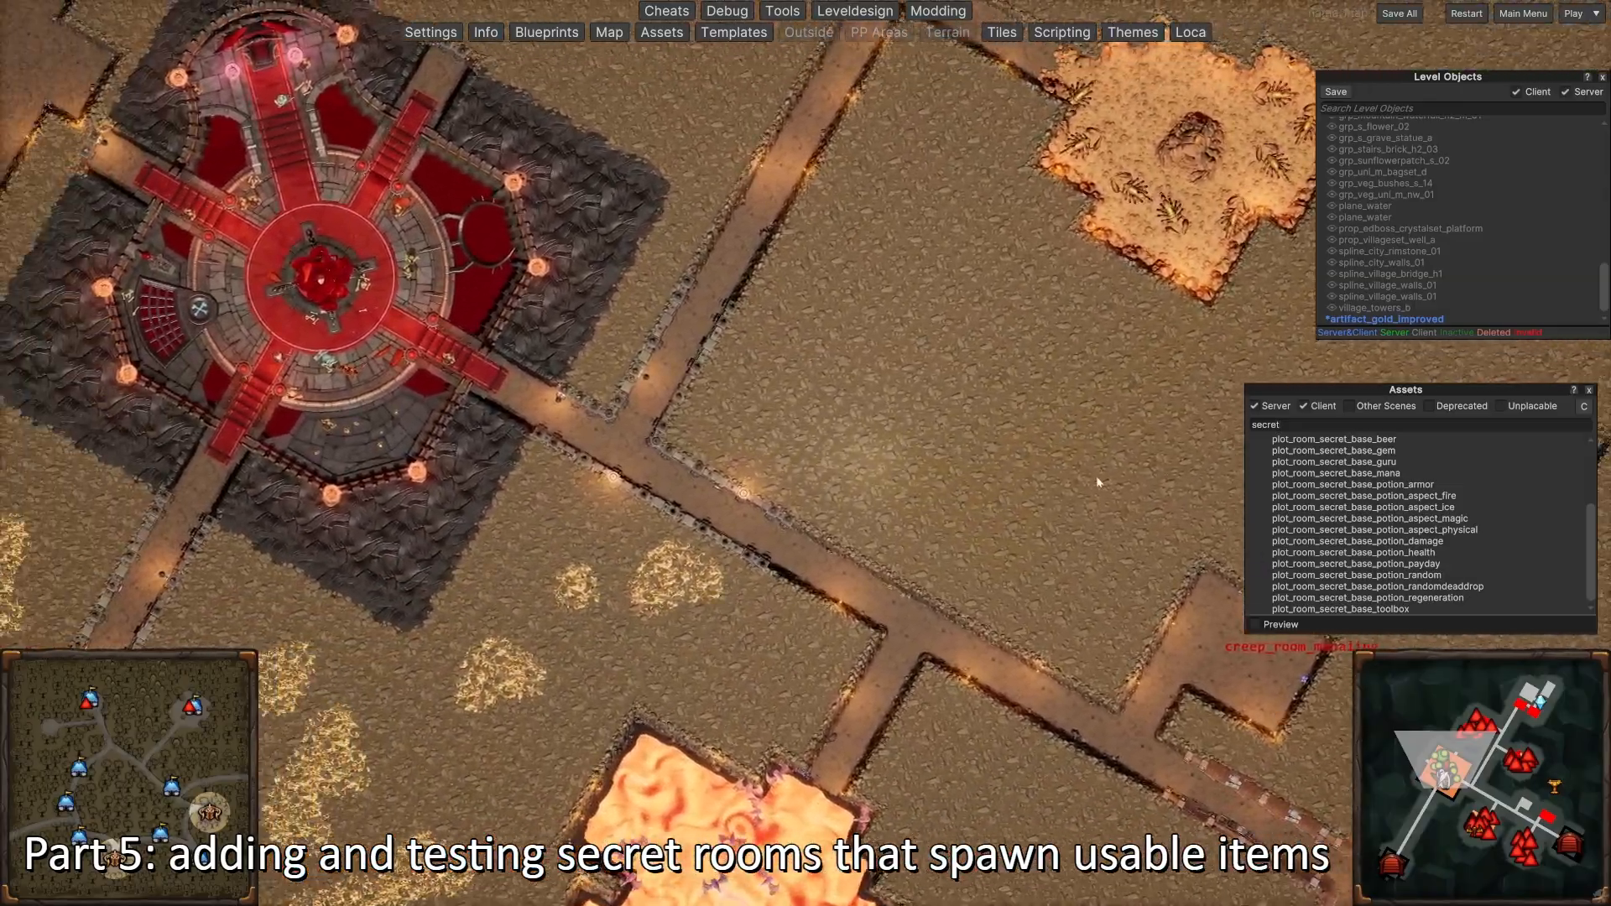
scroll(1096, 483, "up", 2)
left_click(1321, 610)
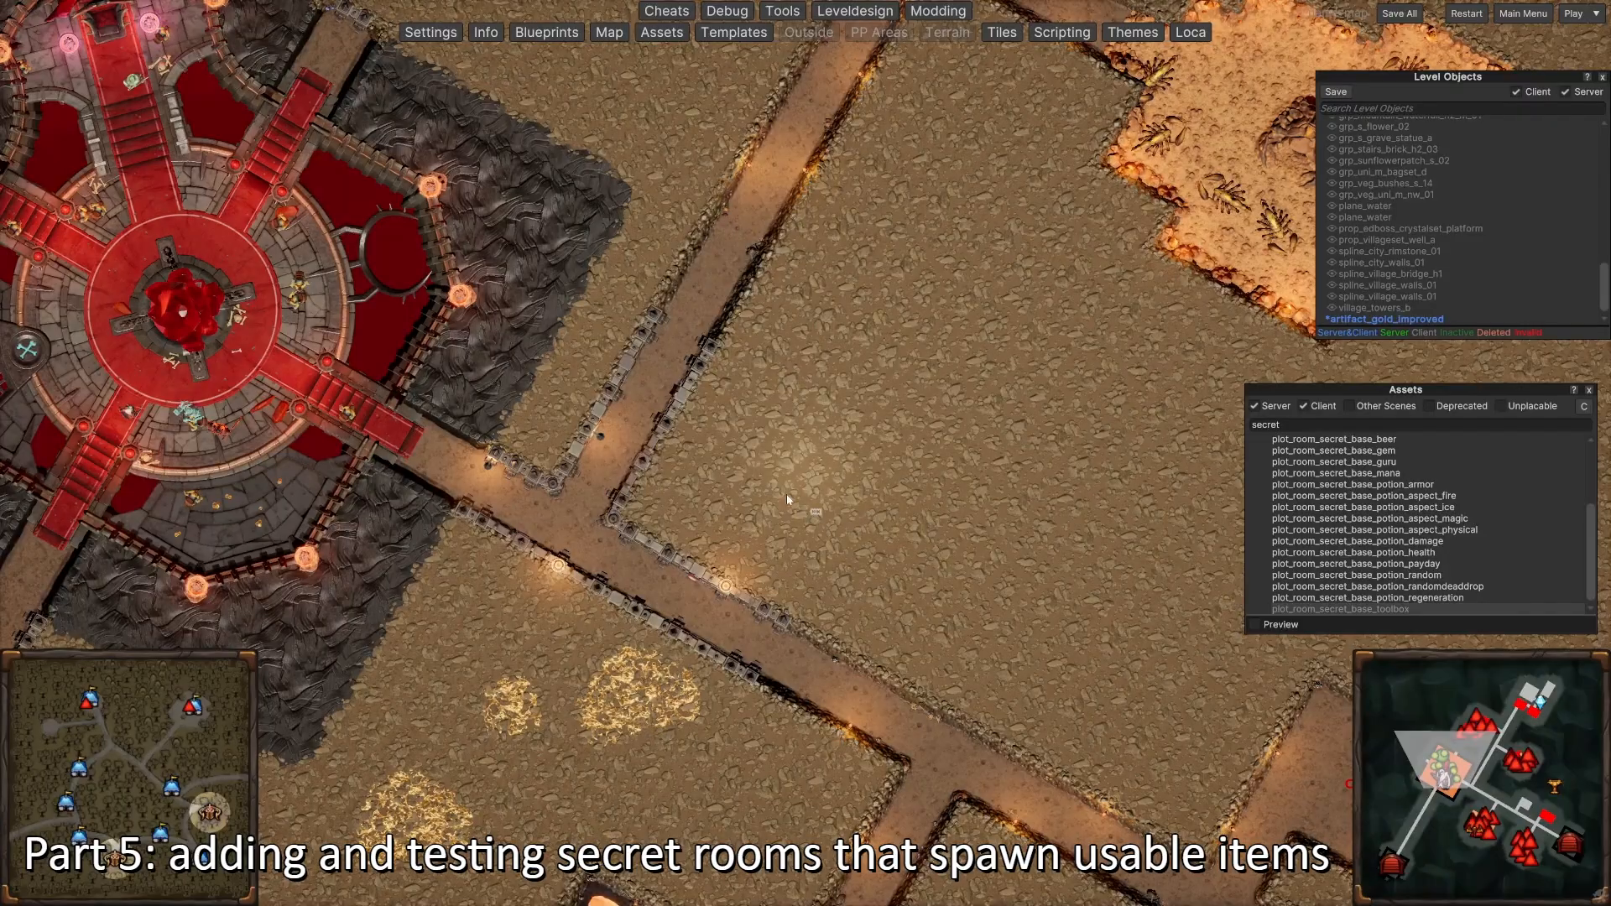
left_click(807, 468)
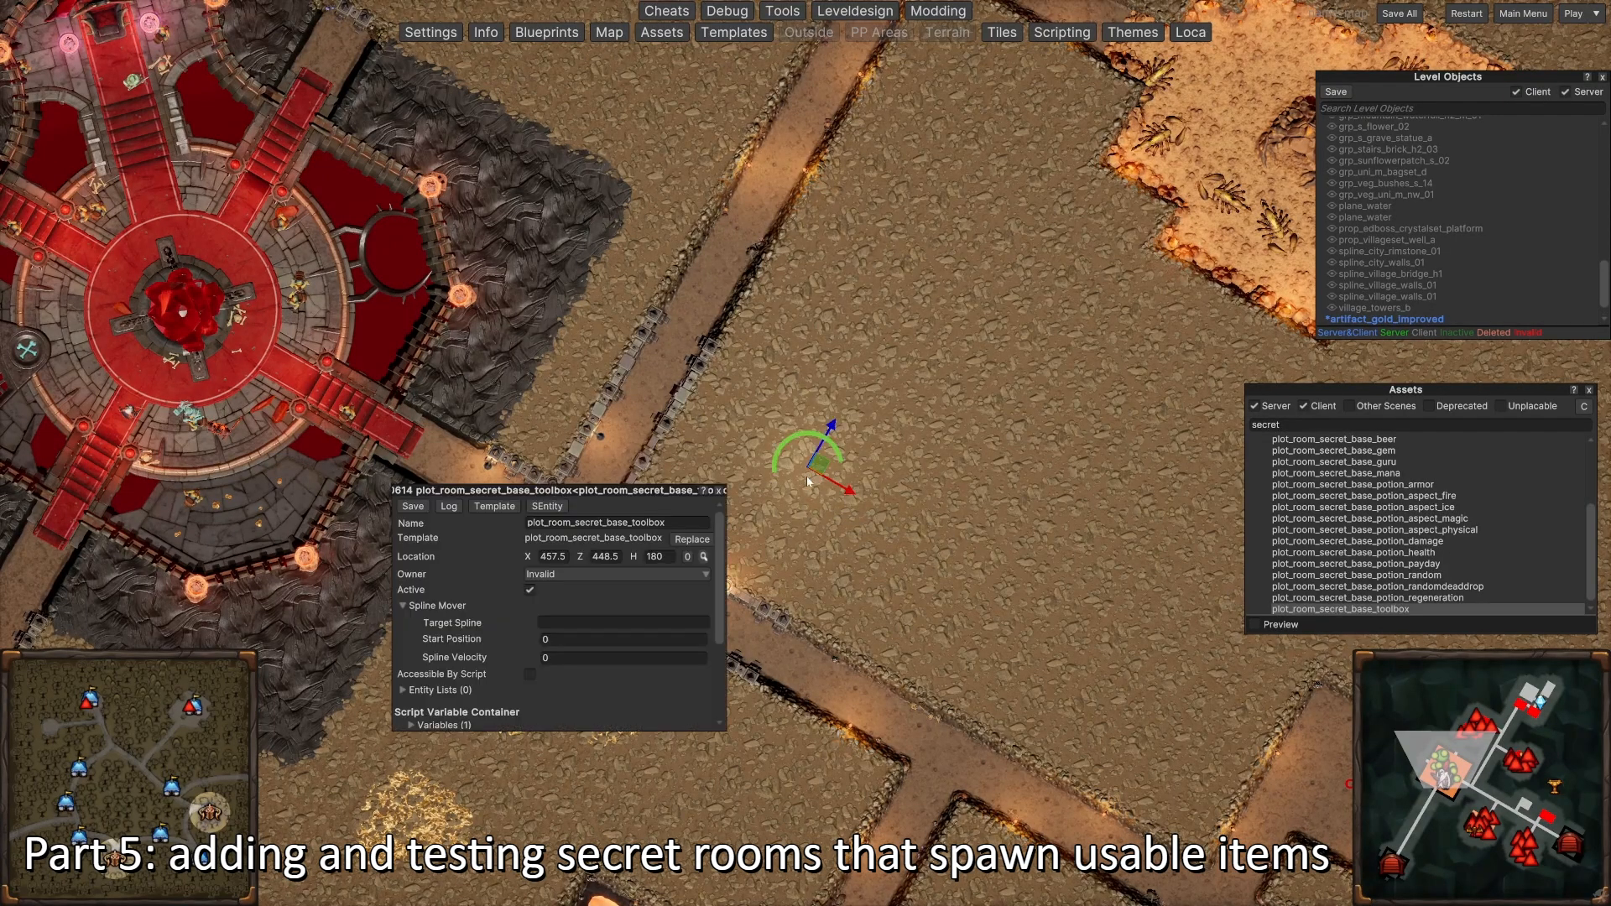
Step: Add the tile at the toolbox secret room's marker, X 152, Z 149, to its TilesDigged list and save the level
scroll(807, 469, "up", 1)
scroll(425, 546, "down", 1)
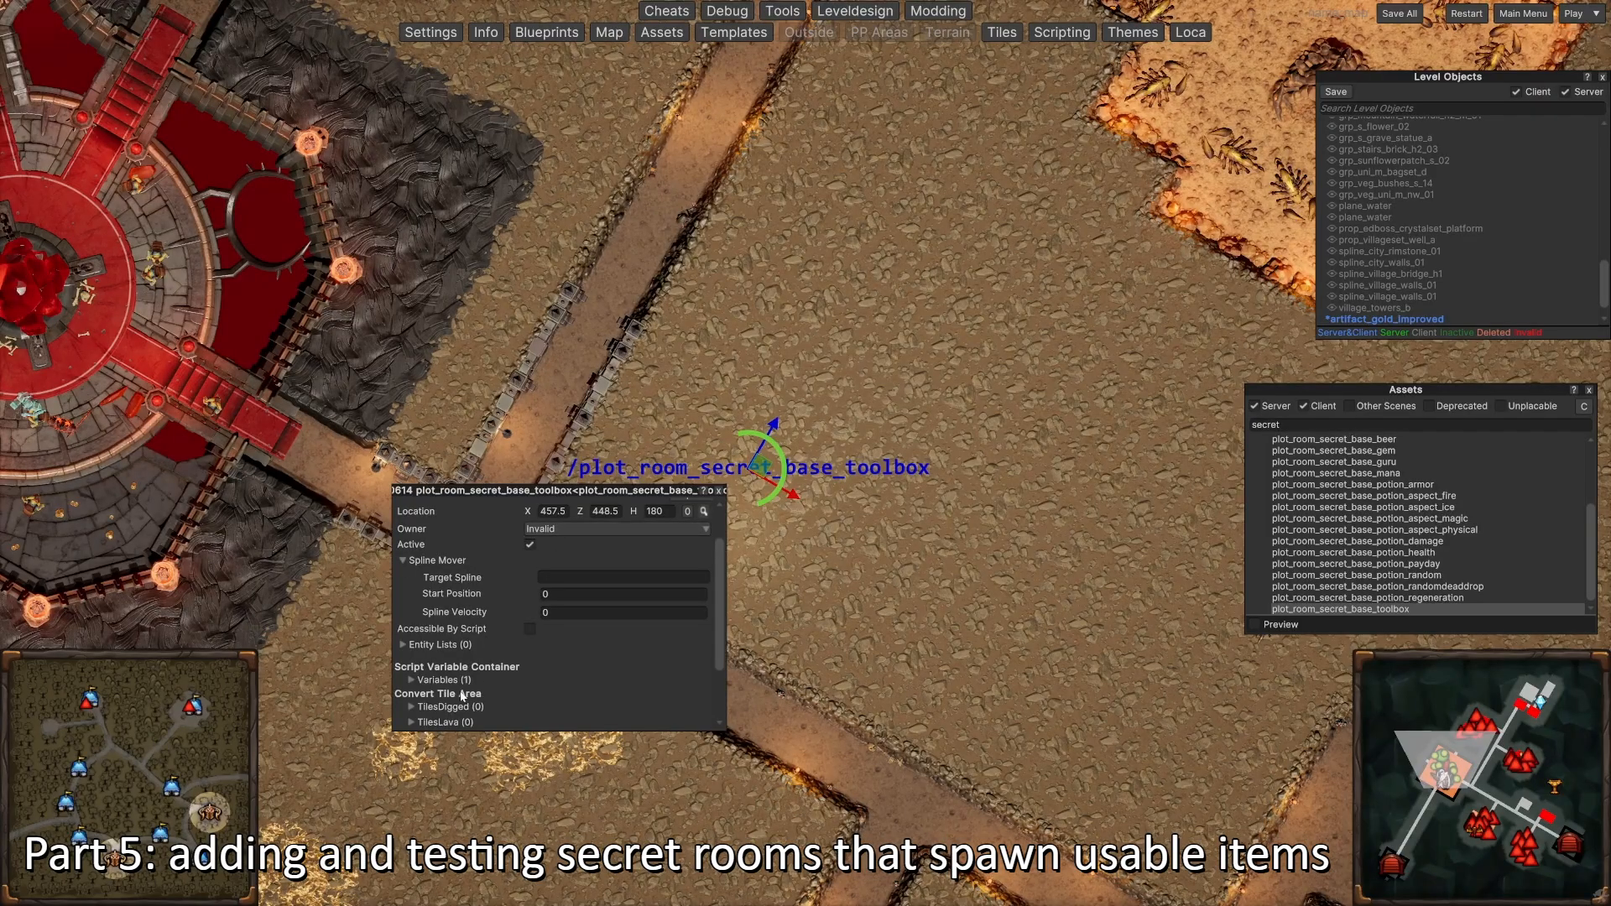
key("s")
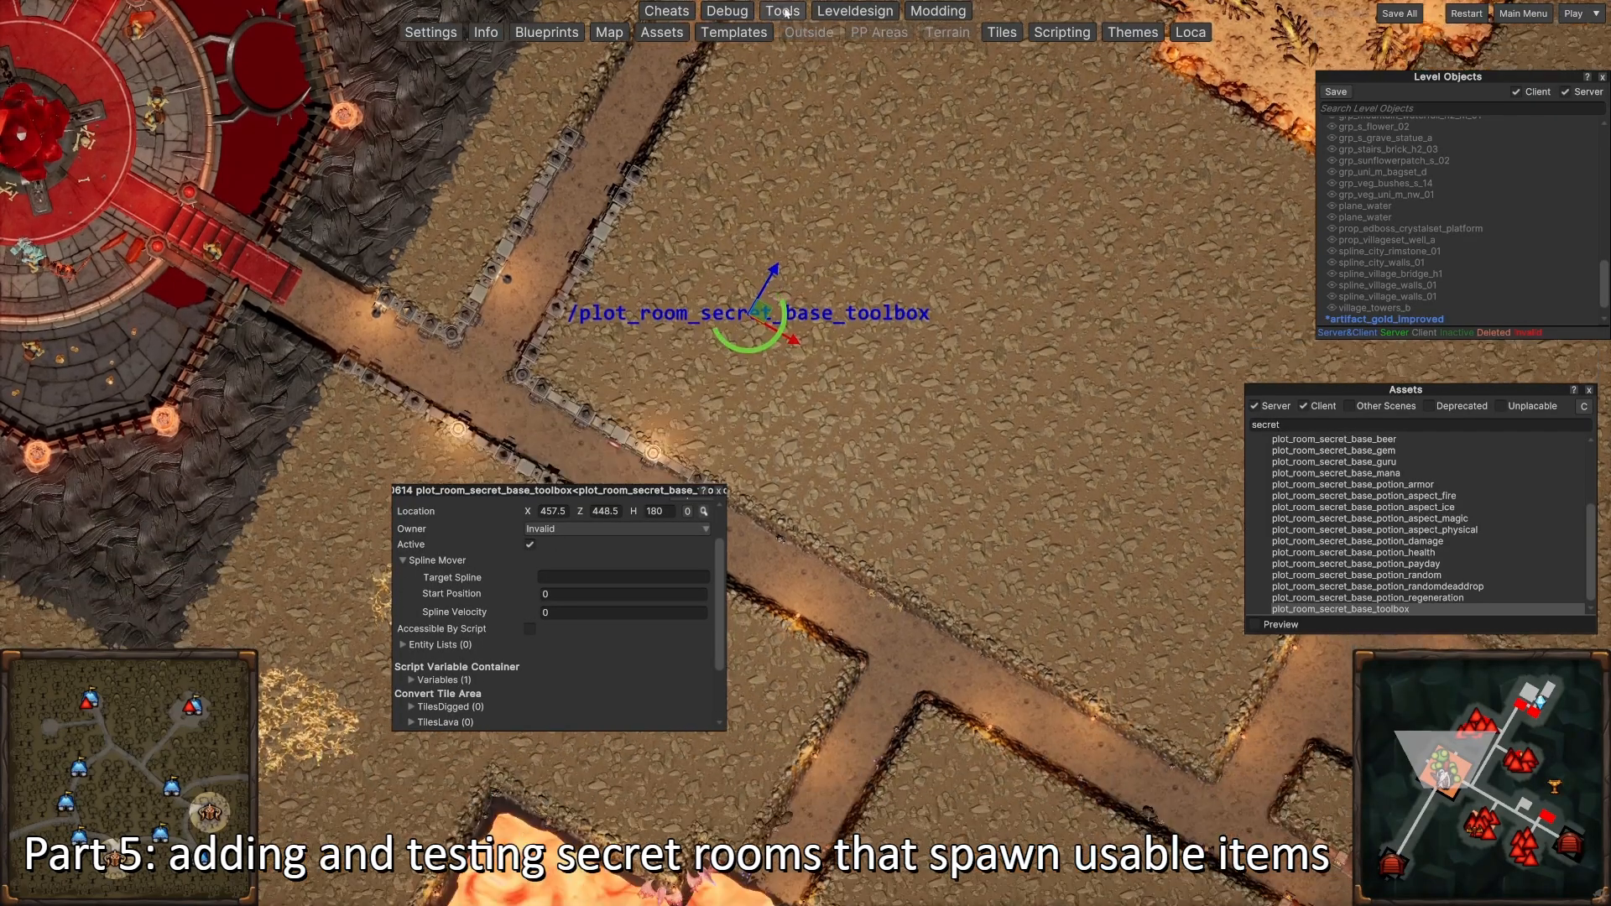
left_click(451, 709)
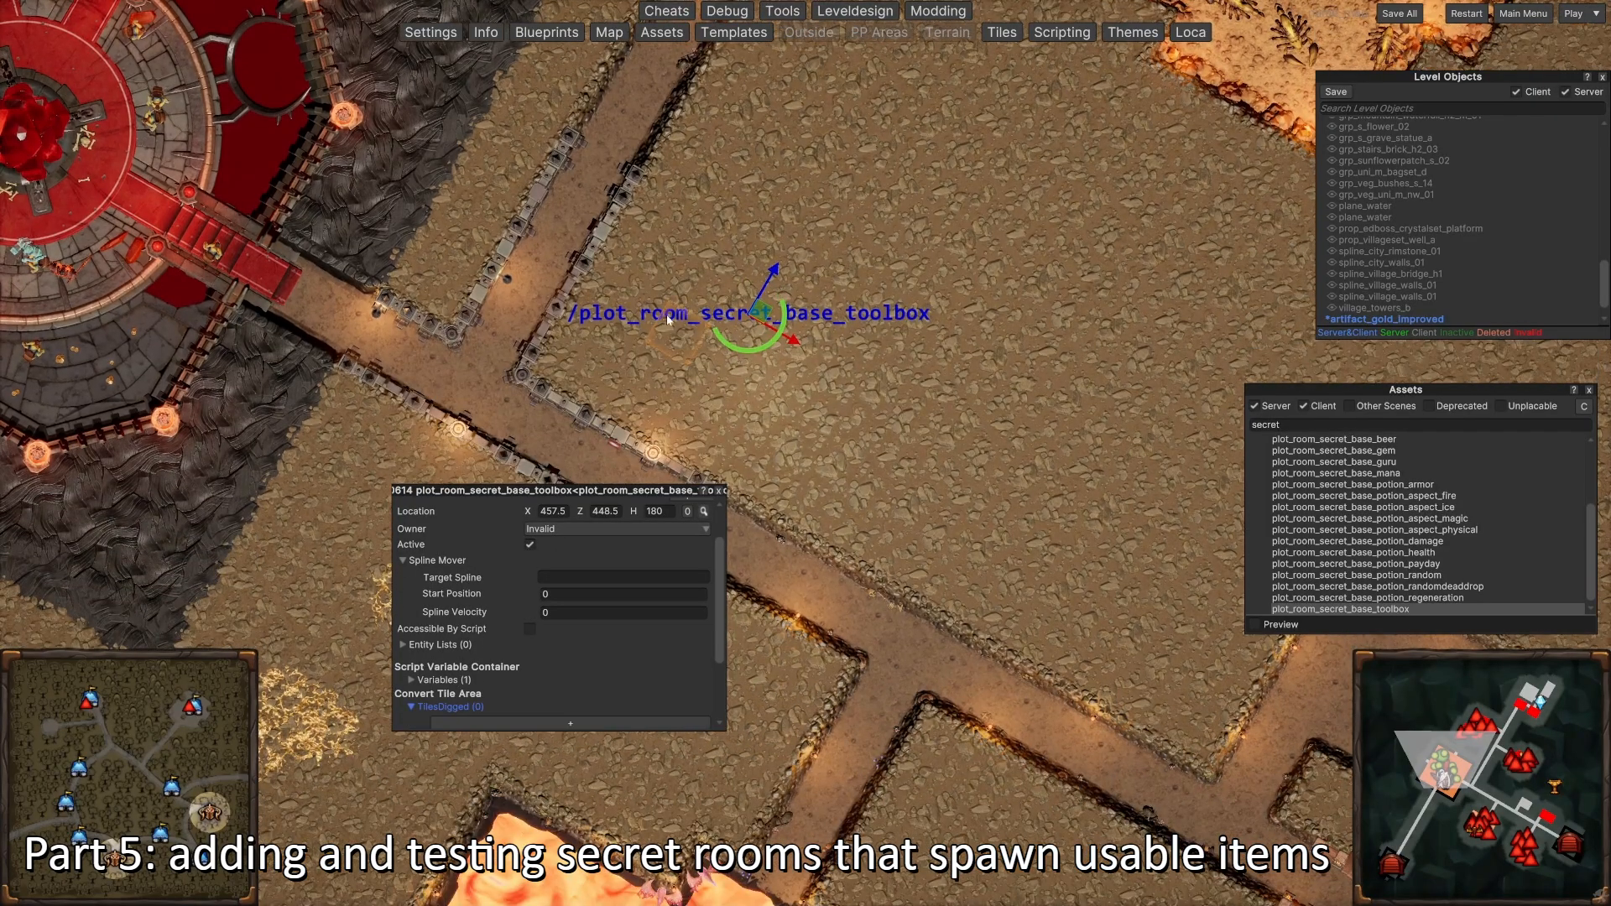
left_click(741, 315)
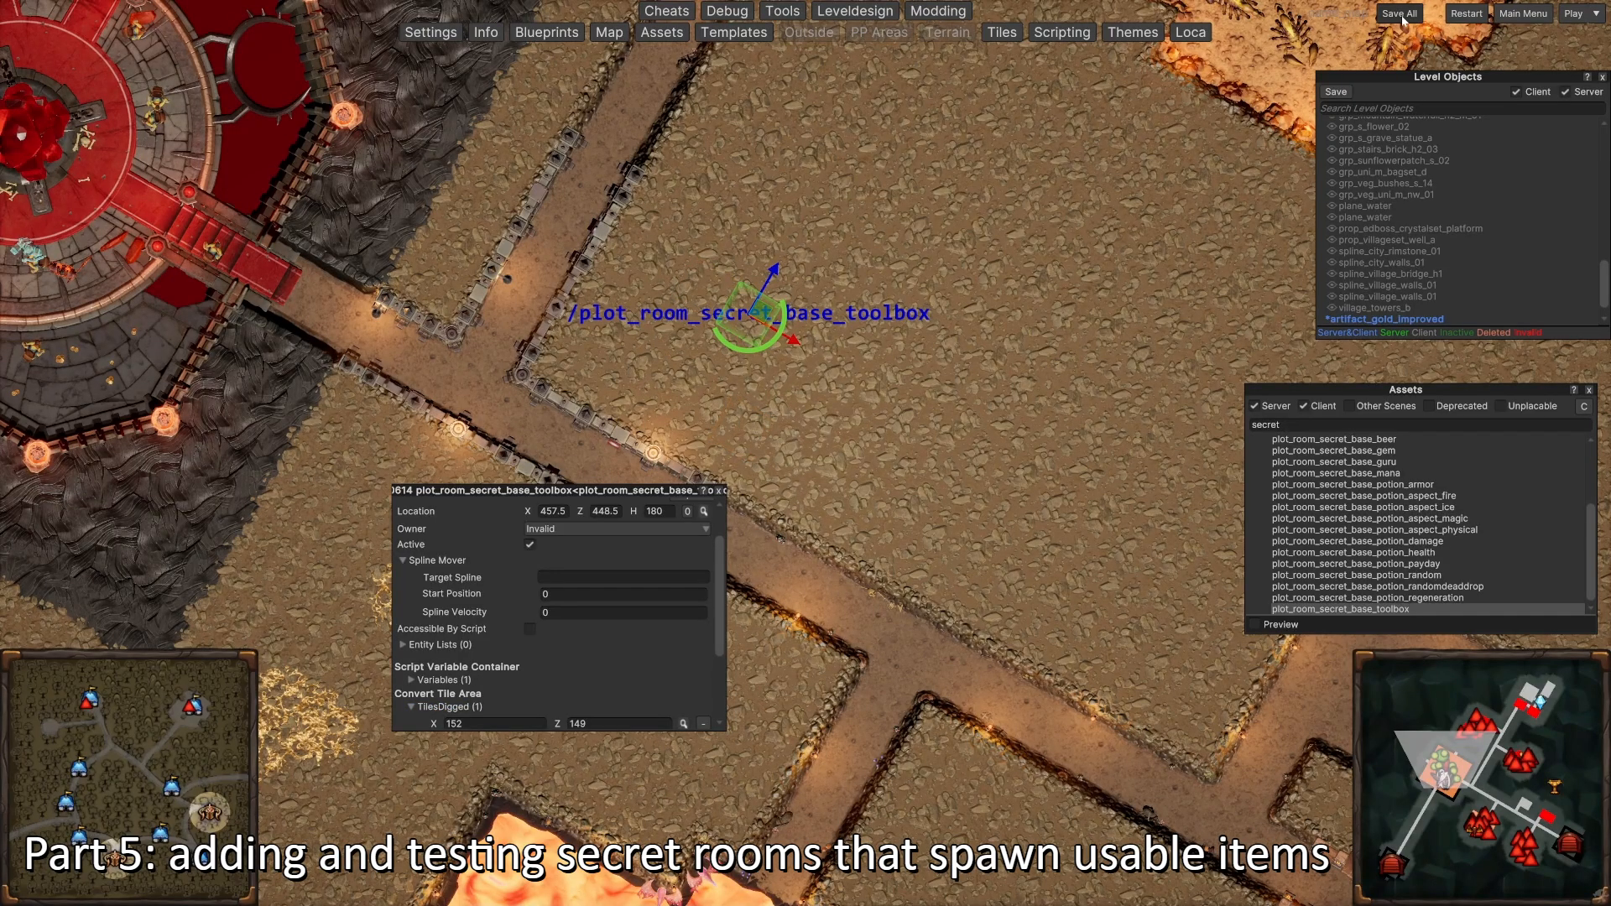
Step: Set the toolbox secret room's SpawnAmount script variable to 20
scroll(844, 346, "down", 3)
scroll(807, 402, "up", 2)
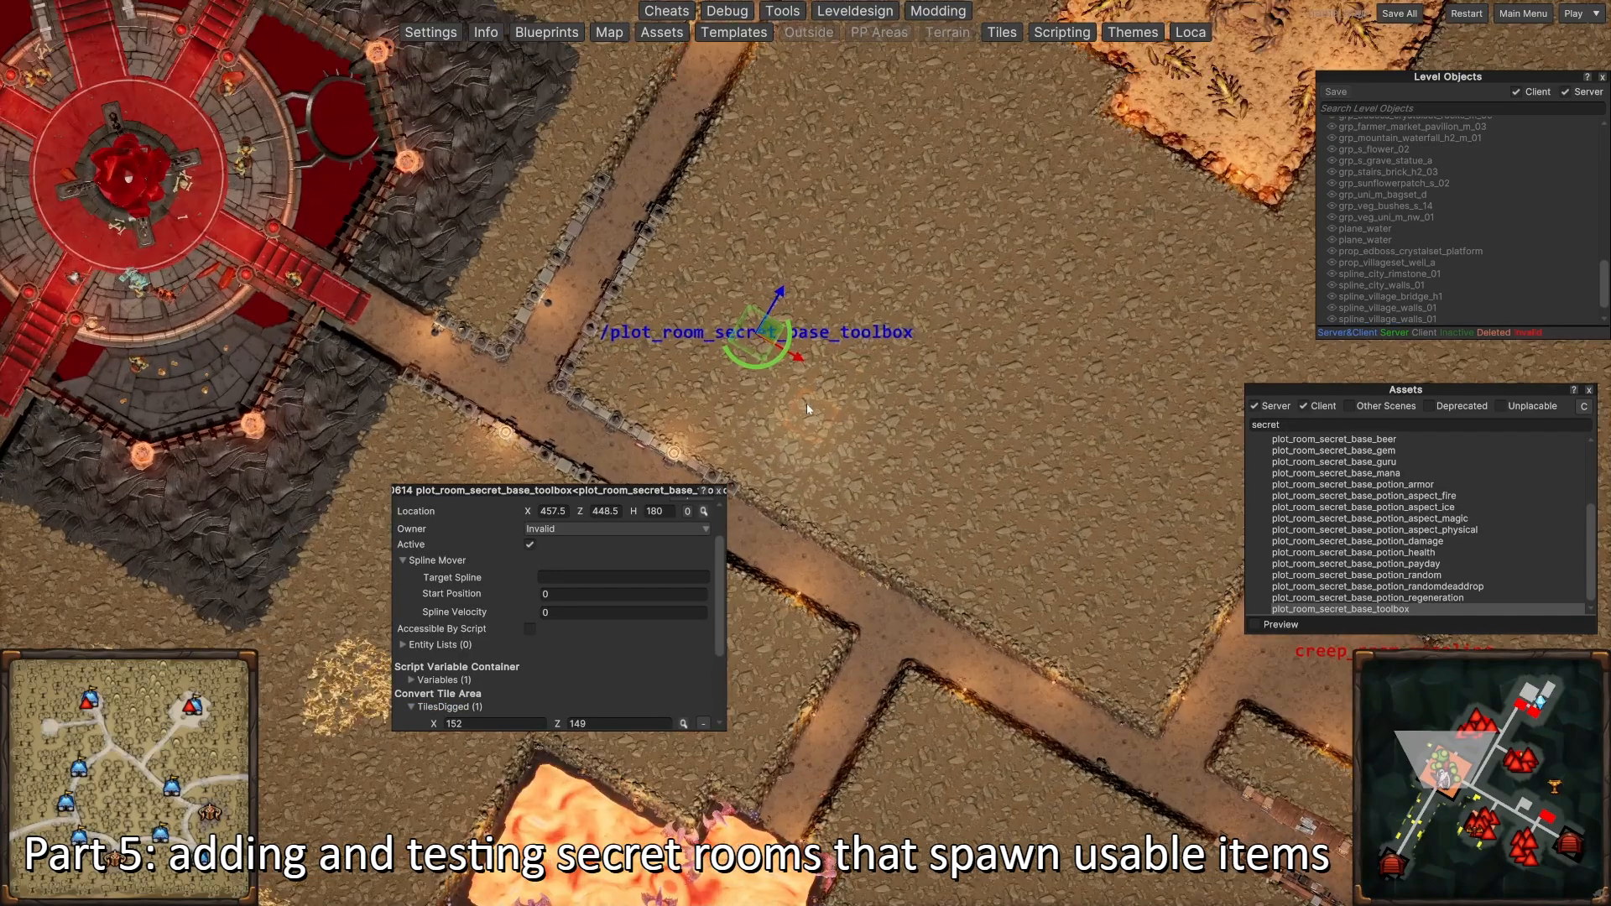
scroll(505, 695, "down", 1)
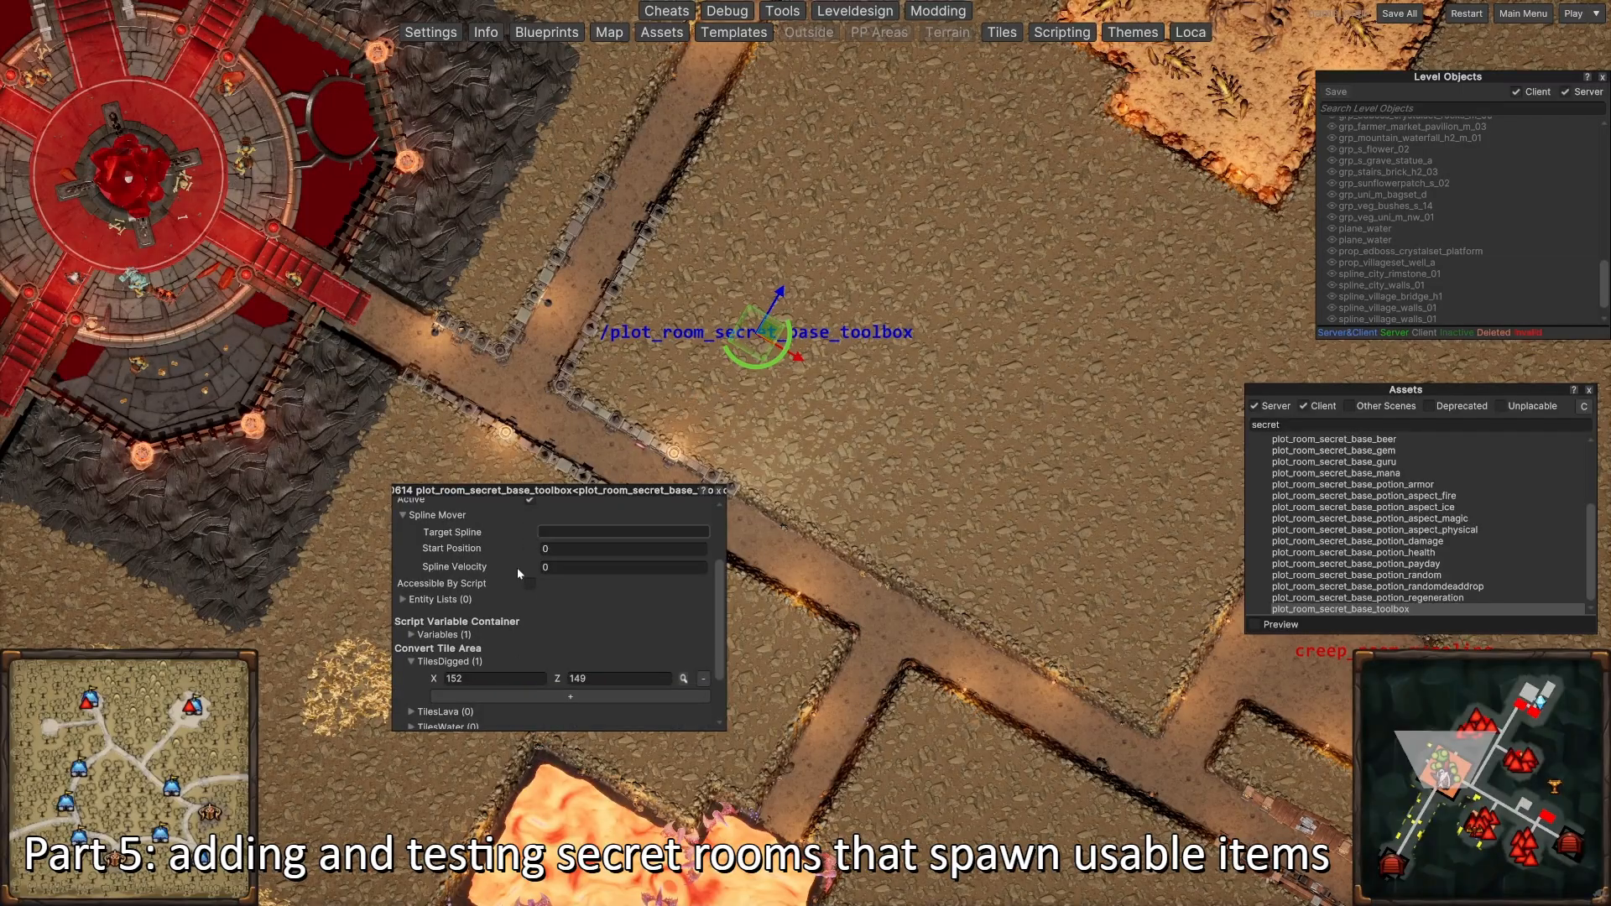
left_click(458, 635)
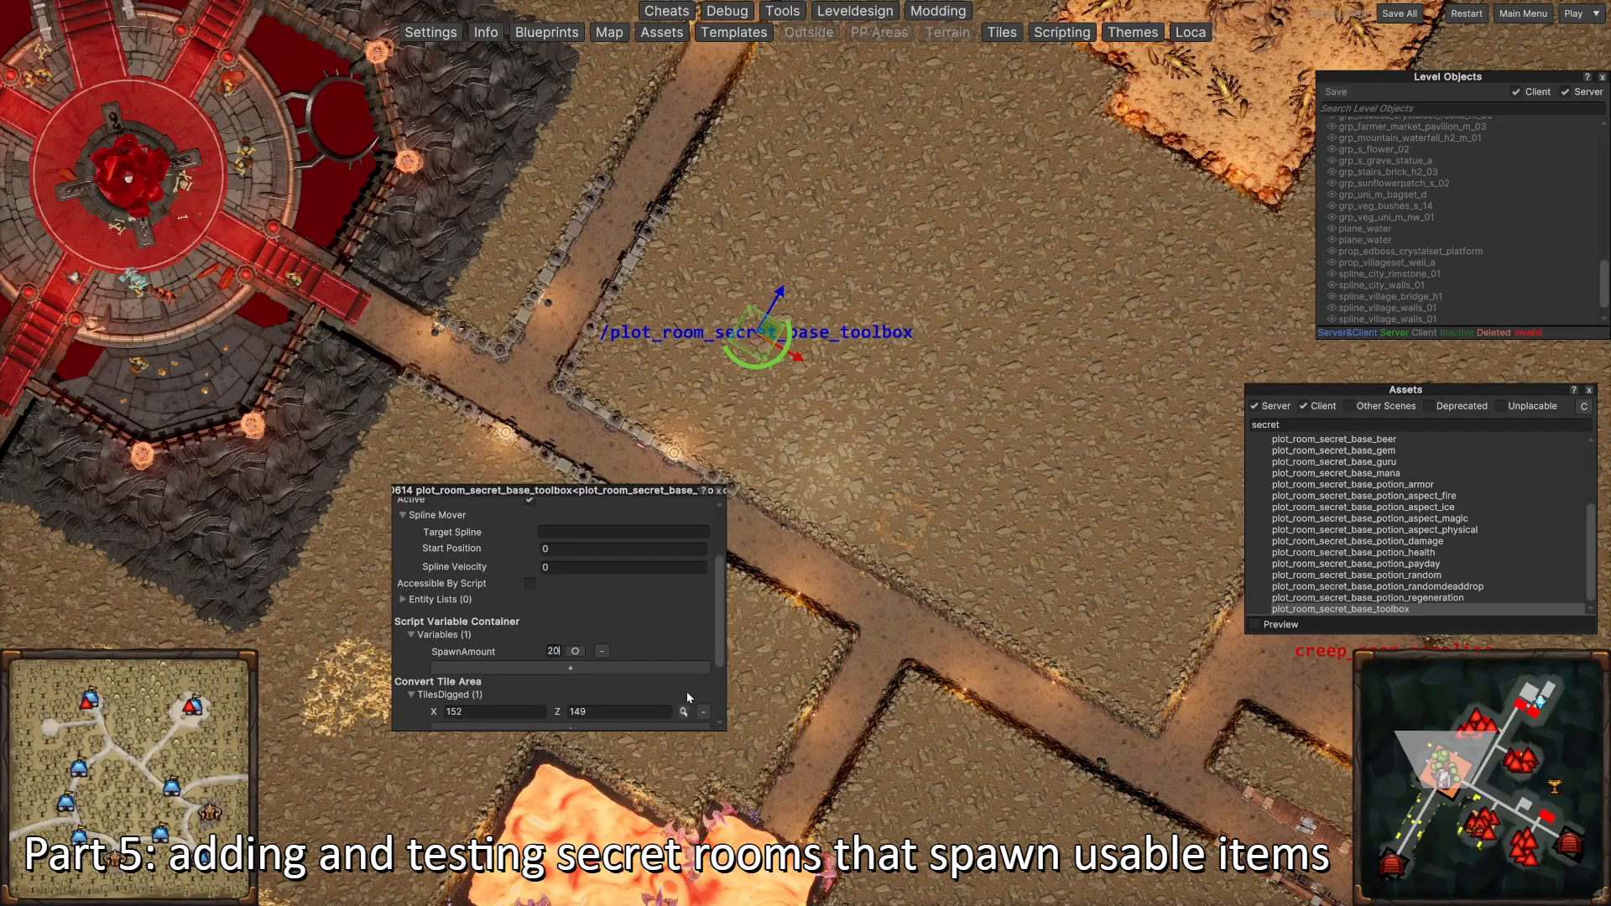
Step: Add three neighbouring tiles to the toolbox room's TilesDigged list to complete a 2×2 area, and save all changes
left_click(719, 326)
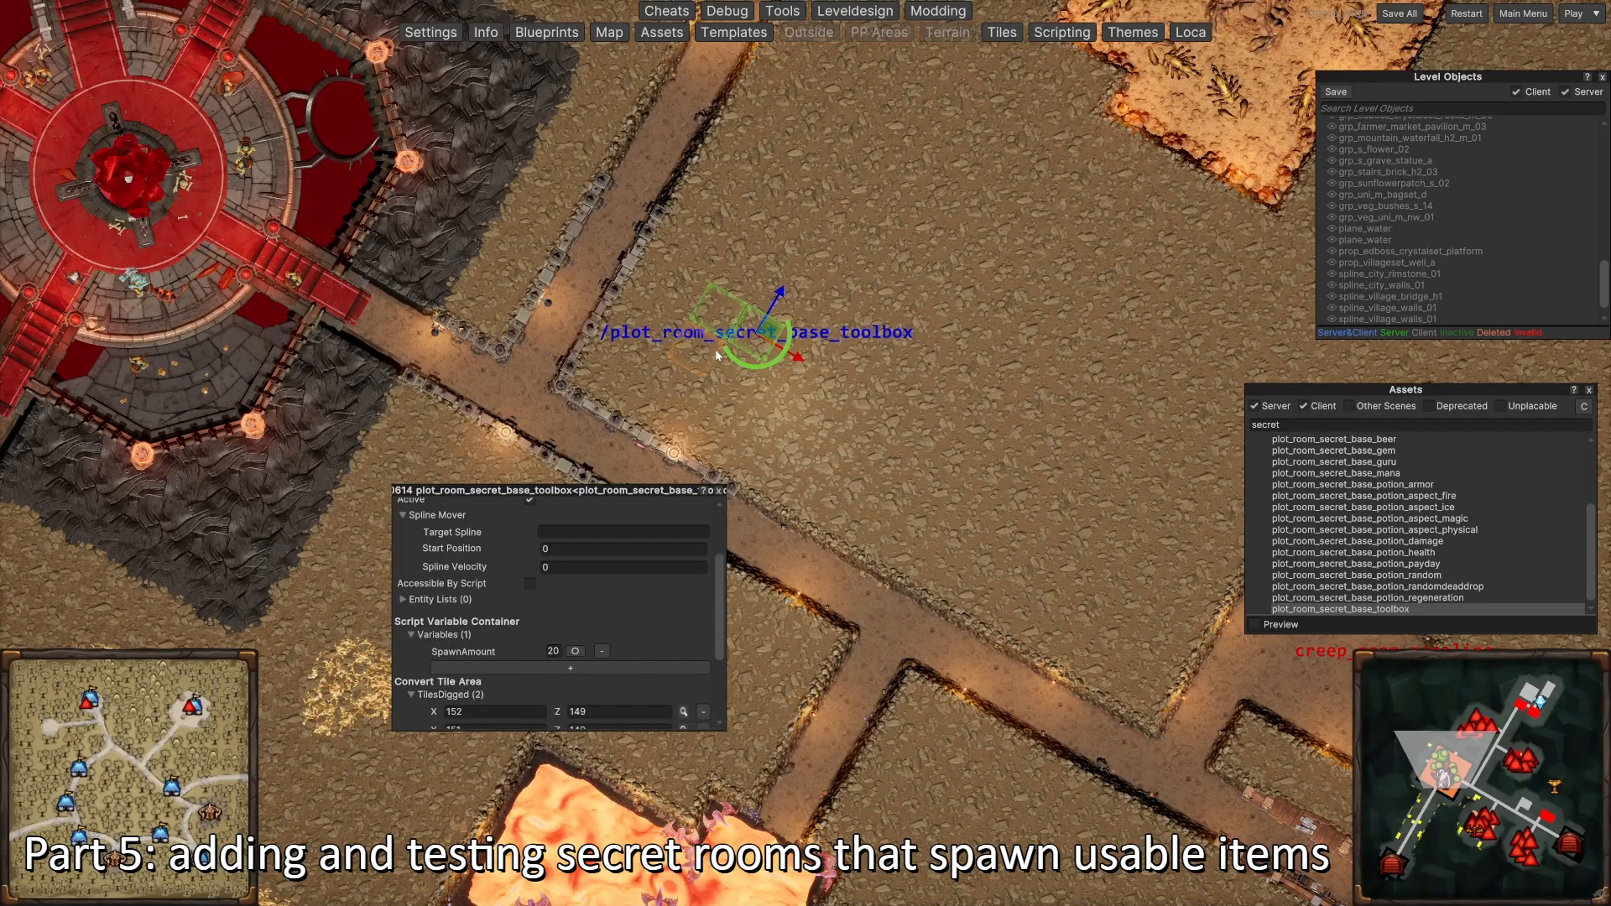
left_click(714, 349)
left_click(733, 364)
scroll(1115, 205, "up", 3)
key("w")
key("a")
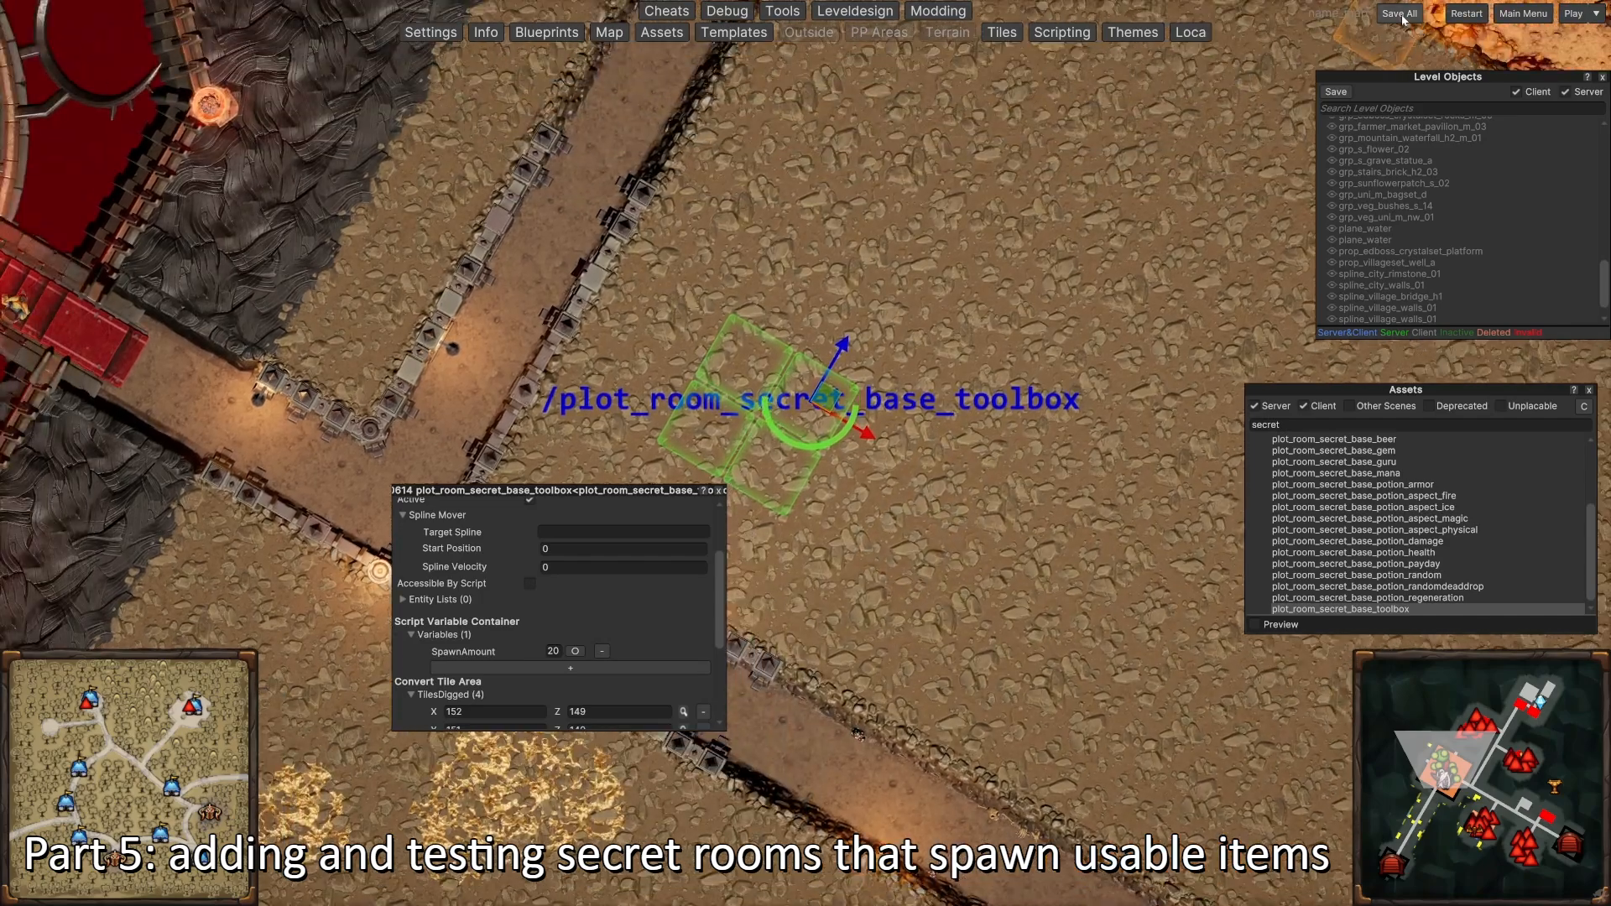
left_click(1402, 16)
Step: Place plot_room_secret_base_potion_random in the undug ground northeast of the dungeon core, west of the northeastern corridor
scroll(860, 423, "down", 4)
key("a")
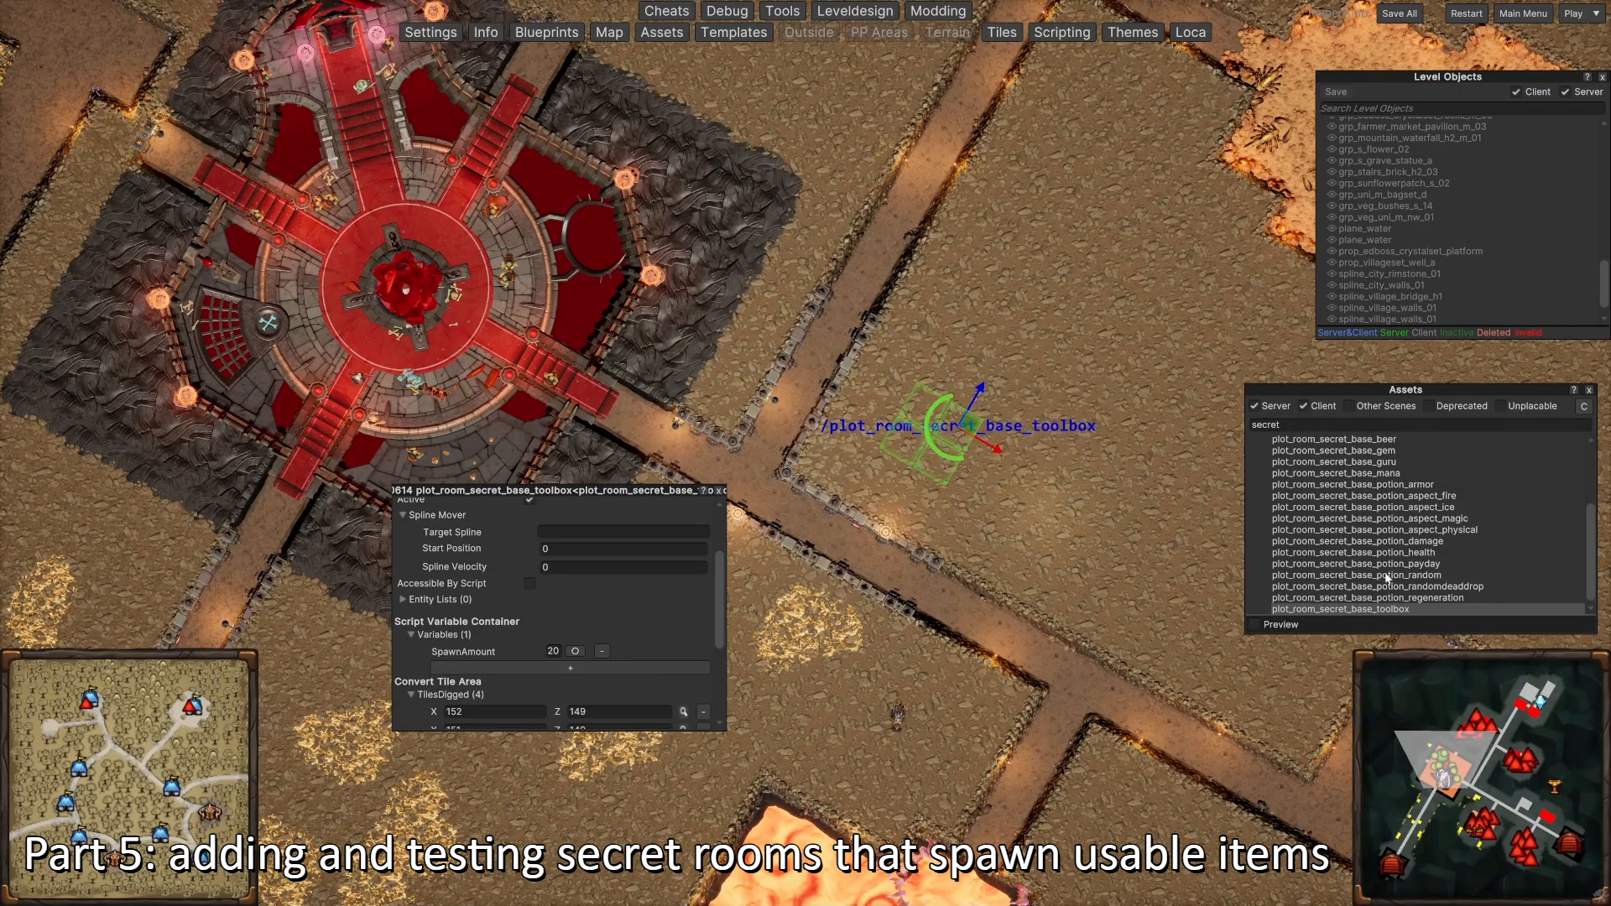
key("w")
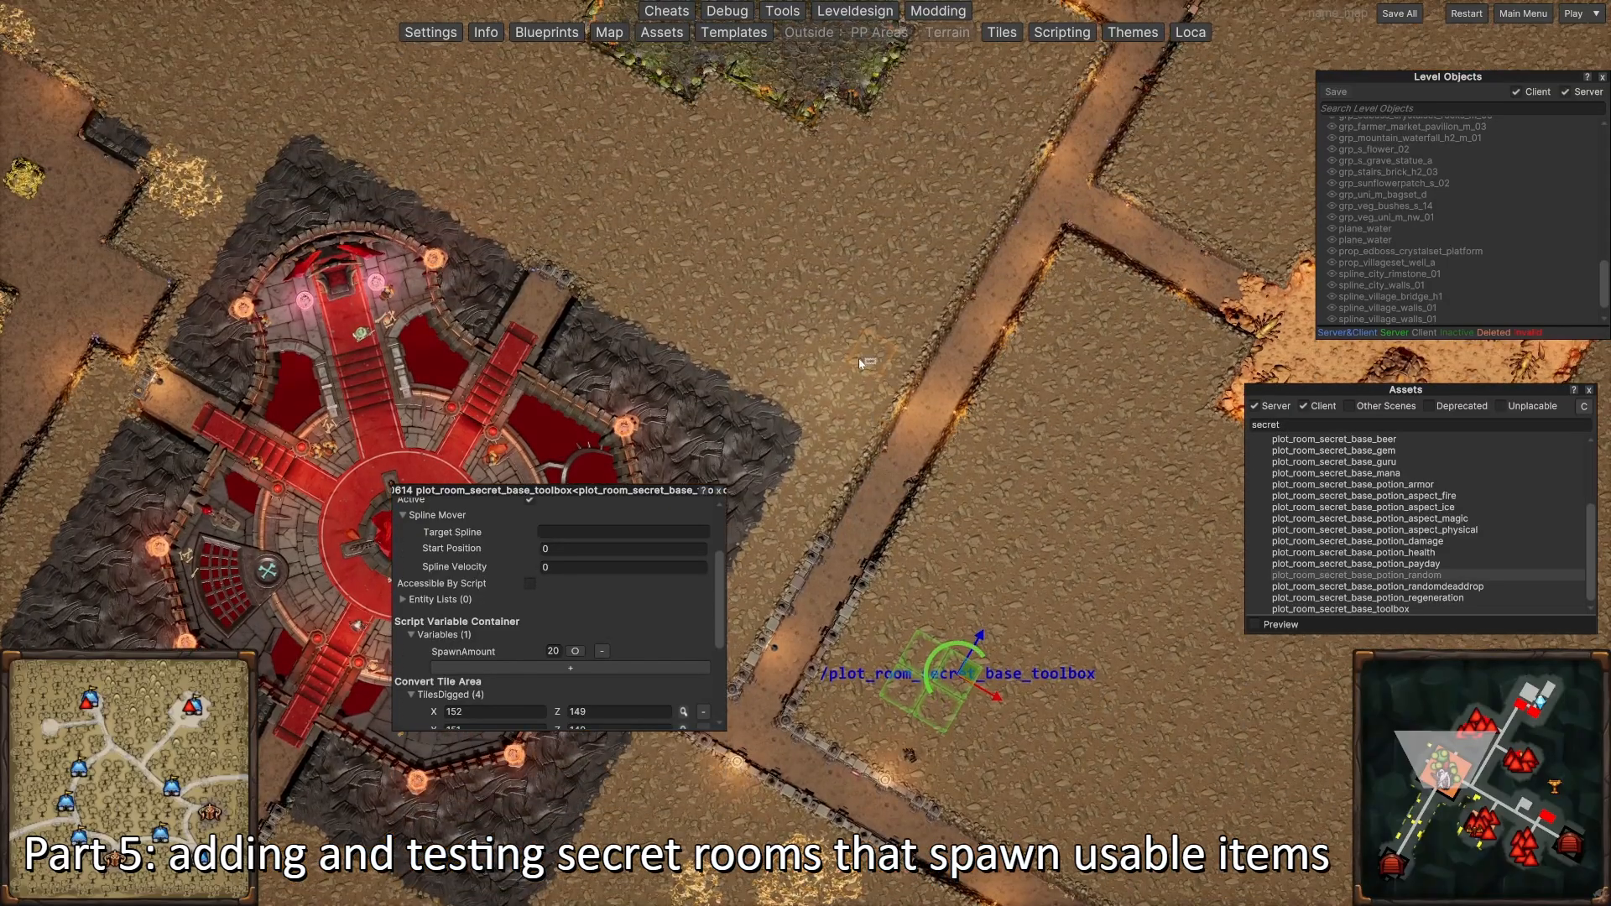
left_click_drag(843, 345, 856, 345)
scroll(856, 345, "up", 4)
key("w")
key("d")
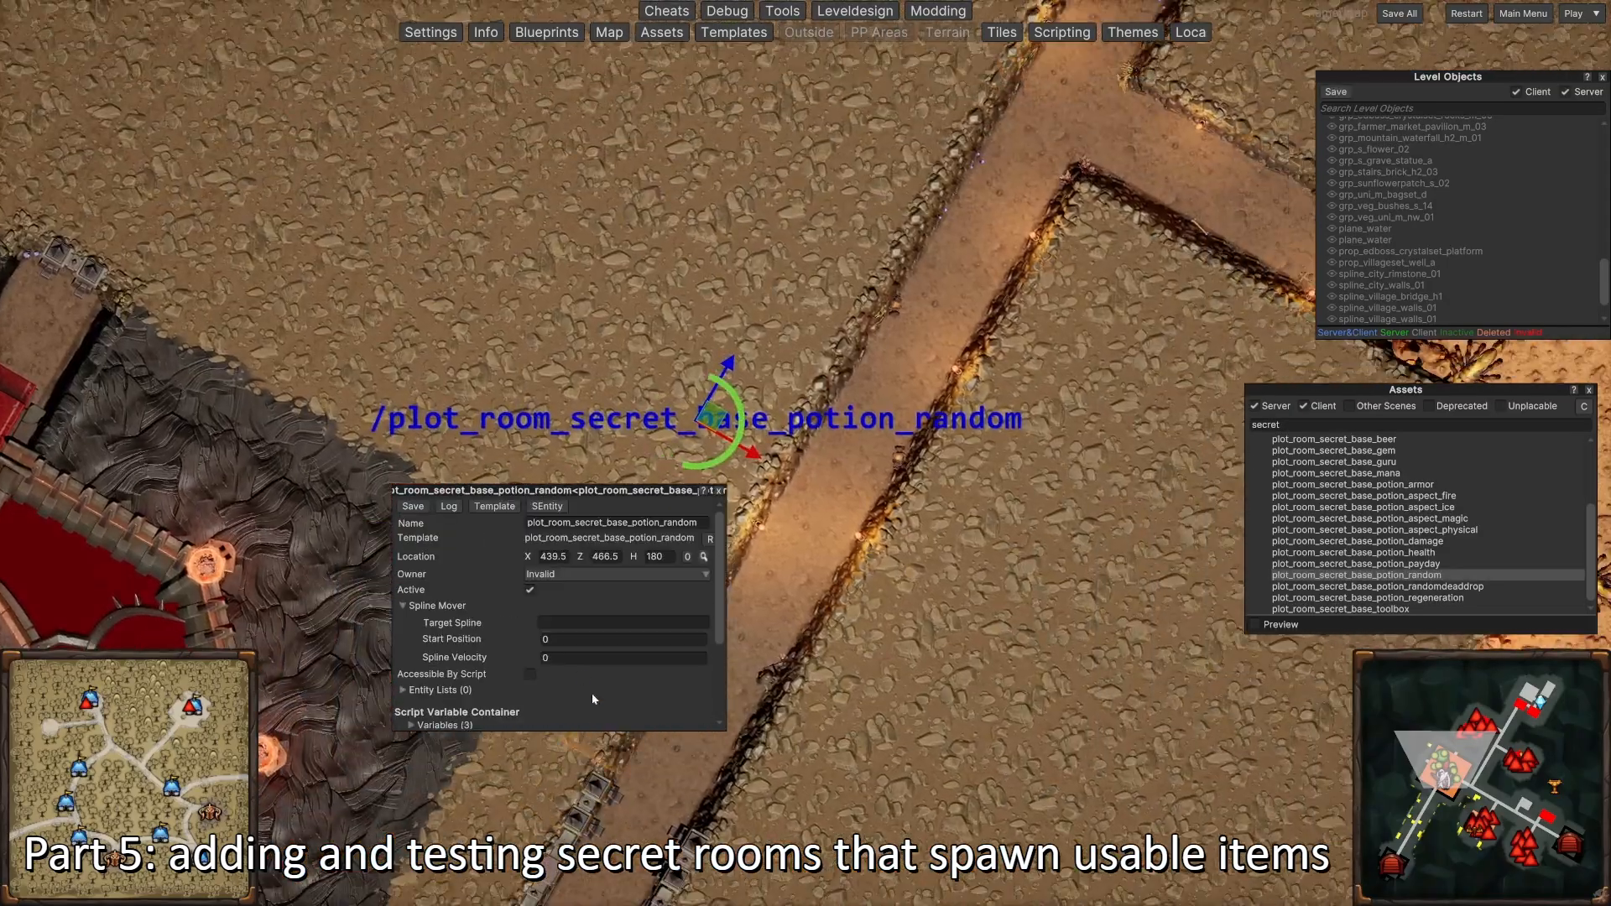
Step: Set the random potion room's Amount variable to 5, add tile X 146, Z 155 to its TilesDigged list, and save all changes
left_click(485, 719)
scroll(528, 652, "down", 3)
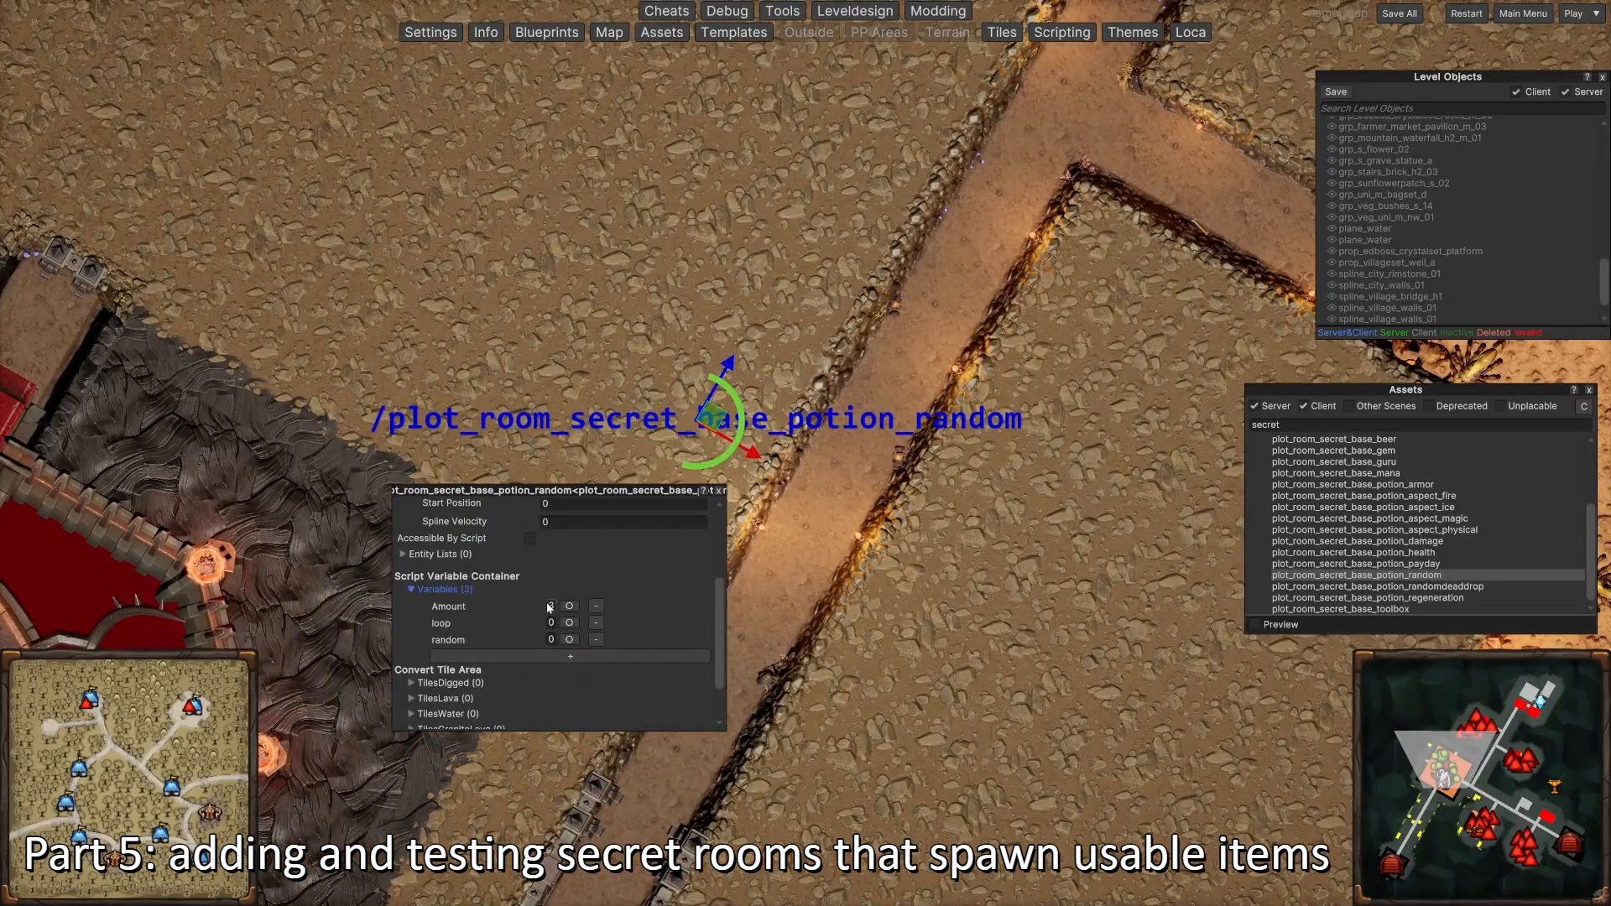
left_click(477, 686)
left_click(703, 412)
scroll(725, 411, "down", 4)
key("s")
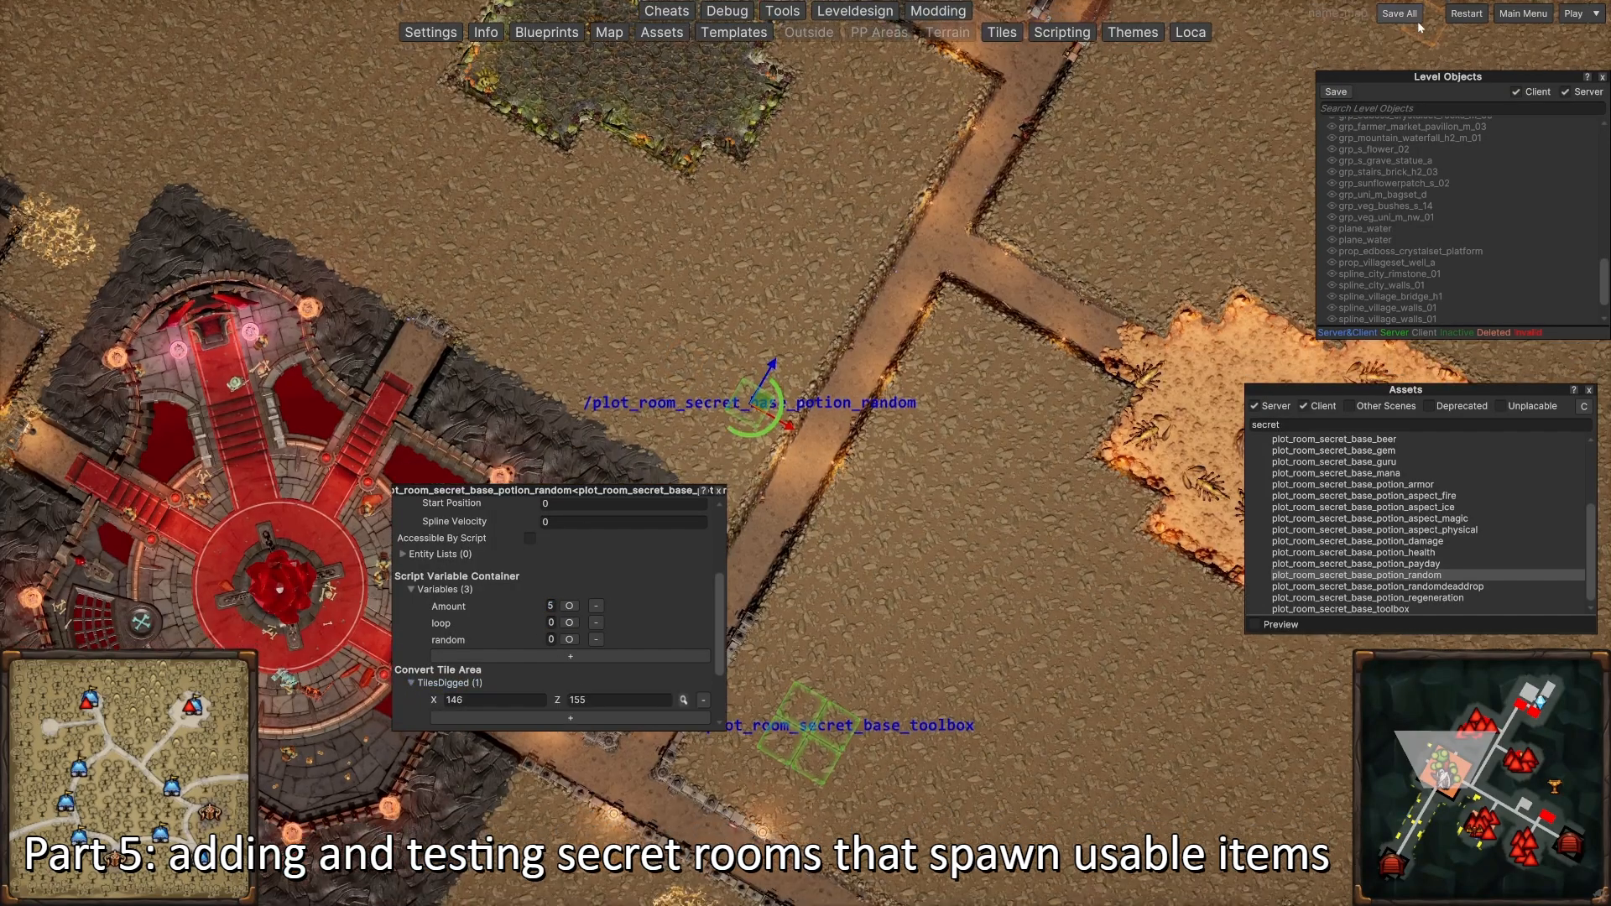
key("s")
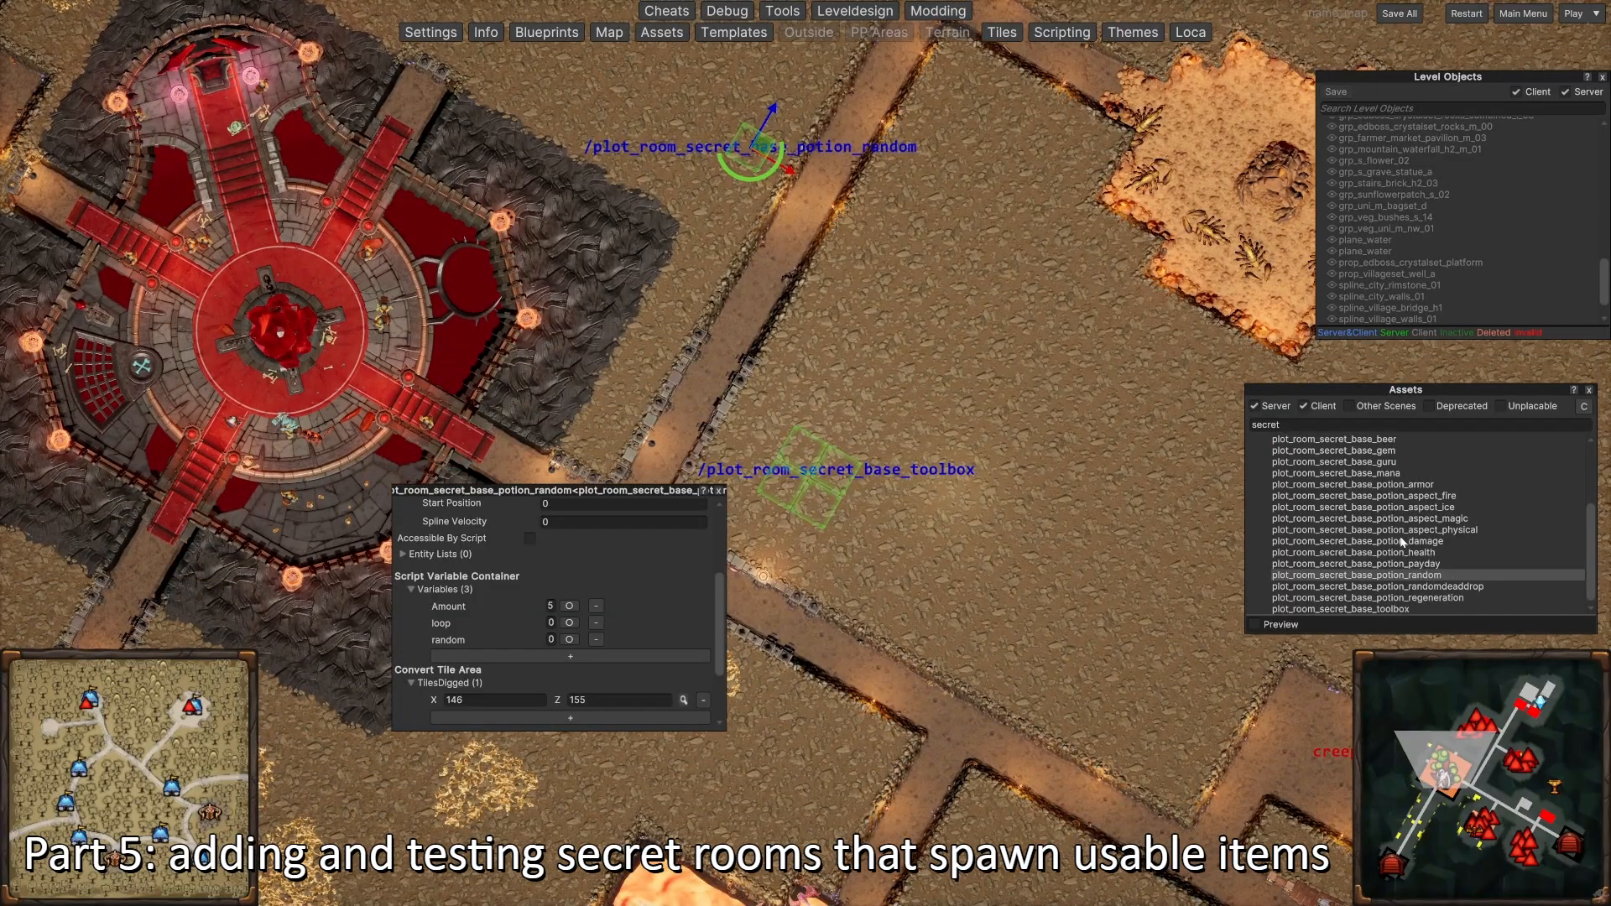
Step: Place plot_room_secret_base_mana in the undug ground just south of the southeastern corridor, near the dungeon core
key("s")
scroll(1400, 547, "up", 2)
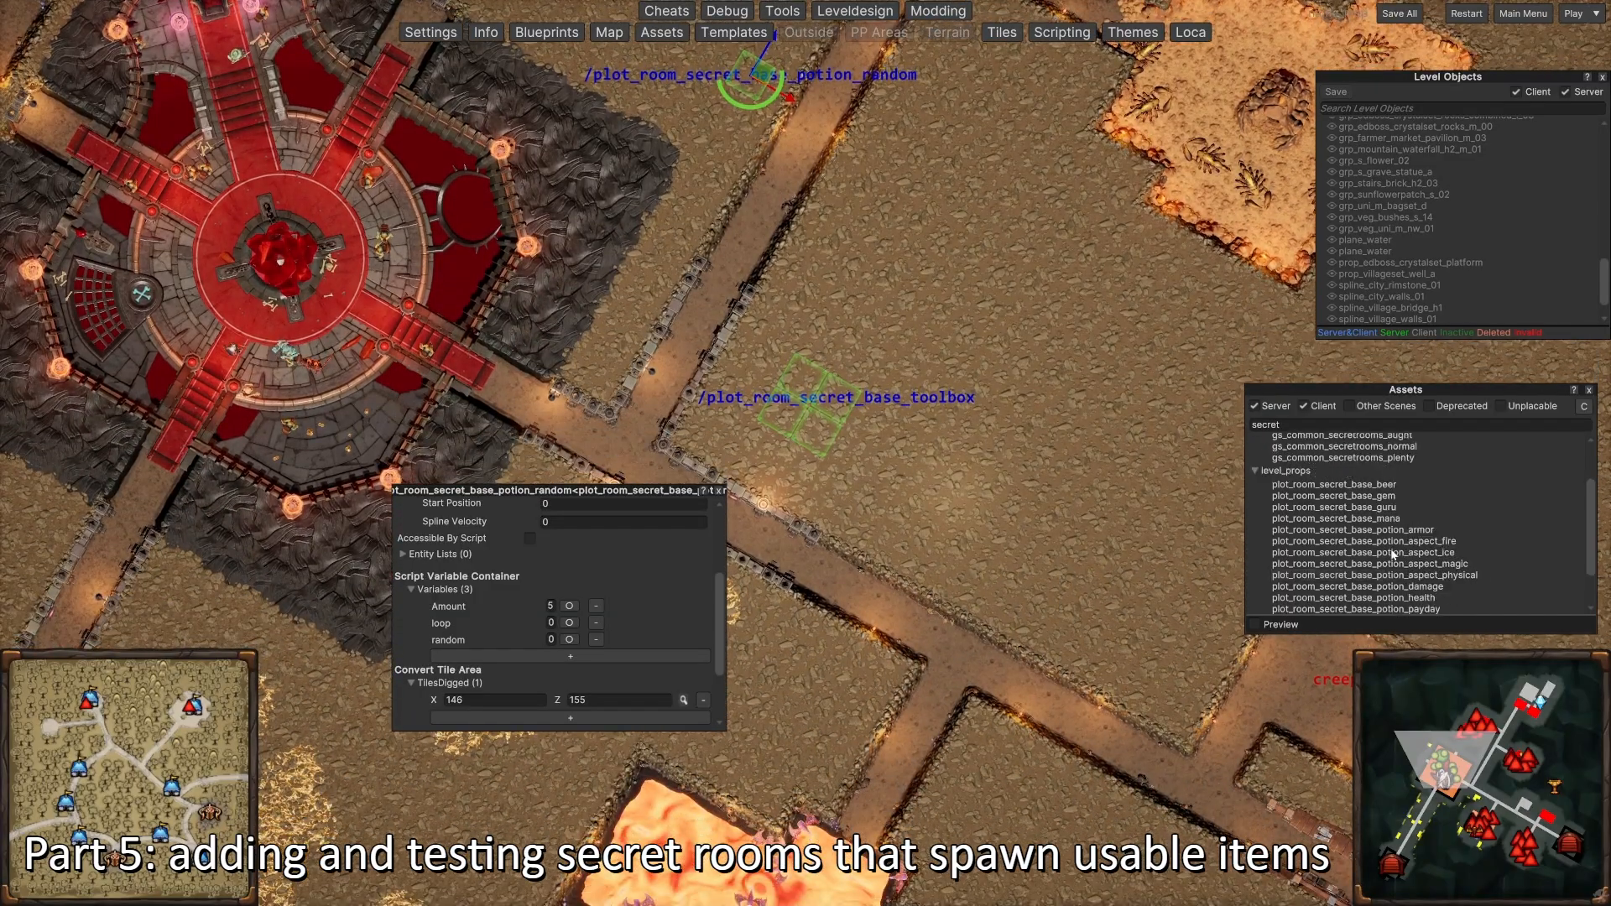
key("a")
left_click_drag(1386, 521, 911, 469)
key("s")
scroll(910, 469, "up", 3)
key("d")
key("s")
scroll(516, 607, "down", 2)
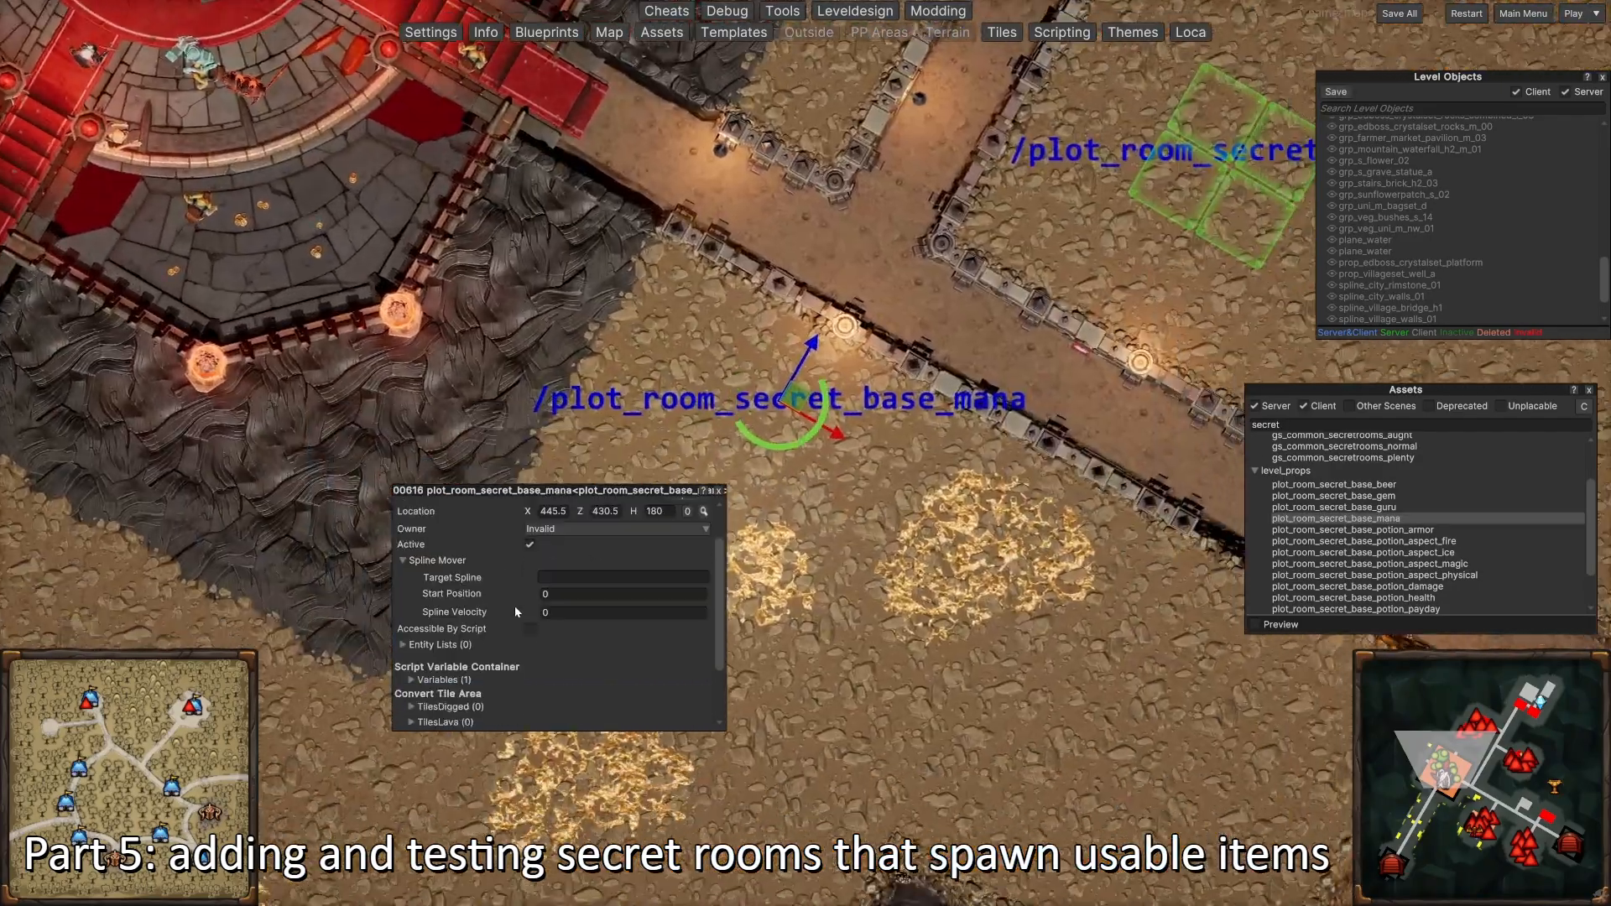
Step: Add tile X 148, Z 143 to the mana secret room's TilesDigged list and save all changes
left_click(480, 663)
left_click(570, 678)
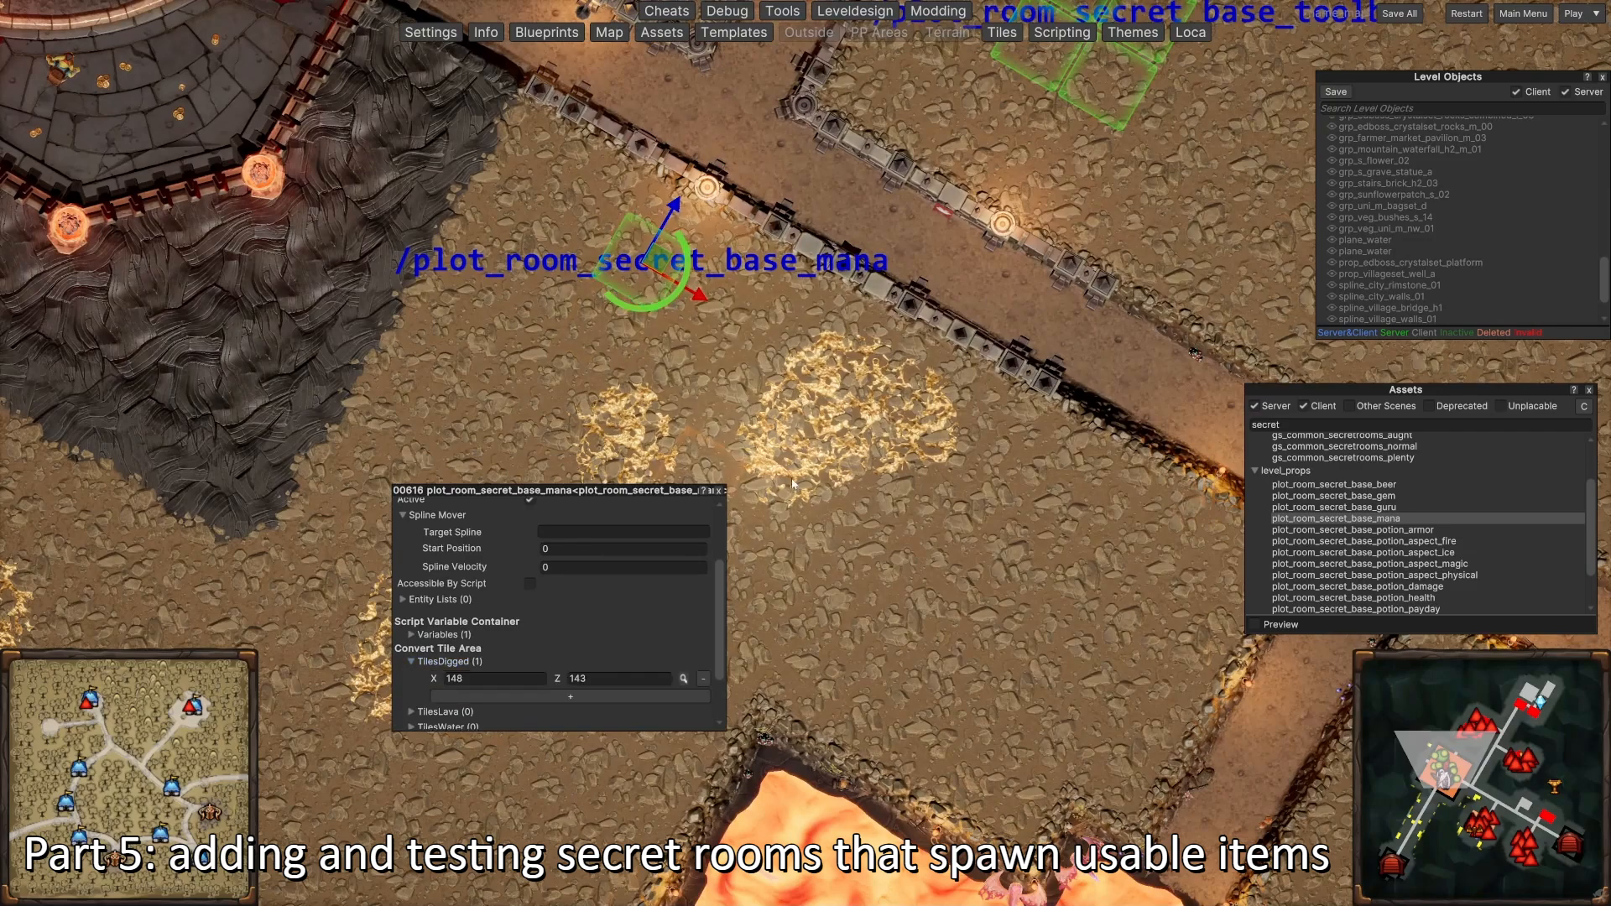
key("w")
left_click(460, 636)
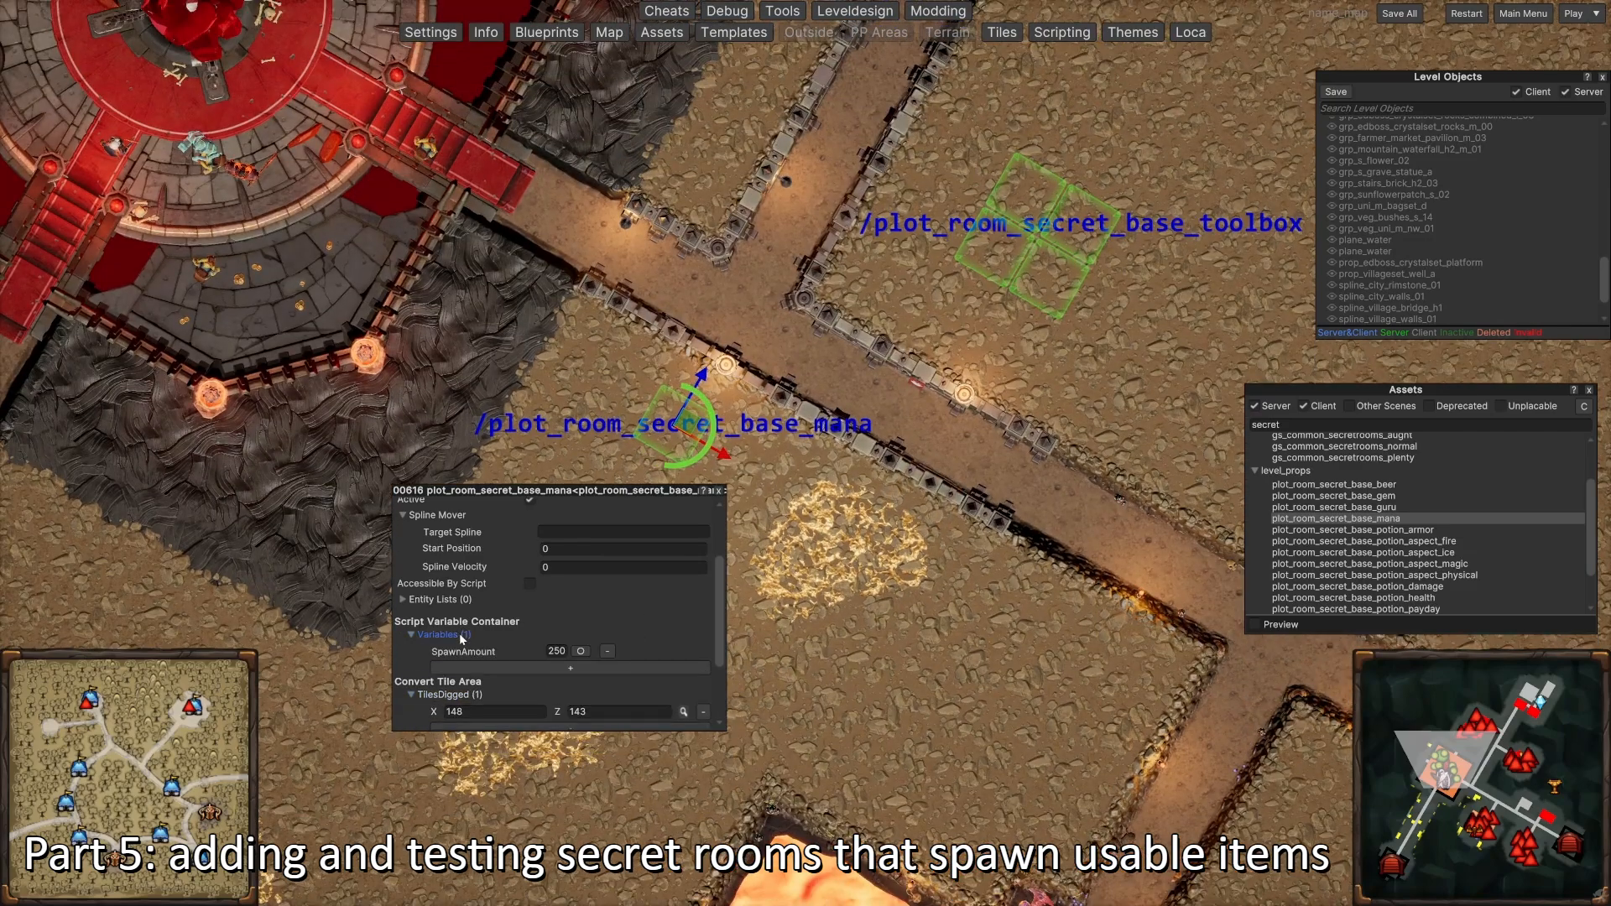
left_click(460, 635)
left_click(1402, 15)
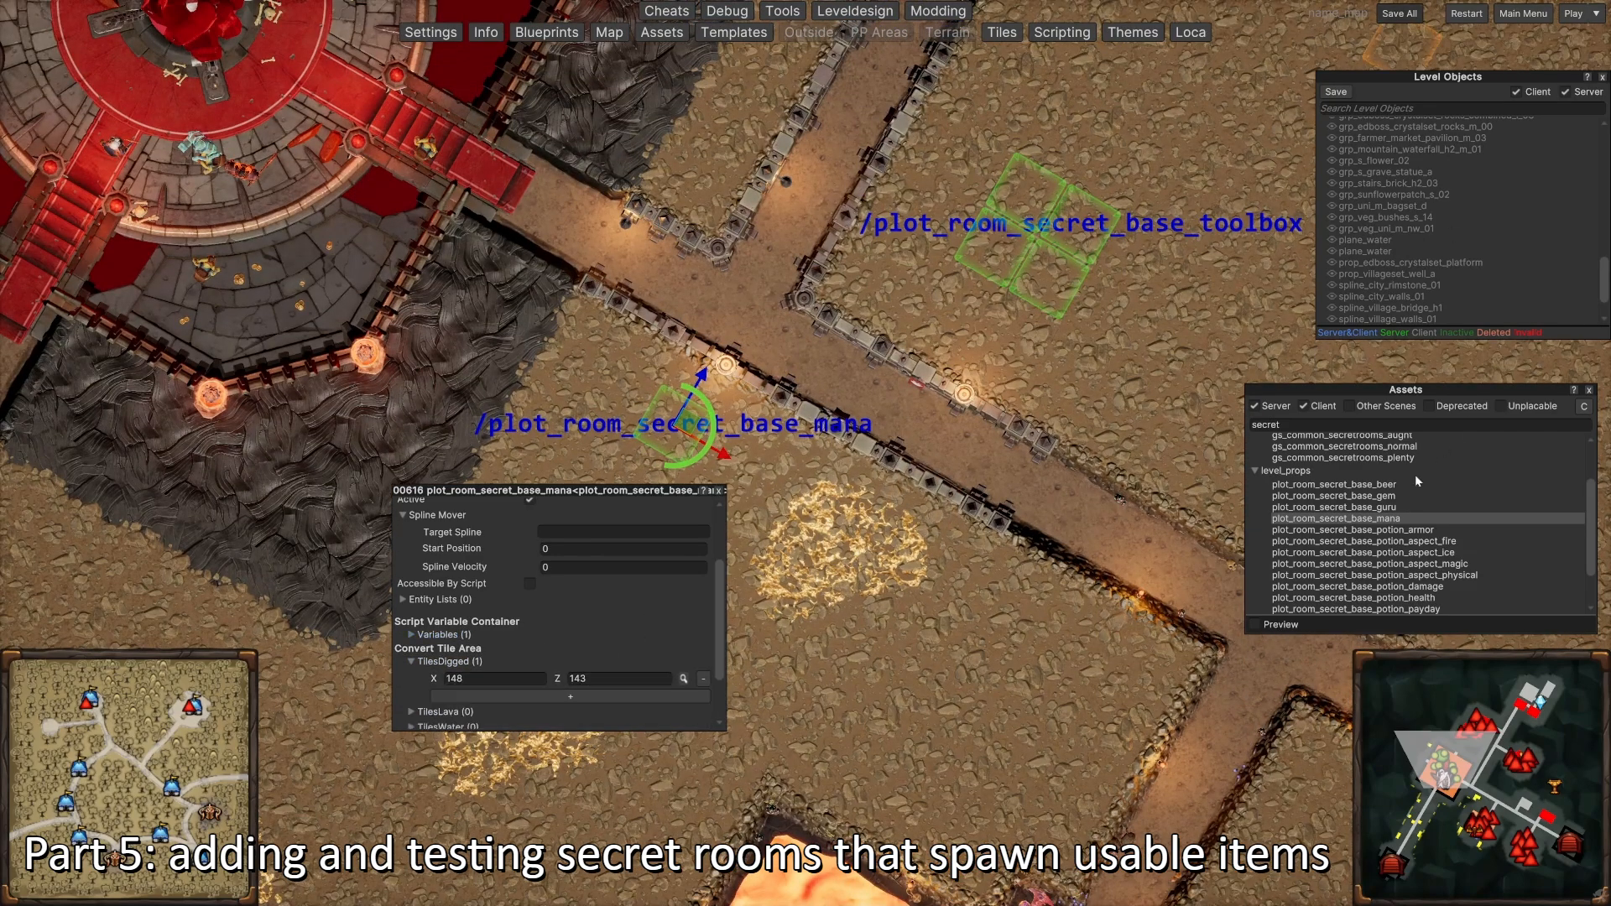
Step: Place plot_room_secret_base_guru in the undug ground north of the southeastern corridor, southeast of the toolbox room
left_click(1377, 506)
key("d")
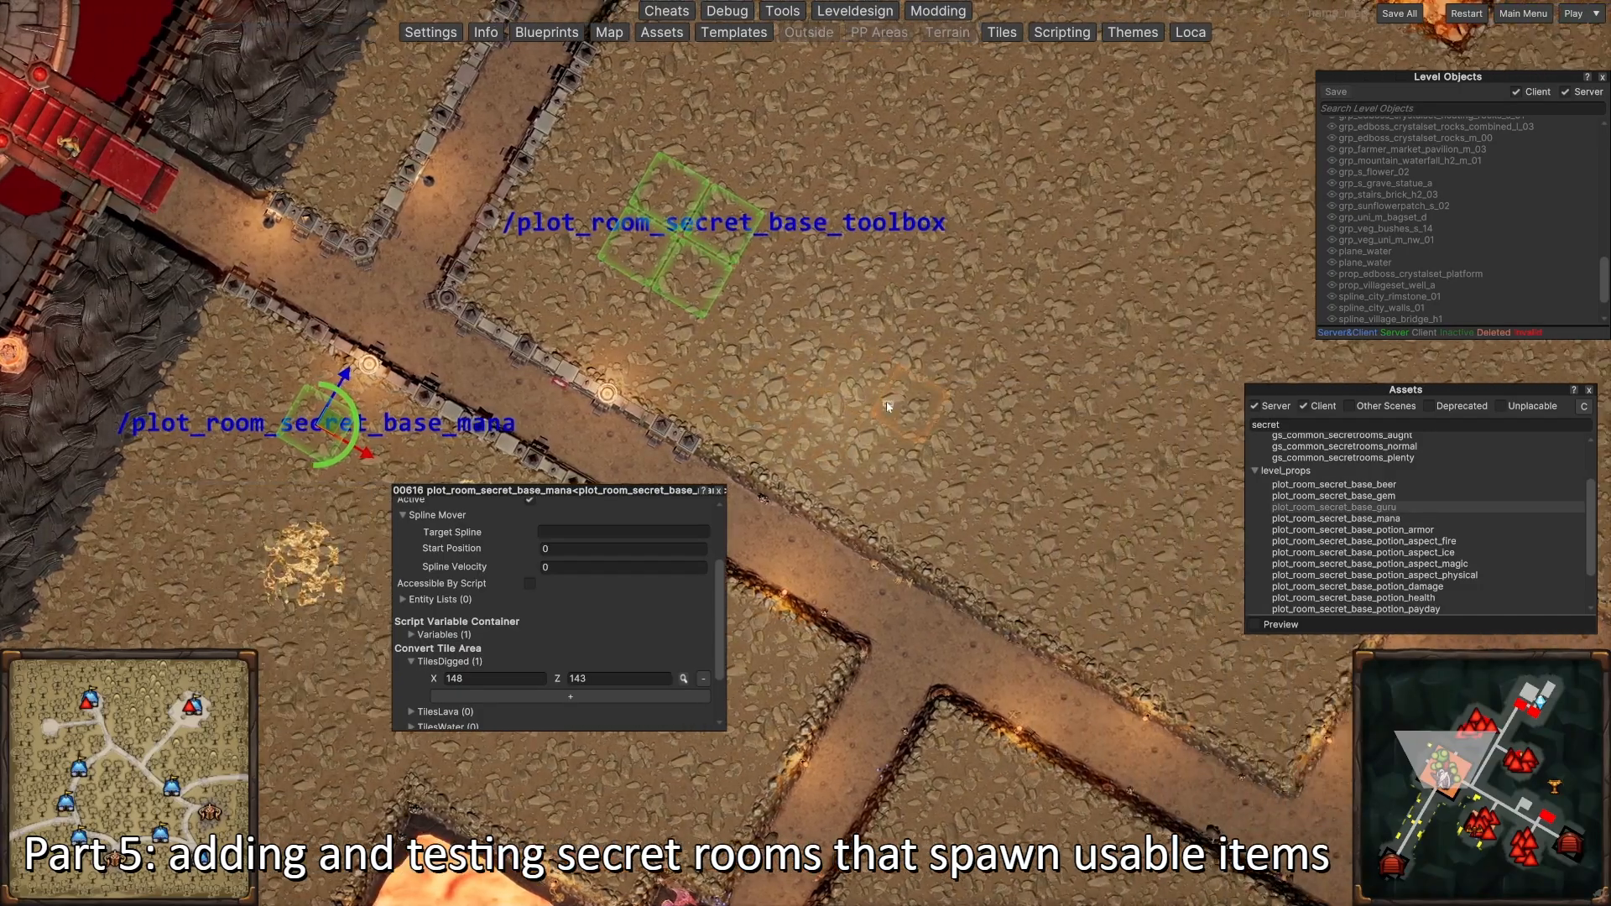
left_click(907, 410)
scroll(908, 410, "up", 2)
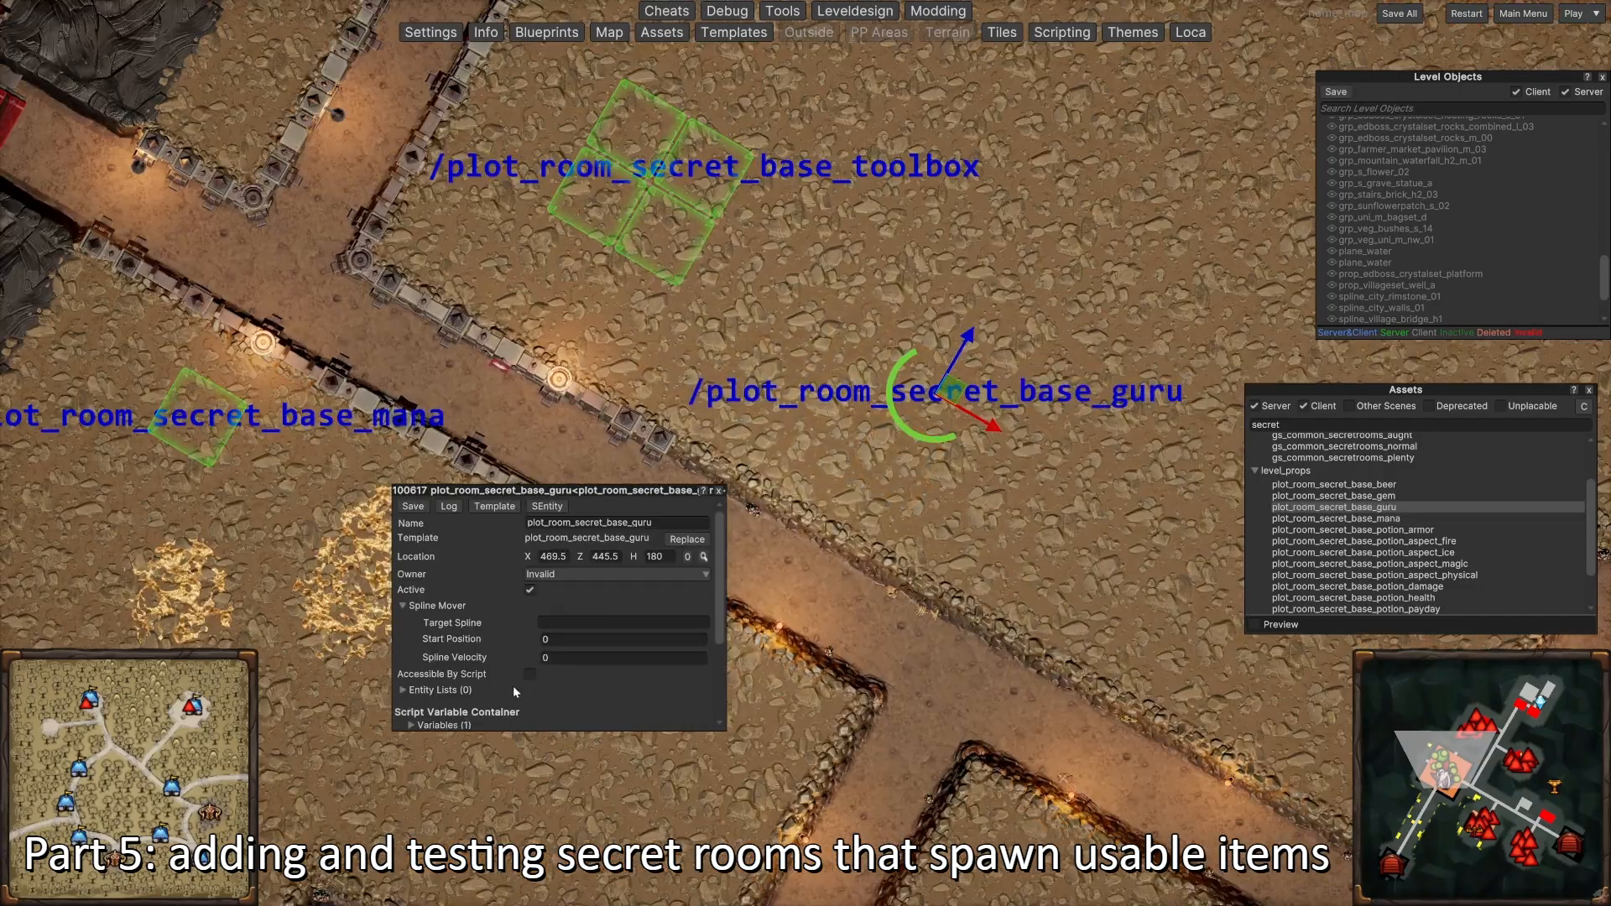
Step: Set the guru secret room's SpawnAmount to 250 and add a 3×3 tile area to its TilesDigged list
scroll(512, 687, "down", 3)
left_click(468, 662)
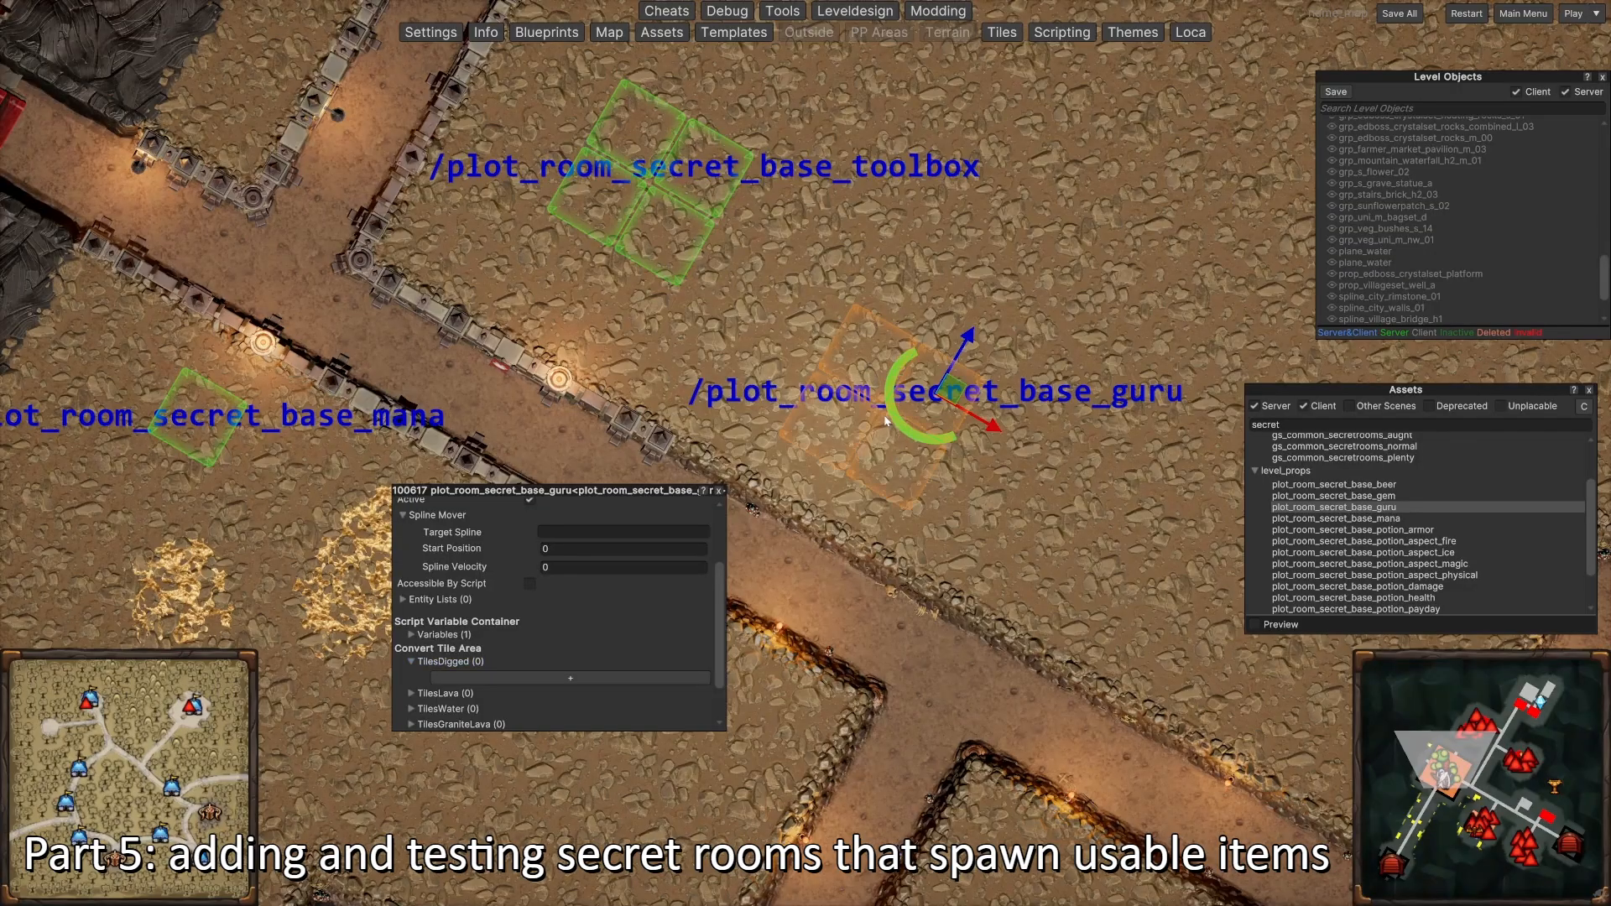
left_click(457, 635)
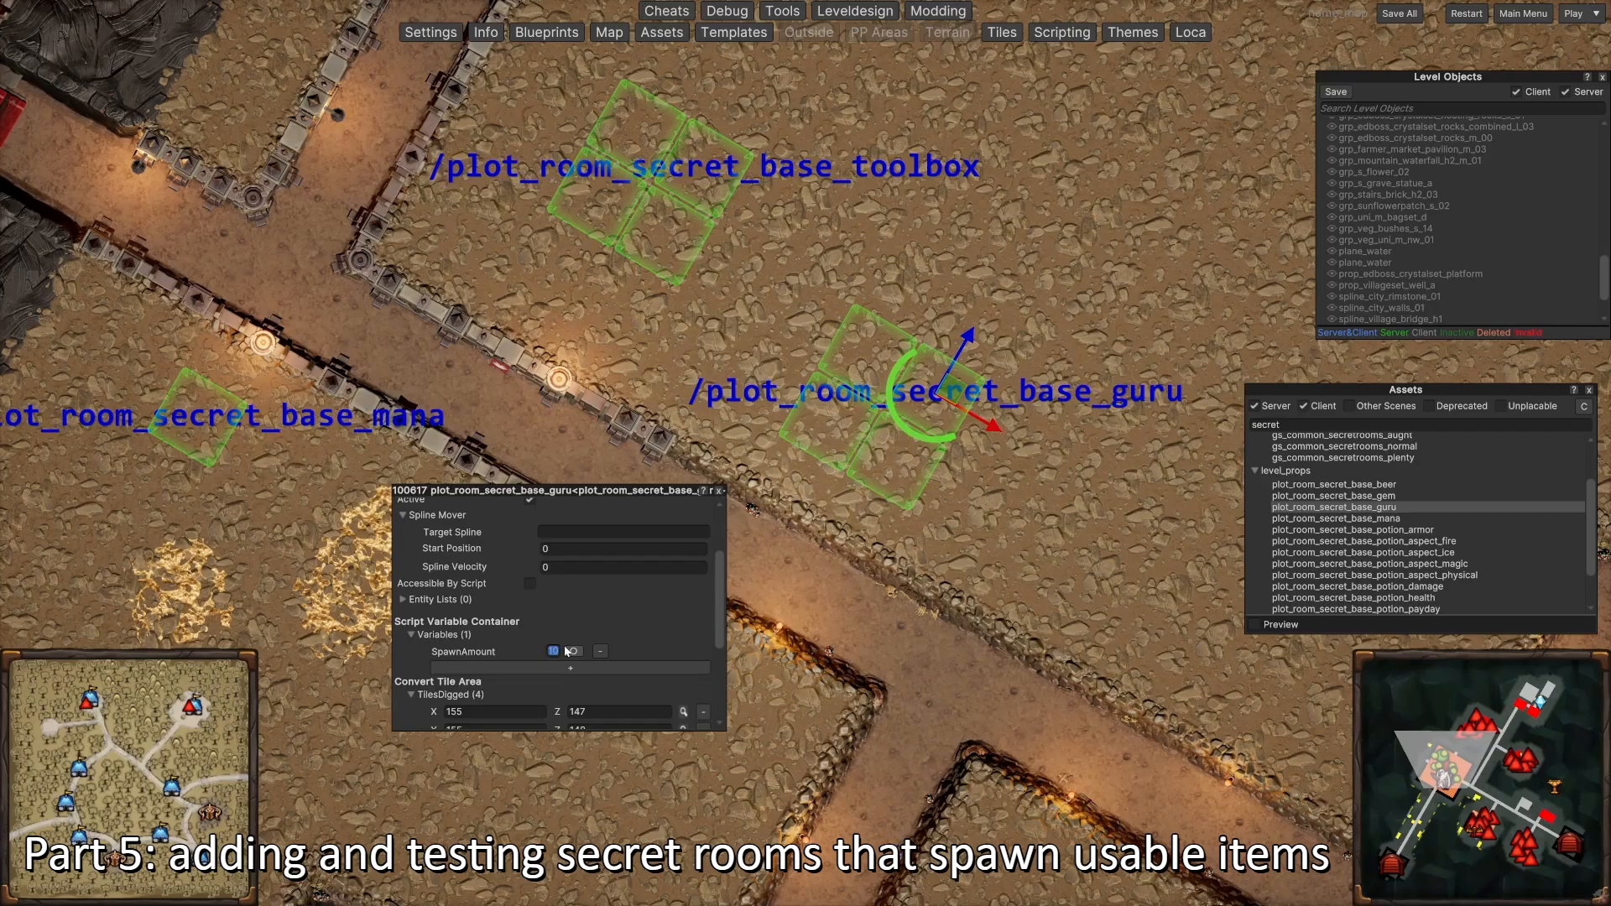
type("250")
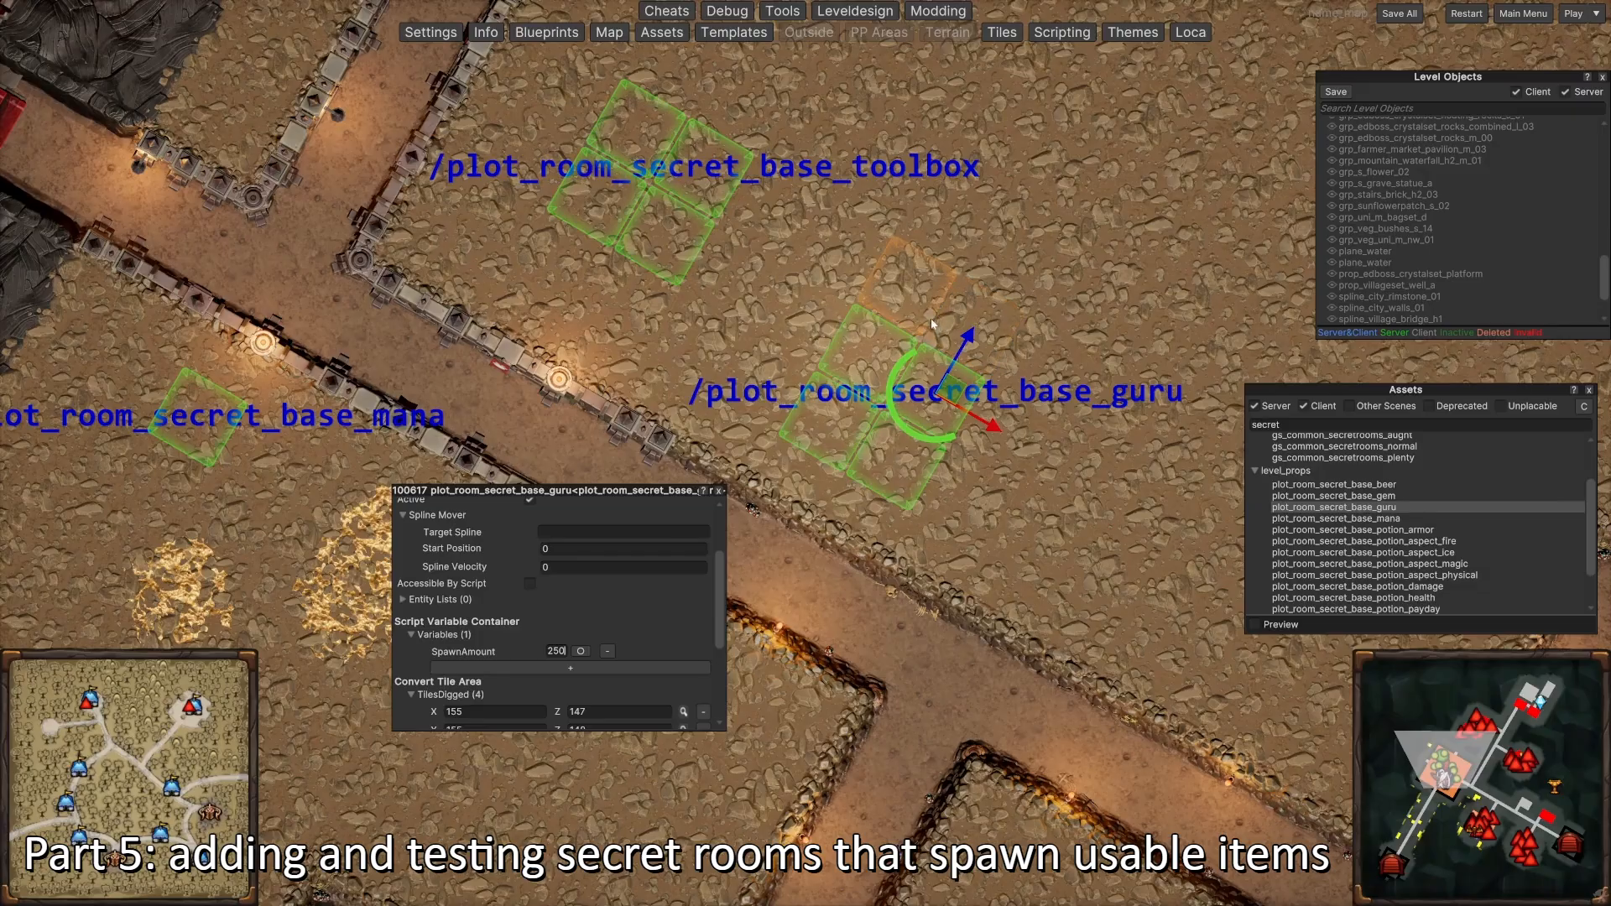
left_click(973, 464)
scroll(973, 464, "down", 5)
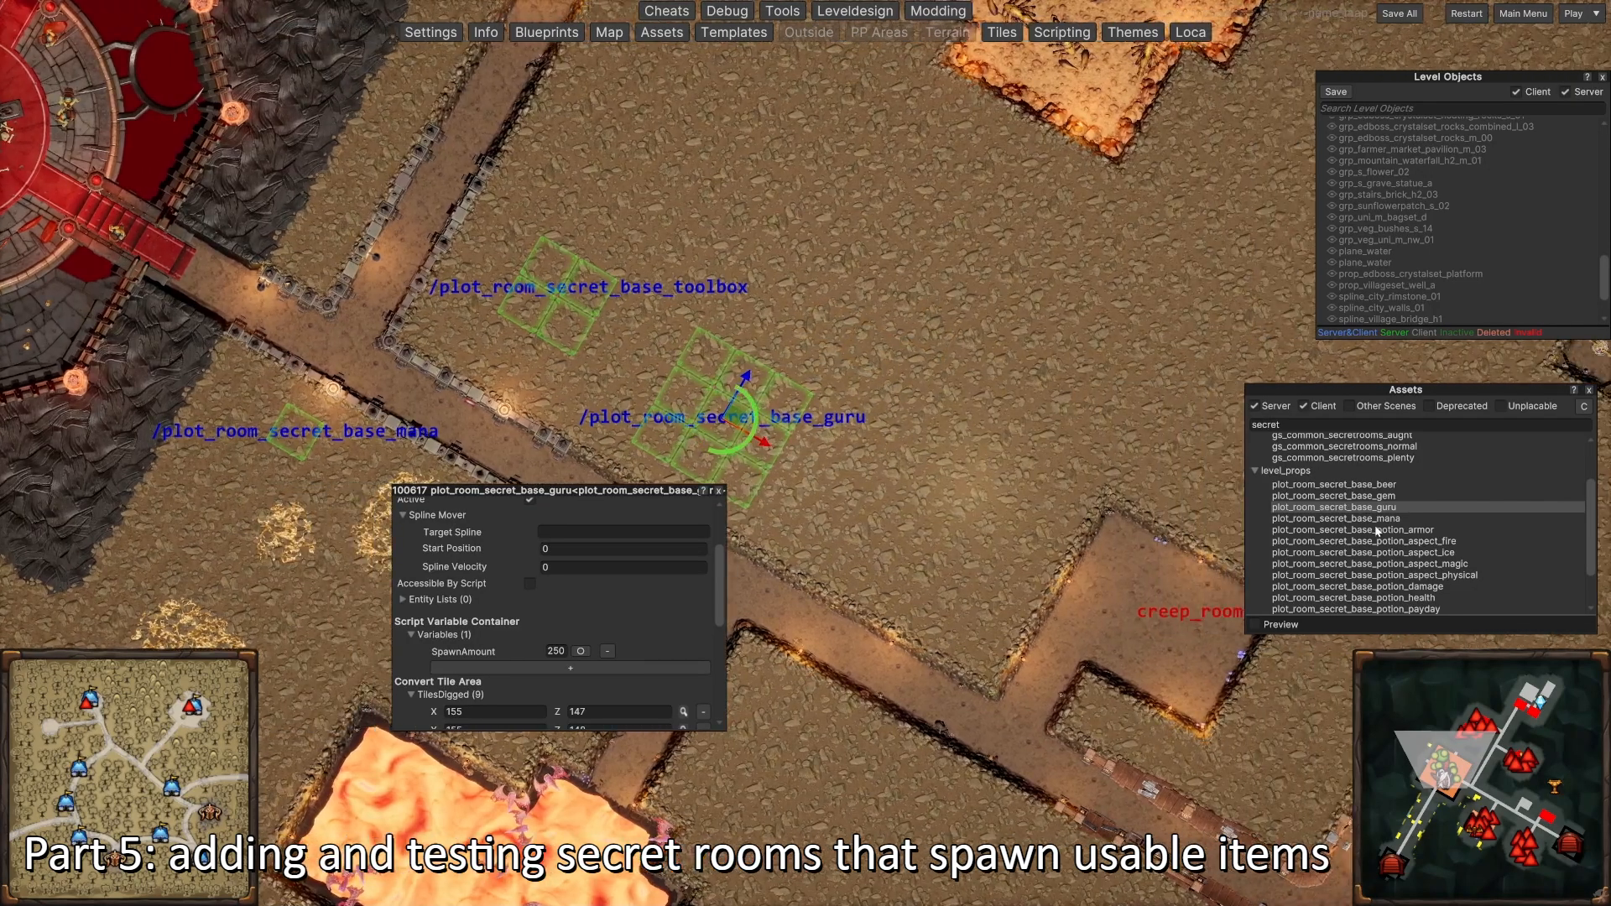
Step: Place plot_room_secret_base_beer in the undug ground south of the southeastern corridor, west of the branch to the lava room
key("a")
key("s")
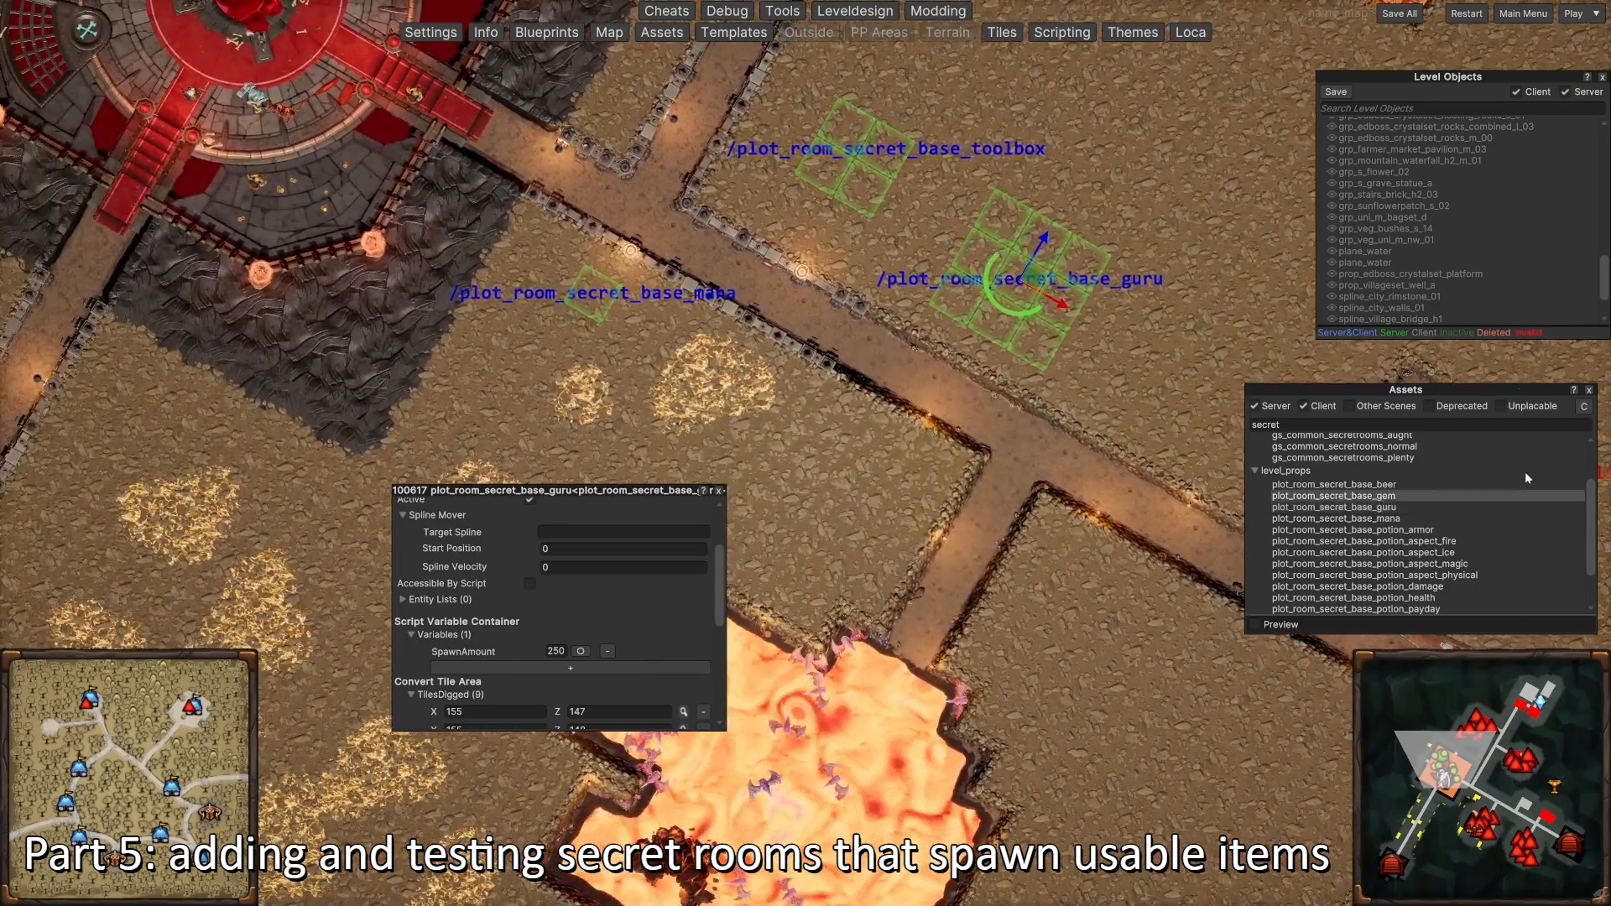
key("a")
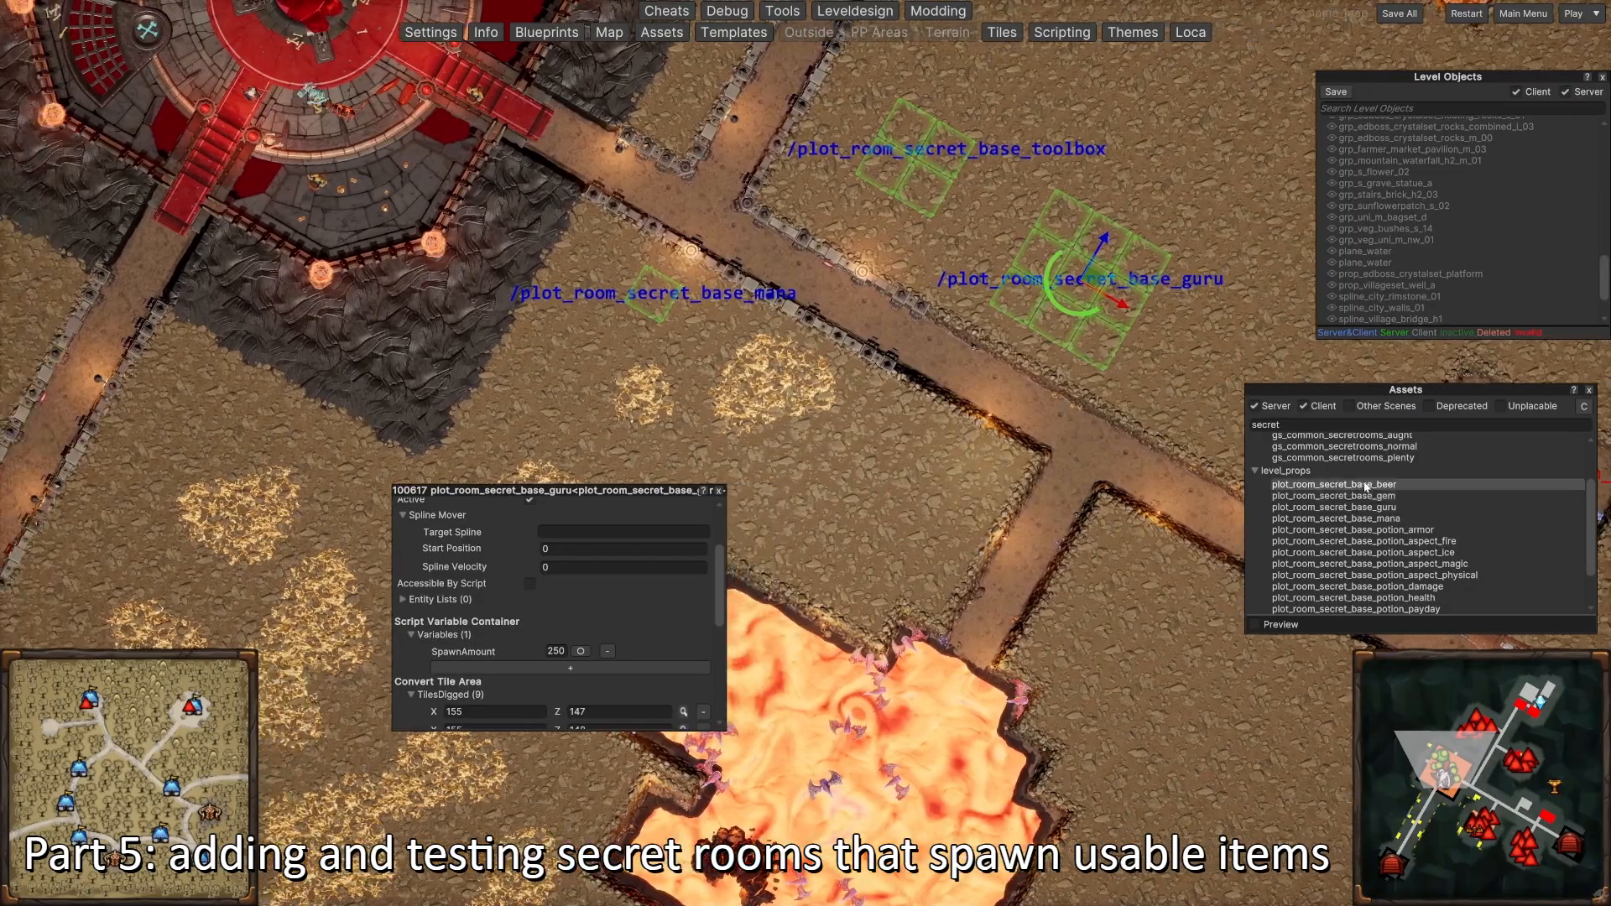
left_click_drag(1365, 485, 807, 473)
key("d")
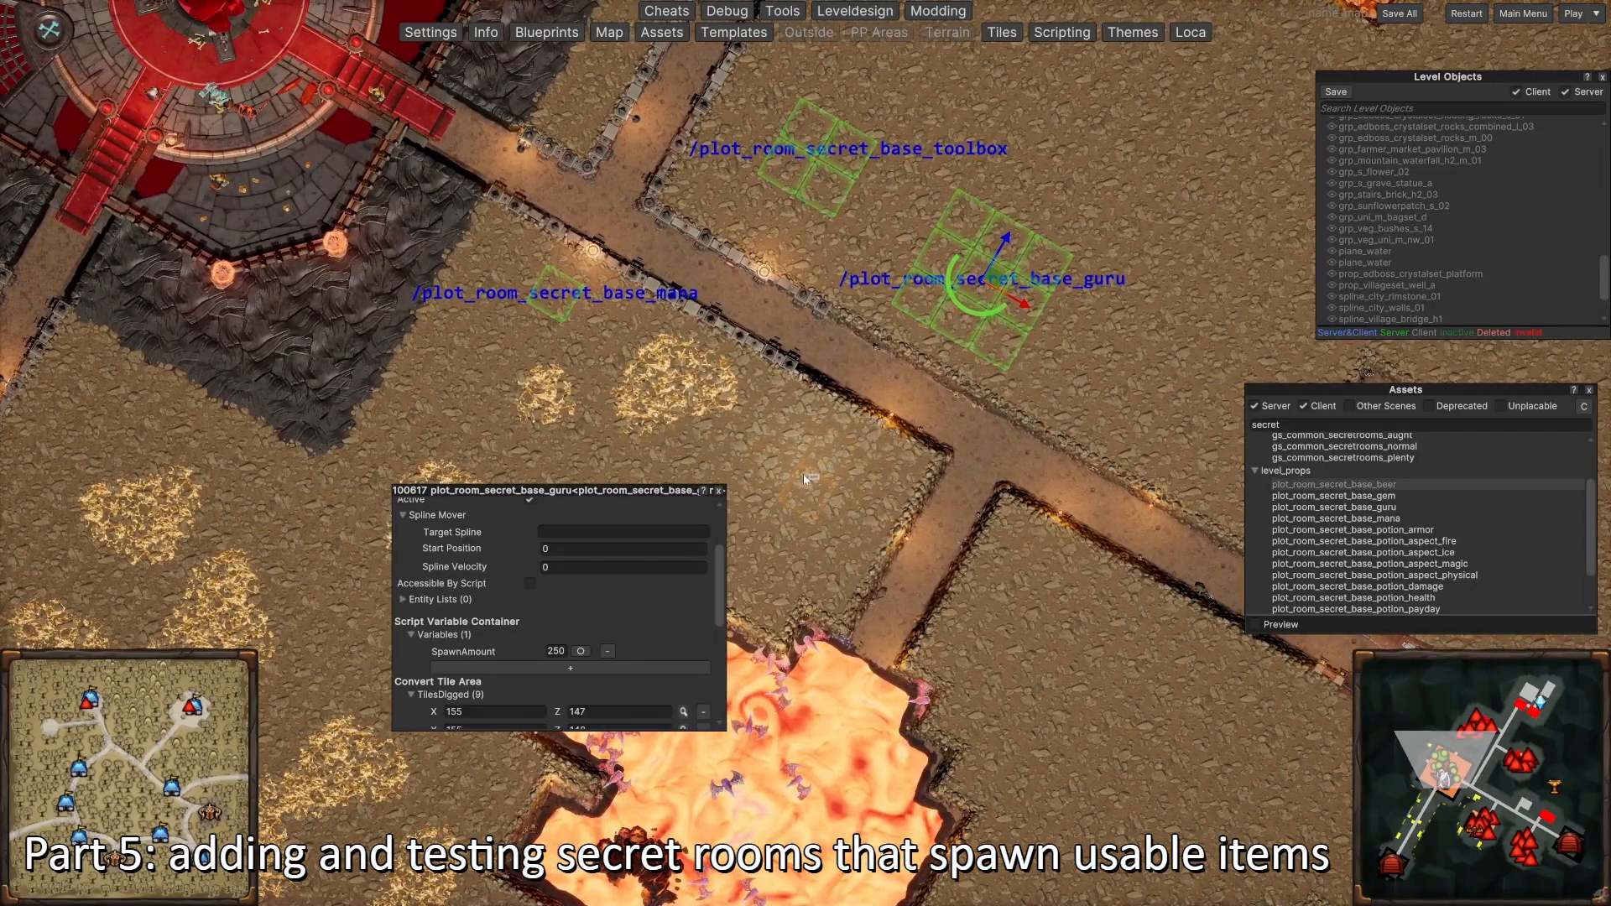
scroll(797, 480, "up", 3)
Step: Add the 2×2 tile area X 154–155, Z 142–143 to the beer secret room's TilesDigged list
scroll(540, 624, "down", 4)
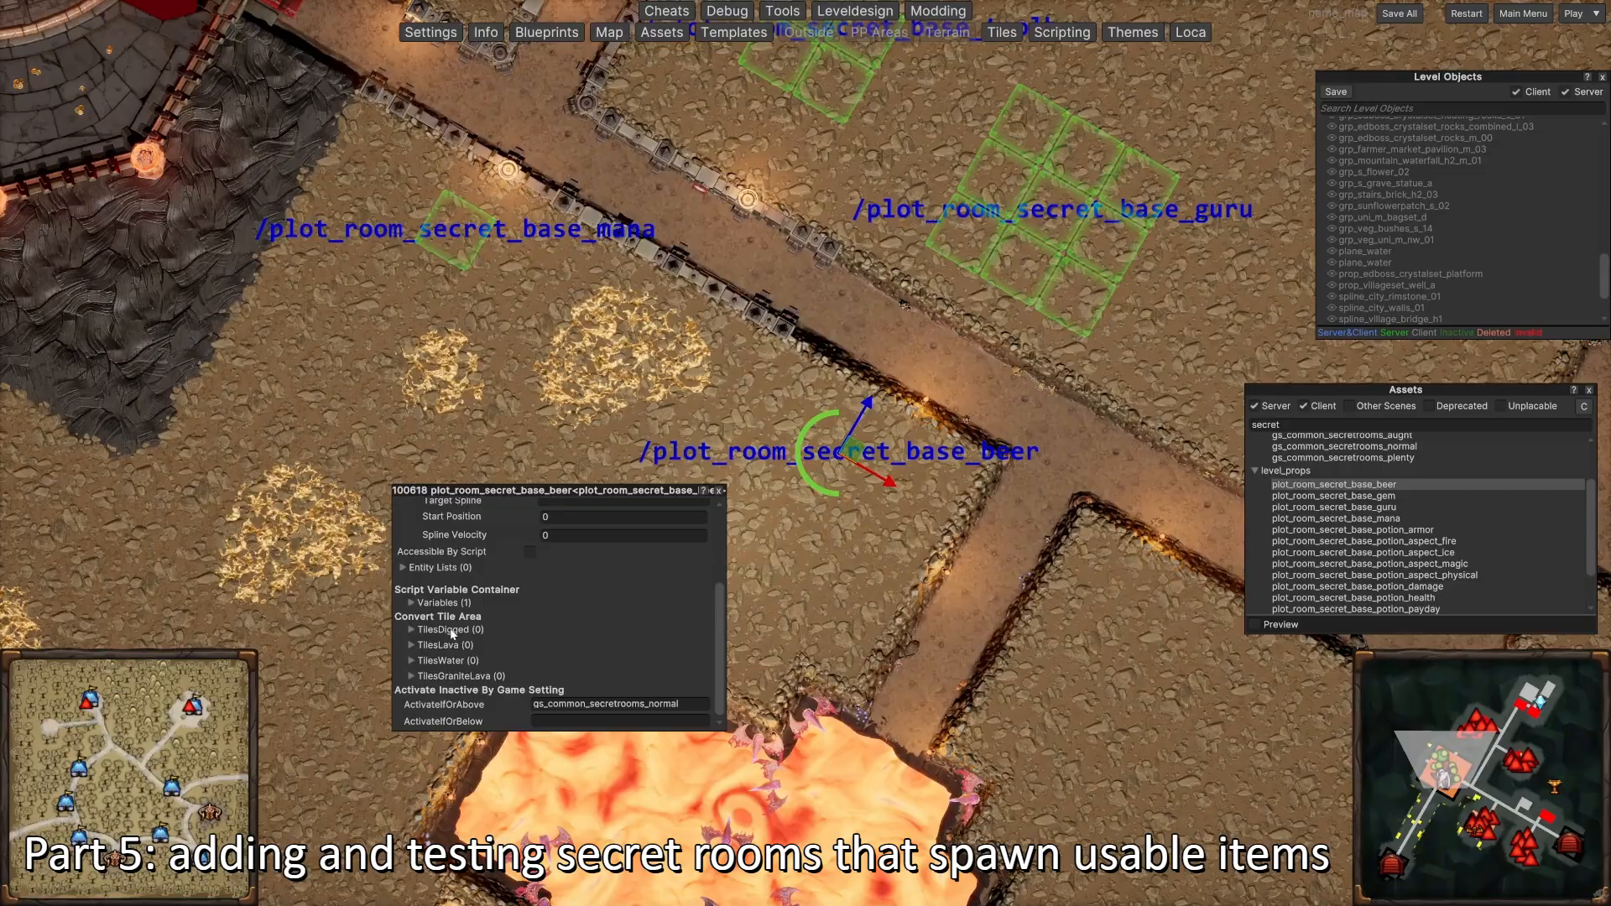
left_click(453, 634)
scroll(510, 592, "down", 2)
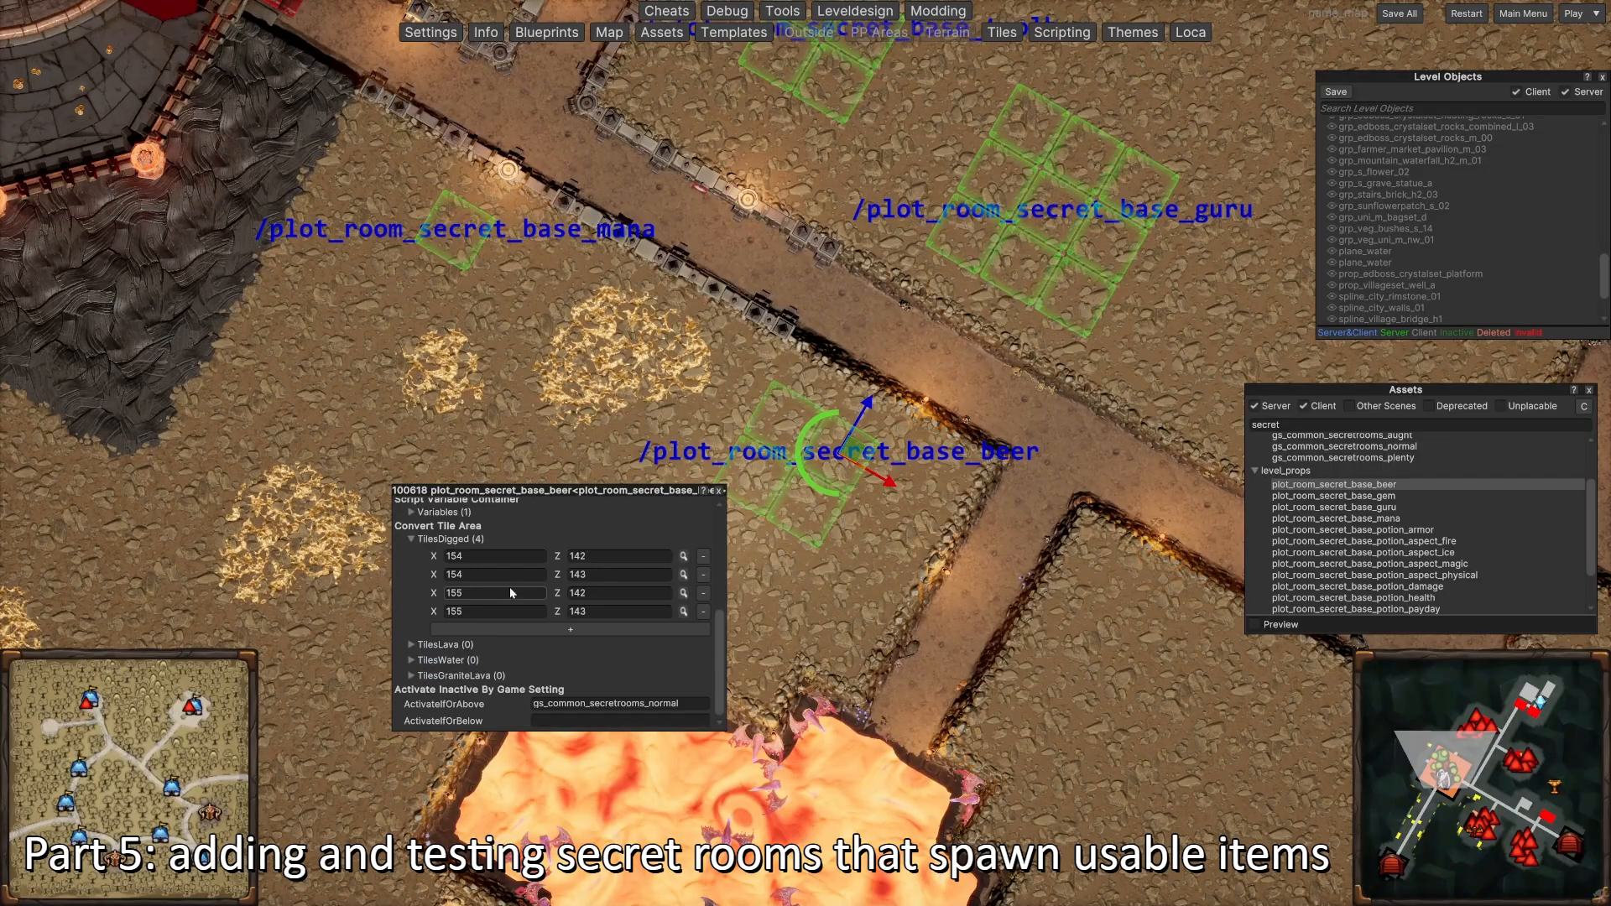
scroll(922, 484, "down", 6)
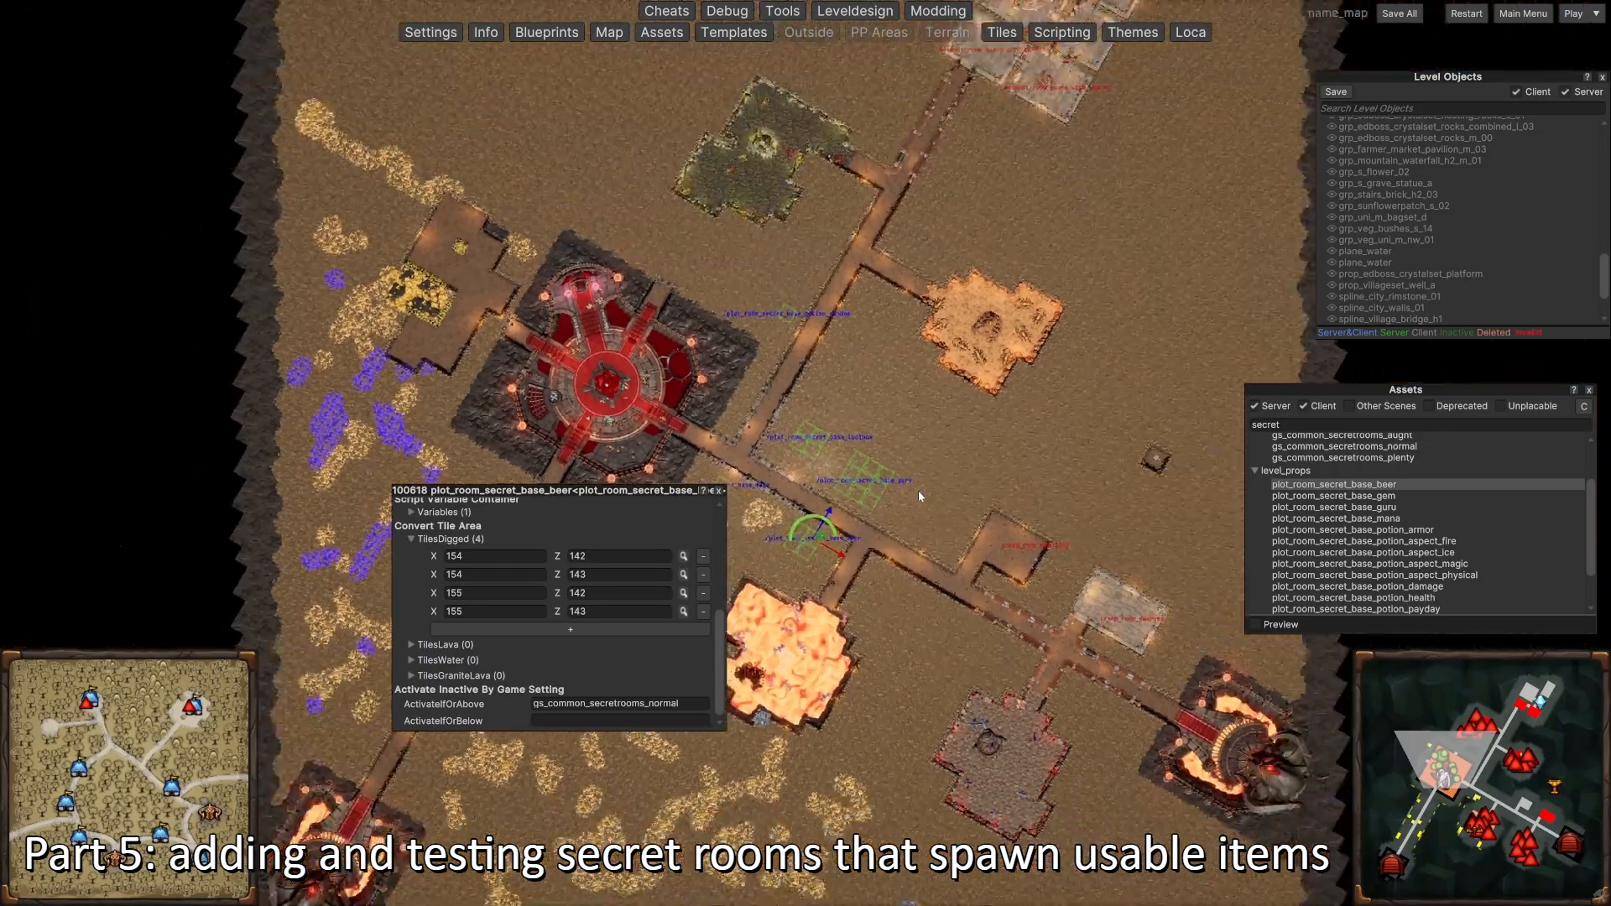
scroll(918, 490, "down", 5)
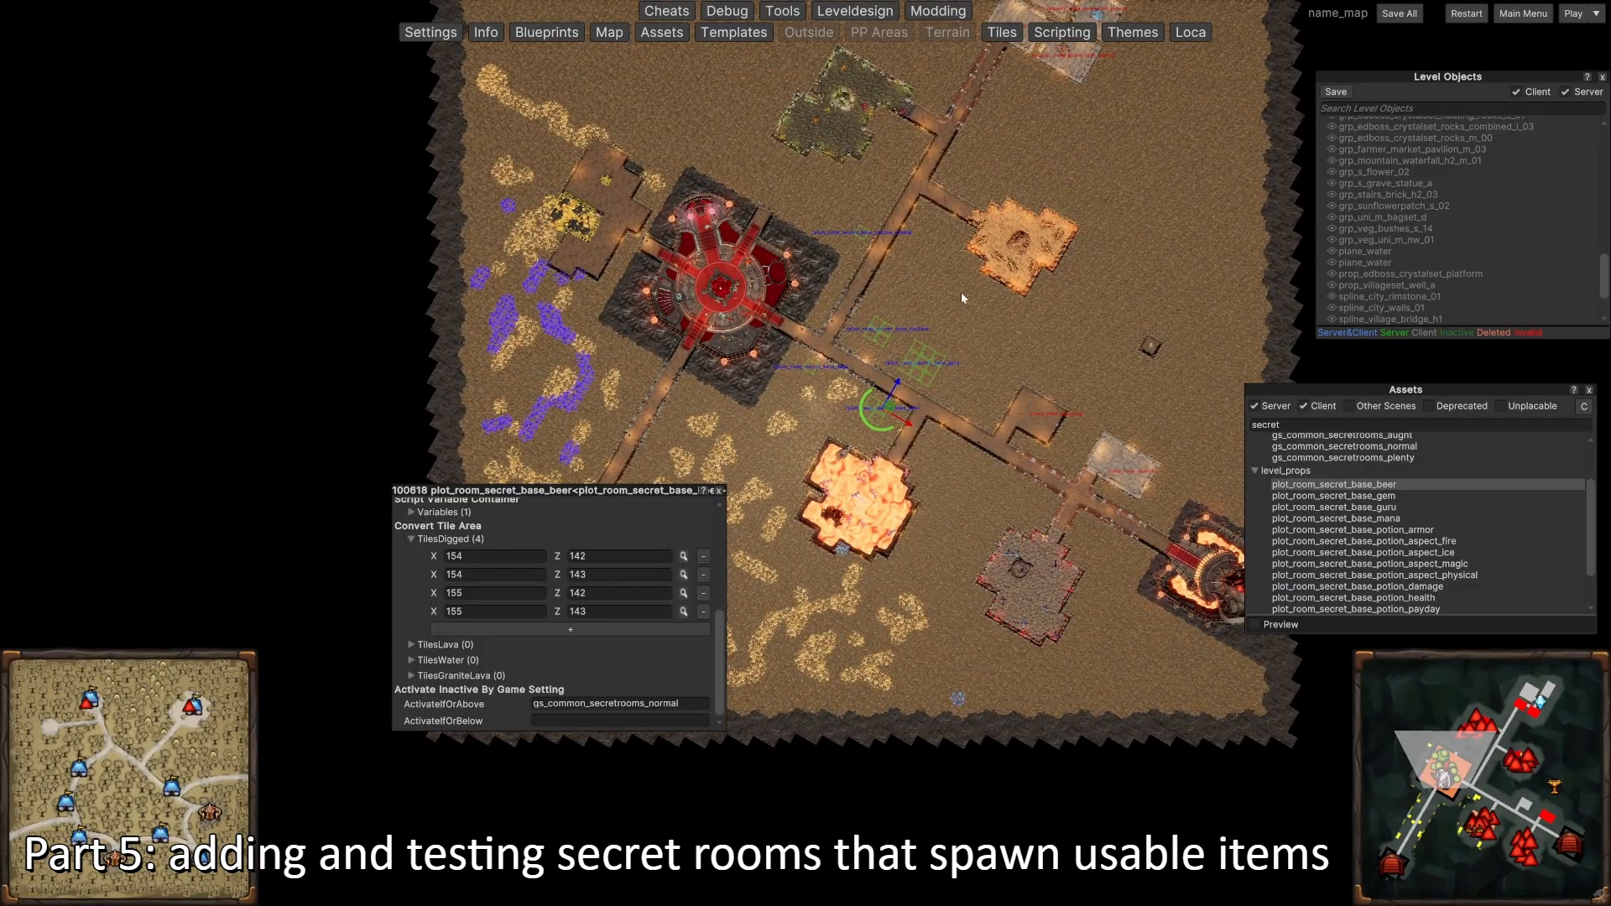
scroll(893, 443, "up", 5)
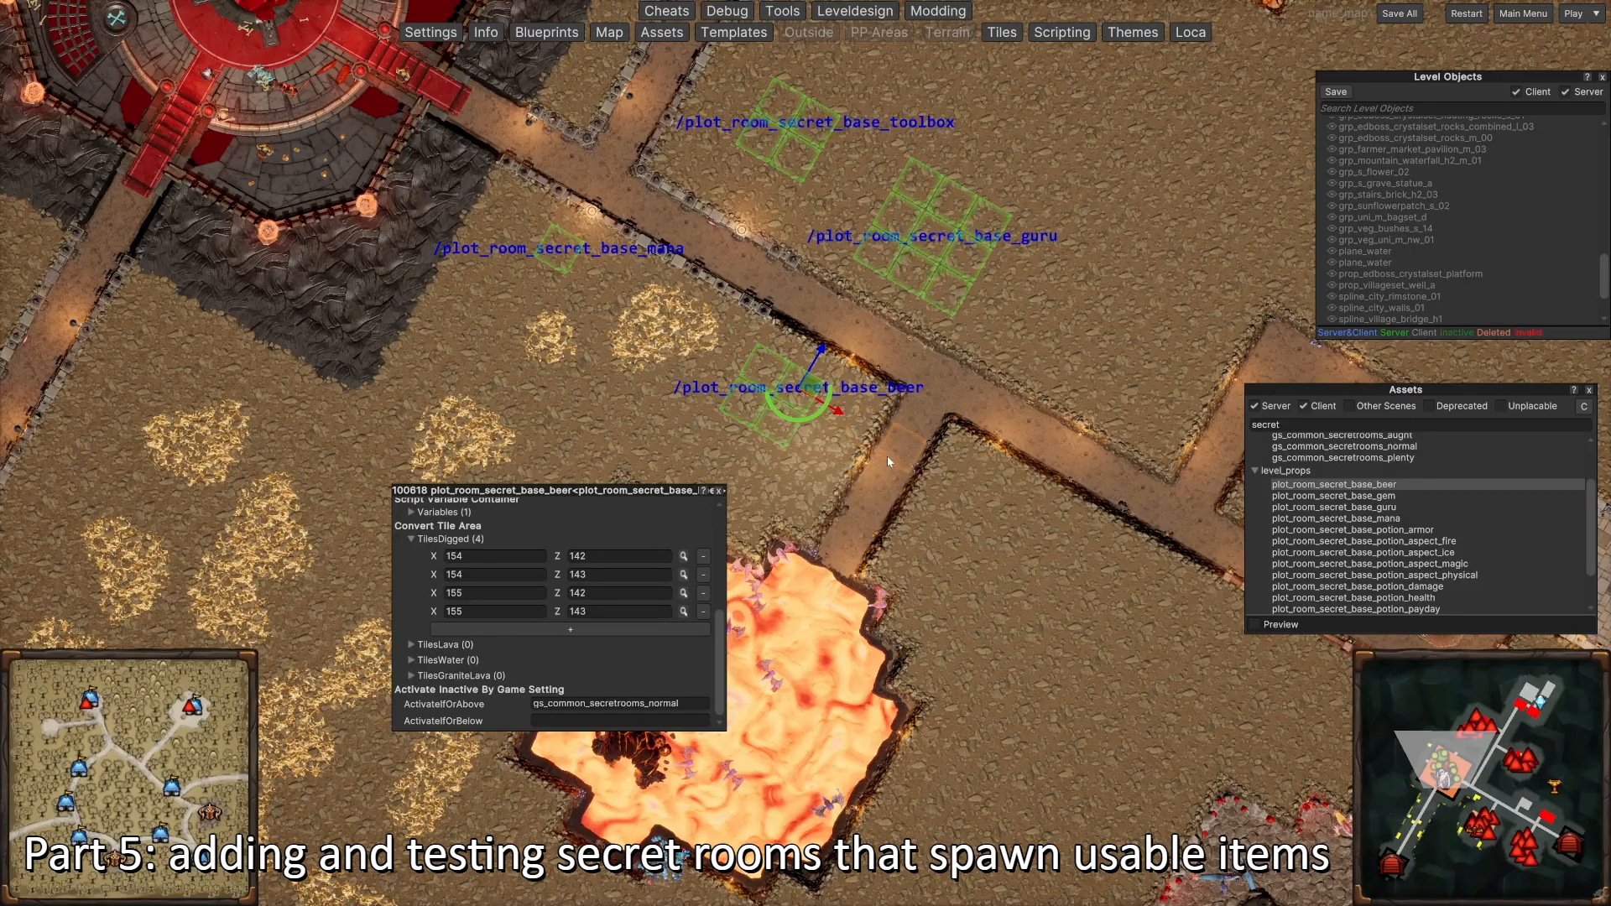
scroll(888, 456, "down", 6)
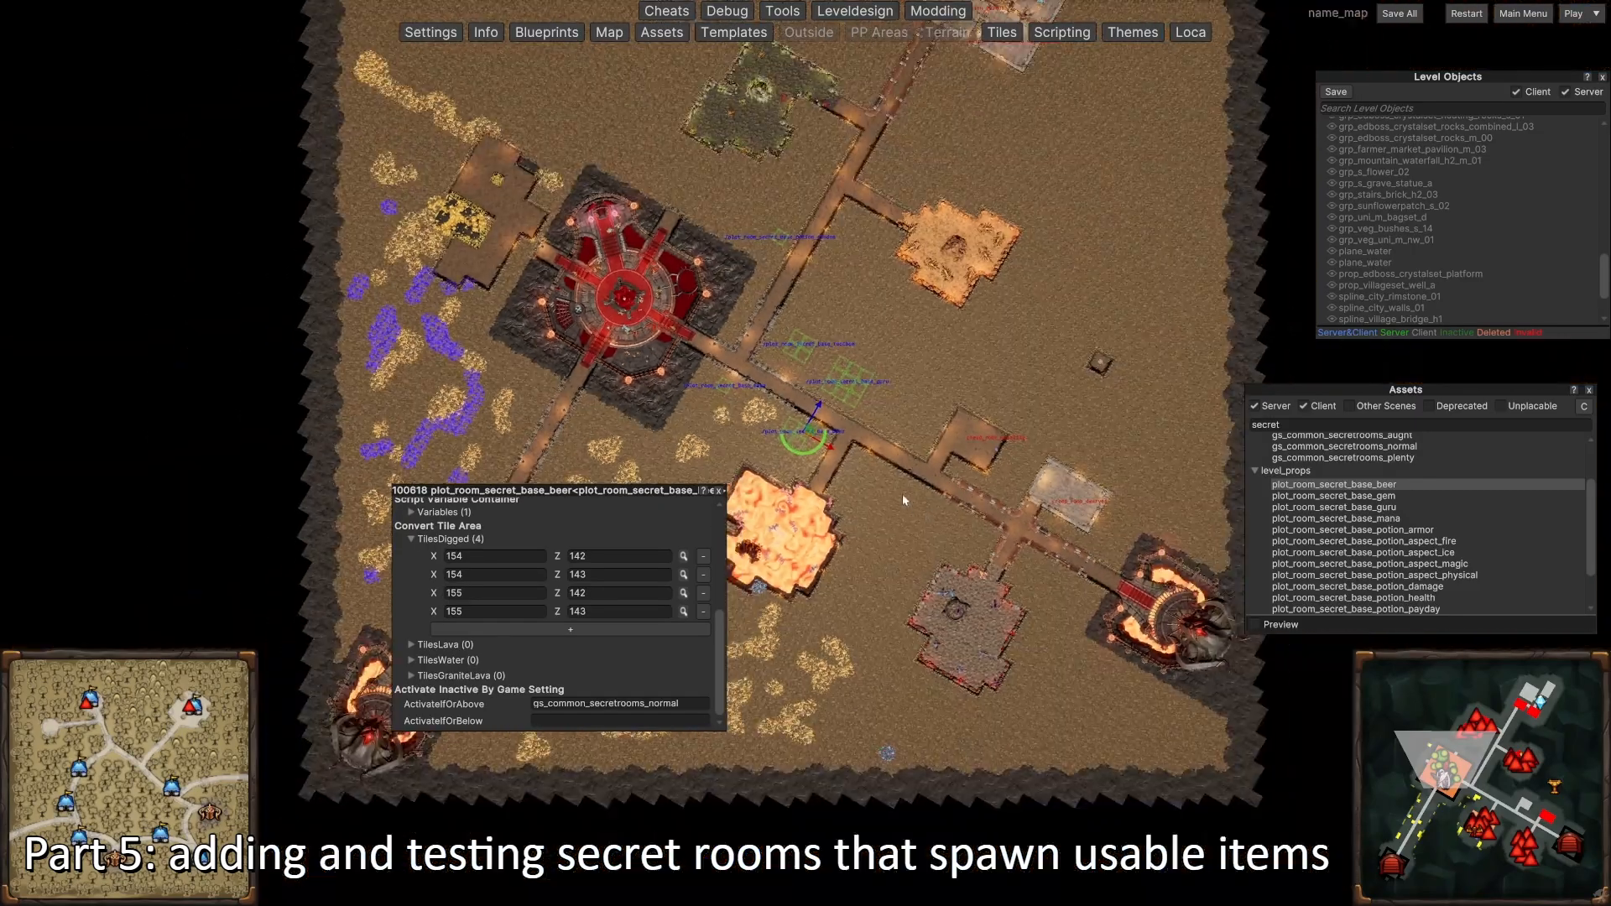
scroll(874, 464, "up", 6)
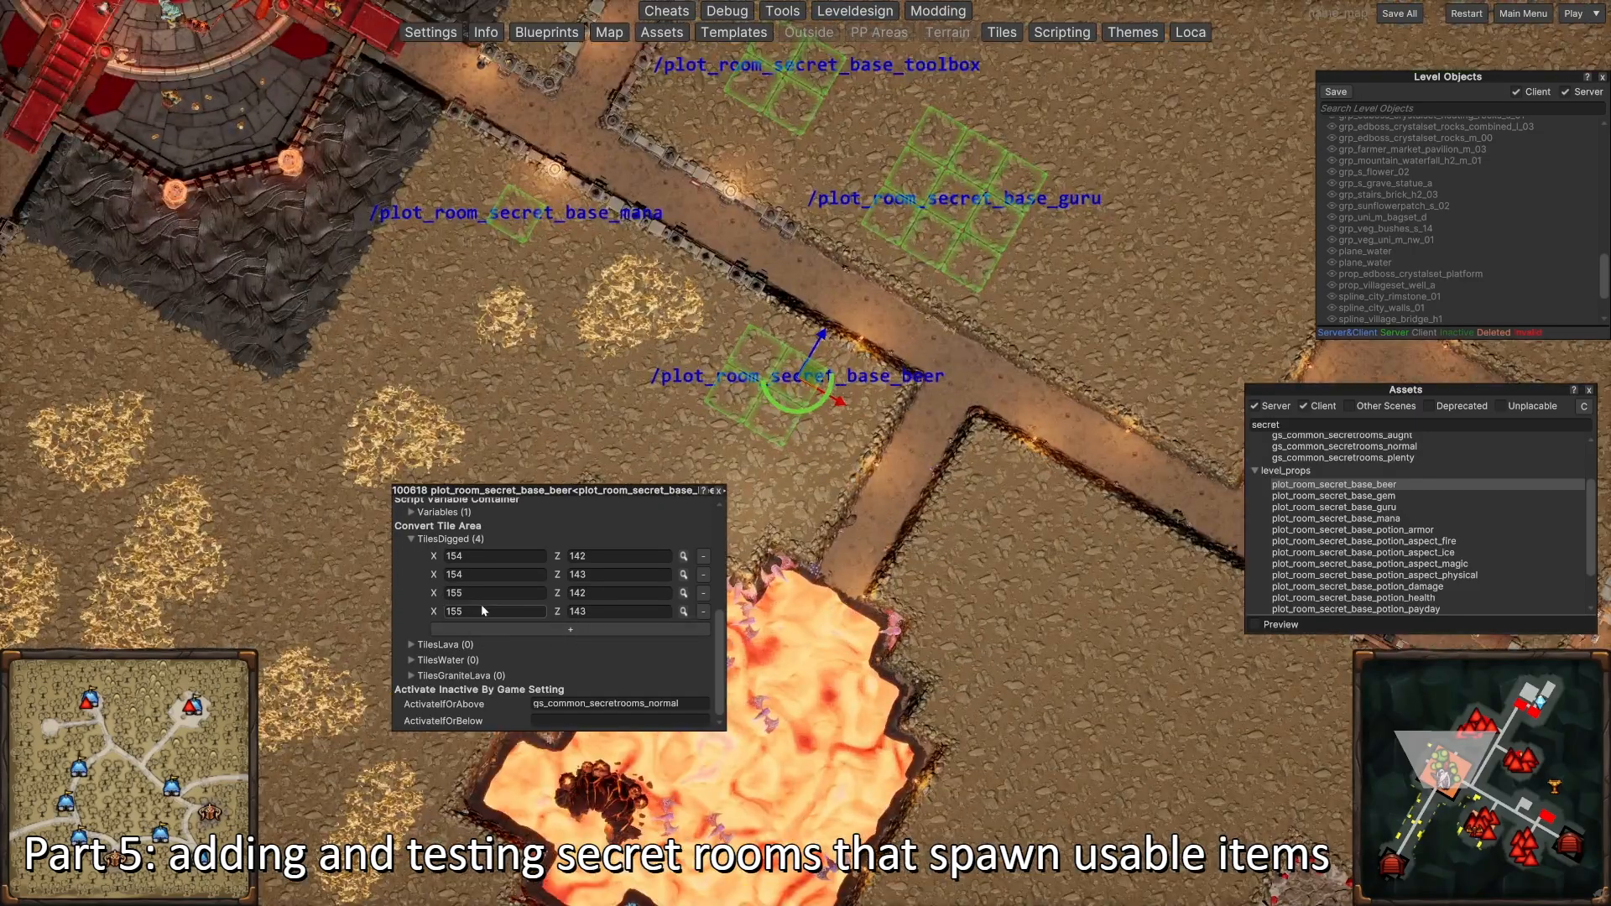
Step: Set the beer secret room's SpawnAmount variable to 15 and save all changes
scroll(480, 611, "up", 3)
left_click(441, 603)
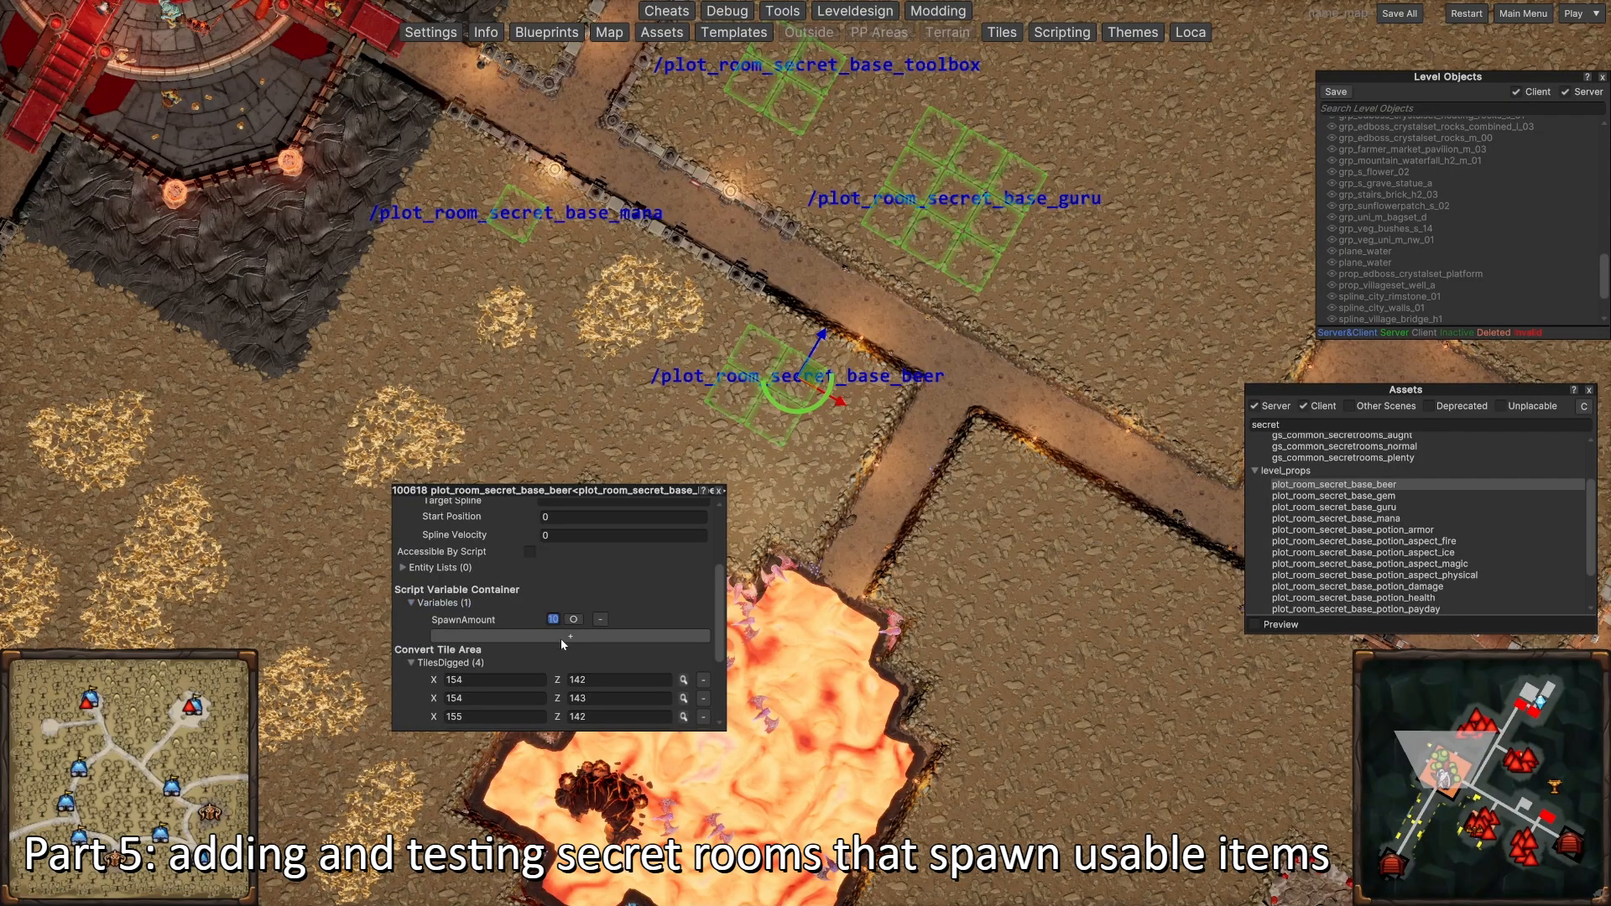
type("5")
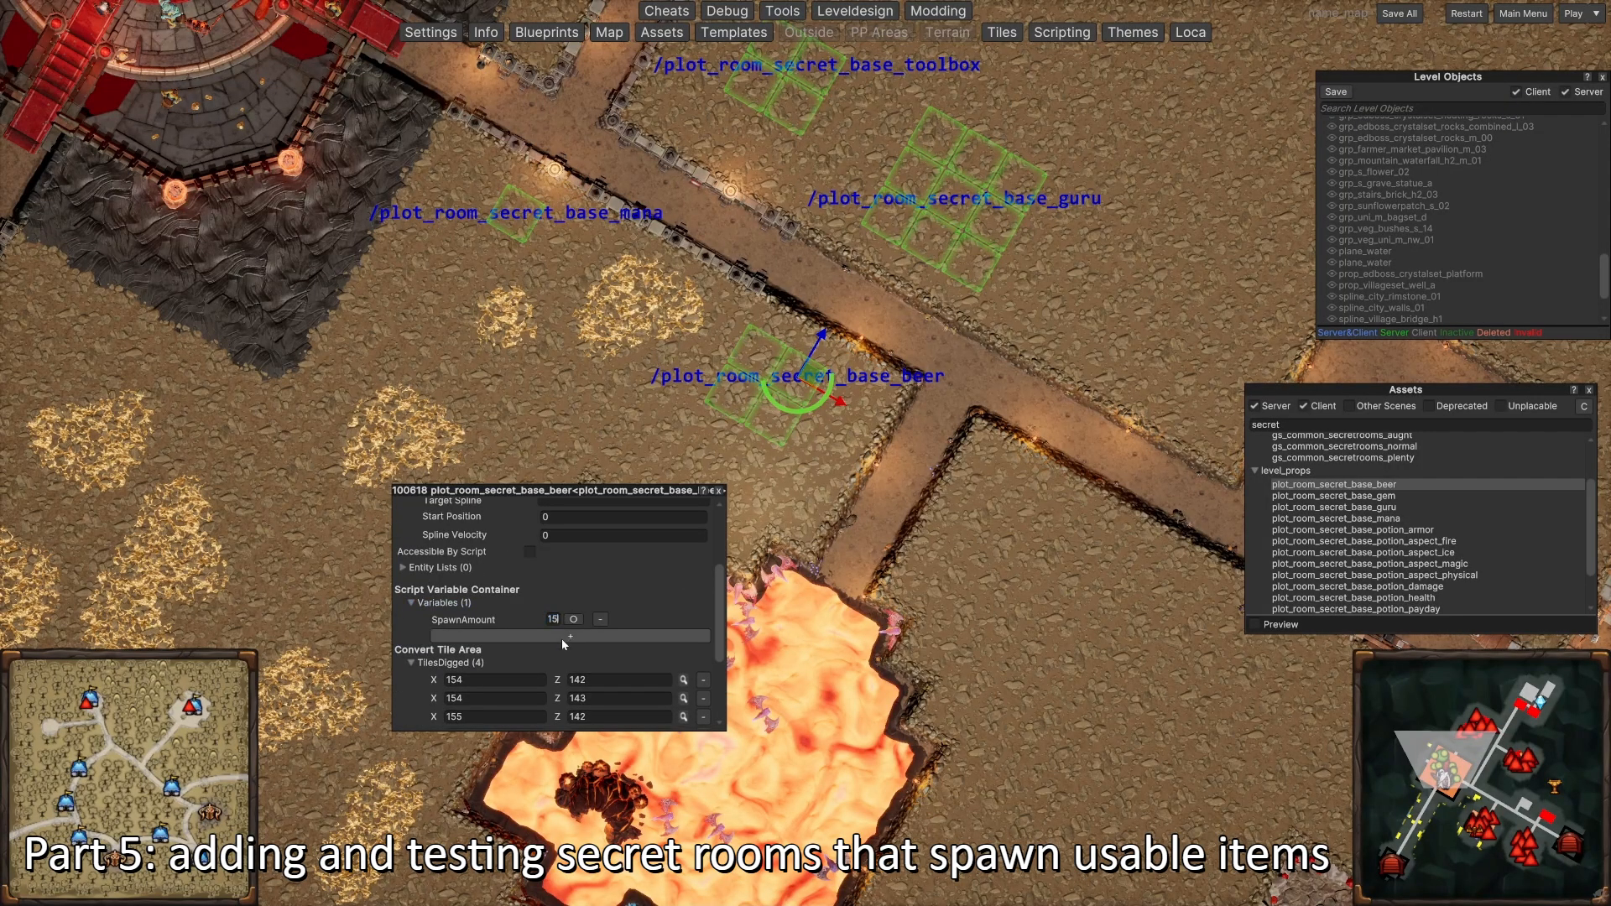
left_click(1397, 14)
Step: Open the dungeon tile palette and select the Brimstone tile at the dug room northwest of the dungeon core
scroll(755, 345, "down", 8)
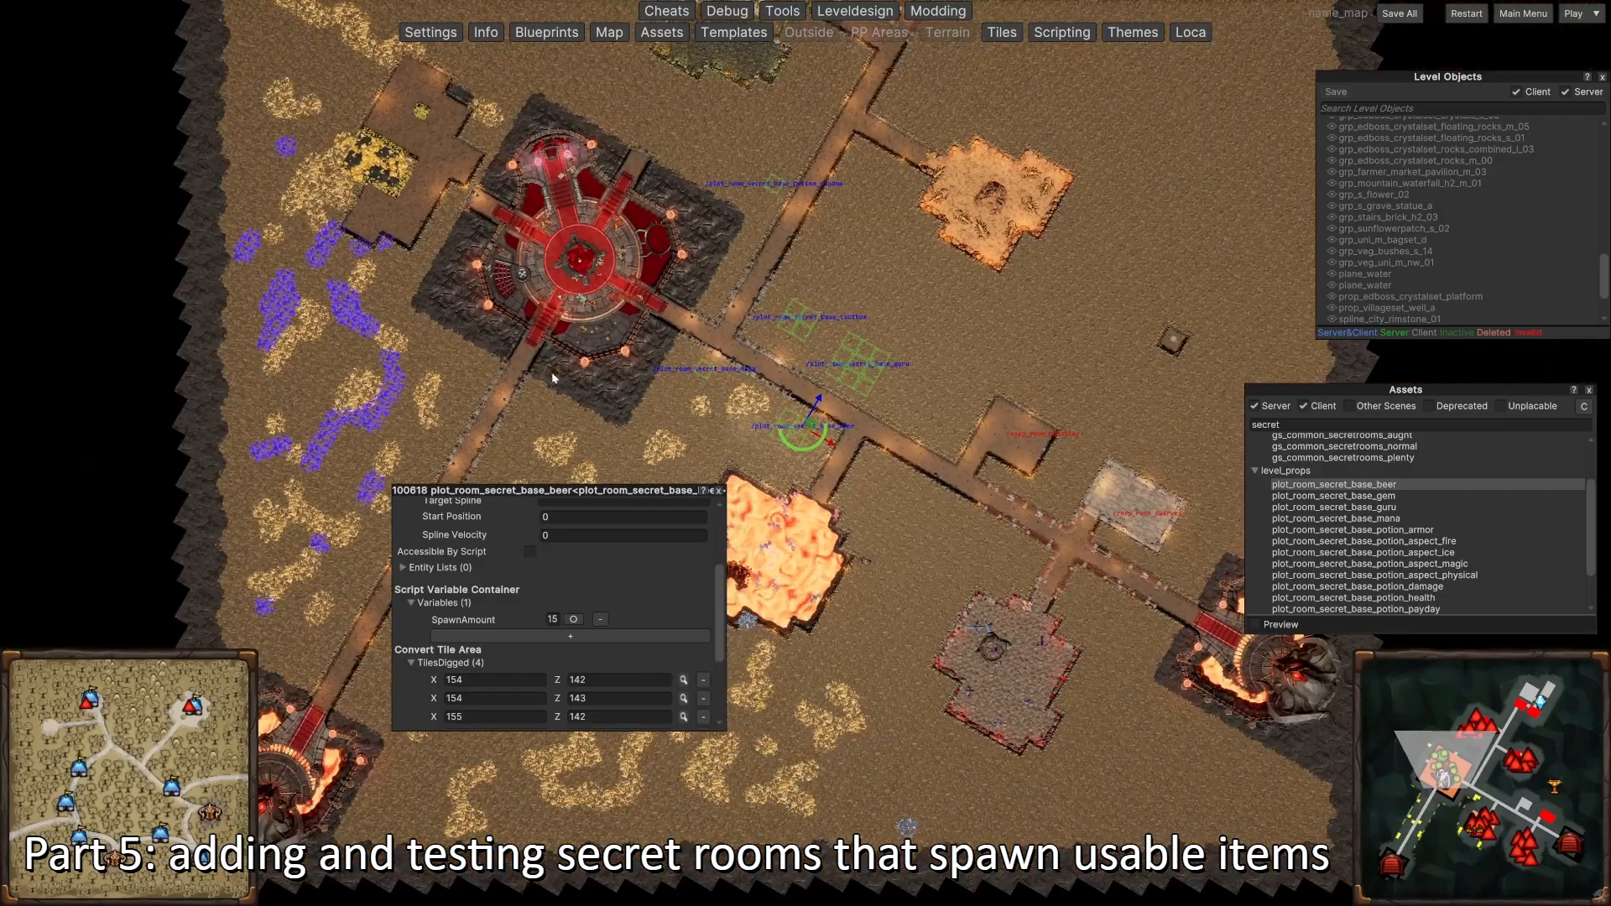
scroll(605, 334, "up", 2)
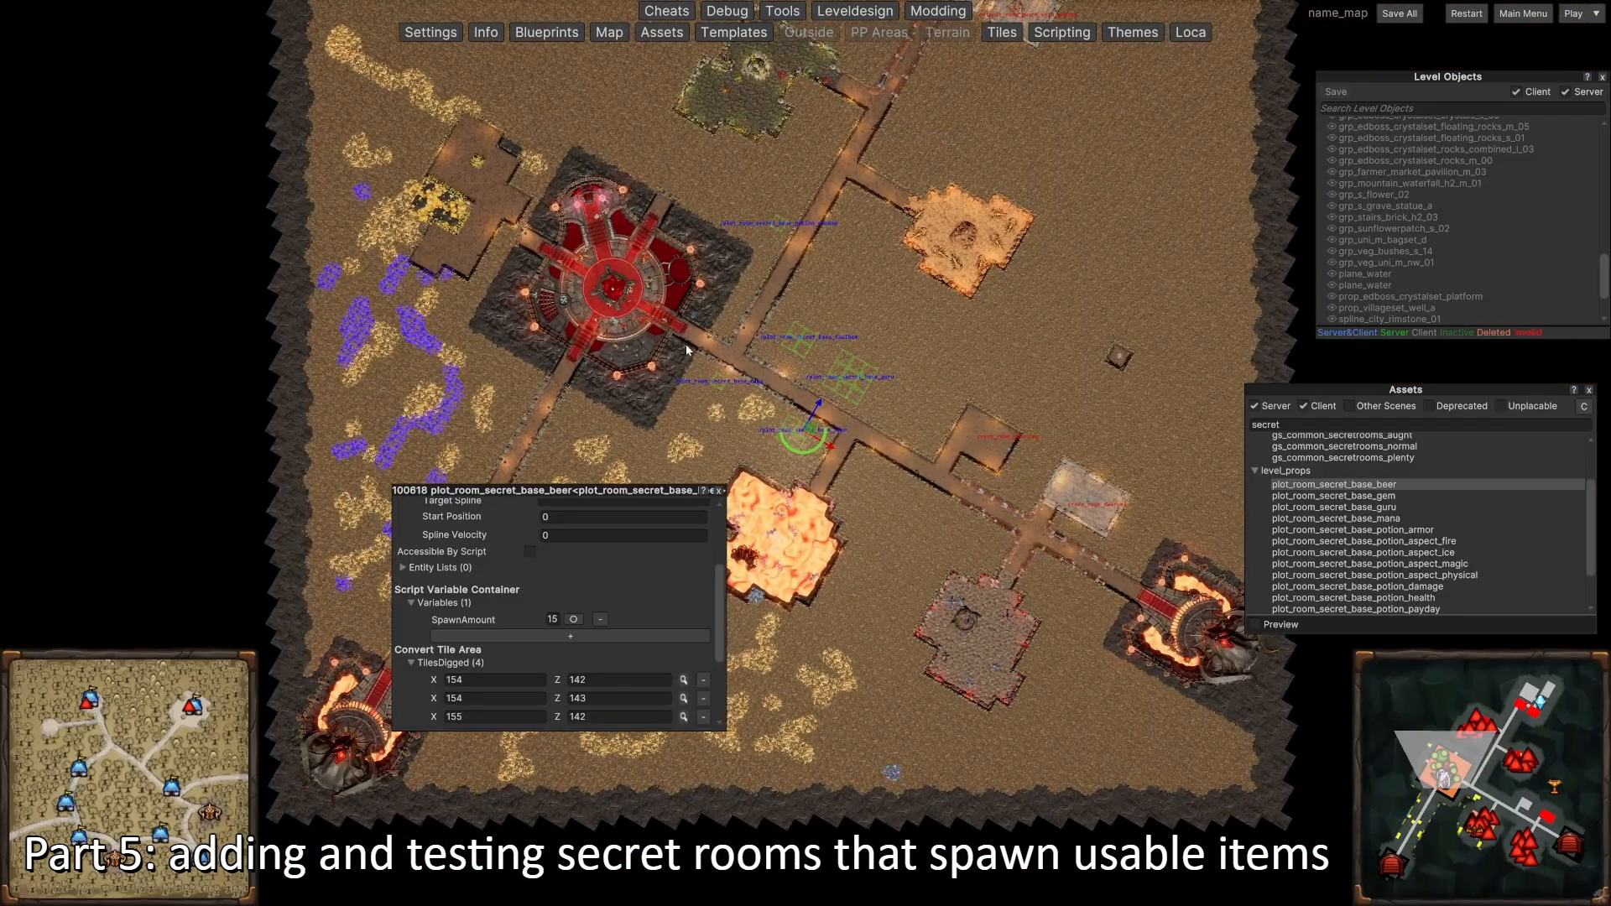
scroll(795, 420, "up", 3)
key("a")
key("w")
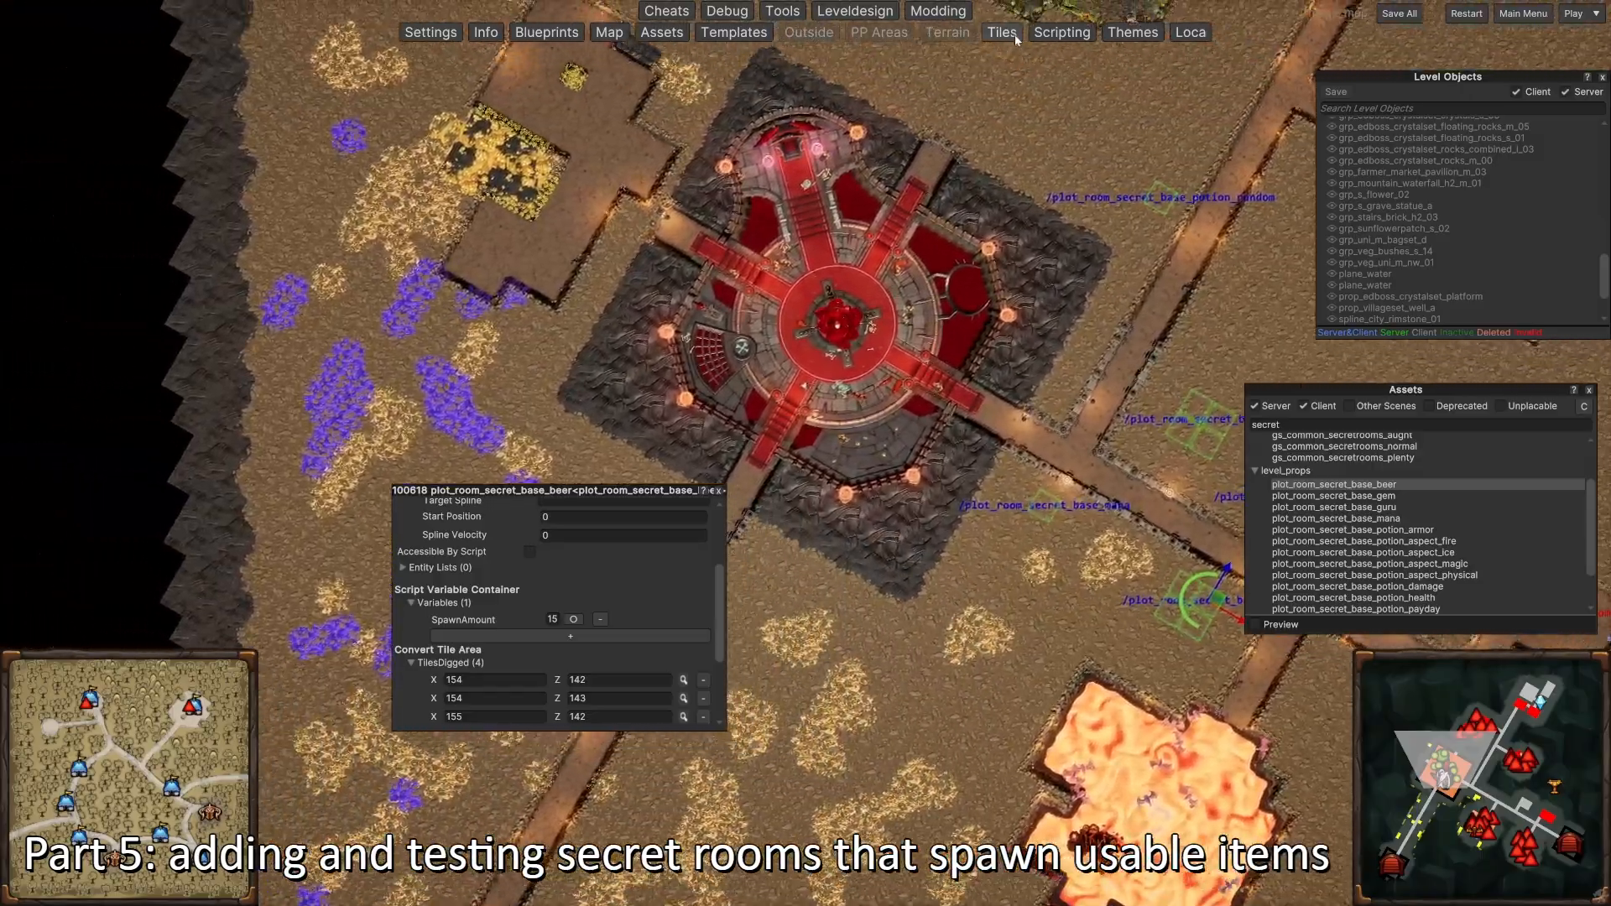
left_click(1016, 39)
scroll(872, 361, "up", 4)
left_click(1058, 825)
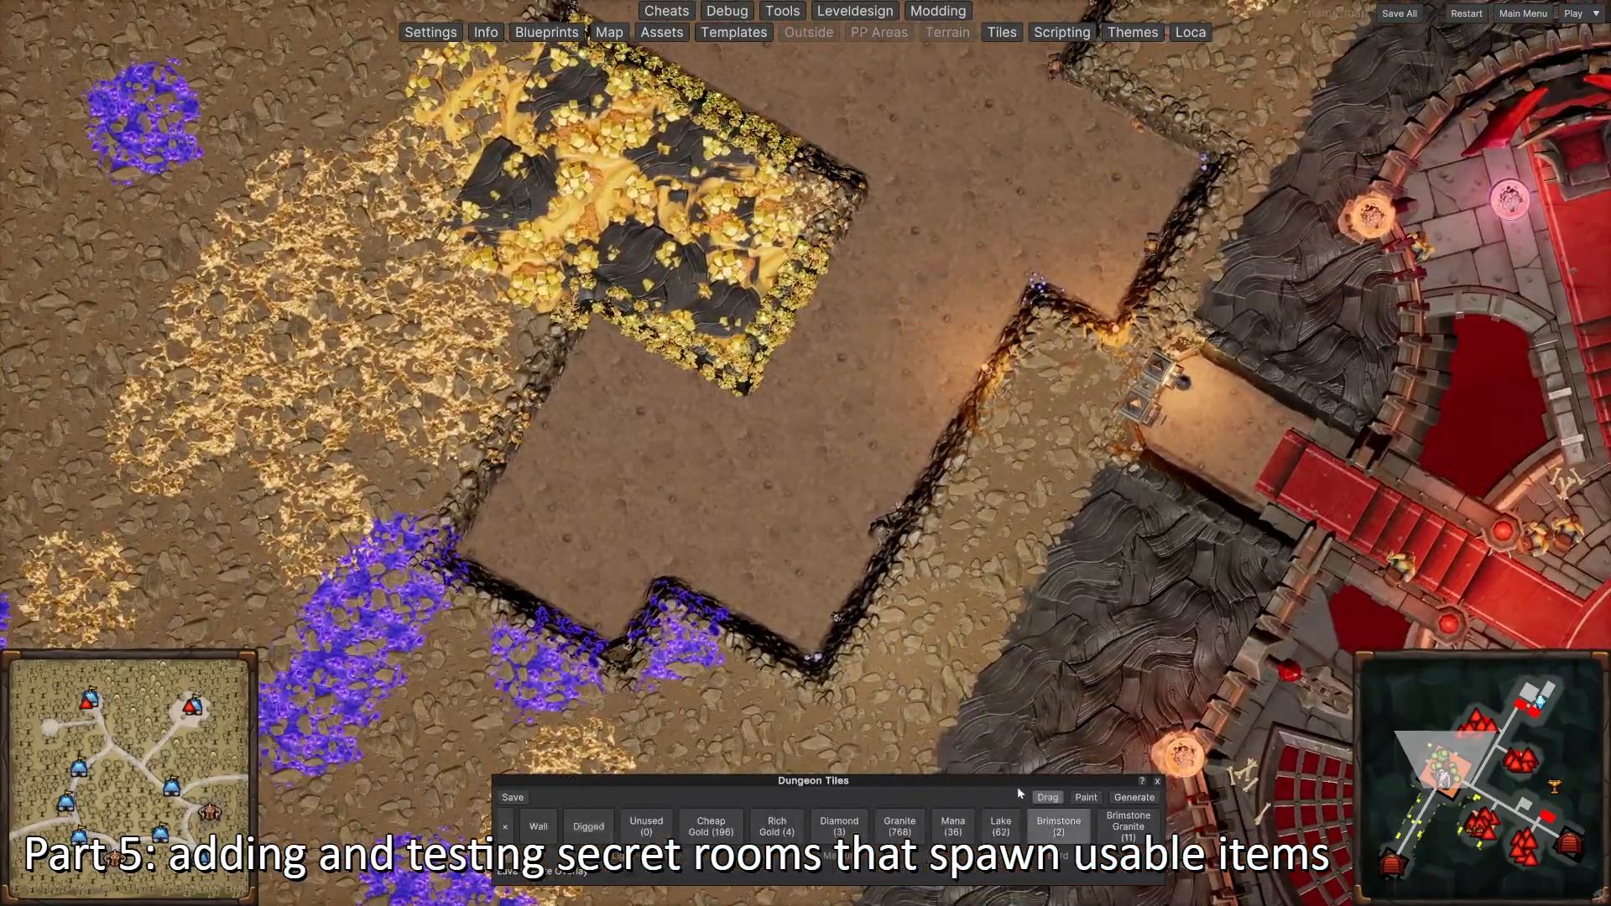
key("w")
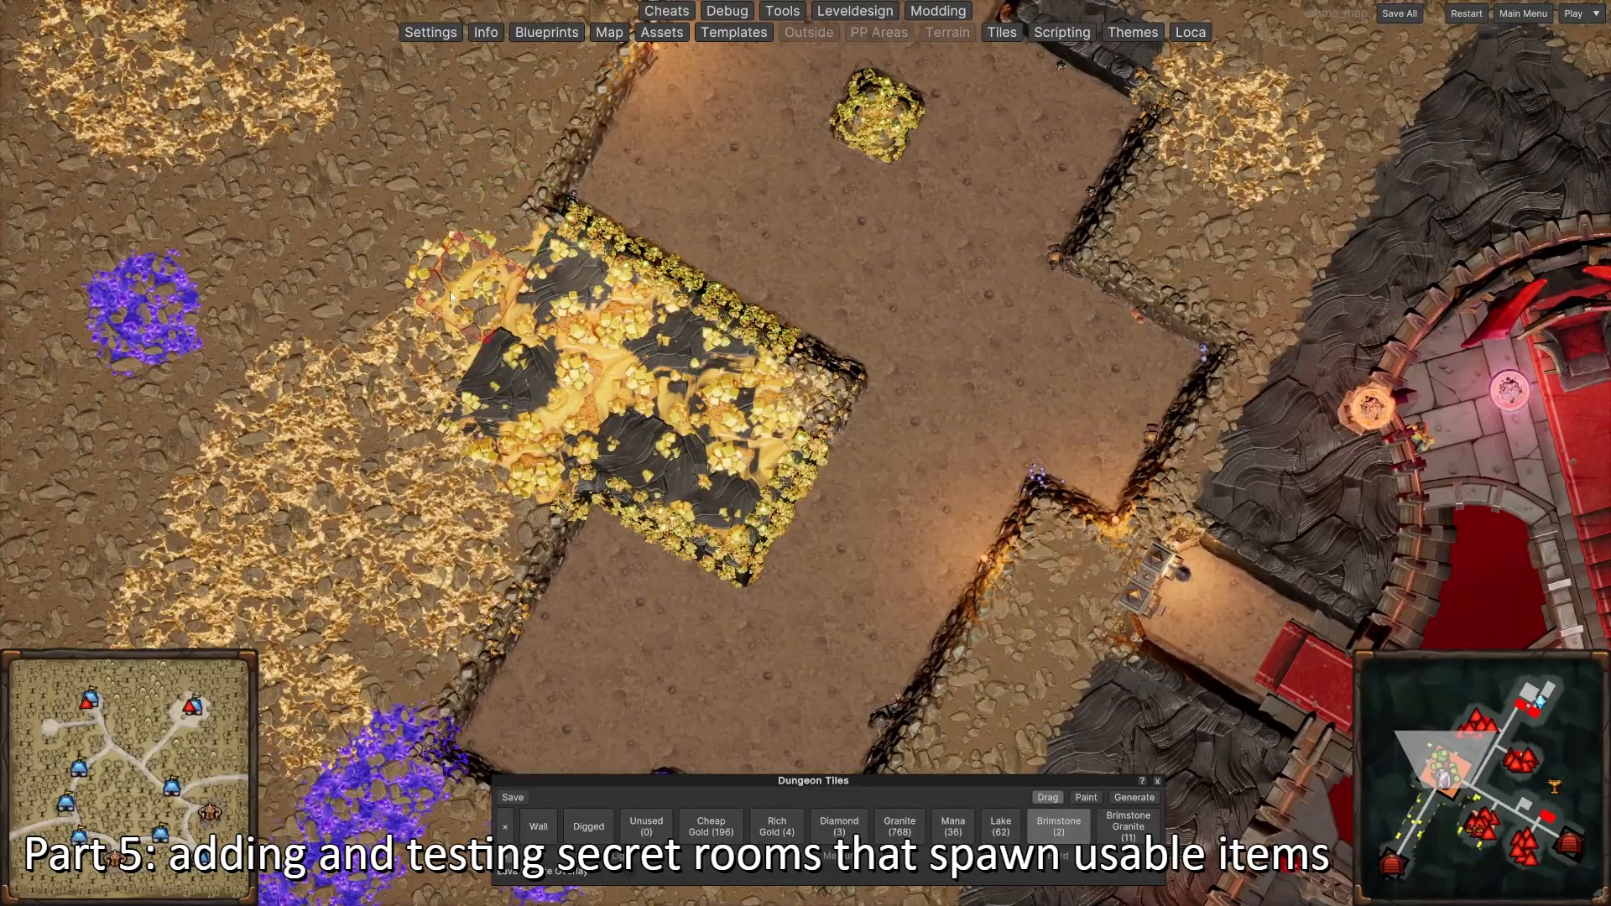
Step: Save all changes, restart the level for testing, and mark the tiles leading northwest from the dungeon core for digging
scroll(589, 304, "down", 5)
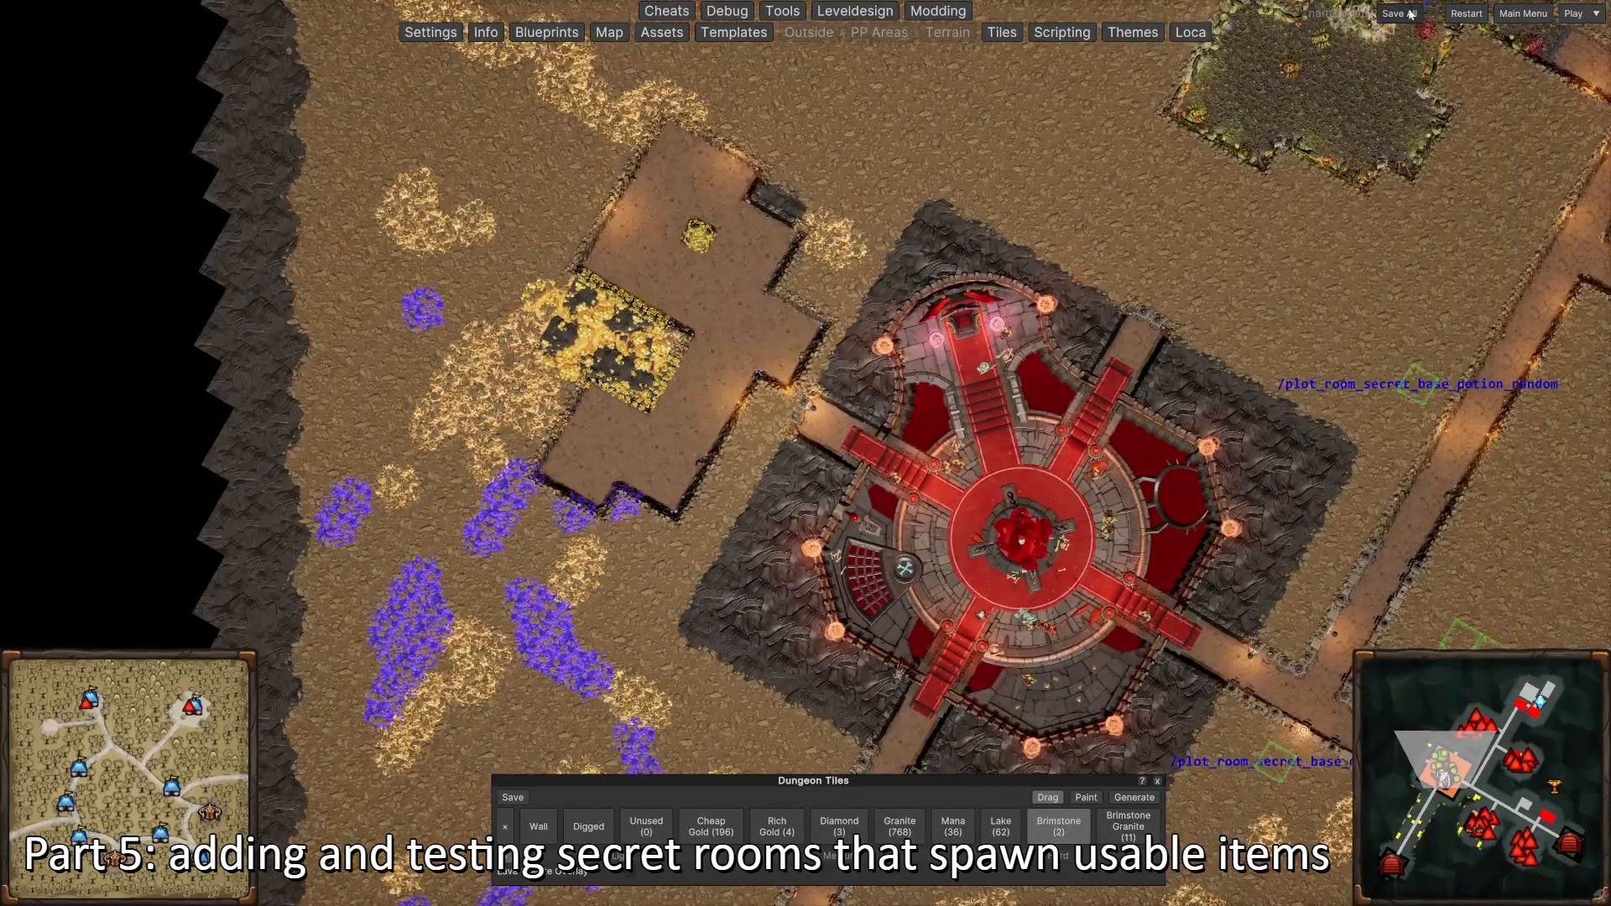
left_click(1467, 14)
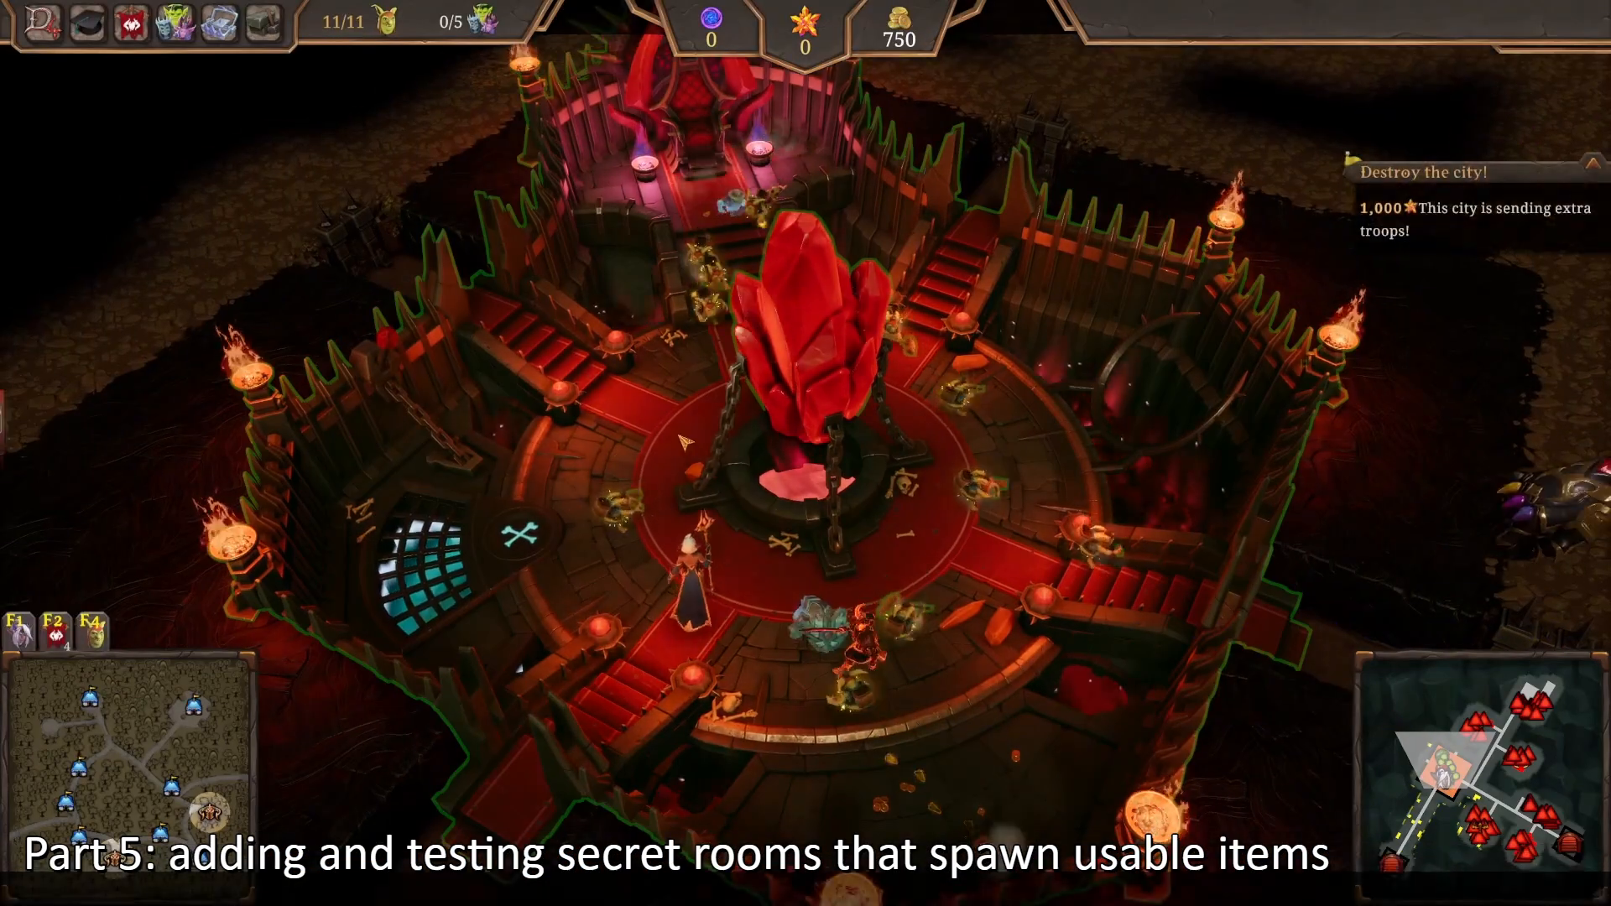
key("a")
left_click_drag(760, 262, 368, 132)
key("d")
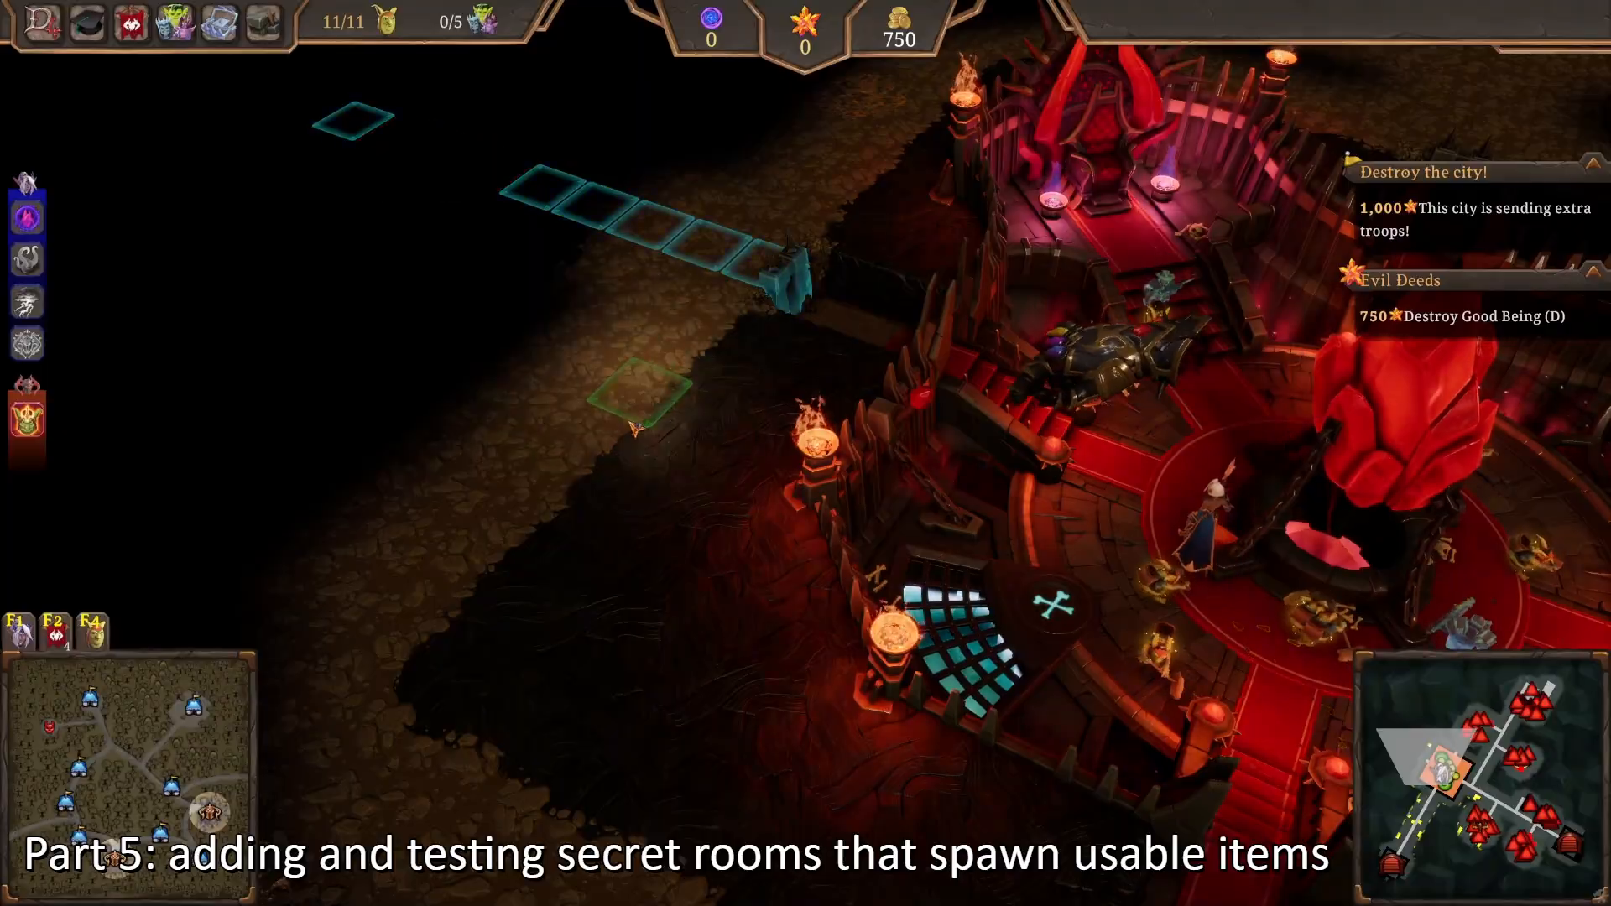
key("d")
key("s")
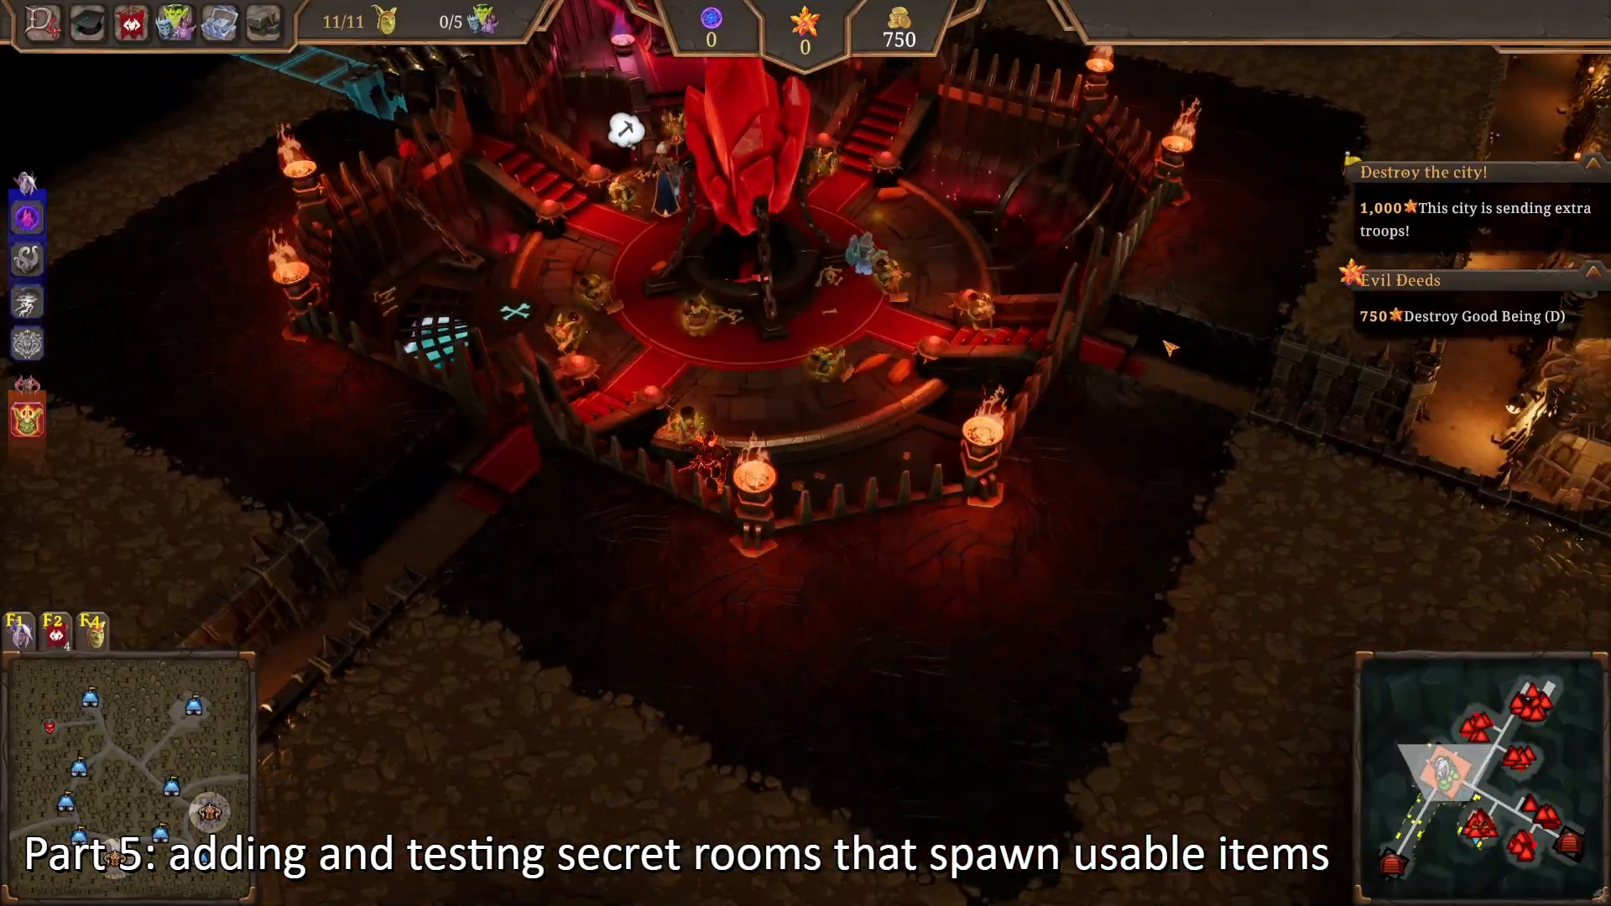
Step: Mark the large block of rock tiles southeast of the dungeon core, on the near side of the corridor, for digging
key("w")
key("a")
key("d")
key("s")
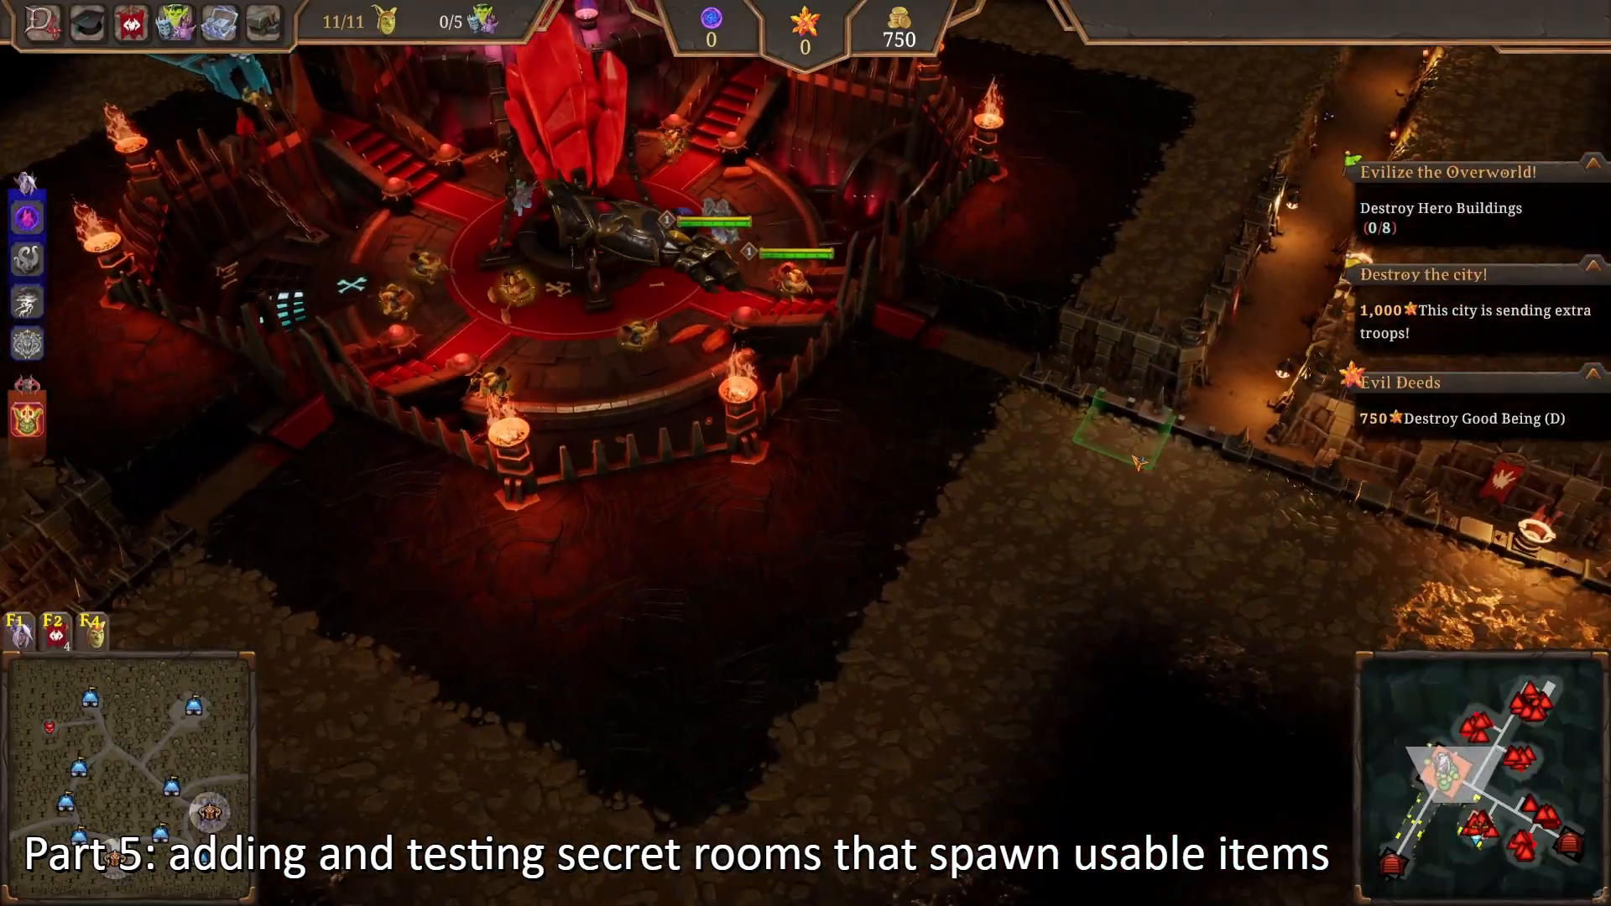
key("d")
key("s")
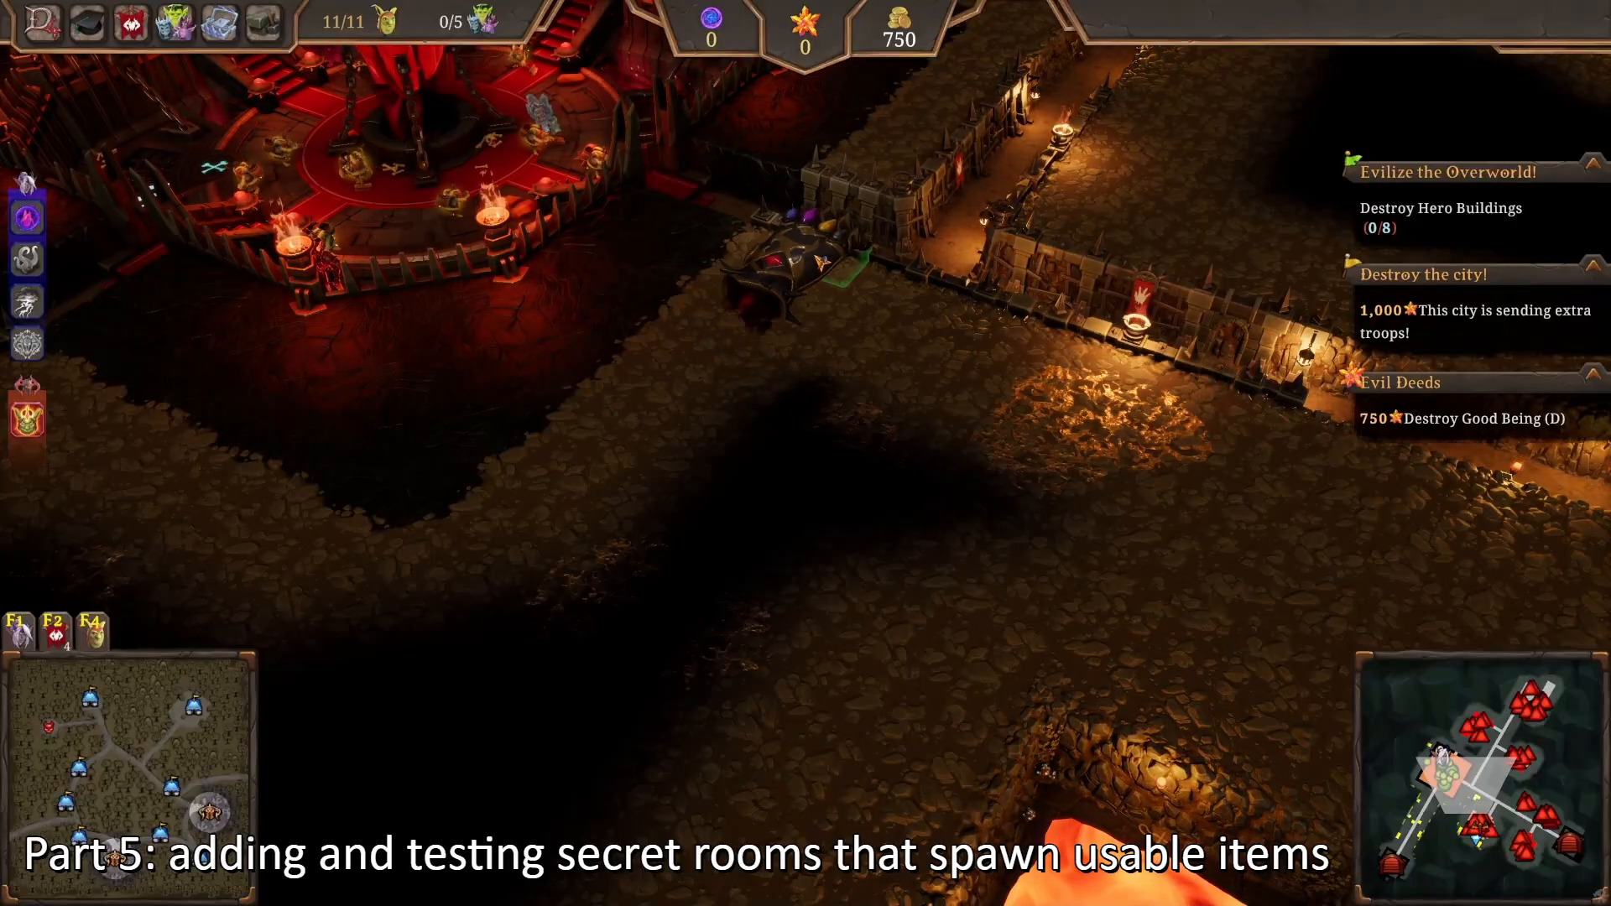
left_click_drag(841, 614, 872, 718)
Step: Mark an entrance tile and the large block of rock tiles across the corridor for digging
key("d")
key("w")
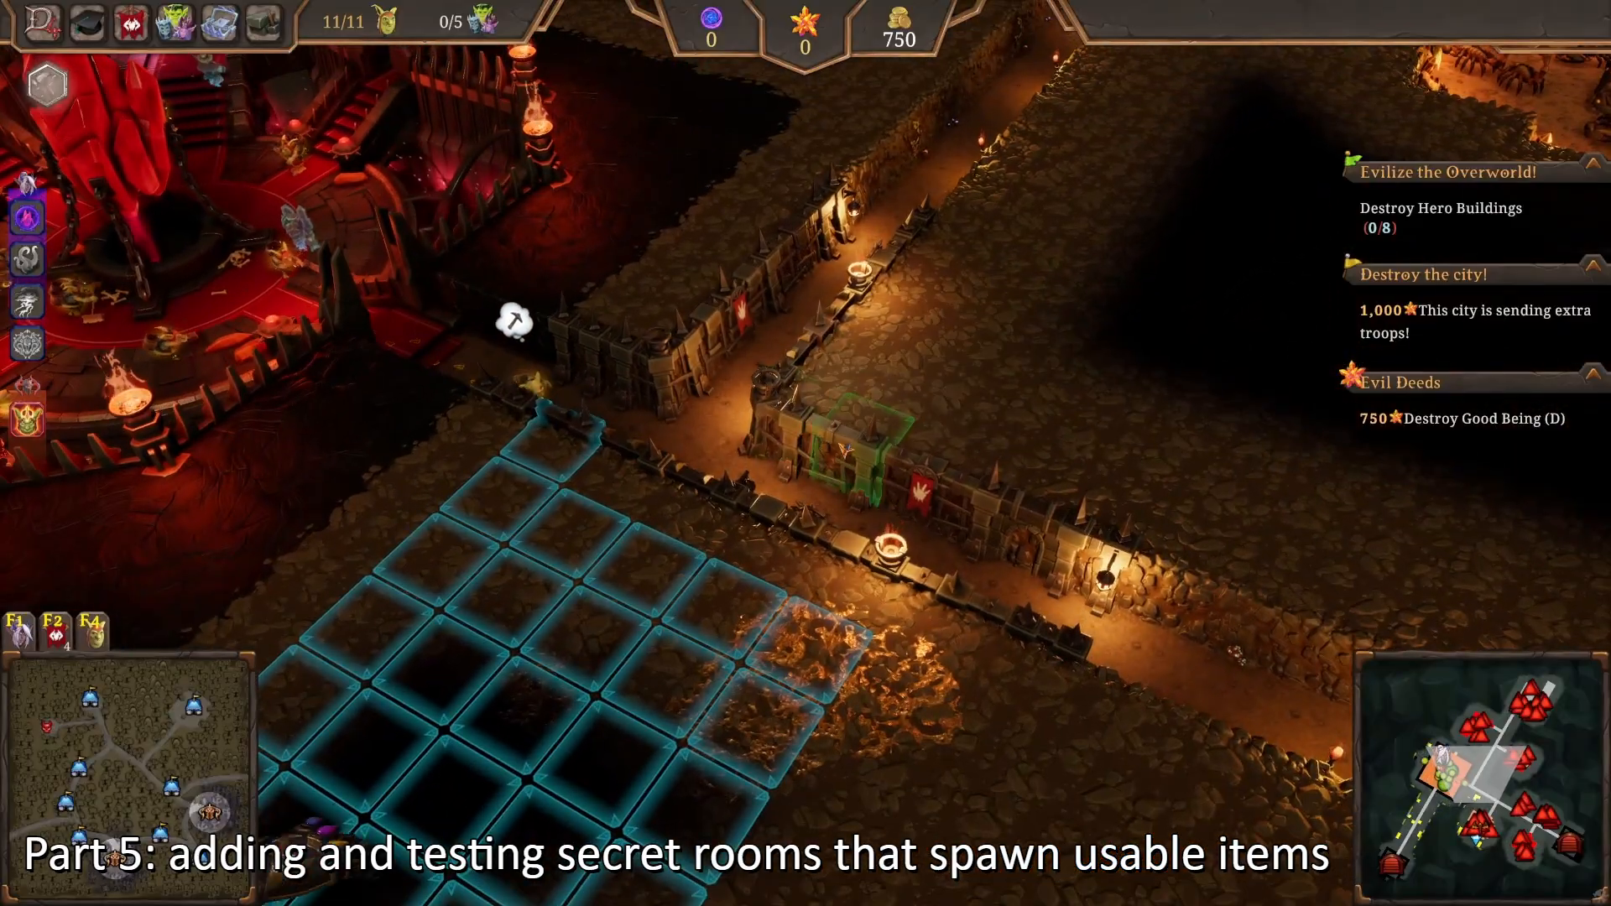
left_click(868, 418)
left_click_drag(917, 386, 1326, 436)
Step: Mark the strip of rock tiles between the dungeon core room and the corridor for digging, including the block at its far end
key("d")
key("a")
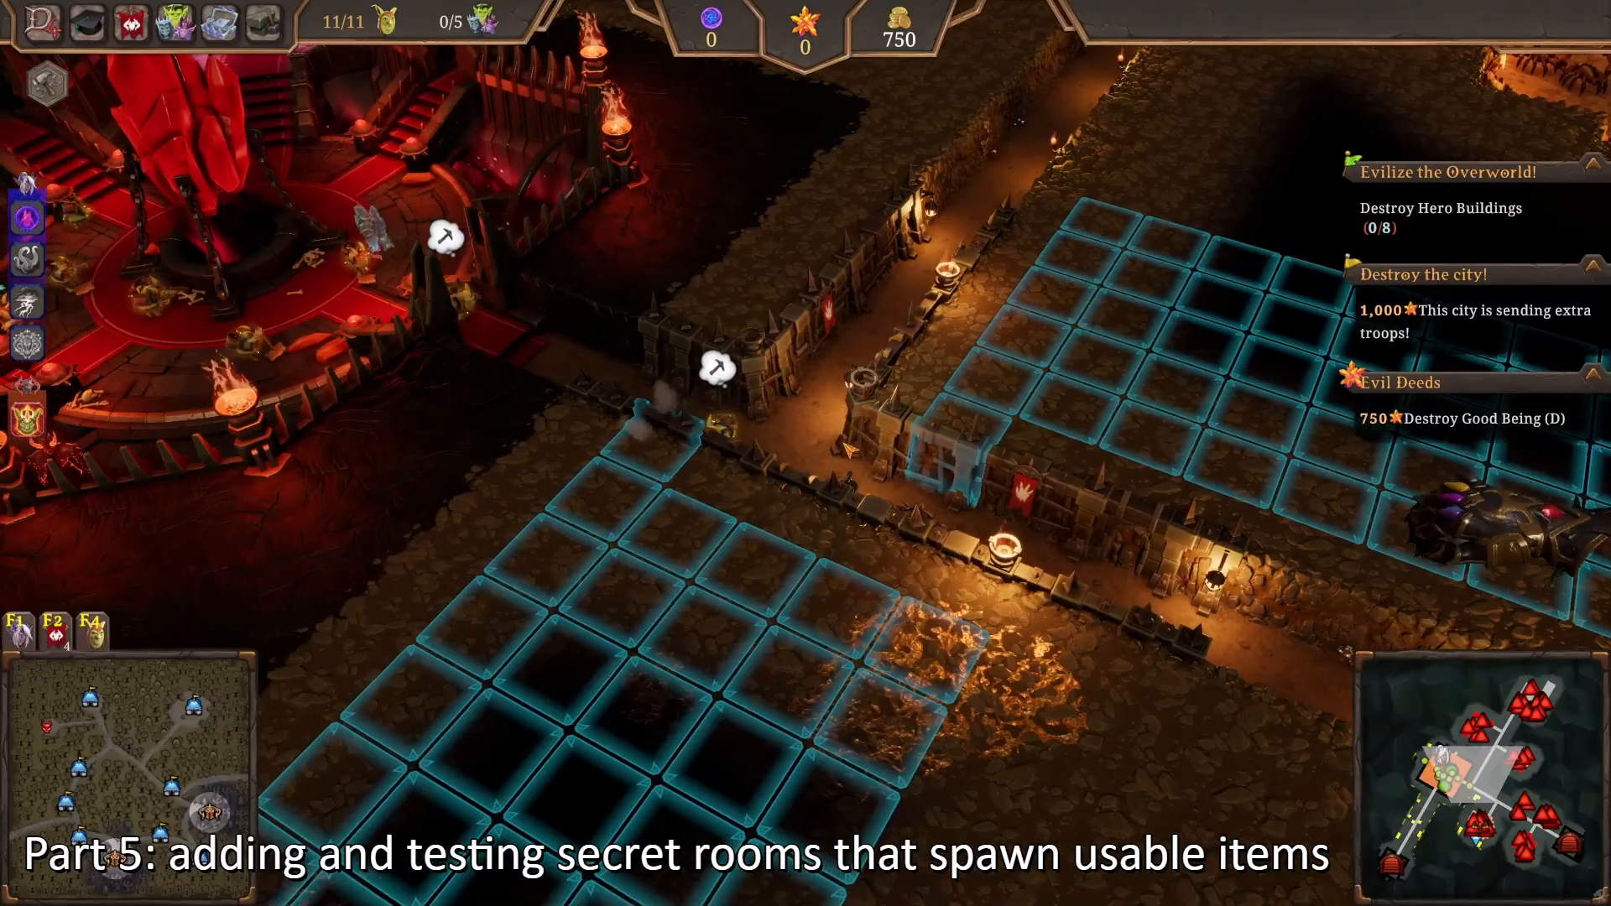
key("s")
key("a")
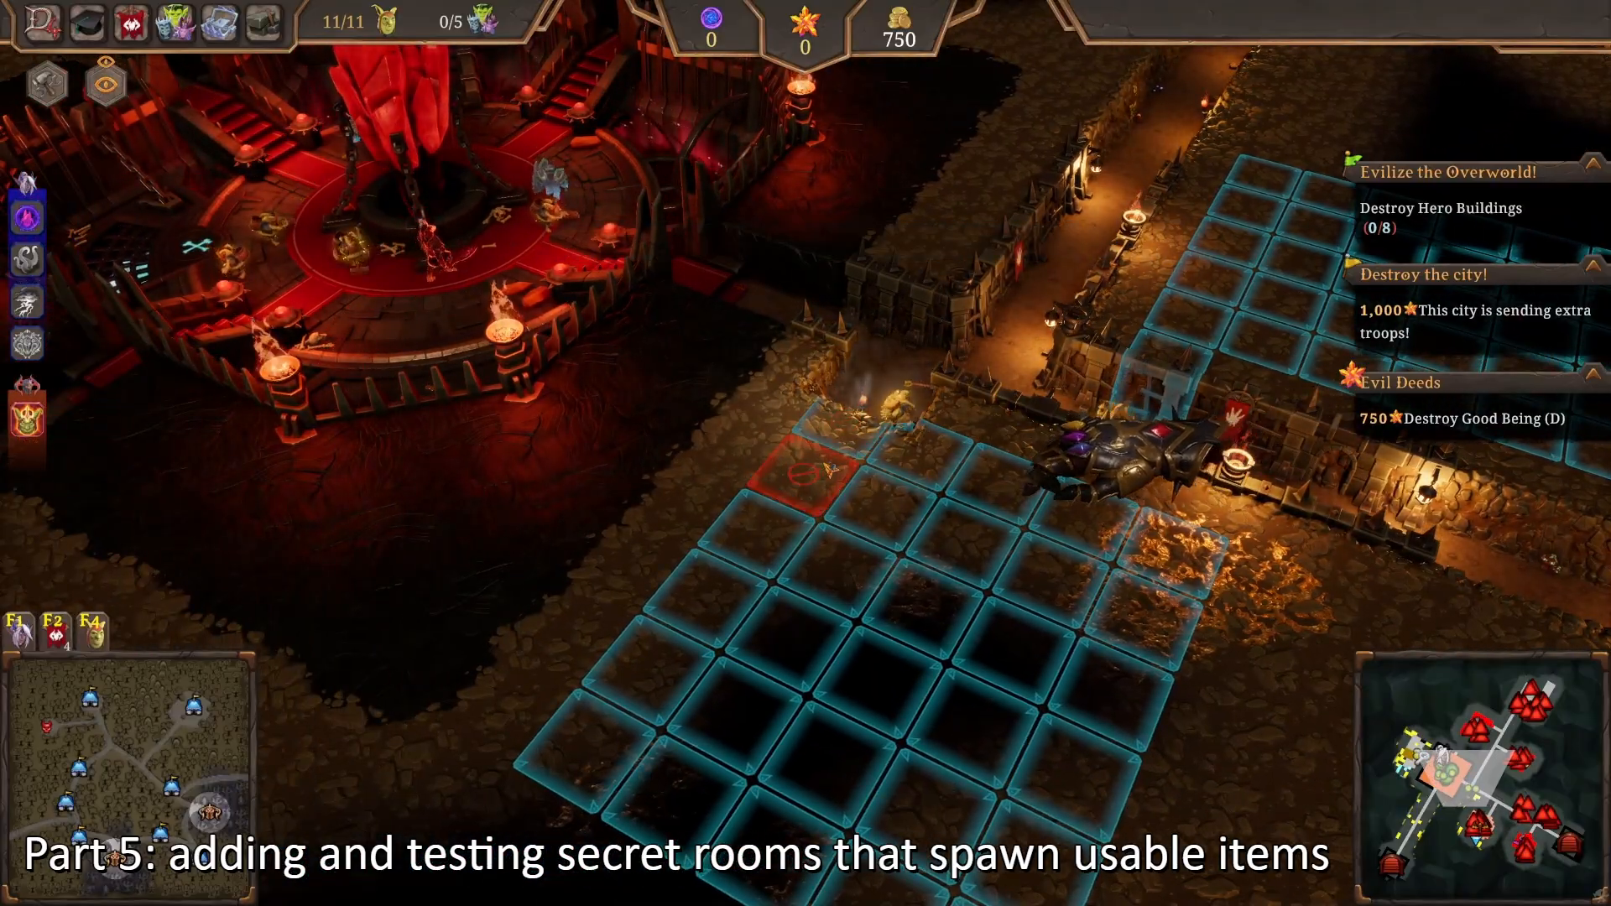
key("w")
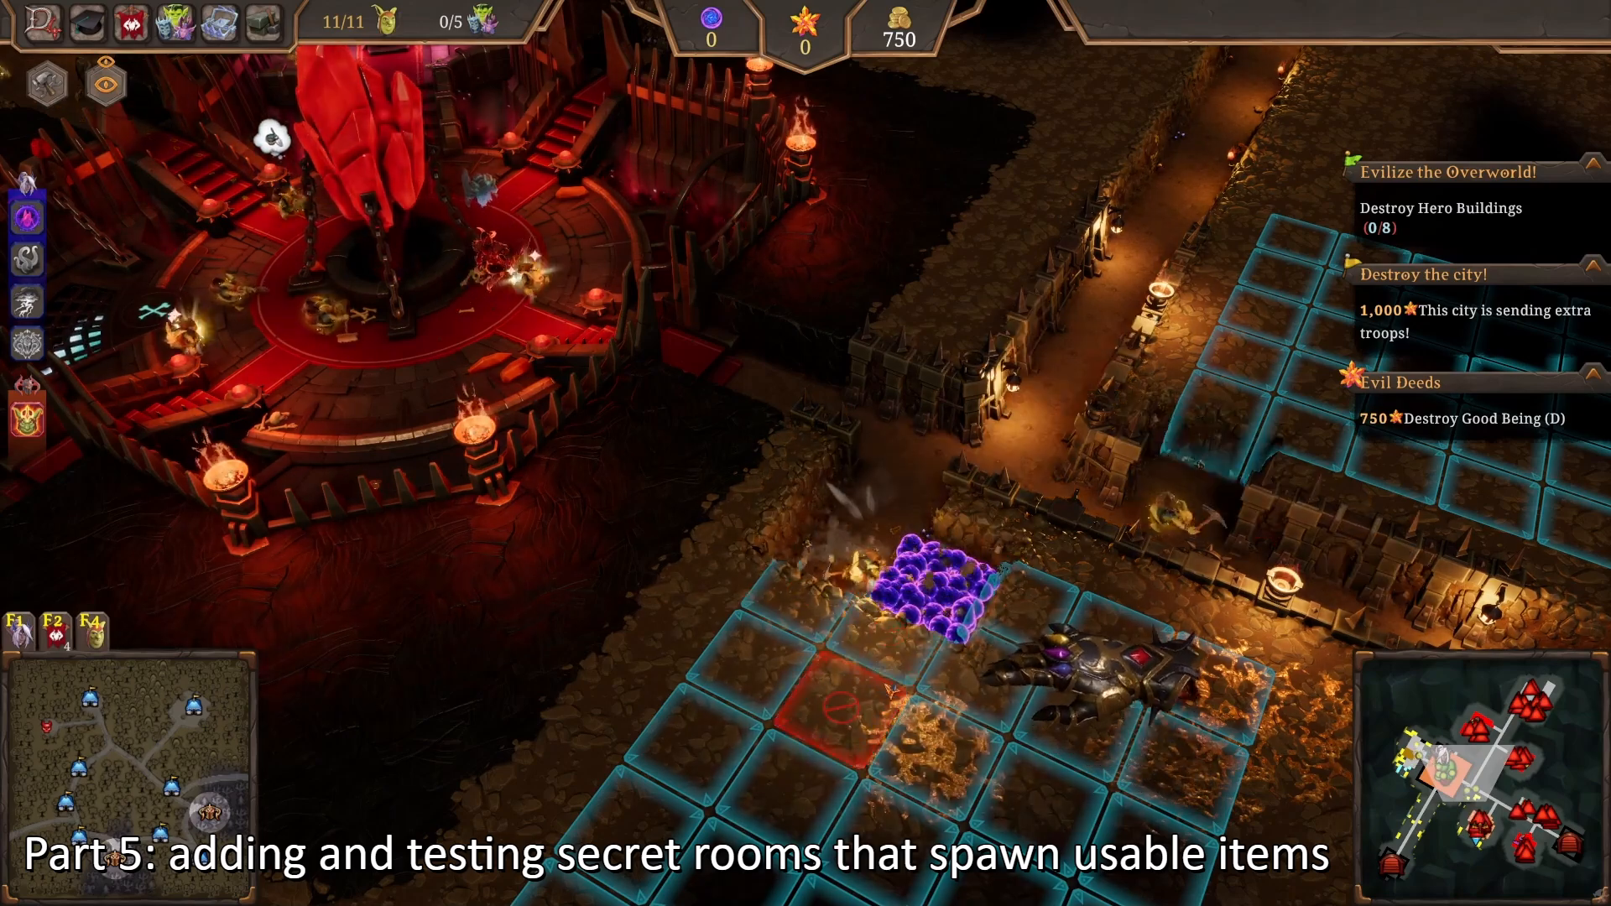
key("d")
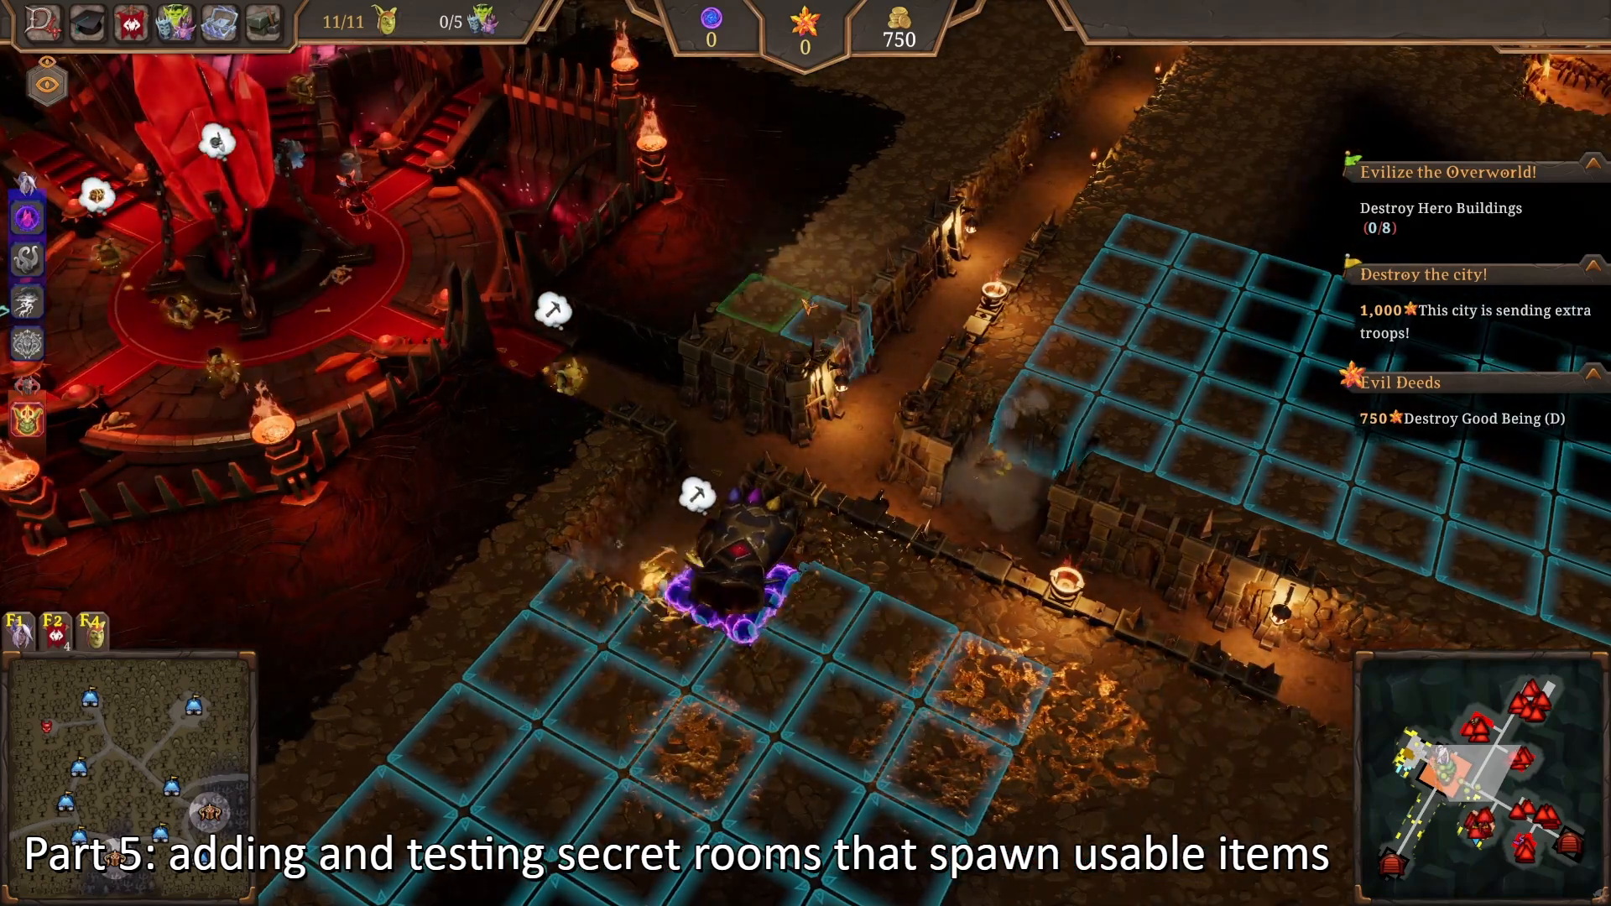
key("w")
left_click_drag(978, 116, 868, 180)
key("s")
key("d")
key("w")
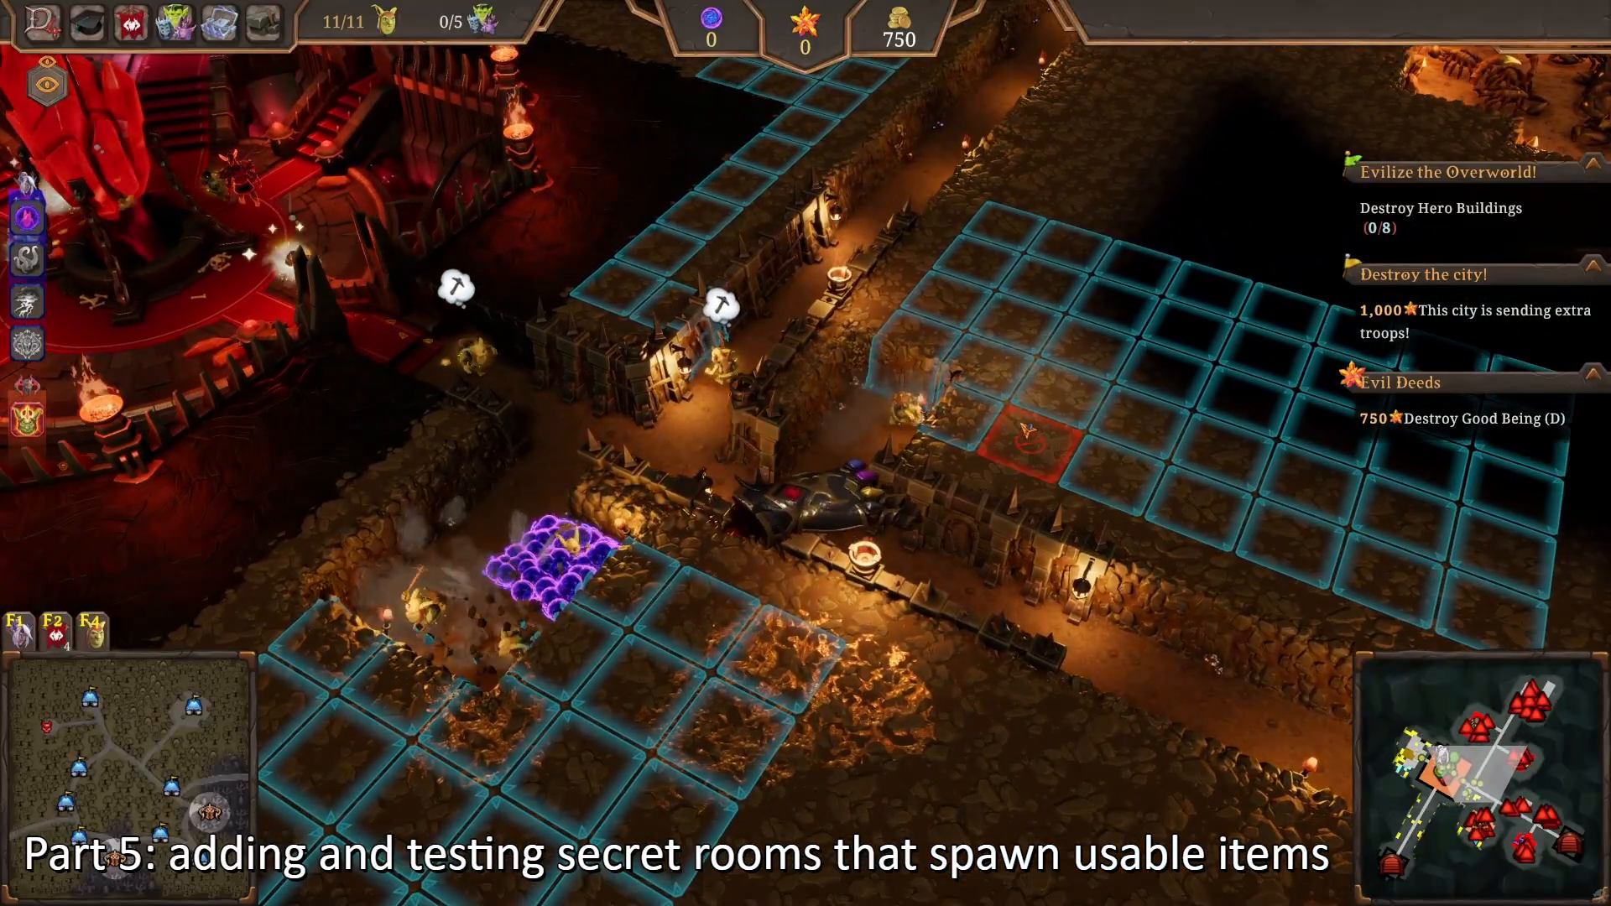
Step: Watch the workers dig out the marked blocks on both sides of the corridor to check the secret rooms
key("a")
key("d")
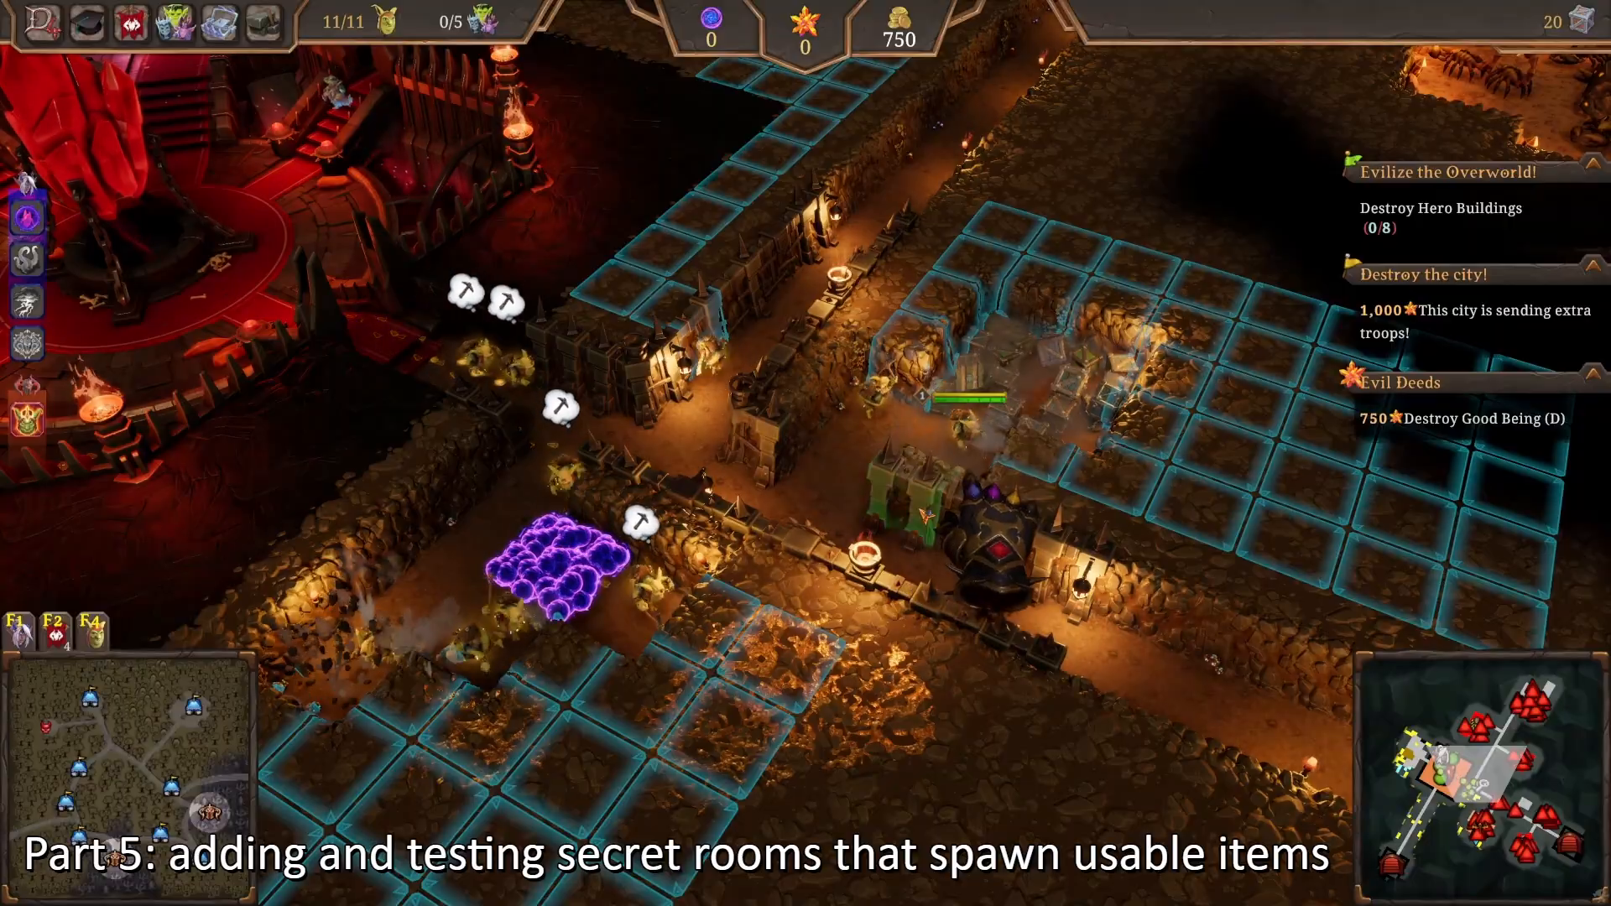
key("s")
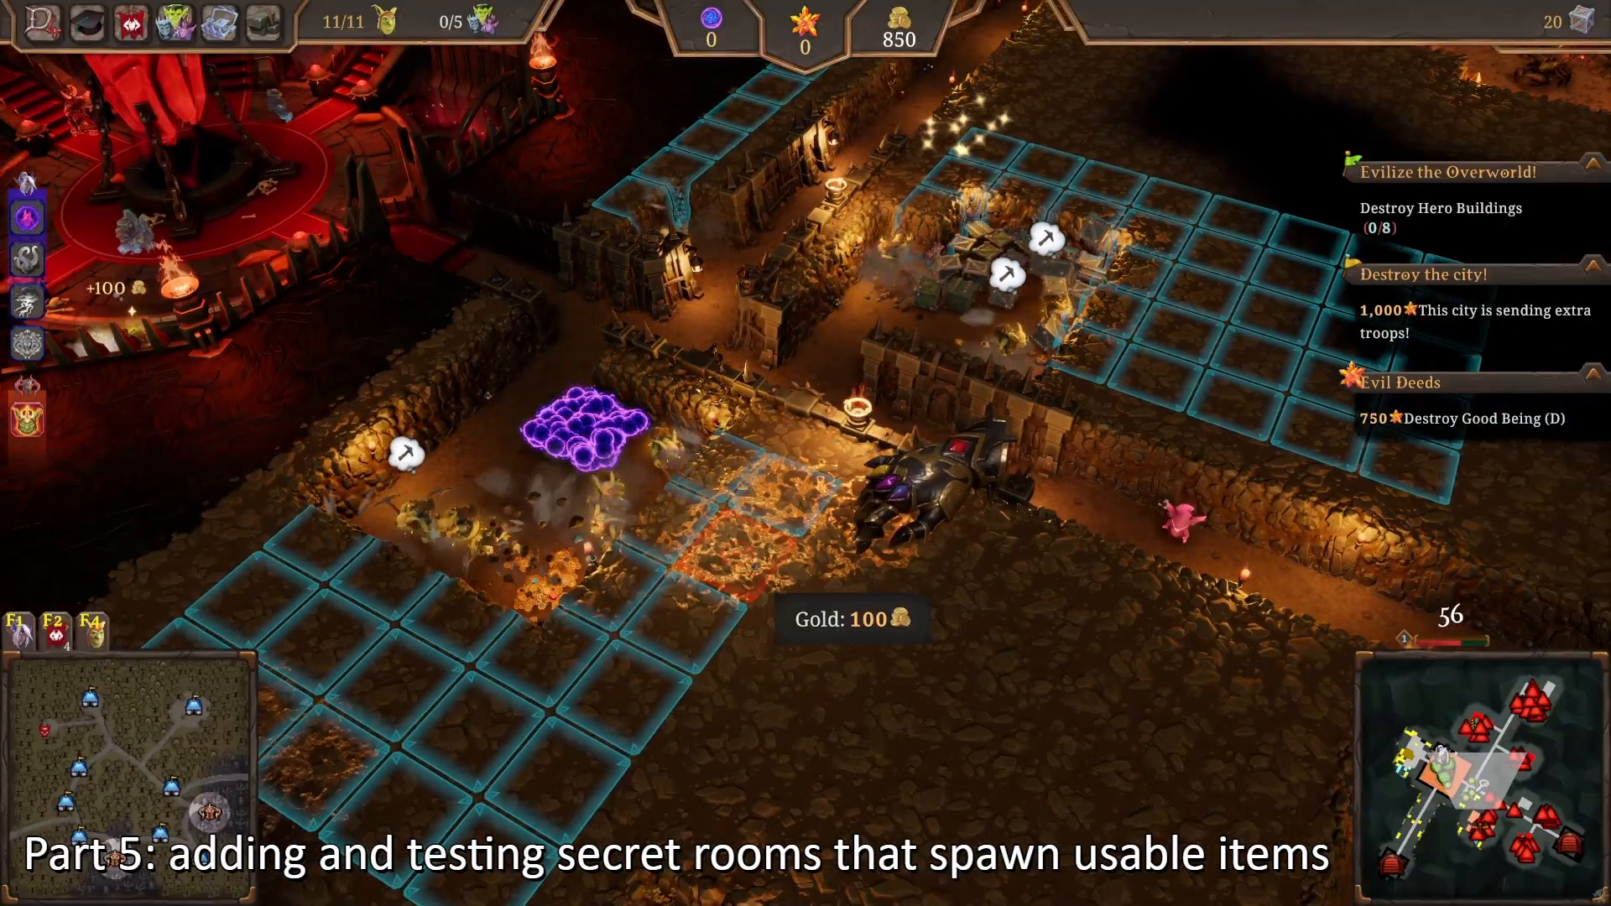
key("d")
key("a")
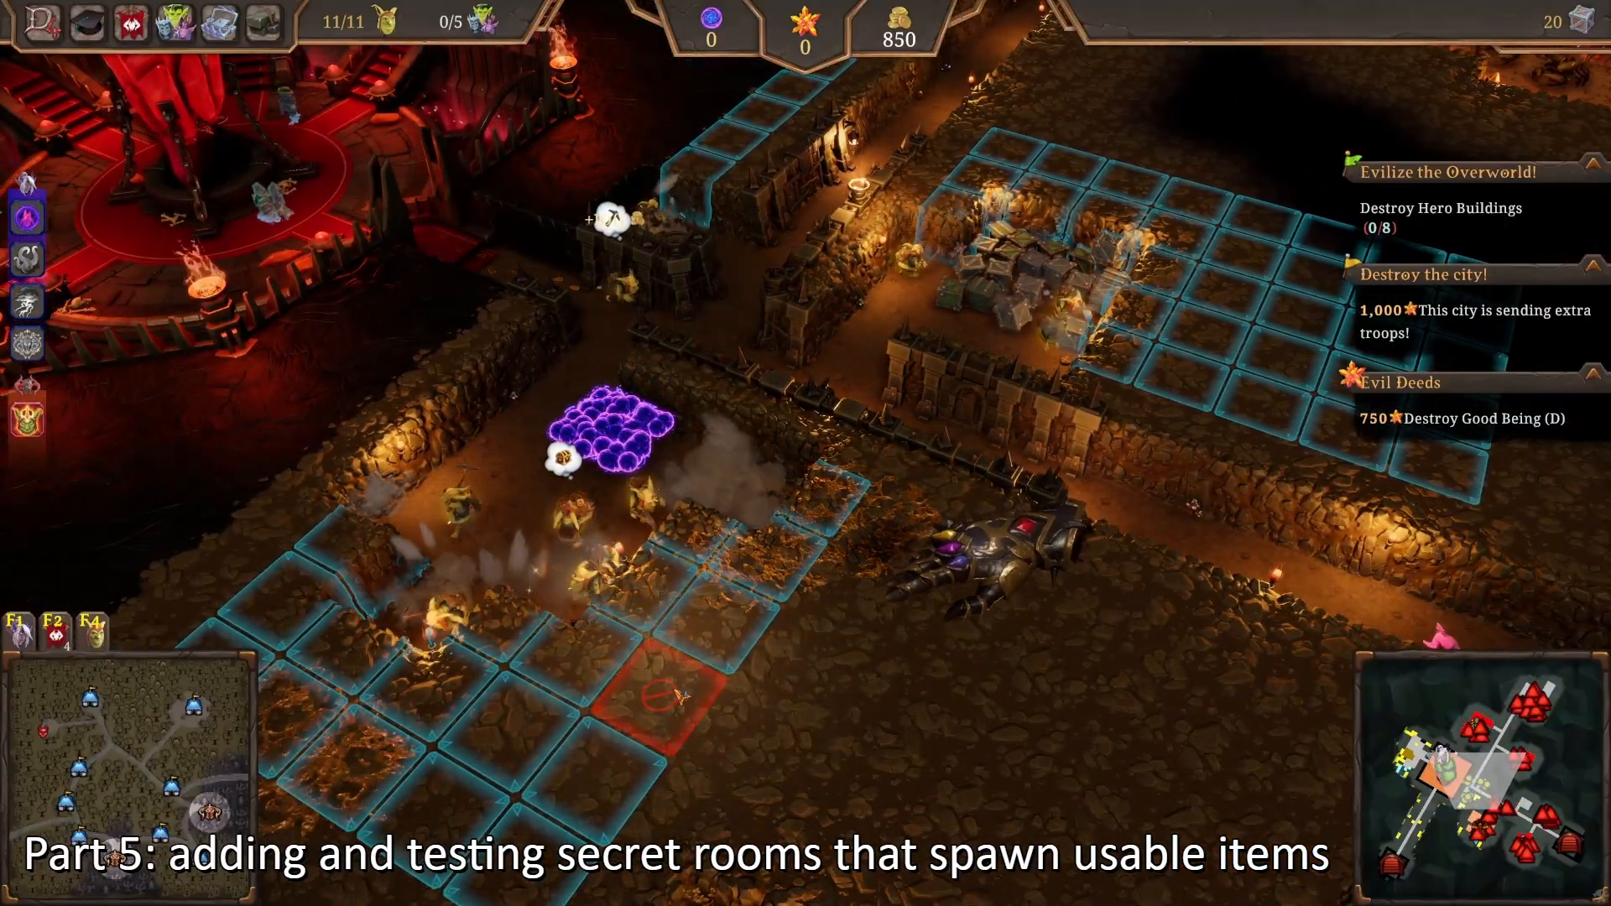
key("w")
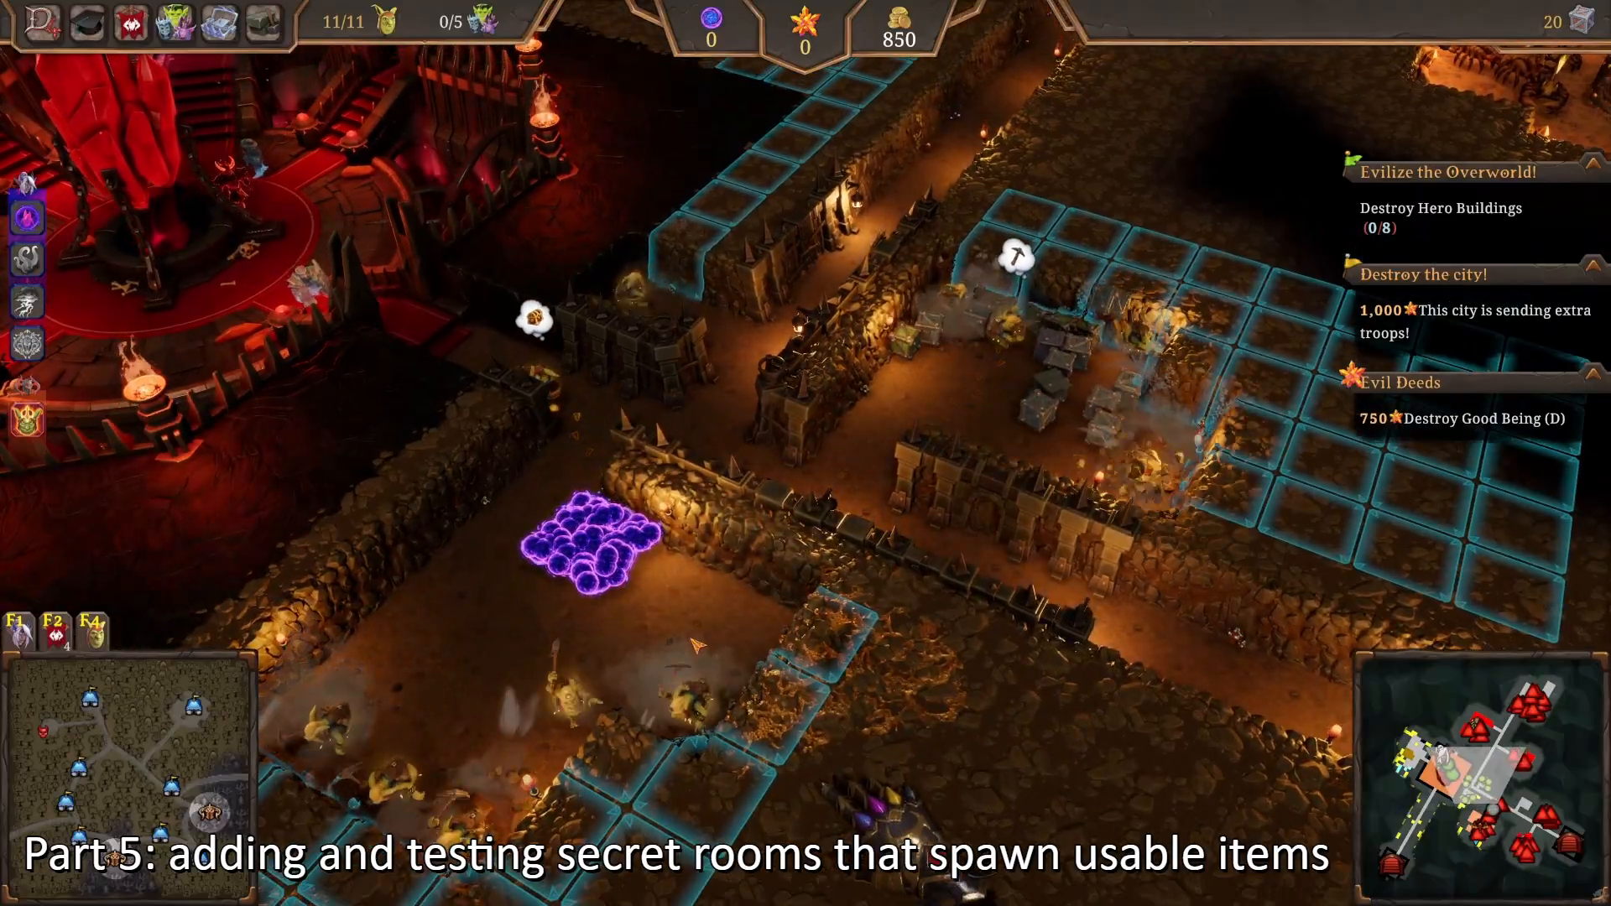
key("d")
key("a")
key("s")
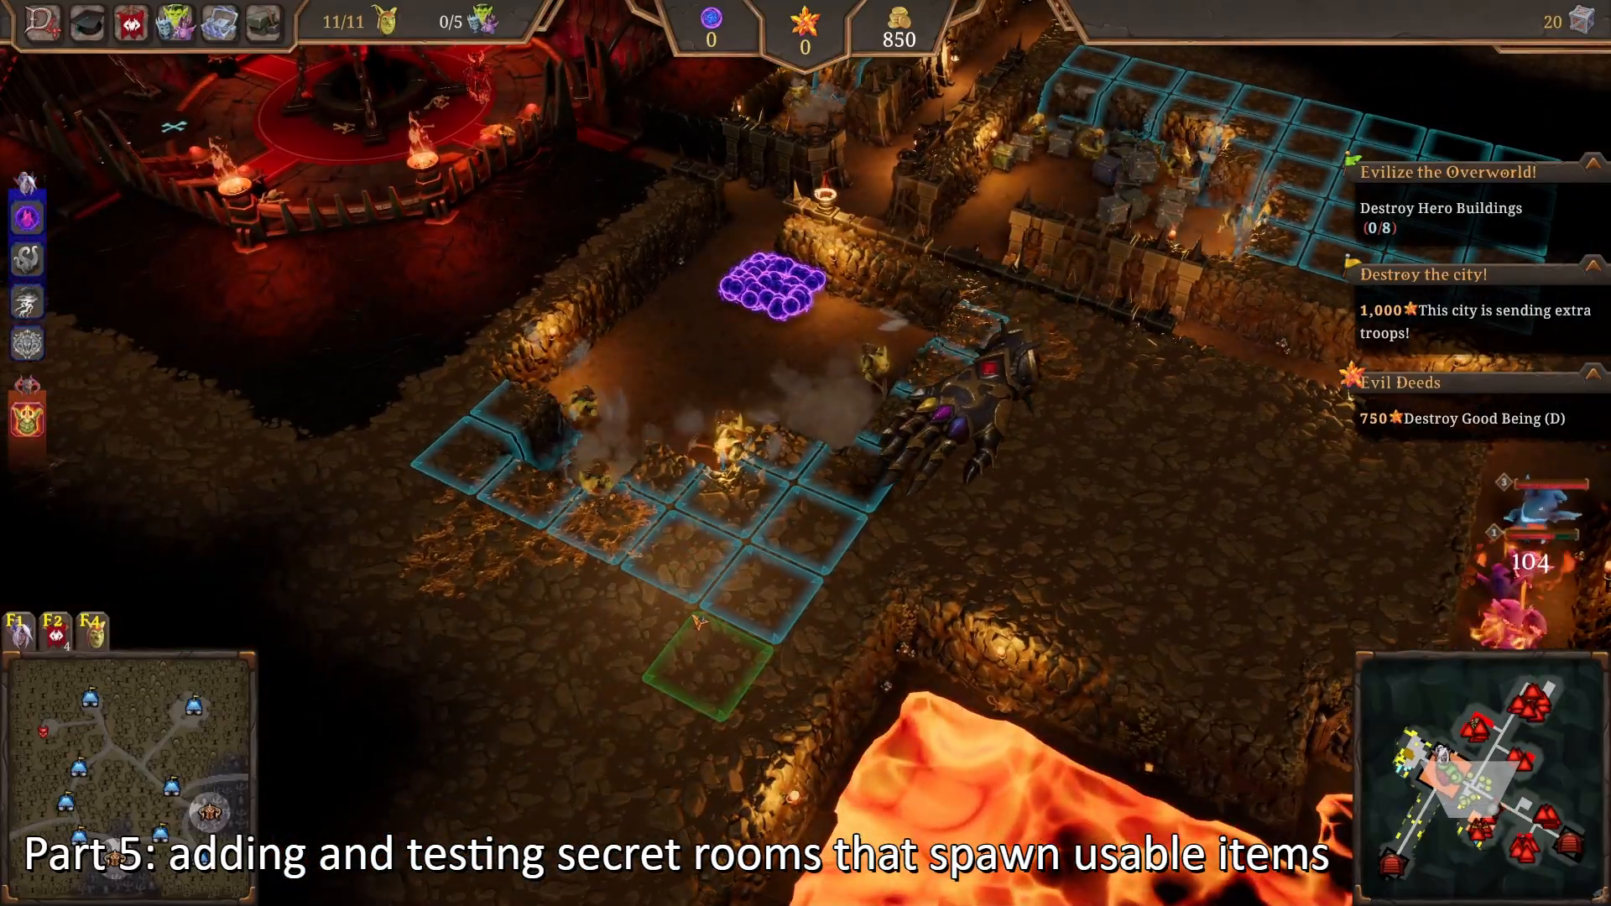
Step: Inspect the items spawned in the secret rooms across the corridor, including the Gobblers
key("w")
key("a")
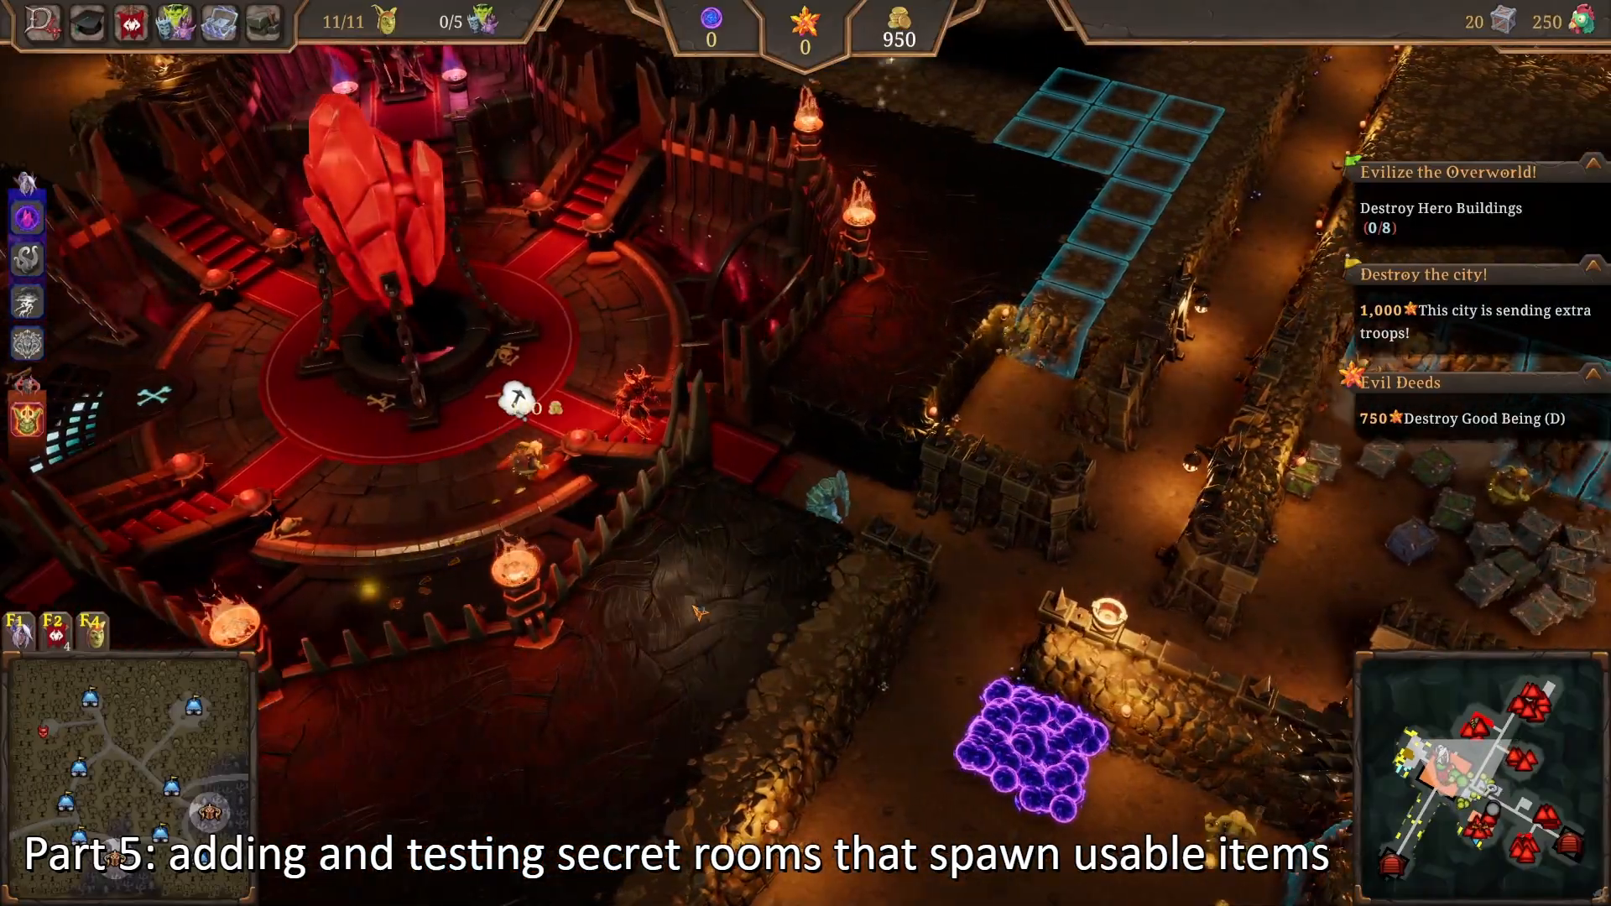
key("d")
key("s")
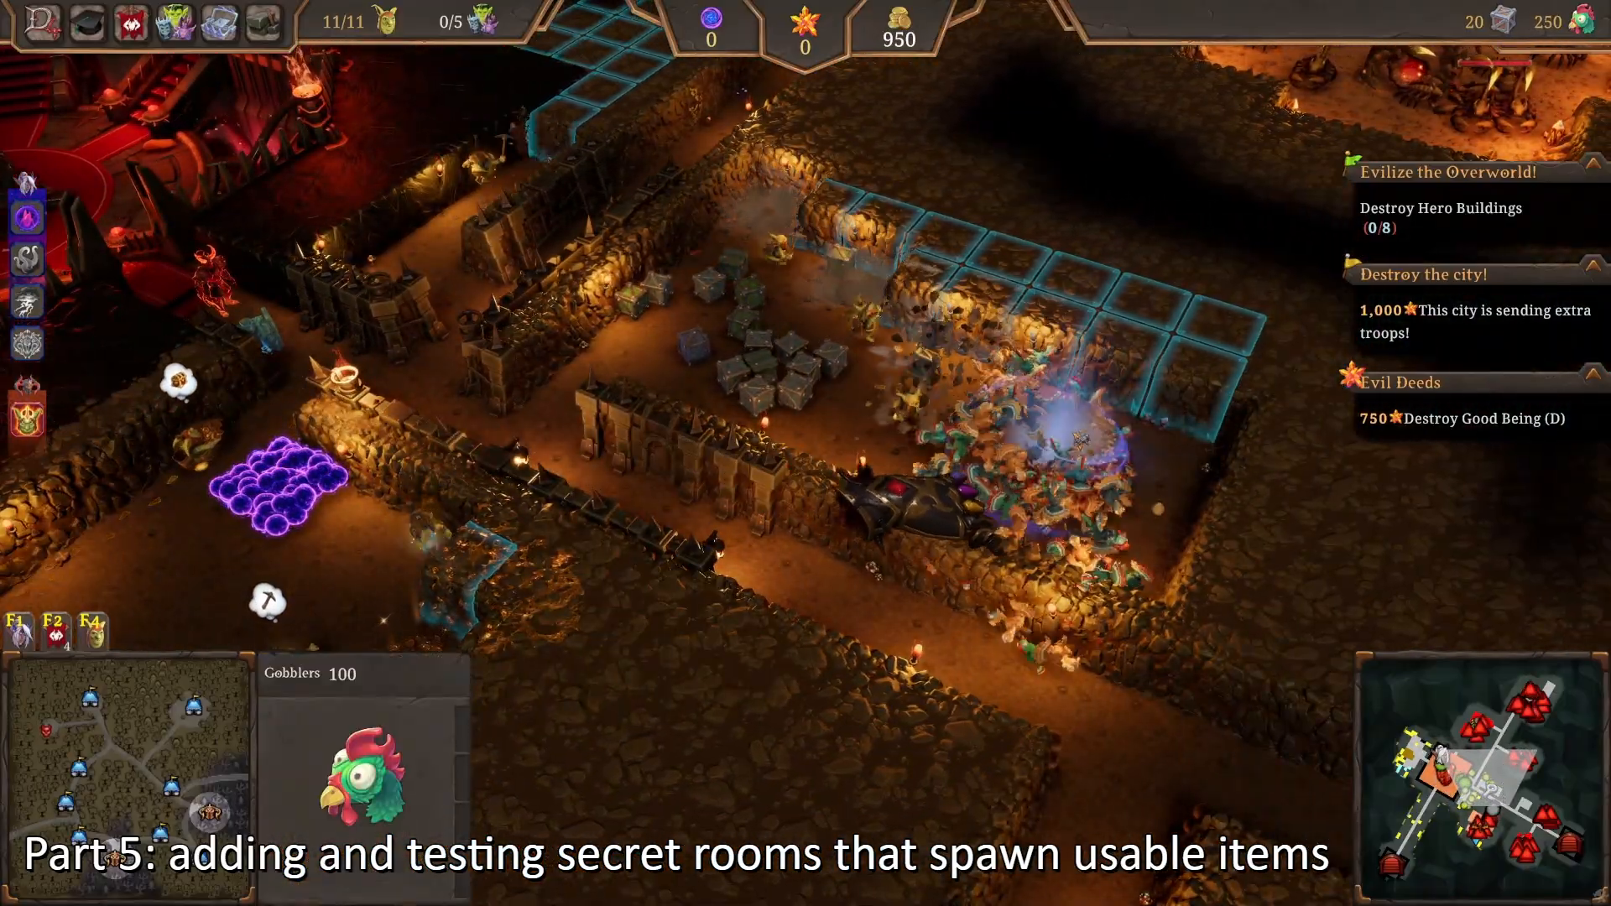
key("w")
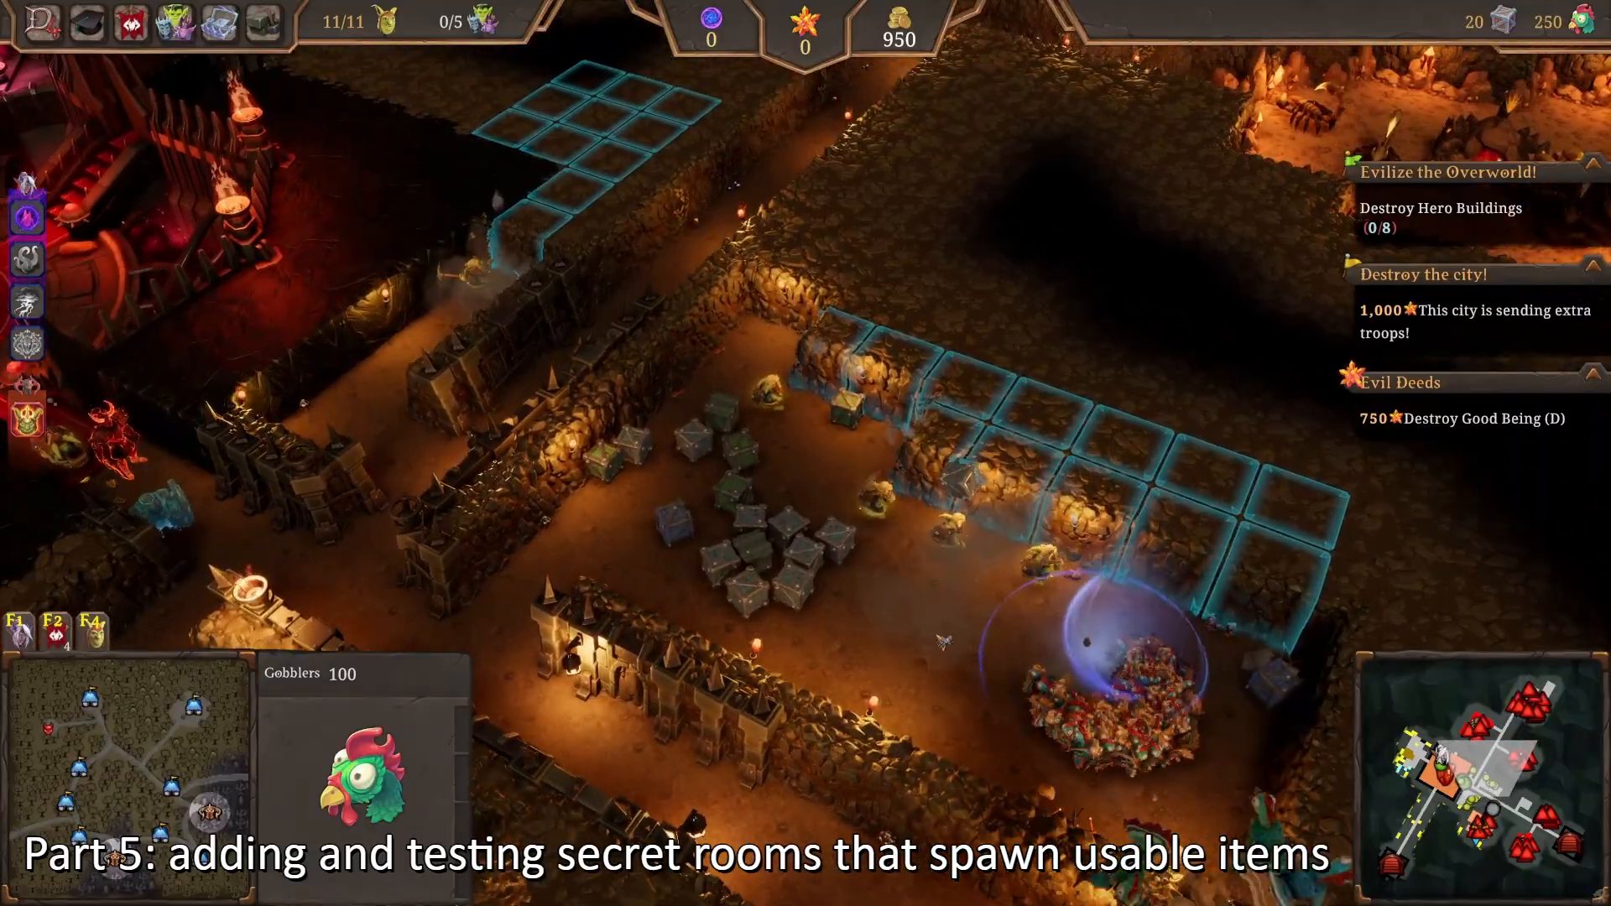
key("a")
key("s")
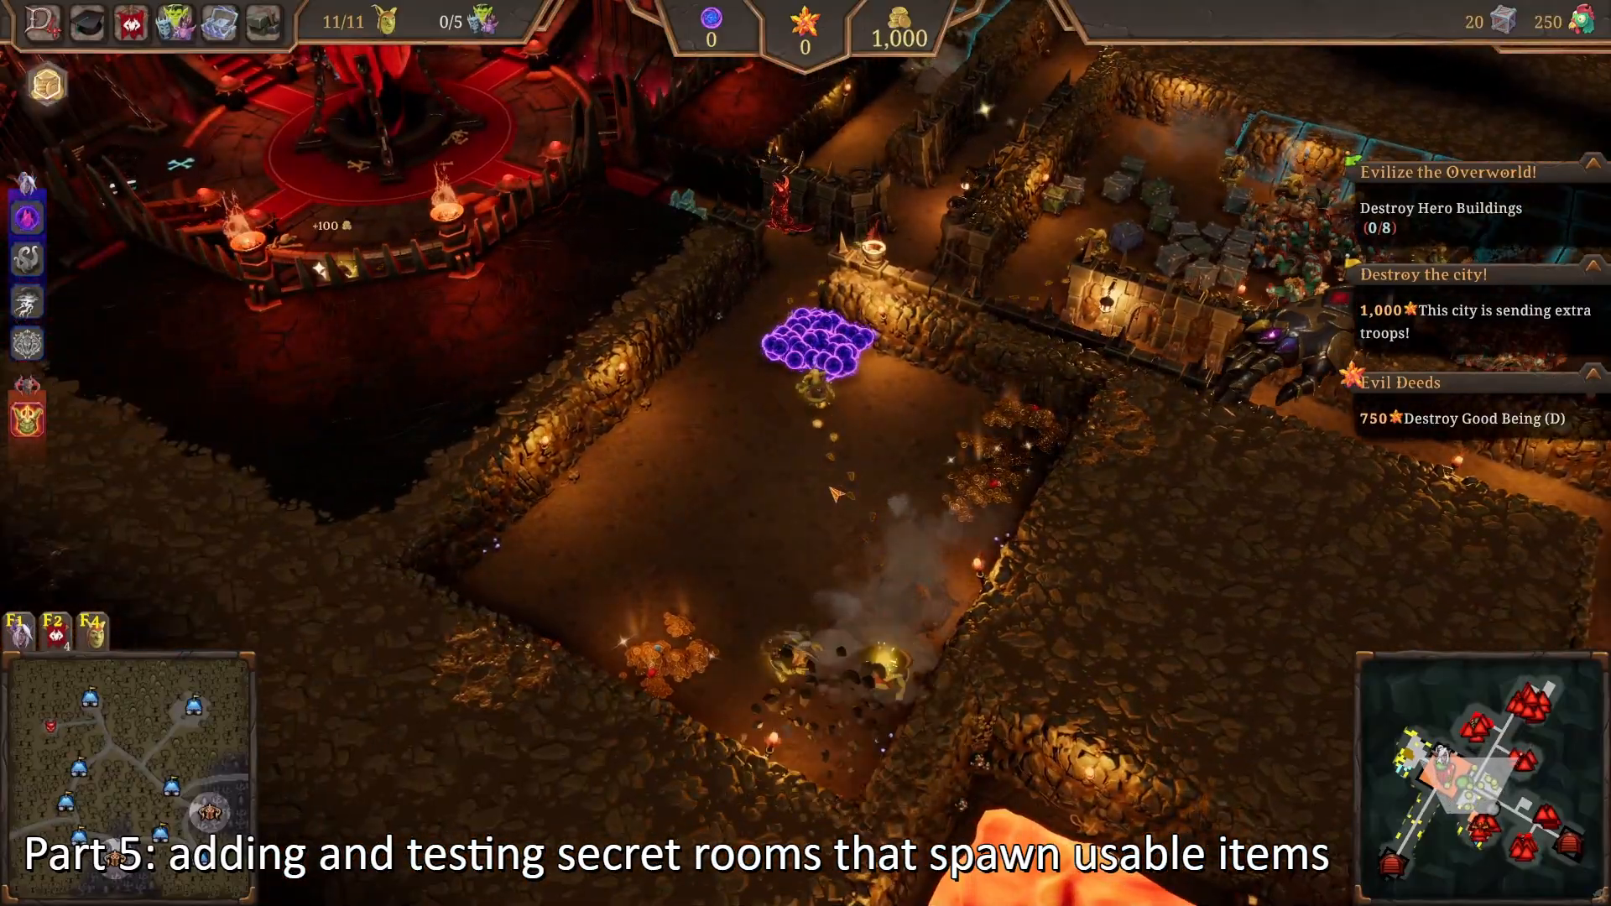
Step: Check the digging at the end of the strip beside the core and in the beer secret room for spawned items
key("d")
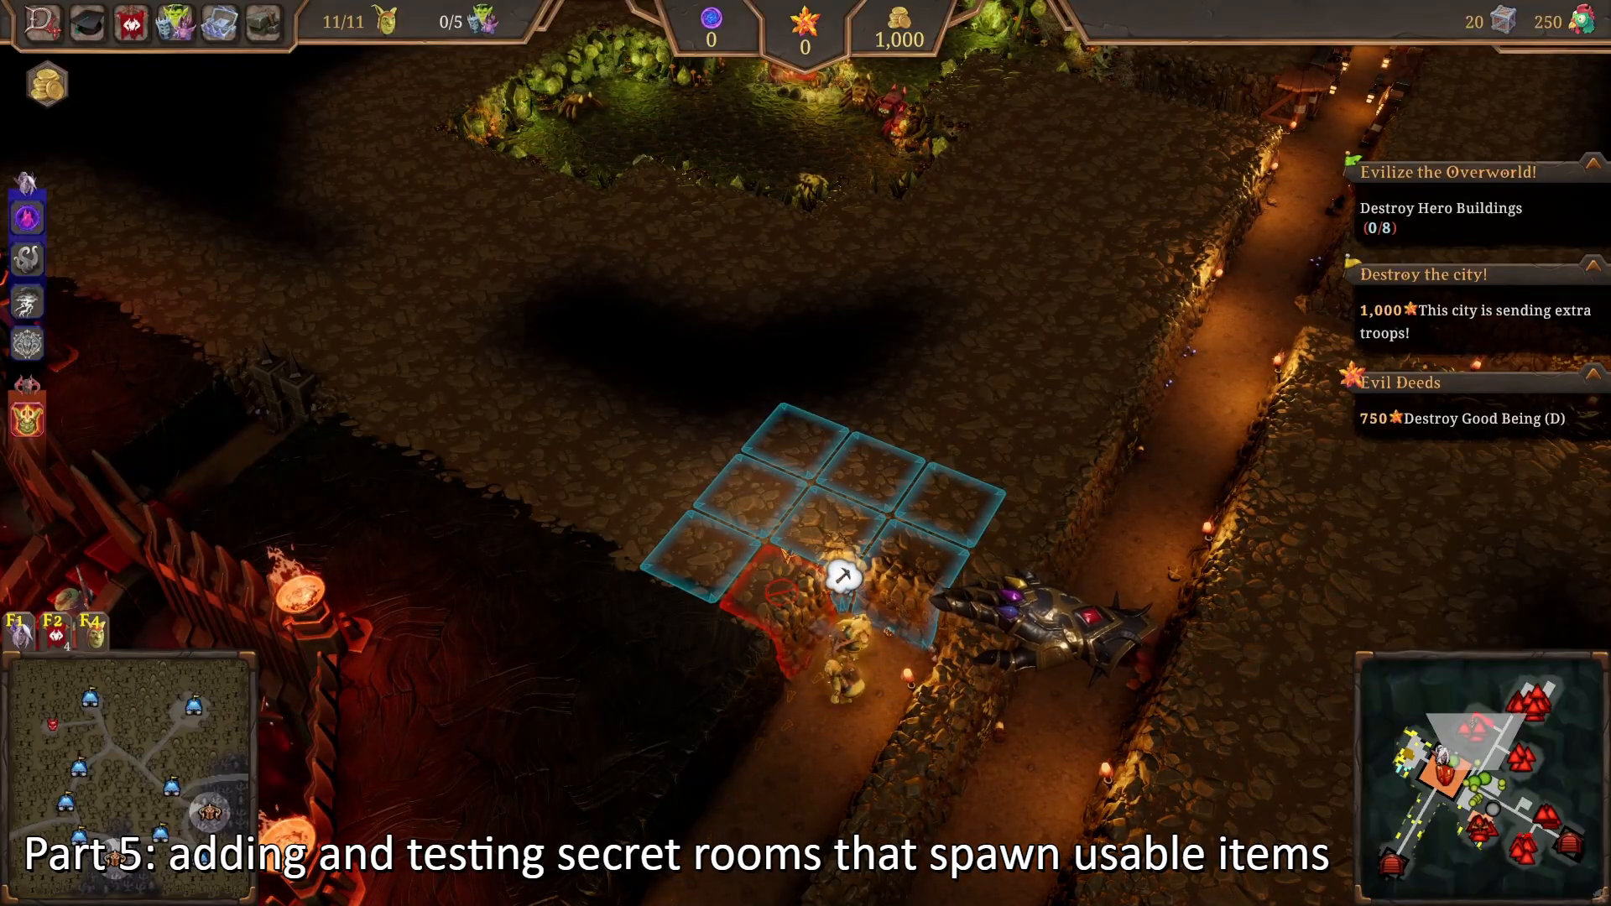
key("s")
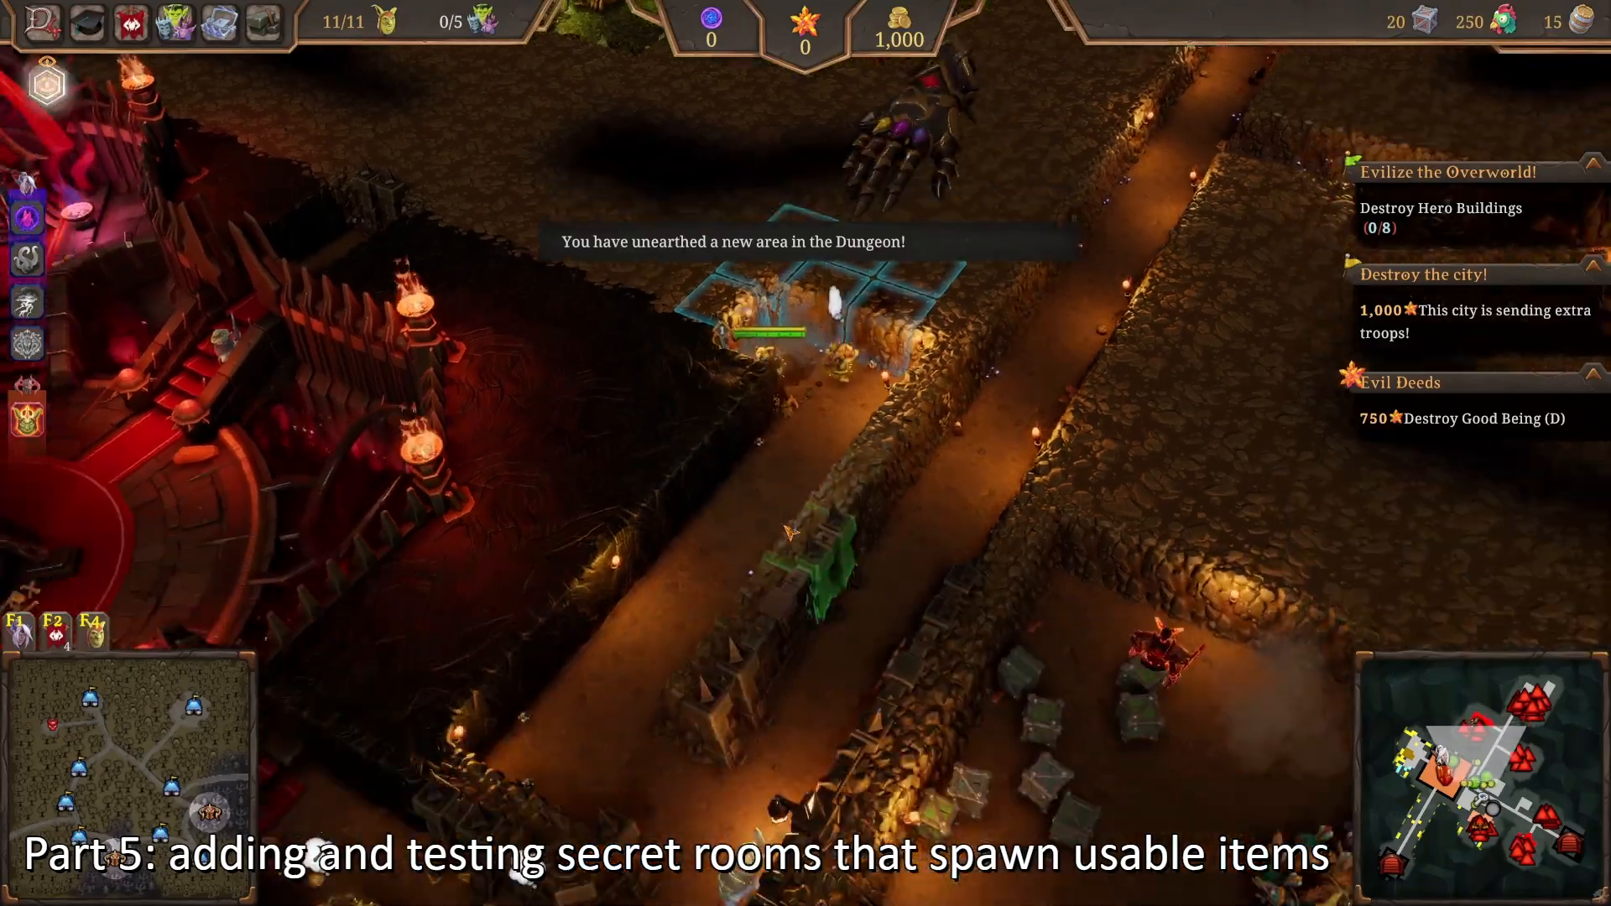
key("d")
key("a")
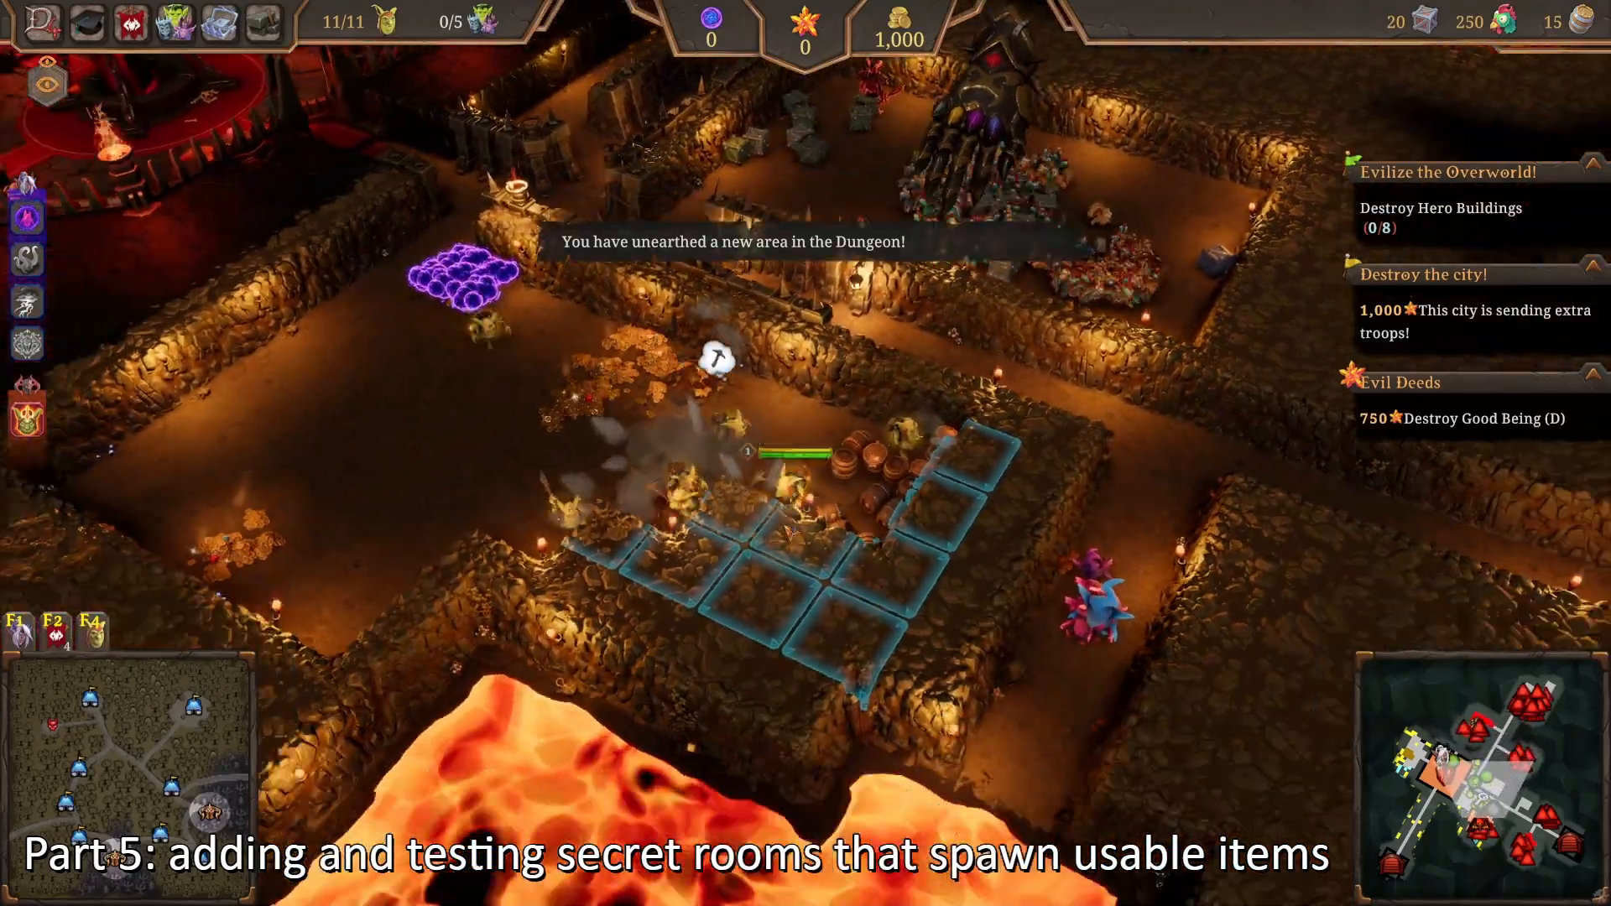
key("w")
key("a")
key("w")
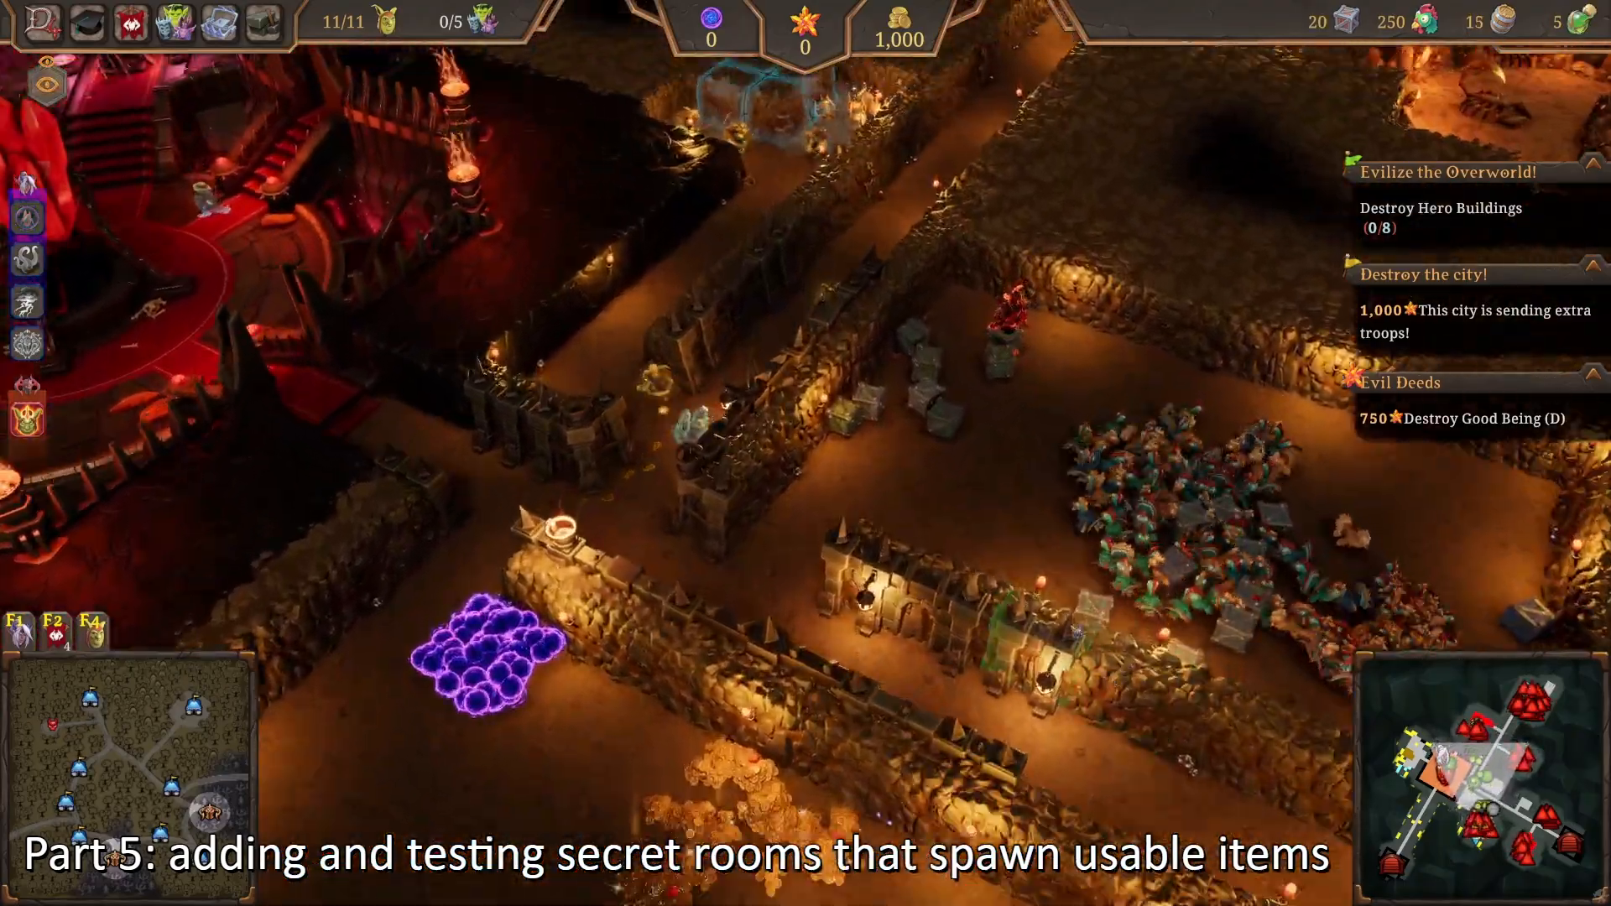
key("a")
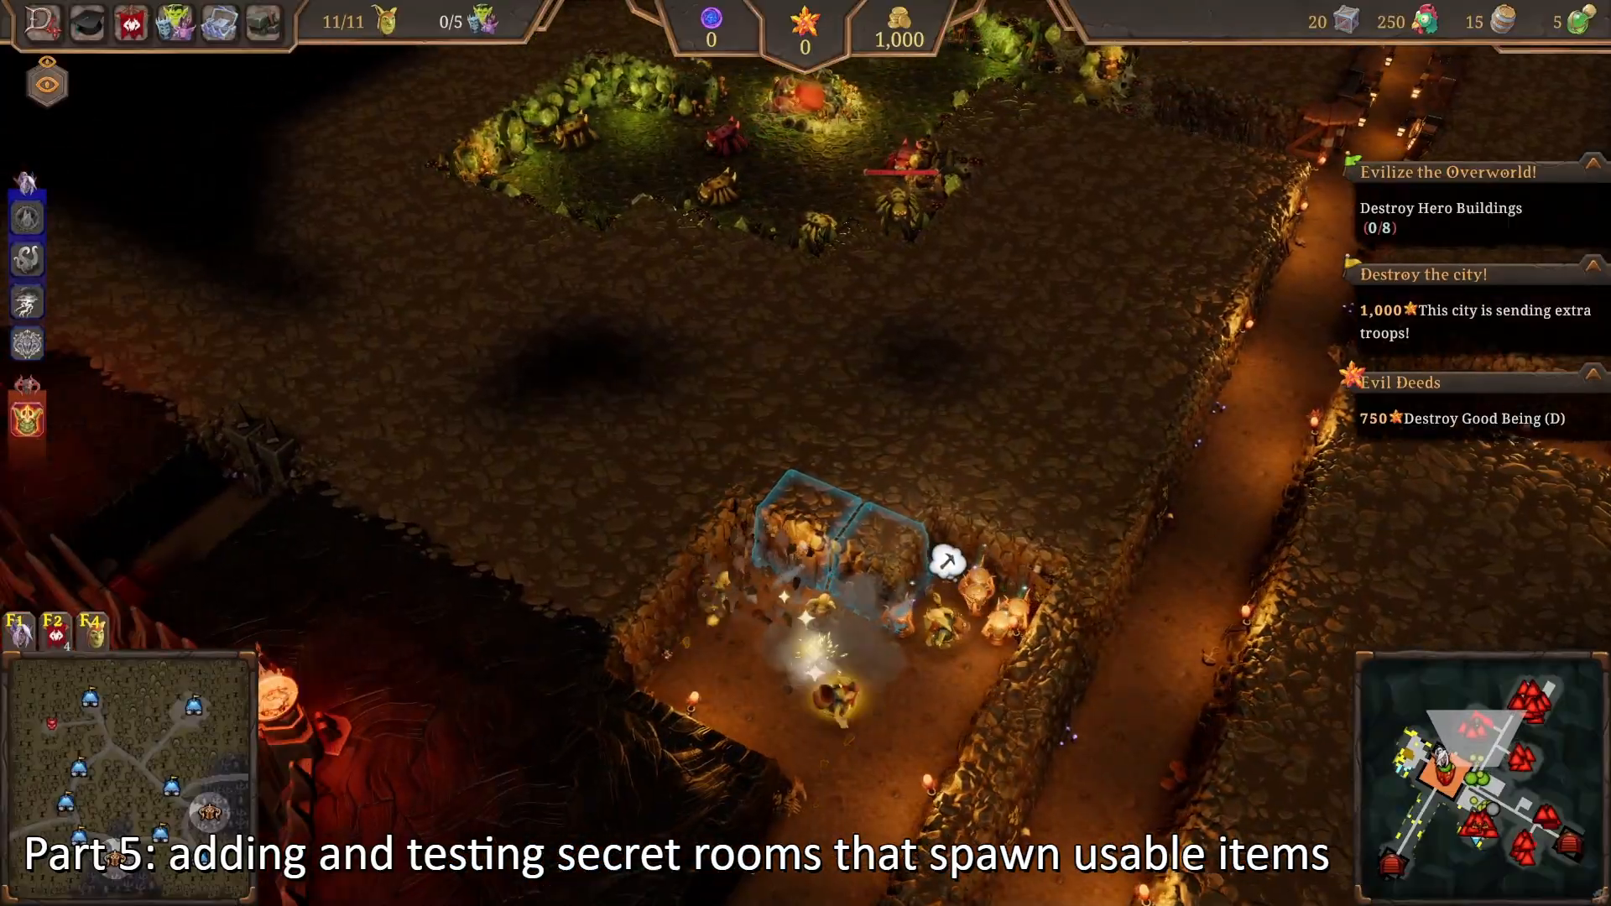
Step: Blow up the lone Brimstone block in the dug room northwest of the dungeon core and drop the workers back there
key("a")
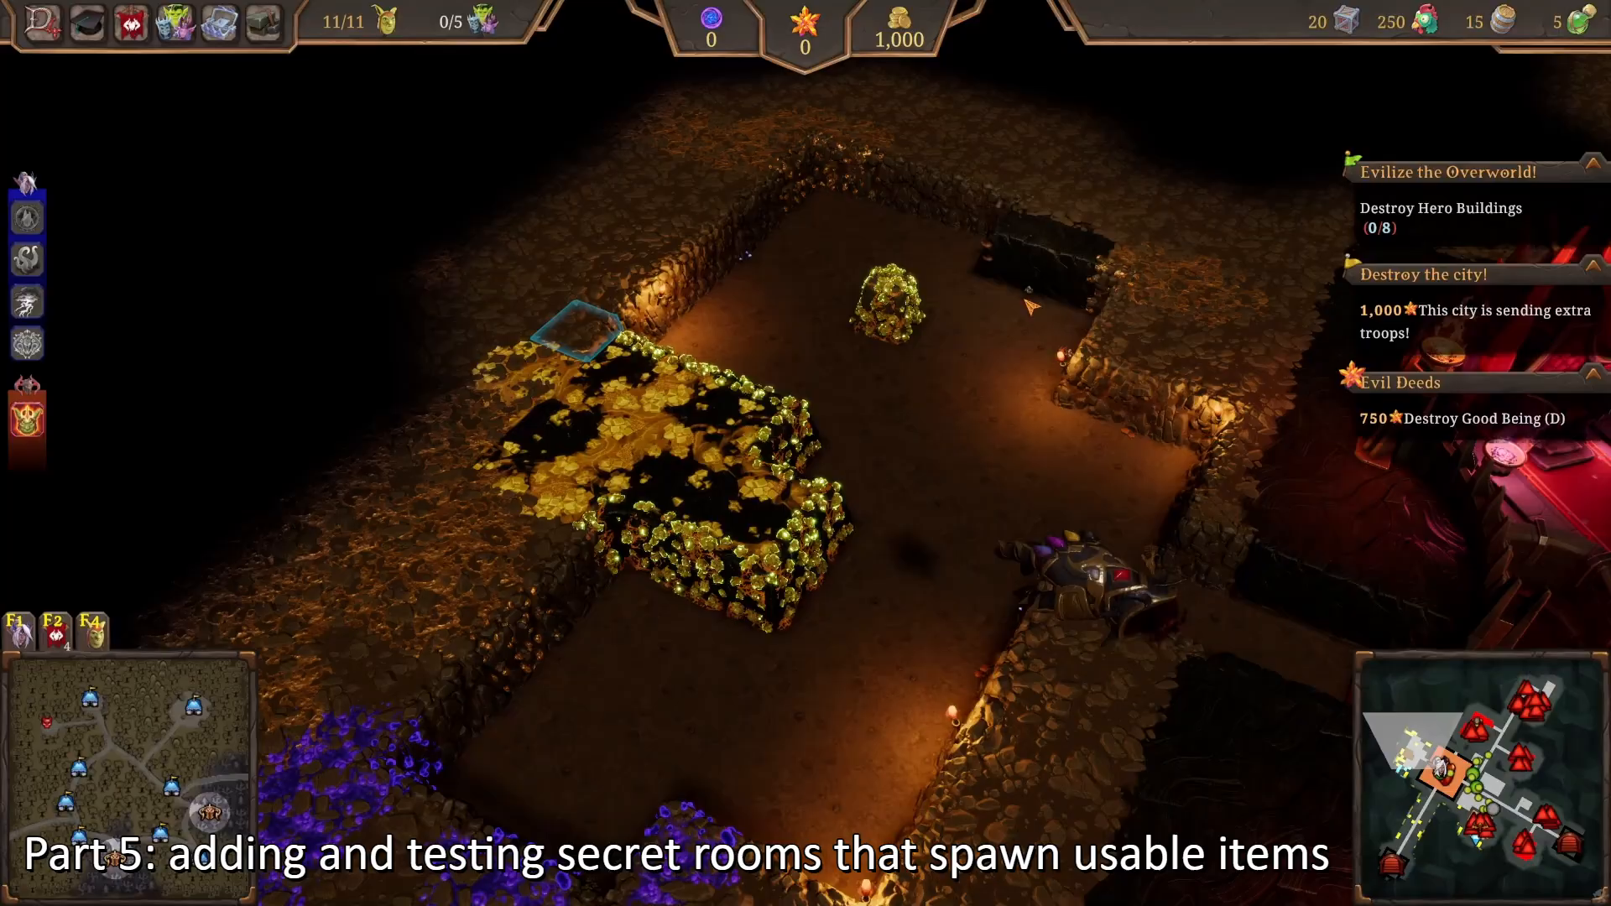
key("w")
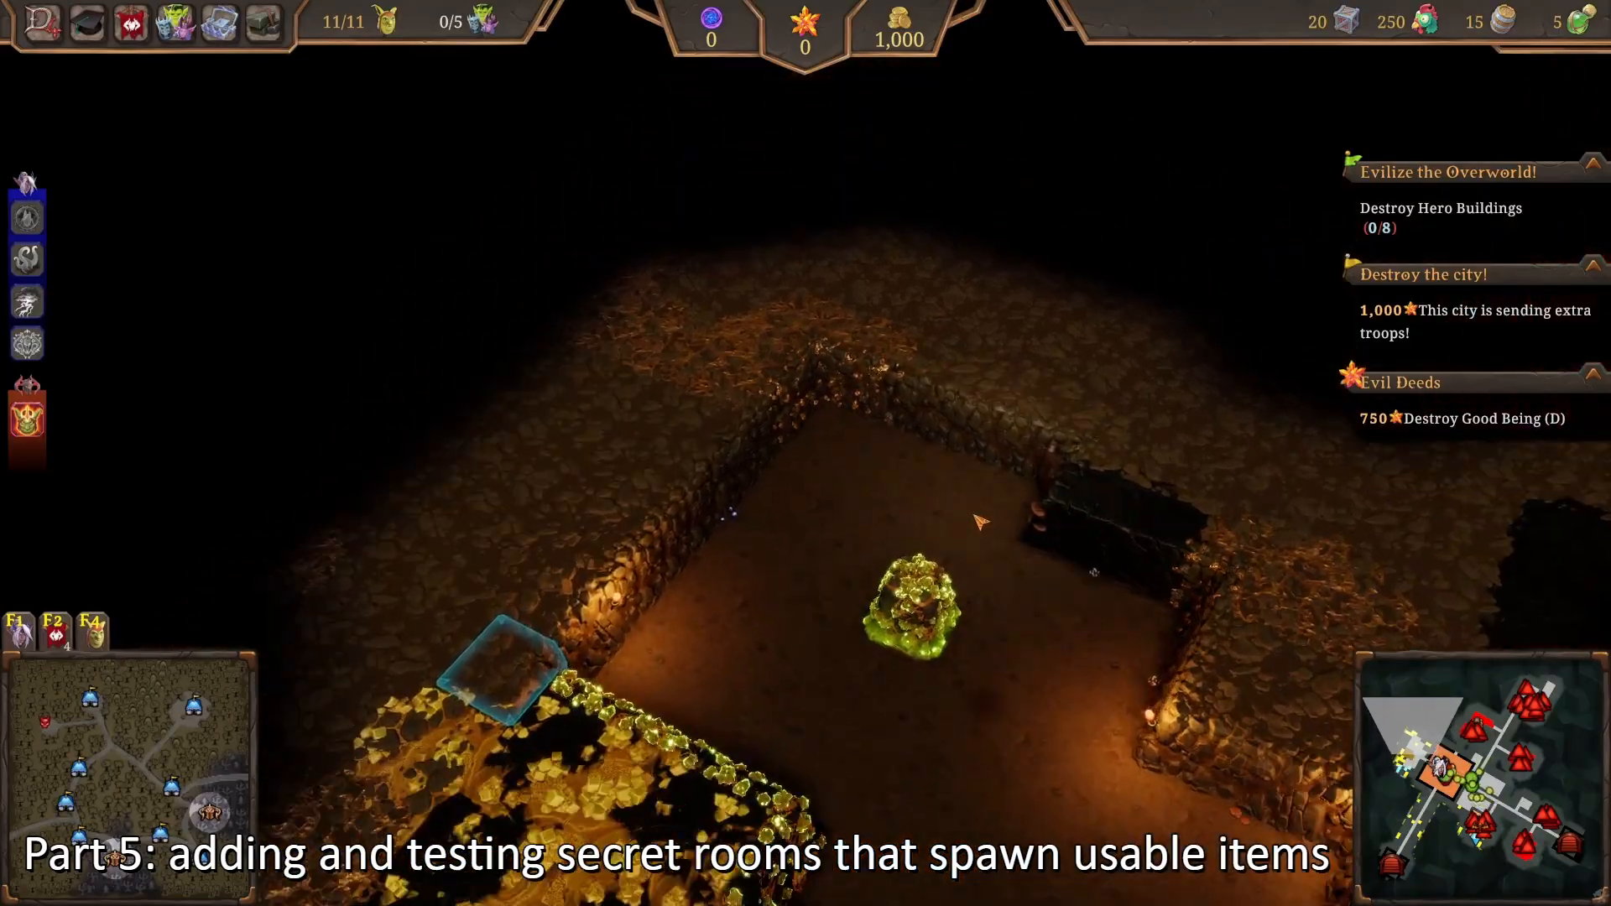
key("s")
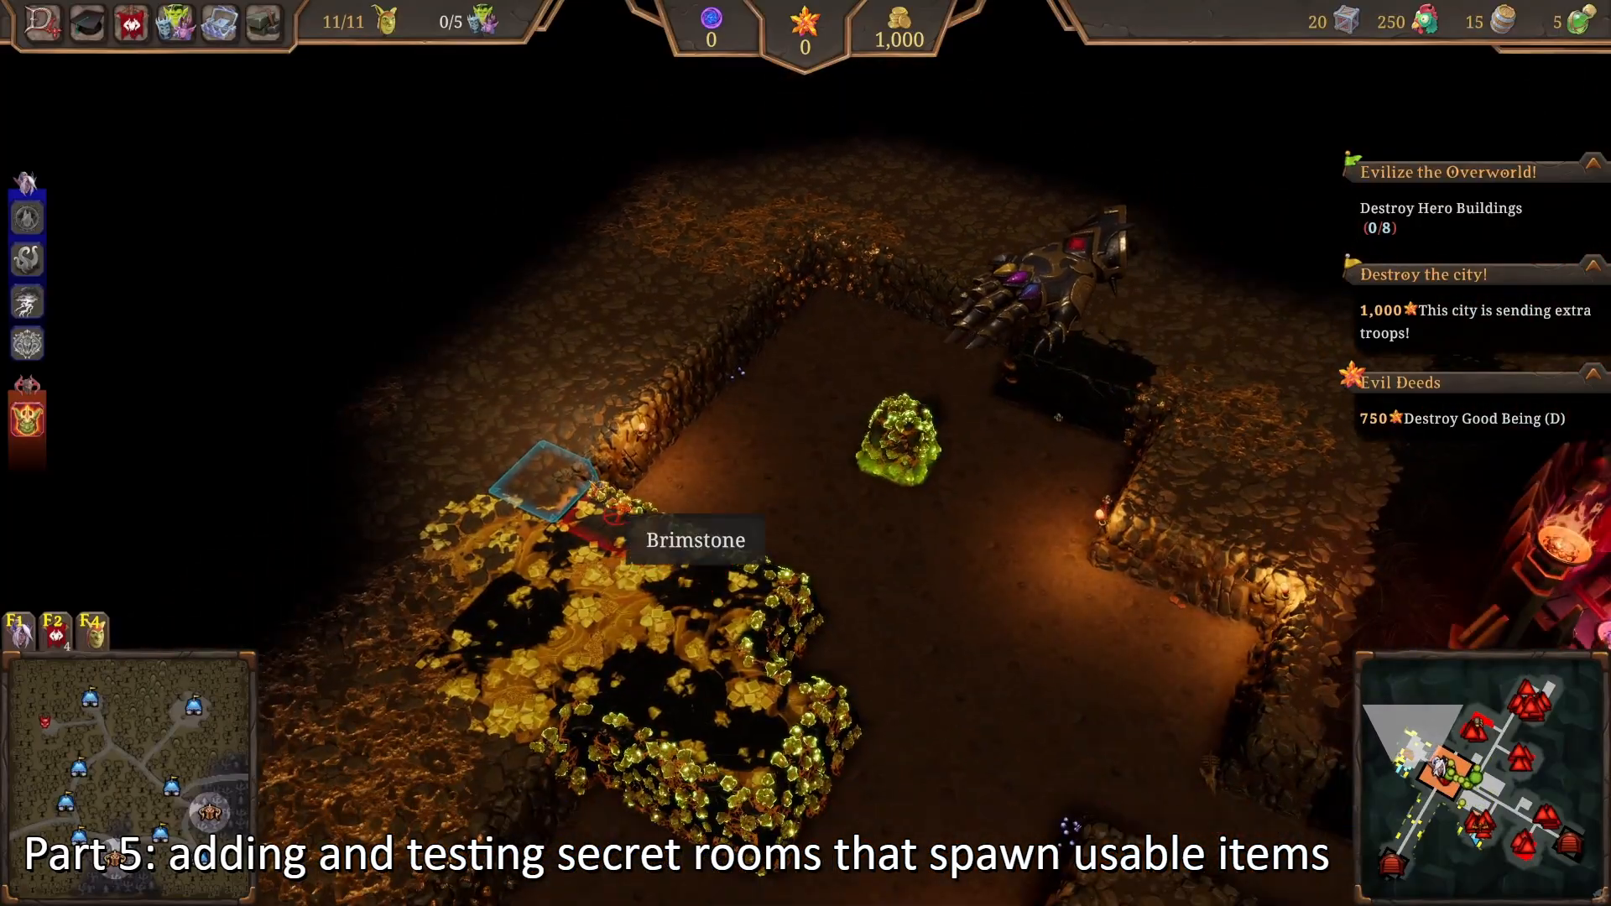
key("d")
key("s")
key("a")
key("w")
key("d")
key("s")
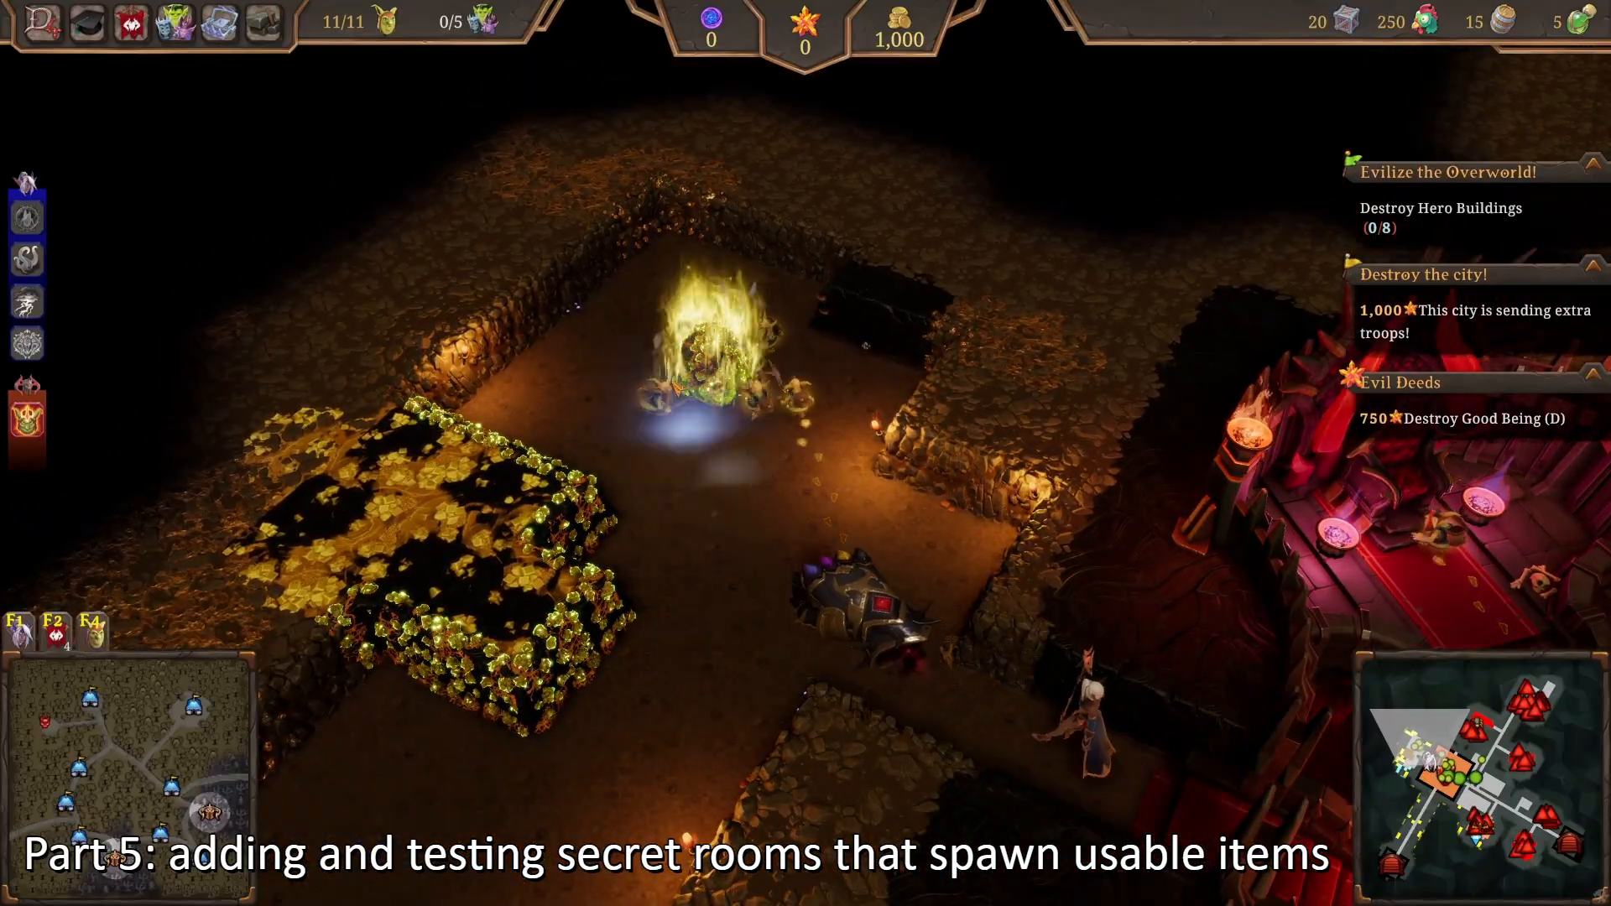
left_click(678, 389)
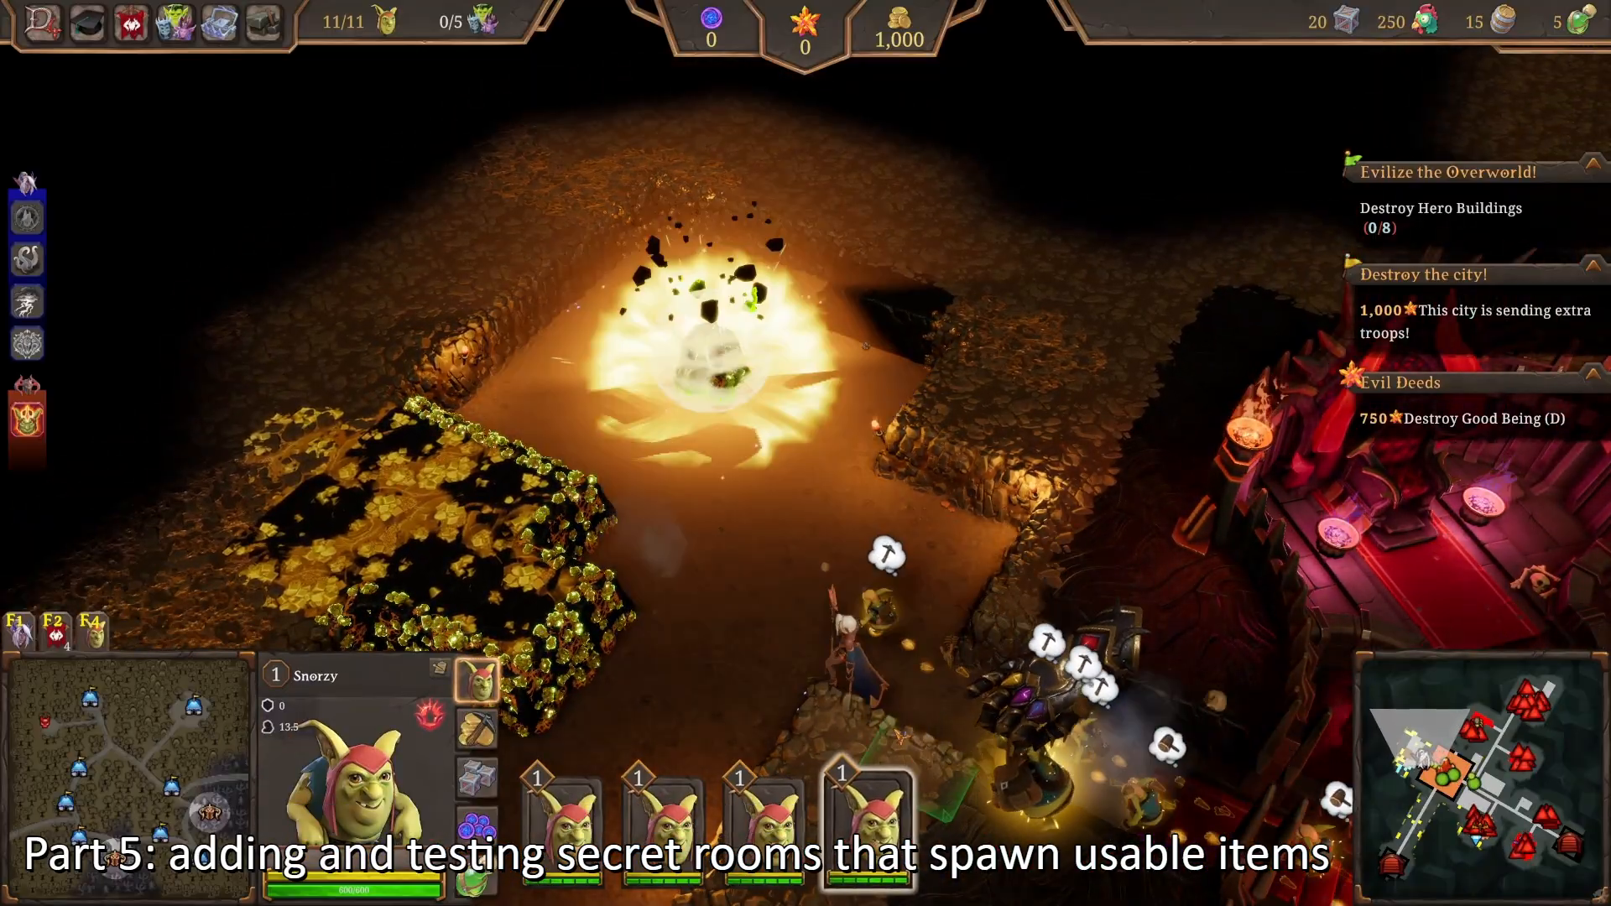
right_click(791, 403)
right_click(782, 357)
right_click(782, 352)
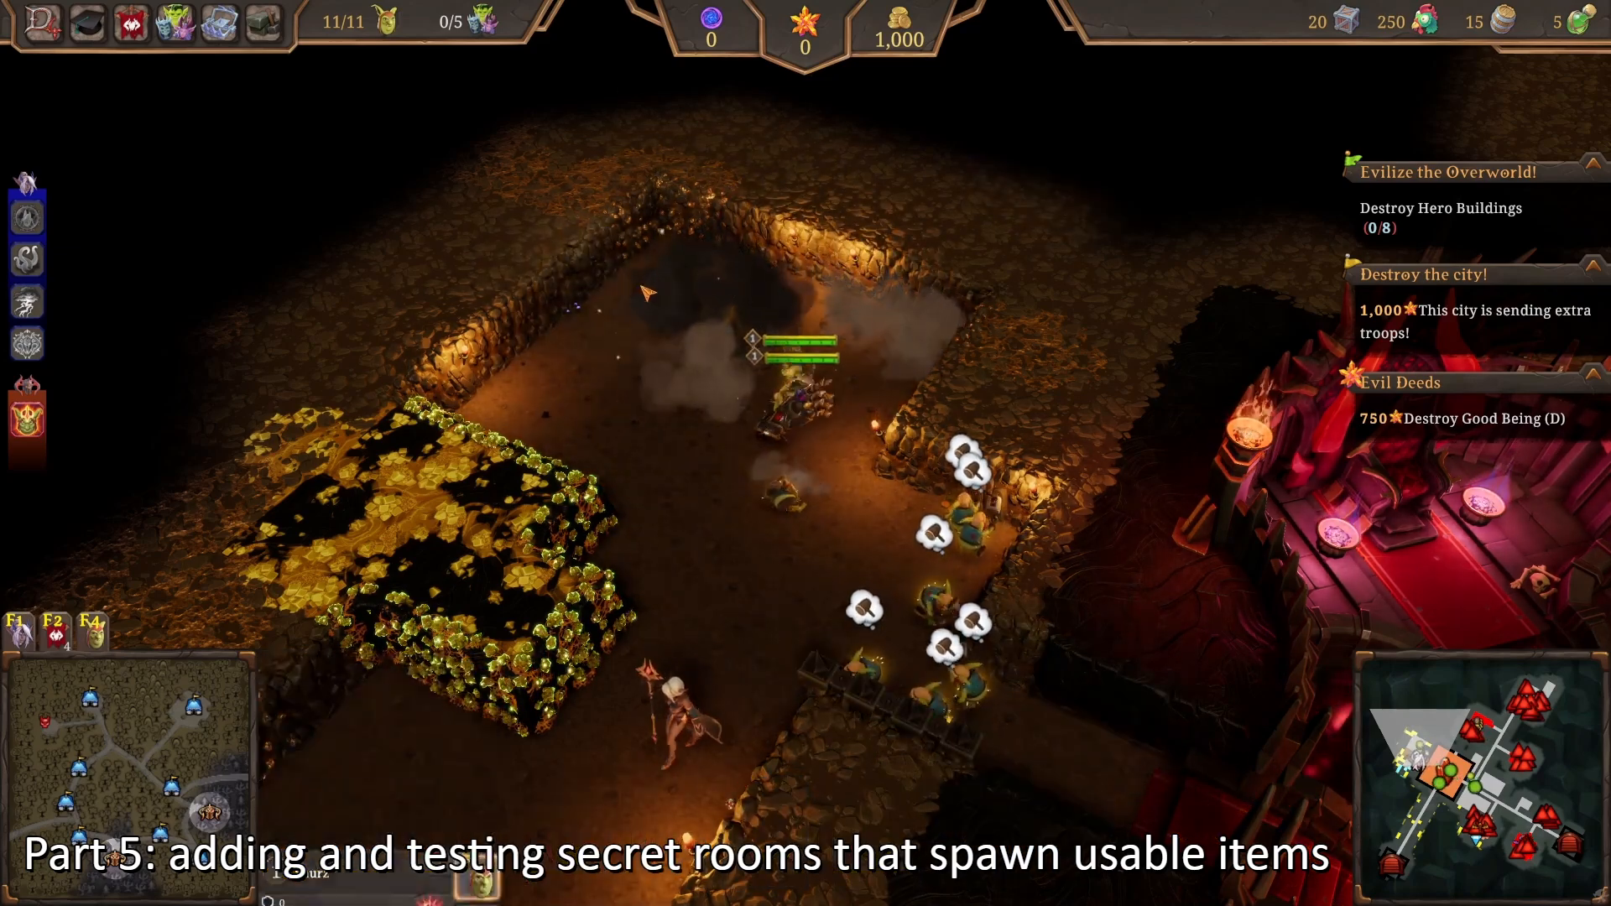
Step: Mark the tiles beside the gold and Brimstone deposit in the northwest room for digging
key("a")
key("s")
left_click_drag(572, 359, 654, 287)
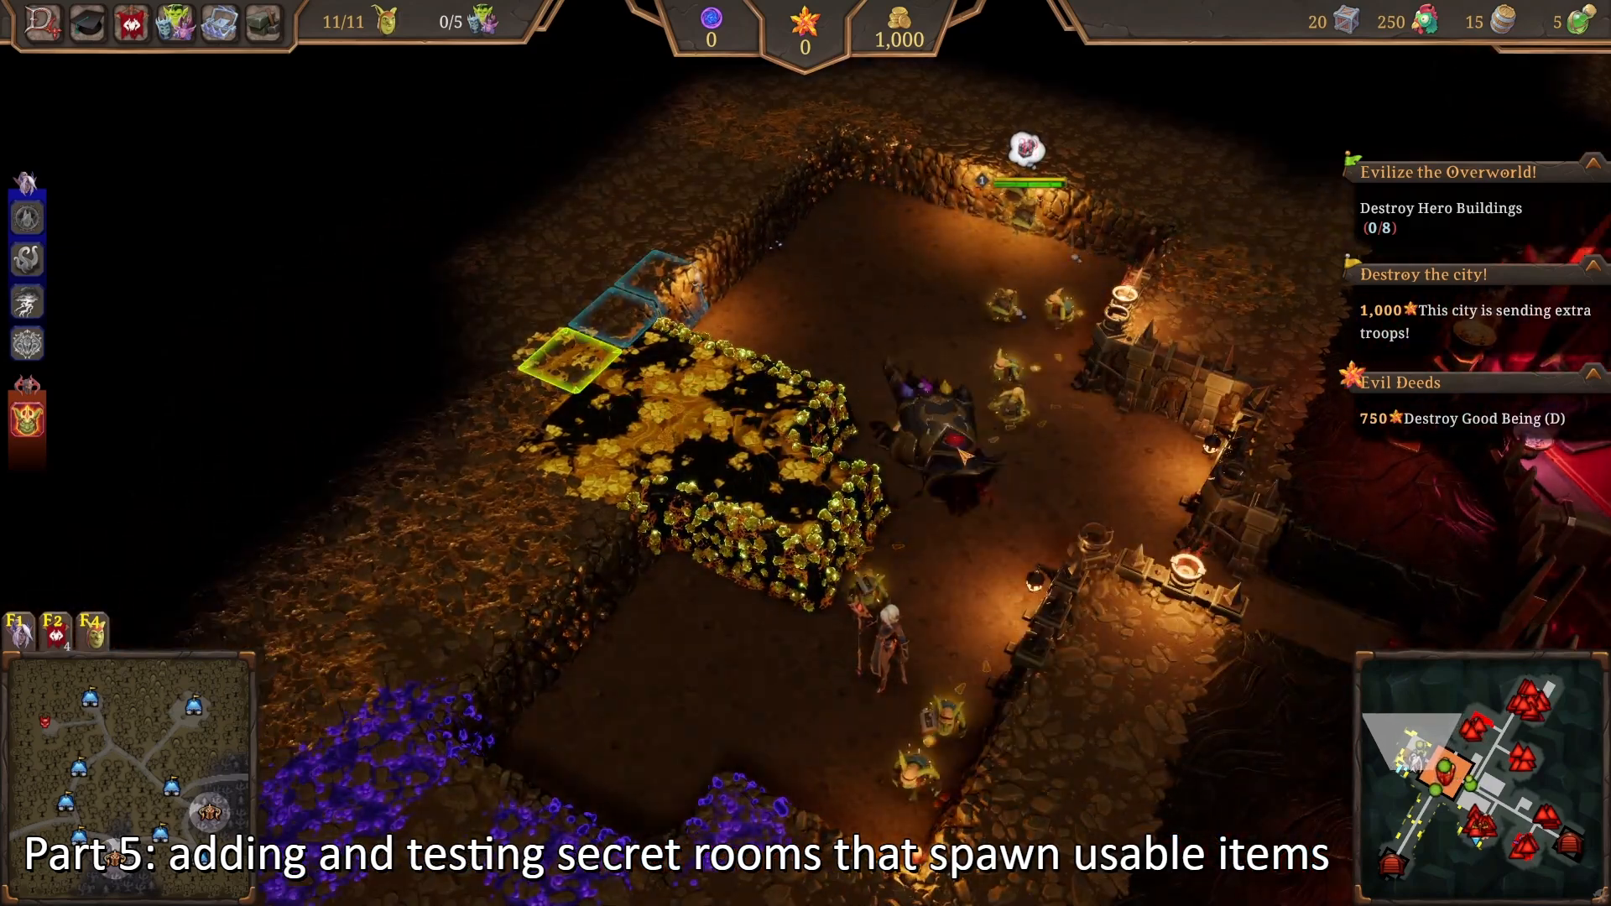
Step: Check the digging progress at the gold and Brimstone deposit in the northwest room and select the worker there
key("w")
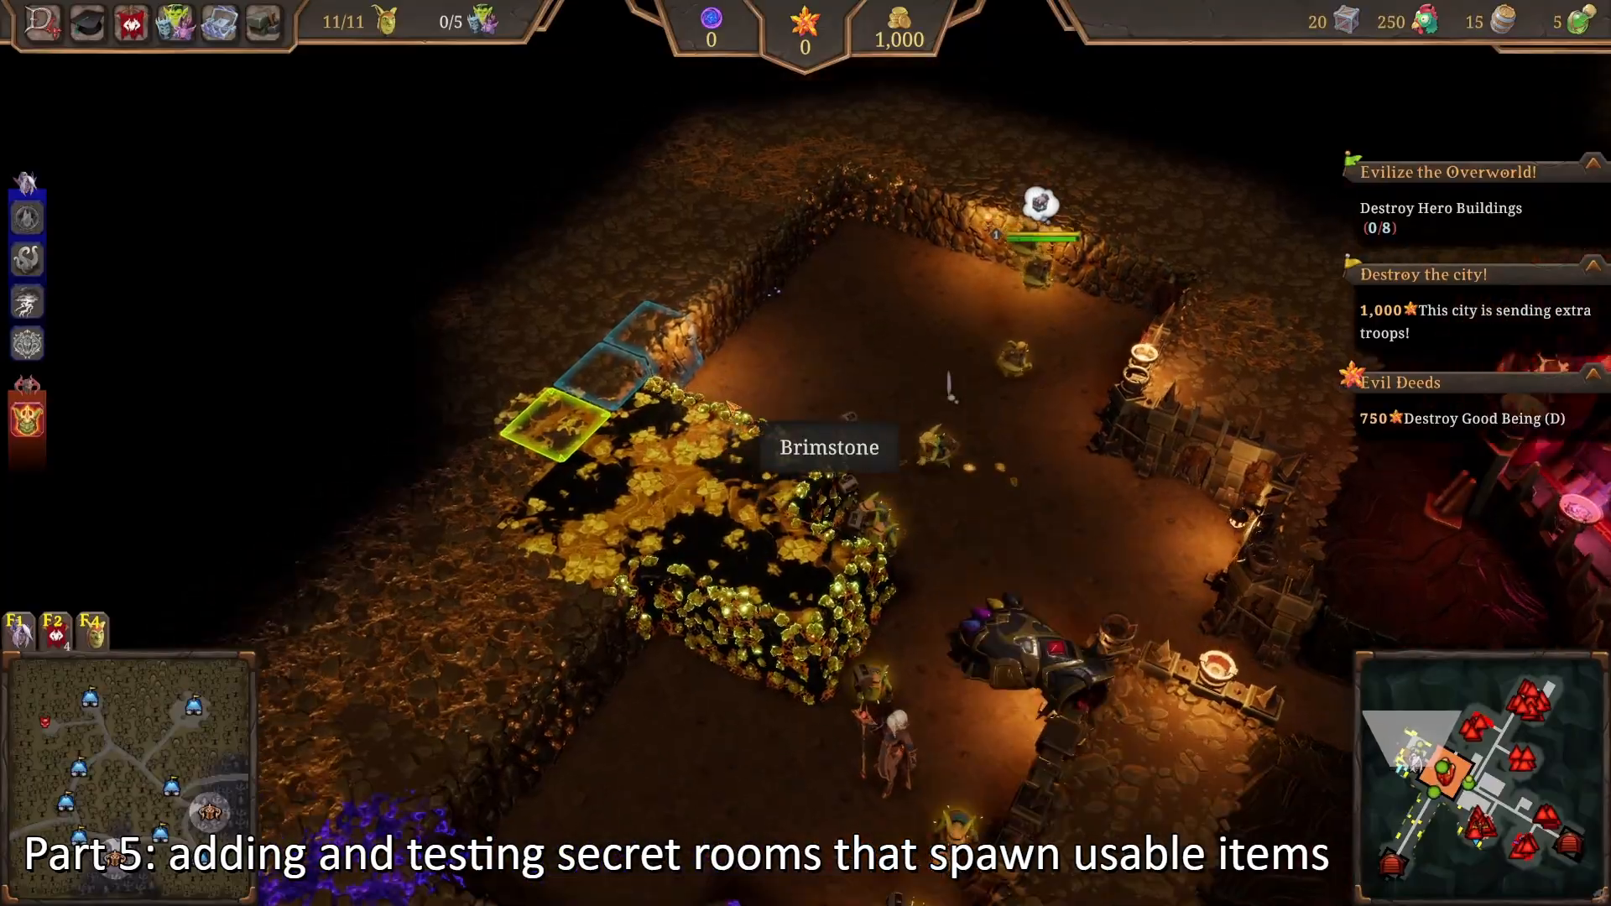
key("a")
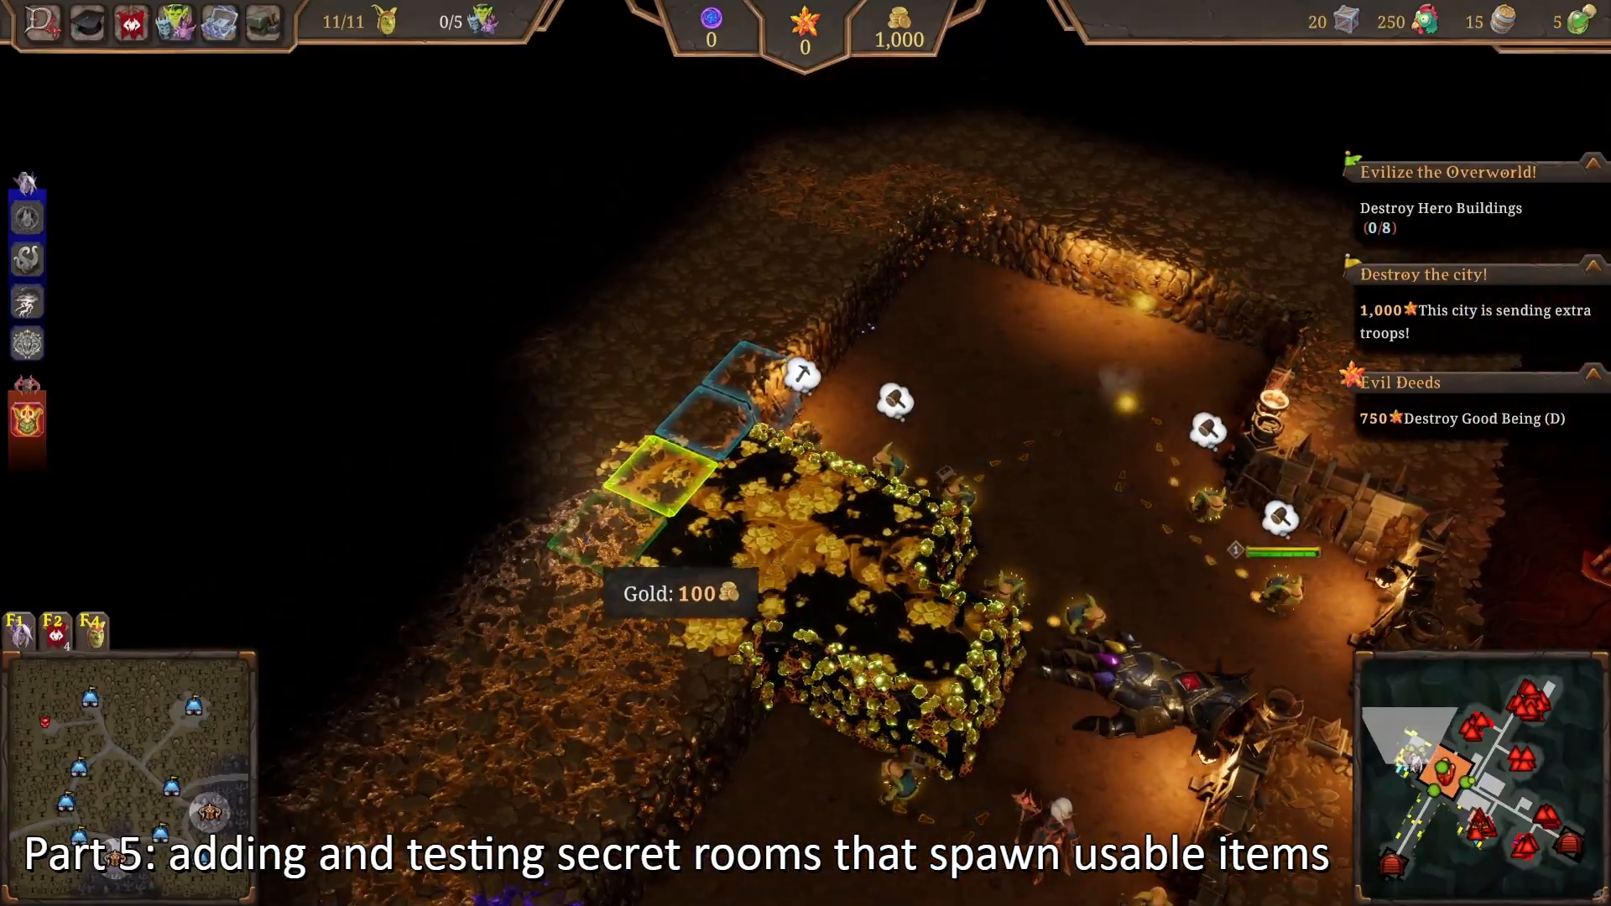
key("s")
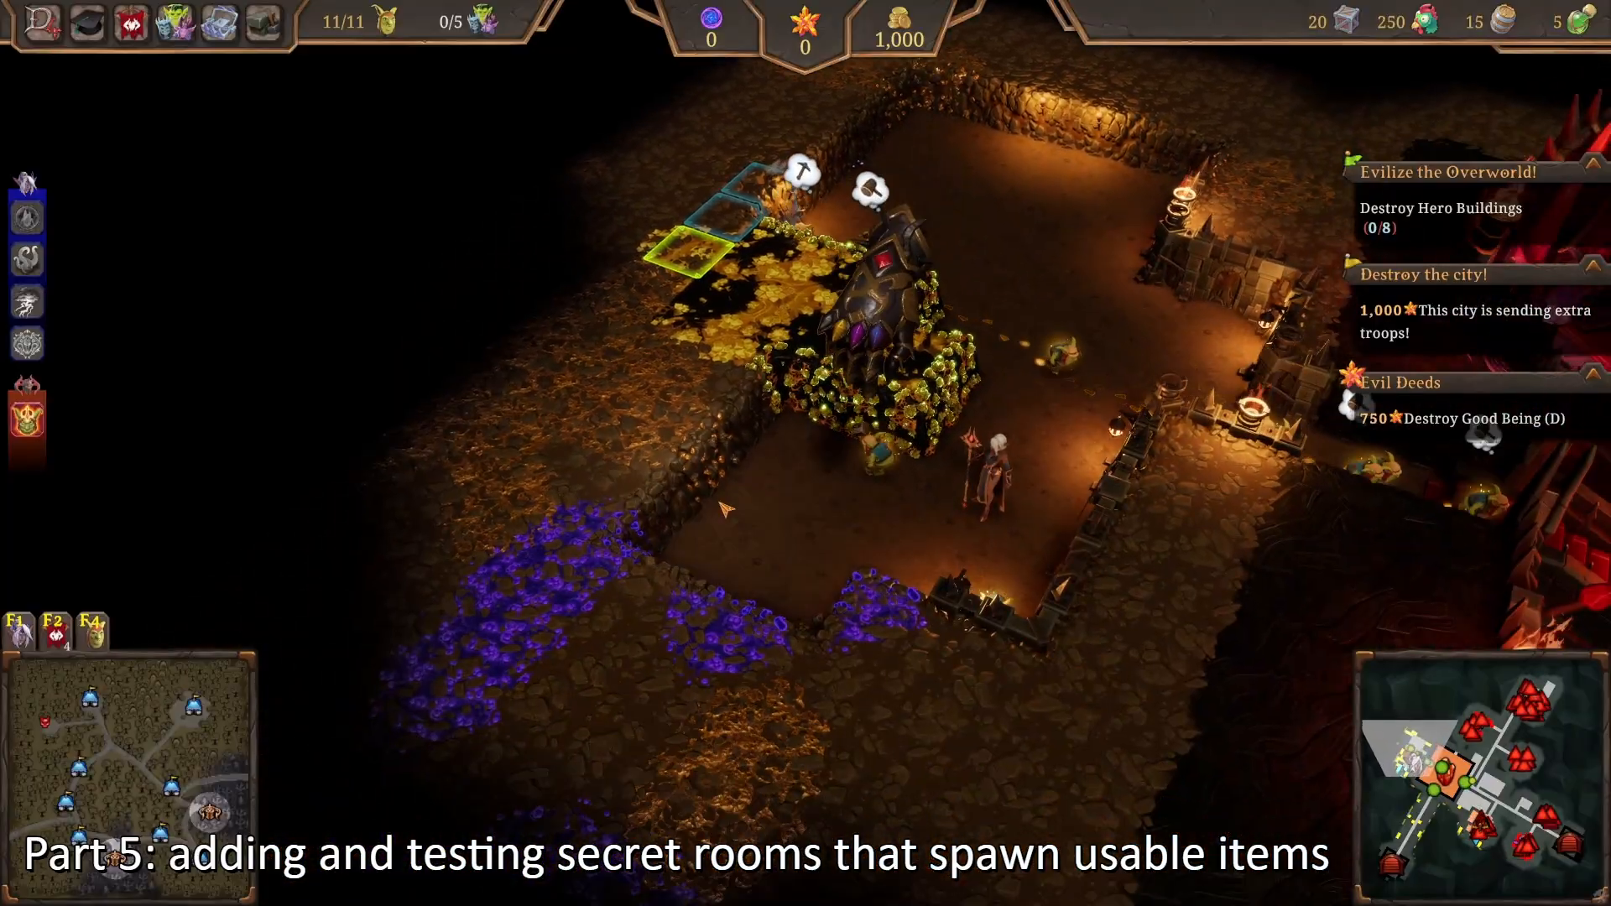
key("w")
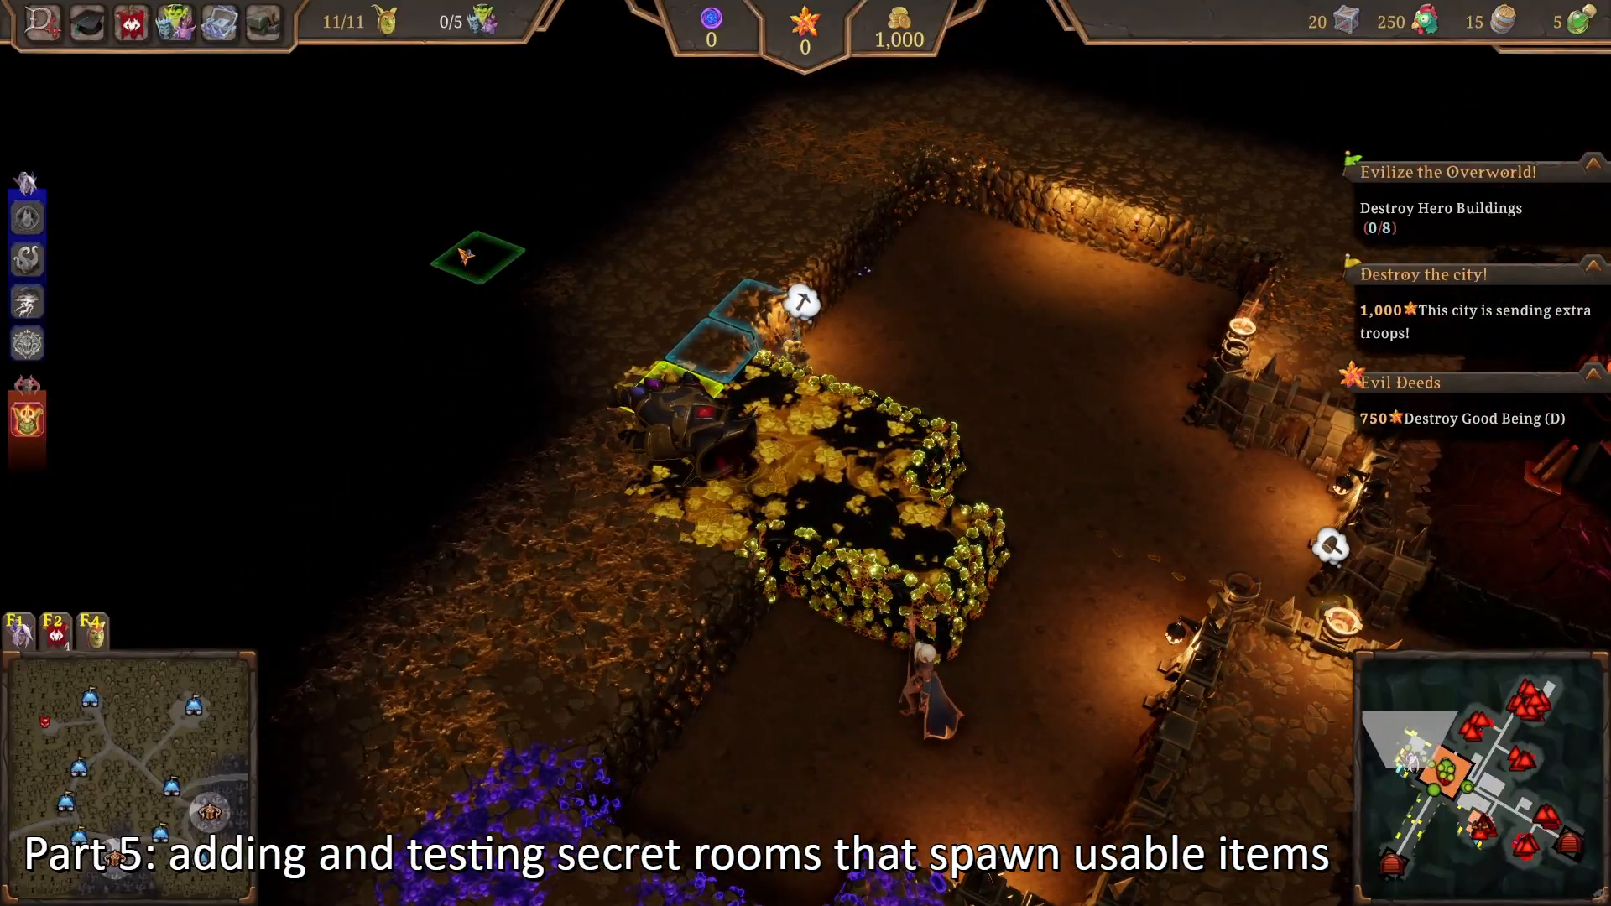
key("w")
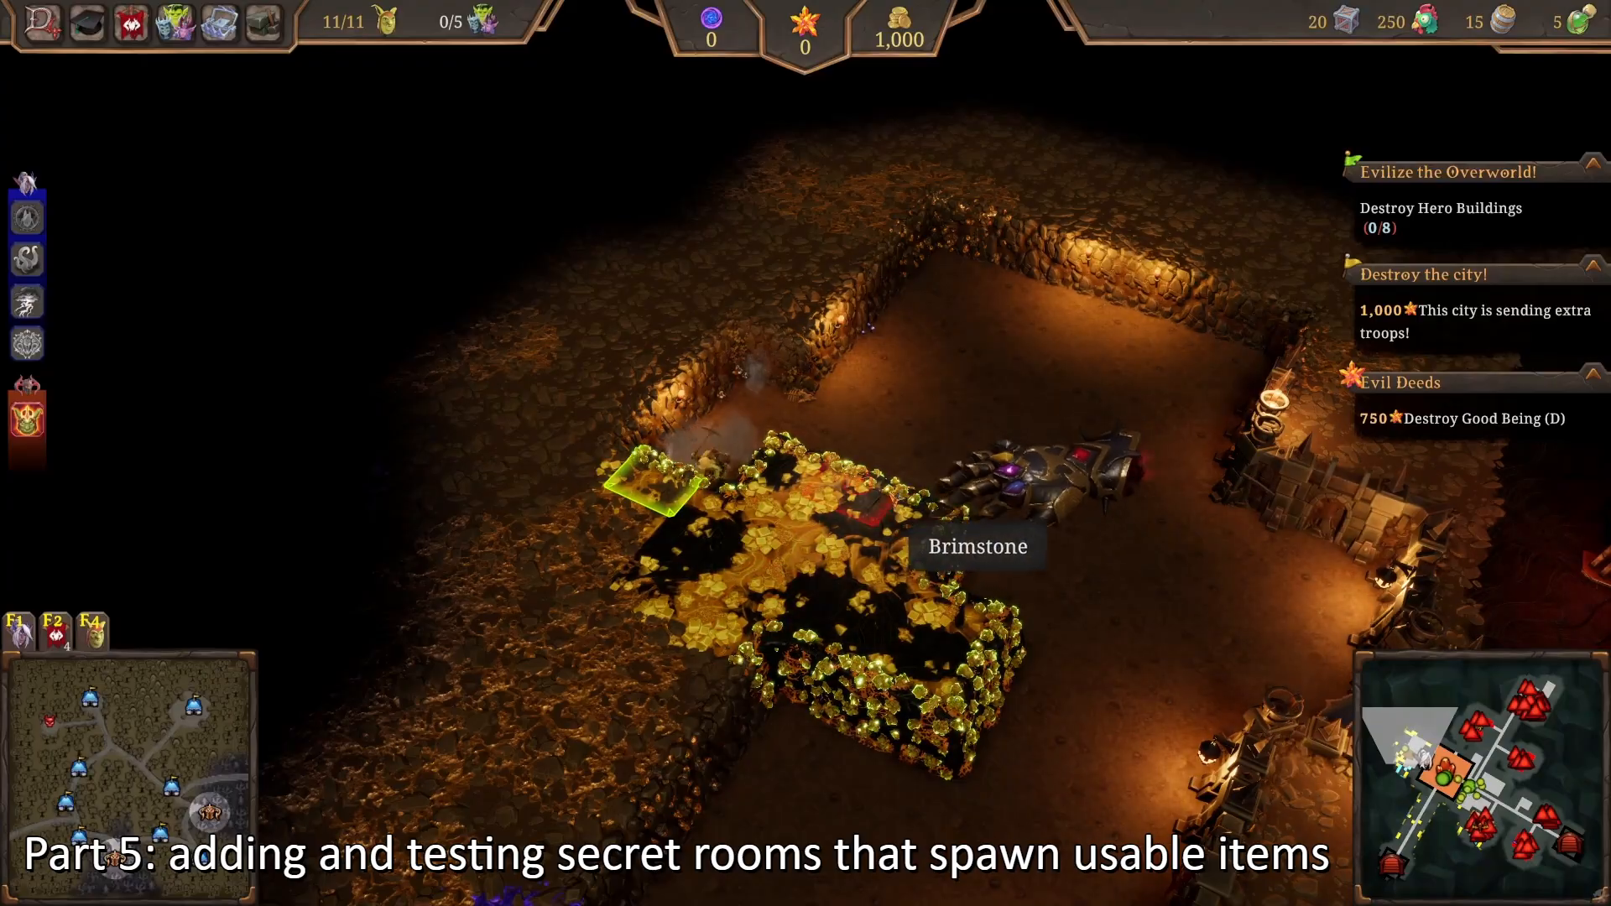
left_click(913, 558)
left_click(732, 453)
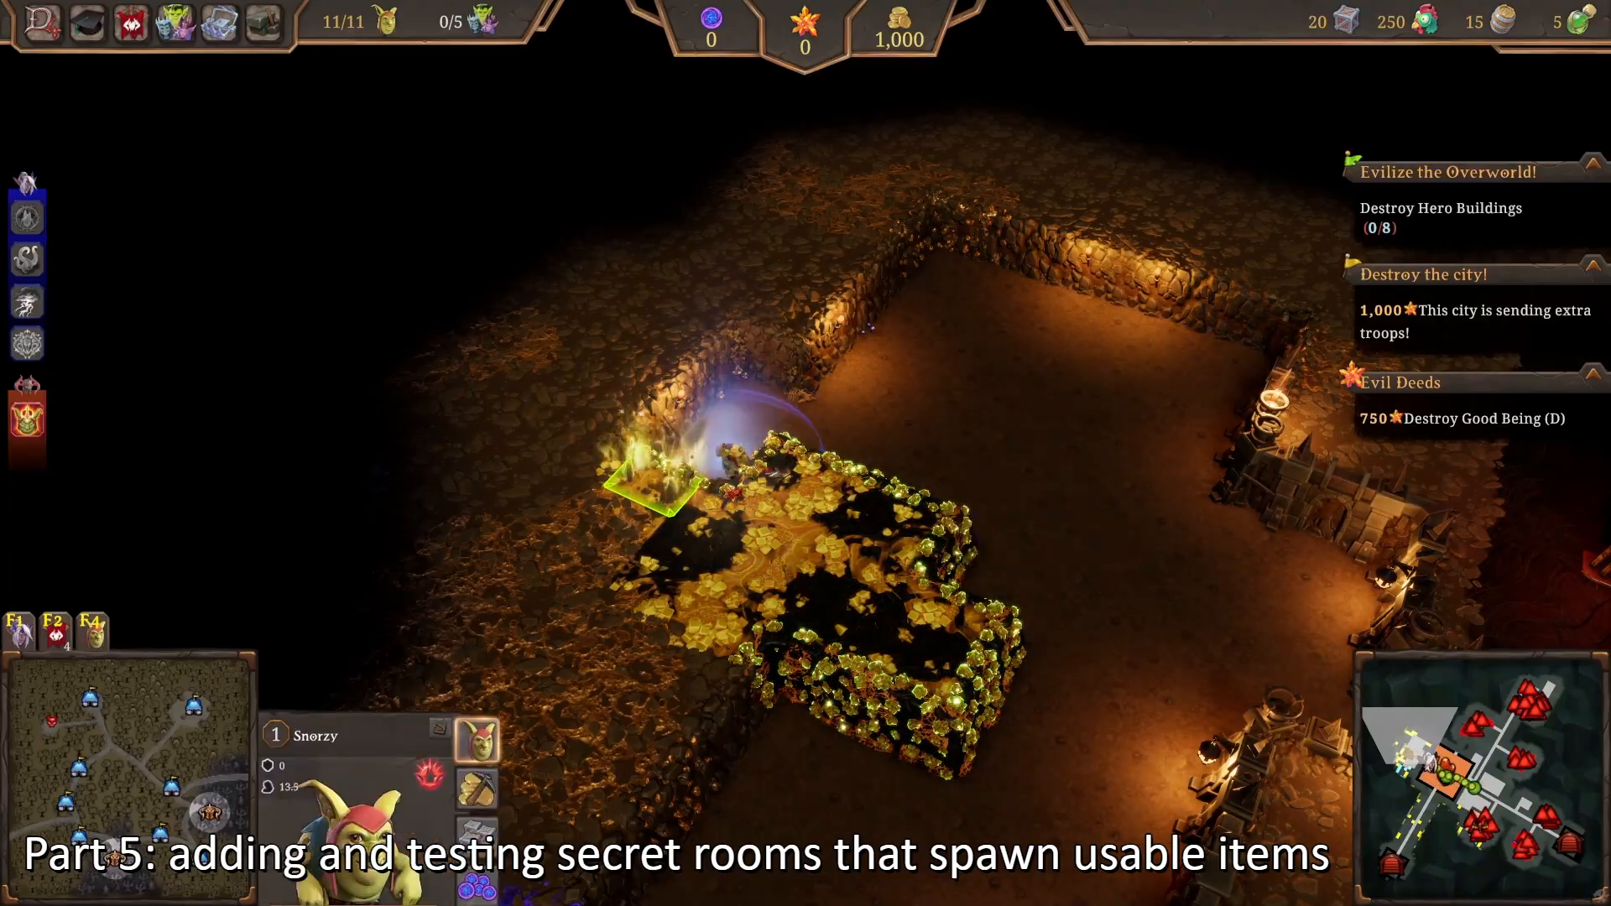
key("s")
key("d")
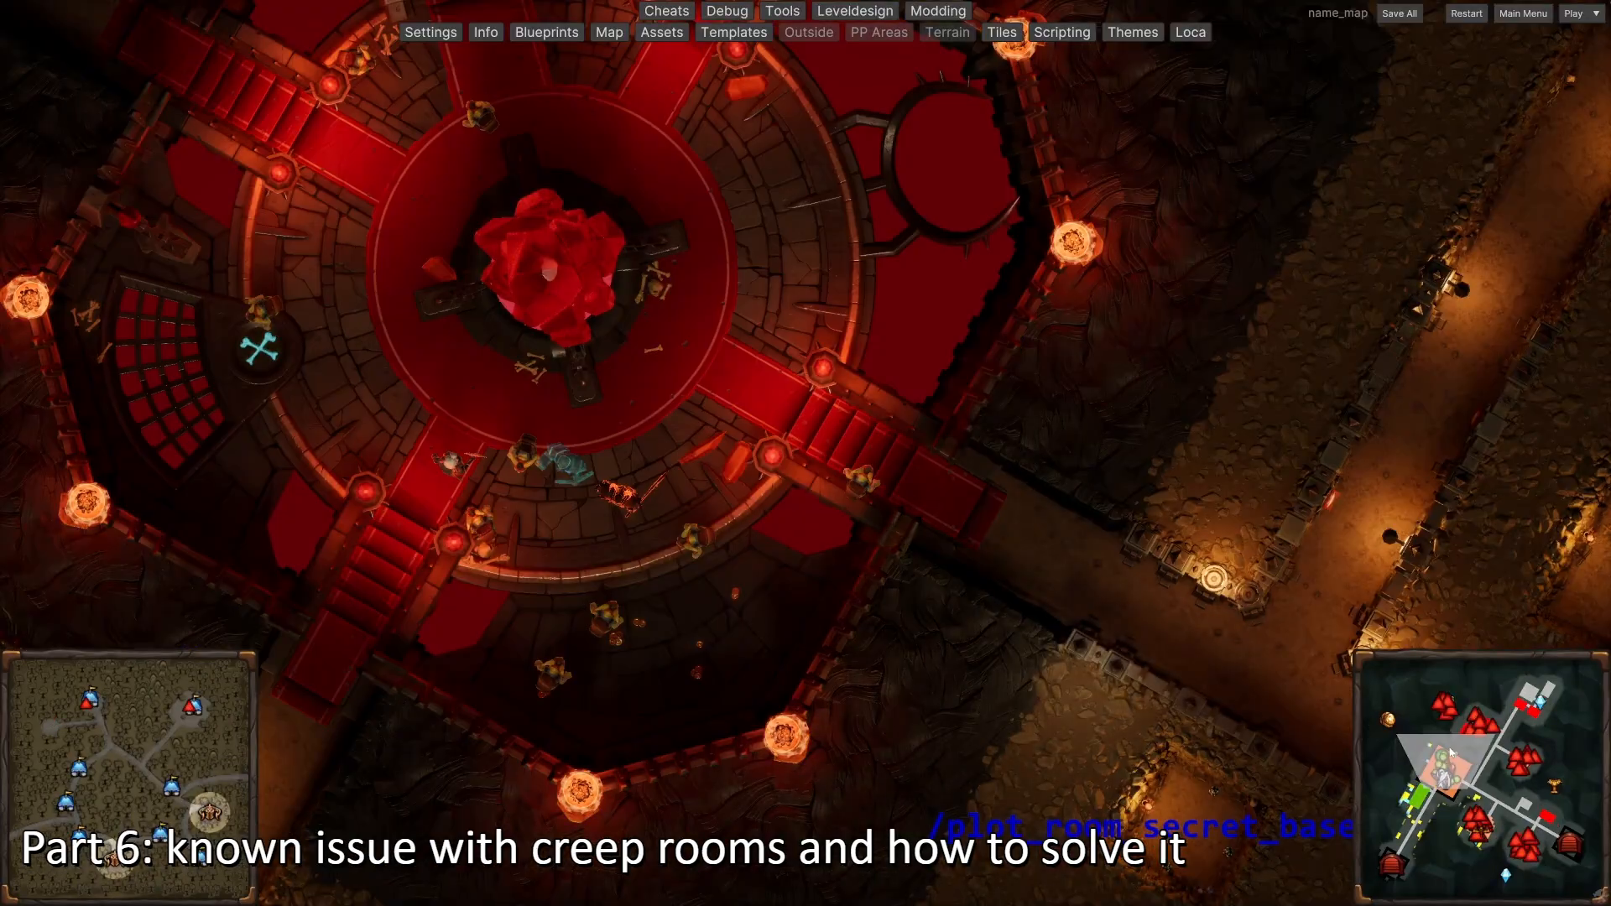
Step: In the level editor, examine the green and orange creep rooms along the corridor northeast of the dungeon core
left_click_drag(1451, 733, 1465, 740)
key("d")
key("s")
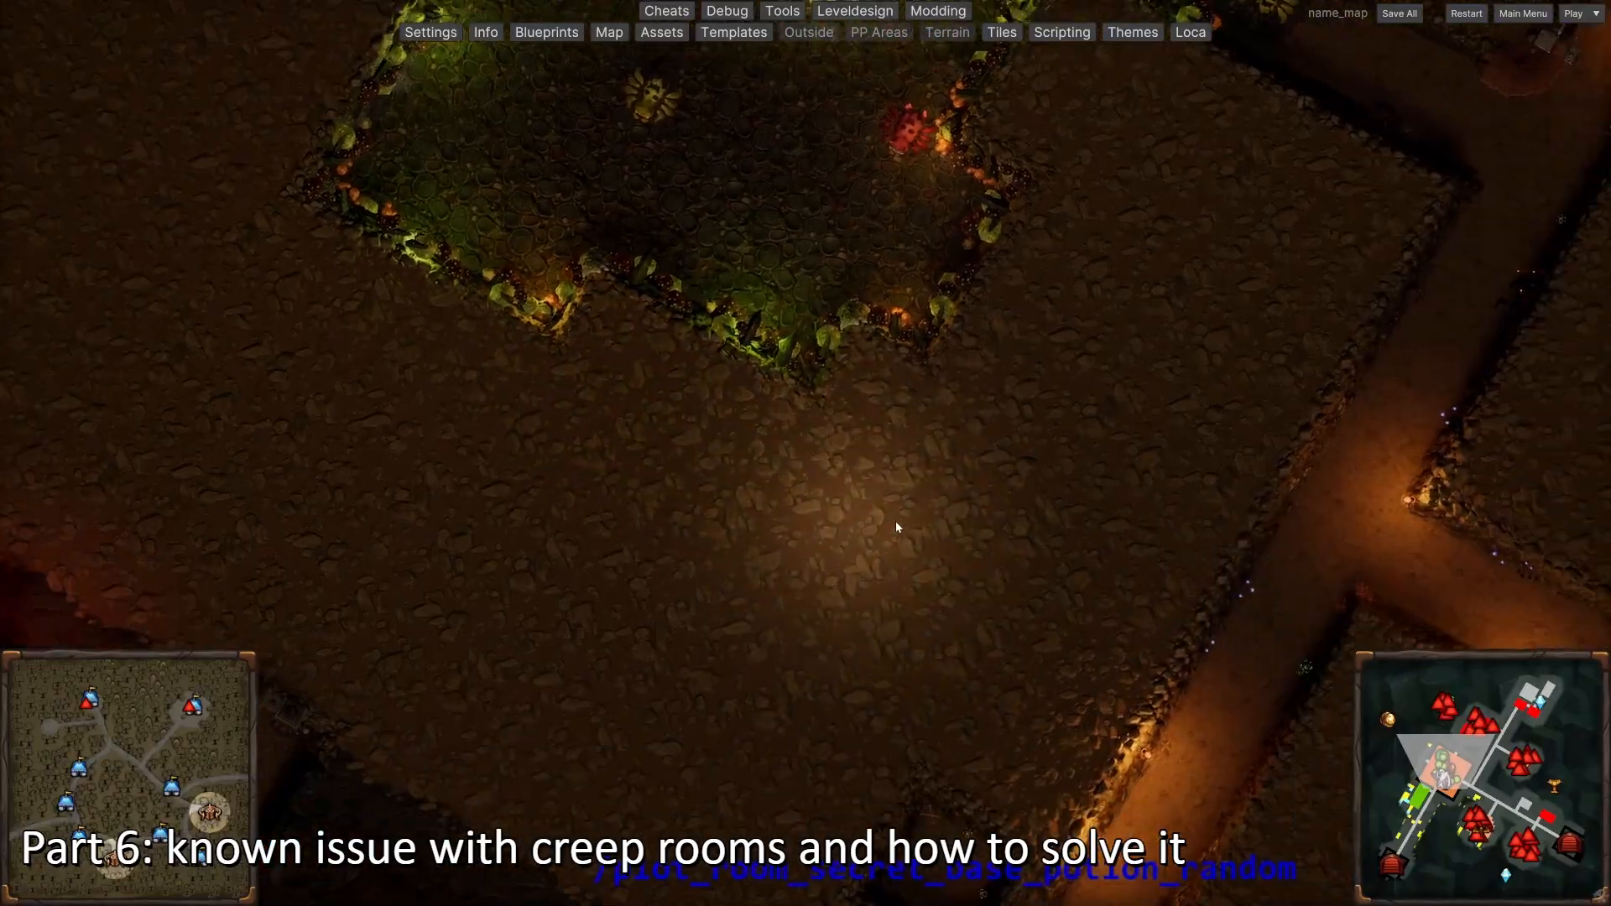
key("w")
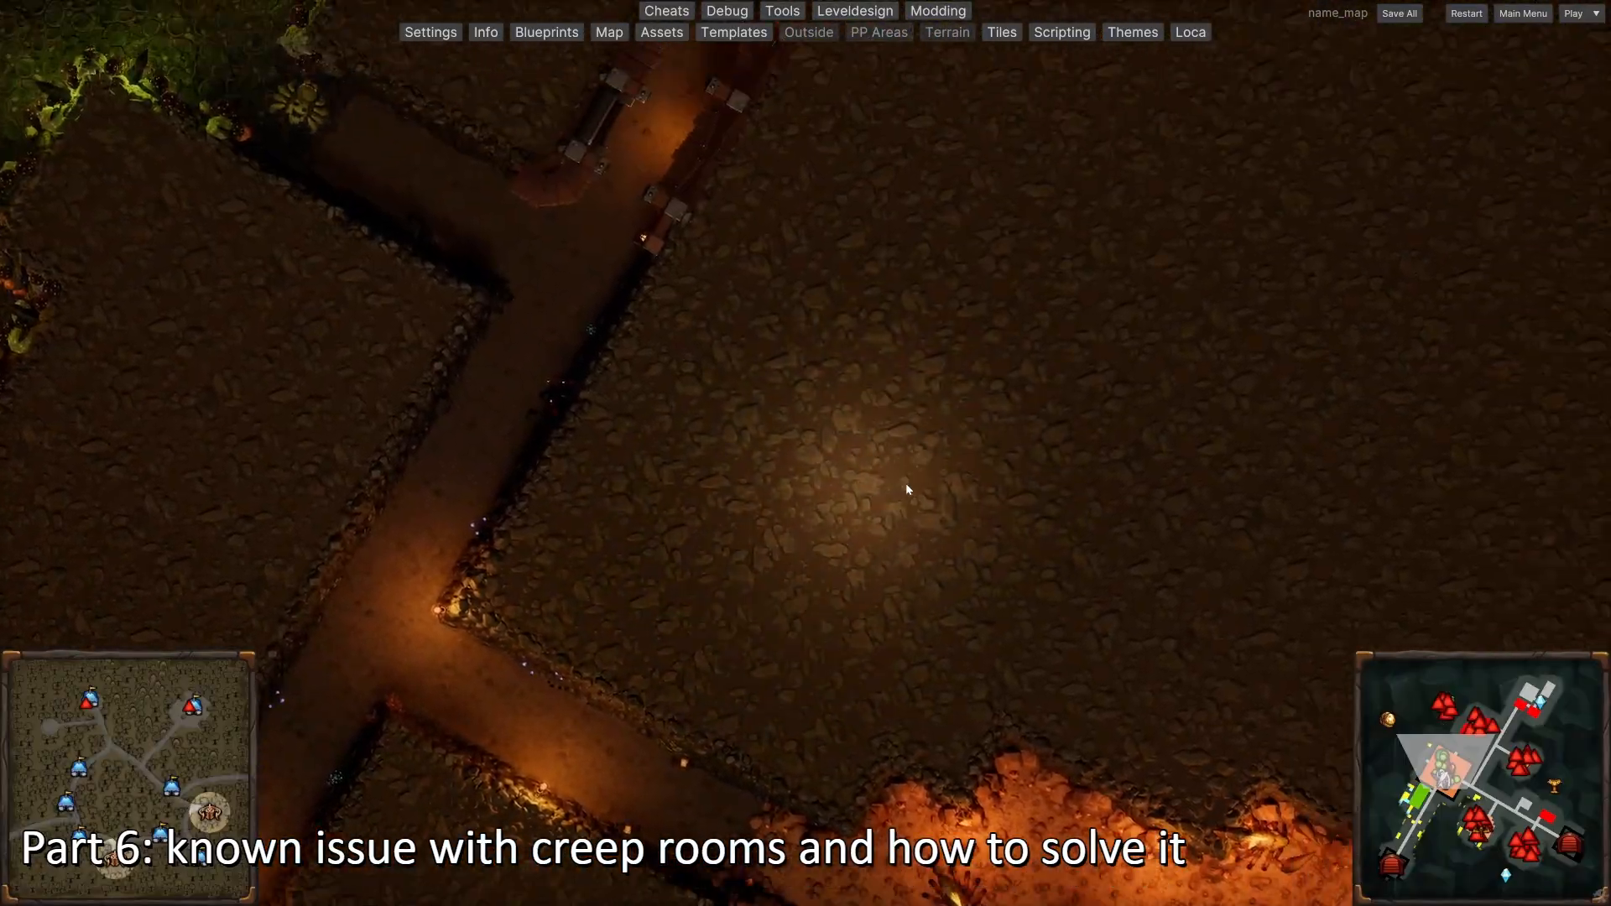
scroll(908, 490, "down", 3)
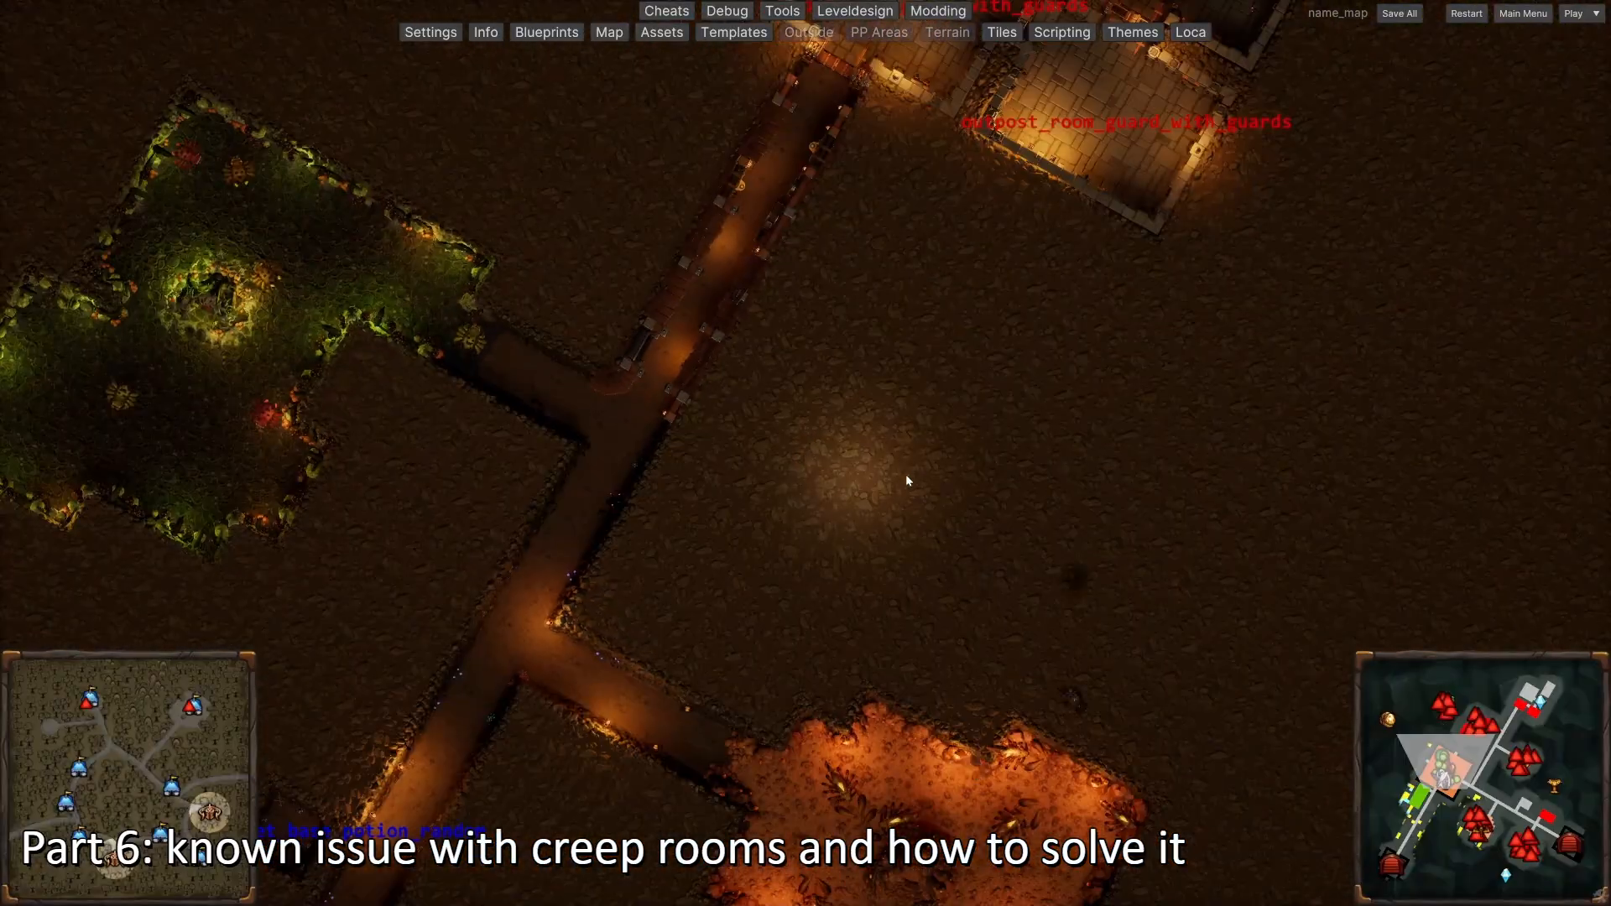
key("s")
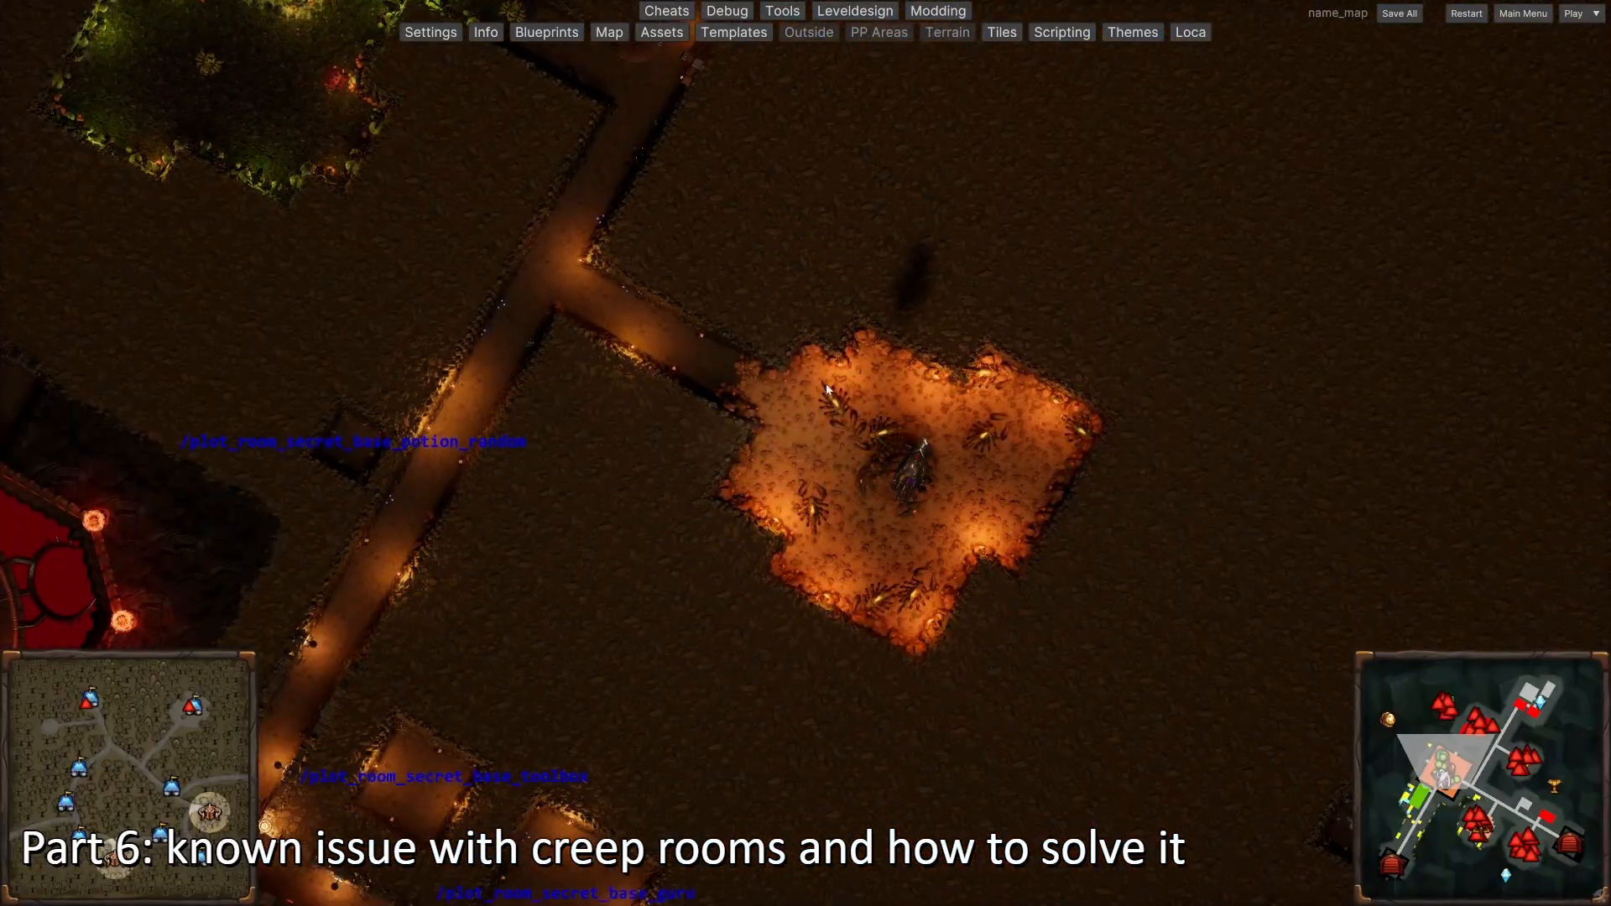
key("a")
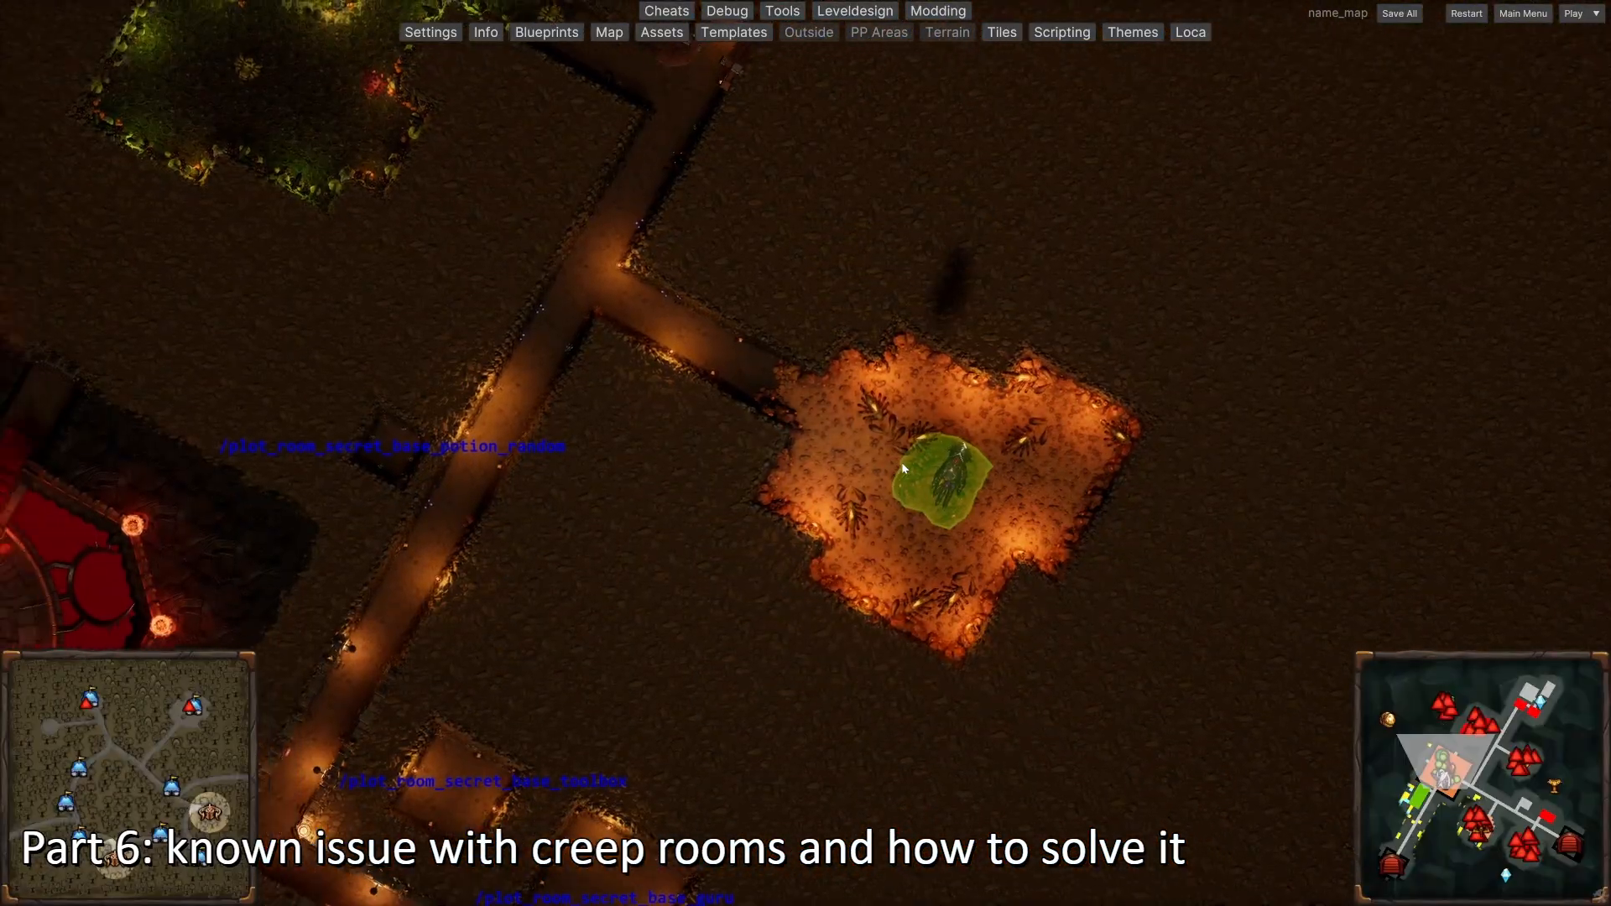
key("w")
key("s")
key("d")
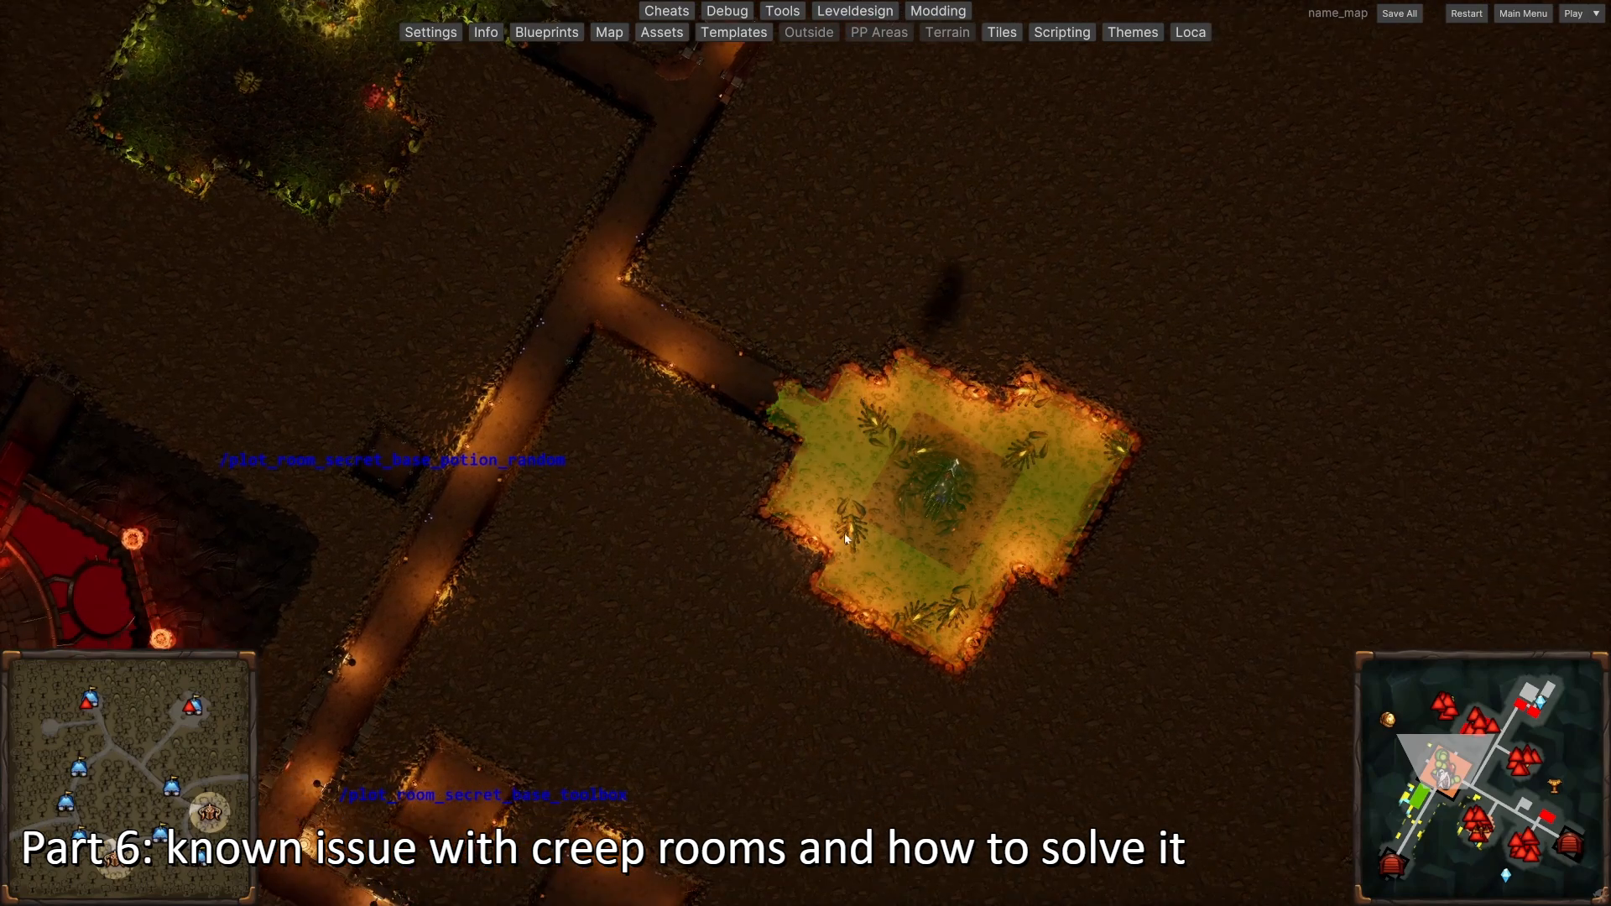
scroll(964, 442, "up", 3)
scroll(963, 442, "down", 2)
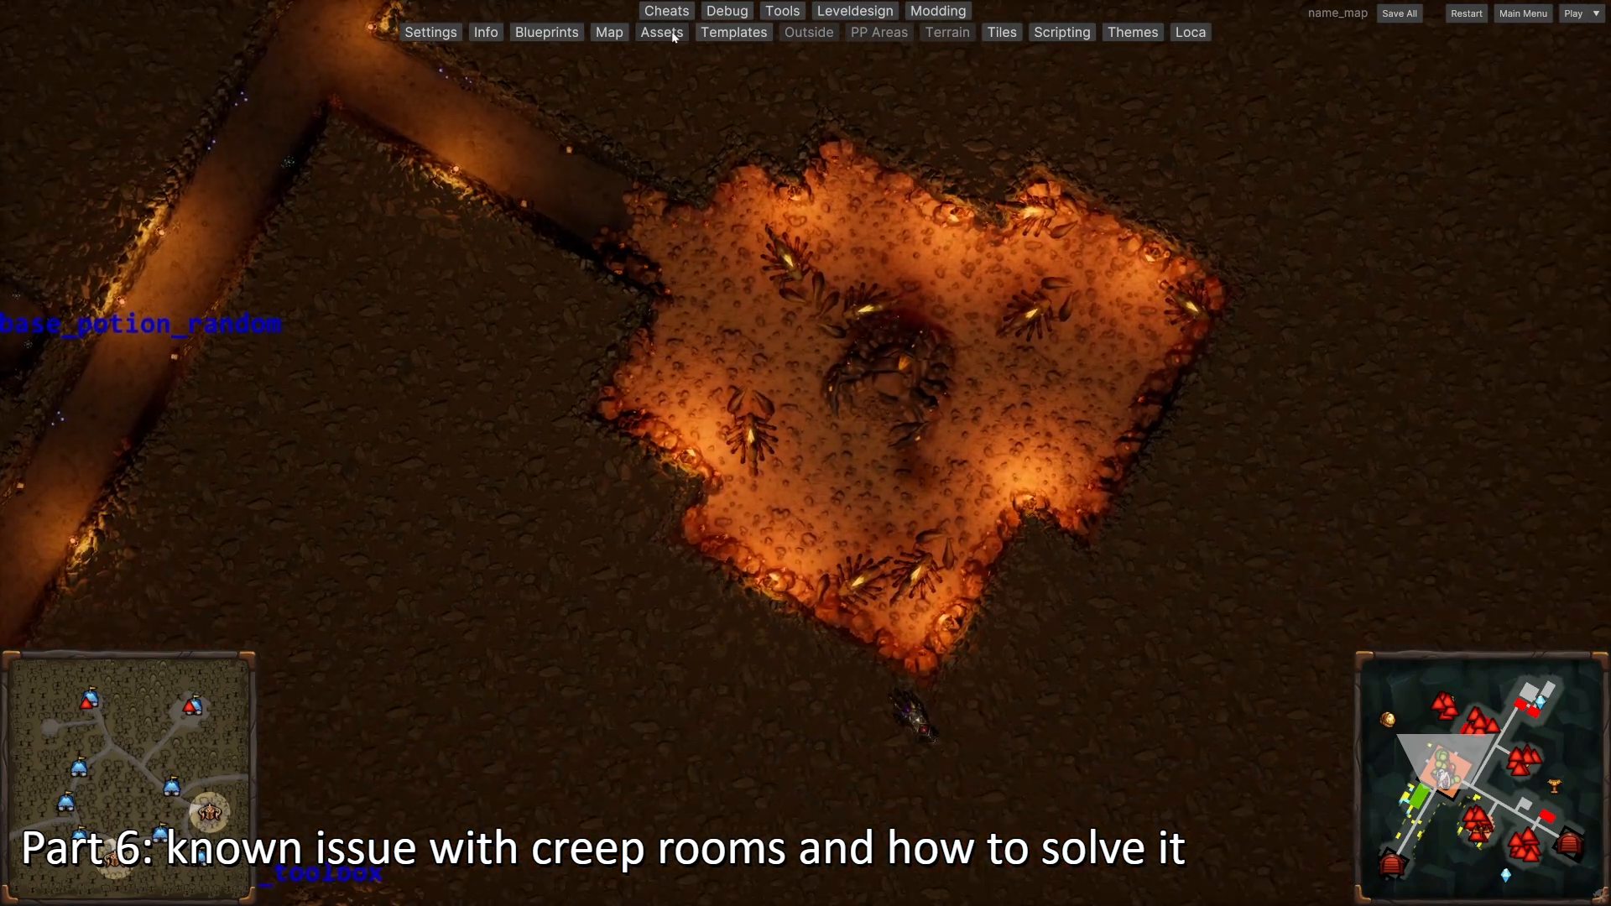
Step: Find the flagged creep_room_spiderling_with_spawner among the level objects and inspect its error and spawner position in the cave
left_click(671, 36)
scroll(1382, 256, "down", 6)
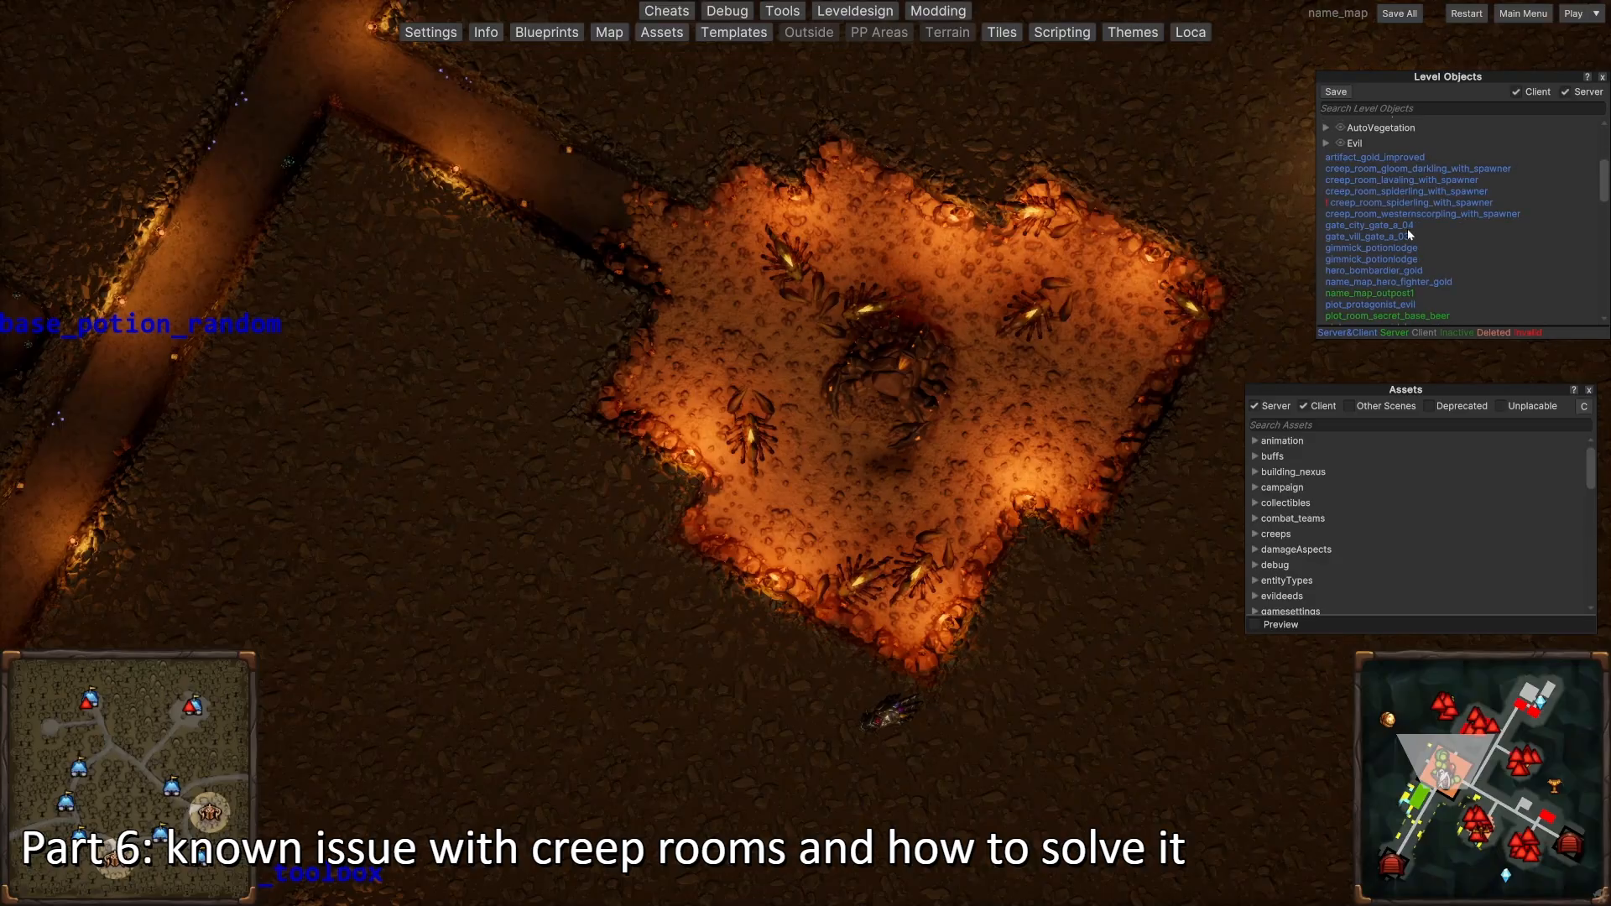
scroll(1390, 238, "up", 6)
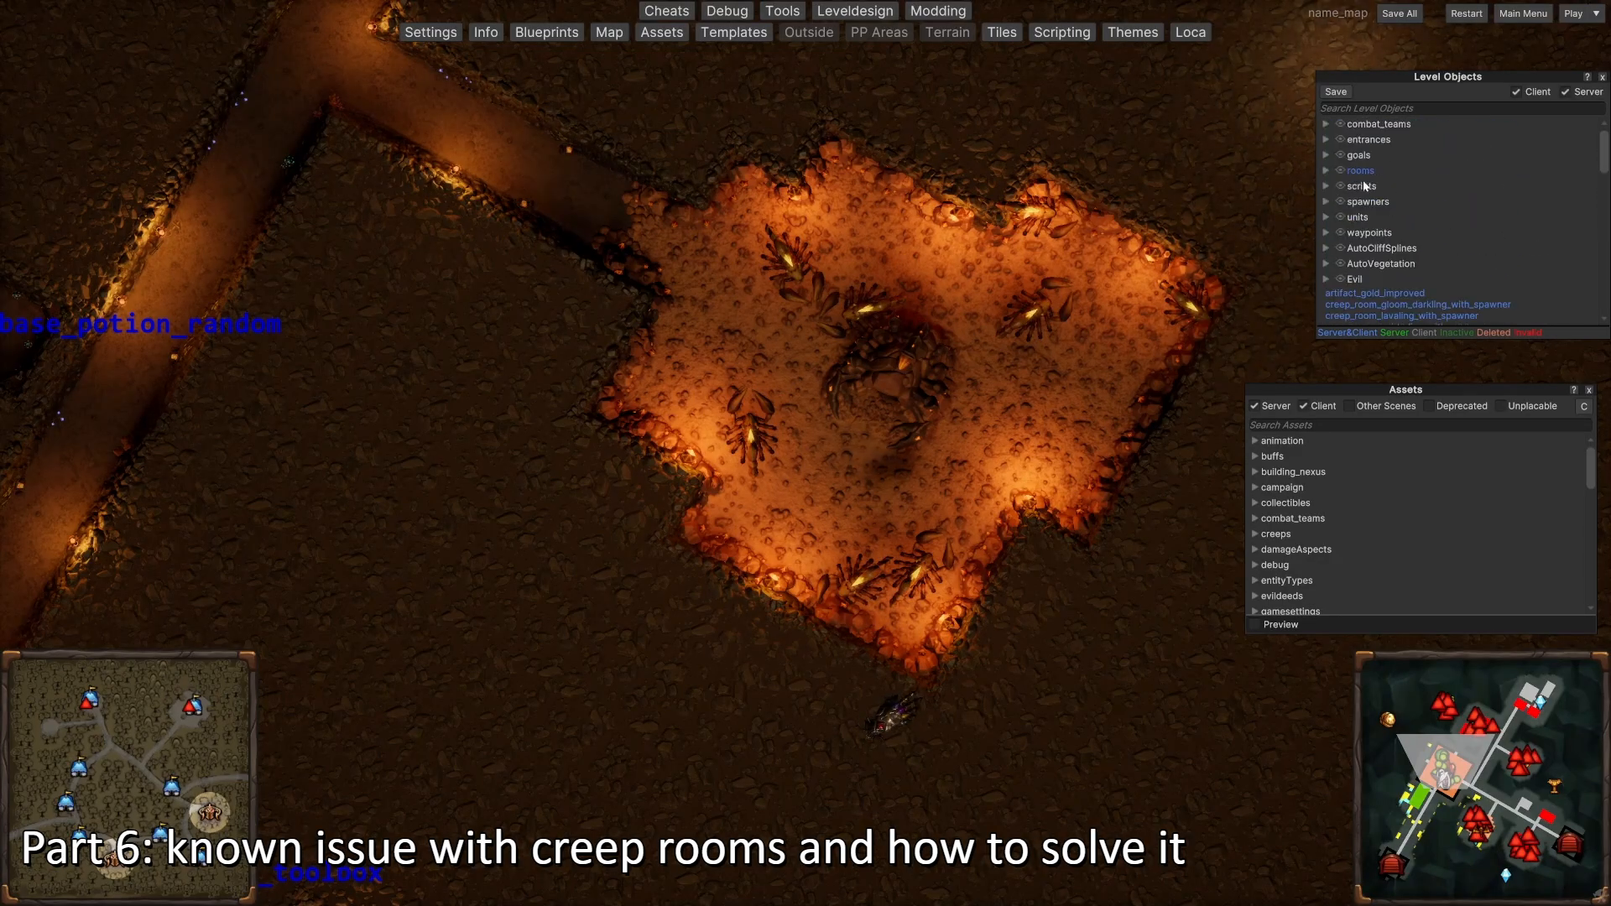
scroll(1374, 243, "down", 3)
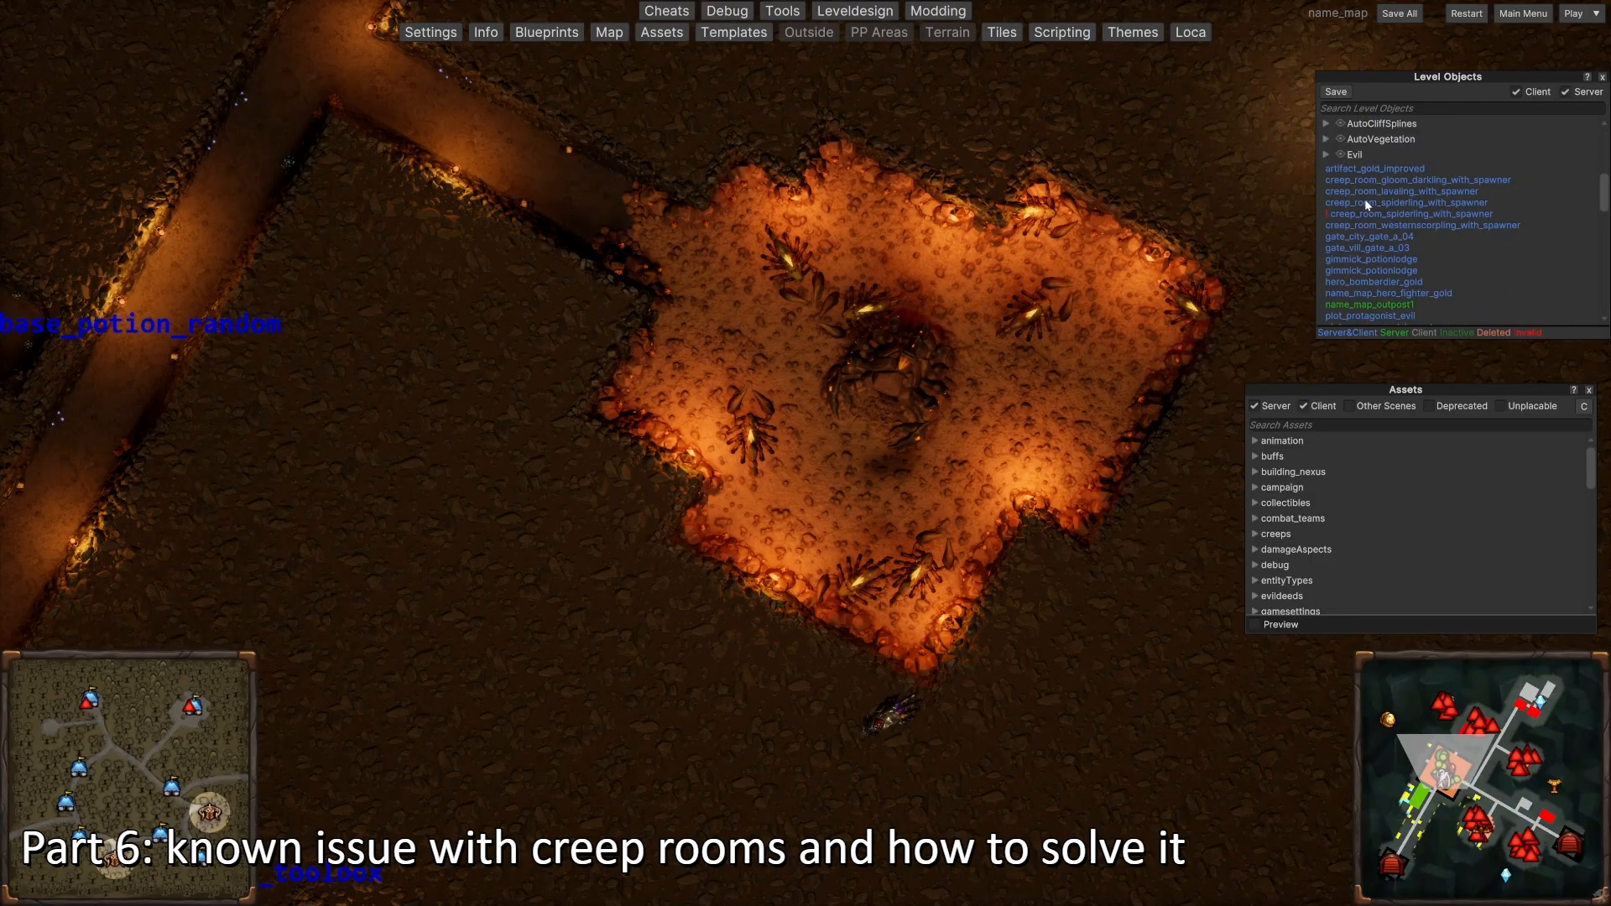
double_click(1372, 215)
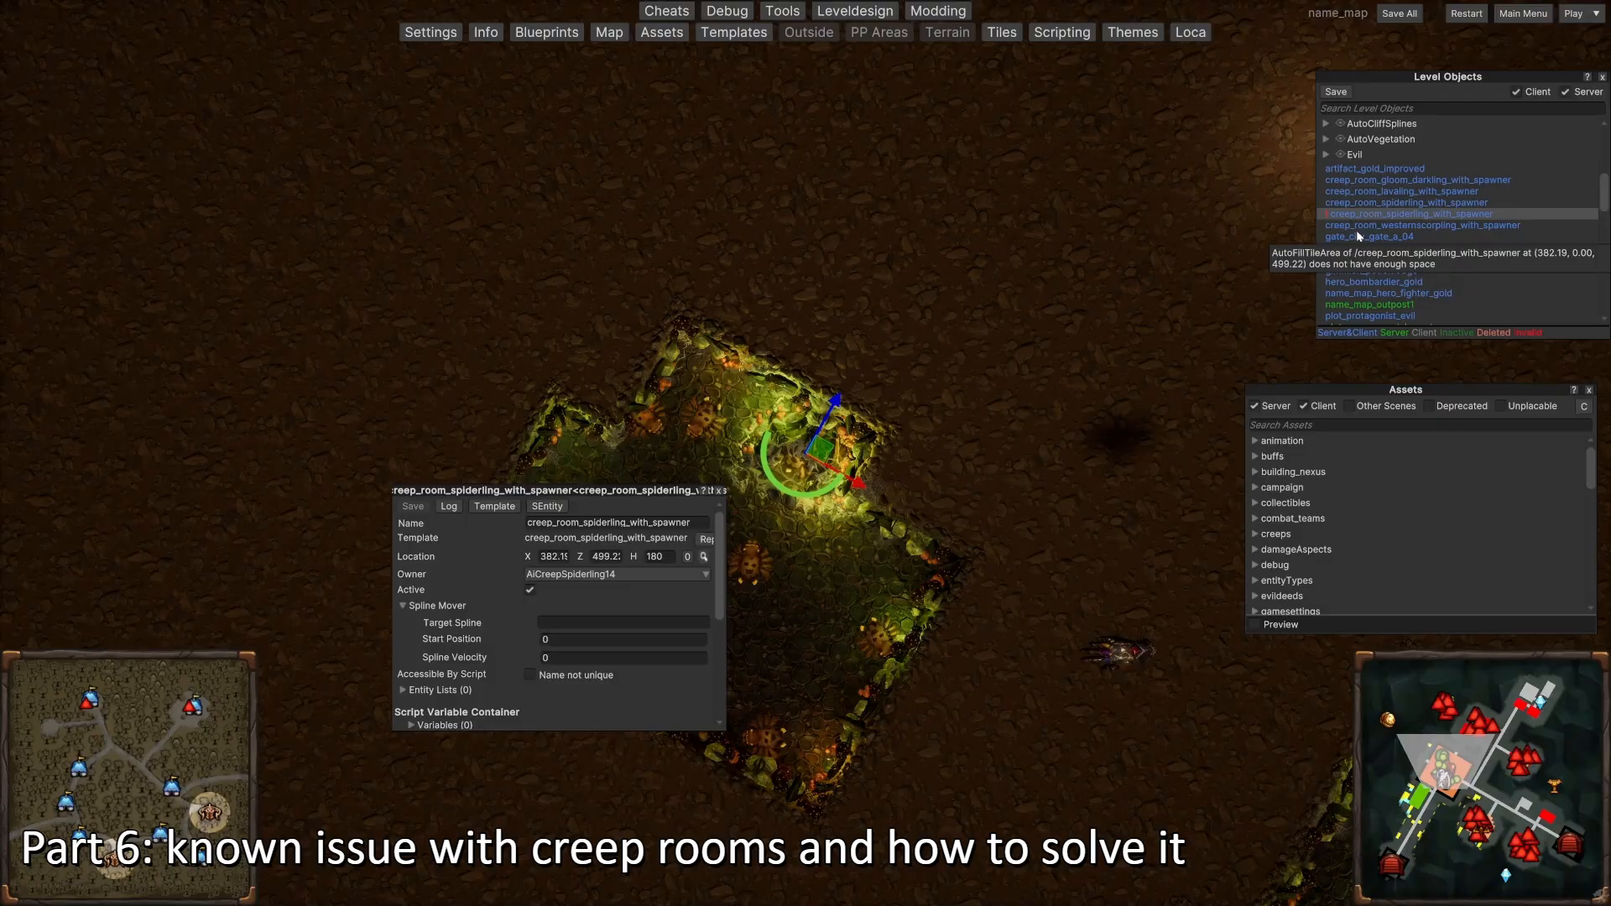
key("s")
key("d")
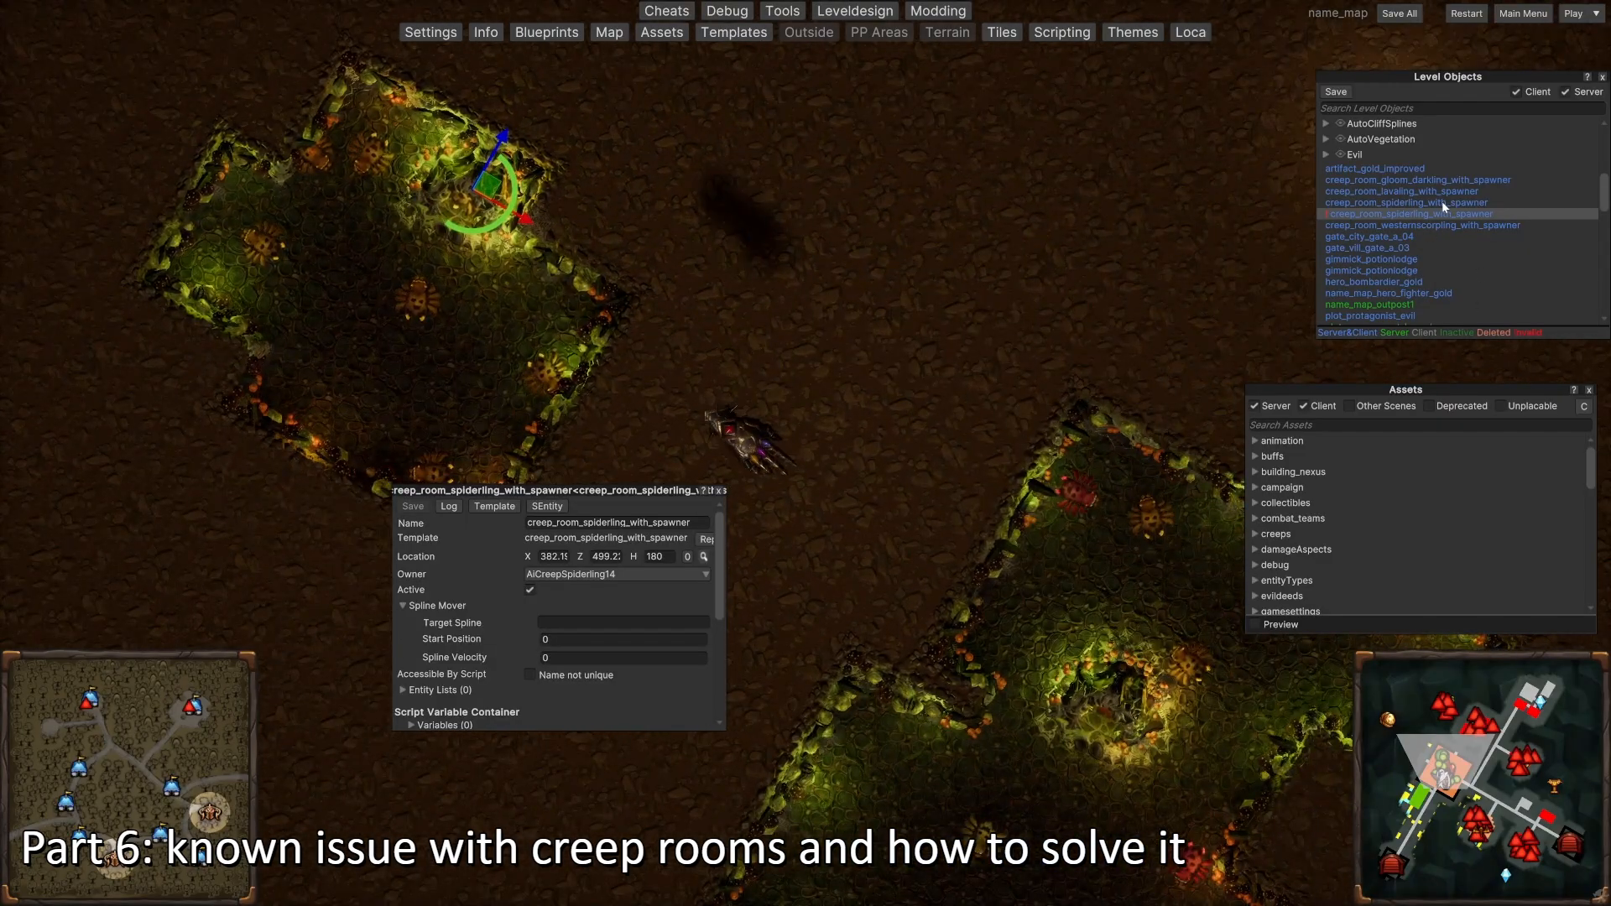
key("a")
key("w")
scroll(713, 302, "up", 3)
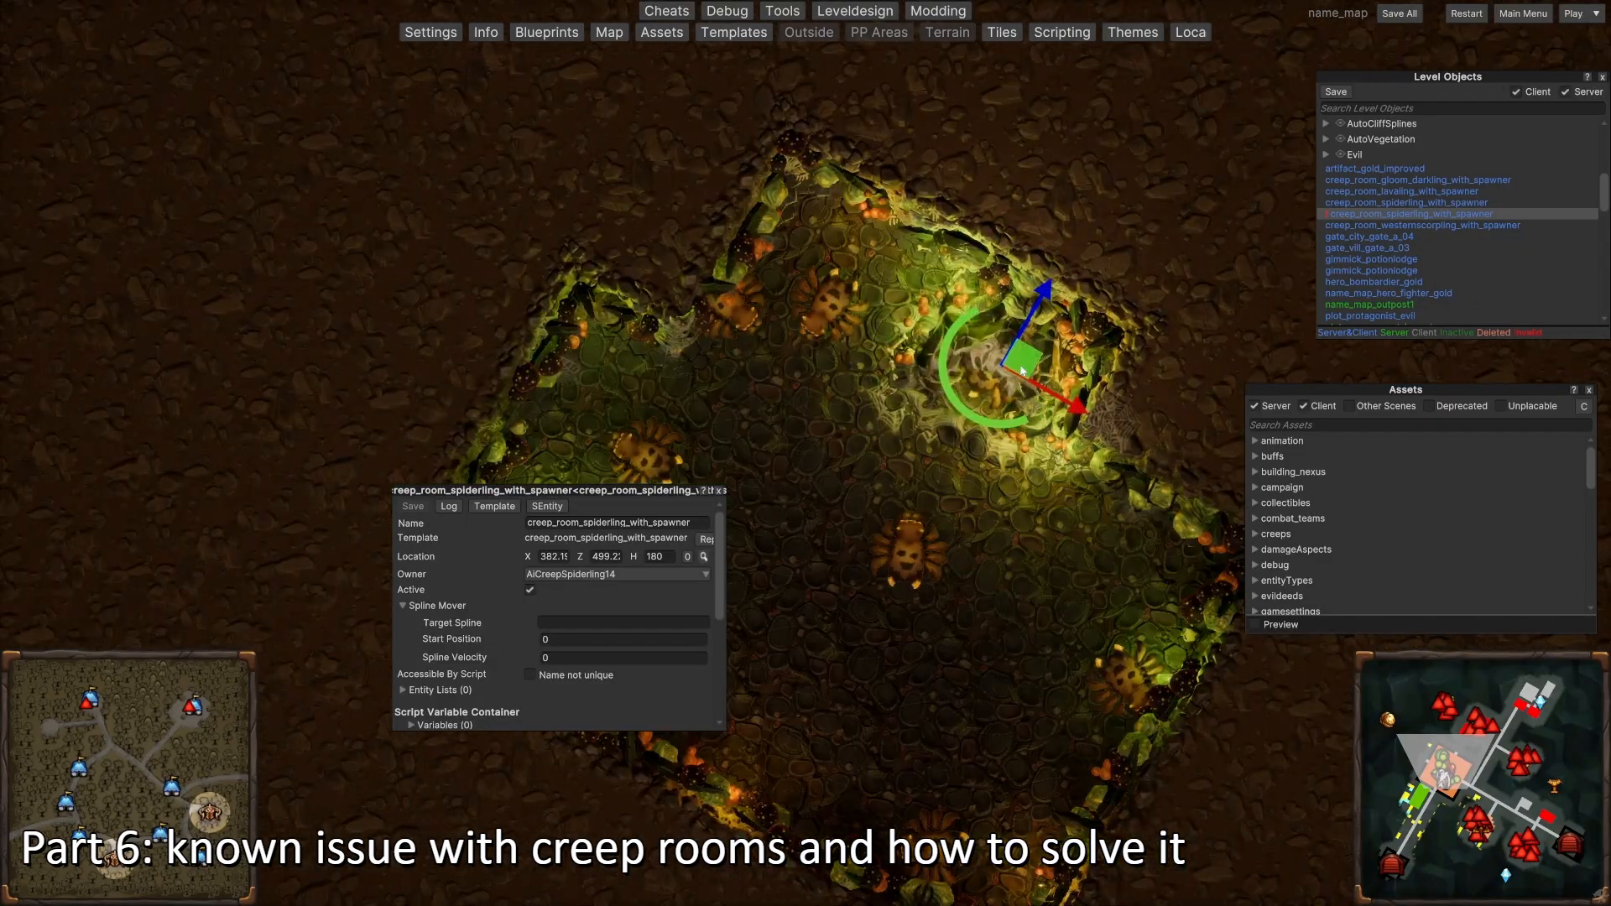
Step: Move the flagged spiderling creep room object outside the northeast wall of its cave, to about X 387.7, Z 502.2
key("d")
mouse_move(1021, 370)
left_mouse_down()
mouse_move(1043, 360)
mouse_move(1019, 387)
left_mouse_up()
scroll(893, 325, "down", 3)
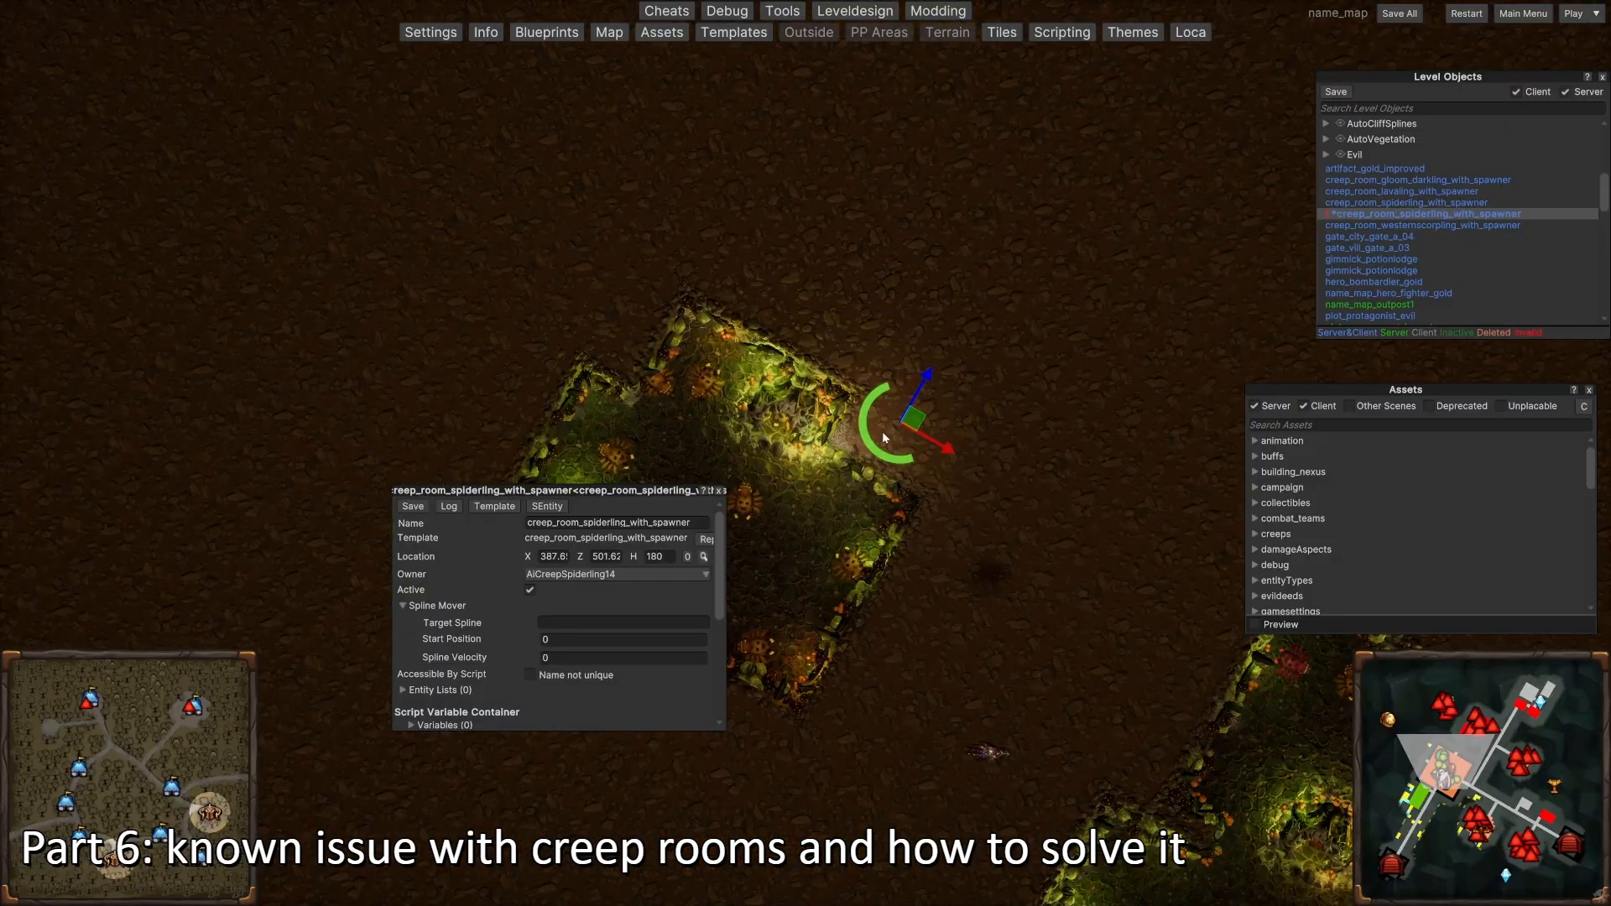
key("s")
key("a")
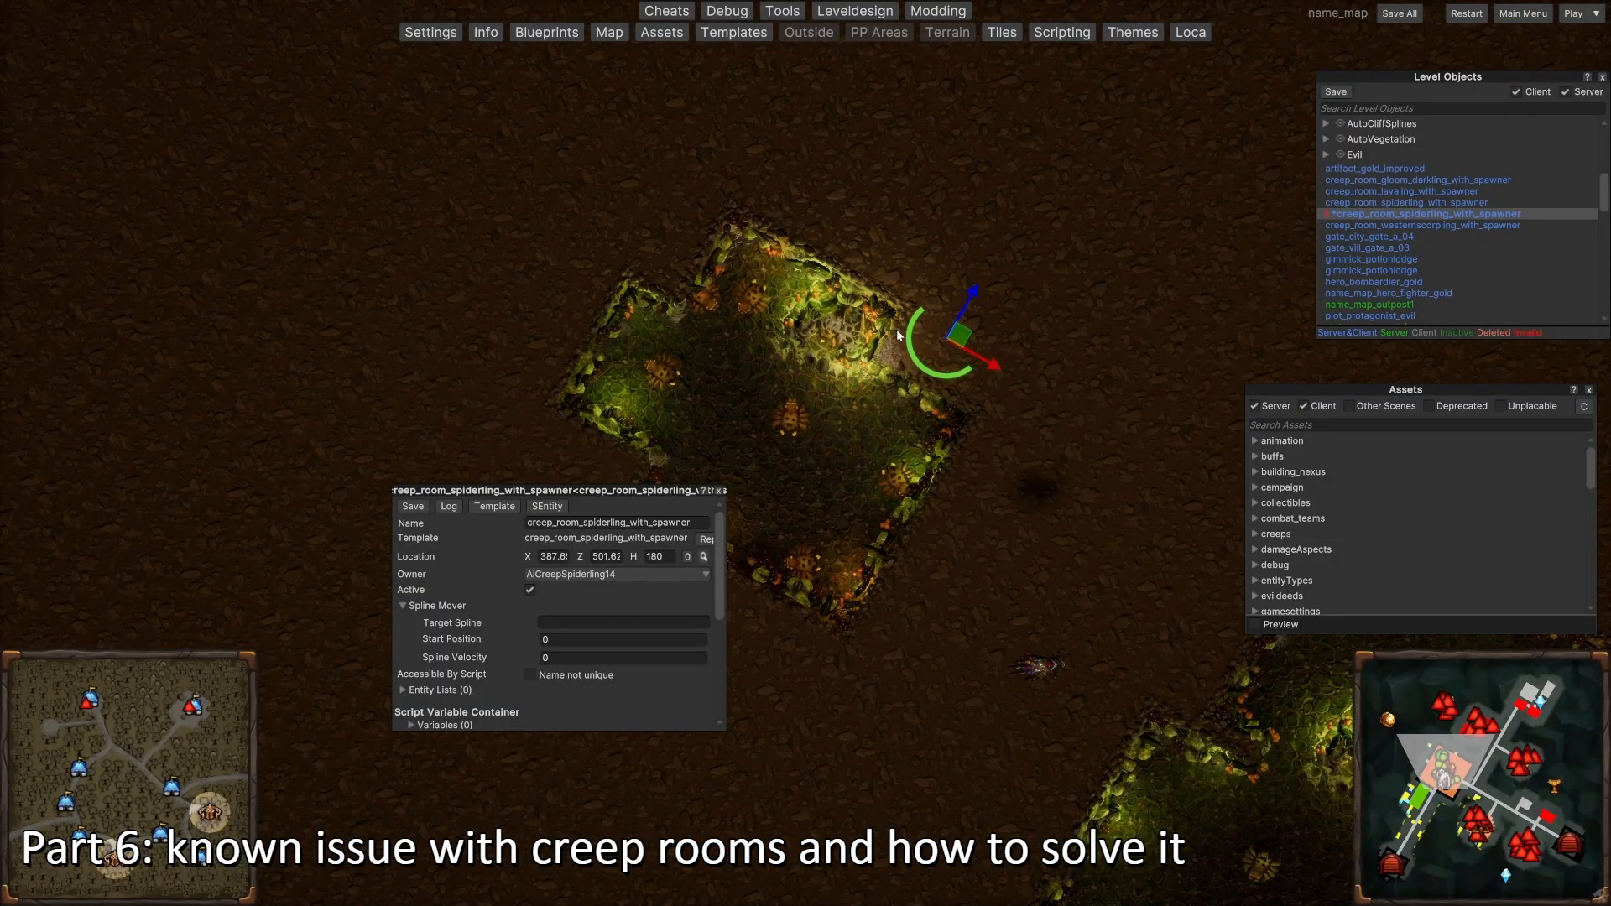
mouse_move(965, 345)
left_mouse_down()
mouse_move(783, 397)
mouse_move(964, 329)
left_mouse_up()
Step: Save all changes, restart the map and inspect the cave of the displaced spiderling creep room
left_click(1395, 15)
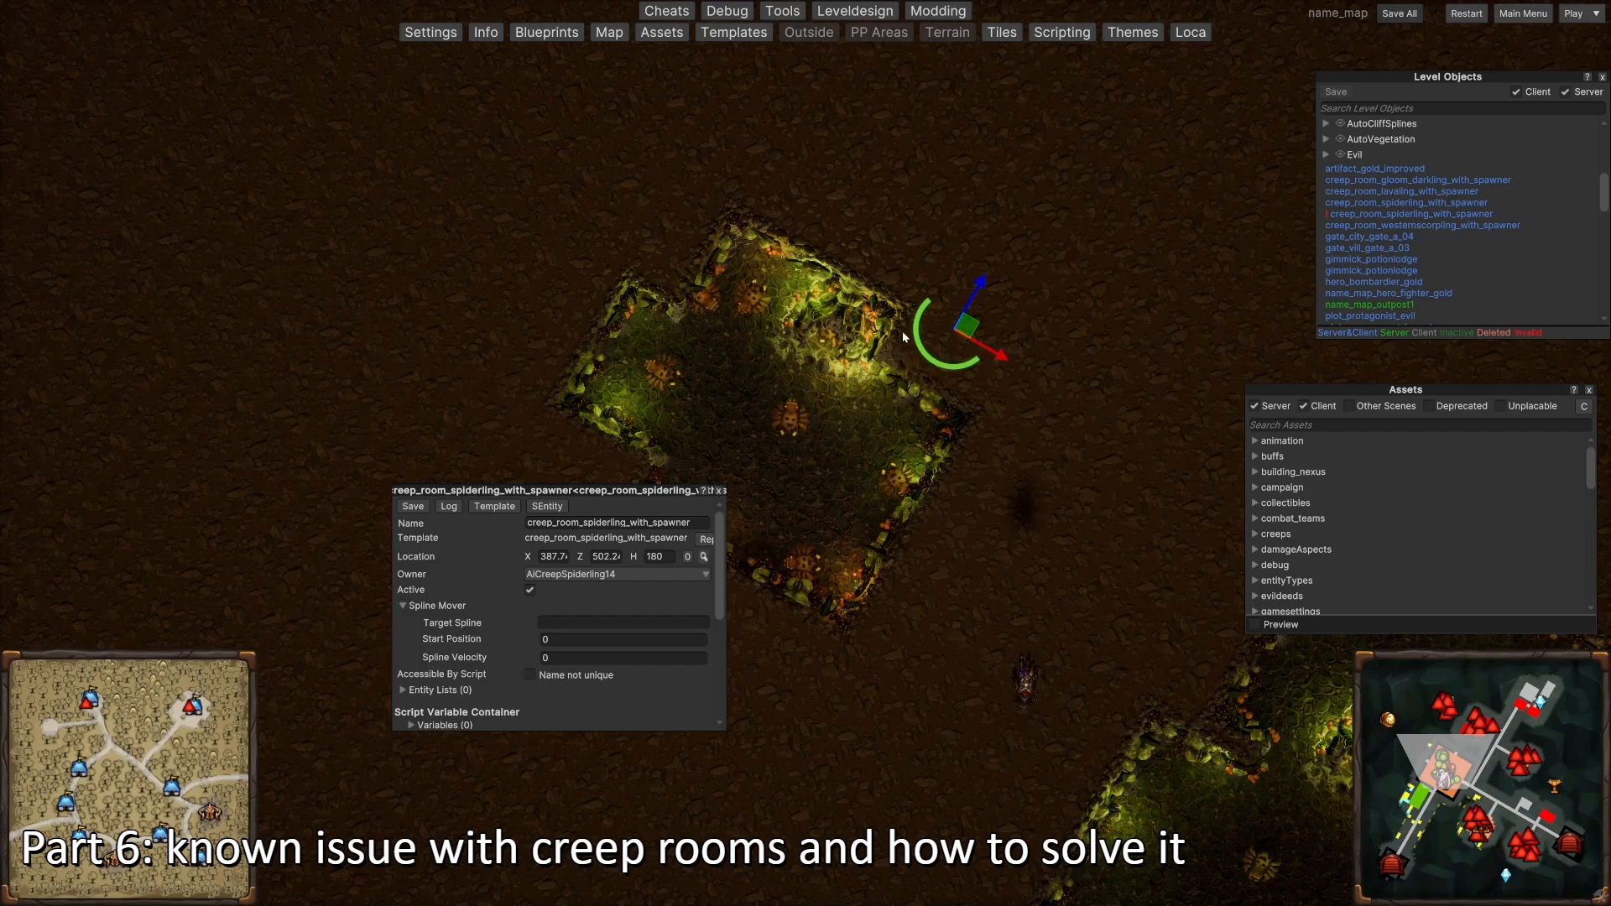
left_click(1466, 14)
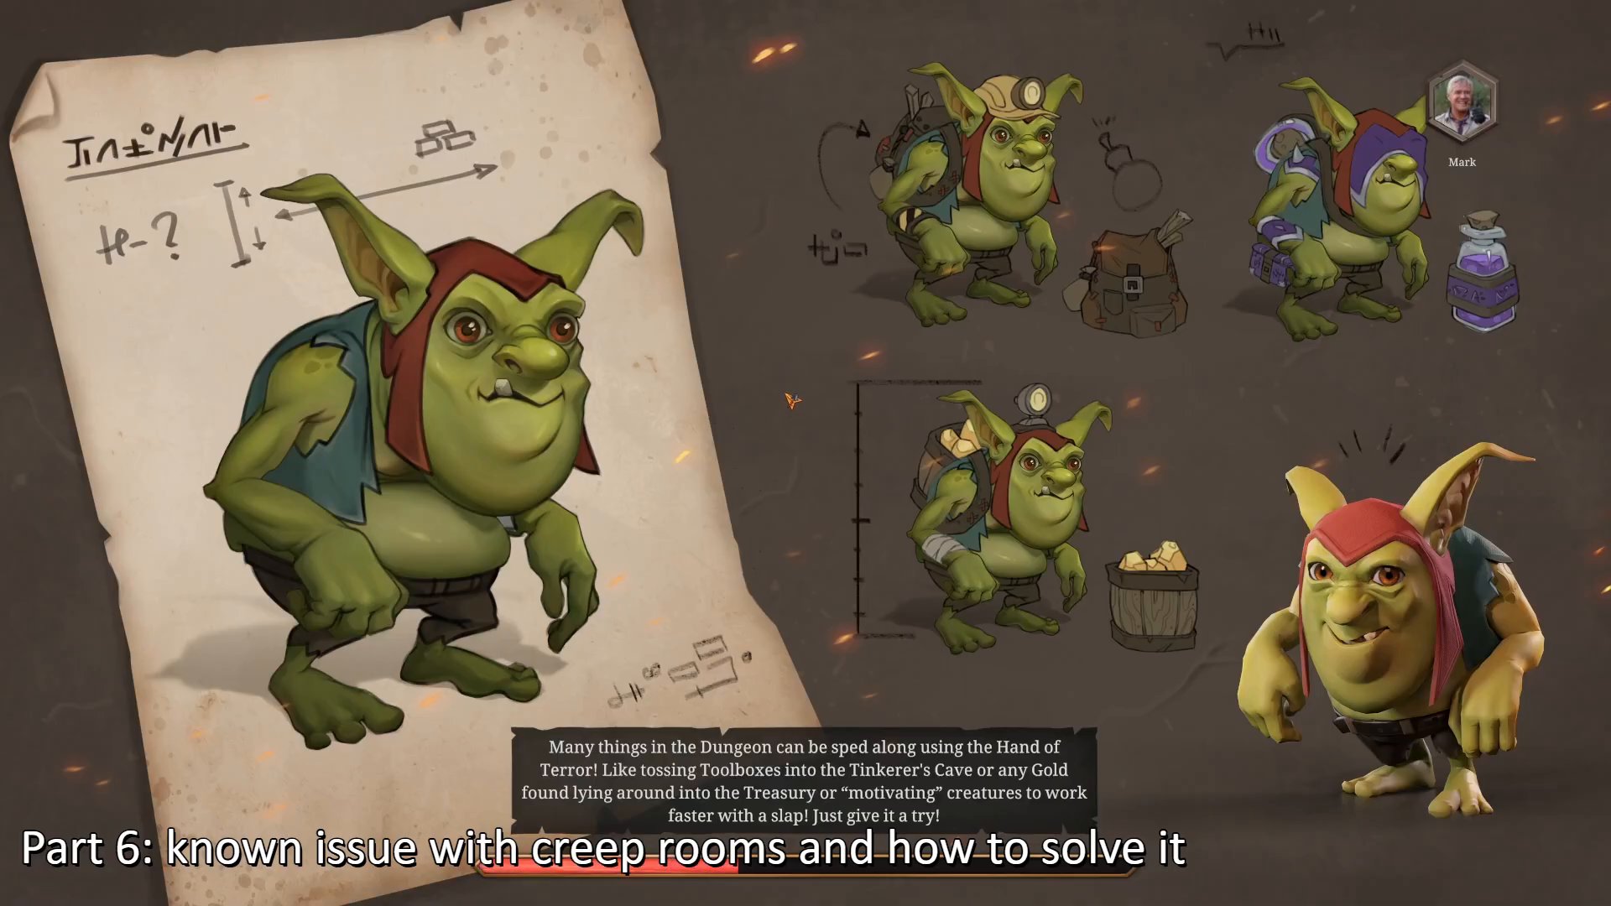
scroll(803, 446, "up", 3)
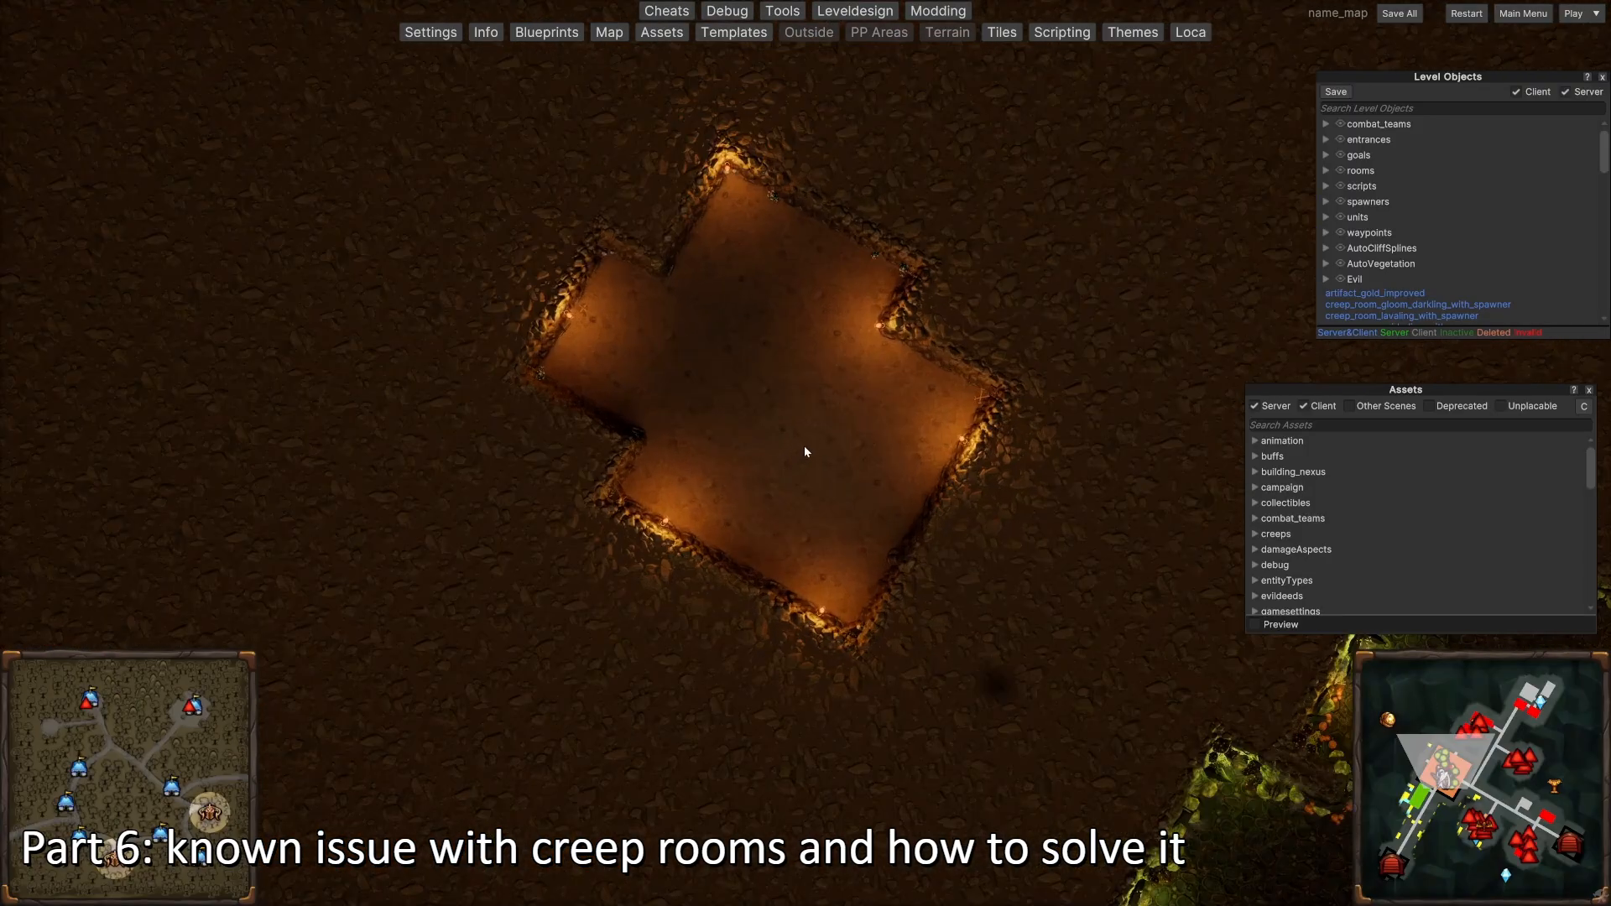
scroll(874, 346, "down", 1)
scroll(874, 344, "up", 2)
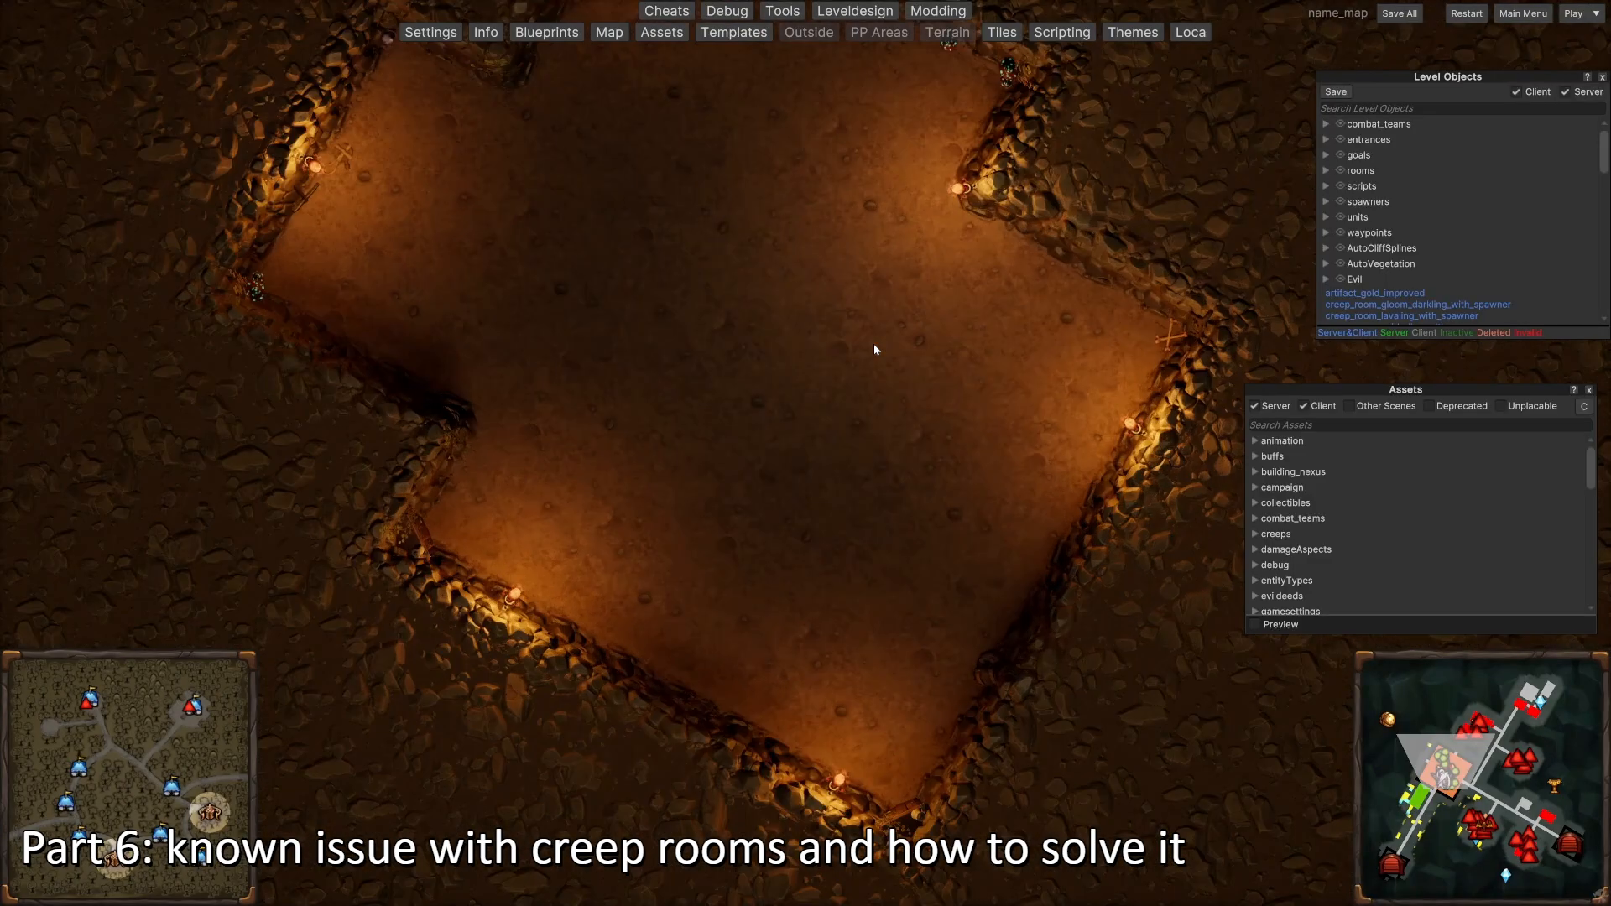
scroll(873, 344, "down", 3)
scroll(938, 368, "up", 3)
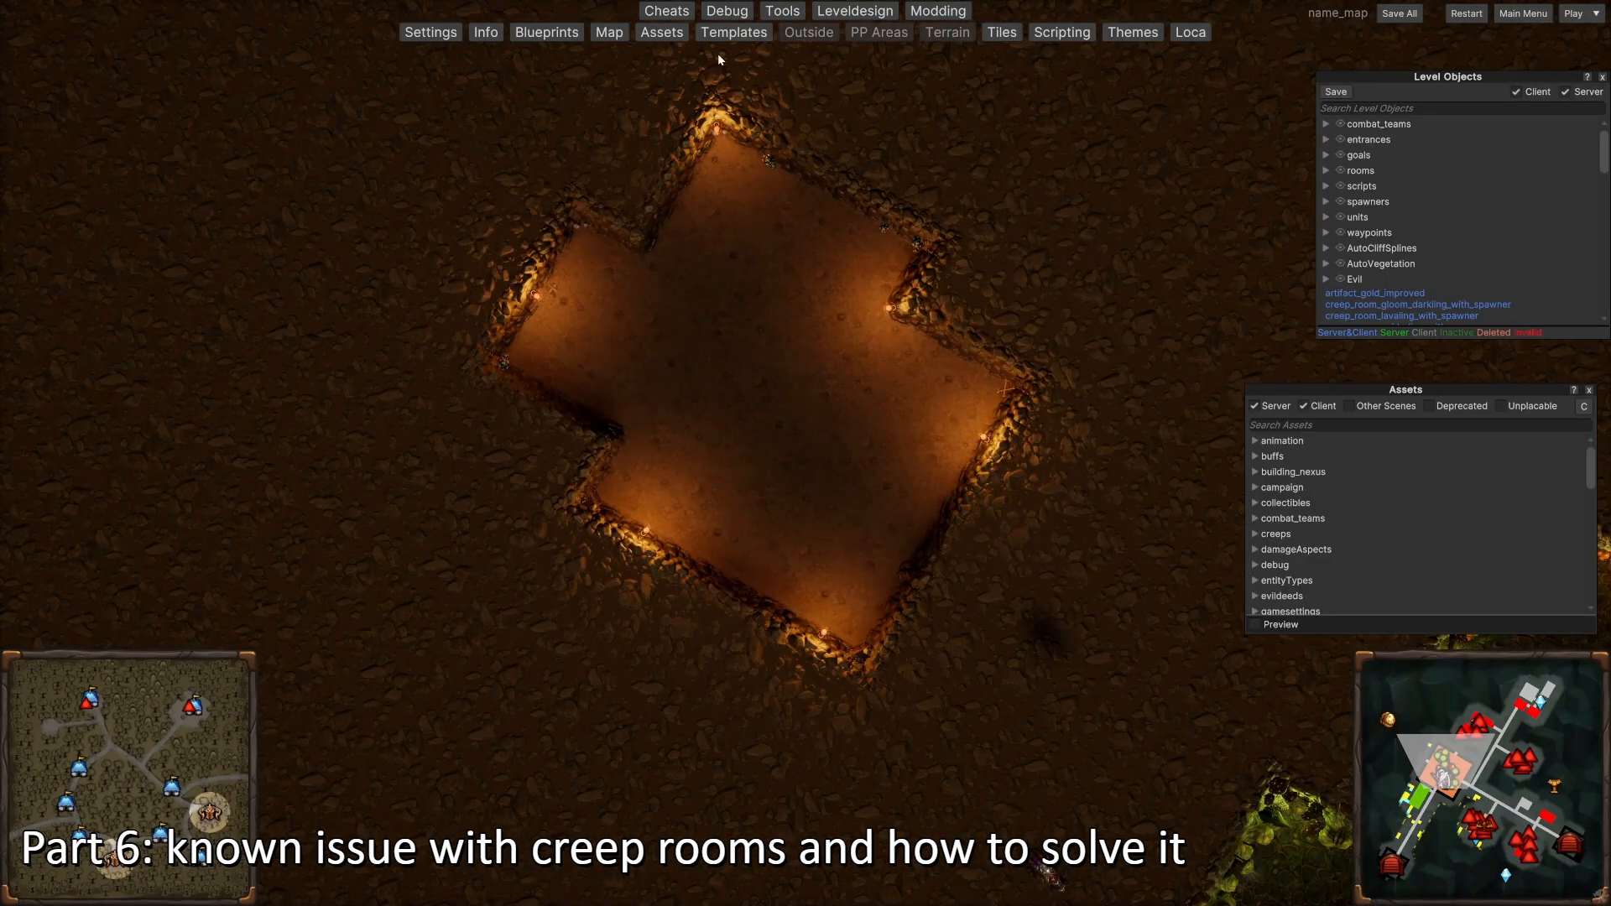
Step: Select the flagged creep_room_spiderling_with_spawner and move it to the middle of its dug-out cave, about X 380.7, Z 492.9
left_click(677, 36)
left_click(669, 35)
scroll(1376, 292, "down", 3)
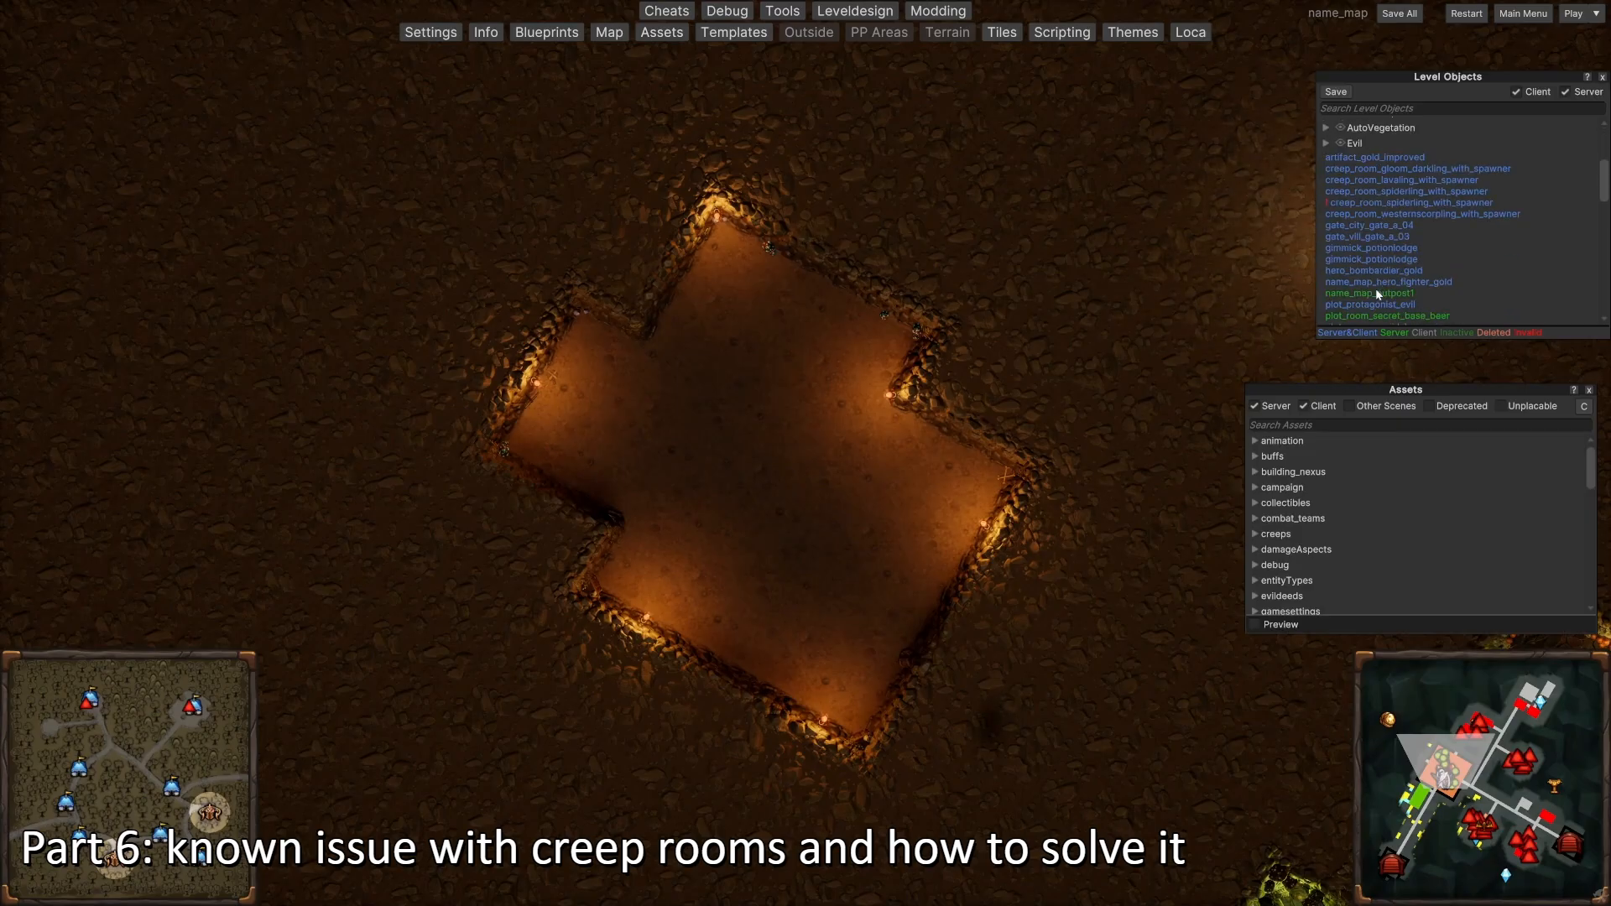
left_click(1353, 203)
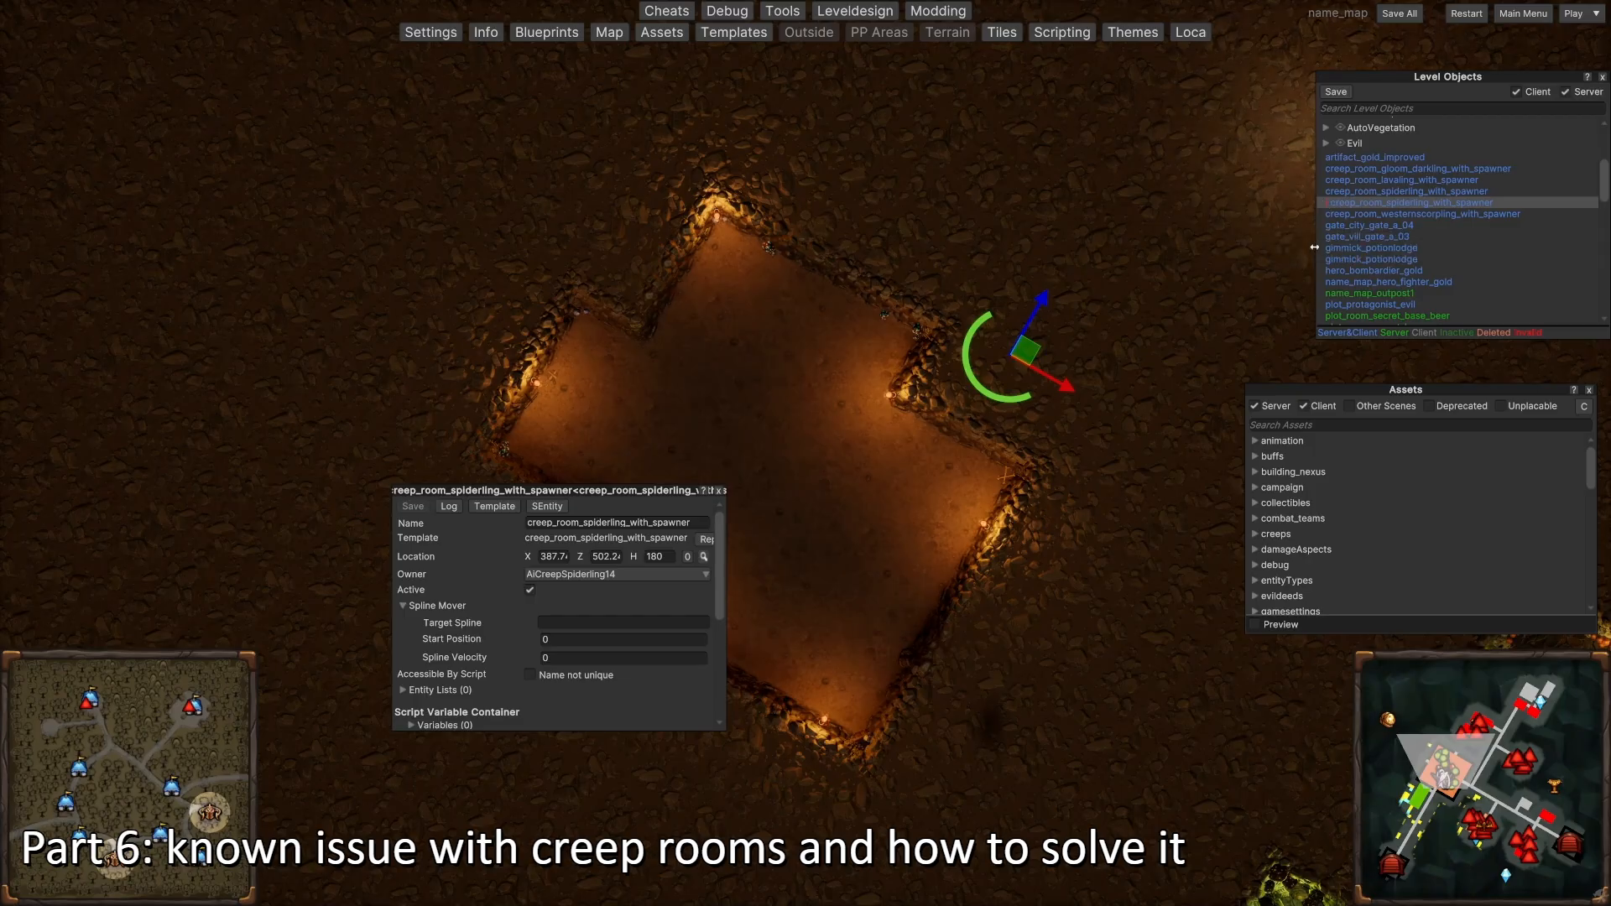
scroll(988, 382, "down", 2)
scroll(985, 406, "down", 1)
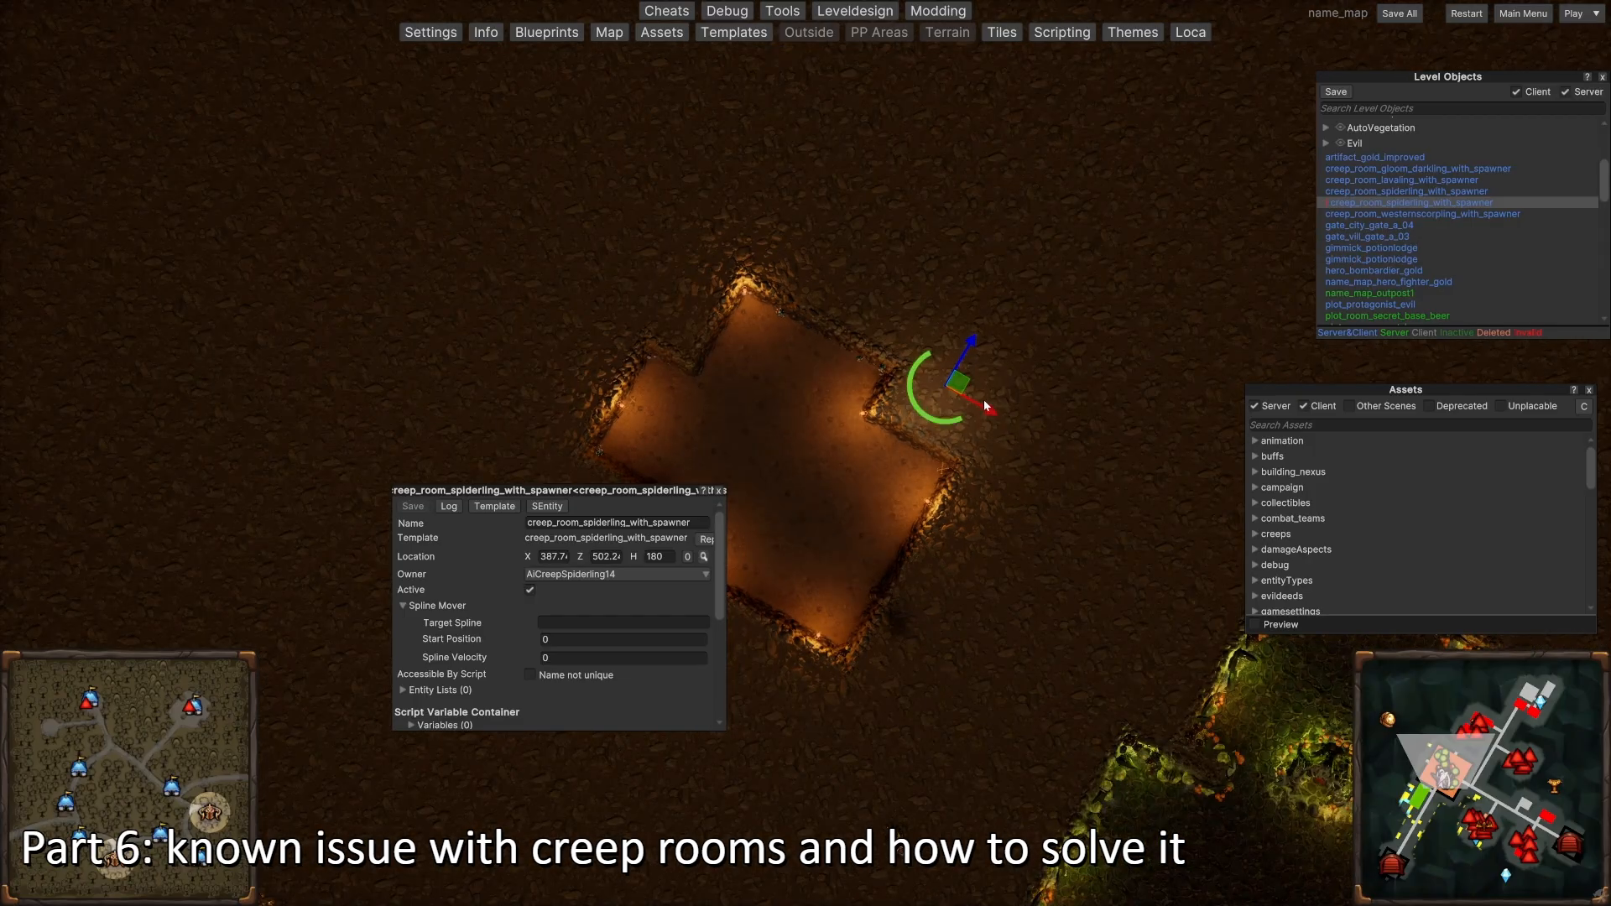
mouse_move(953, 384)
left_mouse_down()
mouse_move(852, 449)
mouse_move(776, 463)
left_mouse_up()
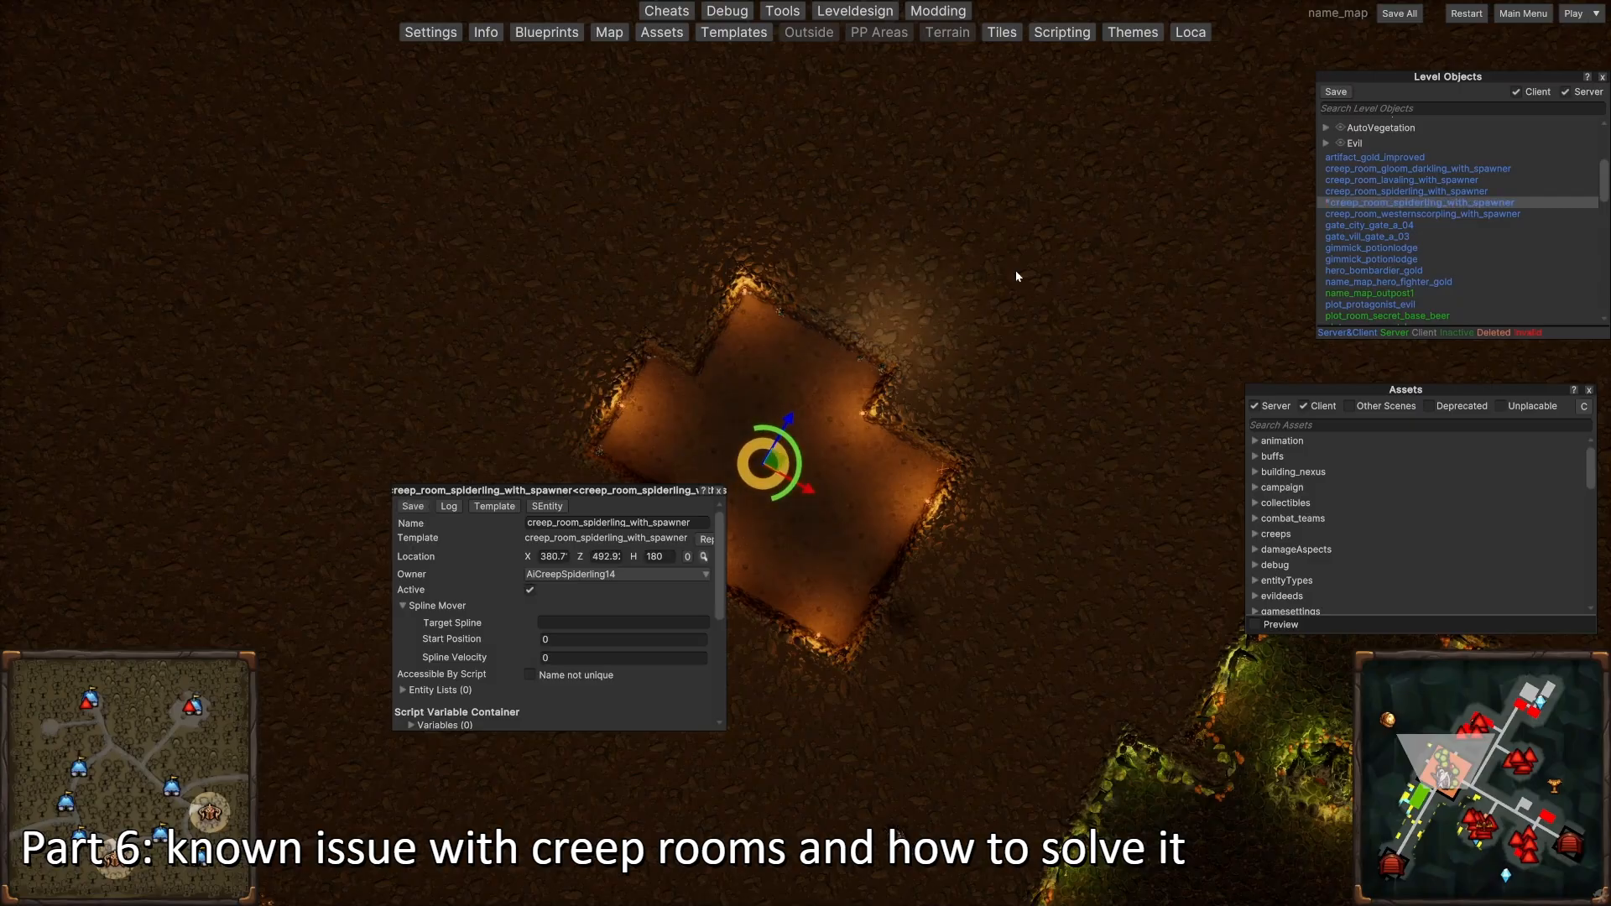
Step: Save all changes, restart the map and check the recentred spiderling creep room north of the dungeon core
left_click(1409, 20)
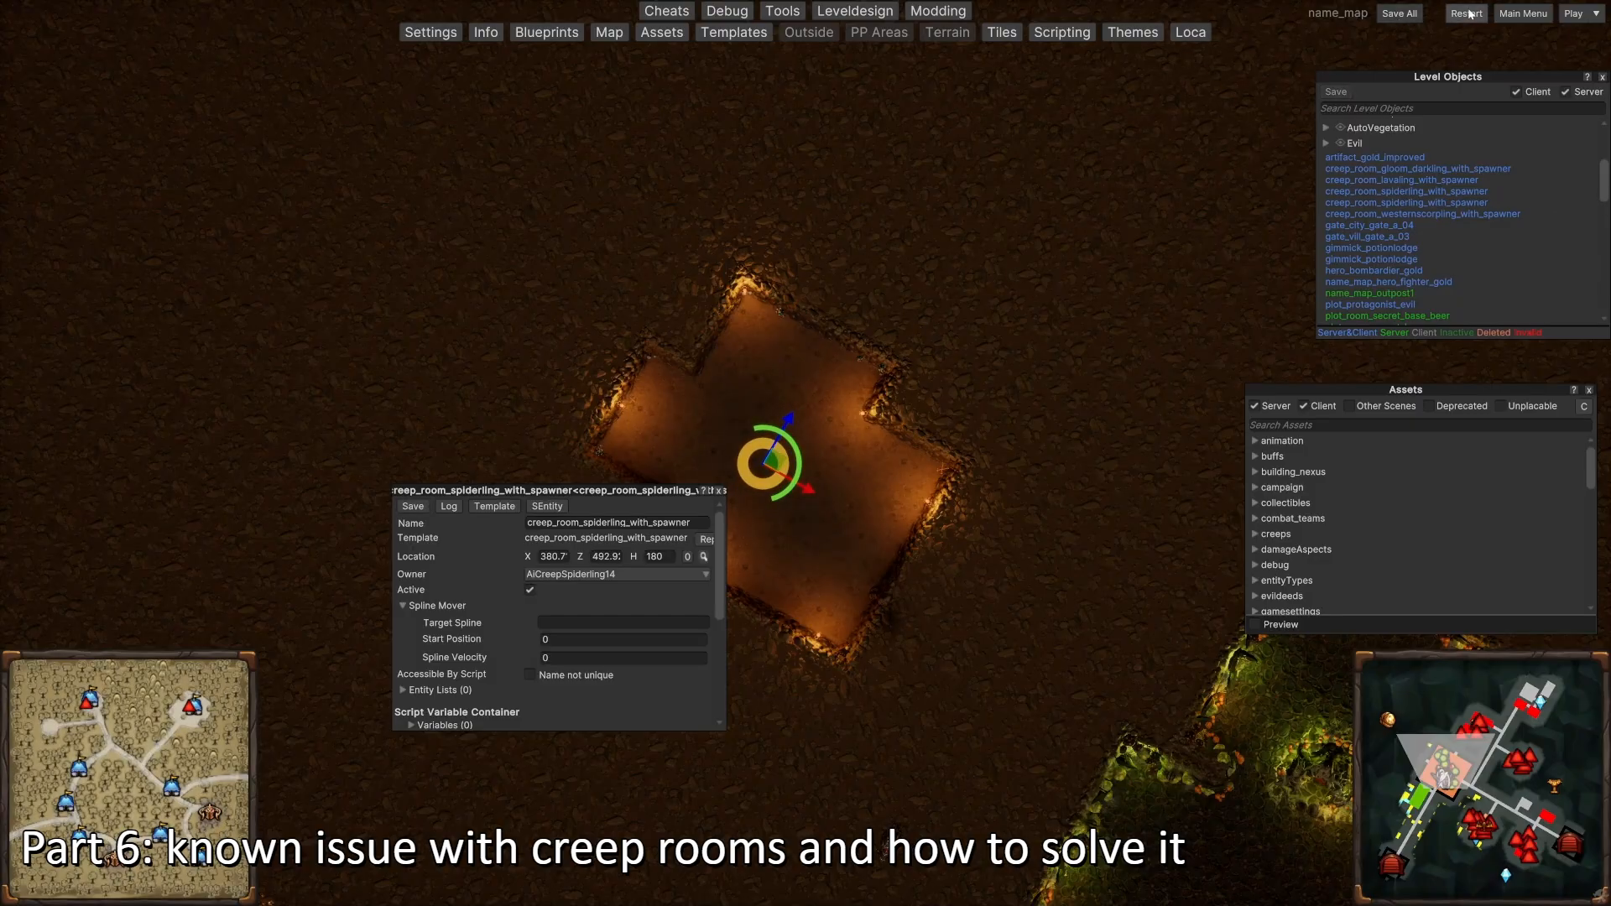
left_click(1469, 14)
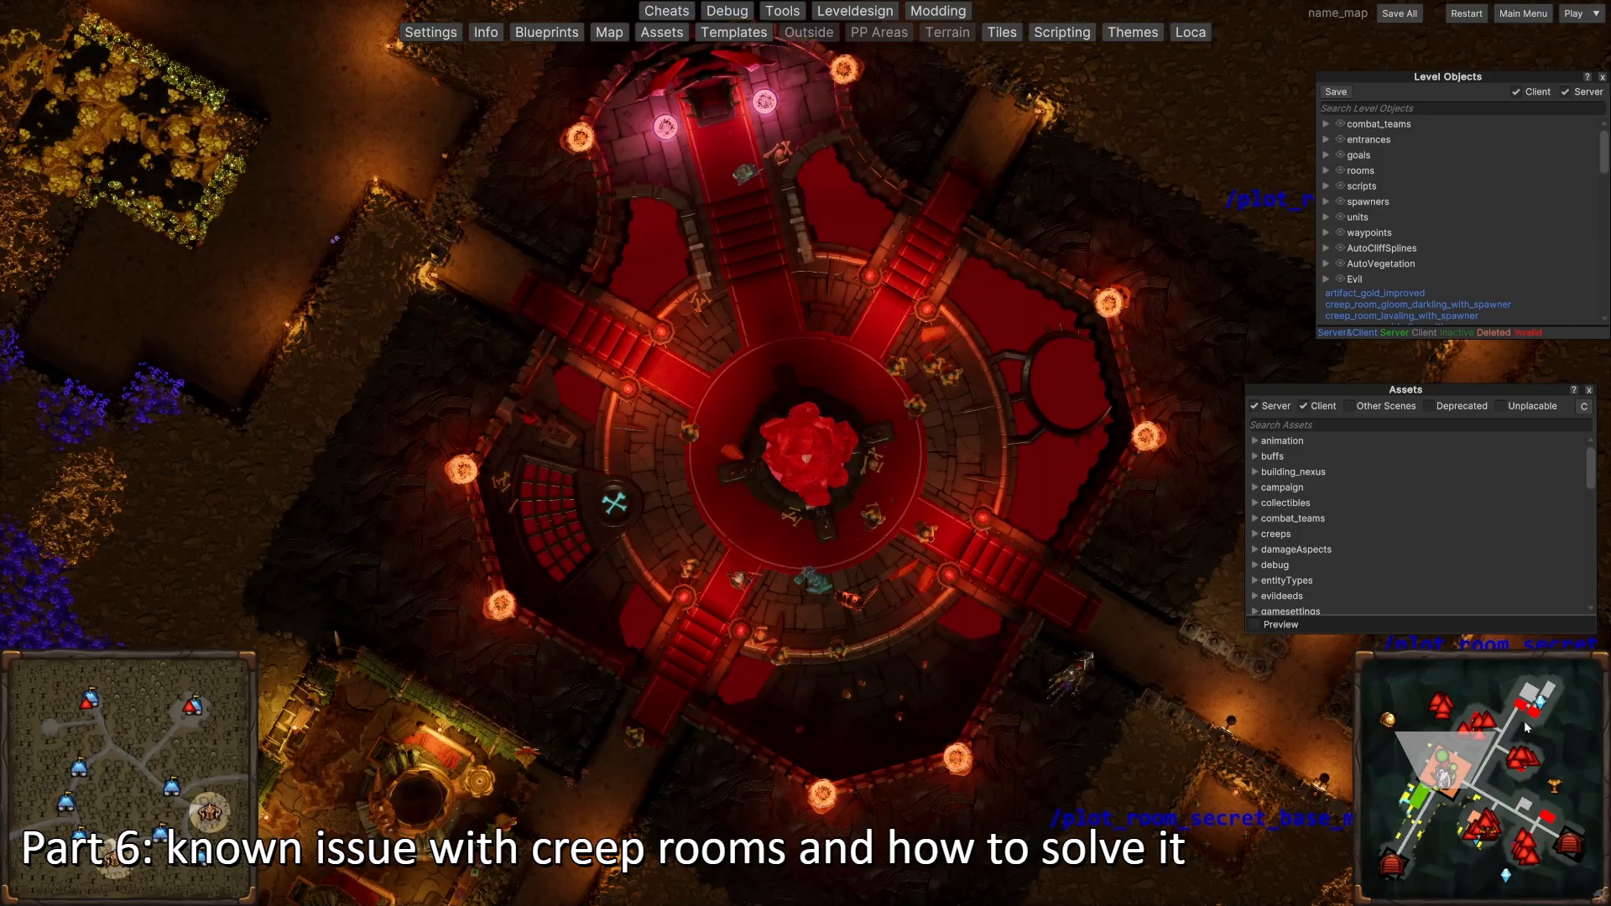
left_click(1453, 713)
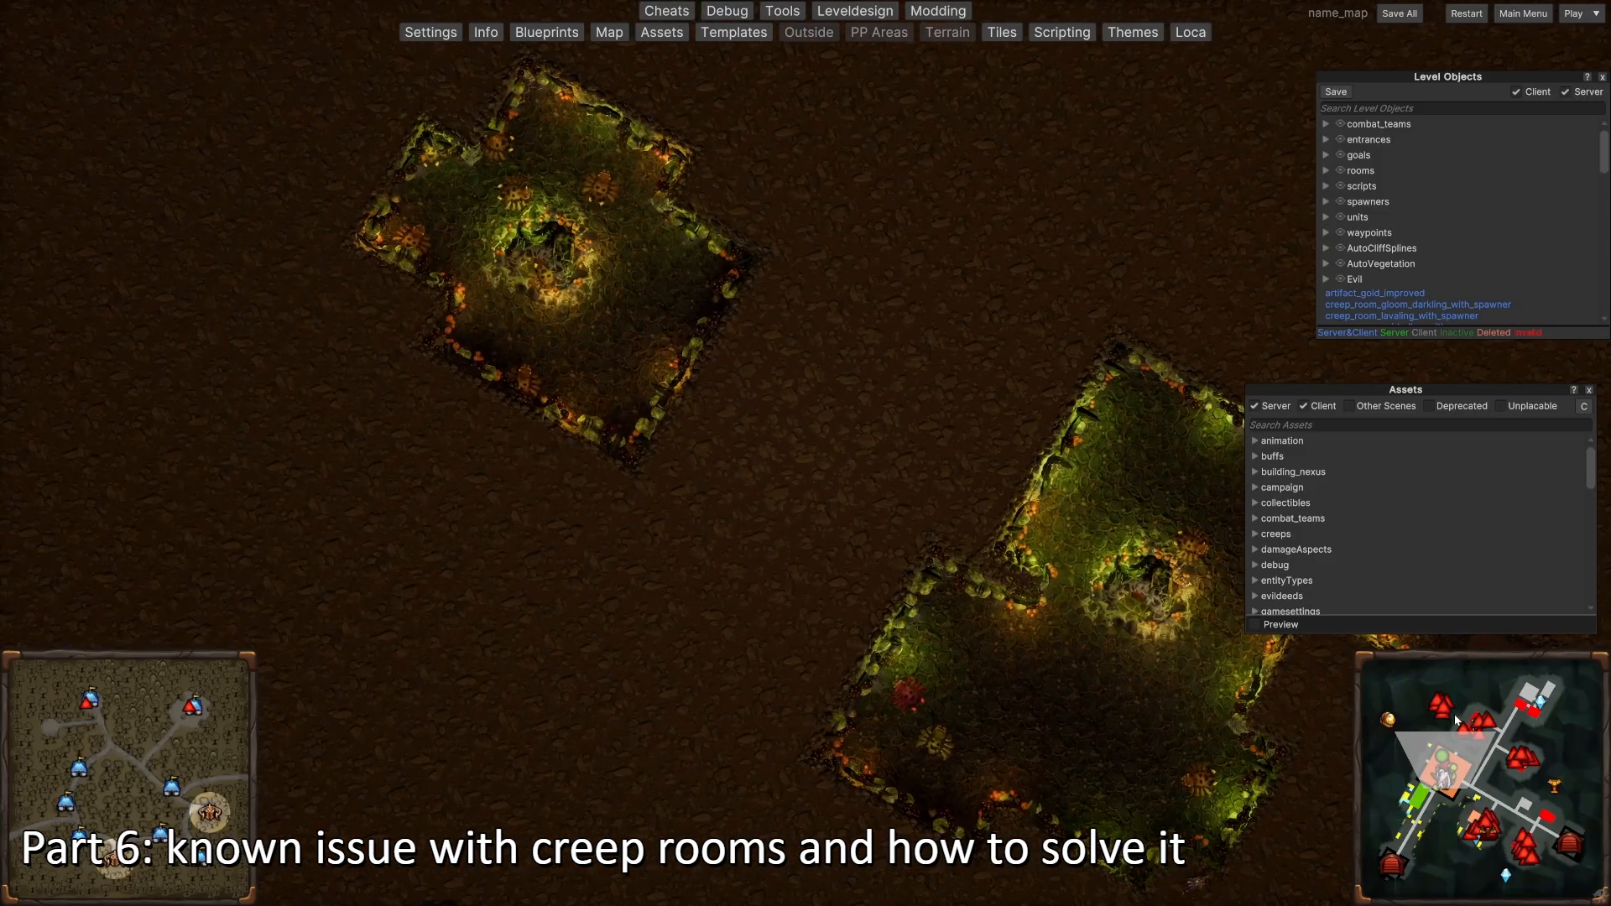
scroll(1035, 425, "up", 4)
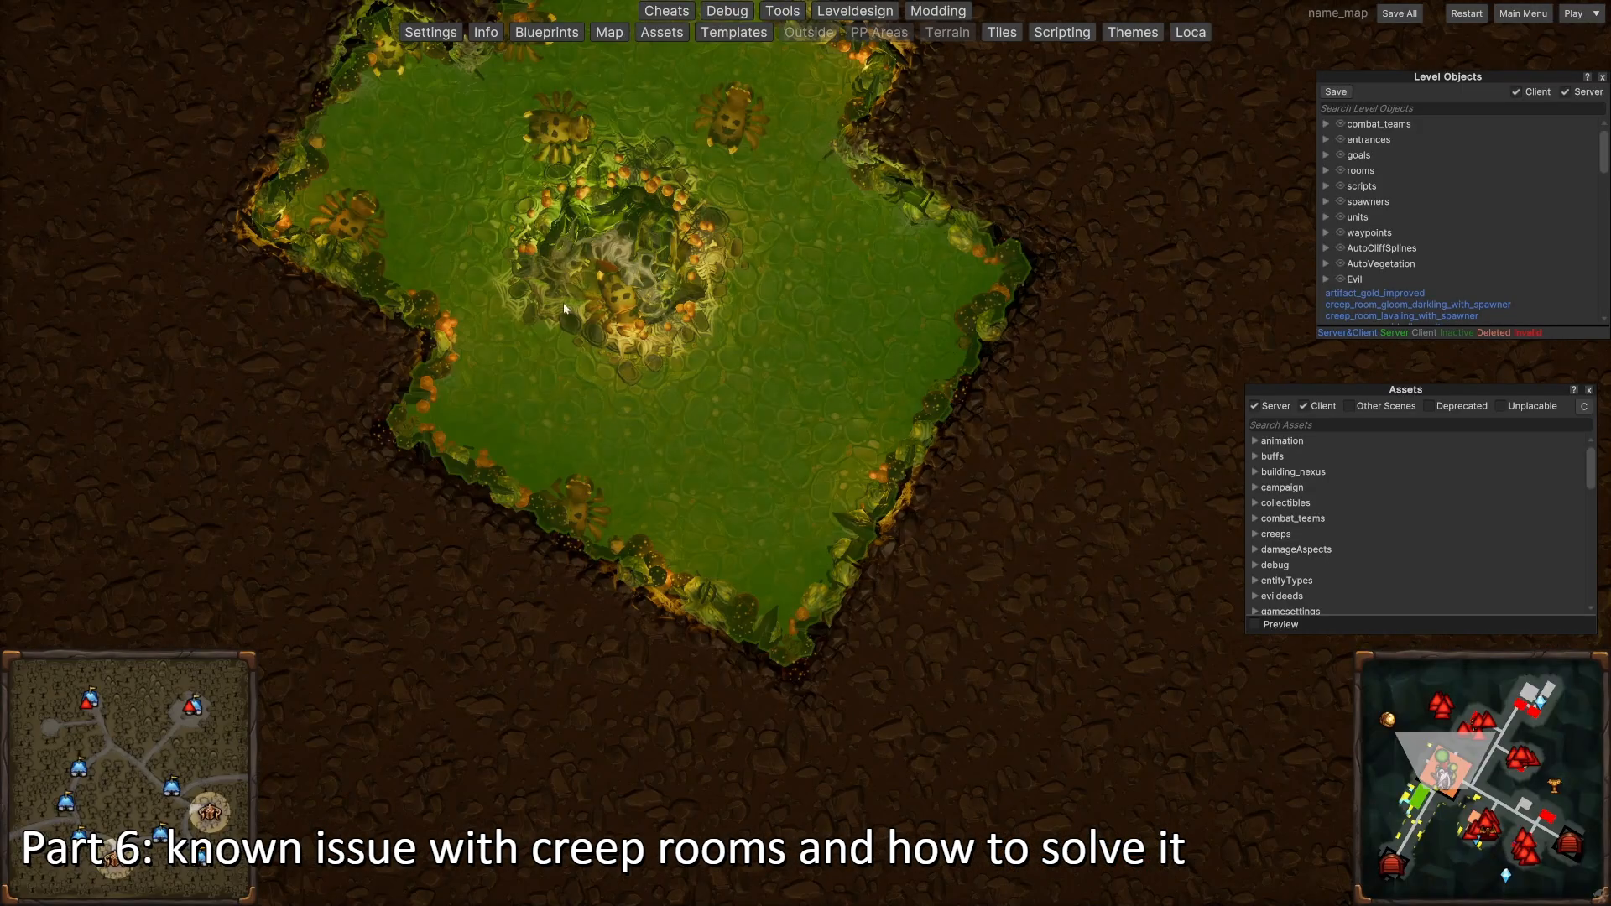
scroll(587, 293, "down", 5)
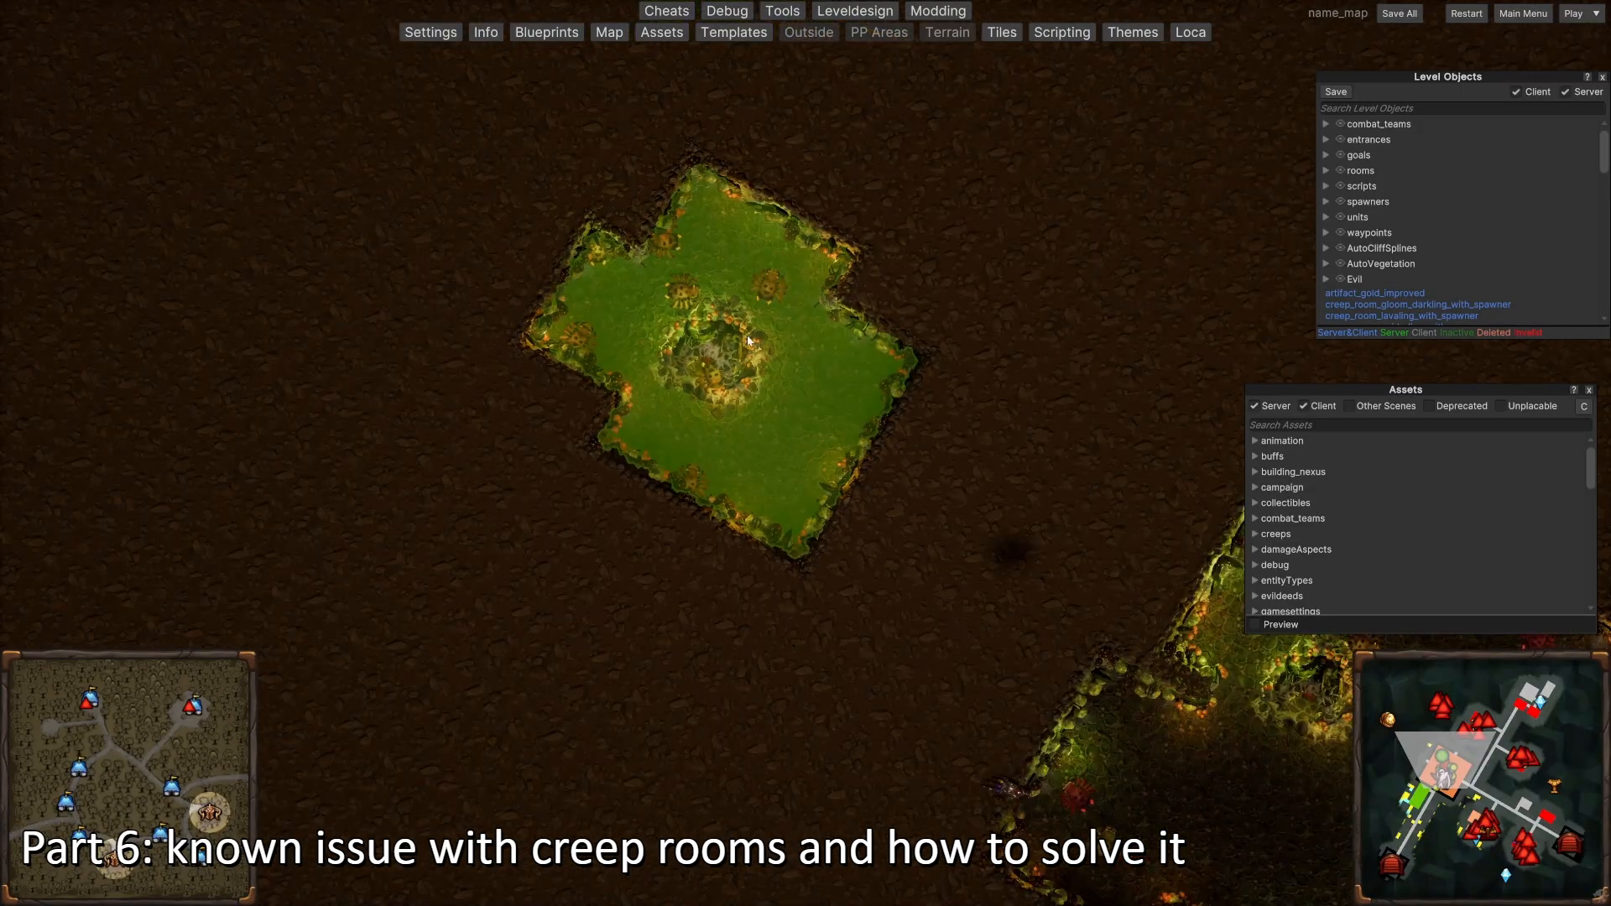